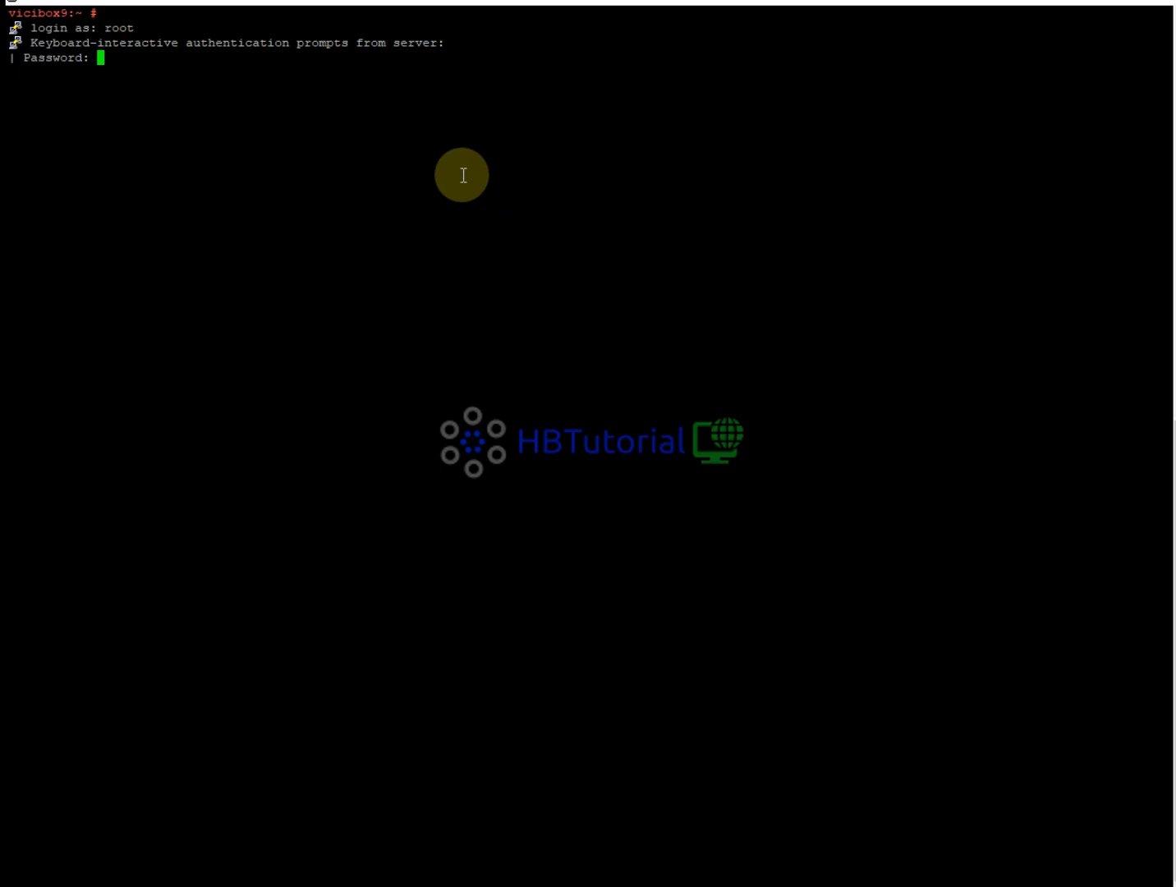
Log in as root, clear the screen and launch vicibox-express using Tab completion.
{"action": "key", "text": "Return"}
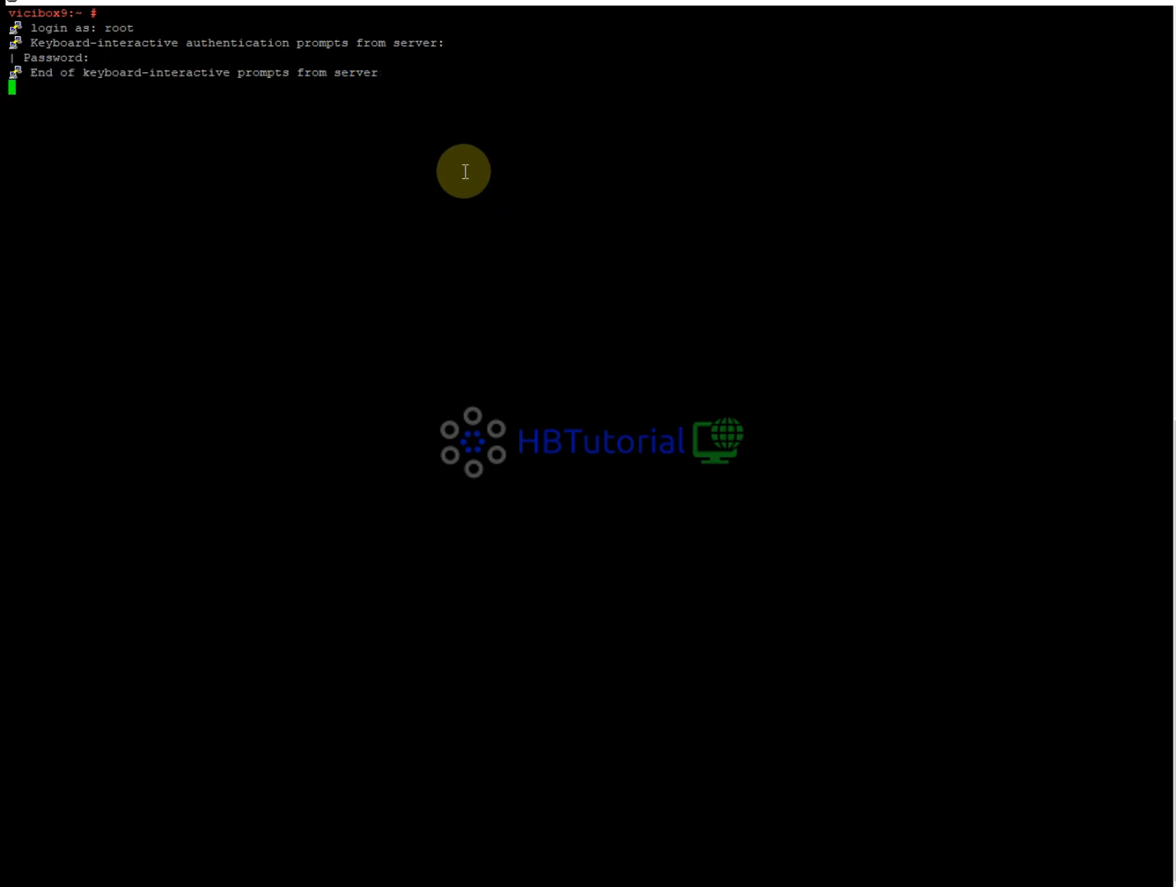
{"action": "type", "text": "clear"}
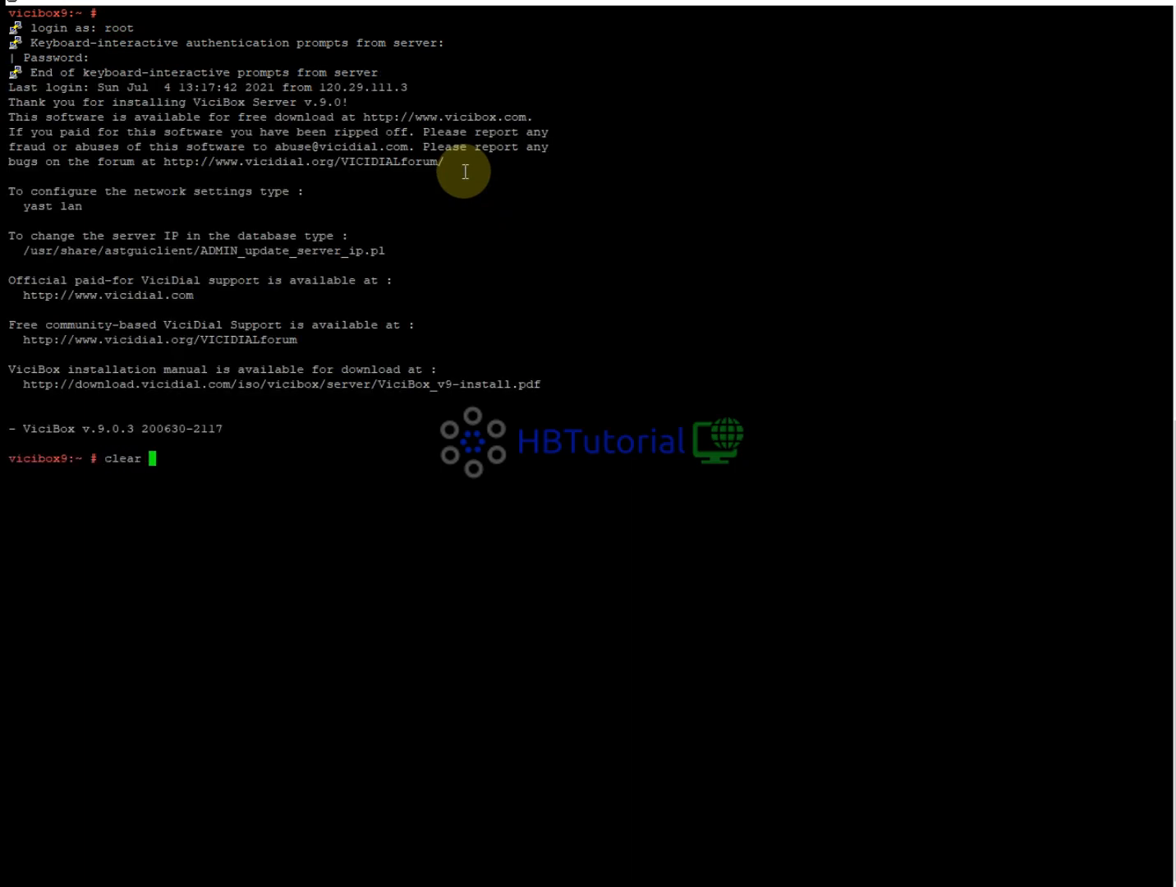
{"action": "key", "text": "Return"}
{"action": "type", "text": "vi"}
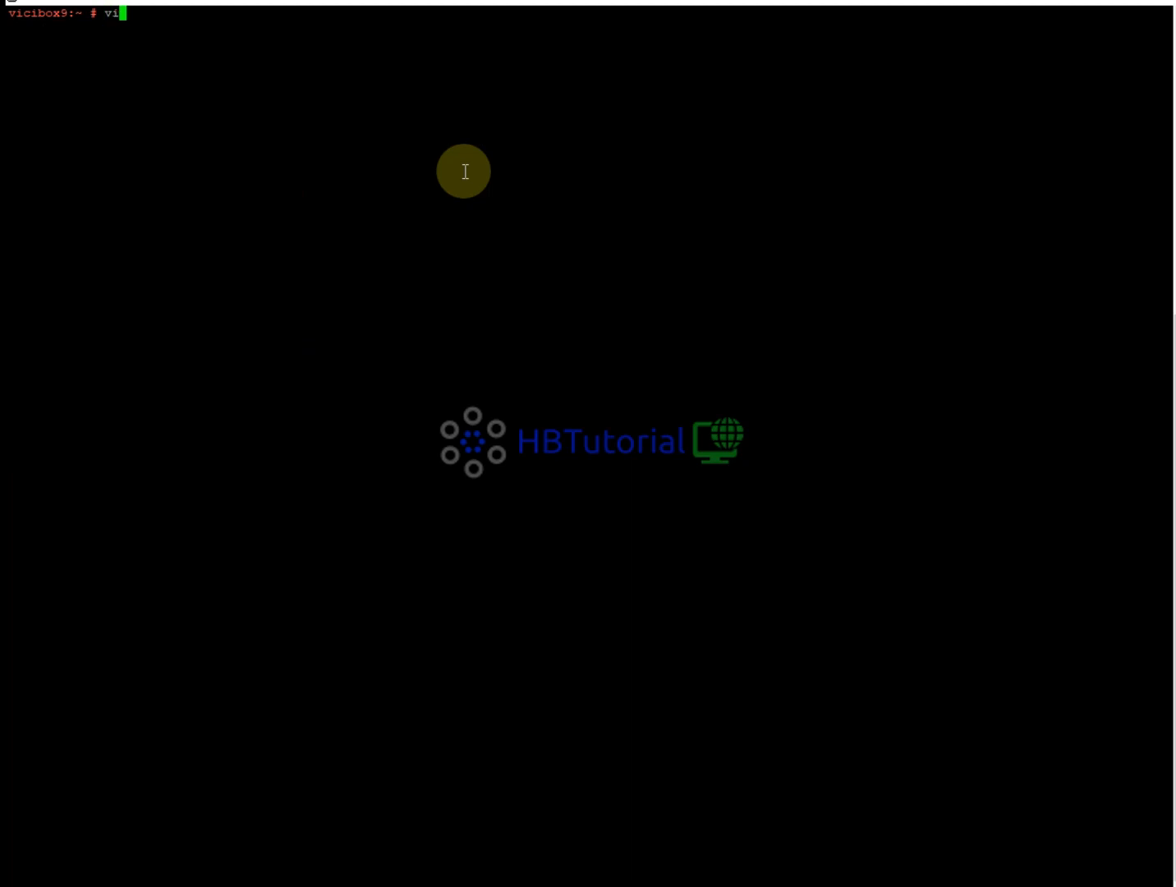
{"action": "type", "text": "cibox-"}
{"action": "key", "text": "Tab"}
{"action": "key", "text": "Tab"}
{"action": "type", "text": "e"}
{"action": "key", "text": "Tab"}
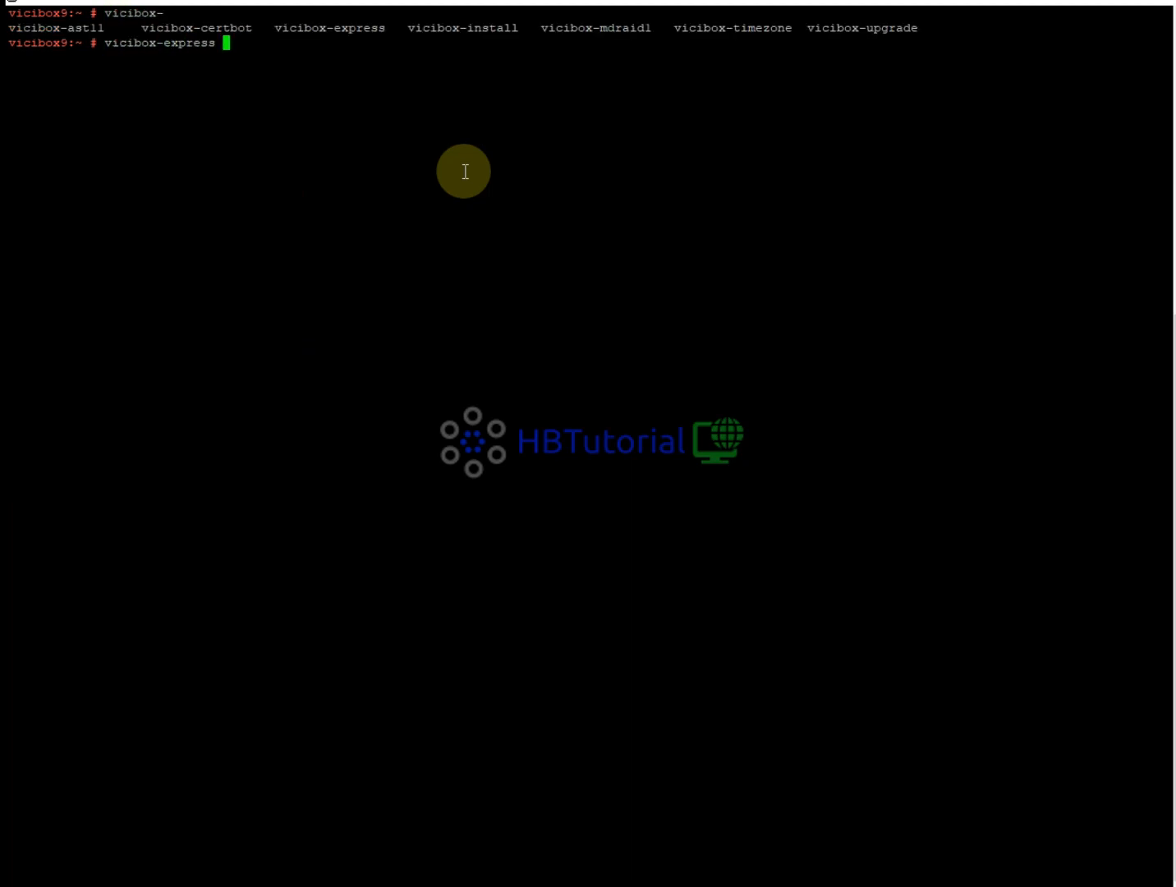
{"action": "key", "text": "Return"}
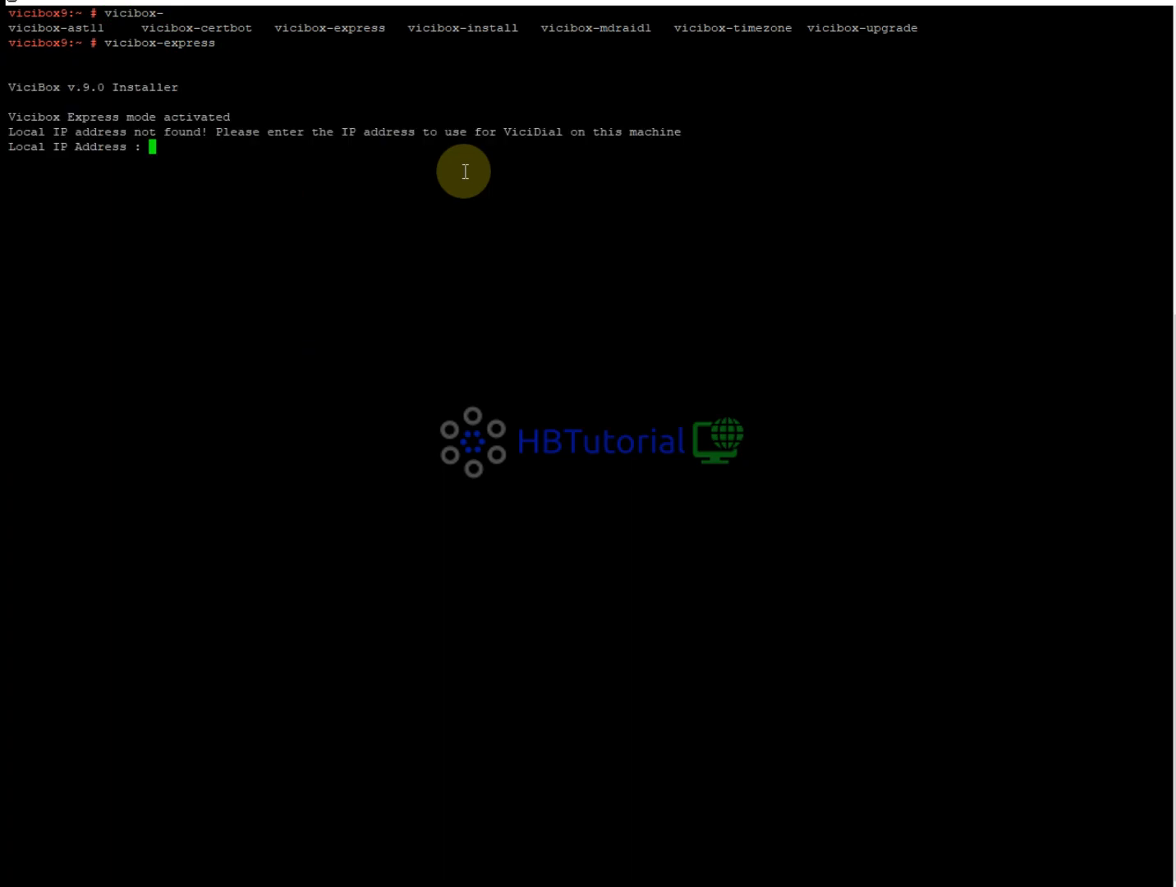
Copy 92.204.184.142 from the notes and enter it as the installer's local IP address.
{"action": "left_click", "coordinate": [723, 885]}
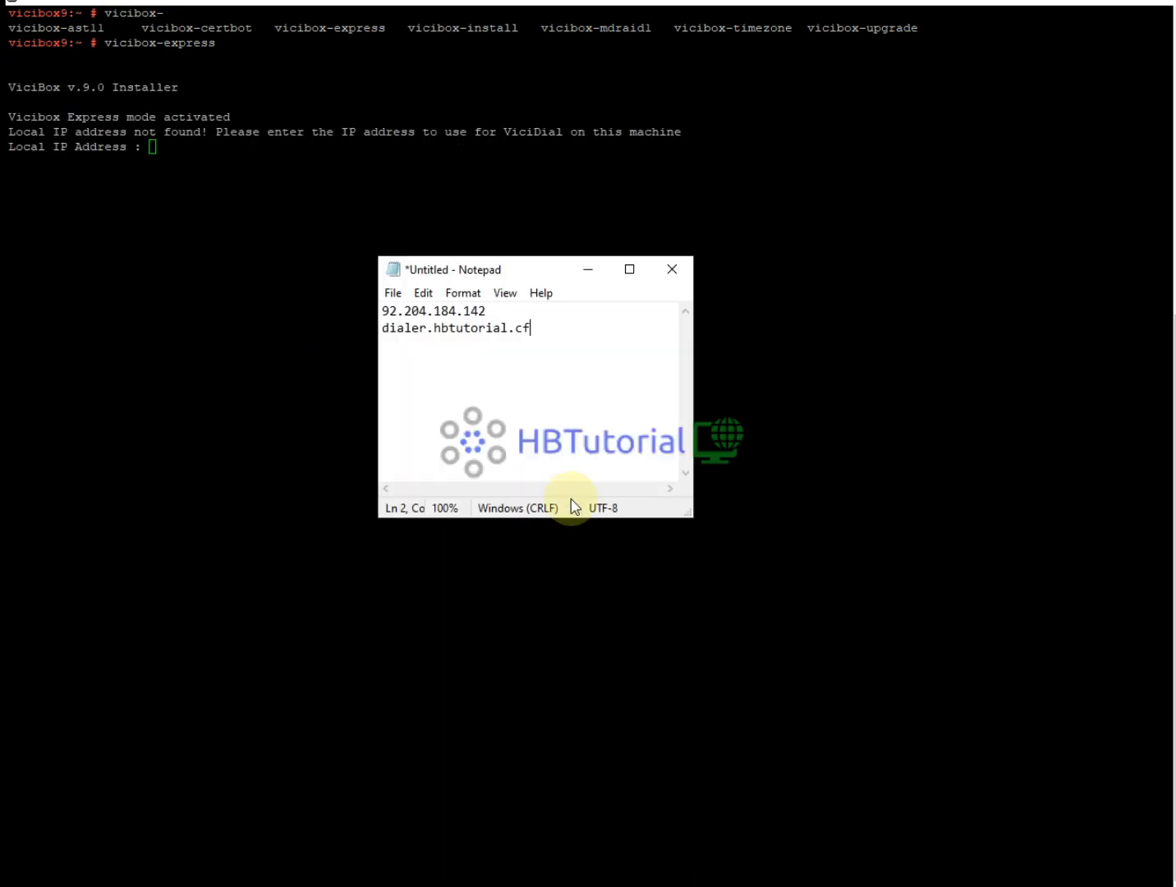
{"action": "left_click_drag", "start_coordinate": [490, 313], "coordinate": [382, 311]}
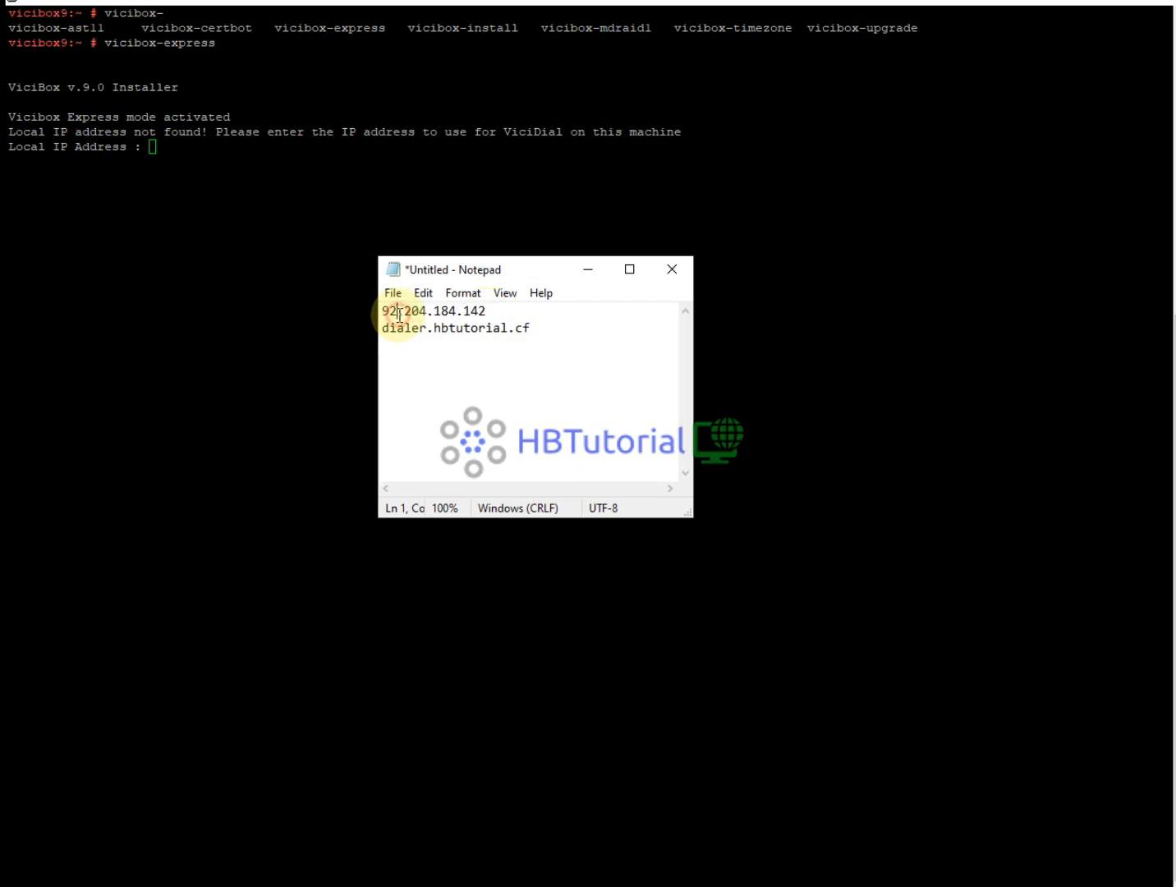
{"action": "double_click", "coordinate": [397, 312]}
{"action": "key", "text": "ctrl+c"}
{"action": "left_click", "coordinate": [263, 187]}
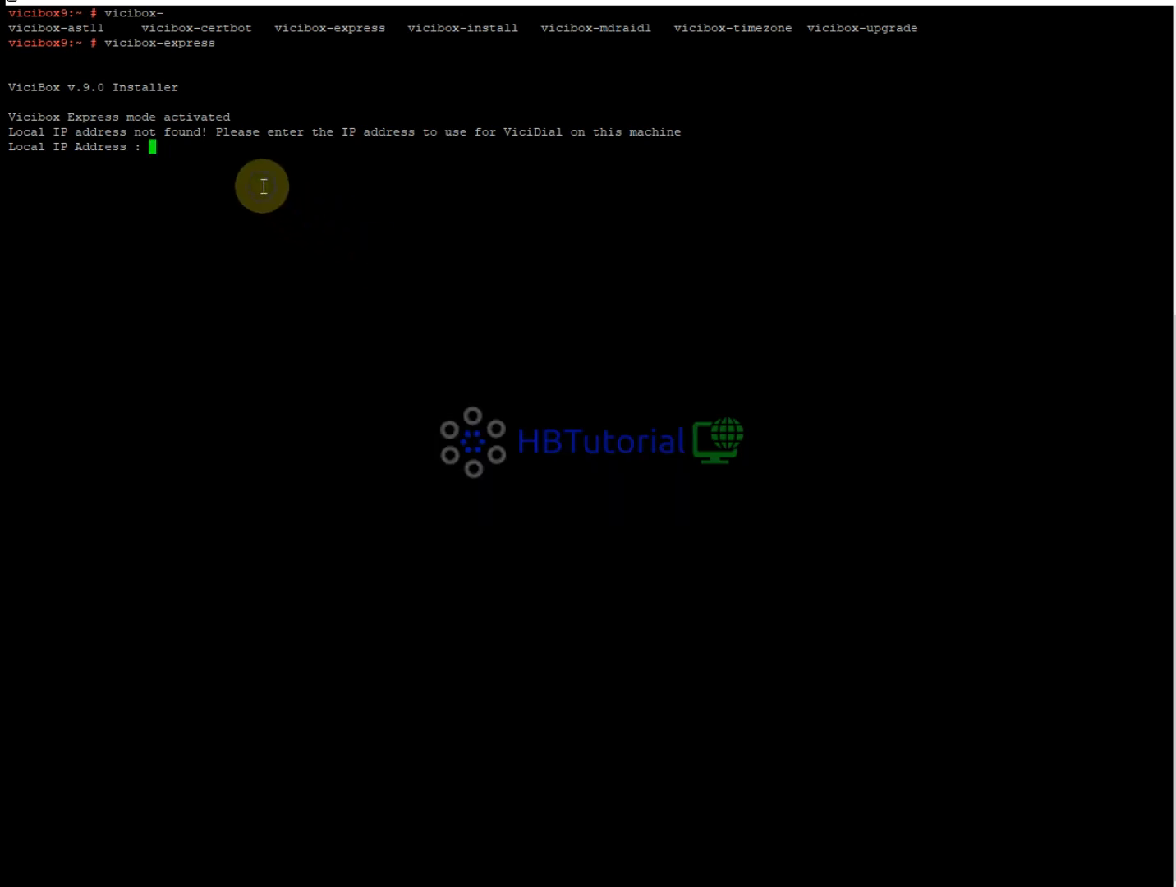
{"action": "right_click", "coordinate": [263, 186]}
{"action": "key", "text": "Return"}
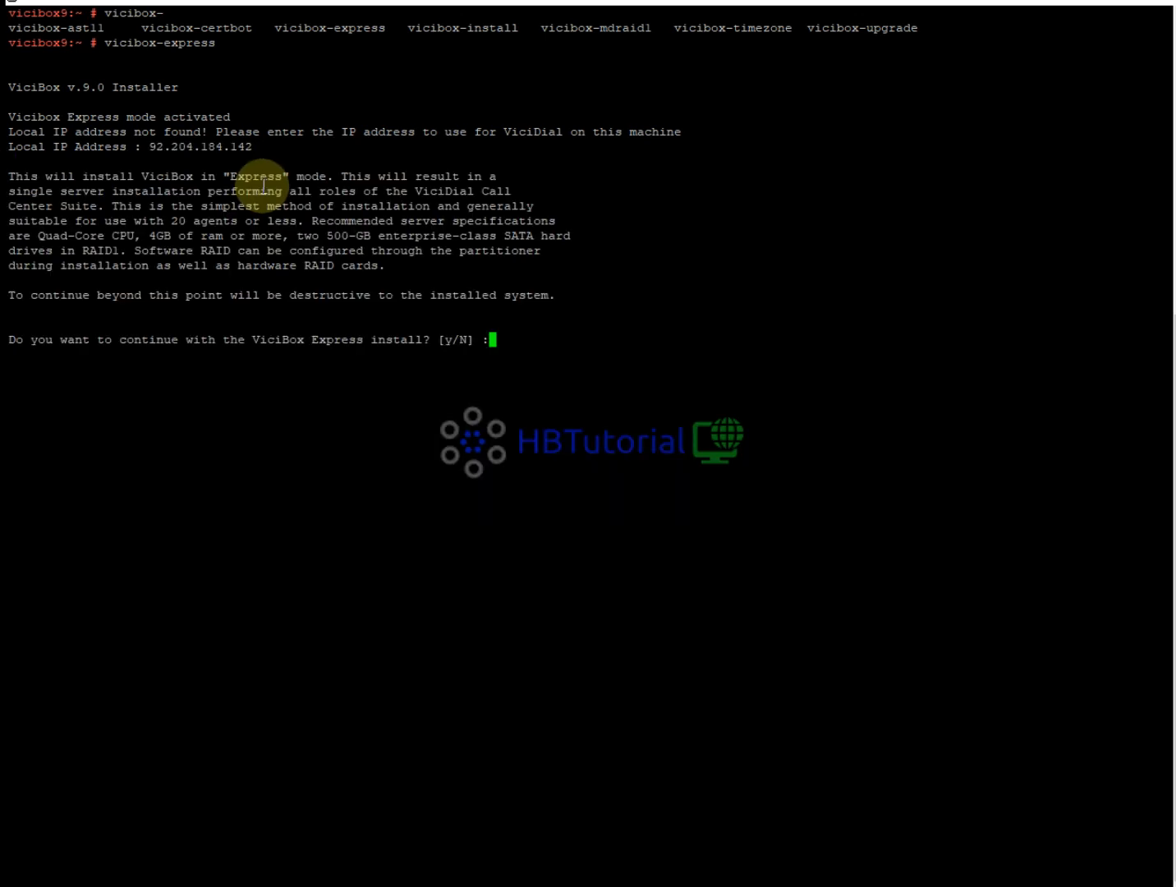
Confirm the Express install with y and copy the domain dialer.hbtutorial.cf from the notes.
{"action": "type", "text": "y"}
{"action": "key", "text": "Return"}
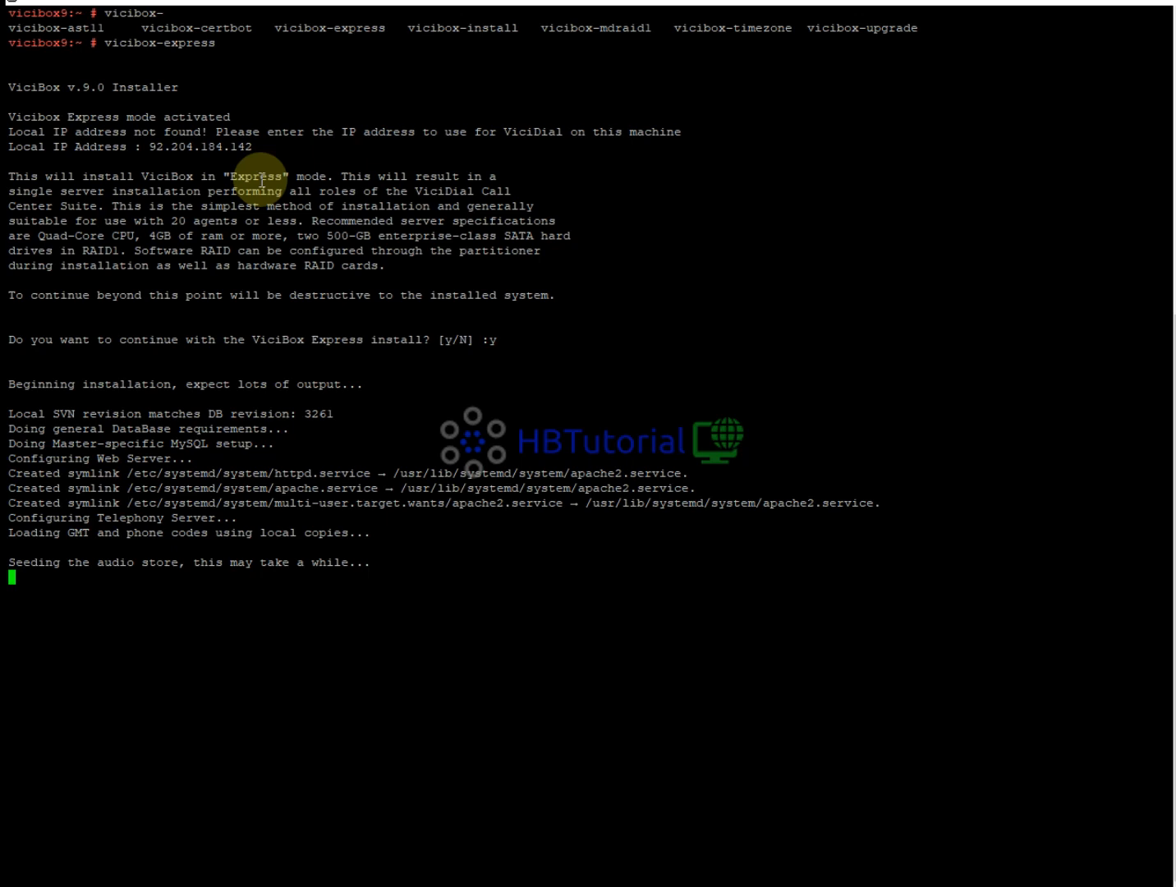
{"action": "left_click", "coordinate": [712, 862]}
{"action": "left_click_drag", "start_coordinate": [534, 328], "coordinate": [369, 330]}
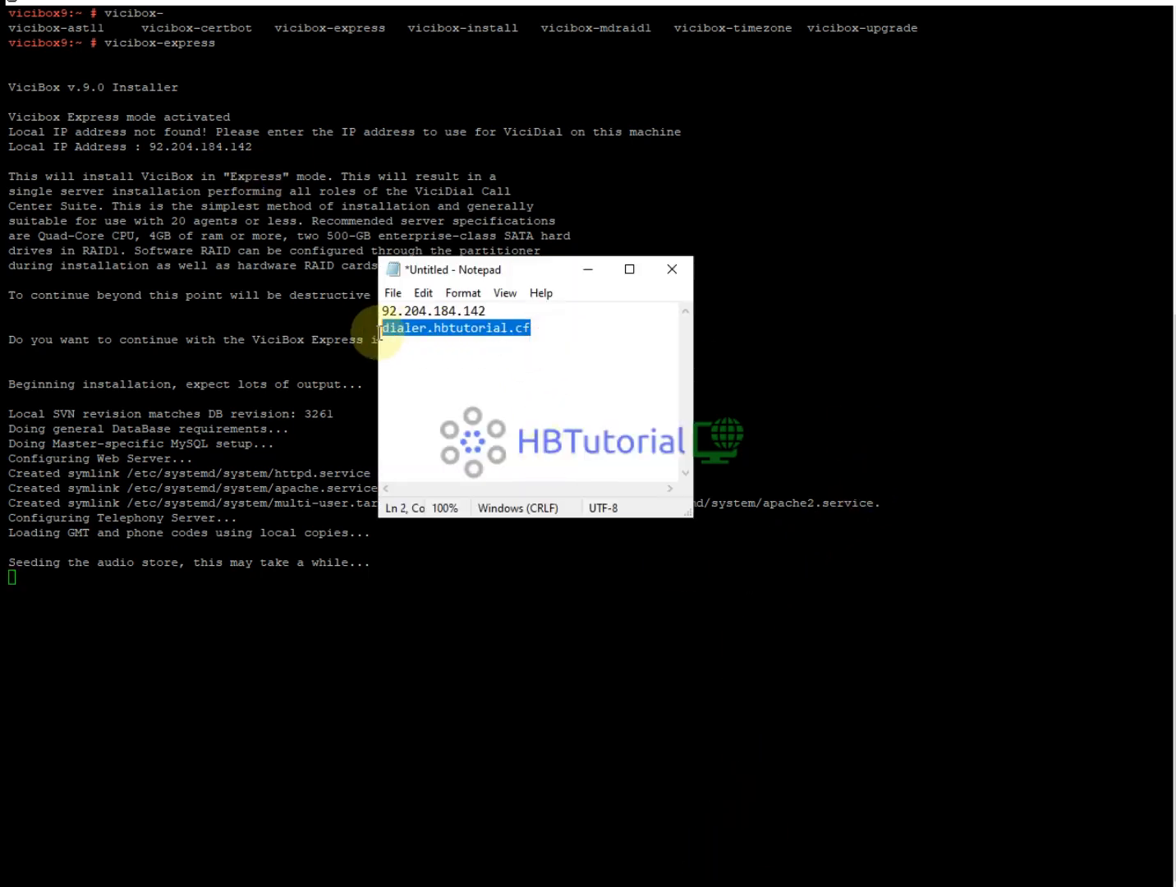
{"action": "left_click", "coordinate": [509, 313]}
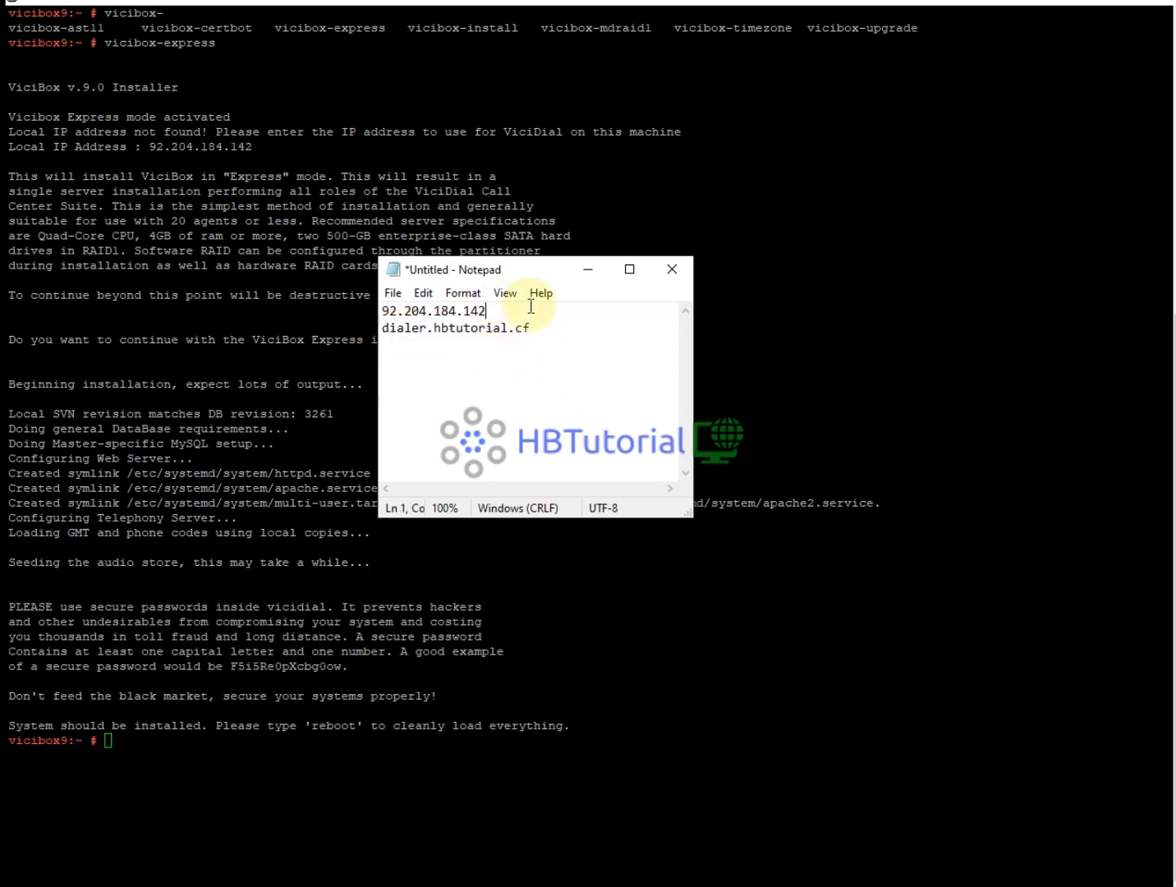
{"action": "left_click", "coordinate": [539, 328]}
{"action": "left_click_drag", "start_coordinate": [519, 278], "coordinate": [582, 272]}
{"action": "left_click_drag", "start_coordinate": [445, 323], "coordinate": [593, 323]}
{"action": "right_click", "coordinate": [510, 324]}
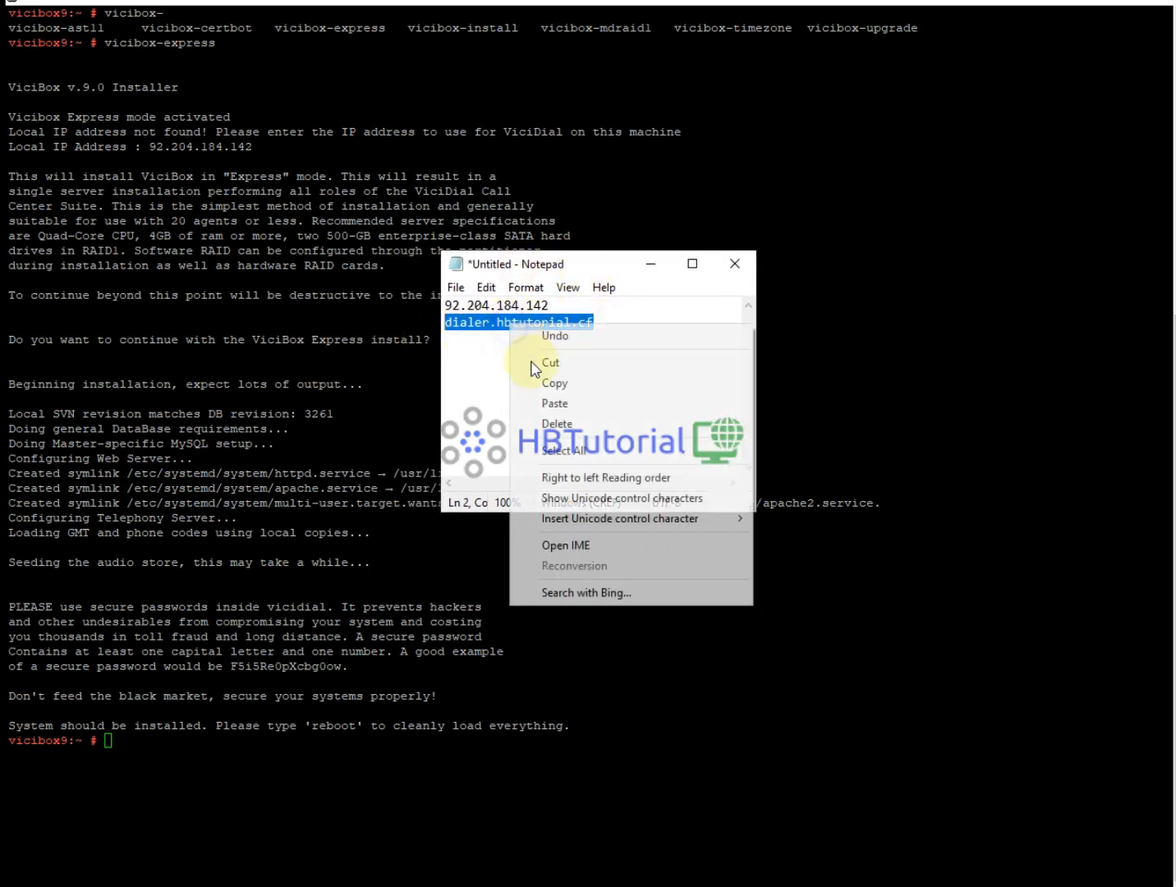
{"action": "left_click", "coordinate": [552, 383]}
Run reboot on the server.
{"action": "left_click", "coordinate": [291, 721]}
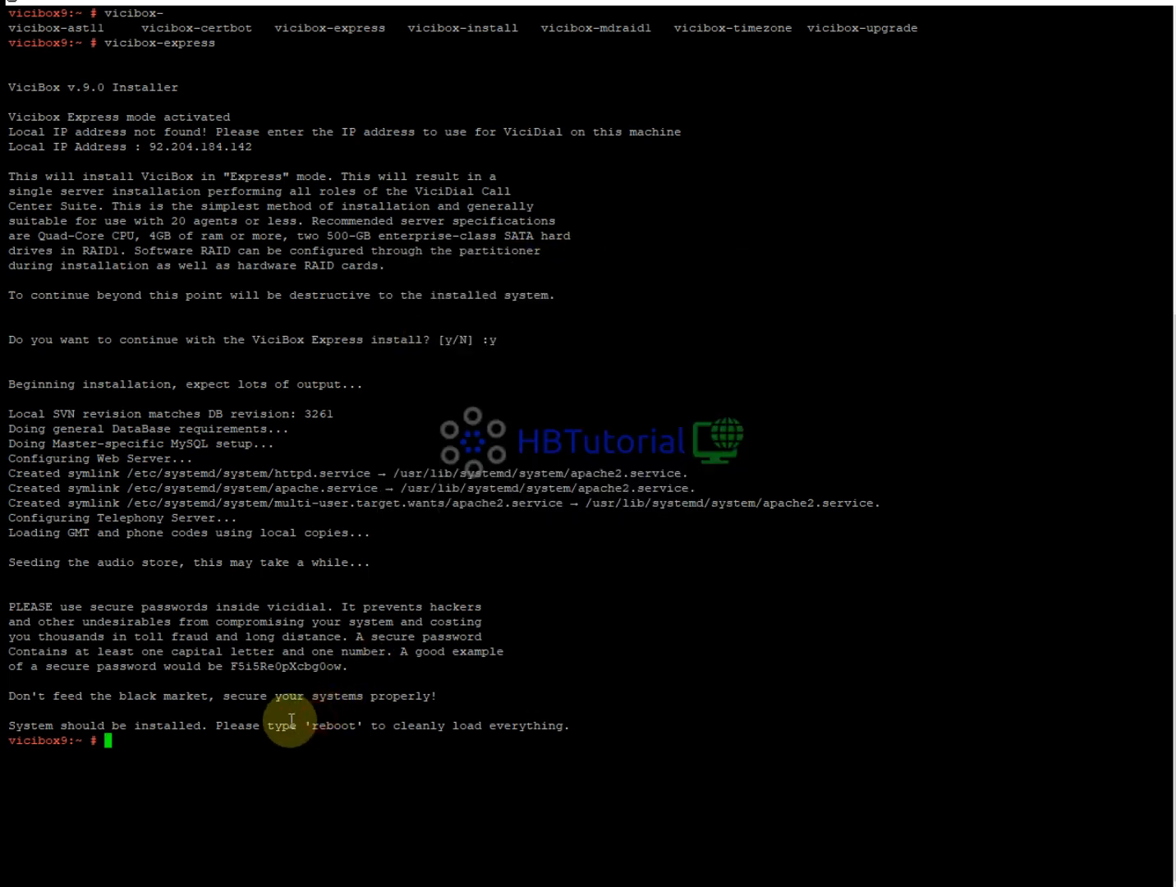
{"action": "type", "text": "reboot"}
{"action": "key", "text": "Return"}
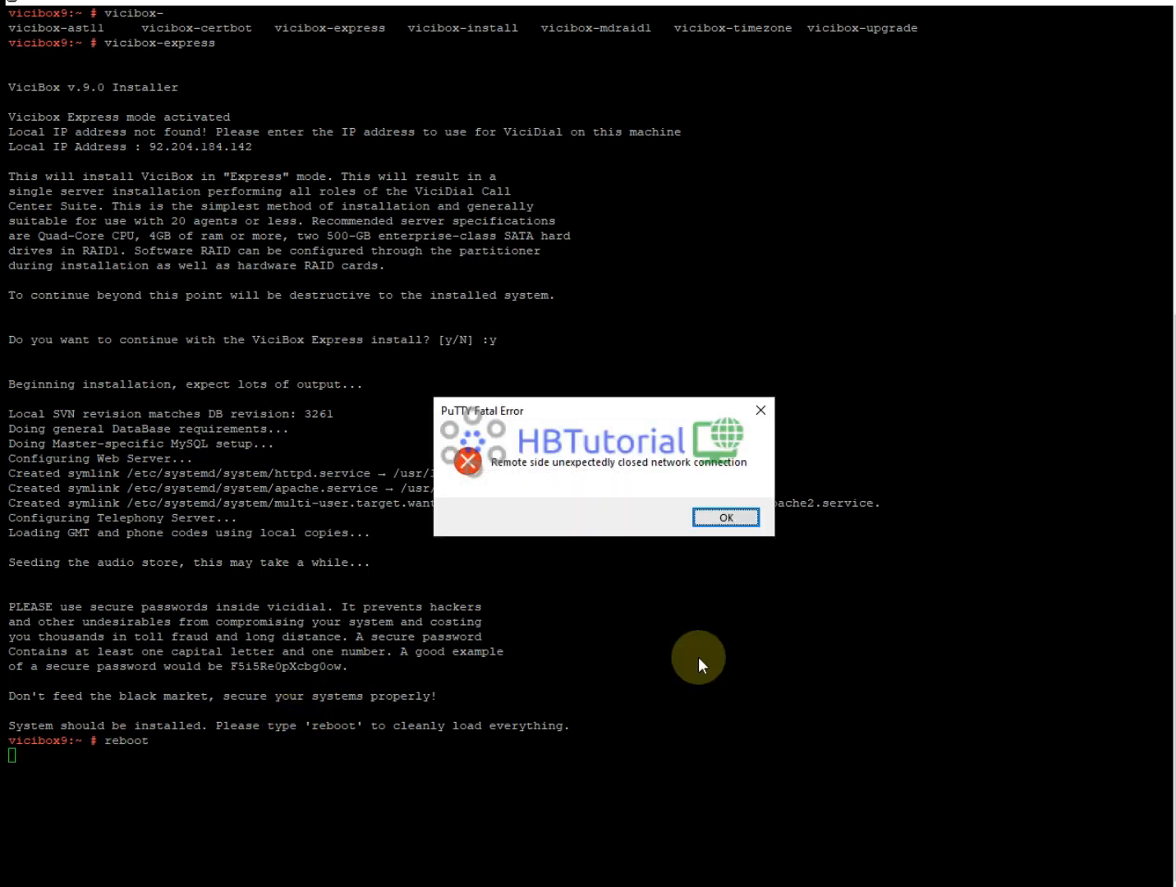
Dismiss the error, try loading dialer.hbtutorial.cf in an Edge InPrivate window, then return to PuTTY.
{"action": "left_click", "coordinate": [725, 516]}
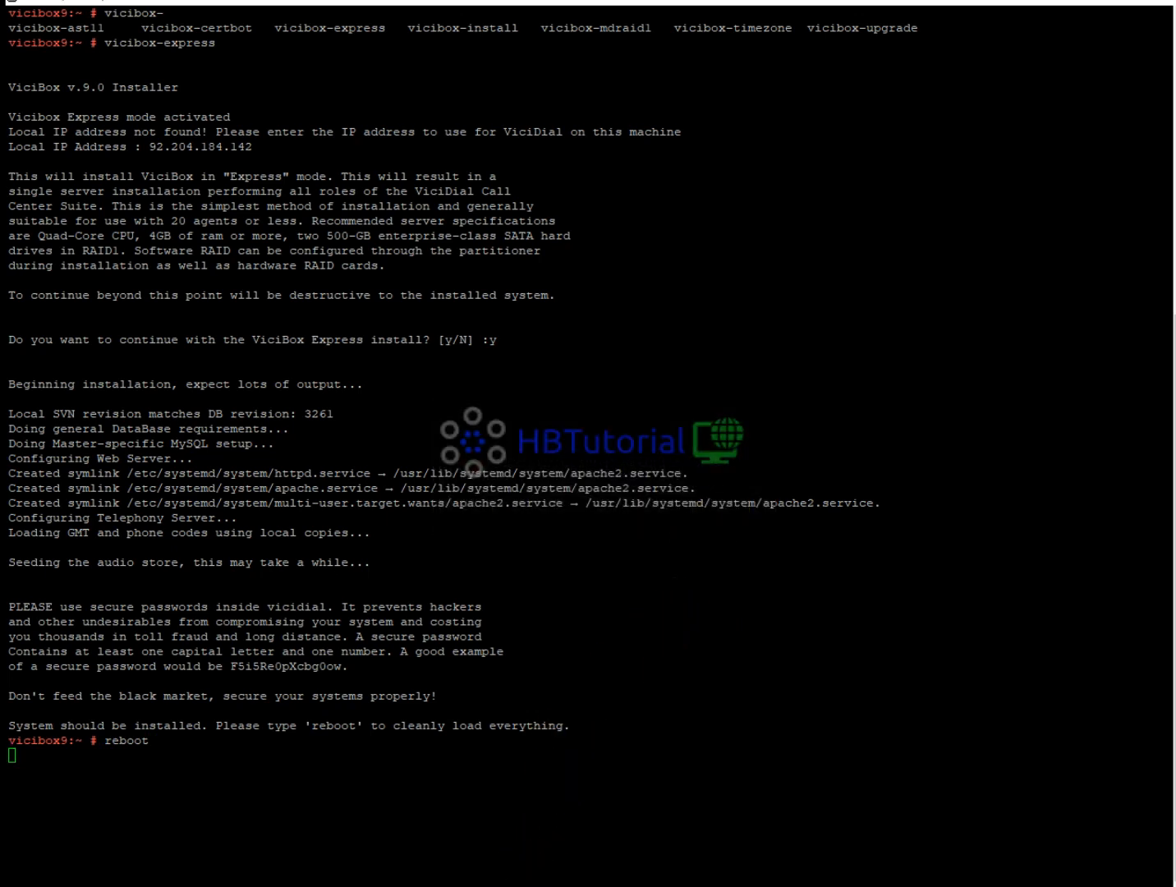
{"action": "right_click", "coordinate": [503, 886]}
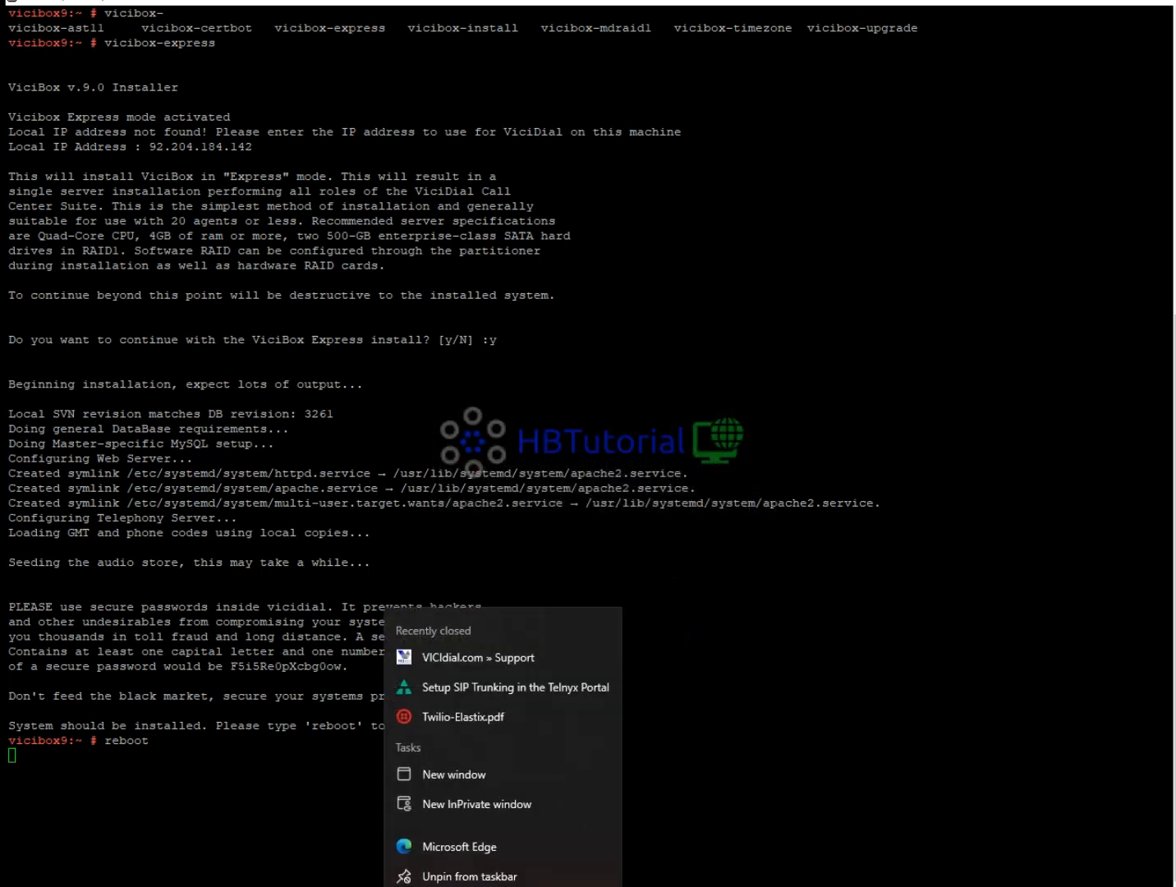
{"action": "left_click", "coordinate": [452, 801]}
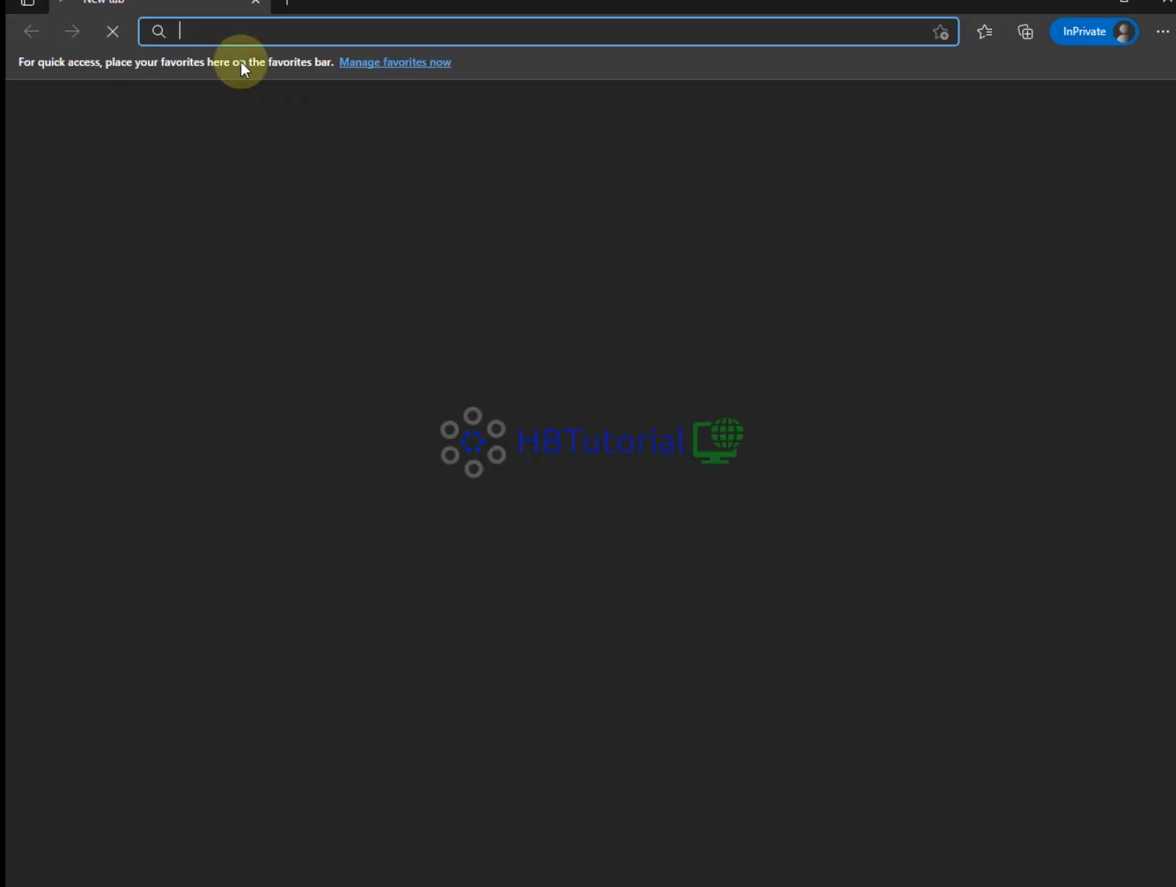
{"action": "left_click", "coordinate": [235, 32]}
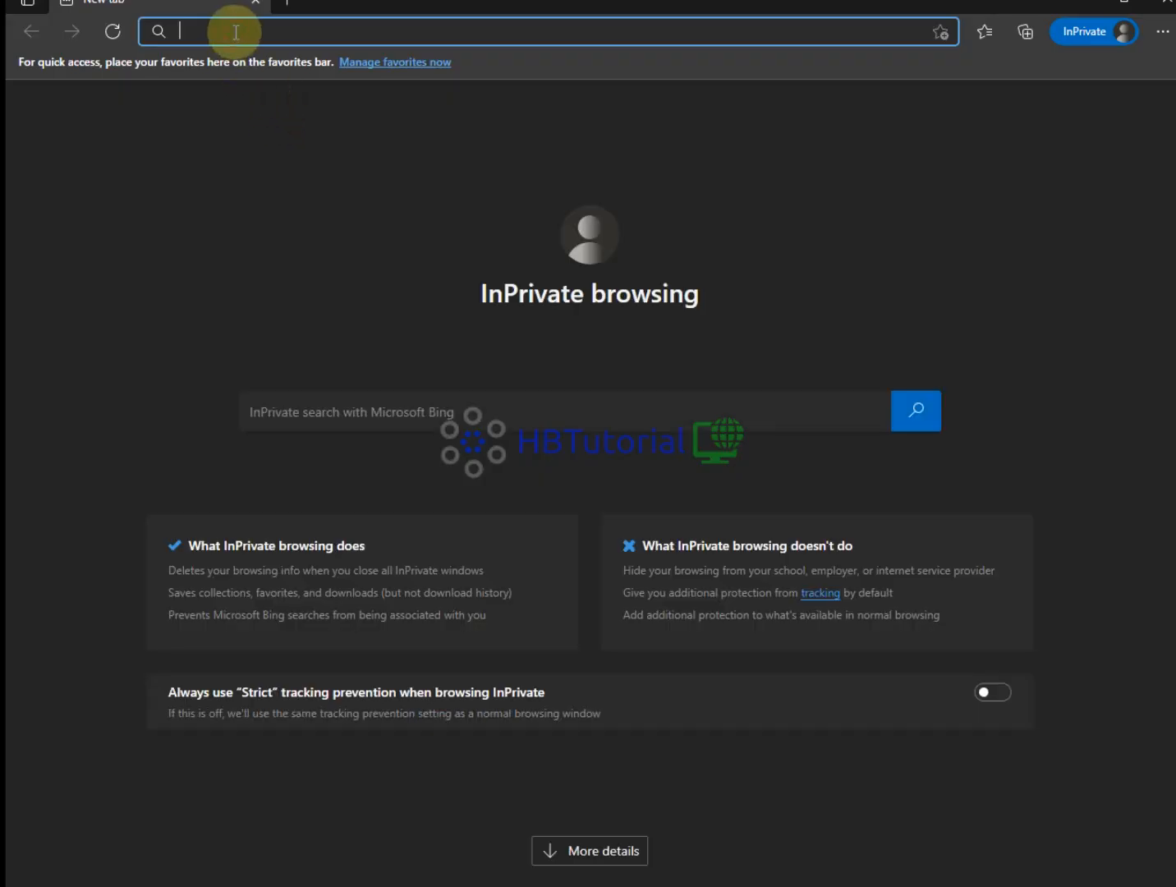
{"action": "key", "text": "ctrl+v"}
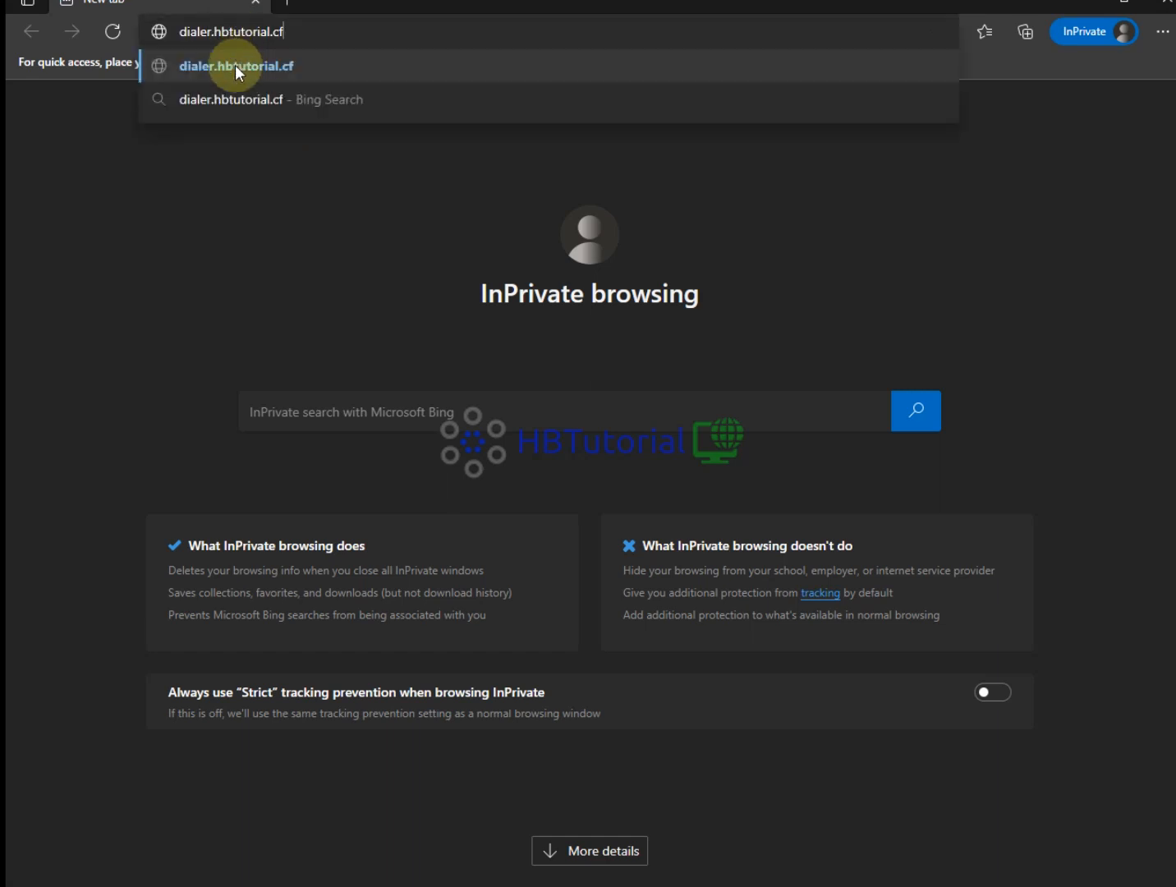
{"action": "left_click", "coordinate": [235, 65]}
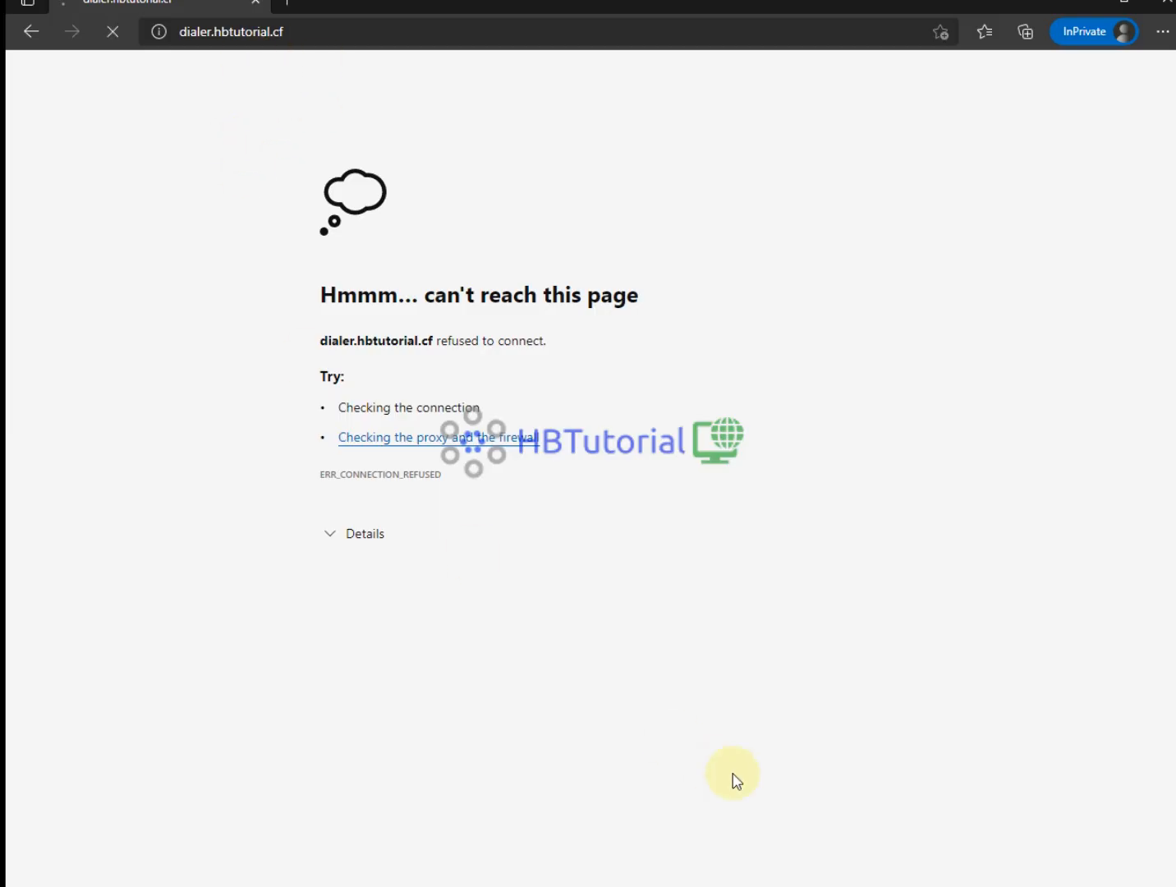
{"action": "left_click", "coordinate": [785, 884]}
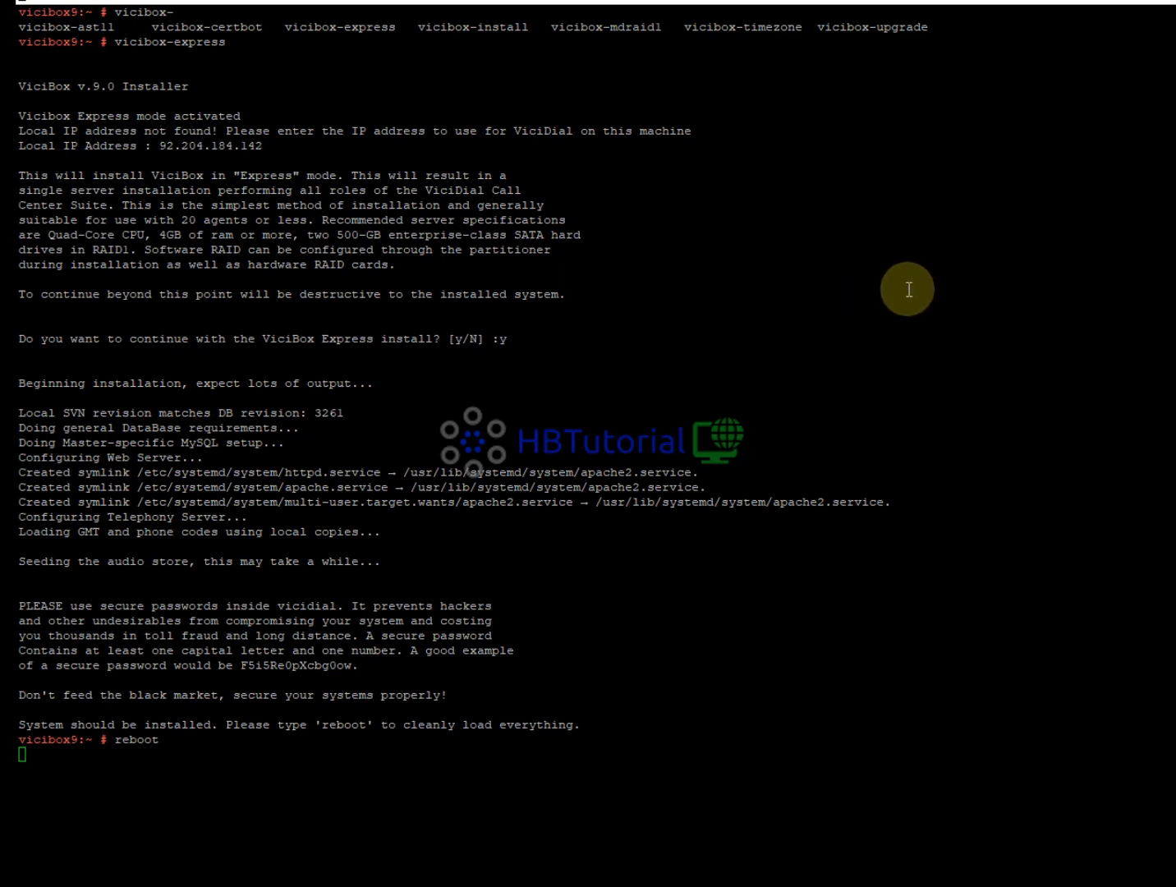
Restart the PuTTY SSH session to the server from the window menu.
{"action": "right_click", "coordinate": [293, 3]}
{"action": "left_click", "coordinate": [341, 196]}
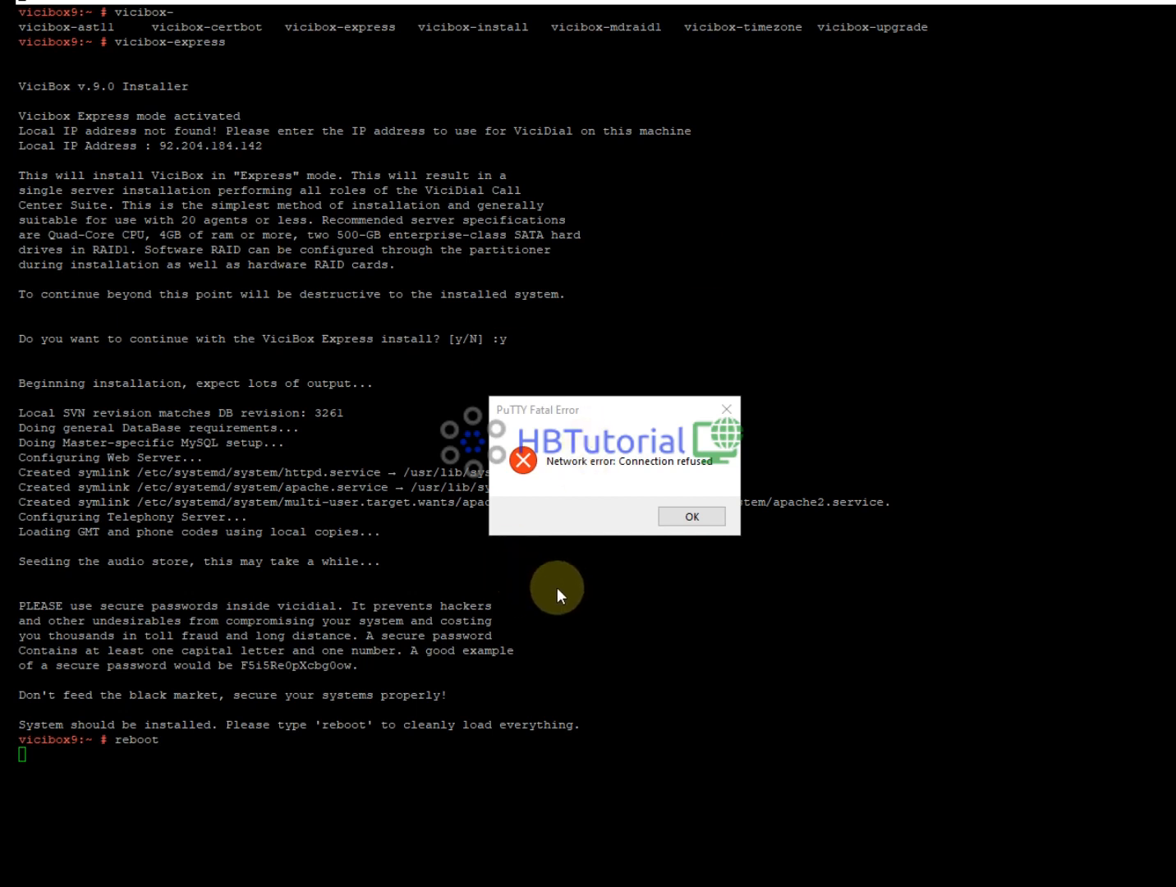
Dismiss the connection refused error, restart the session and log in as root.
{"action": "left_click", "coordinate": [694, 516]}
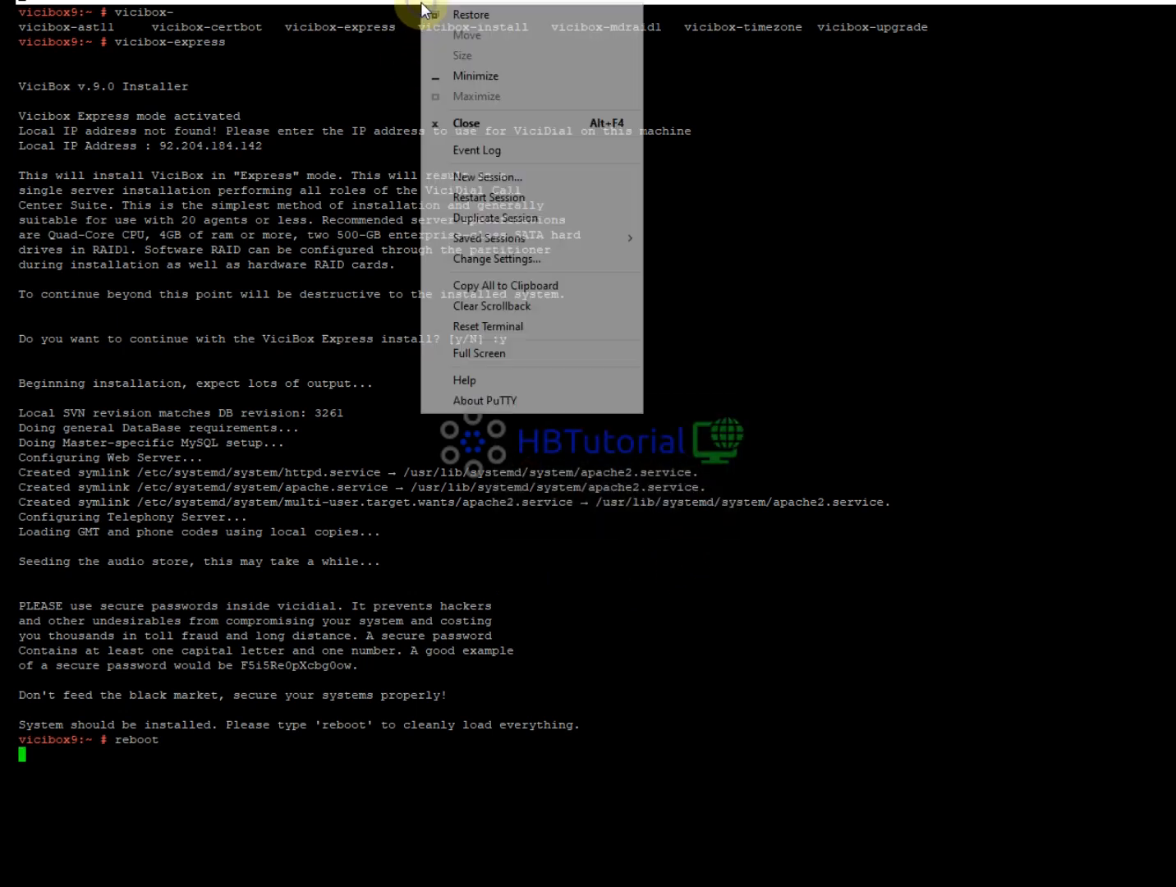
{"action": "right_click", "coordinate": [421, 3]}
{"action": "left_click", "coordinate": [486, 200]}
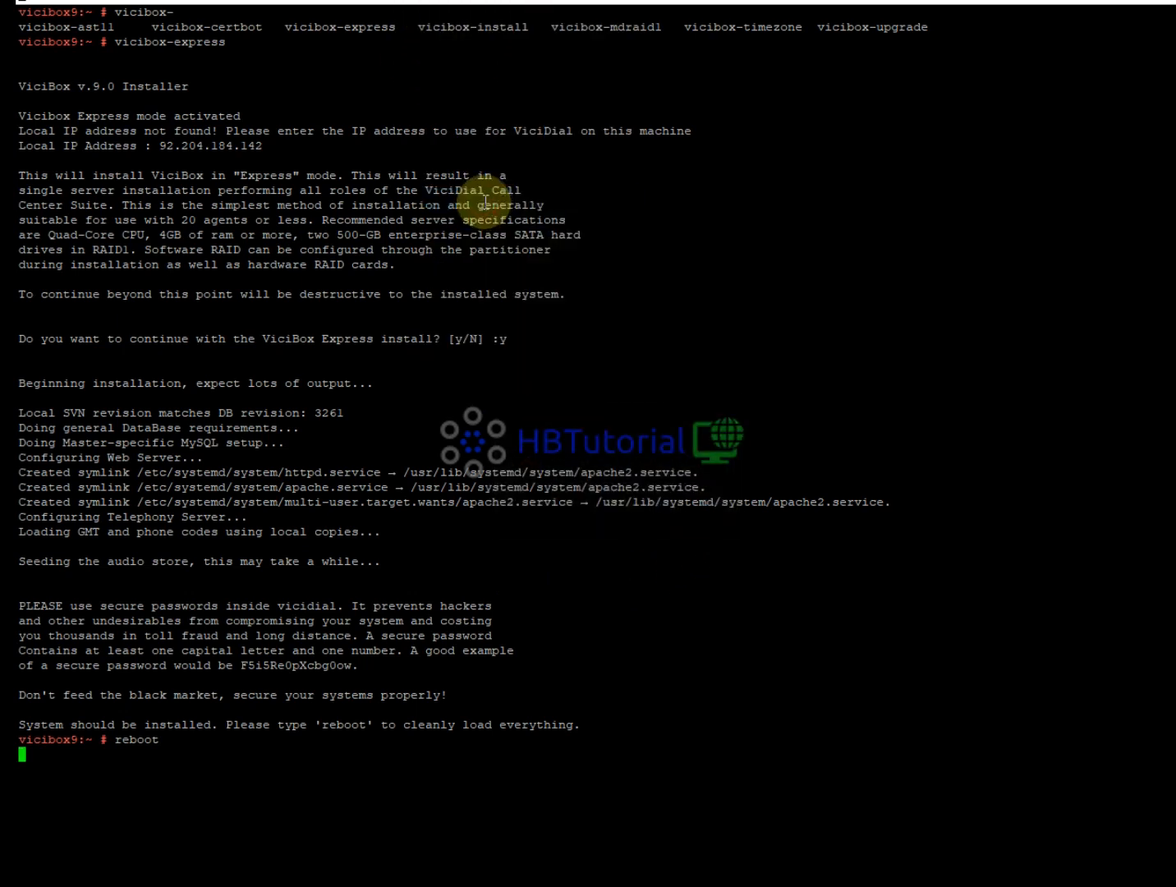
{"action": "type", "text": "root"}
{"action": "key", "text": "Return"}
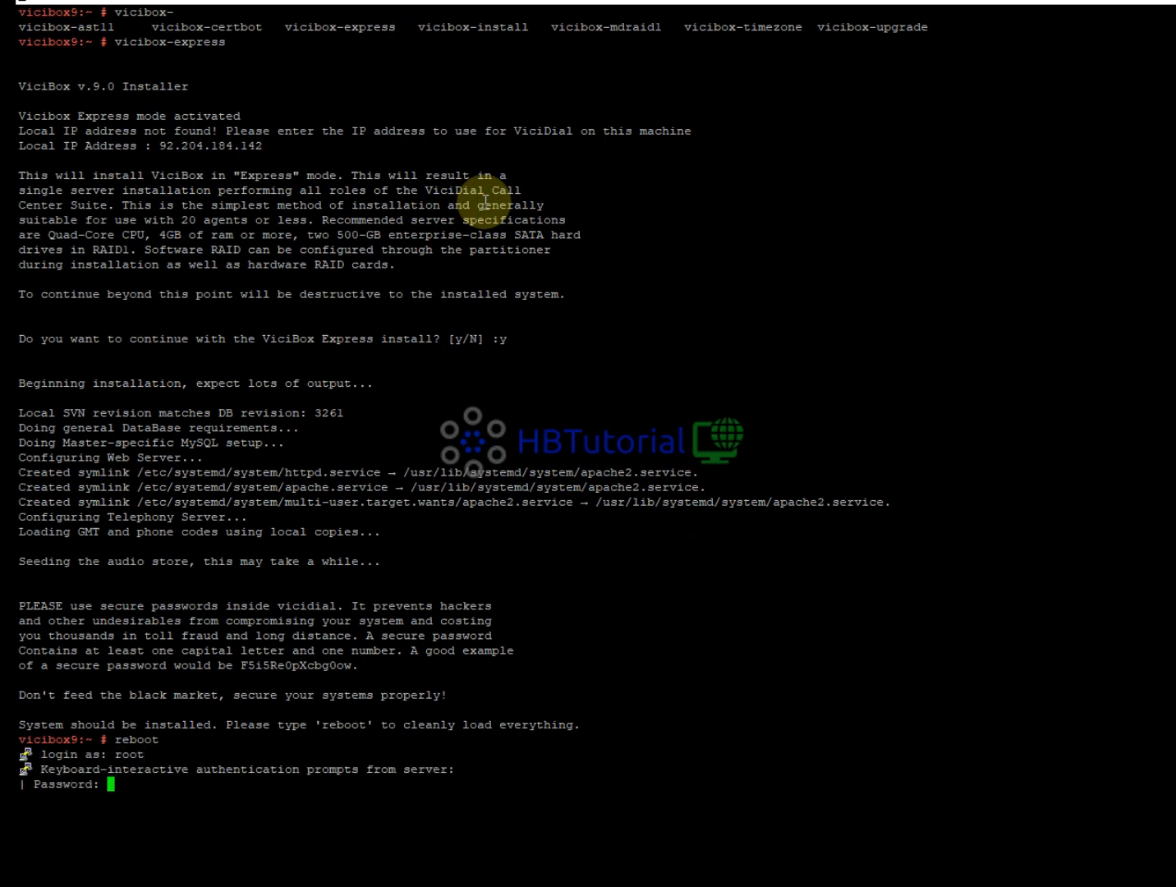
{"action": "key", "text": "Return"}
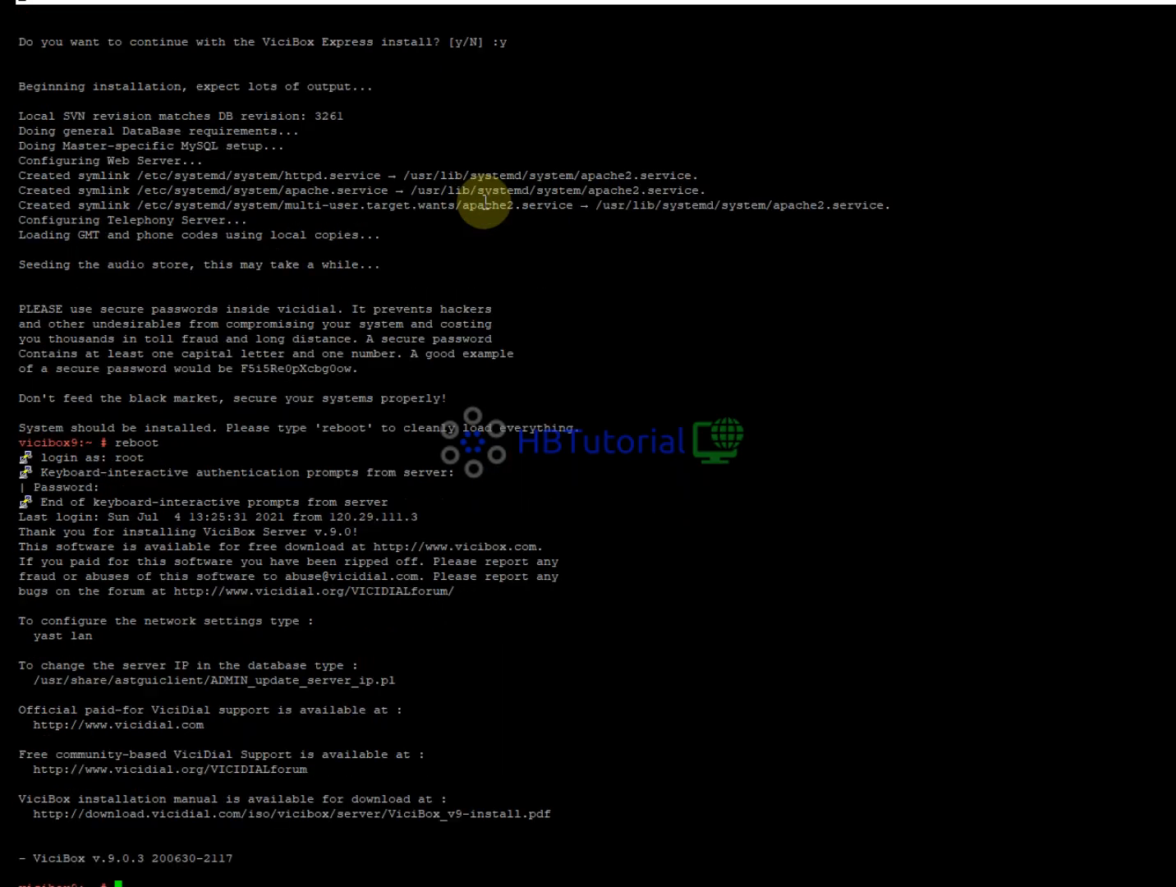
{"action": "type", "text": "clear"}
{"action": "key", "text": "Return"}
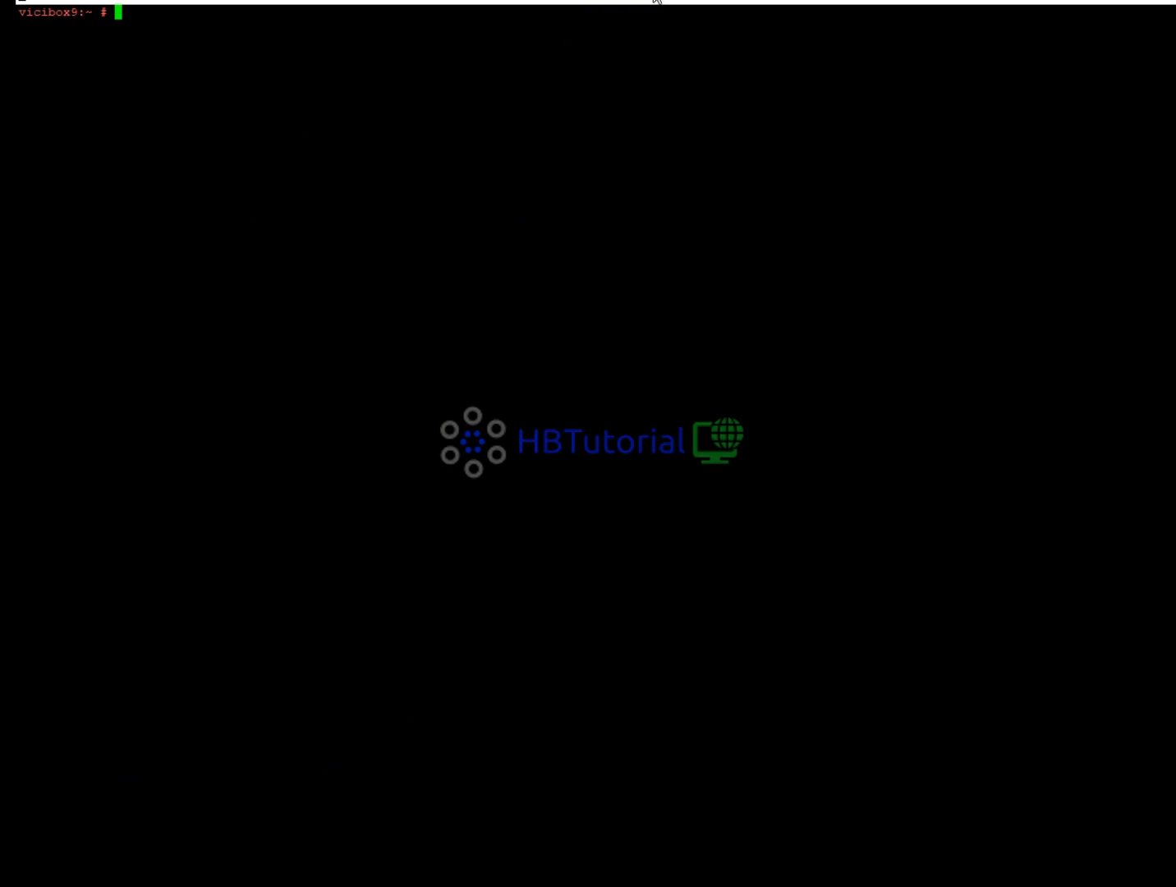
Check the running screen sessions with screen -ls, then enter nano /etc/hosts.
{"action": "left_click_drag", "start_coordinate": [657, 3], "coordinate": [656, 2]}
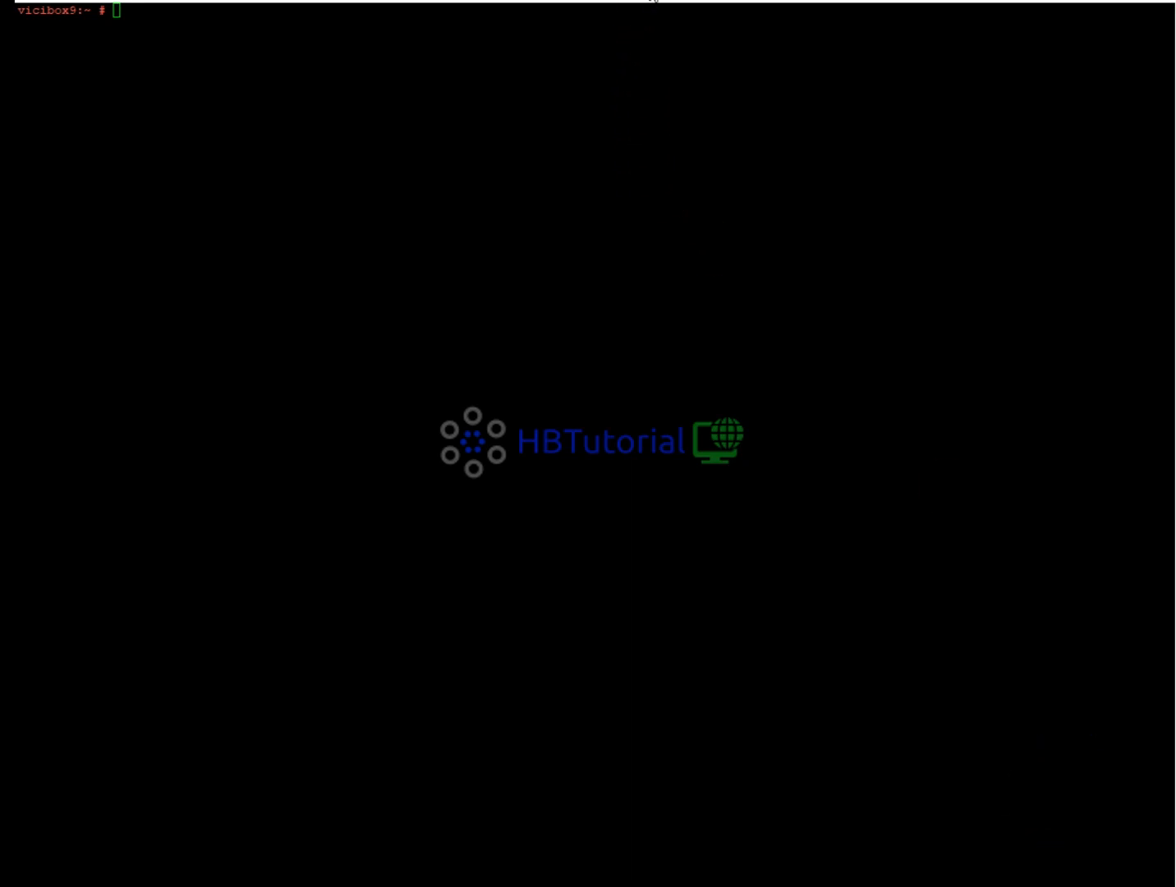
{"action": "left_click_drag", "start_coordinate": [654, 1], "coordinate": [670, 0]}
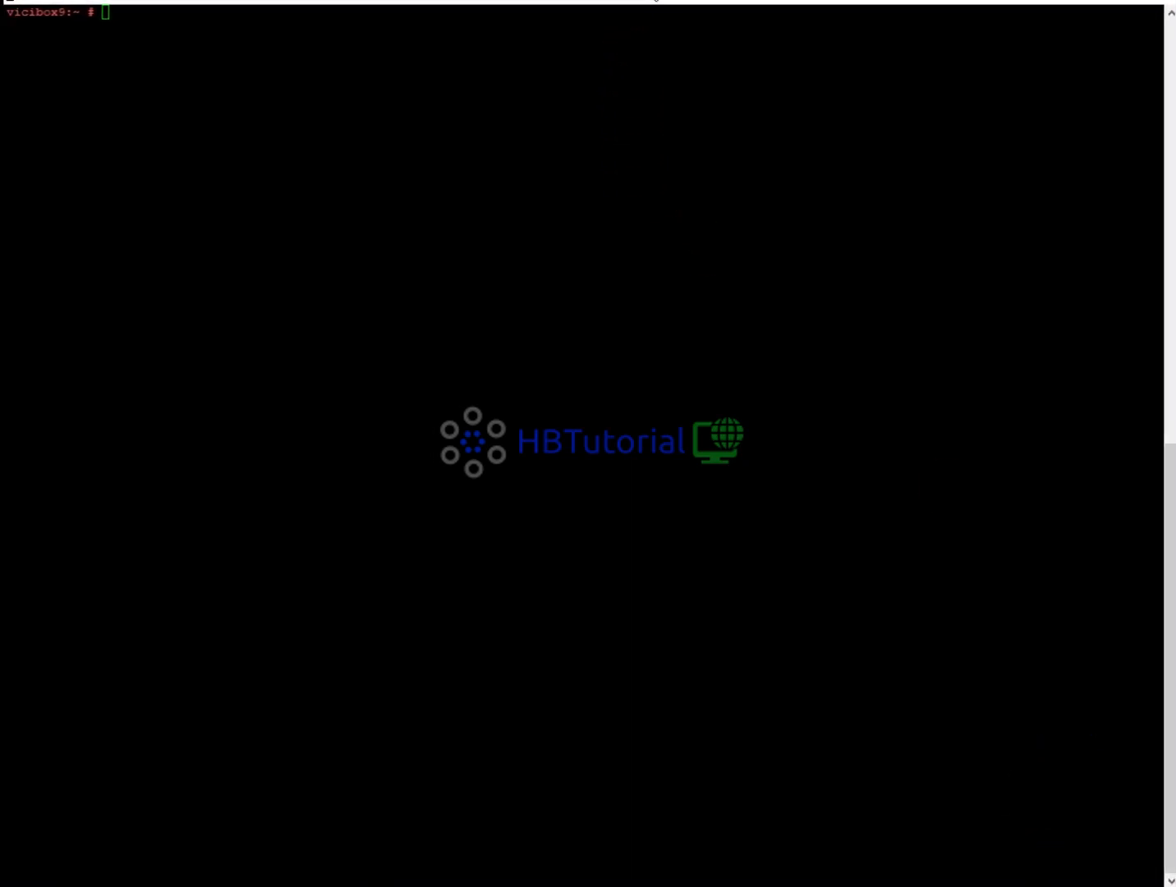
{"action": "left_click", "coordinate": [441, 96]}
{"action": "type", "text": "scre"}
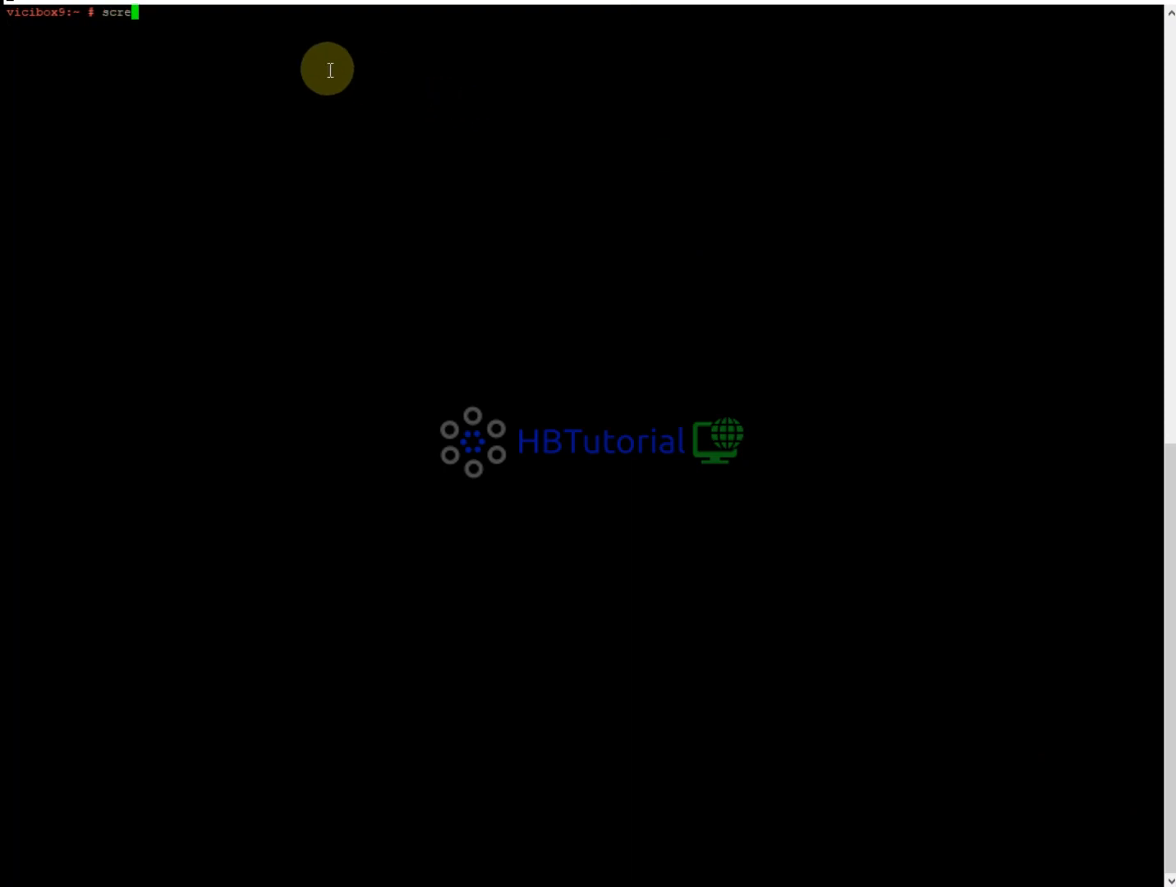
{"action": "type", "text": "en -ls"}
{"action": "key", "text": "Return"}
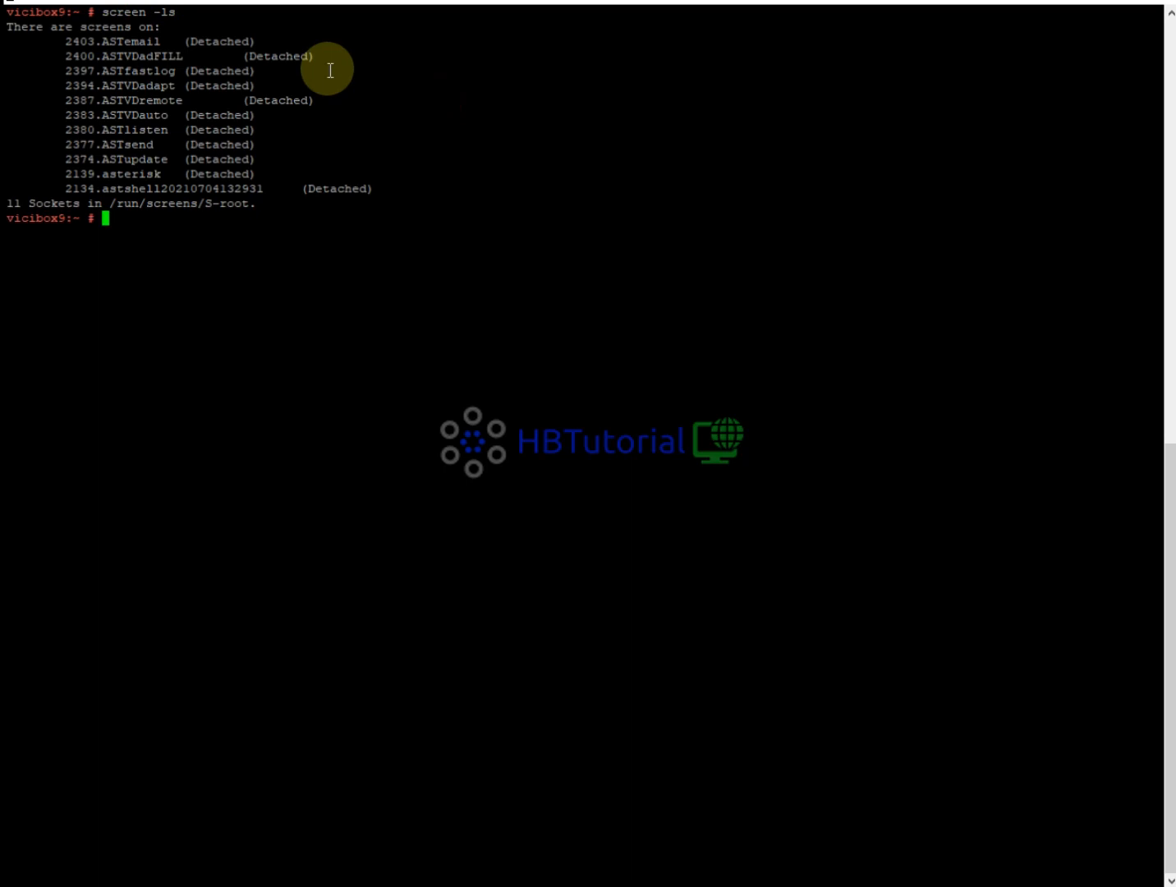
{"action": "type", "text": "clear"}
{"action": "key", "text": "Return"}
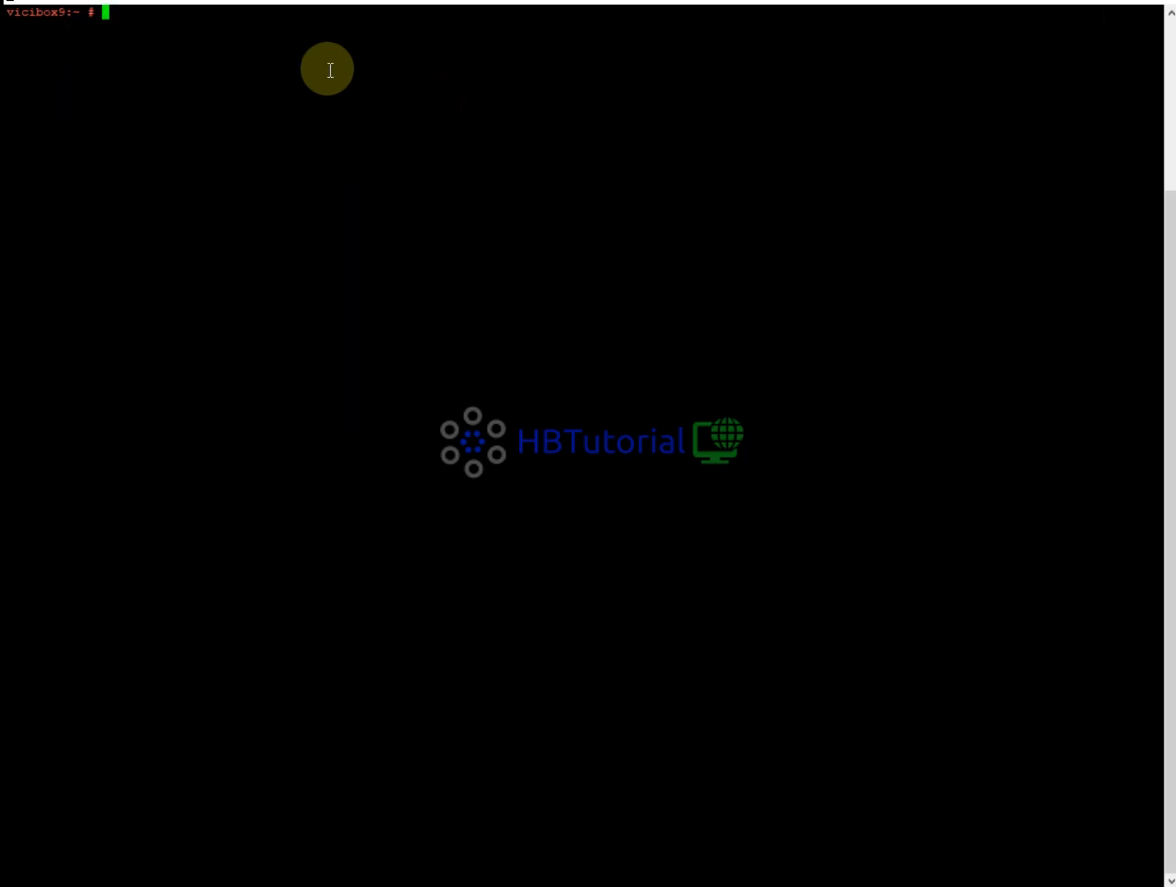
{"action": "type", "text": "nano /etc/hosts"}
Open /etc/hosts and delete the old vicibox9.suse hostname from the 92.204.184.142 line.
{"action": "key", "text": "Return"}
{"action": "key", "text": "Down"}
{"action": "key", "text": "Down"}
{"action": "key", "text": "Down"}
{"action": "key", "text": "Down"}
{"action": "key", "text": "Down"}
{"action": "key", "text": "Down"}
{"action": "key", "text": "Down"}
{"action": "key", "text": "Down"}
{"action": "key", "text": "Down"}
{"action": "key", "text": "Down"}
{"action": "key", "text": "Down"}
{"action": "key", "text": "Down"}
{"action": "key", "text": "Down"}
{"action": "key", "text": "Down"}
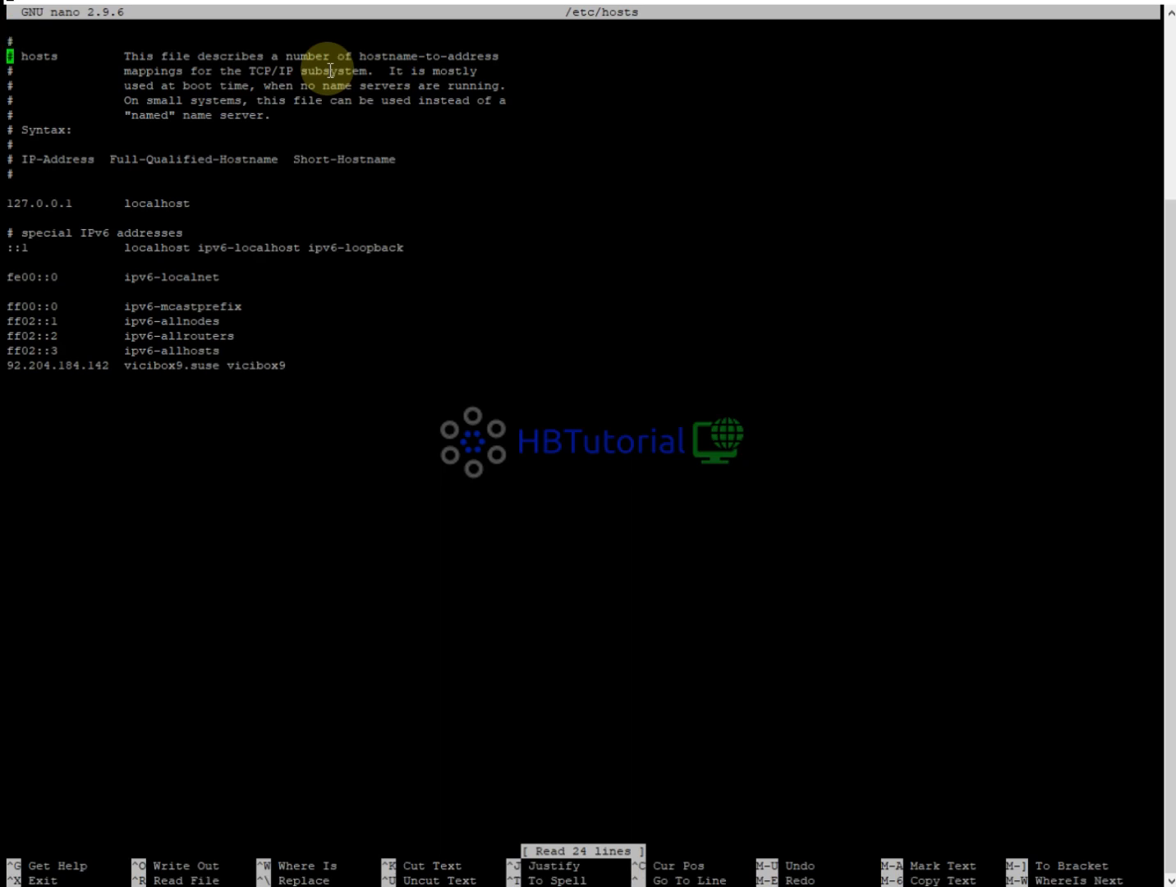
{"action": "key", "text": "Up"}
{"action": "key", "text": "Up"}
{"action": "key", "text": "Down"}
{"action": "key", "text": "Down"}
{"action": "key", "text": "Down"}
{"action": "key", "text": "Down"}
{"action": "key", "text": "Down"}
{"action": "key", "text": "Down"}
{"action": "key", "text": "Down"}
{"action": "key", "text": "Down"}
{"action": "key", "text": "Up"}
{"action": "key", "text": "Down"}
{"action": "key", "text": "Down"}
{"action": "key", "text": "Down"}
{"action": "key", "text": "Right"}
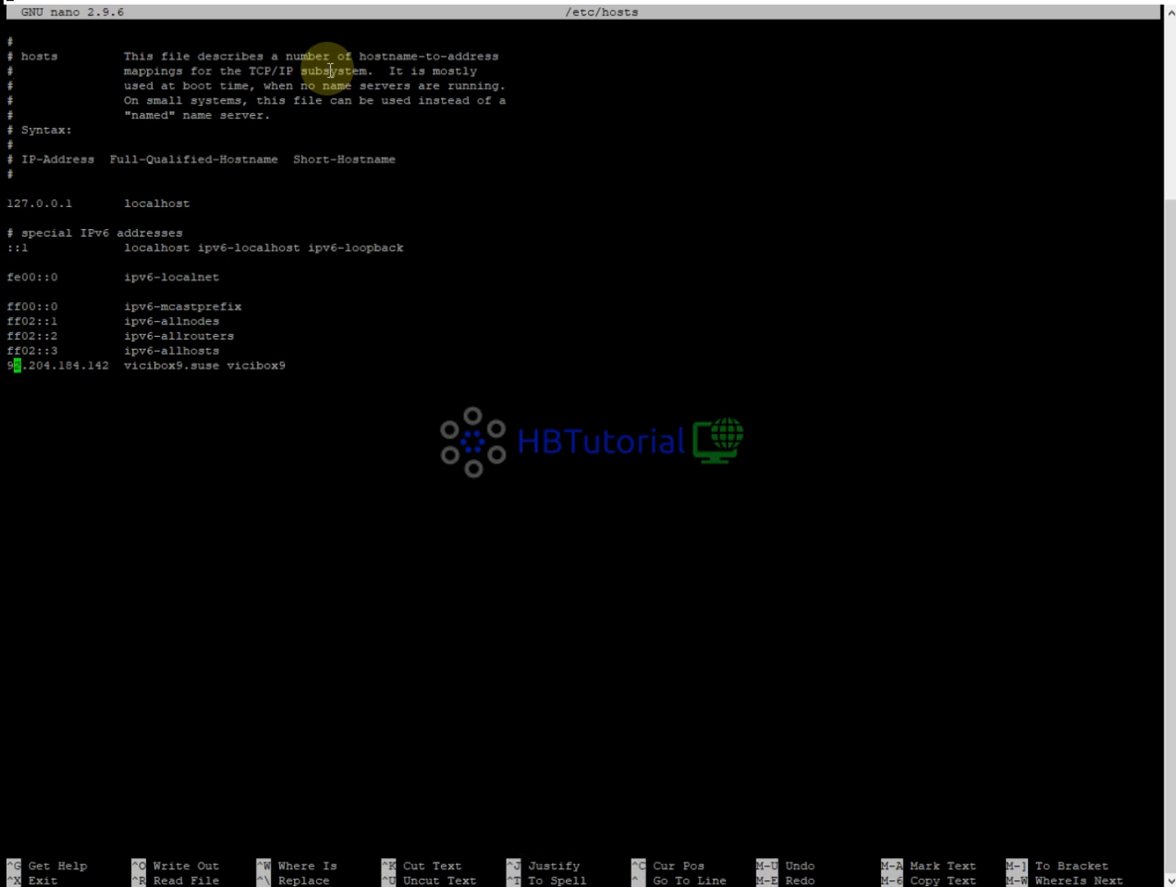
{"action": "key", "text": "Right"}
{"action": "key", "text": "Right"}
{"action": "key", "text": "Right"}
{"action": "key", "text": "Right"}
{"action": "key", "text": "Right"}
{"action": "key", "text": "Right"}
{"action": "key", "text": "Right"}
{"action": "key", "text": "Right"}
{"action": "key", "text": "Right"}
{"action": "key", "text": "Right"}
{"action": "key", "text": "Right"}
{"action": "key", "text": "Right"}
{"action": "key", "text": "Right"}
{"action": "key", "text": "Right"}
{"action": "key", "text": "Right"}
{"action": "key", "text": "Right"}
{"action": "key", "text": "Right"}
{"action": "key", "text": "Delete"}
{"action": "key", "text": "Delete"}
{"action": "key", "text": "Delete"}
{"action": "key", "text": "Delete"}
{"action": "key", "text": "Delete"}
{"action": "key", "text": "Delete"}
{"action": "key", "text": "Delete"}
{"action": "key", "text": "Delete"}
{"action": "key", "text": "Delete"}
{"action": "key", "text": "Delete"}
{"action": "key", "text": "Delete"}
{"action": "key", "text": "Delete"}
{"action": "key", "text": "Delete"}
{"action": "key", "text": "Delete"}
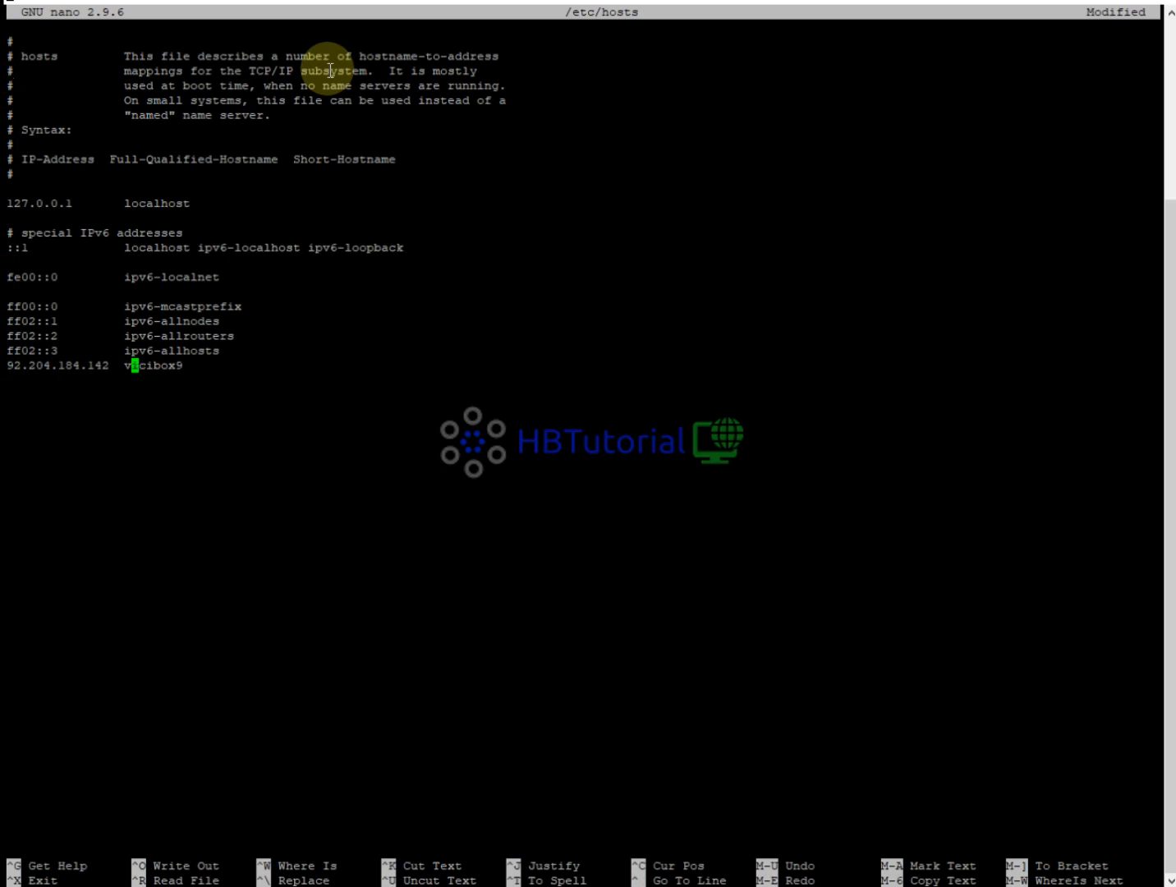
{"action": "key", "text": "Delete"}
{"action": "key", "text": "Delete"}
{"action": "key", "text": "Delete"}
{"action": "key", "text": "Delete"}
{"action": "key", "text": "Delete"}
{"action": "key", "text": "Delete"}
{"action": "key", "text": "Delete"}
{"action": "key", "text": "BackSpace"}
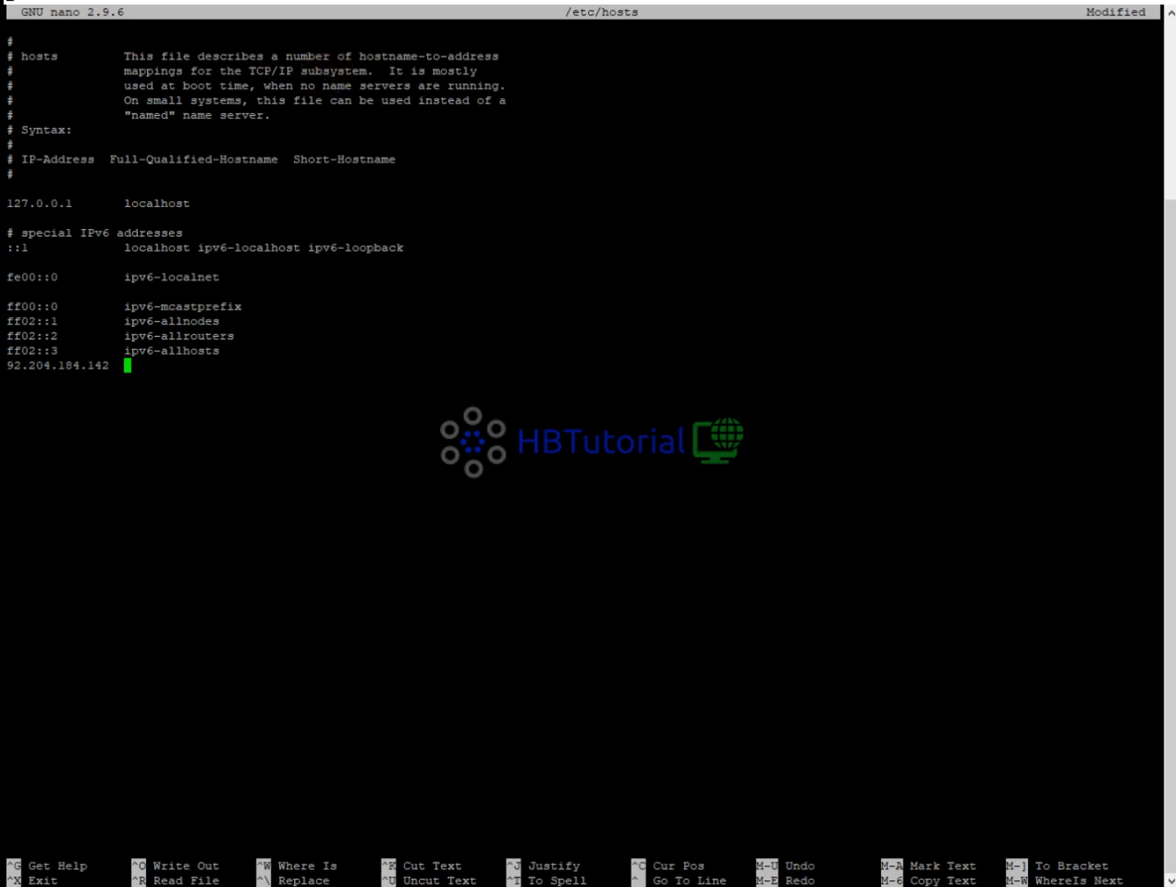
Paste dialer.hbtutorial.cf after 92.204.184.142 on that line.
{"action": "key", "text": "alt+Tab"}
{"action": "right_click", "coordinate": [566, 327]}
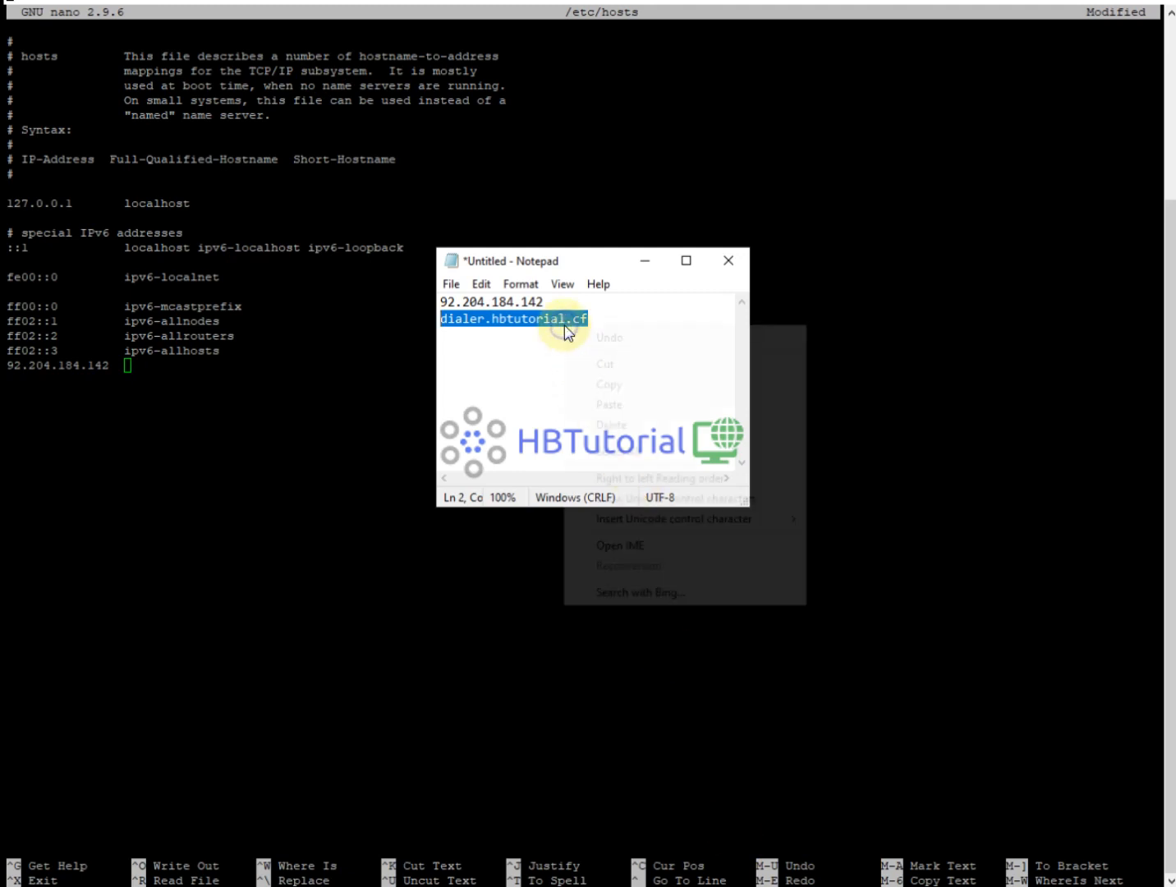
{"action": "left_click", "coordinate": [610, 384]}
{"action": "left_click", "coordinate": [204, 361]}
{"action": "right_click", "coordinate": [596, 366]}
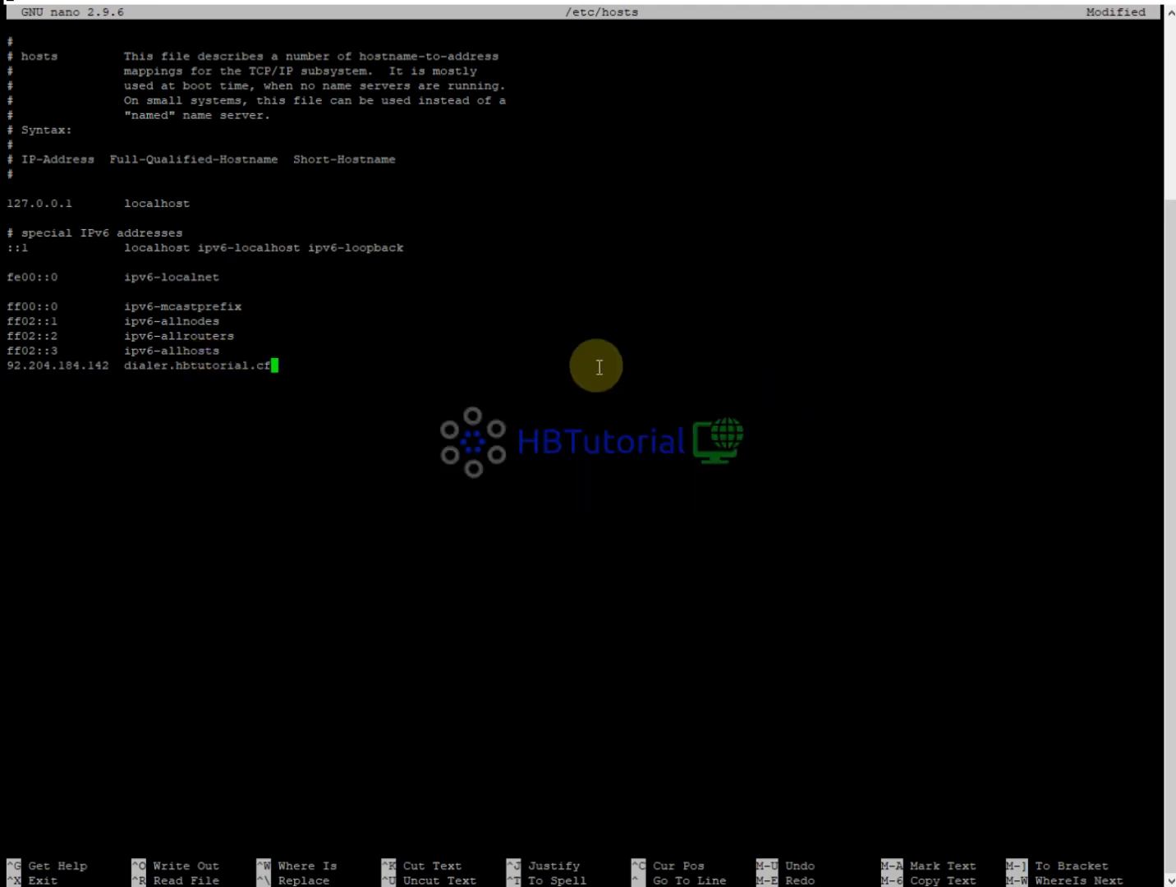
Move the 92.204.184.142 dialer.hbtutorial.cf line below localhost and remove the duplicate.
{"action": "key", "text": "Up"}
{"action": "key", "text": "Up"}
{"action": "key", "text": "Up"}
{"action": "key", "text": "Up"}
{"action": "key", "text": "Up"}
{"action": "key", "text": "Up"}
{"action": "key", "text": "Up"}
{"action": "key", "text": "Up"}
{"action": "key", "text": "Up"}
{"action": "key", "text": "Up"}
{"action": "key", "text": "Up"}
{"action": "key", "text": "Up"}
{"action": "key", "text": "Up"}
{"action": "key", "text": "Up"}
{"action": "key", "text": "Up"}
{"action": "key", "text": "Up"}
{"action": "key", "text": "Down"}
{"action": "key", "text": "Down"}
{"action": "key", "text": "Down"}
{"action": "key", "text": "Down"}
{"action": "key", "text": "Down"}
{"action": "key", "text": "Down"}
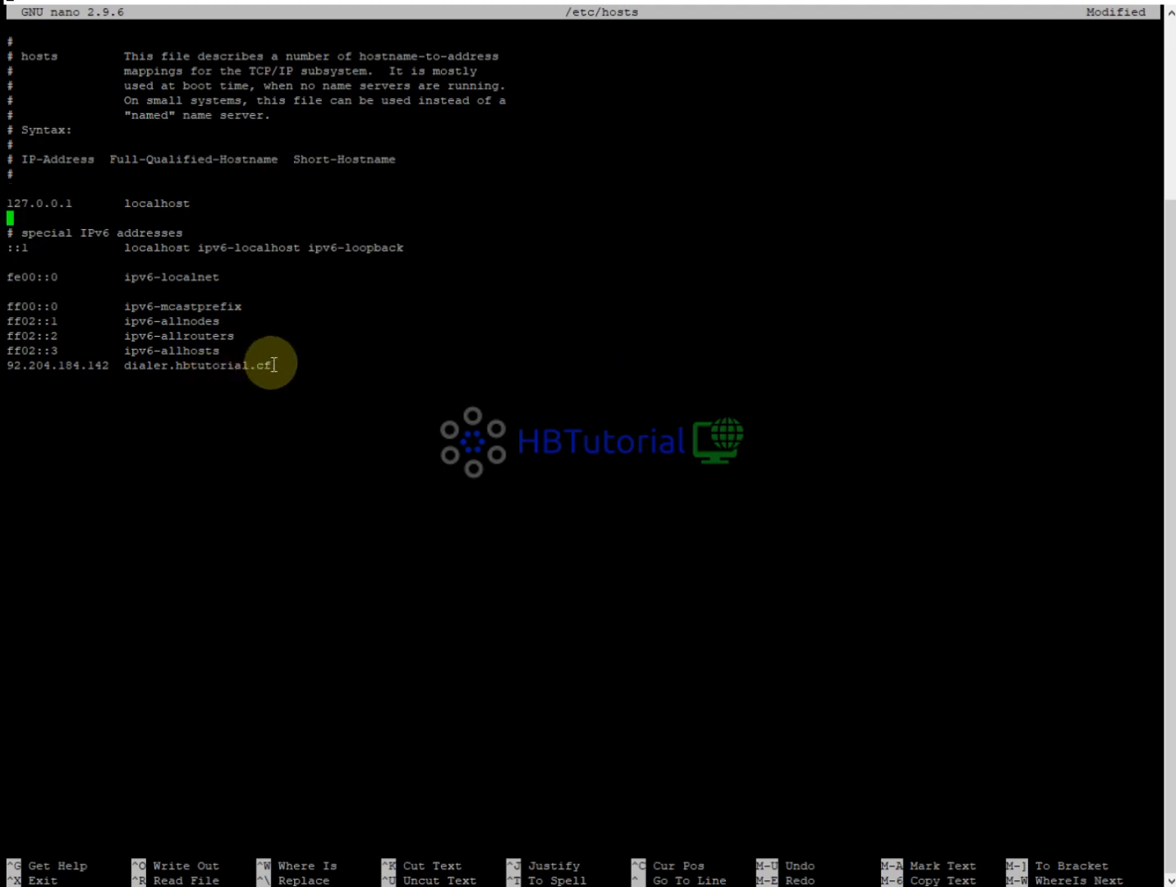
{"action": "left_click_drag", "start_coordinate": [271, 365], "coordinate": [9, 368]}
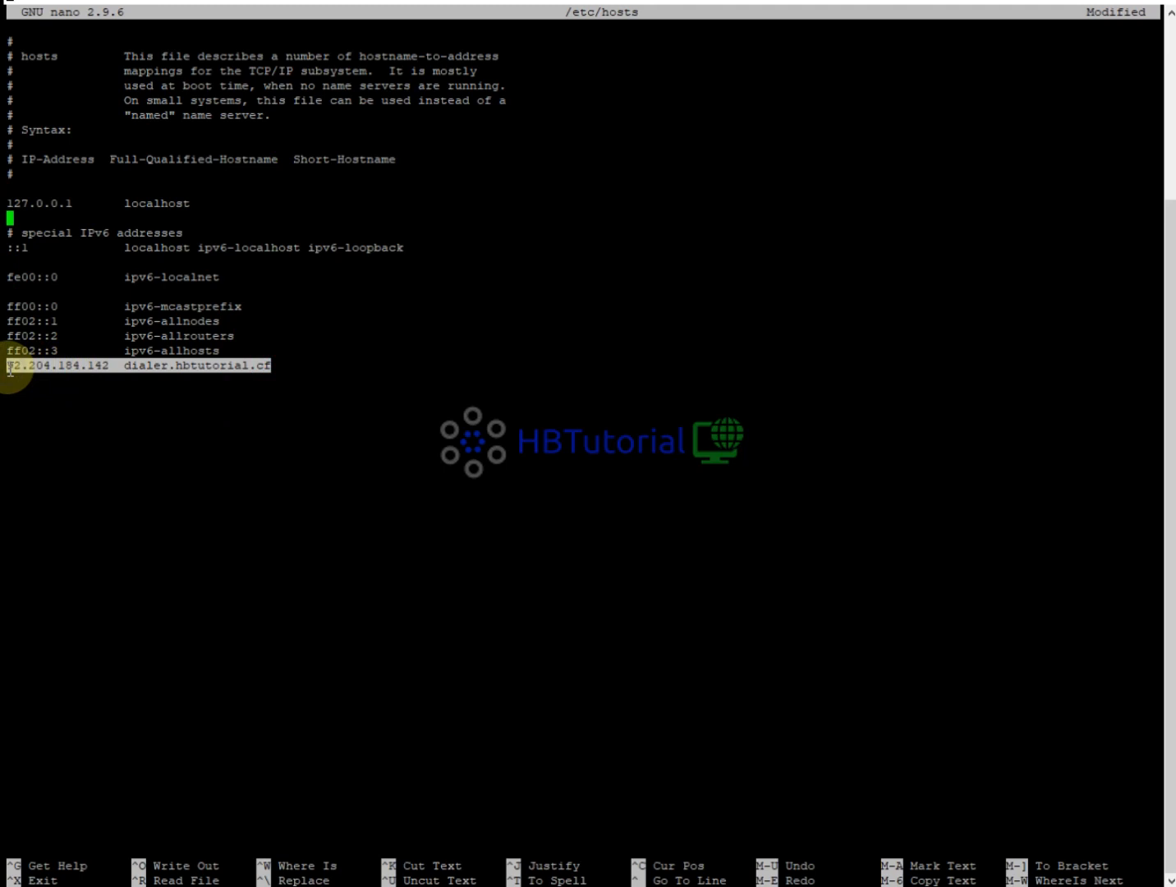
{"action": "right_click", "coordinate": [13, 372]}
{"action": "key", "text": "Down"}
{"action": "key", "text": "Down"}
{"action": "key", "text": "Down"}
{"action": "key", "text": "Down"}
{"action": "key", "text": "Down"}
{"action": "key", "text": "Down"}
{"action": "key", "text": "Down"}
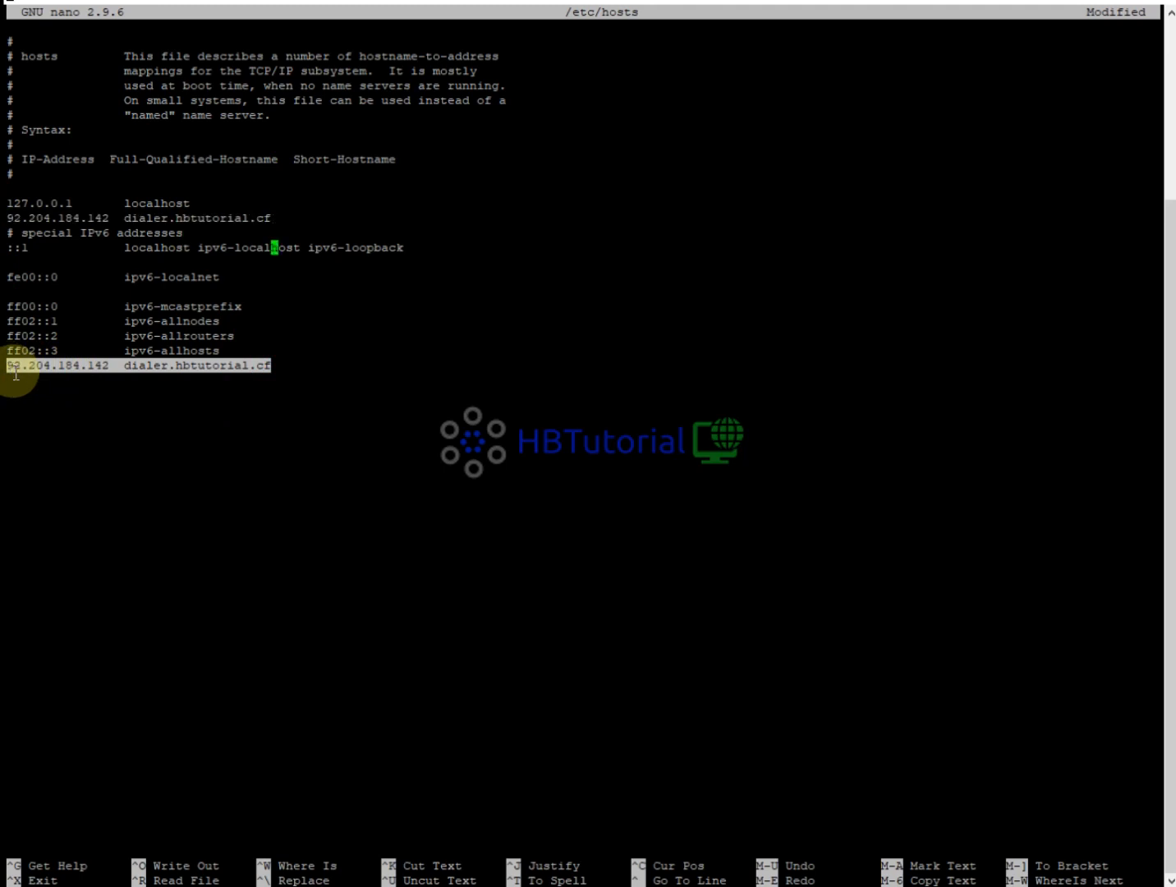
{"action": "key", "text": "Down"}
{"action": "key", "text": "Down"}
{"action": "key", "text": "Down"}
{"action": "key", "text": "BackSpace"}
{"action": "key", "text": "BackSpace"}
{"action": "key", "text": "BackSpace"}
{"action": "key", "text": "BackSpace"}
{"action": "key", "text": "BackSpace"}
{"action": "key", "text": "BackSpace"}
{"action": "key", "text": "BackSpace"}
{"action": "key", "text": "BackSpace"}
{"action": "key", "text": "BackSpace"}
{"action": "key", "text": "BackSpace"}
{"action": "key", "text": "BackSpace"}
{"action": "key", "text": "BackSpace"}
{"action": "key", "text": "BackSpace"}
{"action": "key", "text": "BackSpace"}
{"action": "key", "text": "BackSpace"}
{"action": "key", "text": "BackSpace"}
{"action": "key", "text": "BackSpace"}
{"action": "key", "text": "BackSpace"}
{"action": "key", "text": "BackSpace"}
{"action": "key", "text": "BackSpace"}
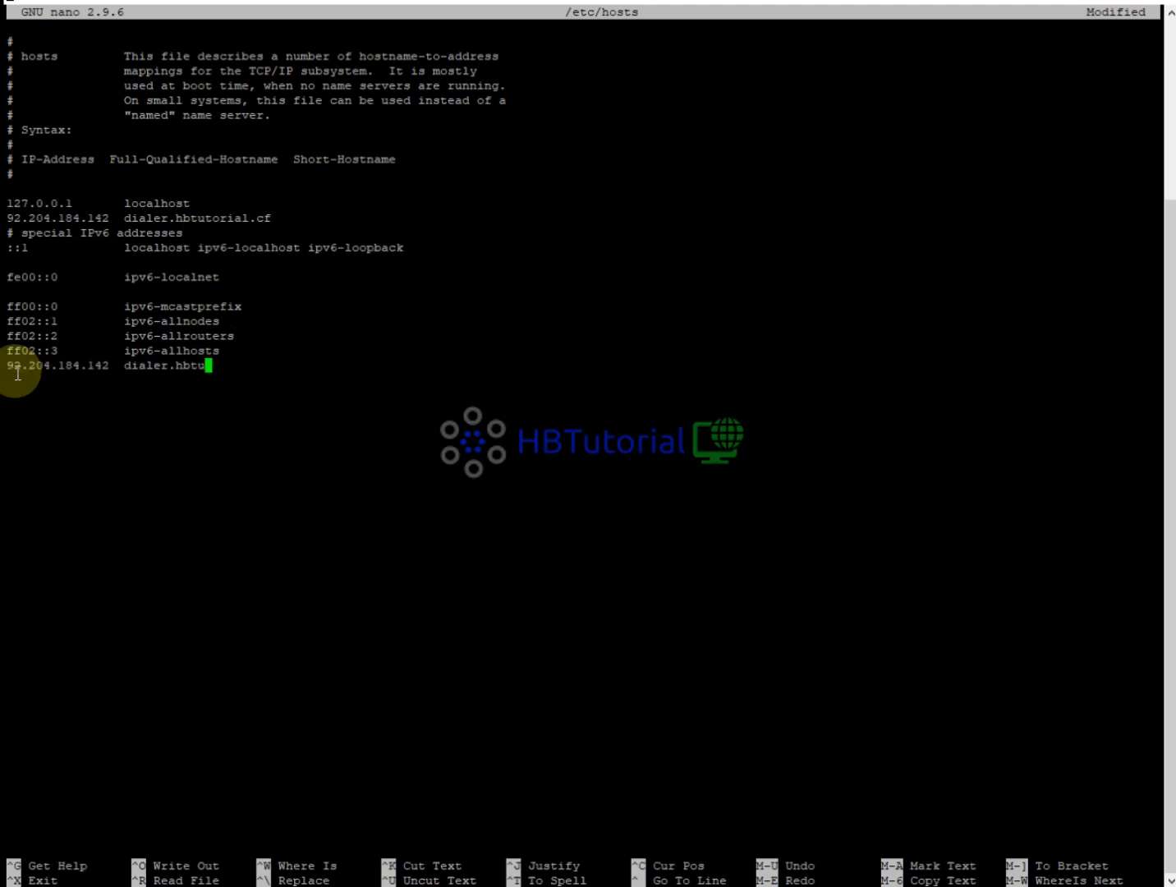
{"action": "key", "text": "BackSpace"}
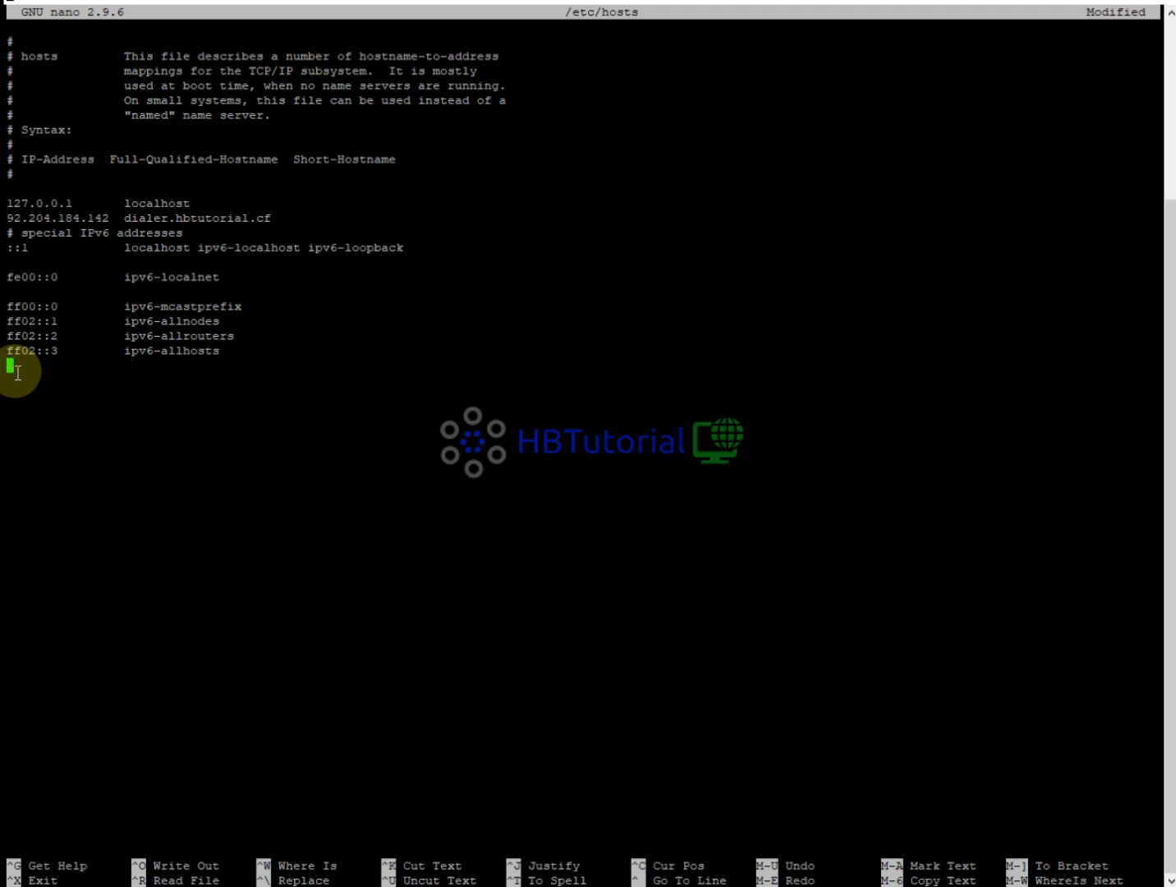
Save /etc/hosts and exit nano.
{"action": "key", "text": "ctrl+o"}
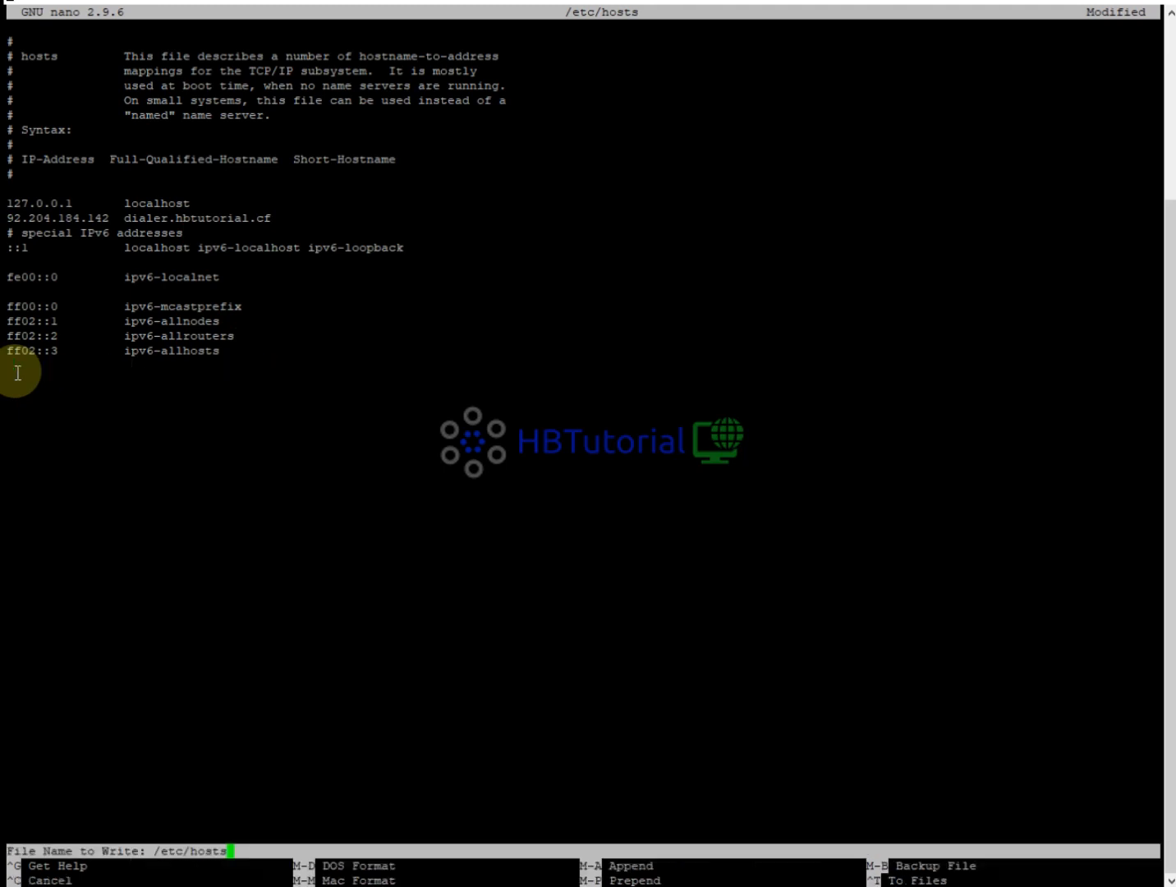
{"action": "key", "text": "Return"}
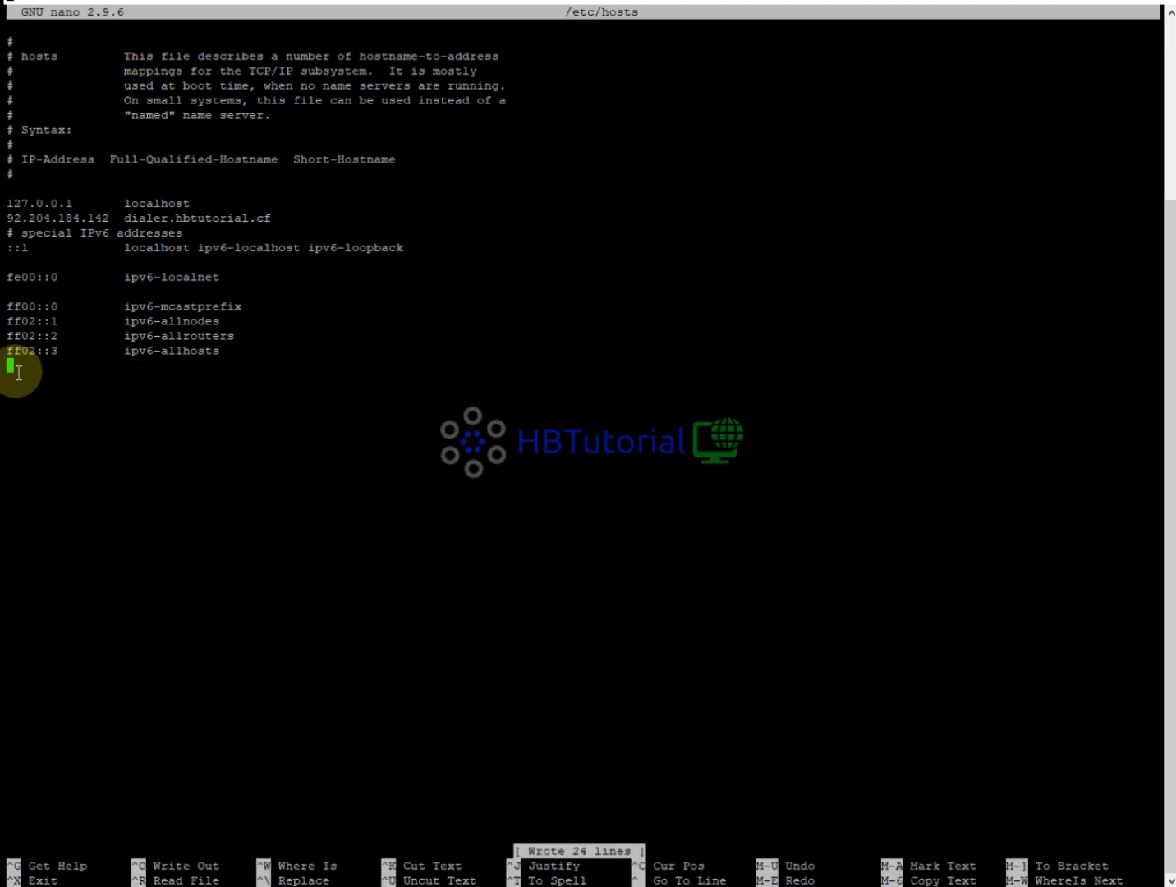
{"action": "key", "text": "ctrl+x"}
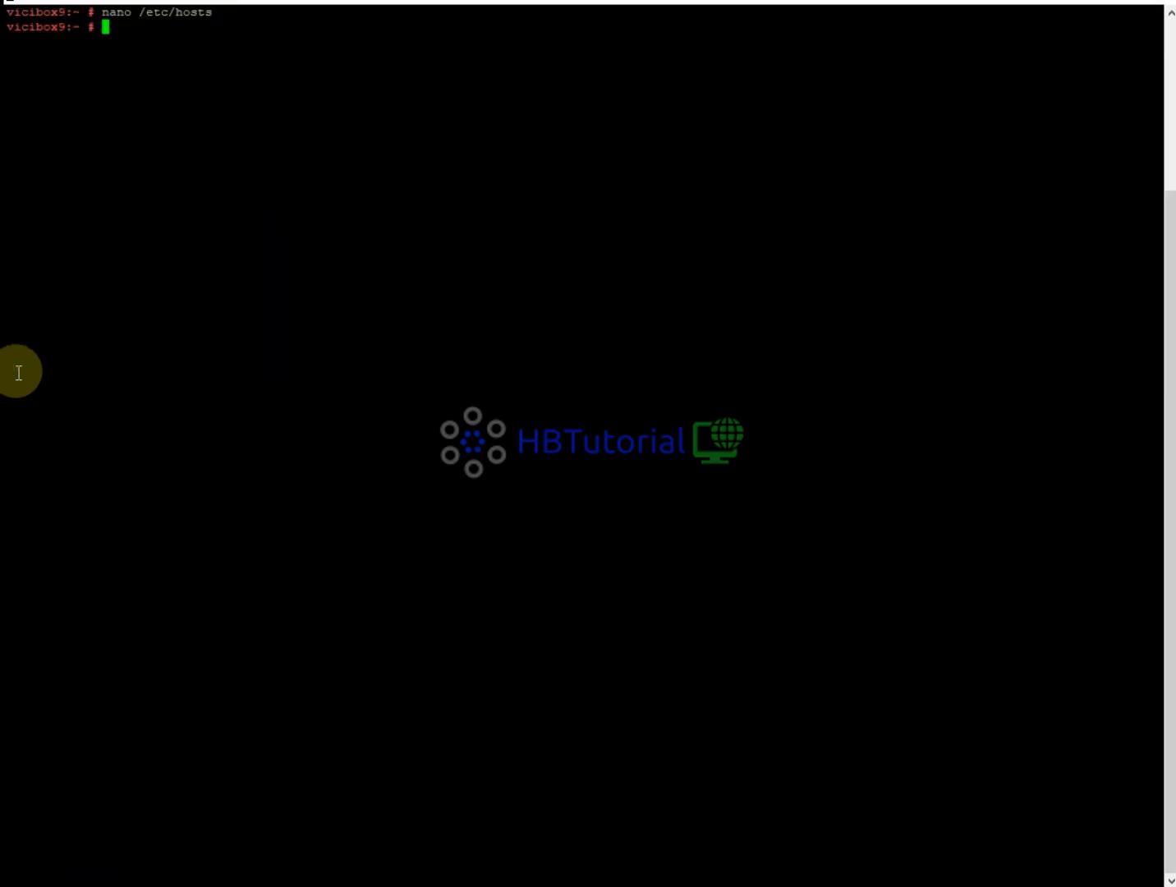
Replace vicibox9.suse in /etc/hostname with '92.204.184.142 dialer.hbtutorial.cf', then save and exit nano.
{"action": "key", "text": "Up"}
{"action": "key", "text": "BackSpace"}
{"action": "type", "text": "name"}
{"action": "key", "text": "Return"}
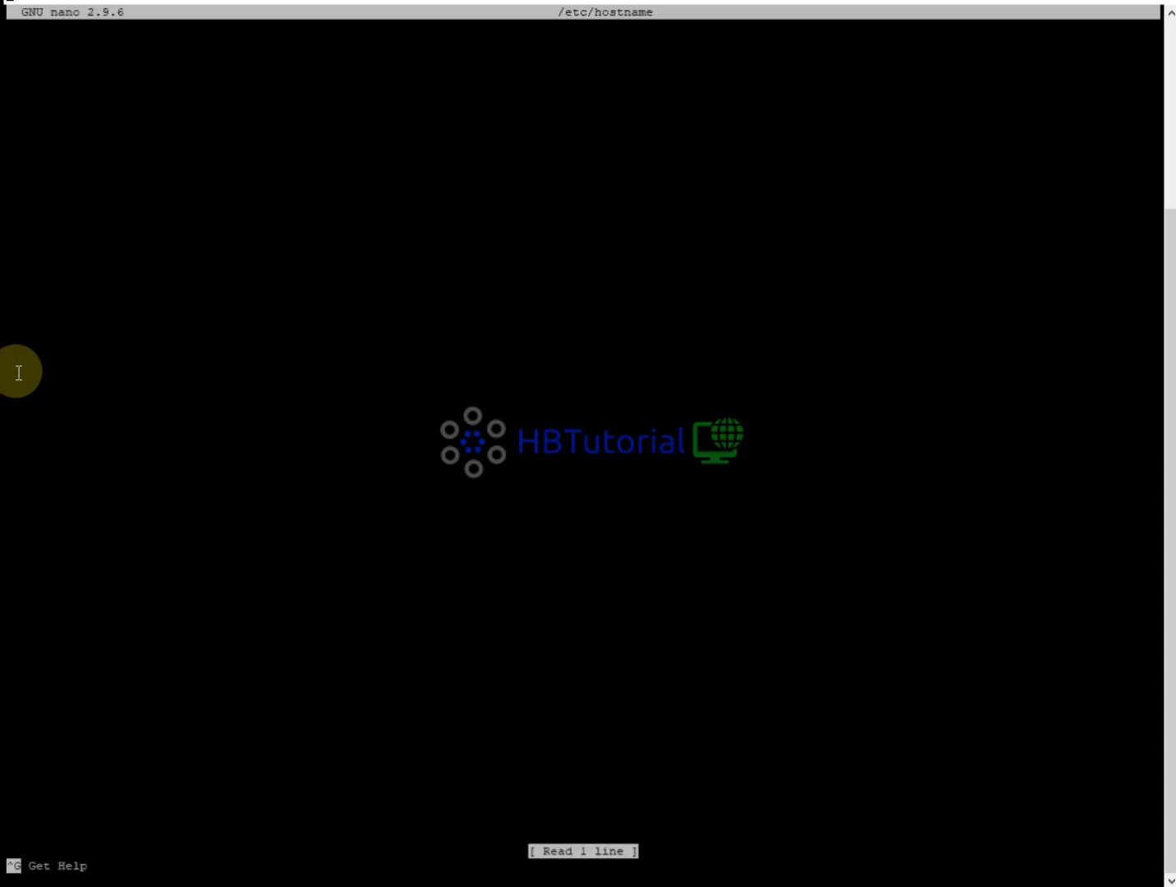
{"action": "key", "text": "Delete"}
{"action": "key", "text": "Delete"}
{"action": "key", "text": "Delete"}
{"action": "key", "text": "Delete"}
{"action": "key", "text": "Delete"}
{"action": "key", "text": "Delete"}
{"action": "key", "text": "Delete"}
{"action": "key", "text": "Delete"}
{"action": "key", "text": "Delete"}
{"action": "key", "text": "Delete"}
{"action": "key", "text": "Delete"}
{"action": "key", "text": "Delete"}
{"action": "key", "text": "Delete"}
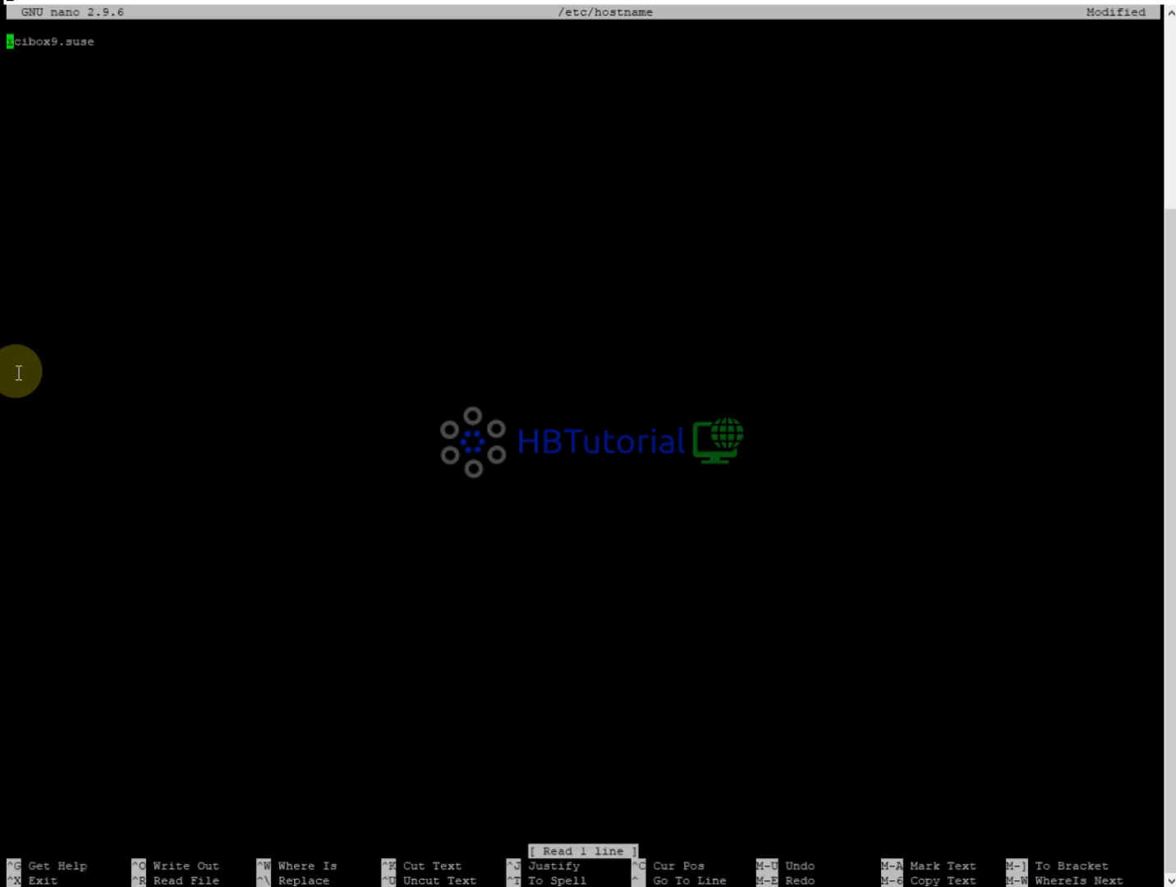
{"action": "right_click", "coordinate": [190, 160]}
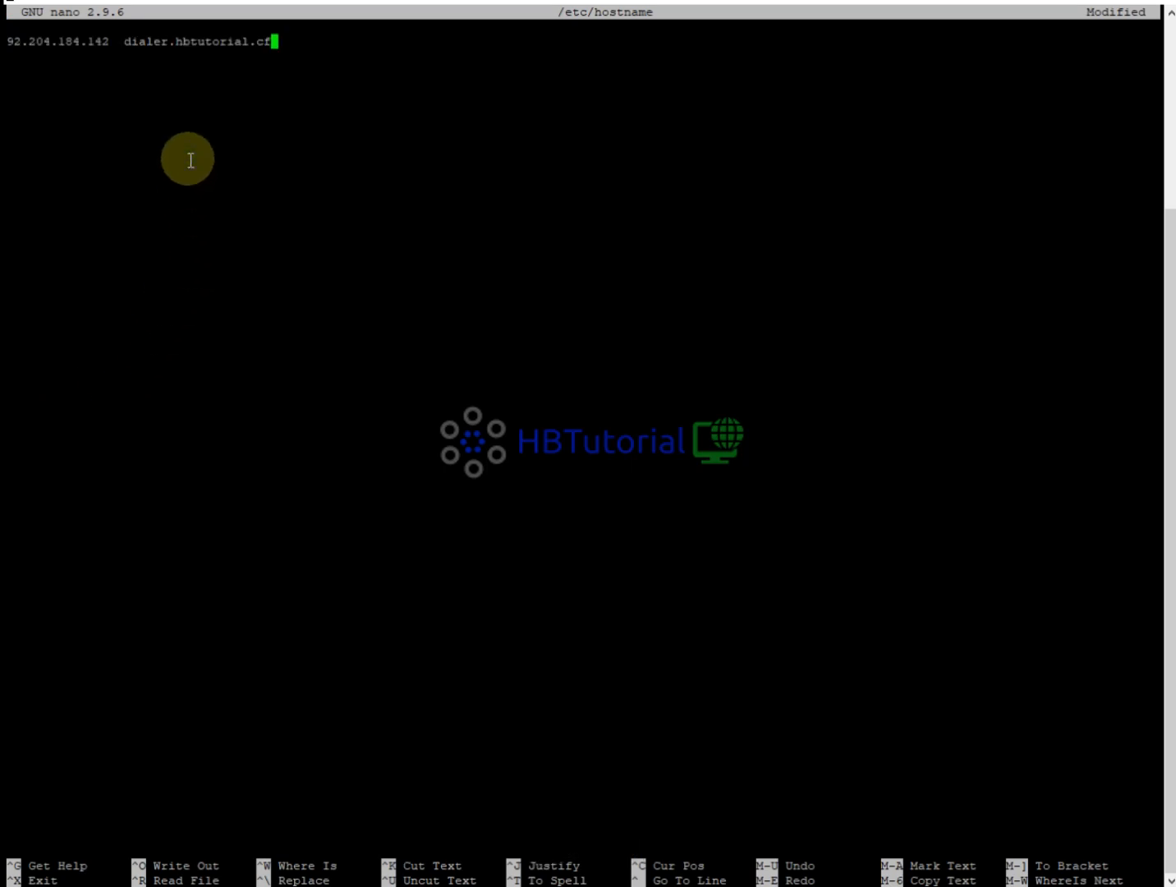
{"action": "key", "text": "ctrl+o"}
{"action": "key", "text": "Return"}
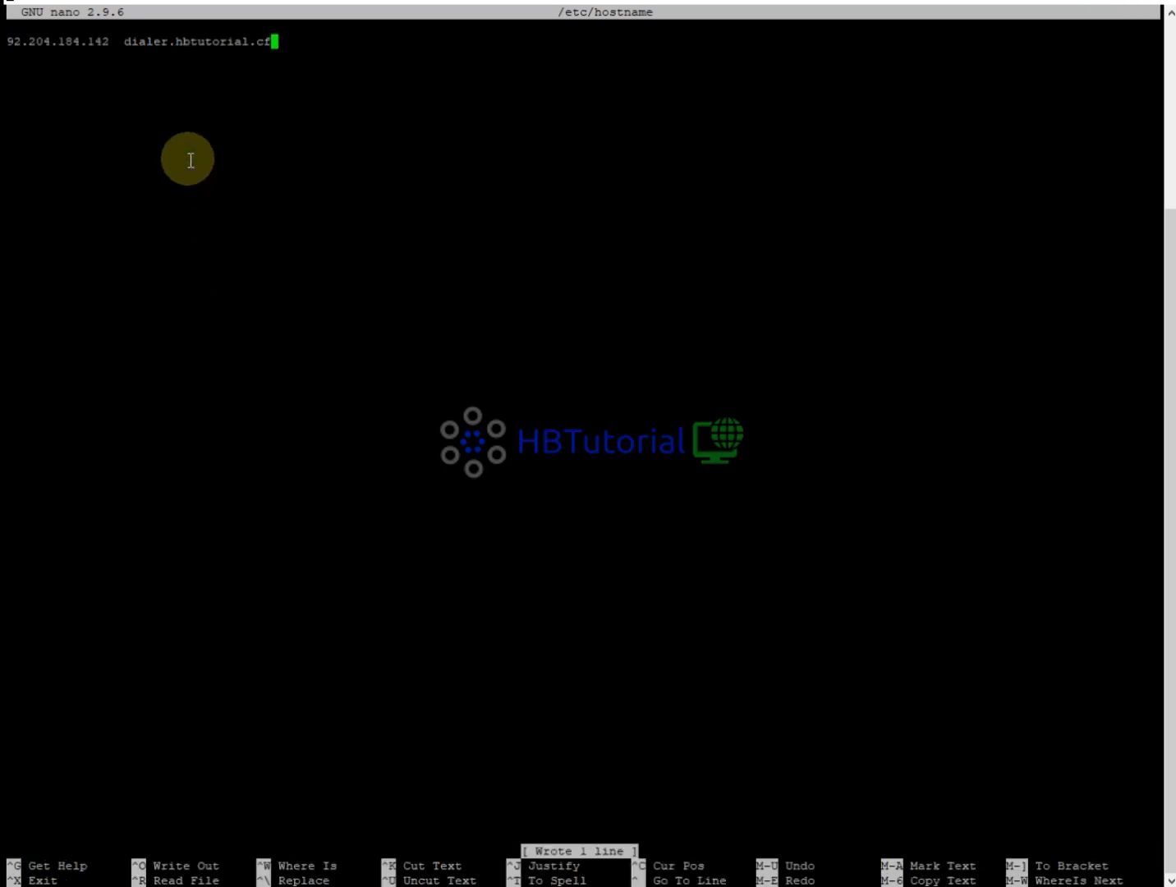
{"action": "key", "text": "ctrl+x"}
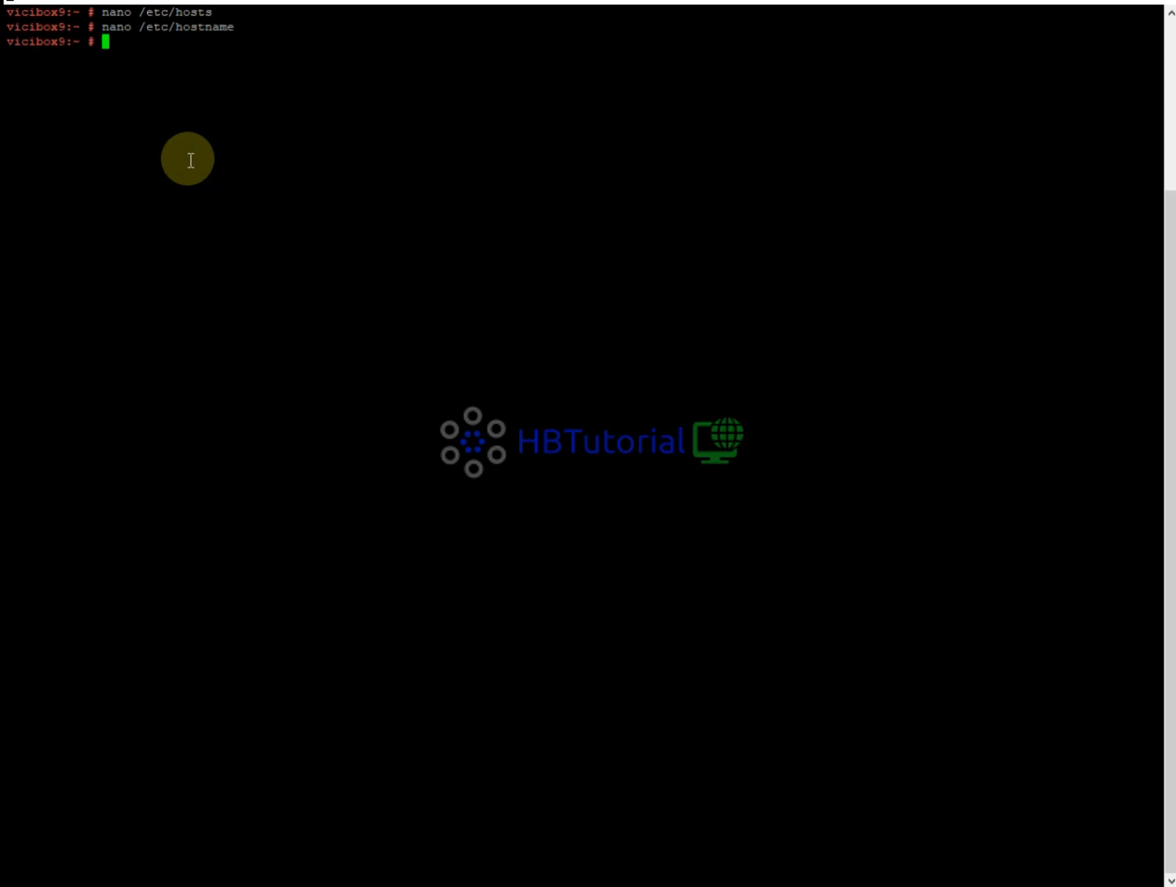
Open /etc/certbot/cli.ini in nano using Tab completion.
{"action": "type", "text": "nano /e"}
{"action": "key", "text": "Tab"}
{"action": "key", "text": "Tab"}
{"action": "key", "text": "Tab"}
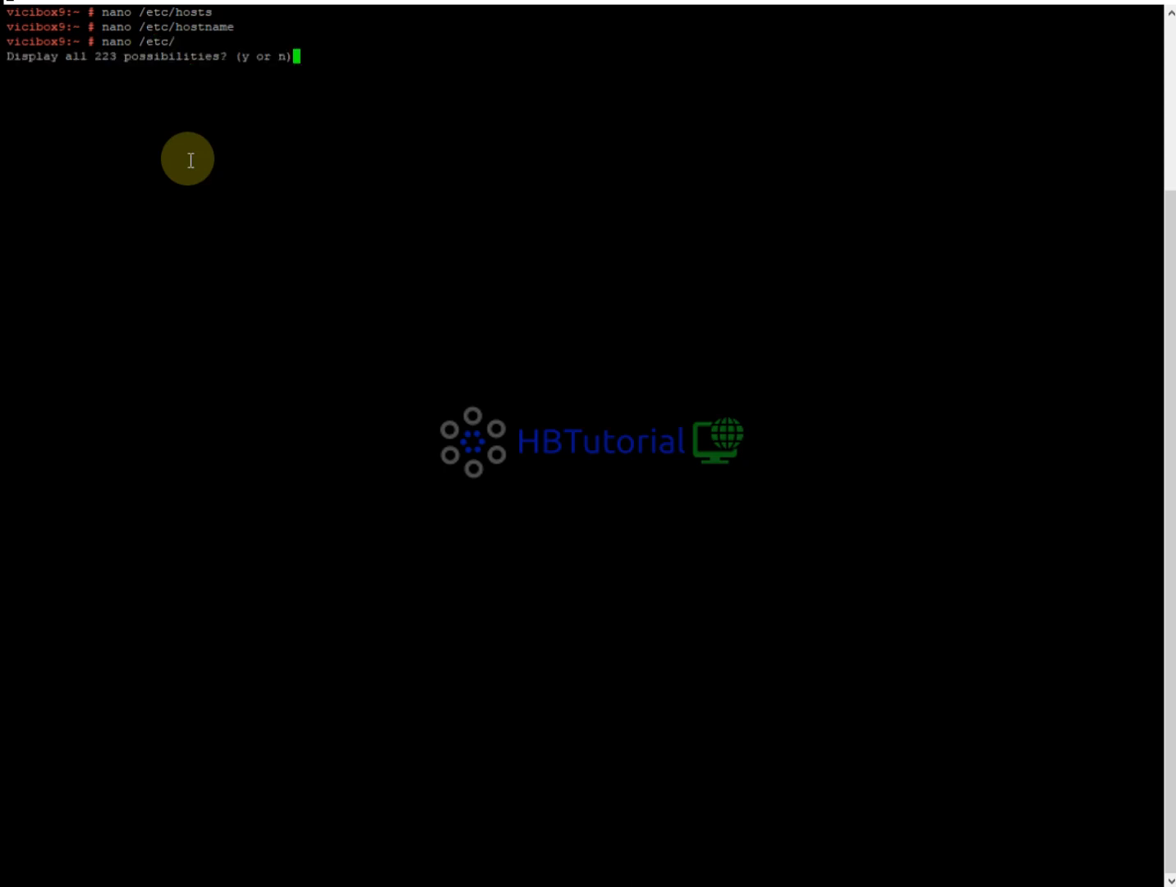
{"action": "type", "text": "nc"}
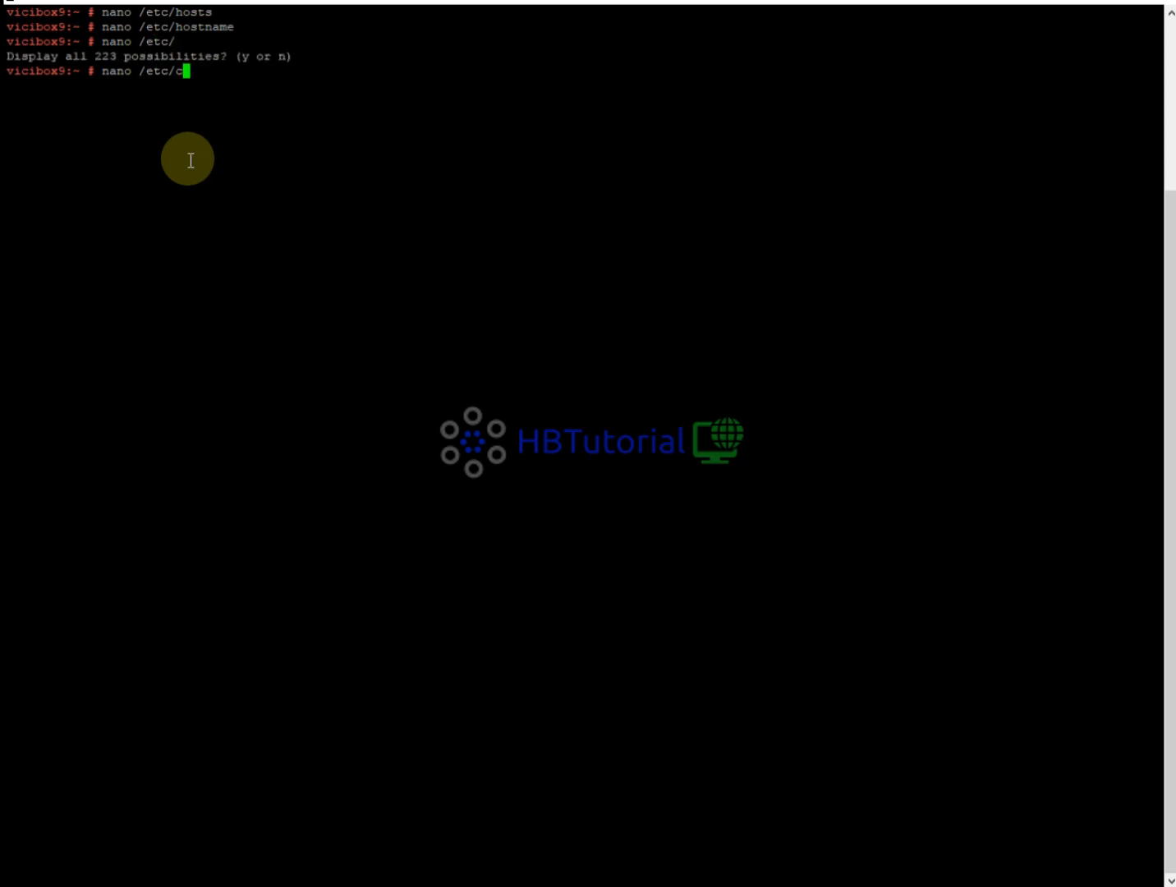
{"action": "key", "text": "Tab"}
{"action": "key", "text": "Tab"}
{"action": "key", "text": "Tab"}
{"action": "key", "text": "Tab"}
{"action": "type", "text": "e"}
{"action": "key", "text": "Tab"}
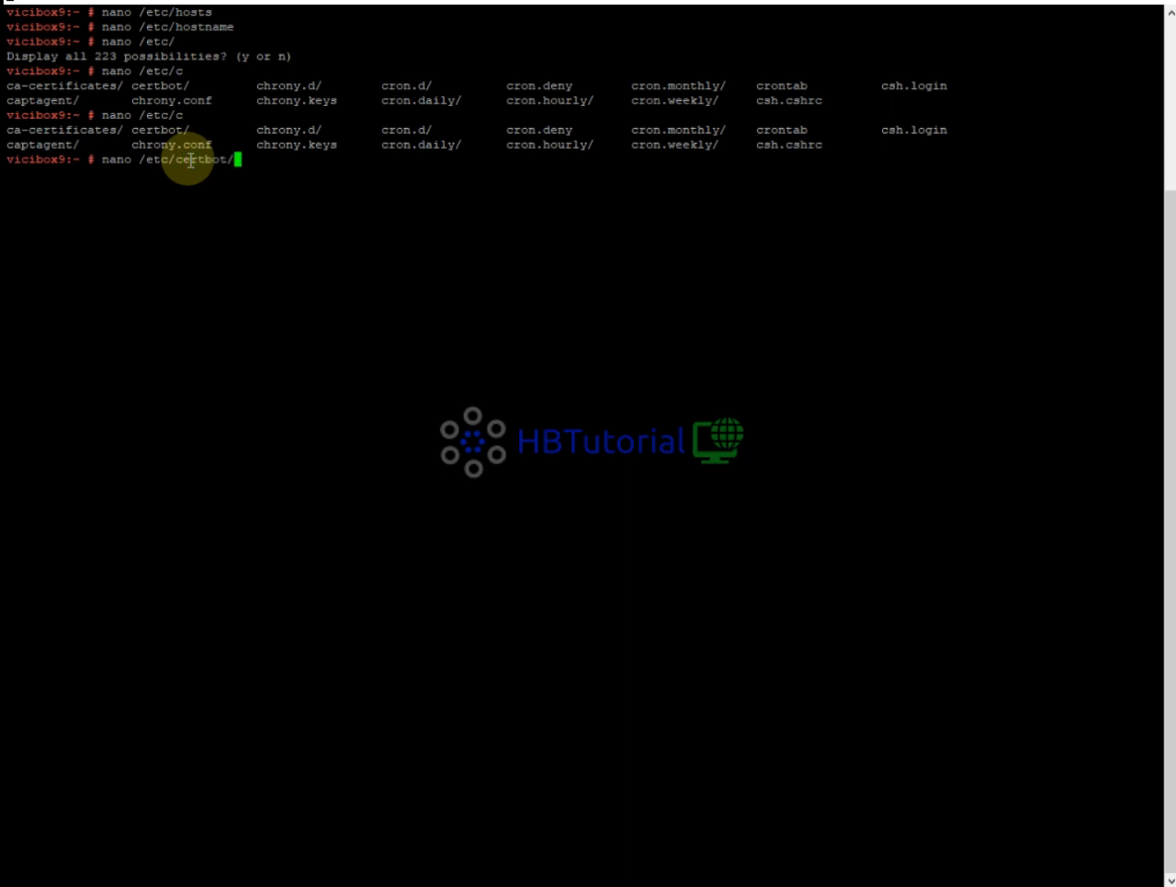
{"action": "key", "text": "Tab"}
{"action": "key", "text": "Tab"}
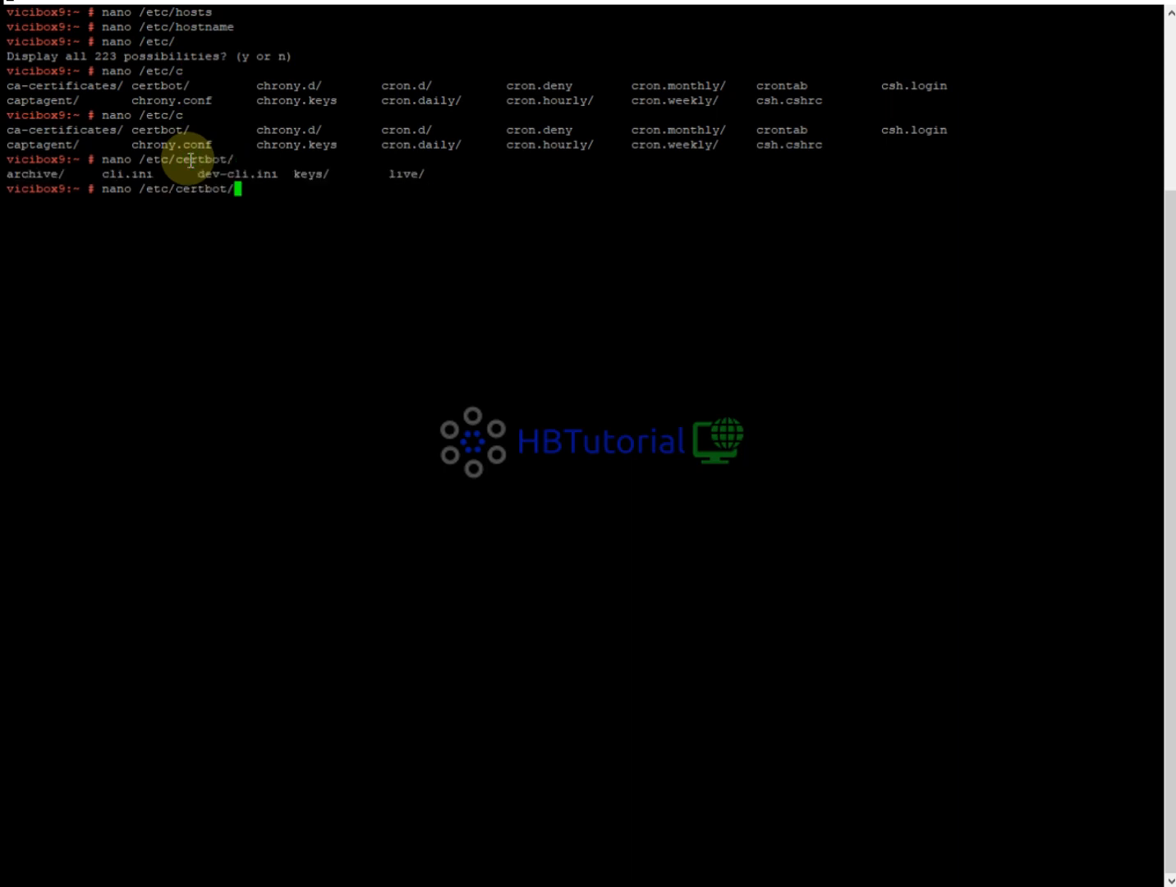
{"action": "type", "text": "cl"}
{"action": "key", "text": "Tab"}
{"action": "type", "text": "."}
{"action": "key", "text": "BackSpace"}
{"action": "key", "text": "BackSpace"}
{"action": "key", "text": "BackSpace"}
{"action": "key", "text": "Tab"}
{"action": "key", "text": "Return"}
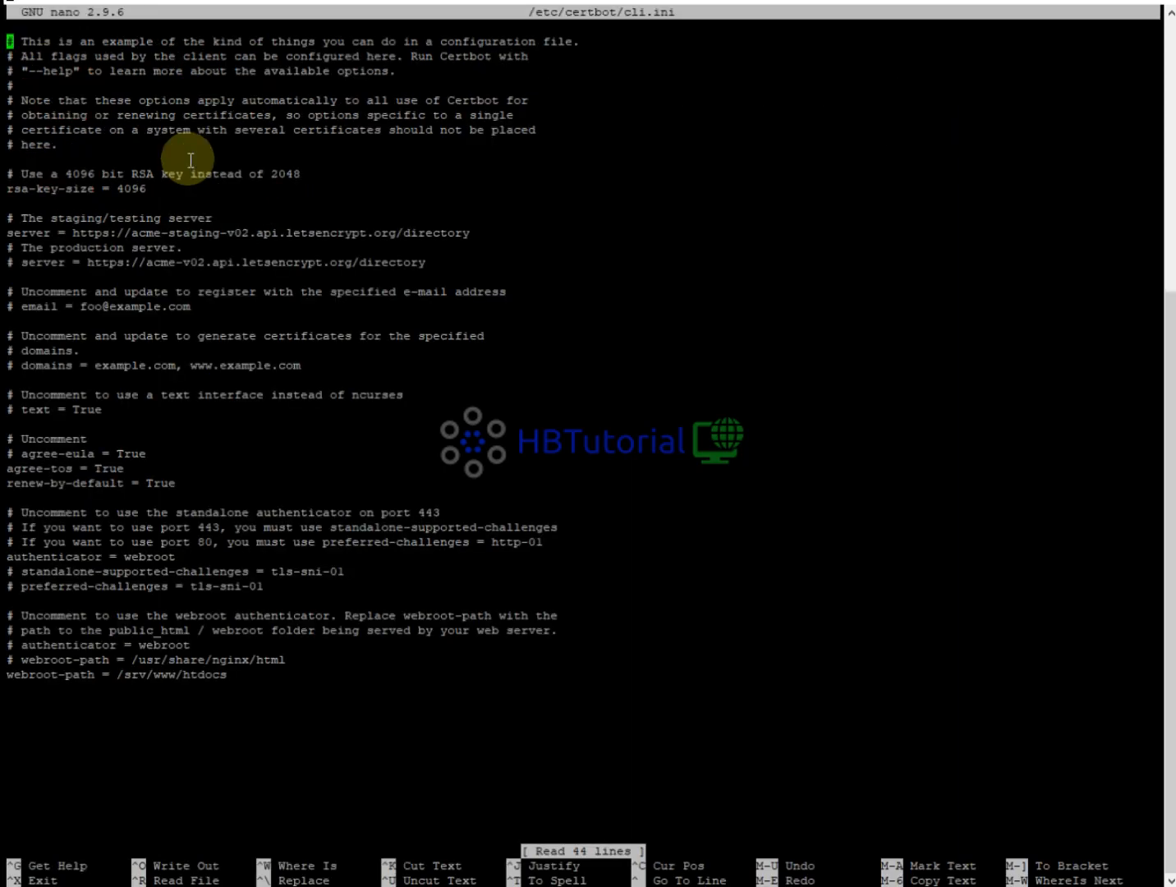
Comment out the staging server line and uncomment the production server line.
{"action": "key", "text": "Down"}
{"action": "key", "text": "Down"}
{"action": "key", "text": "Down"}
{"action": "key", "text": "Down"}
{"action": "key", "text": "Down"}
{"action": "key", "text": "Down"}
{"action": "key", "text": "Down"}
{"action": "key", "text": "Down"}
{"action": "key", "text": "Down"}
{"action": "key", "text": "Down"}
{"action": "key", "text": "Down"}
{"action": "key", "text": "Down"}
{"action": "key", "text": "Down"}
{"action": "key", "text": "Down"}
{"action": "key", "text": "Down"}
{"action": "key", "text": "Down"}
{"action": "key", "text": "Down"}
{"action": "key", "text": "Up"}
{"action": "key", "text": "Up"}
{"action": "key", "text": "Up"}
{"action": "key", "text": "Up"}
{"action": "type", "text": "#"}
{"action": "key", "text": "Down"}
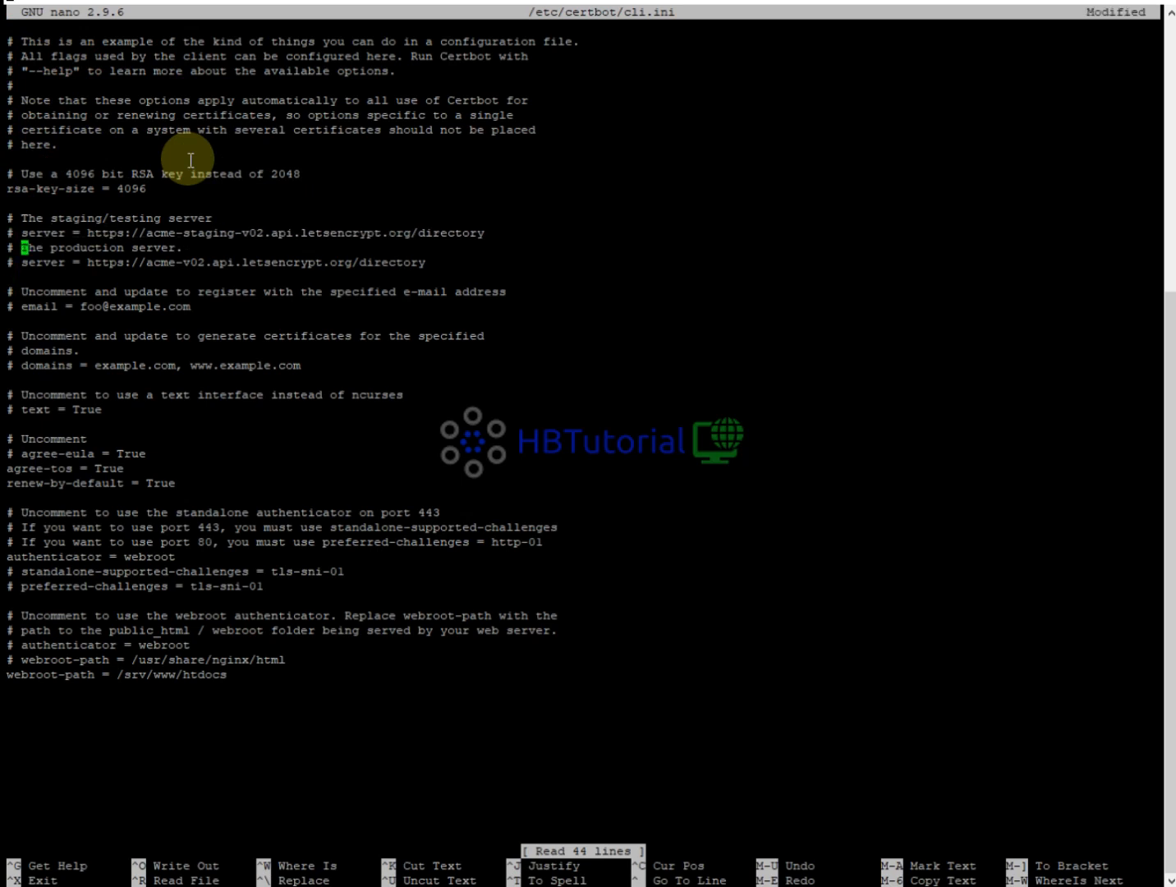
{"action": "key", "text": "Down"}
{"action": "key", "text": "BackSpace"}
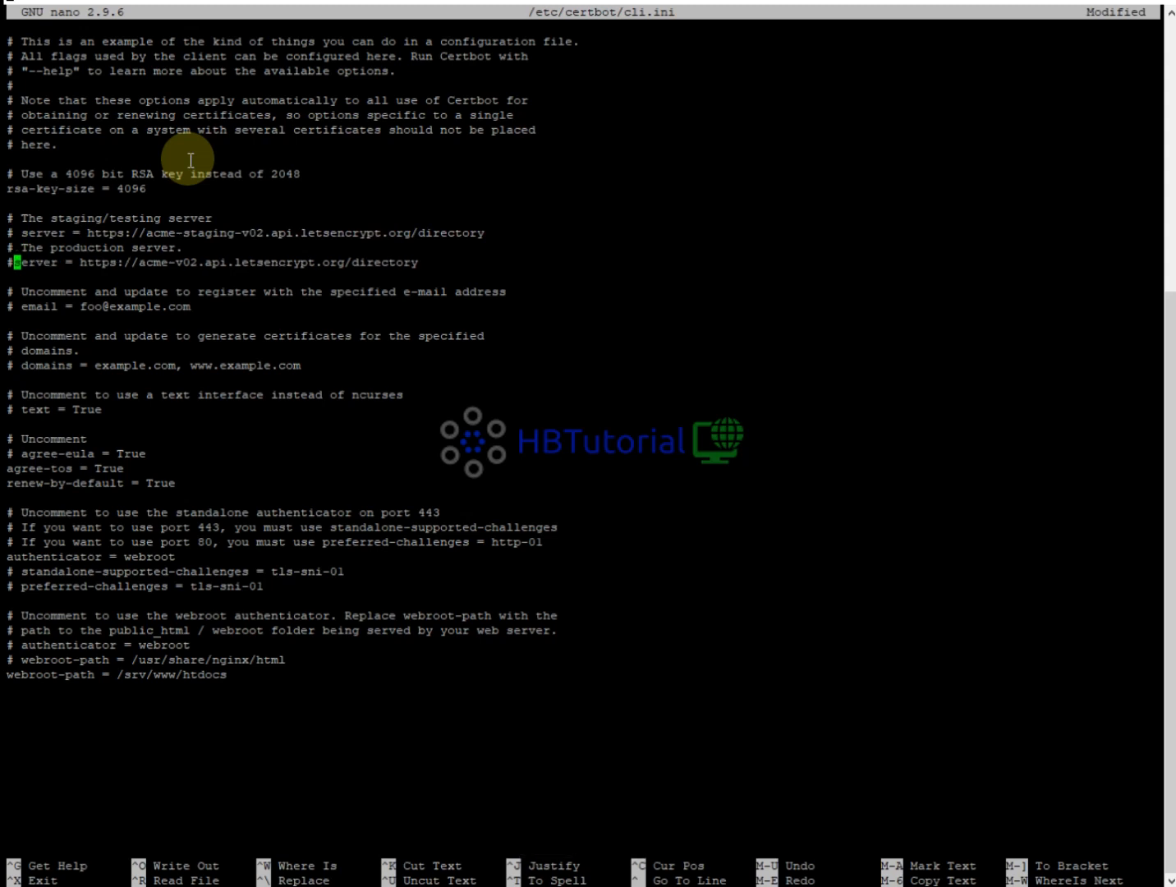
{"action": "key", "text": "BackSpace"}
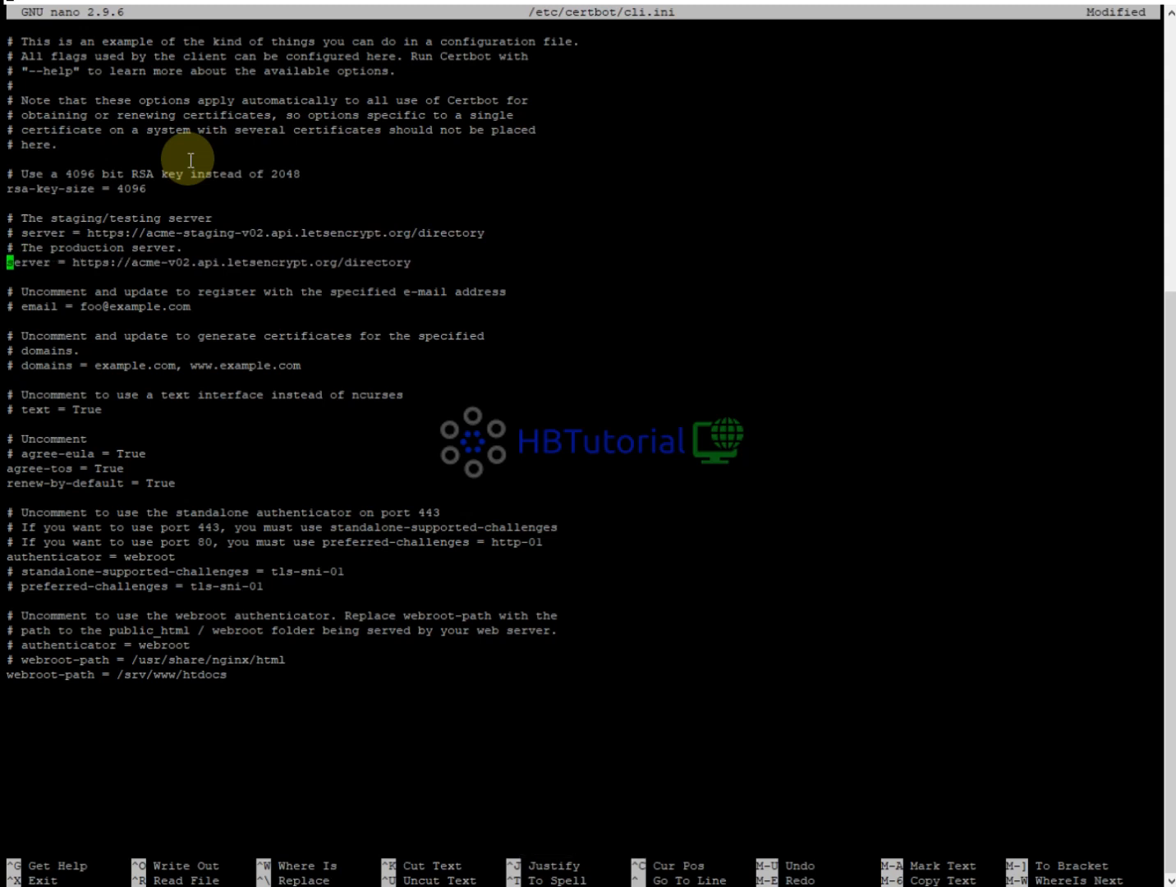
Delete the example email address, leaving the line as '#email ='.
{"action": "key", "text": "Down"}
{"action": "key", "text": "Down"}
{"action": "key", "text": "Down"}
{"action": "key", "text": "Delete"}
{"action": "key", "text": "Delete"}
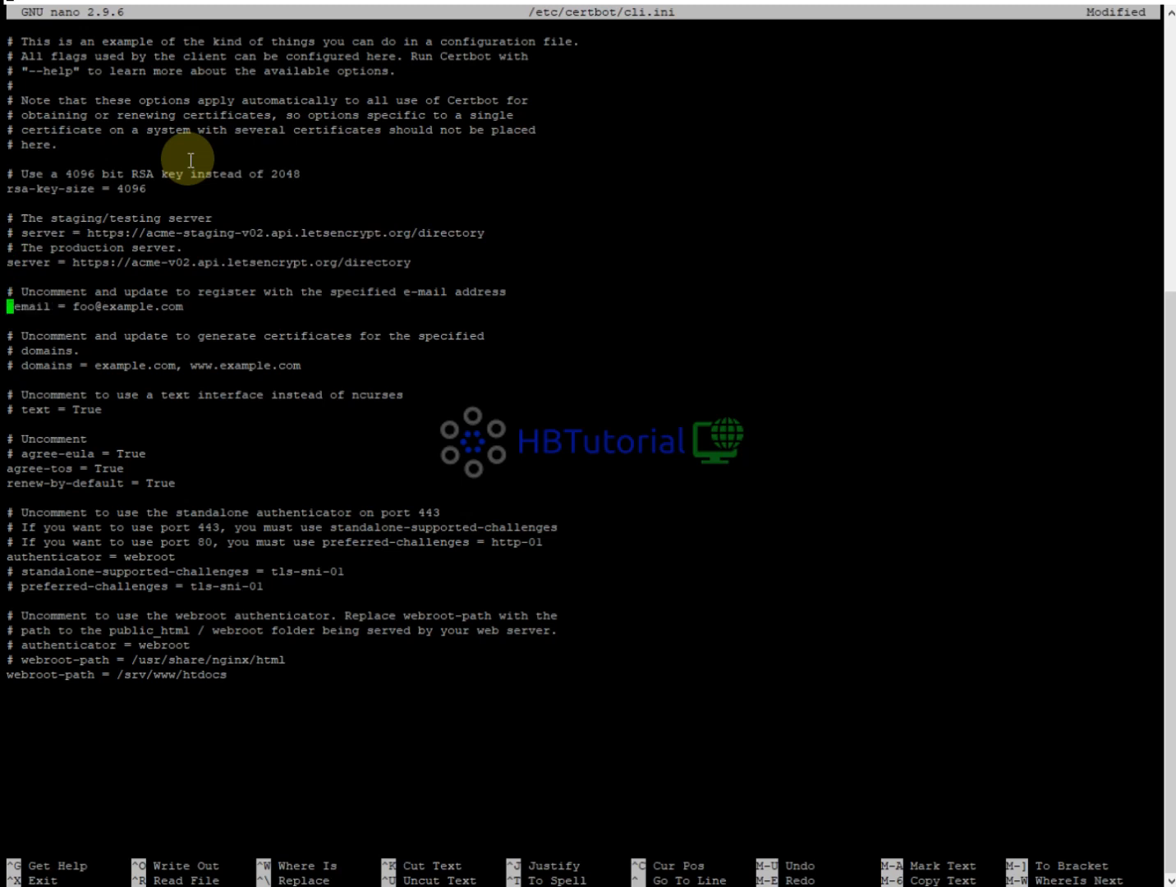
{"action": "key", "text": "Right"}
{"action": "key", "text": "Right"}
{"action": "key", "text": "Right"}
{"action": "key", "text": "Right"}
{"action": "key", "text": "Right"}
{"action": "key", "text": "Right"}
{"action": "key", "text": "Right"}
{"action": "key", "text": "Right"}
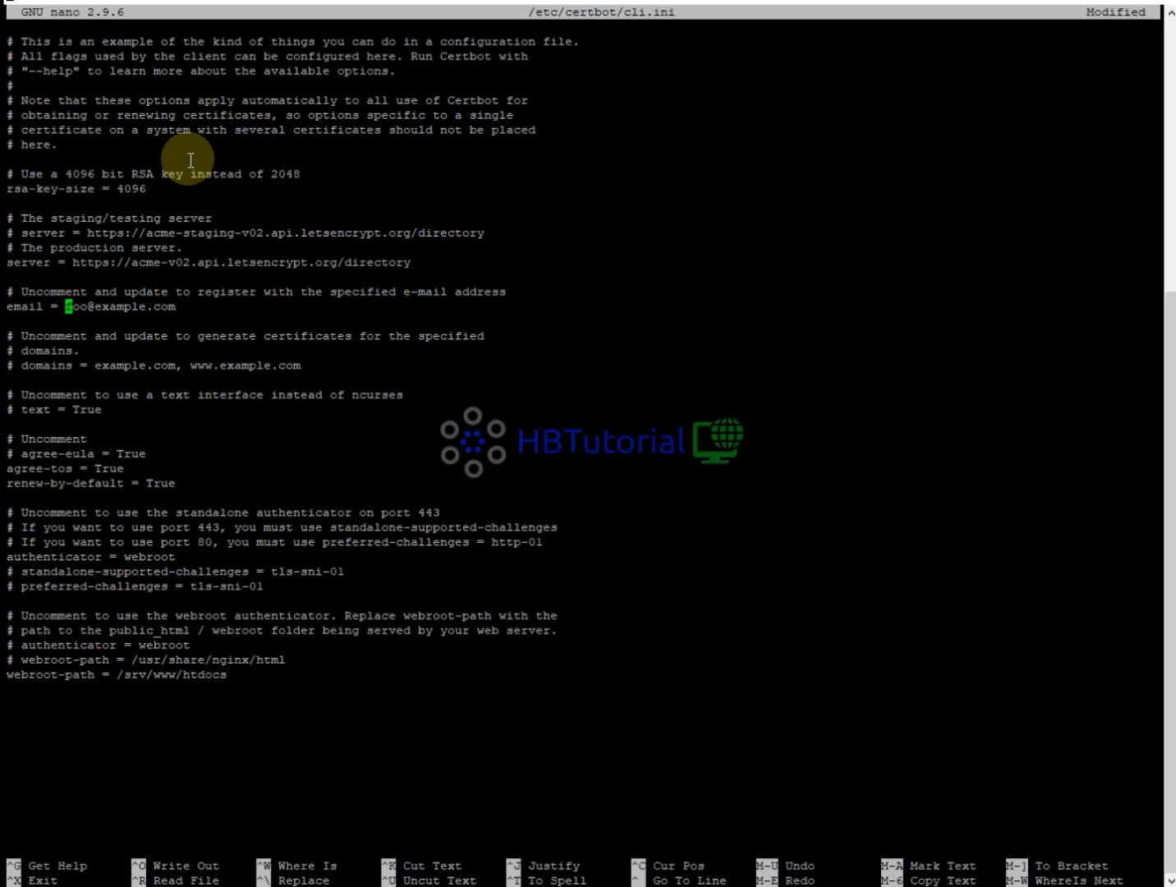
{"action": "key", "text": "Delete"}
{"action": "key", "text": "Delete"}
{"action": "key", "text": "Delete"}
{"action": "key", "text": "Delete"}
{"action": "key", "text": "Delete"}
{"action": "key", "text": "Delete"}
{"action": "key", "text": "Delete"}
{"action": "key", "text": "Delete"}
{"action": "key", "text": "Delete"}
{"action": "key", "text": "Delete"}
{"action": "key", "text": "Delete"}
{"action": "key", "text": "Delete"}
{"action": "key", "text": "Delete"}
{"action": "key", "text": "Delete"}
{"action": "key", "text": "Delete"}
{"action": "key", "text": "Left"}
{"action": "key", "text": "Left"}
{"action": "key", "text": "Left"}
{"action": "key", "text": "Left"}
{"action": "key", "text": "Left"}
{"action": "key", "text": "Left"}
{"action": "key", "text": "Left"}
{"action": "key", "text": "Left"}
{"action": "key", "text": "Left"}
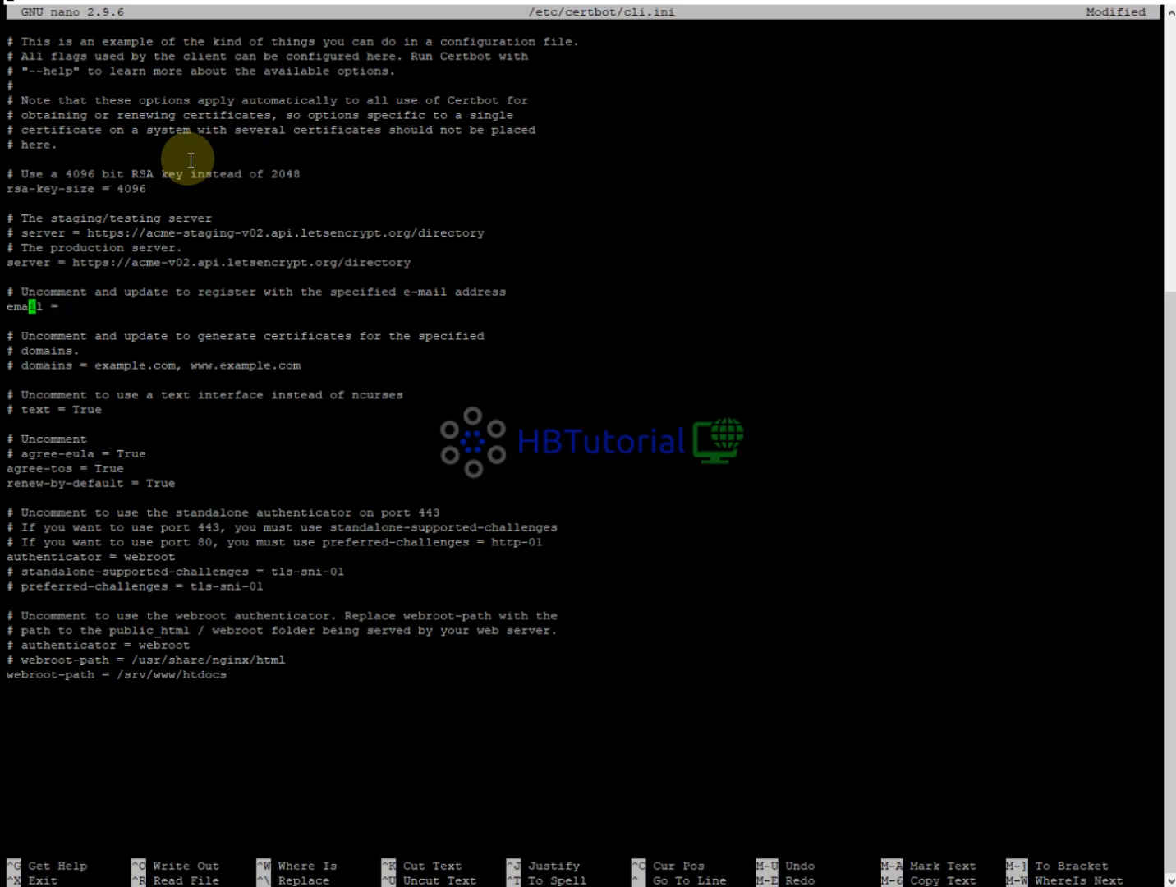
{"action": "key", "text": "Right"}
{"action": "type", "text": "#"}
Save cli.ini, exit nano and switch away from the terminal.
{"action": "key", "text": "ctrl+o"}
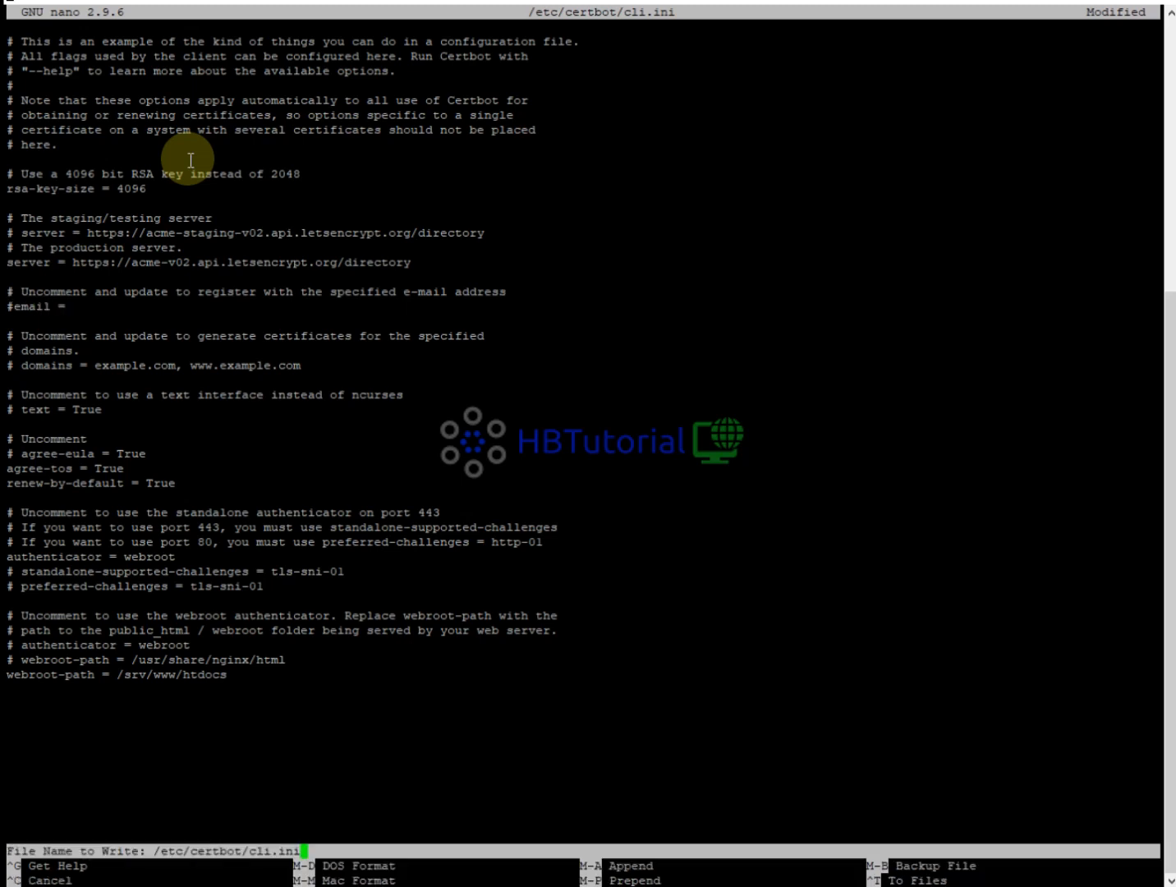
{"action": "key", "text": "Return"}
{"action": "key", "text": "ctrl+x"}
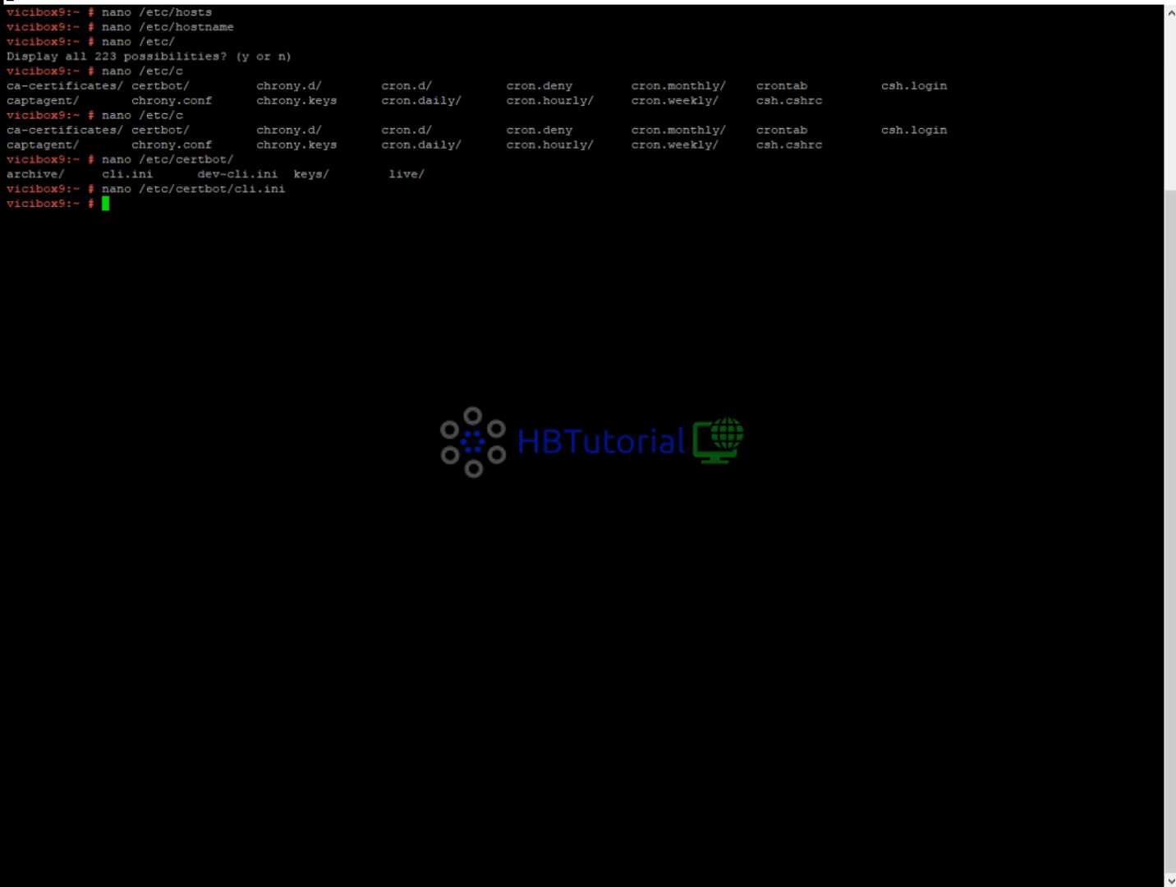
{"action": "key", "text": "alt+Tab"}
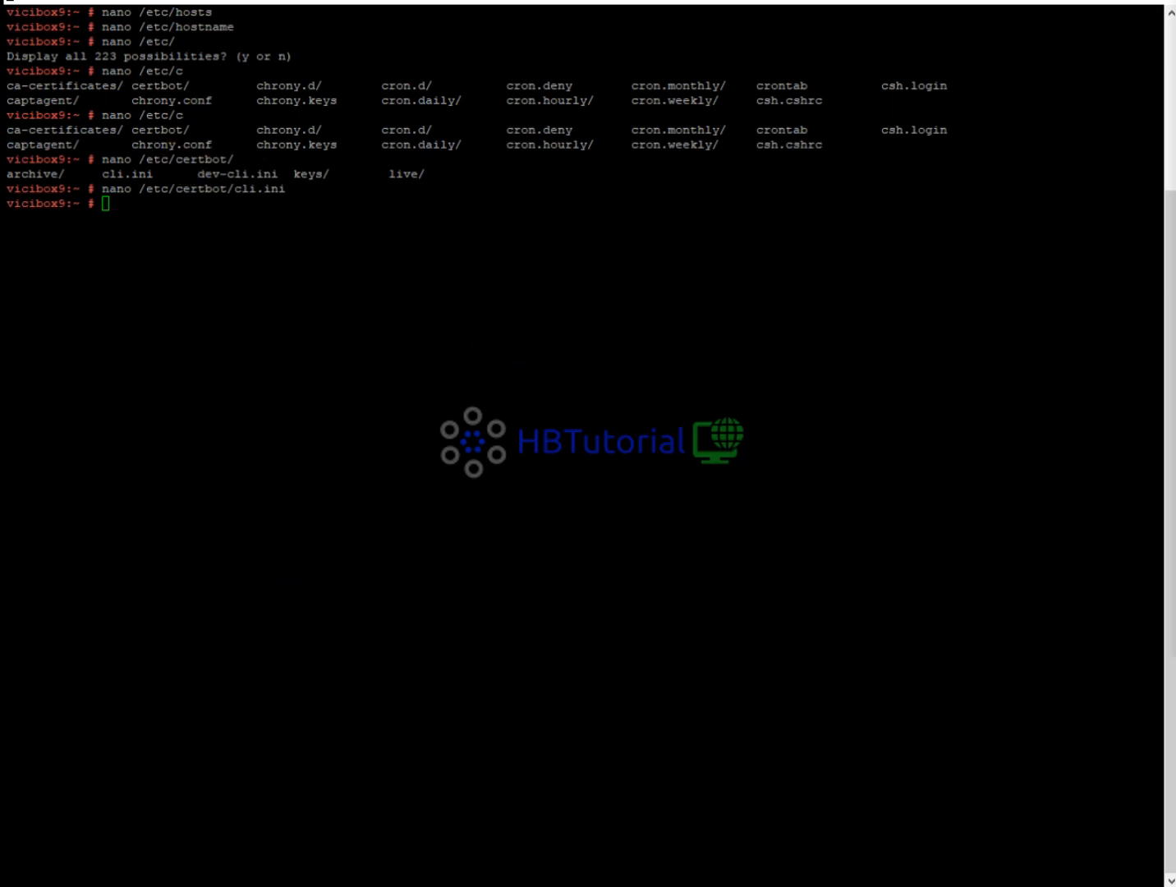
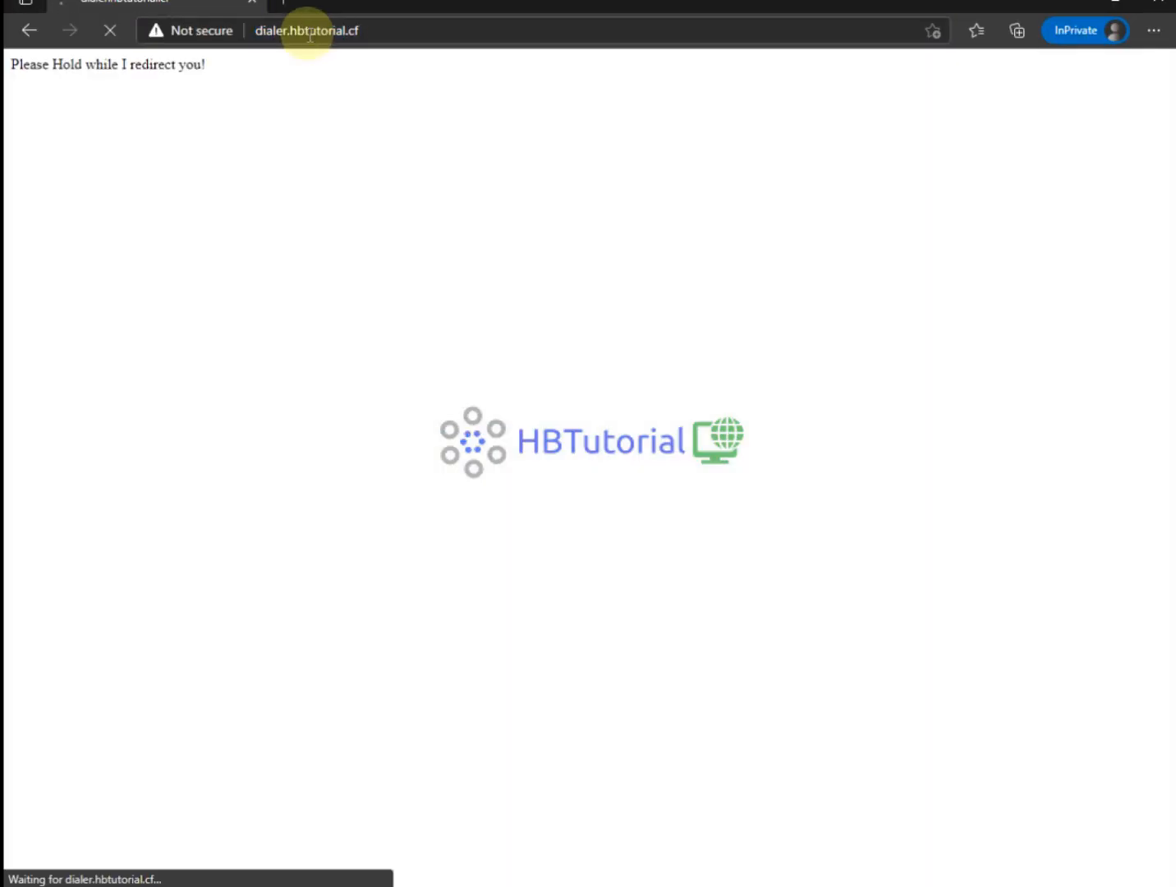
Sign in to Administration with the default admin username and password, then continue to Initial Setup.
{"action": "left_click", "coordinate": [593, 271]}
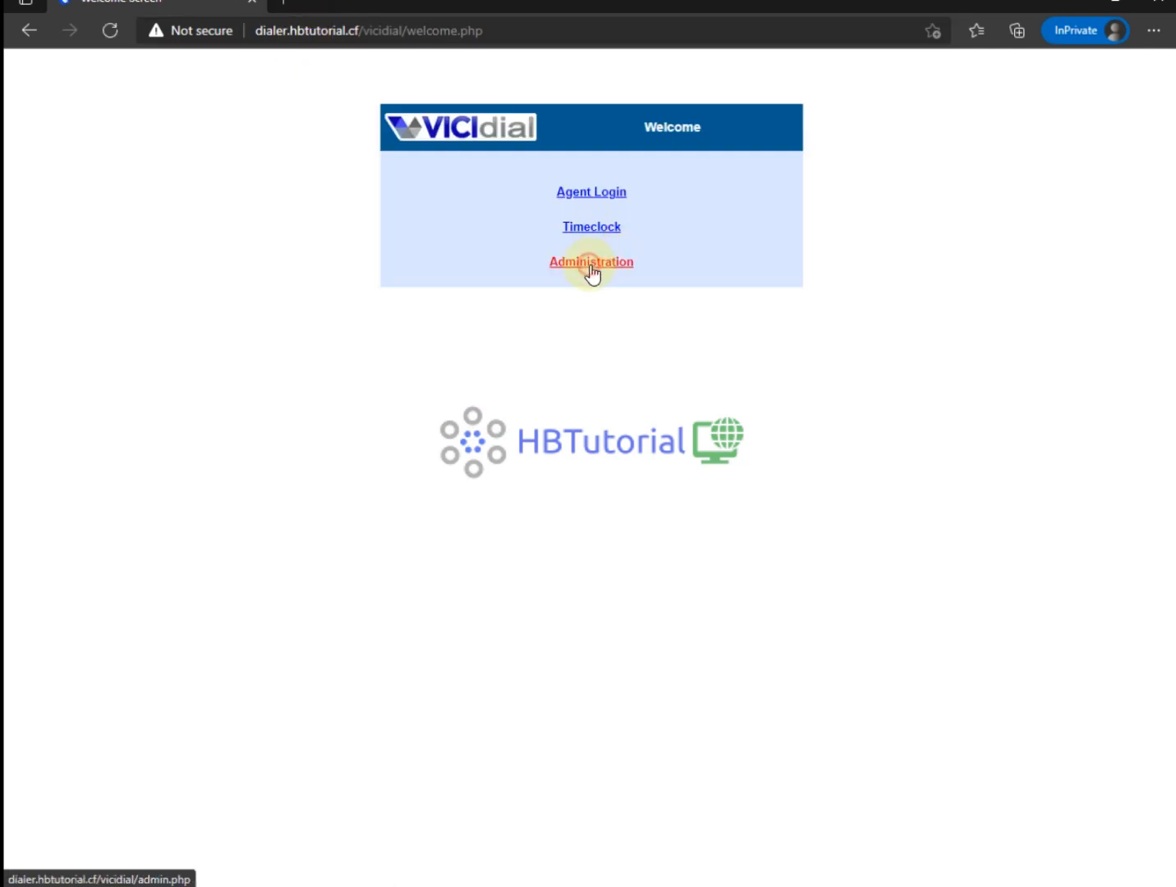
{"action": "left_click", "coordinate": [516, 136]}
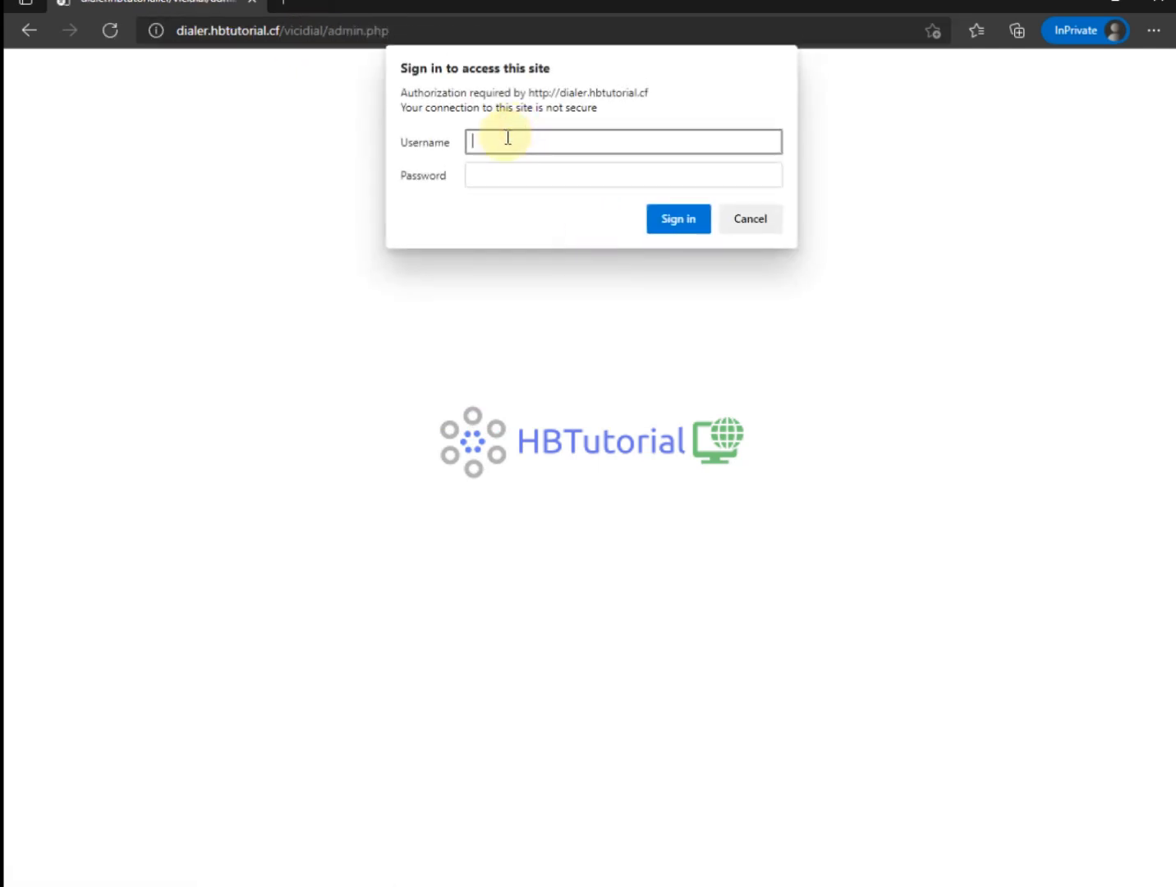
{"action": "type", "text": "6666"}
{"action": "key", "text": "Tab"}
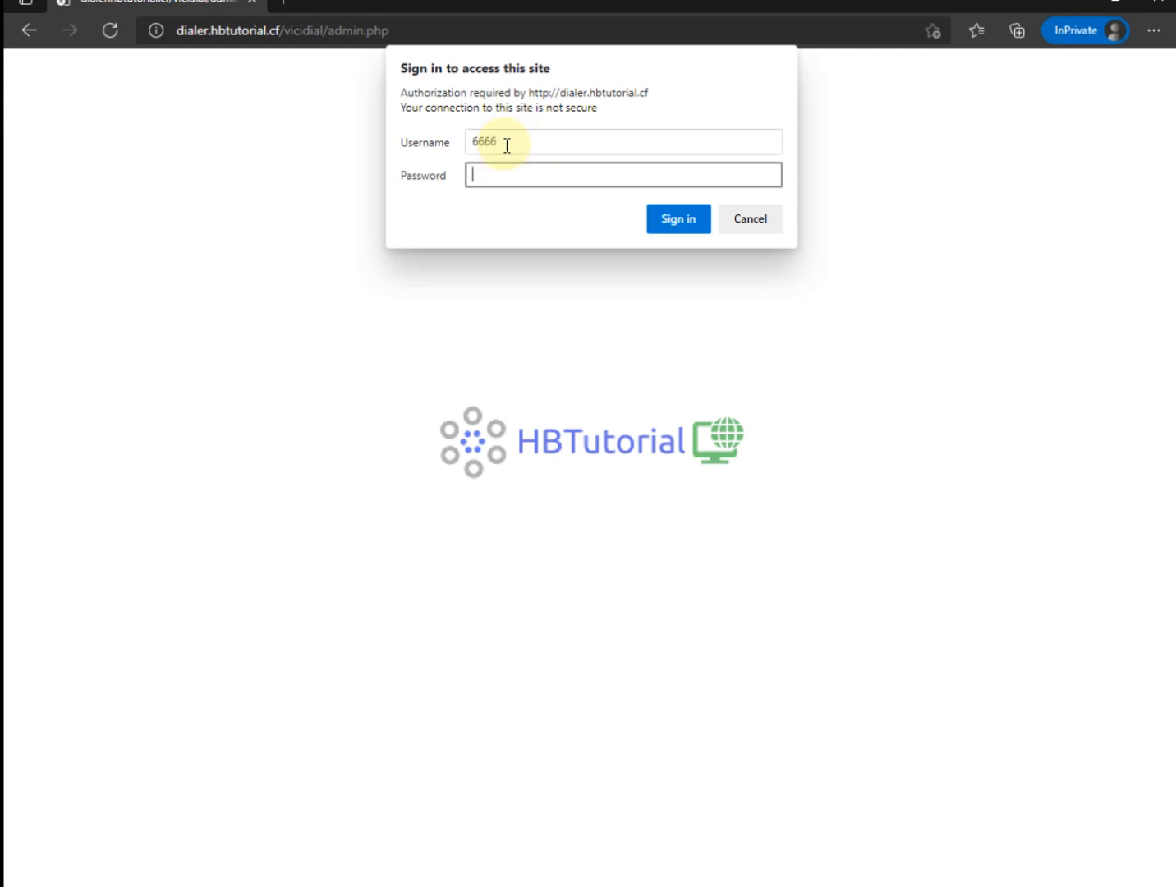
{"action": "type", "text": "1234"}
{"action": "key", "text": "Return"}
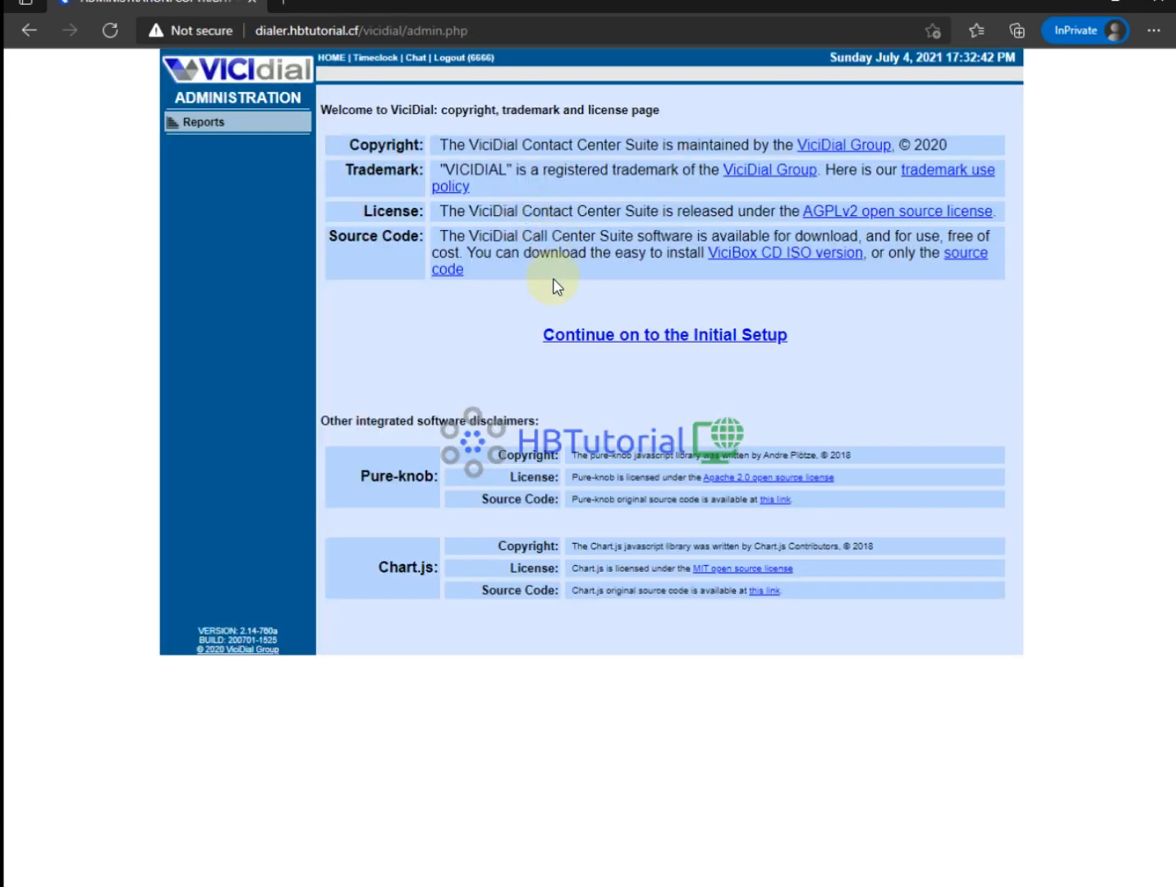
{"action": "left_click", "coordinate": [630, 333]}
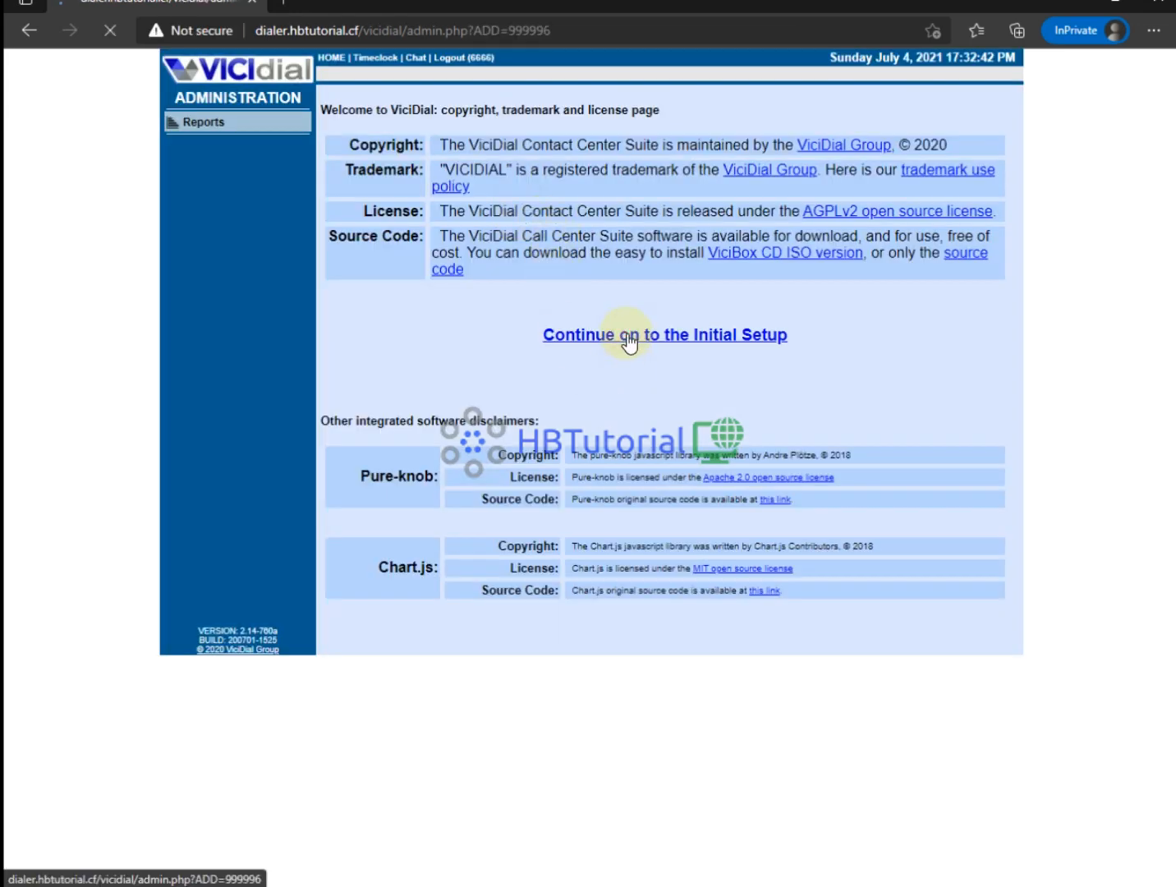
Fill in a new admin password and reuse it for the registration, phone login and server passwords.
{"action": "left_click", "coordinate": [522, 236]}
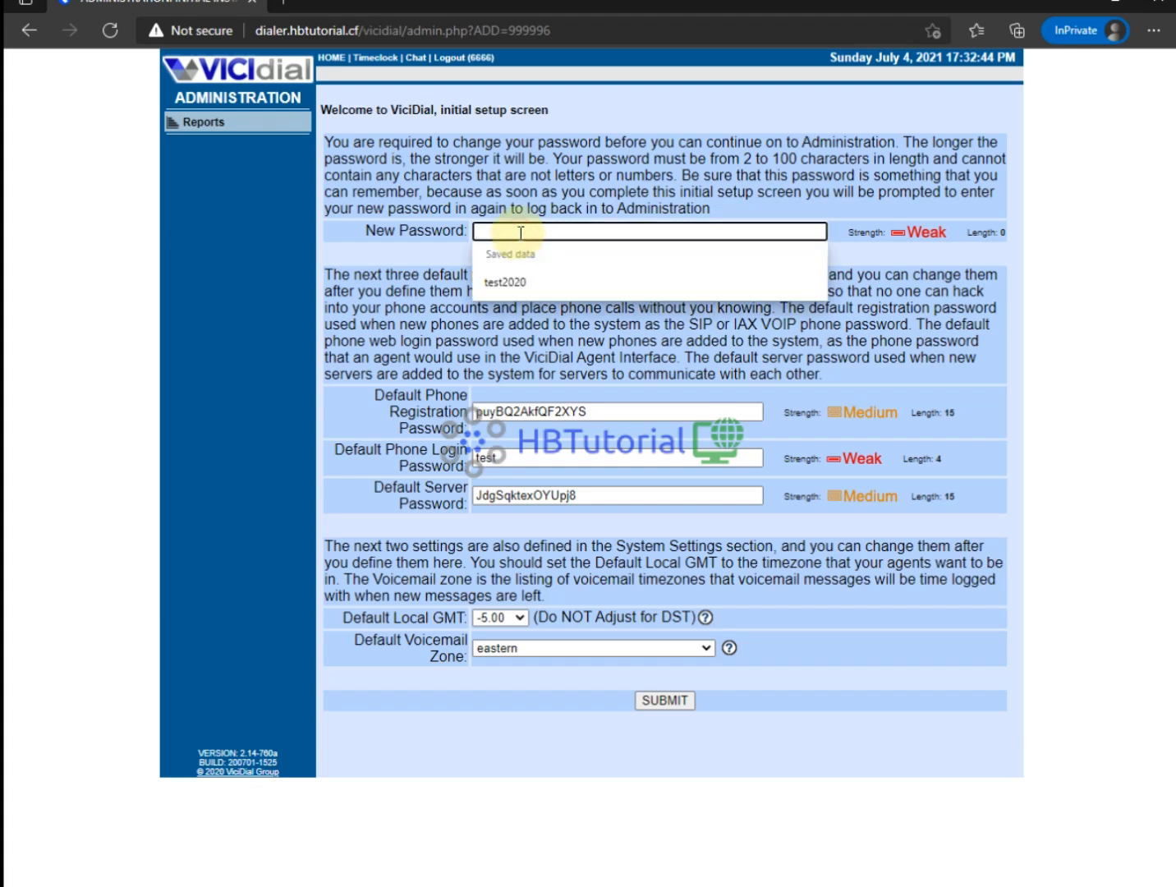
{"action": "left_click", "coordinate": [502, 282]}
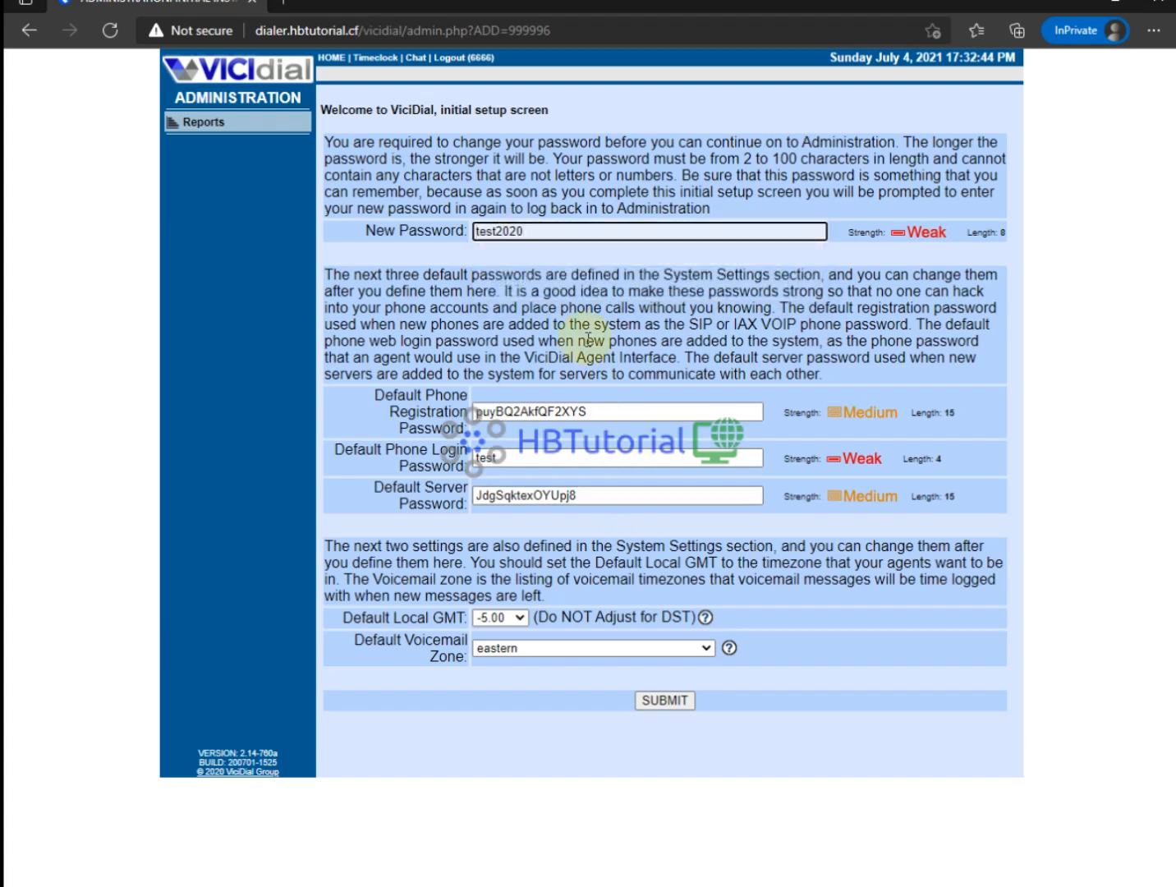
{"action": "left_click_drag", "start_coordinate": [537, 228], "coordinate": [344, 211]}
{"action": "key", "text": "ctrl+c"}
{"action": "left_click_drag", "start_coordinate": [588, 410], "coordinate": [263, 399]}
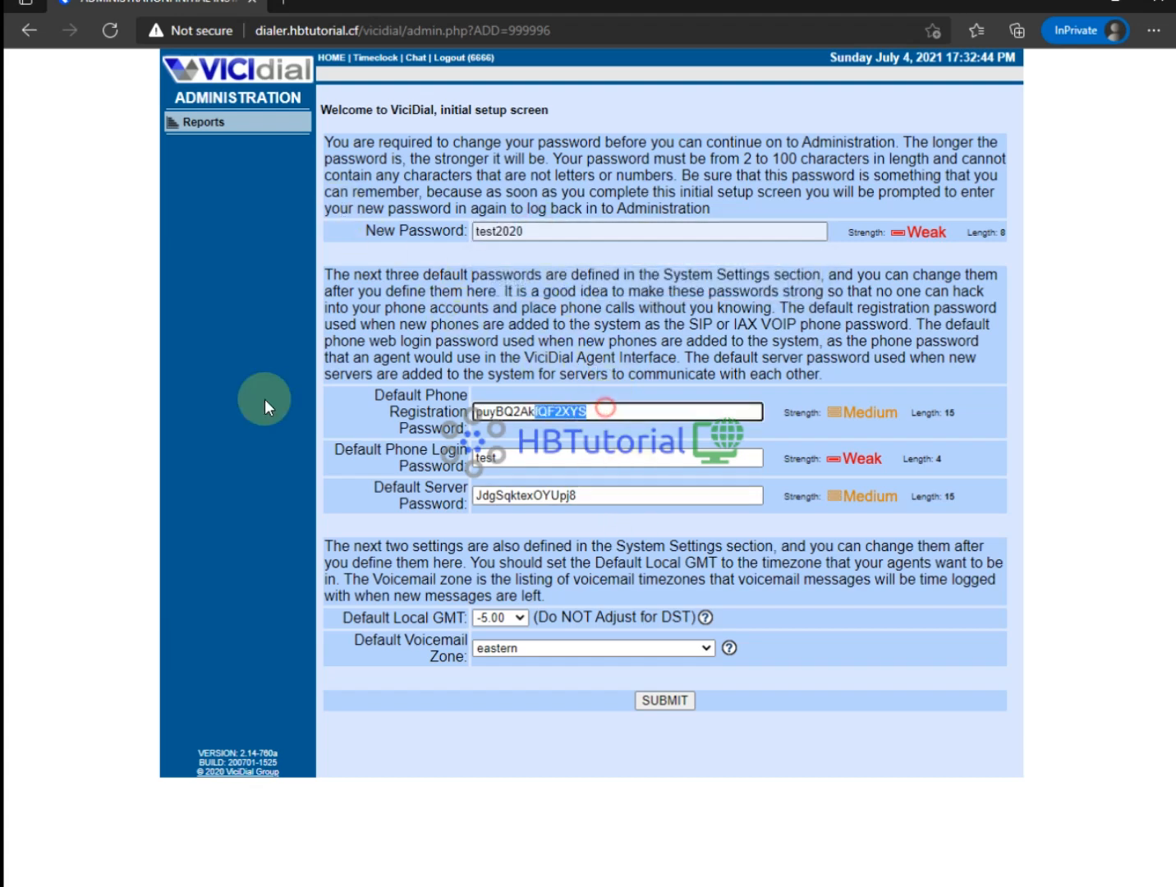
{"action": "key", "text": "ctrl+v"}
{"action": "left_click", "coordinate": [528, 457]}
{"action": "left_click", "coordinate": [538, 509]}
{"action": "left_click_drag", "start_coordinate": [631, 496], "coordinate": [299, 457]}
{"action": "key", "text": "ctrl+v"}
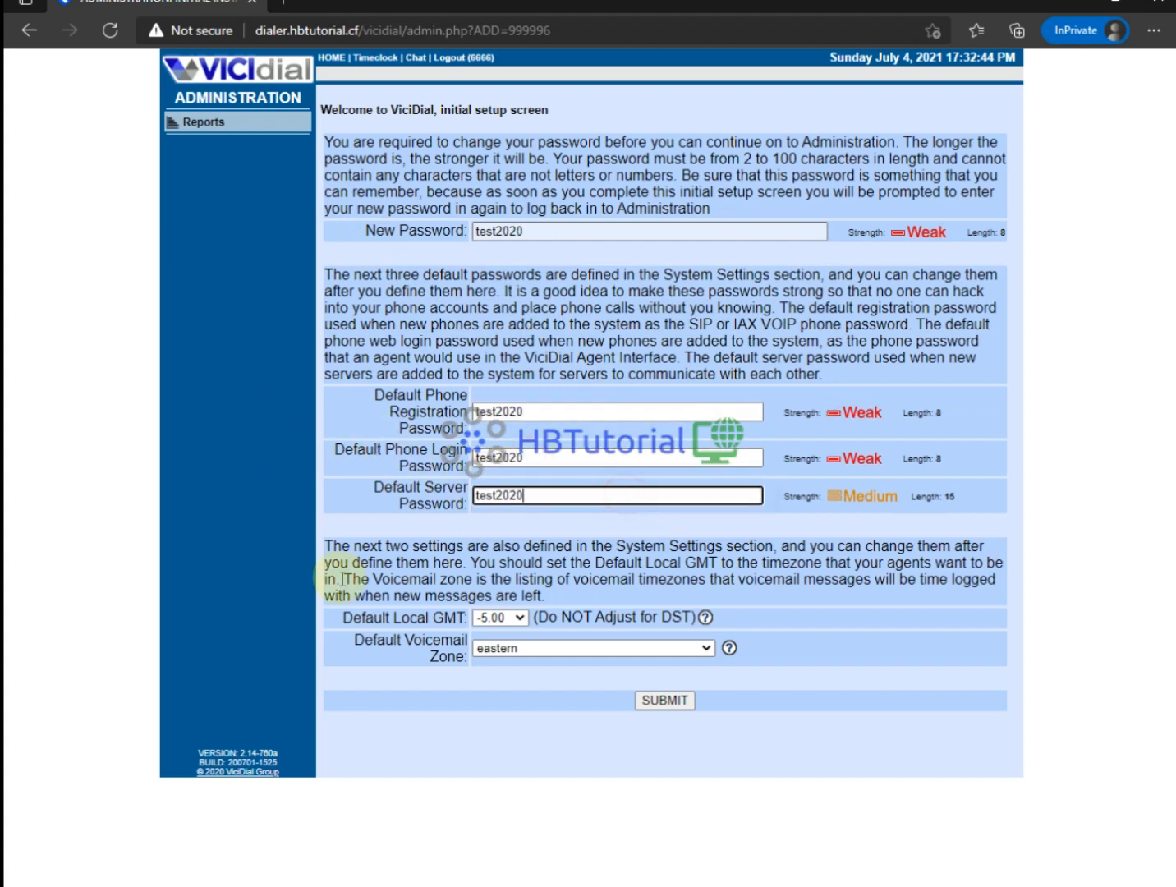
Keep local GMT at -5.00, set voicemail zone to eastern - America/New_York, and submit.
{"action": "left_click", "coordinate": [489, 648]}
{"action": "left_click", "coordinate": [492, 646]}
{"action": "left_click", "coordinate": [498, 616]}
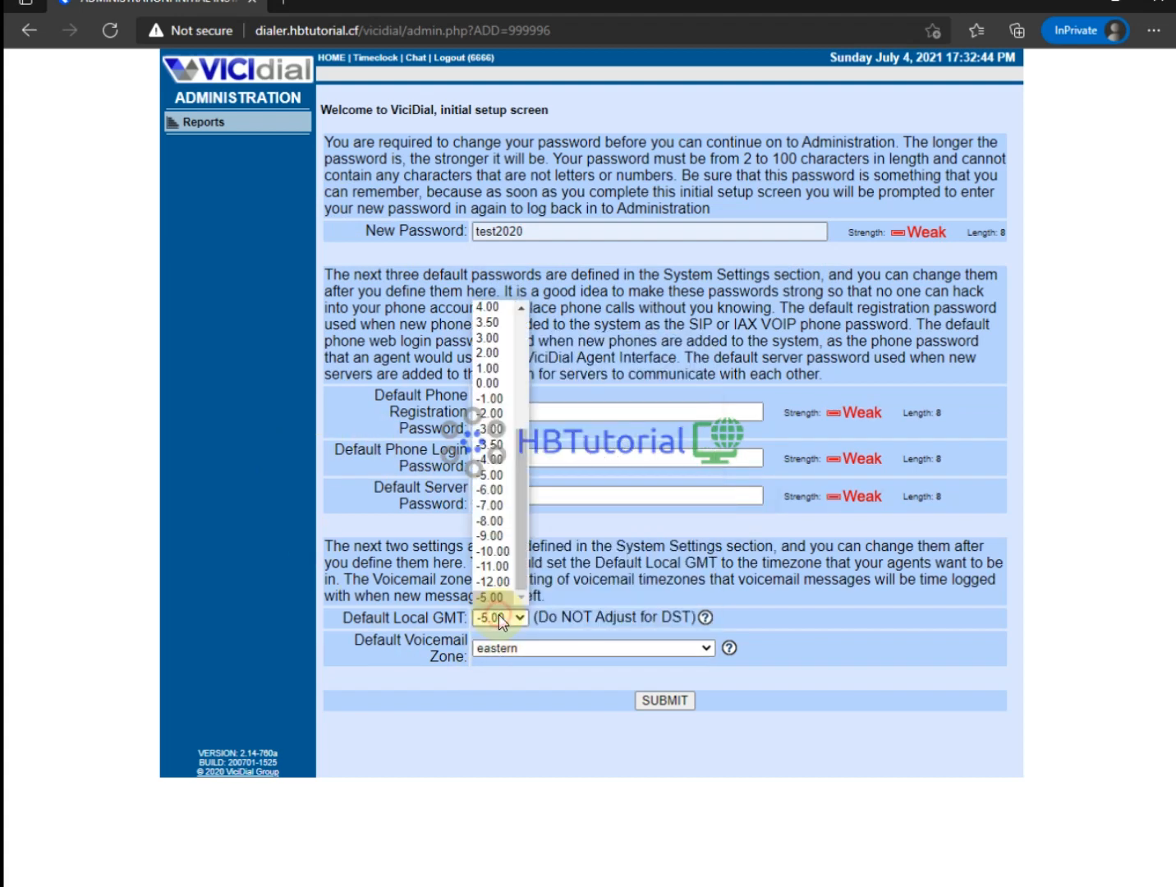
{"action": "left_click", "coordinate": [499, 616]}
{"action": "left_click", "coordinate": [497, 648]}
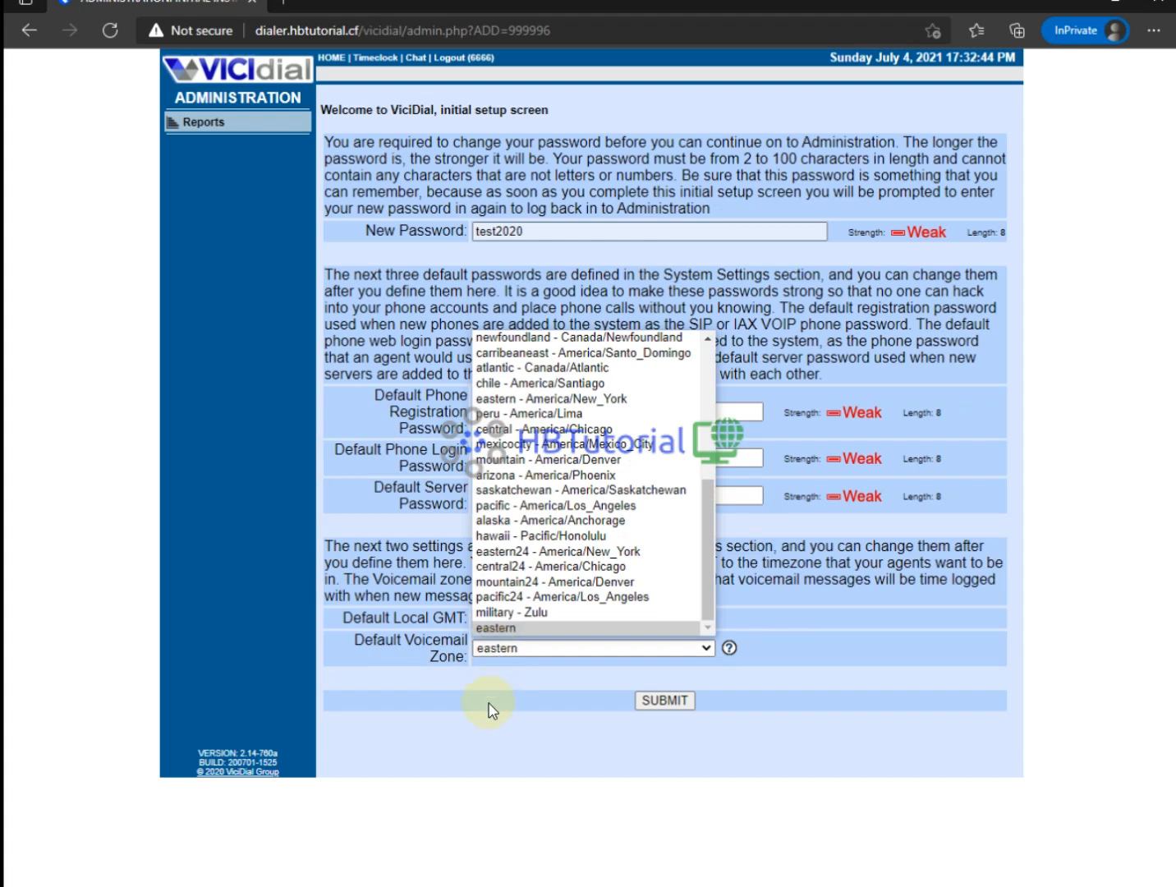
{"action": "left_click", "coordinate": [546, 398]}
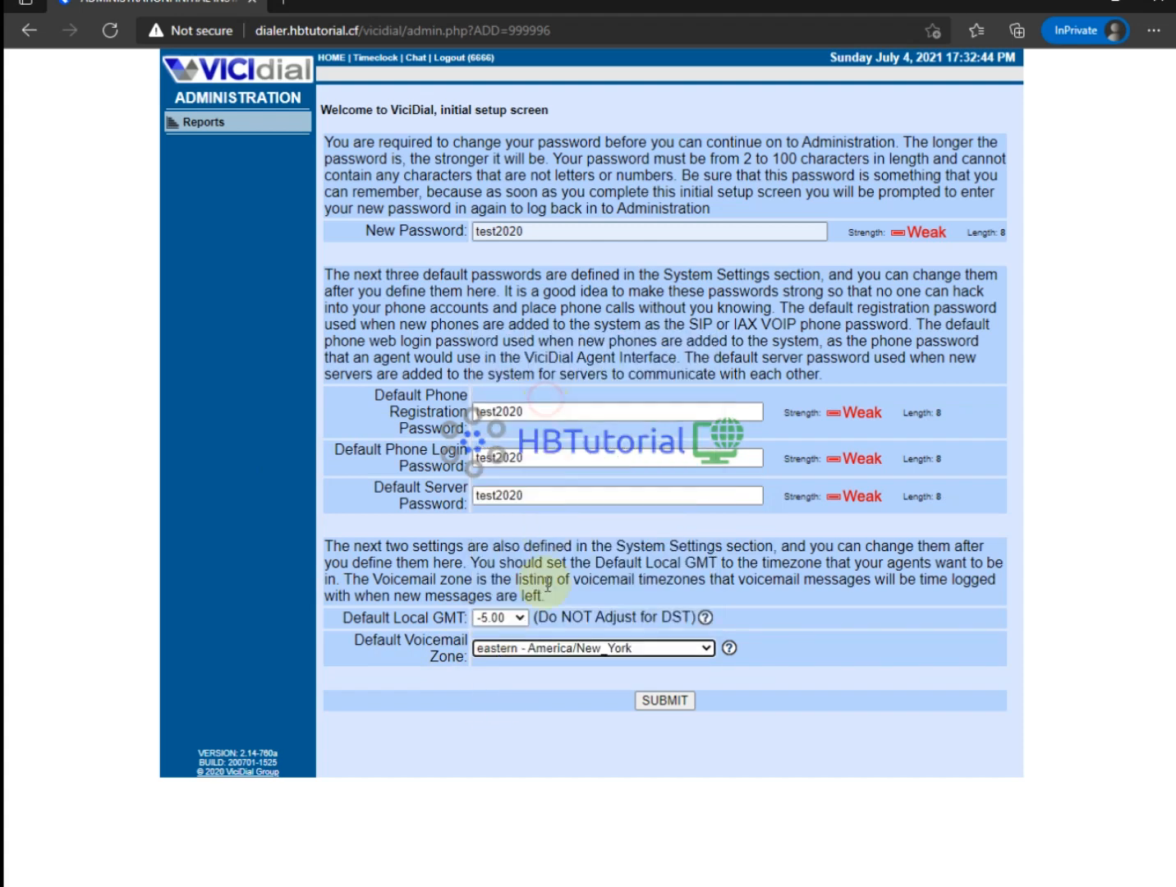
{"action": "left_click", "coordinate": [667, 703]}
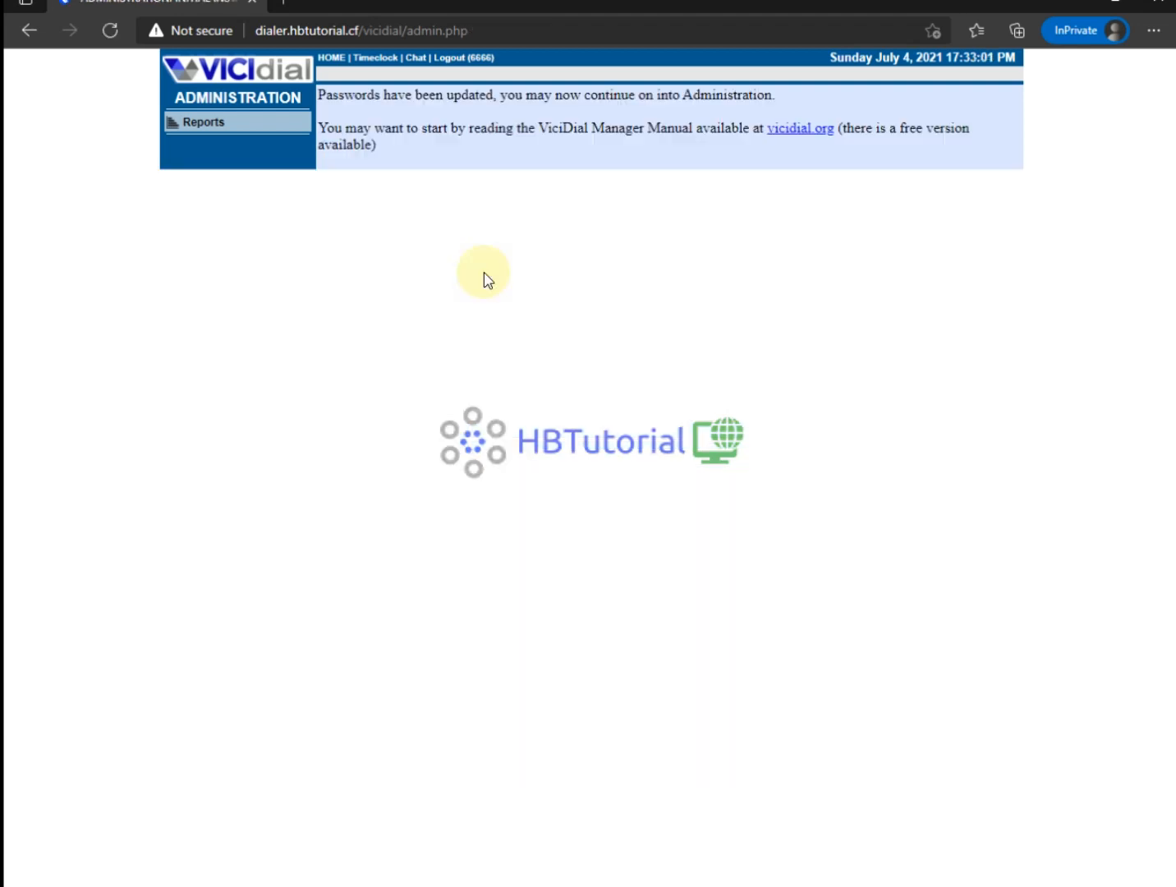
Log out, then start re-entering the admin username and new password at the sign-in prompt.
{"action": "left_click", "coordinate": [451, 58]}
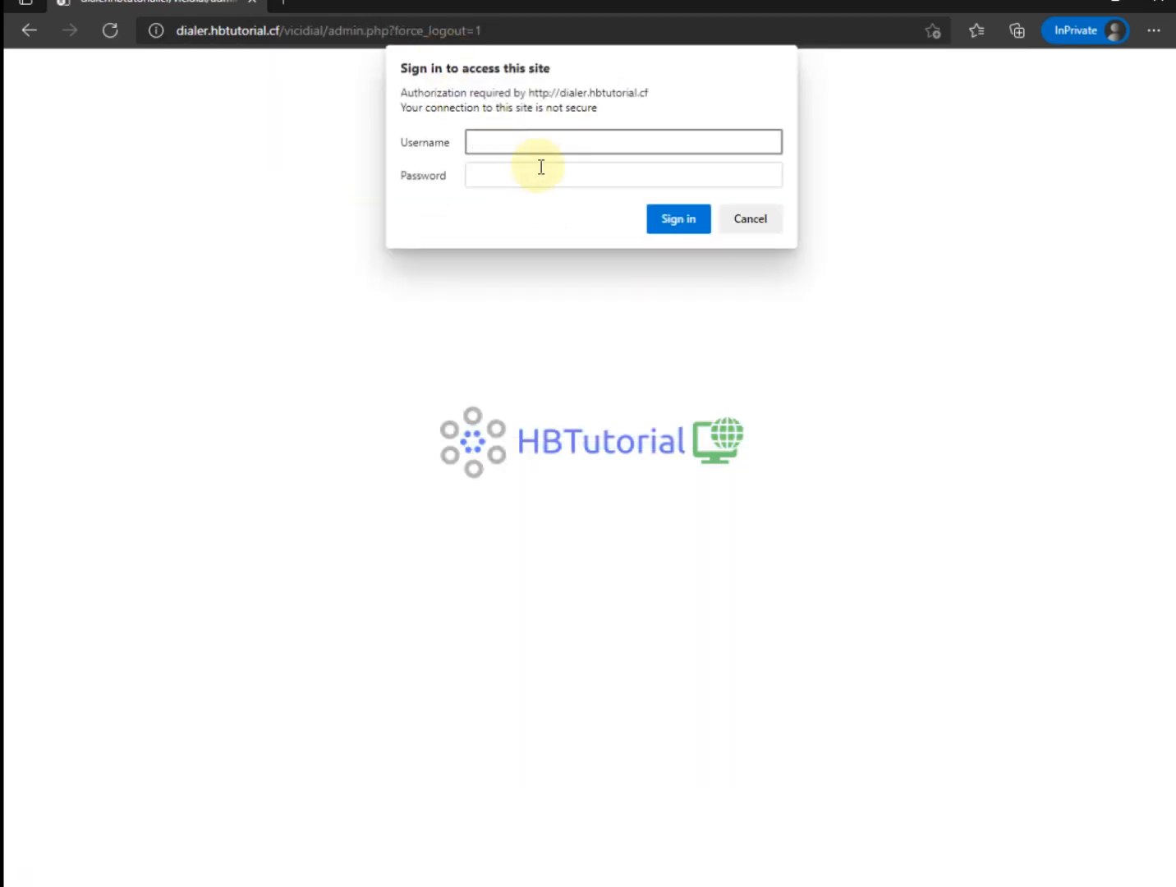
{"action": "left_click", "coordinate": [541, 167]}
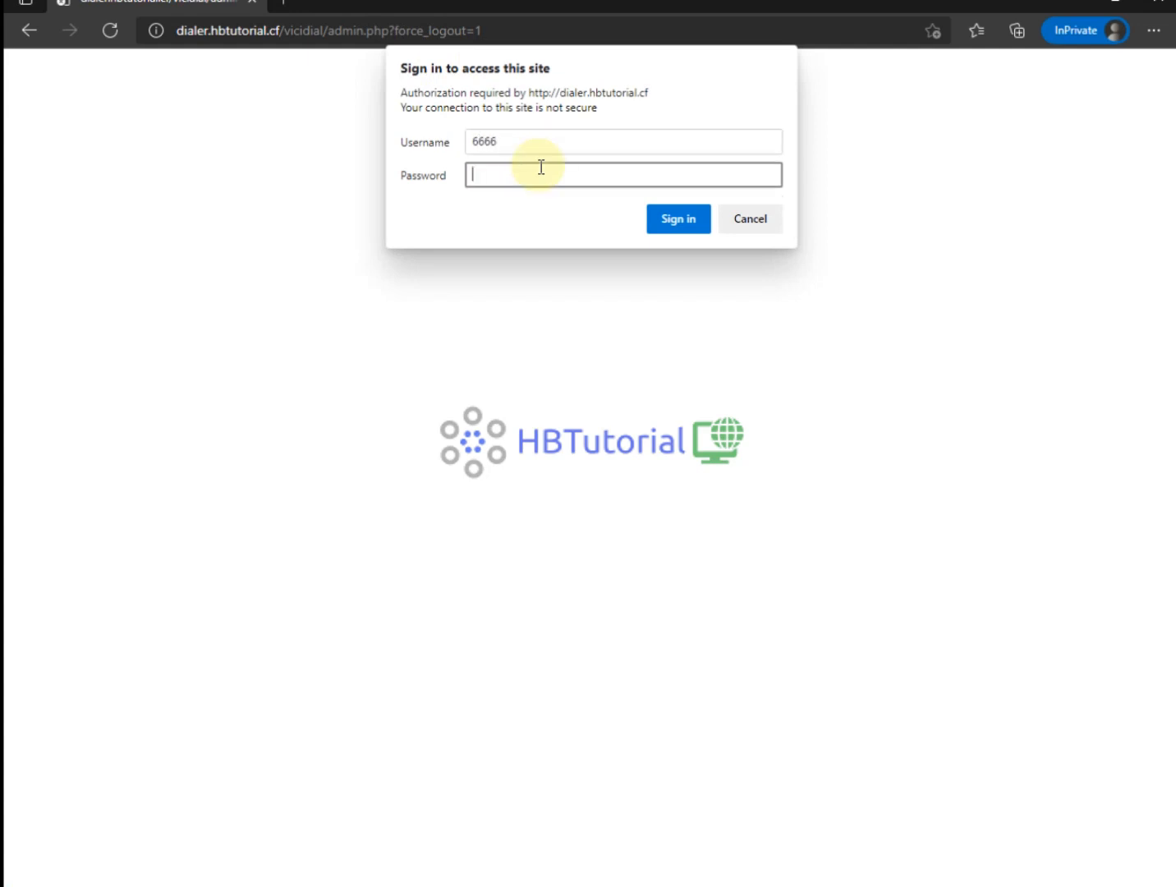
{"action": "key", "text": "Return"}
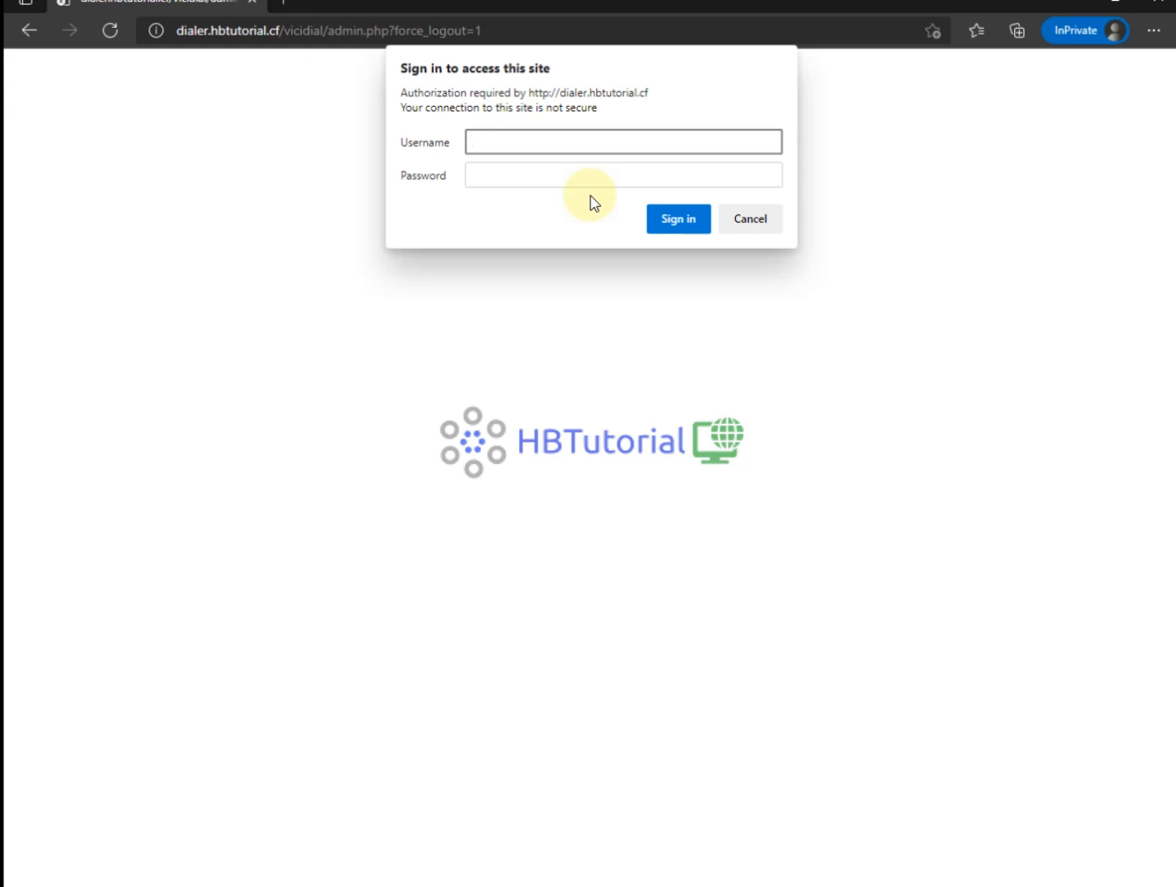
{"action": "type", "text": "6666"}
{"action": "key", "text": "Tab"}
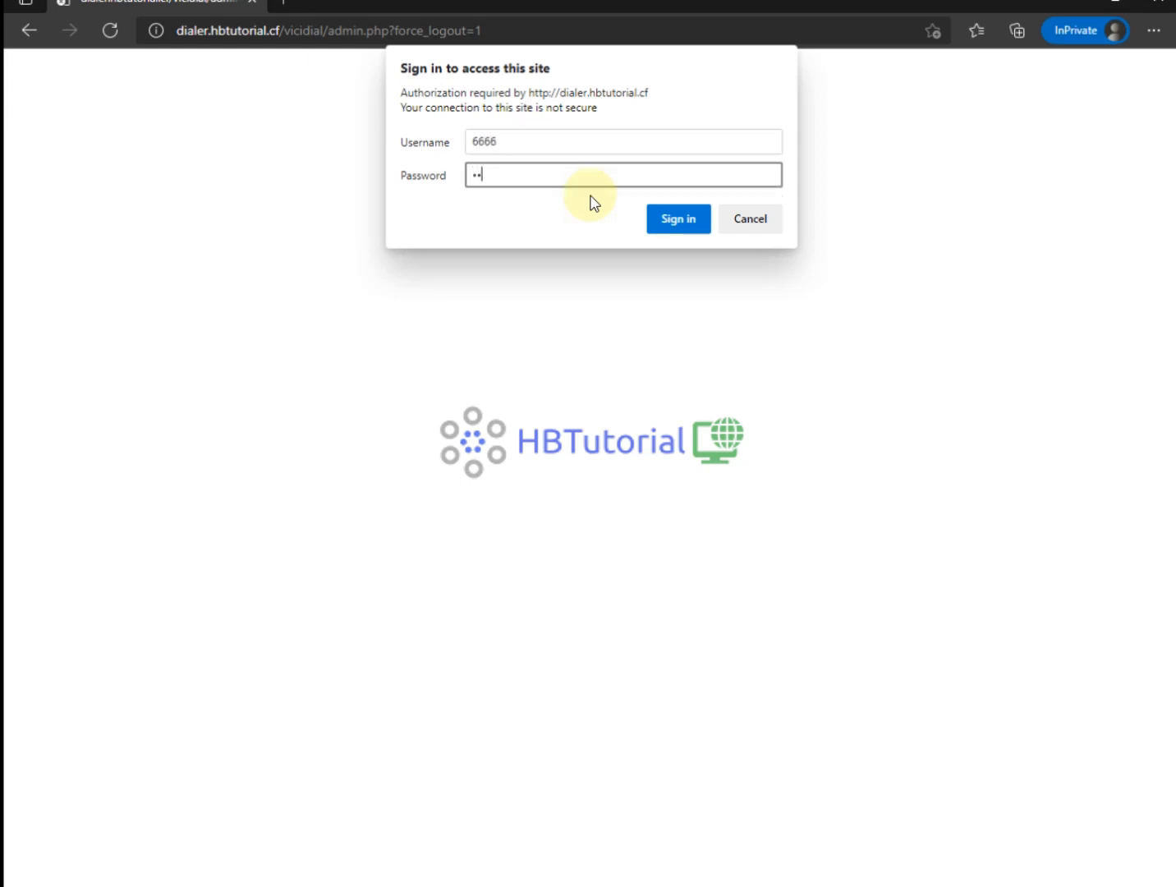
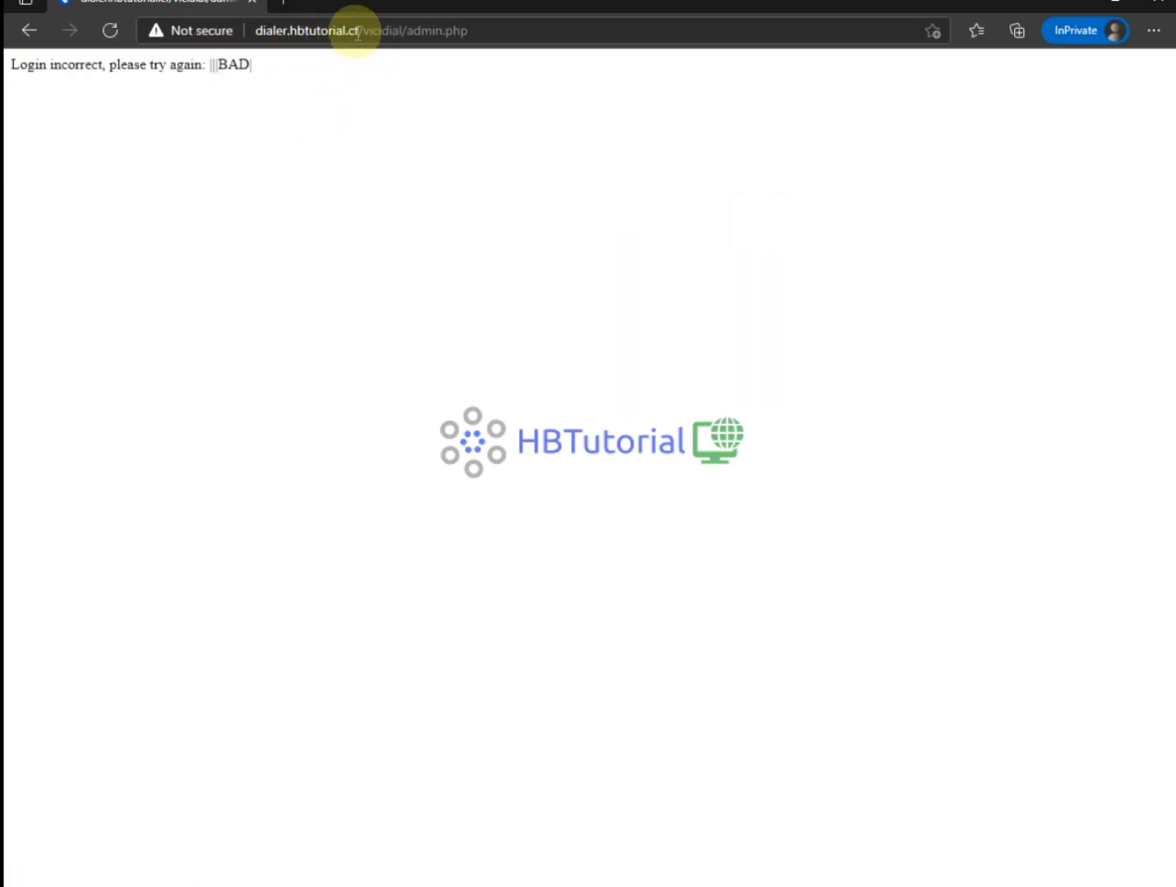
Load the dialer's base URL, open Administration and sign in with the admin credentials.
{"action": "left_click_drag", "start_coordinate": [362, 30], "coordinate": [469, 30]}
{"action": "key", "text": "BackSpace"}
{"action": "key", "text": "Return"}
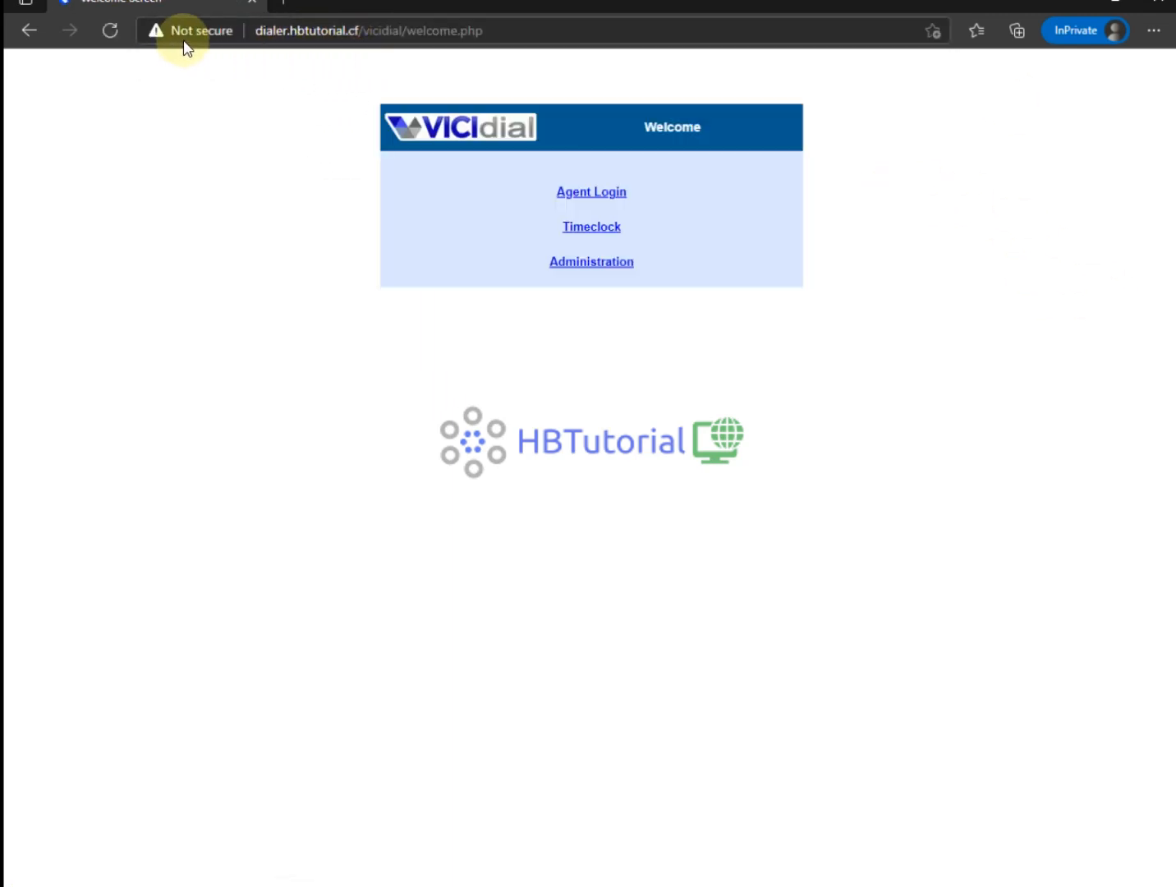
{"action": "left_click", "coordinate": [594, 261]}
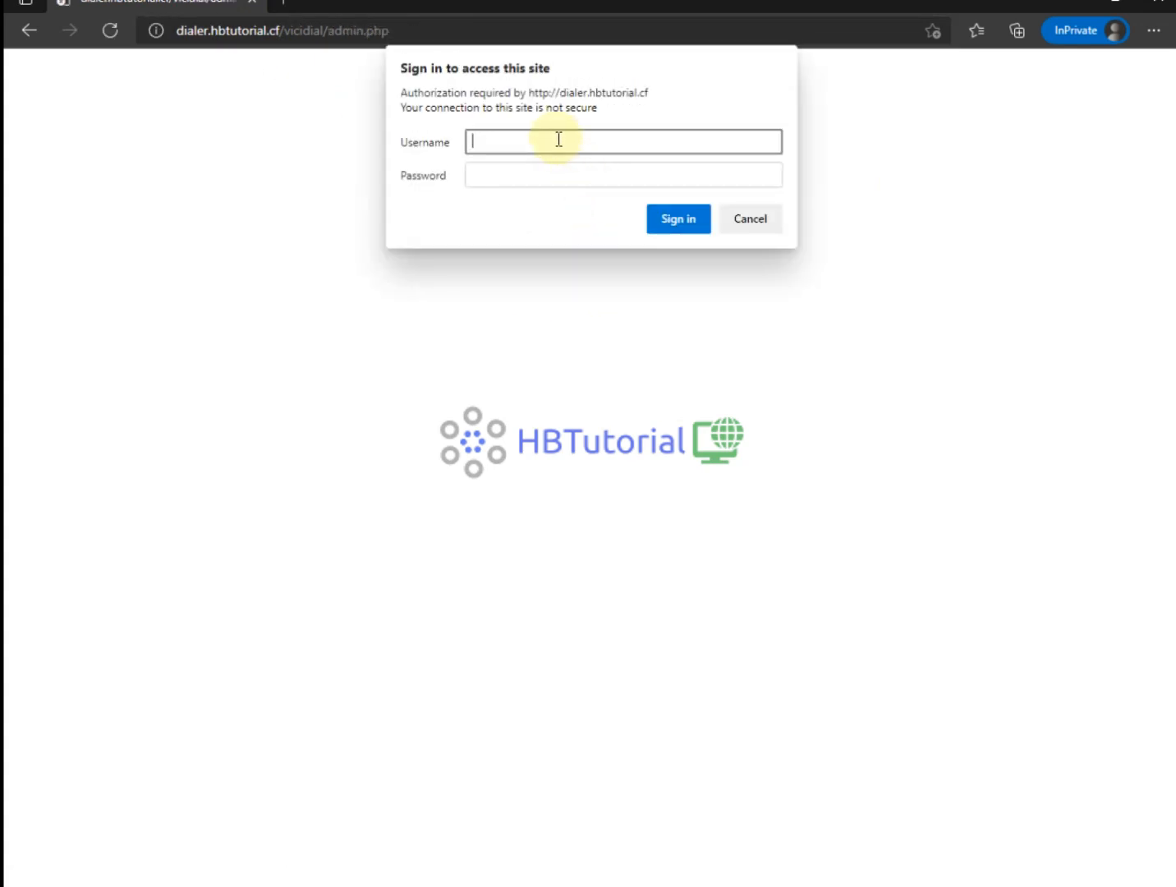
{"action": "key", "text": "Tab"}
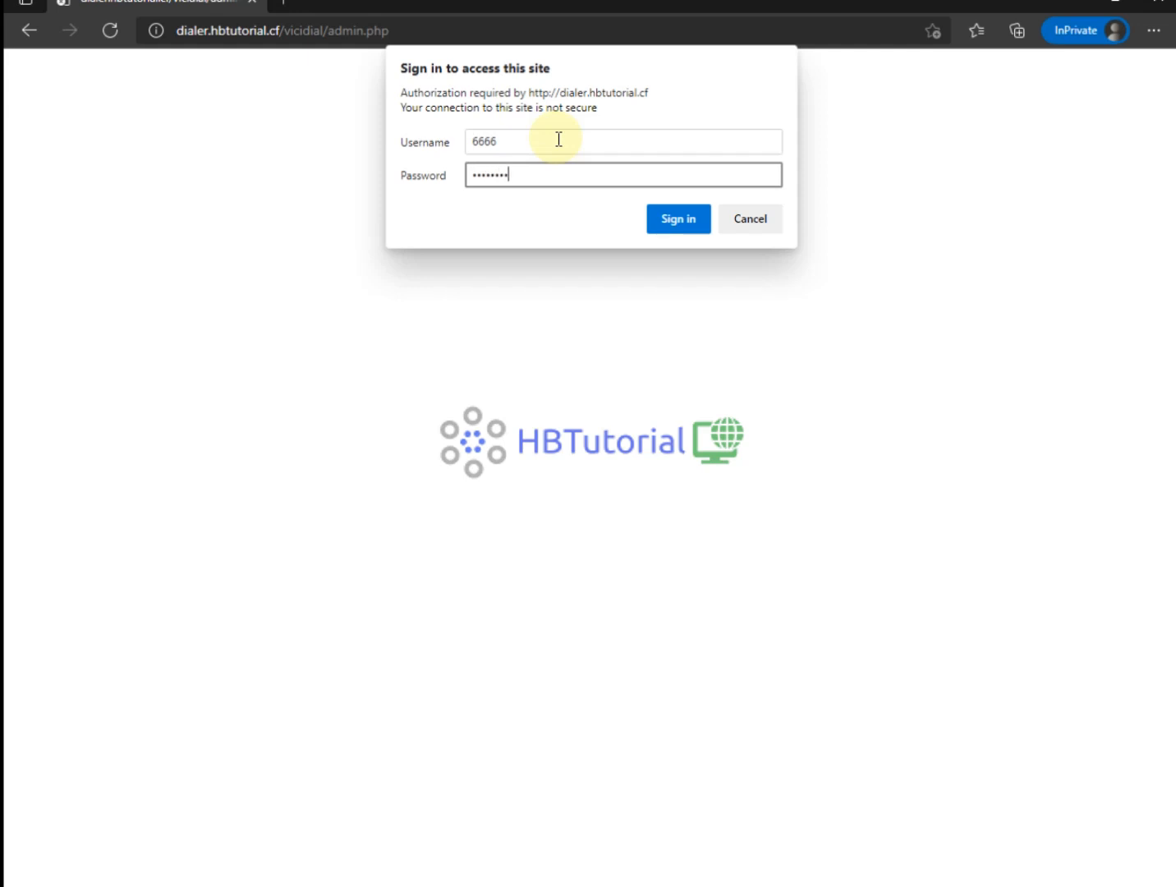
{"action": "left_click", "coordinate": [655, 218]}
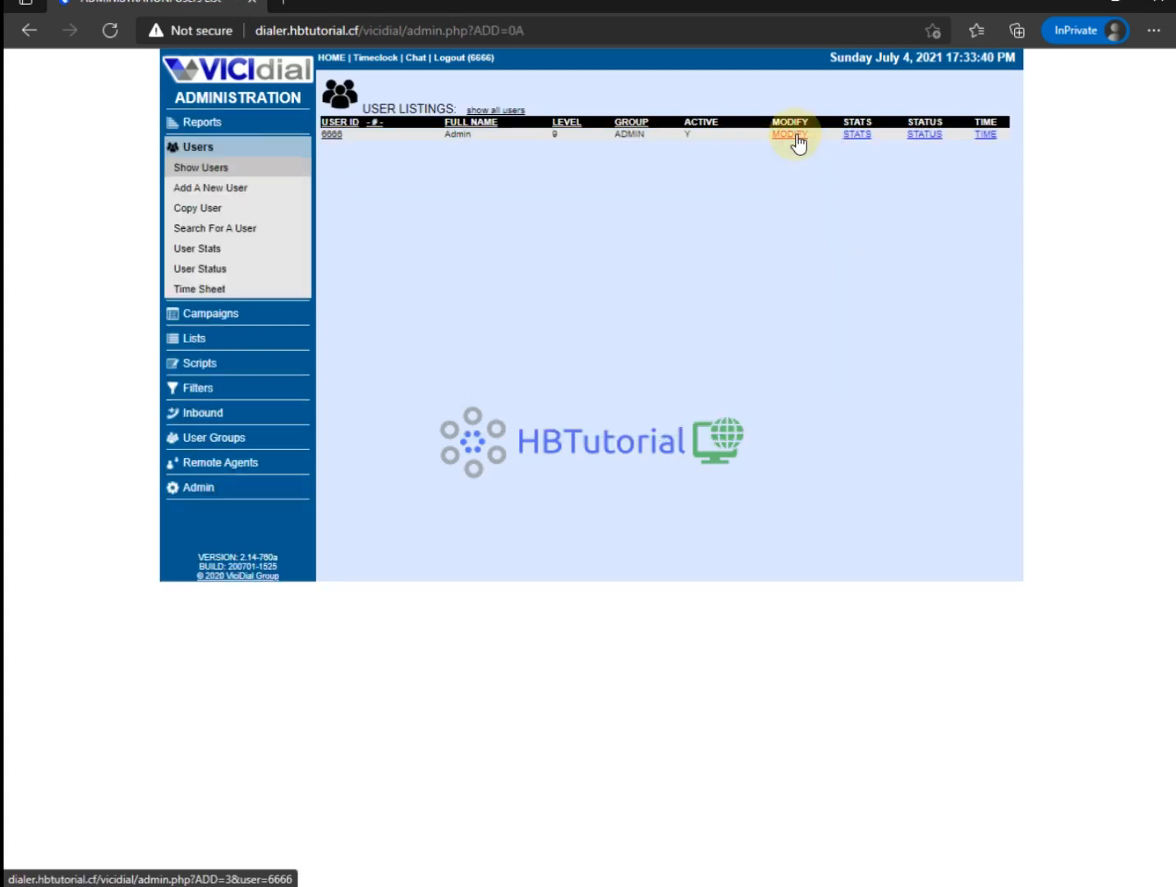
Edit the admin user and set View Reports, Delete Users, Change Agent Campaign and user-group permissions to 1.
{"action": "left_click", "coordinate": [795, 135]}
{"action": "scroll", "coordinate": [579, 440], "scroll_direction": "down", "scroll_amount": 6}
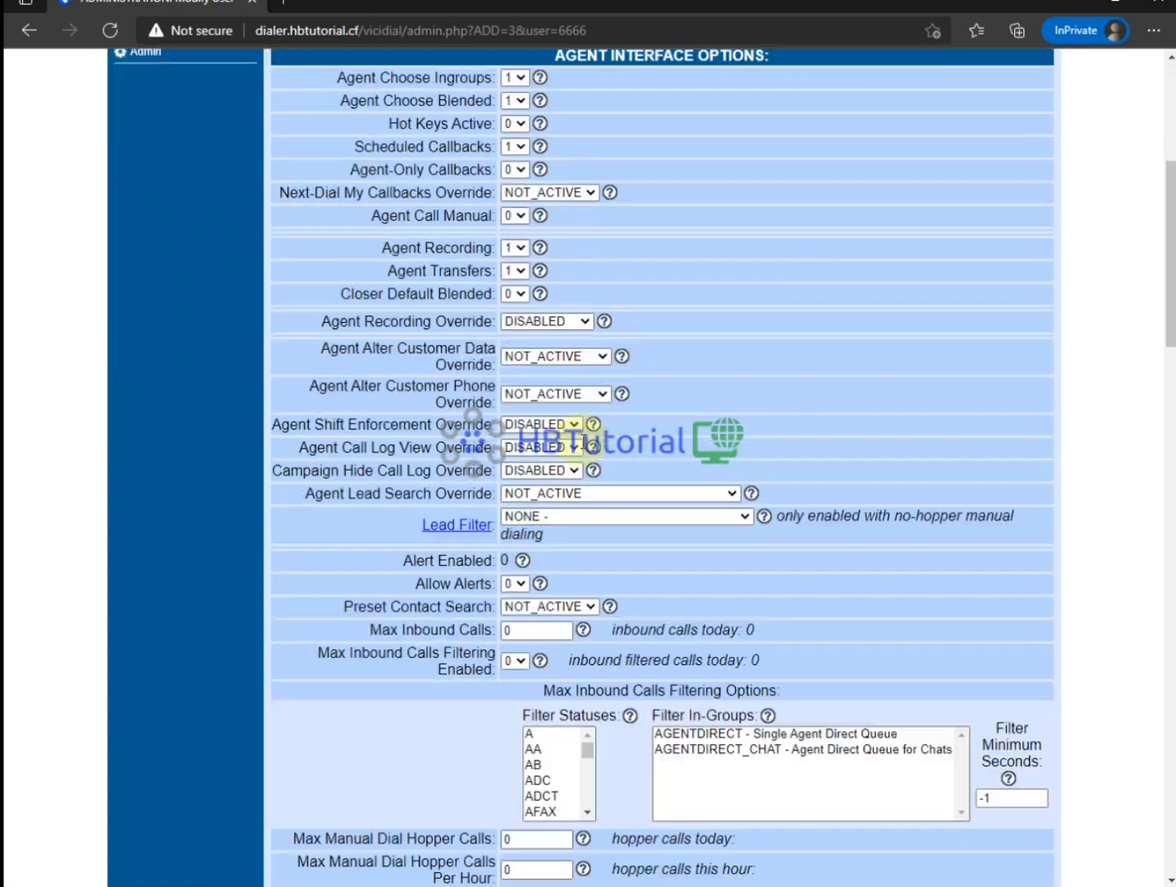
{"action": "scroll", "coordinate": [542, 493], "scroll_direction": "down", "scroll_amount": 12}
{"action": "scroll", "coordinate": [541, 510], "scroll_direction": "up", "scroll_amount": 4}
{"action": "left_click", "coordinate": [519, 510]}
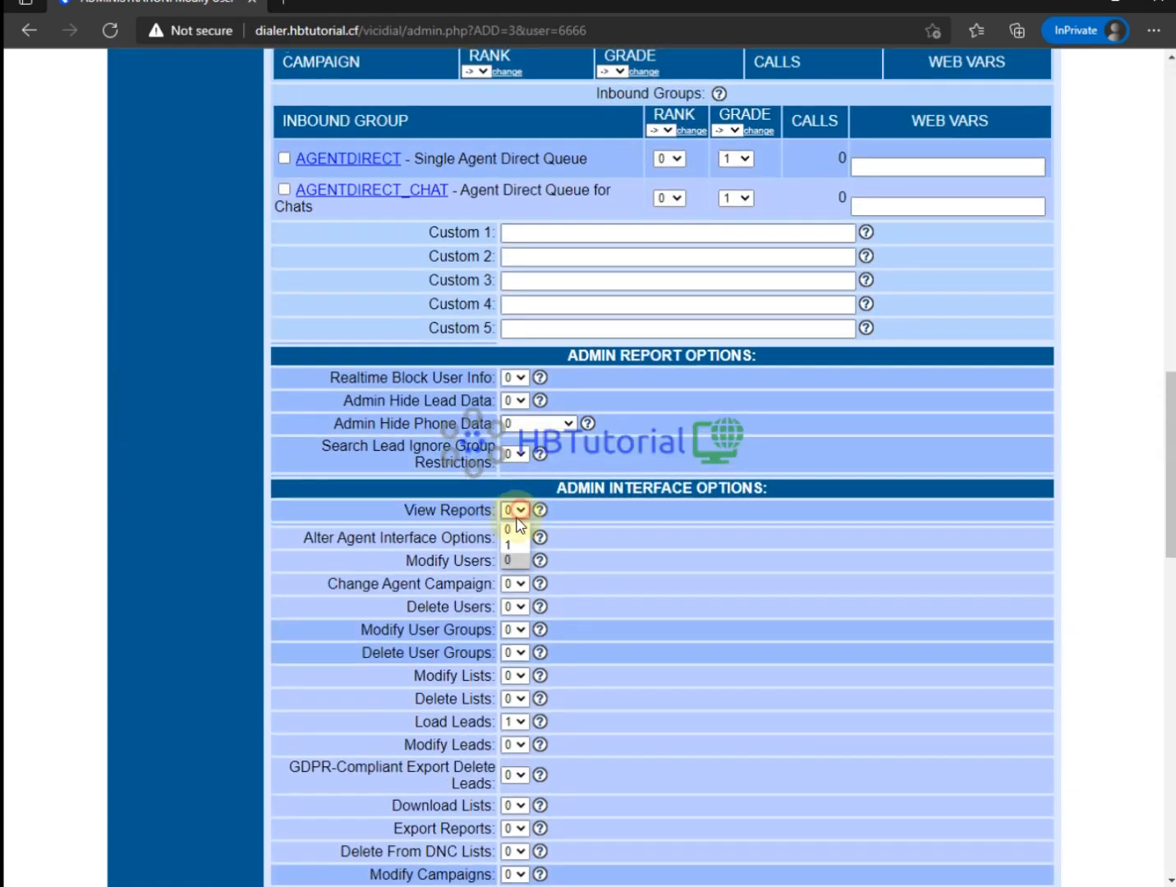
{"action": "left_click", "coordinate": [518, 545]}
{"action": "key", "text": "Tab"}
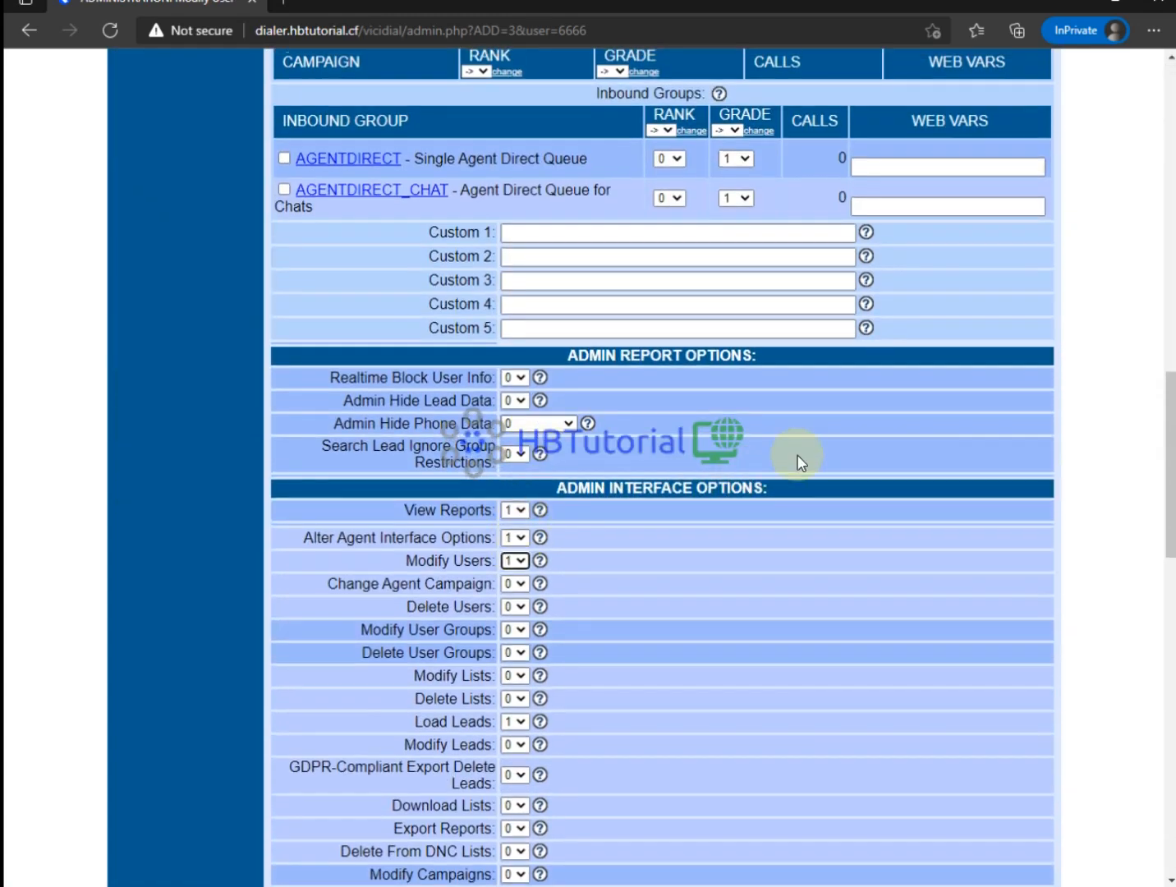
{"action": "key", "text": "Up"}
{"action": "key", "text": "Tab"}
{"action": "key", "text": "Down"}
{"action": "key", "text": "Tab"}
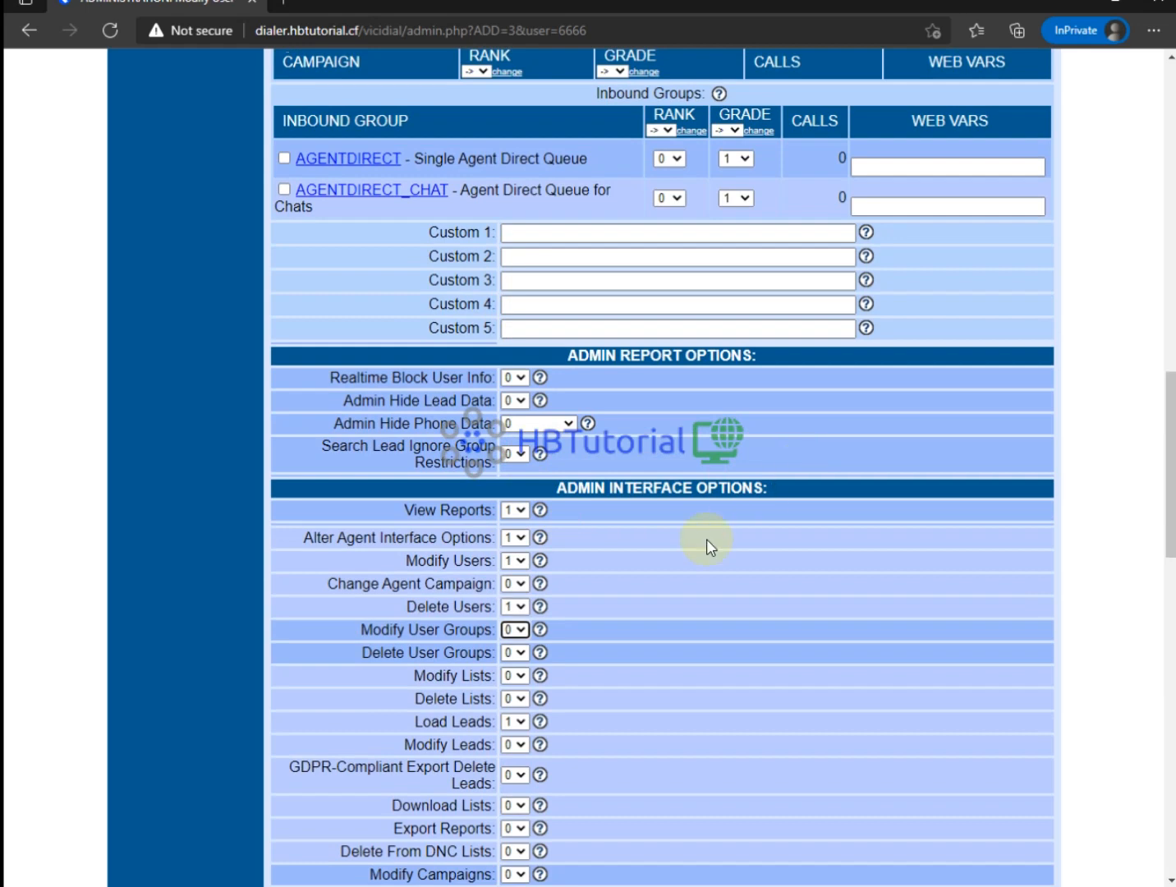
{"action": "scroll", "coordinate": [707, 539], "scroll_direction": "down", "scroll_amount": 3}
{"action": "left_click", "coordinate": [517, 332]}
{"action": "left_click", "coordinate": [517, 371]}
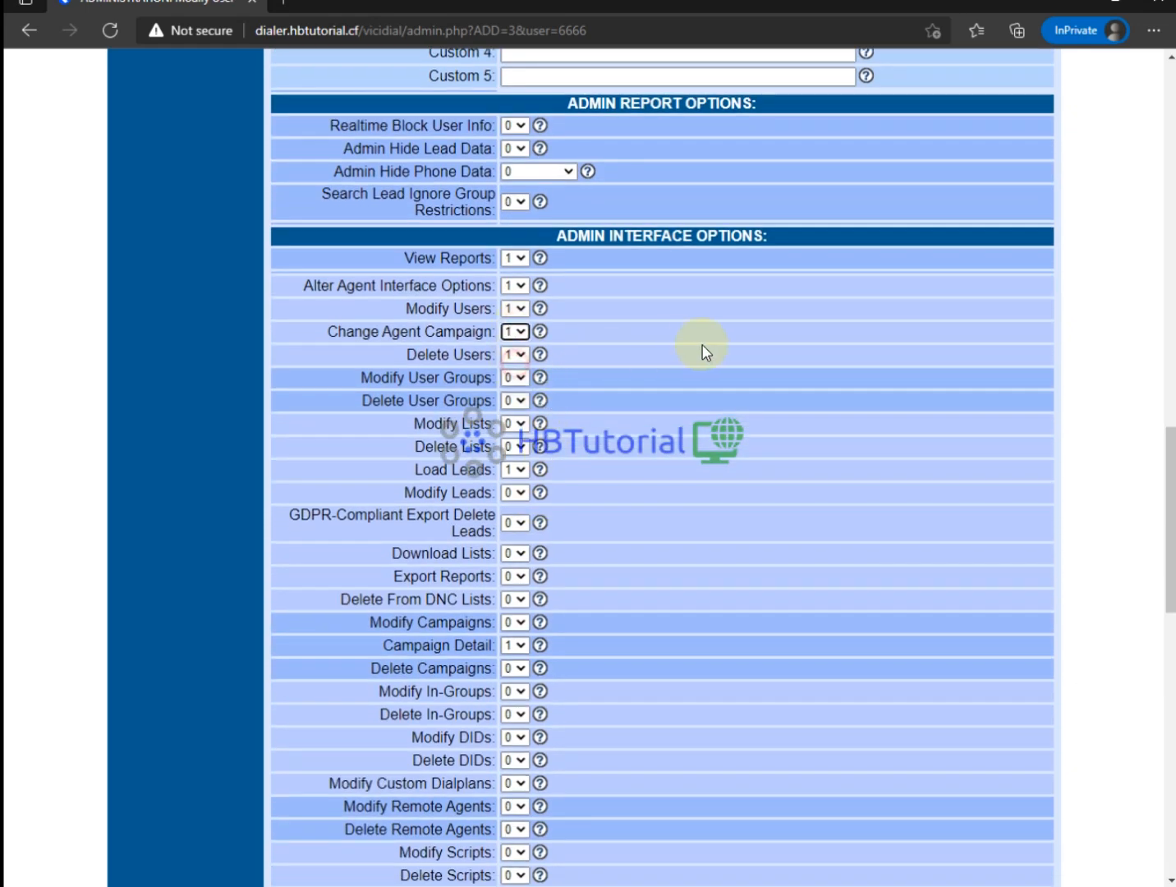
{"action": "key", "text": "Tab"}
{"action": "key", "text": "Down"}
{"action": "key", "text": "Tab"}
{"action": "key", "text": "Down"}
{"action": "key", "text": "Tab"}
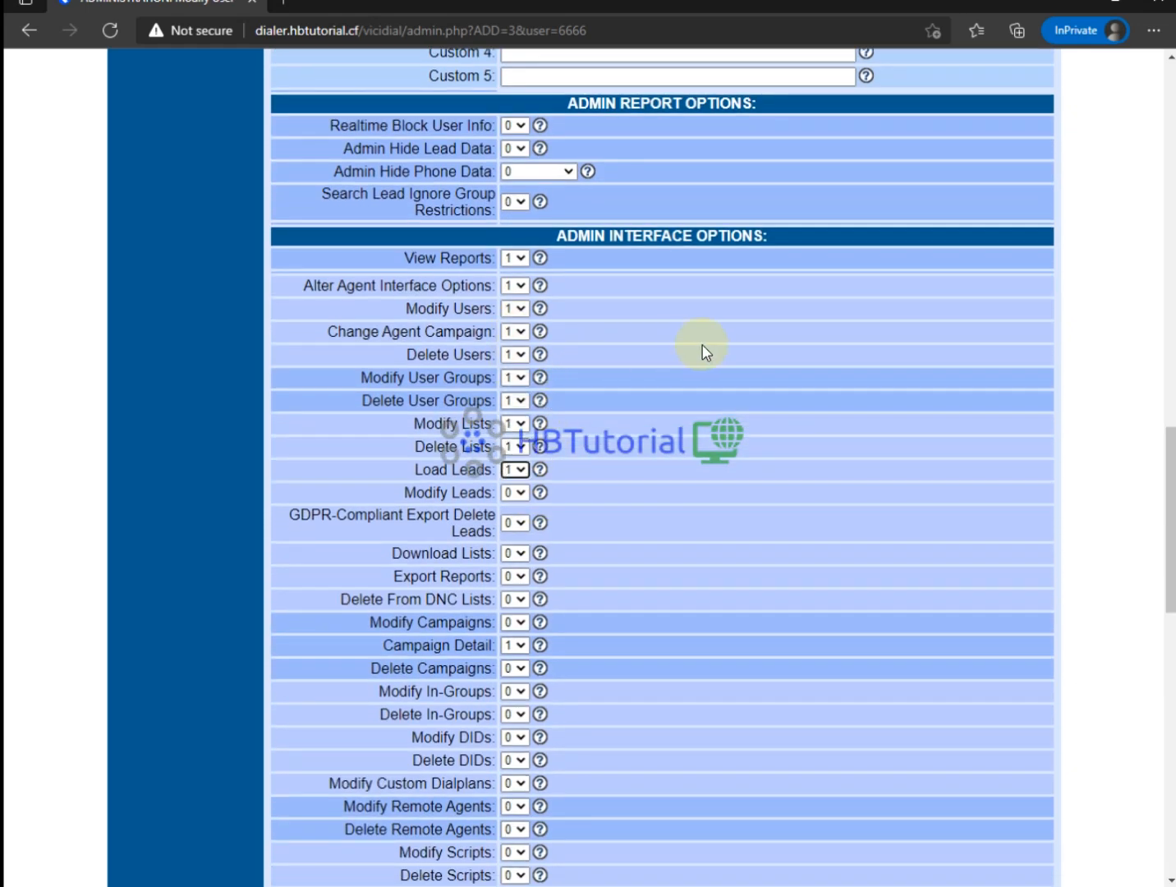
Set the list, campaign, in-group, script, call time, audio store and timeclock permissions to 1.
{"action": "key", "text": "Tab"}
{"action": "key", "text": "Down"}
{"action": "key", "text": "Tab"}
{"action": "key", "text": "Down"}
{"action": "key", "text": "Tab"}
{"action": "key", "text": "Down"}
{"action": "key", "text": "Tab"}
{"action": "key", "text": "Down"}
{"action": "key", "text": "Tab"}
{"action": "key", "text": "Tab"}
{"action": "key", "text": "Down"}
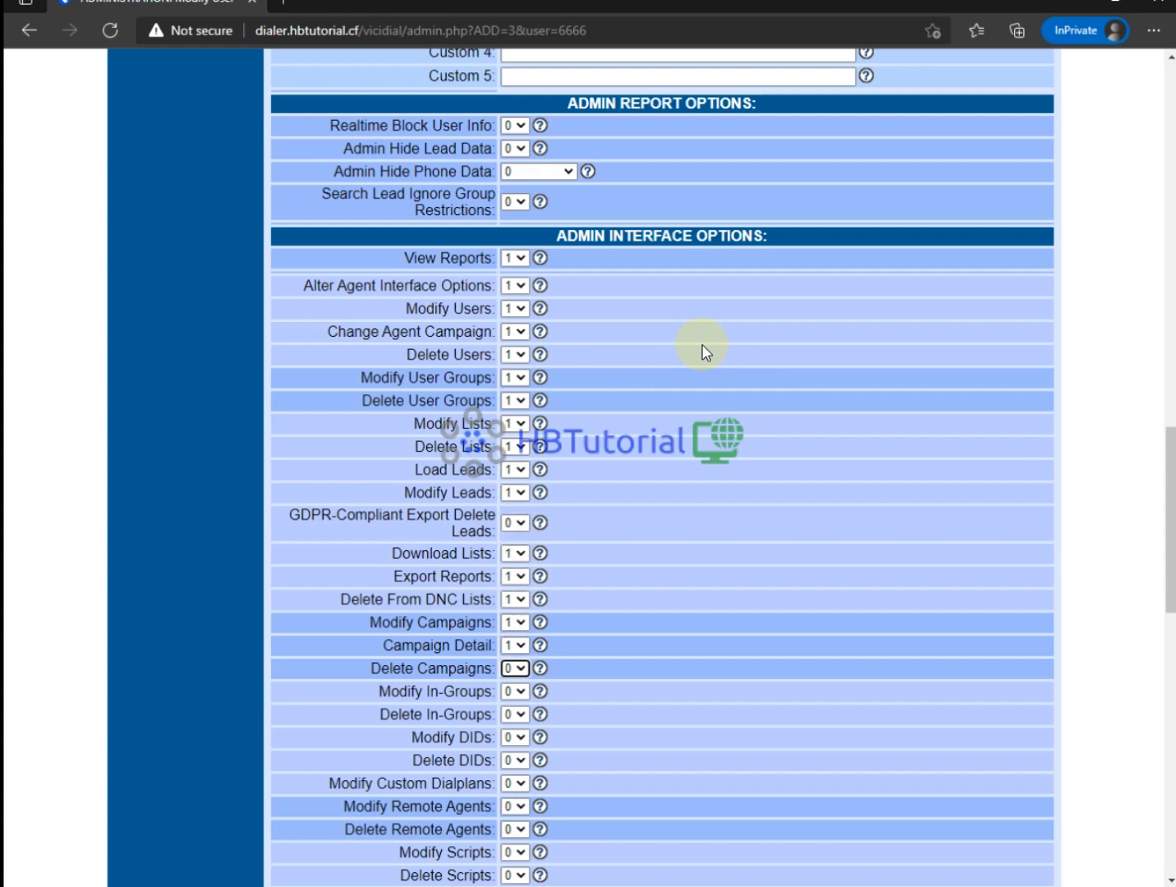
{"action": "key", "text": "Tab"}
{"action": "key", "text": "Down"}
{"action": "key", "text": "Tab"}
{"action": "key", "text": "Down"}
{"action": "key", "text": "Tab"}
{"action": "key", "text": "Down"}
{"action": "key", "text": "Tab"}
{"action": "key", "text": "Down"}
{"action": "key", "text": "Tab"}
{"action": "key", "text": "Down"}
{"action": "key", "text": "Tab"}
{"action": "key", "text": "Down"}
{"action": "key", "text": "Tab"}
{"action": "key", "text": "Down"}
{"action": "key", "text": "Tab"}
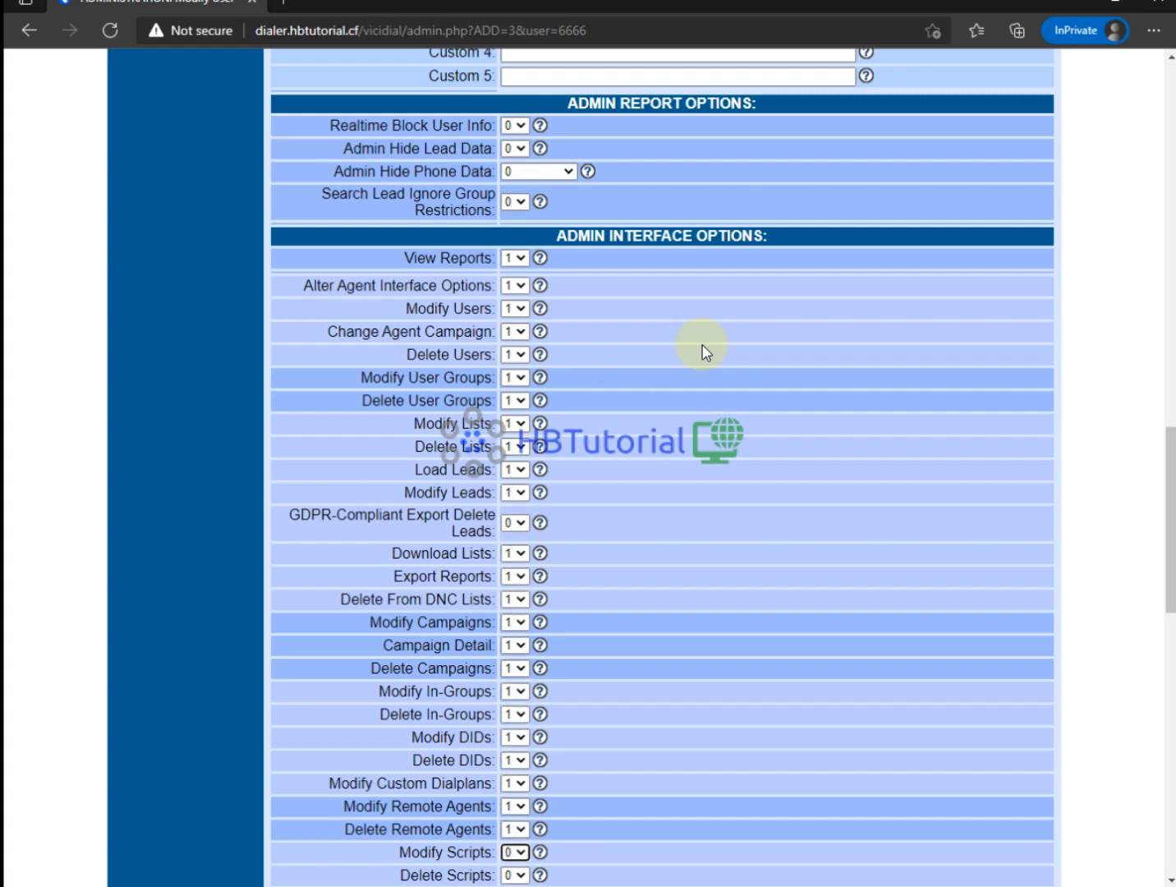
{"action": "key", "text": "Down"}
{"action": "key", "text": "Tab"}
{"action": "key", "text": "Down"}
{"action": "key", "text": "Tab"}
{"action": "key", "text": "Down"}
{"action": "key", "text": "Tab"}
{"action": "key", "text": "Down"}
{"action": "key", "text": "Tab"}
{"action": "key", "text": "Down"}
{"action": "key", "text": "Tab"}
{"action": "key", "text": "Down"}
{"action": "key", "text": "Tab"}
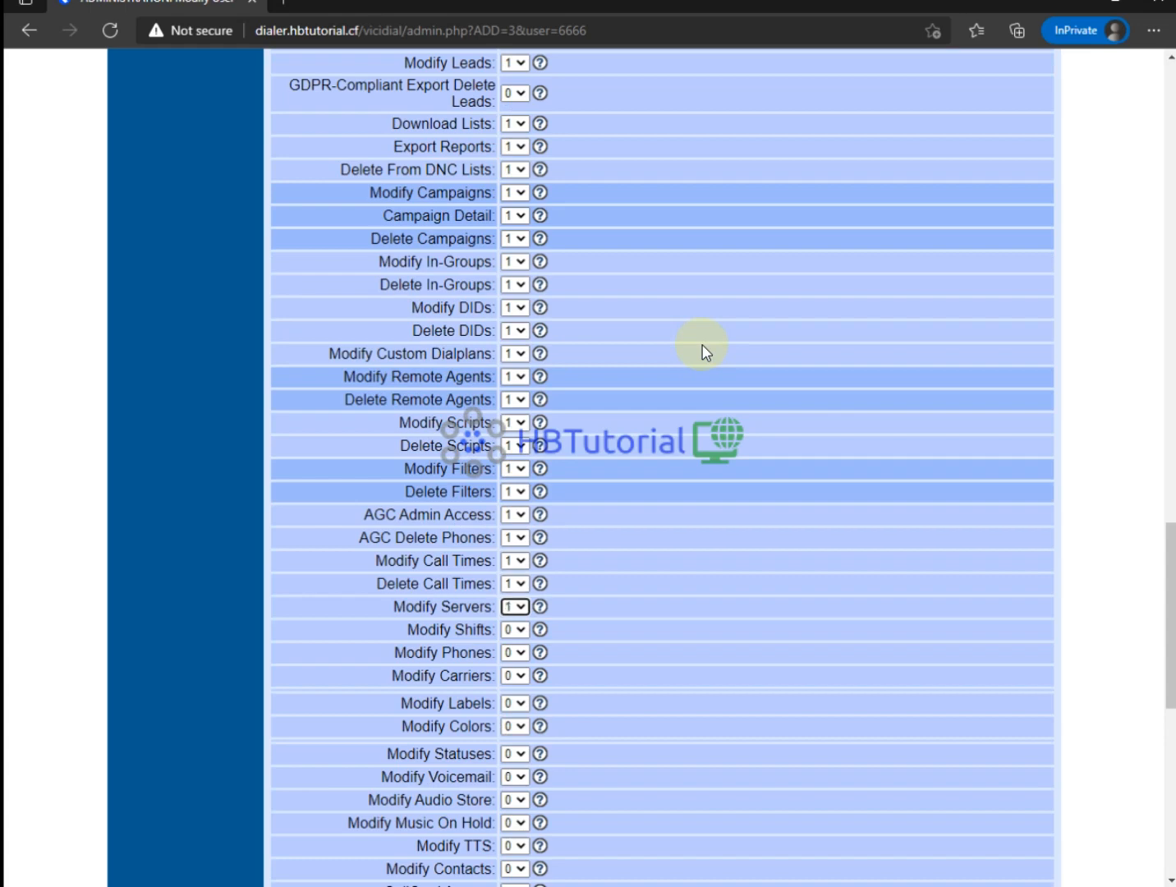
{"action": "key", "text": "Tab"}
{"action": "key", "text": "Down"}
{"action": "key", "text": "Tab"}
{"action": "key", "text": "Down"}
{"action": "key", "text": "Tab"}
{"action": "key", "text": "Down"}
{"action": "key", "text": "Tab"}
{"action": "key", "text": "Down"}
{"action": "key", "text": "Tab"}
{"action": "key", "text": "Down"}
{"action": "key", "text": "Tab"}
{"action": "key", "text": "Down"}
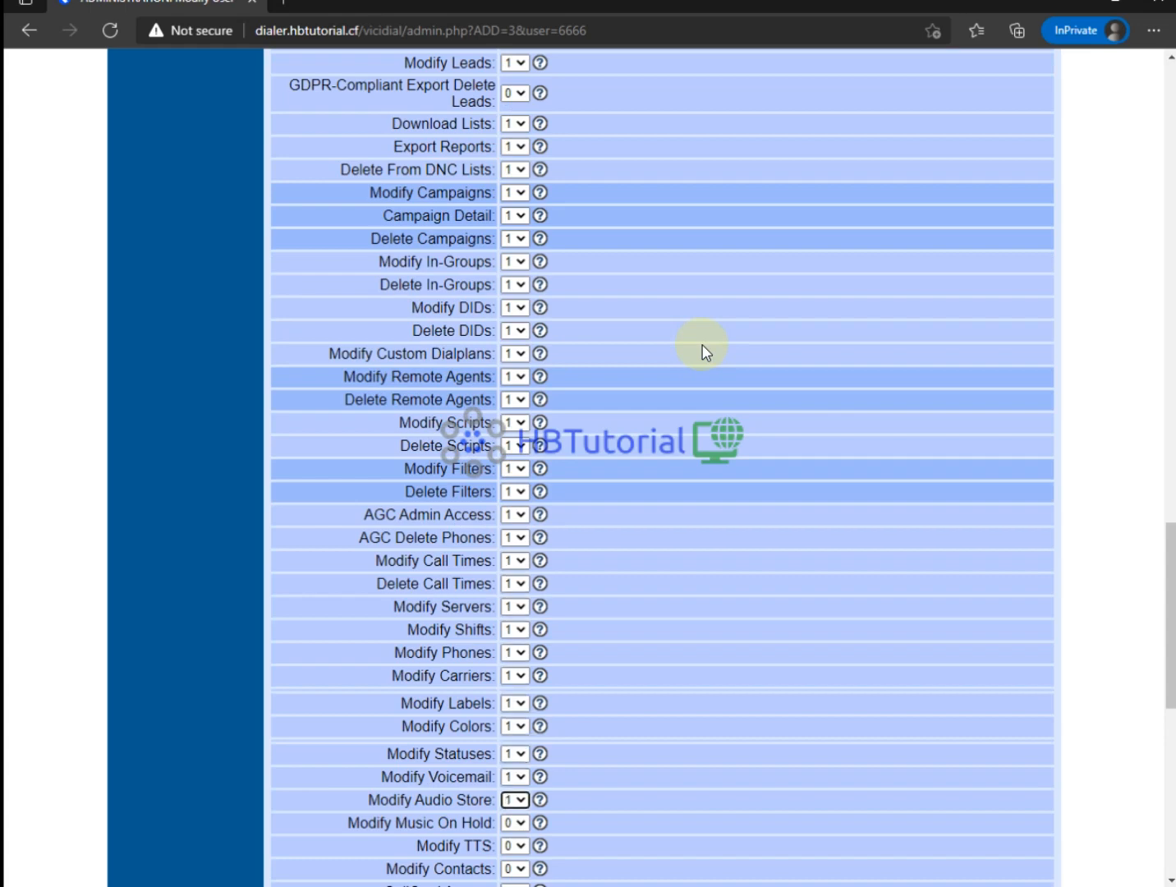
{"action": "key", "text": "Down"}
{"action": "key", "text": "Tab"}
{"action": "key", "text": "Down"}
{"action": "key", "text": "Tab"}
{"action": "key", "text": "Down"}
{"action": "key", "text": "Tab"}
{"action": "key", "text": "Down"}
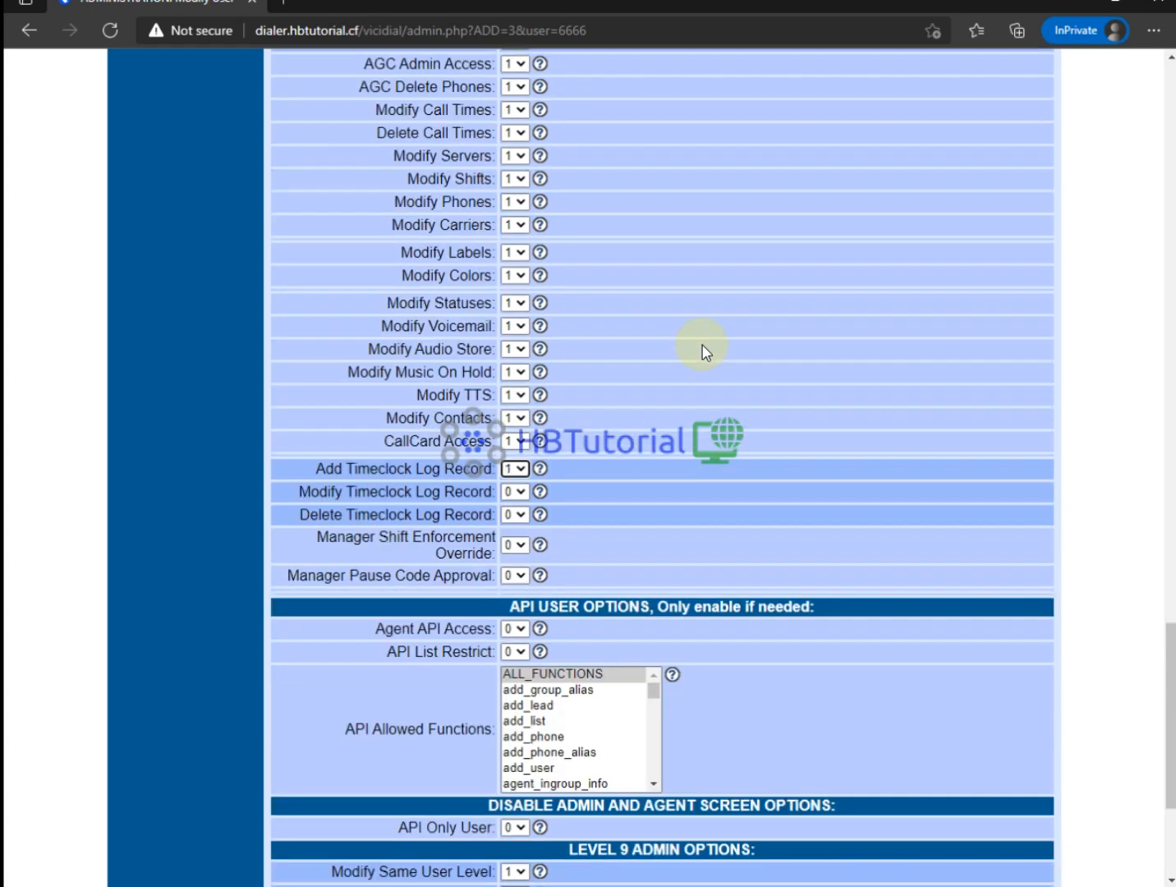
{"action": "key", "text": "Tab"}
{"action": "key", "text": "Down"}
{"action": "key", "text": "Tab"}
{"action": "key", "text": "Down"}
{"action": "key", "text": "Tab"}
{"action": "key", "text": "Down"}
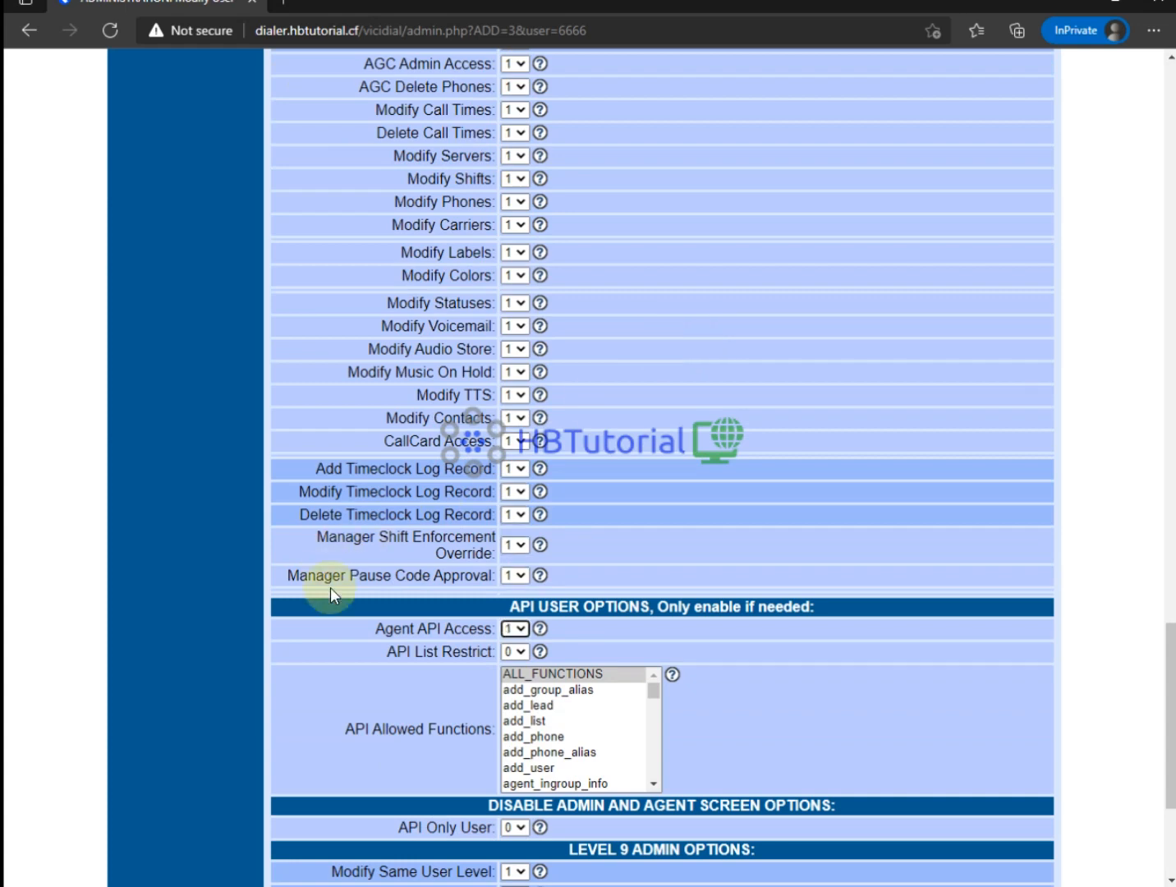
Check the Agent API Access setting, then go to the Administration section.
{"action": "left_click_drag", "start_coordinate": [374, 628], "coordinate": [491, 649]}
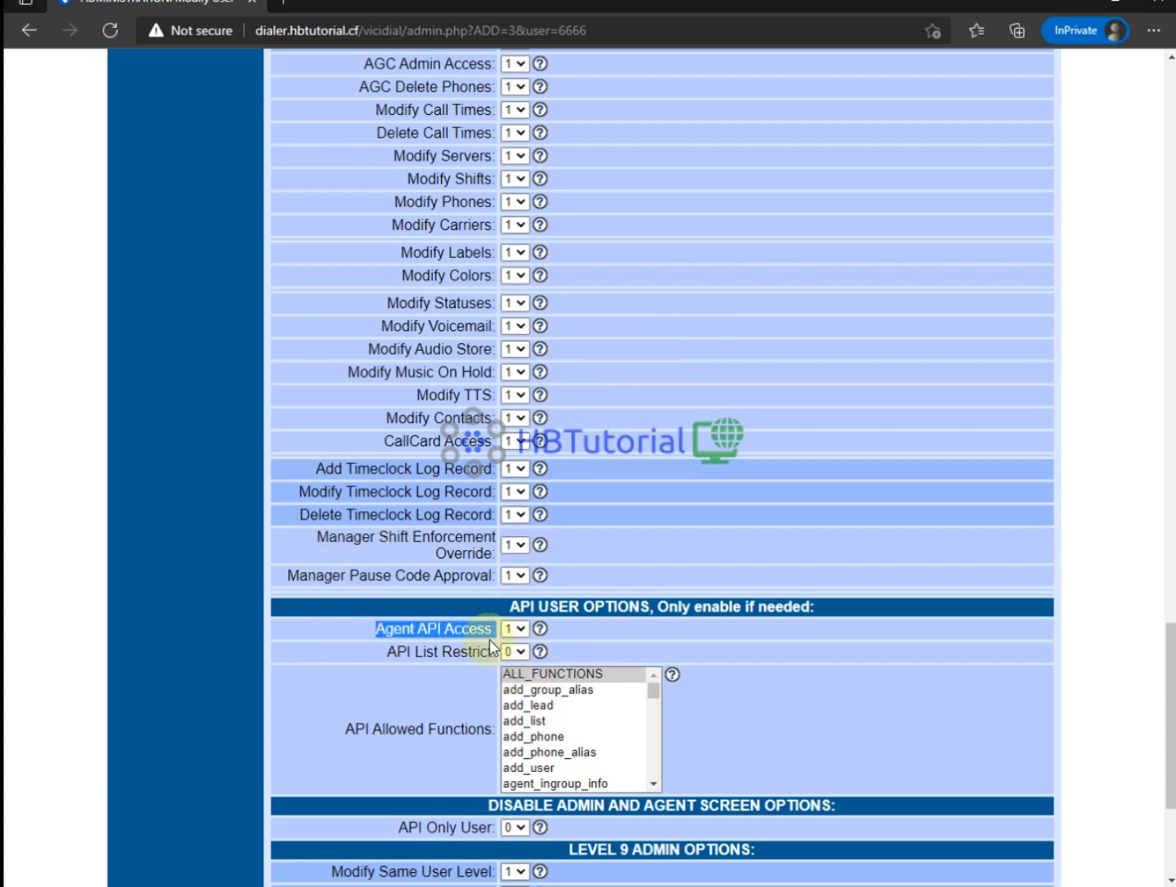
{"action": "scroll", "coordinate": [588, 591], "scroll_direction": "up", "scroll_amount": 15}
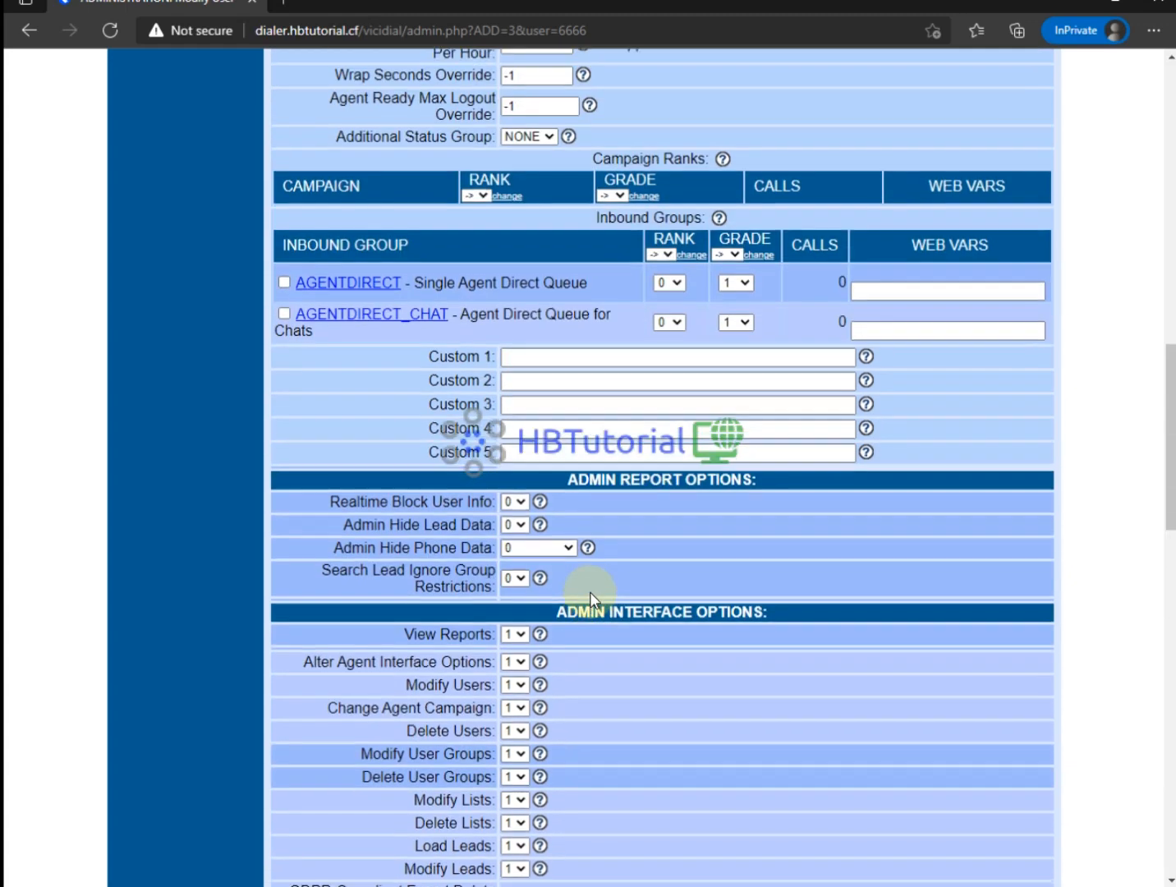
{"action": "scroll", "coordinate": [588, 591], "scroll_direction": "down", "scroll_amount": 5}
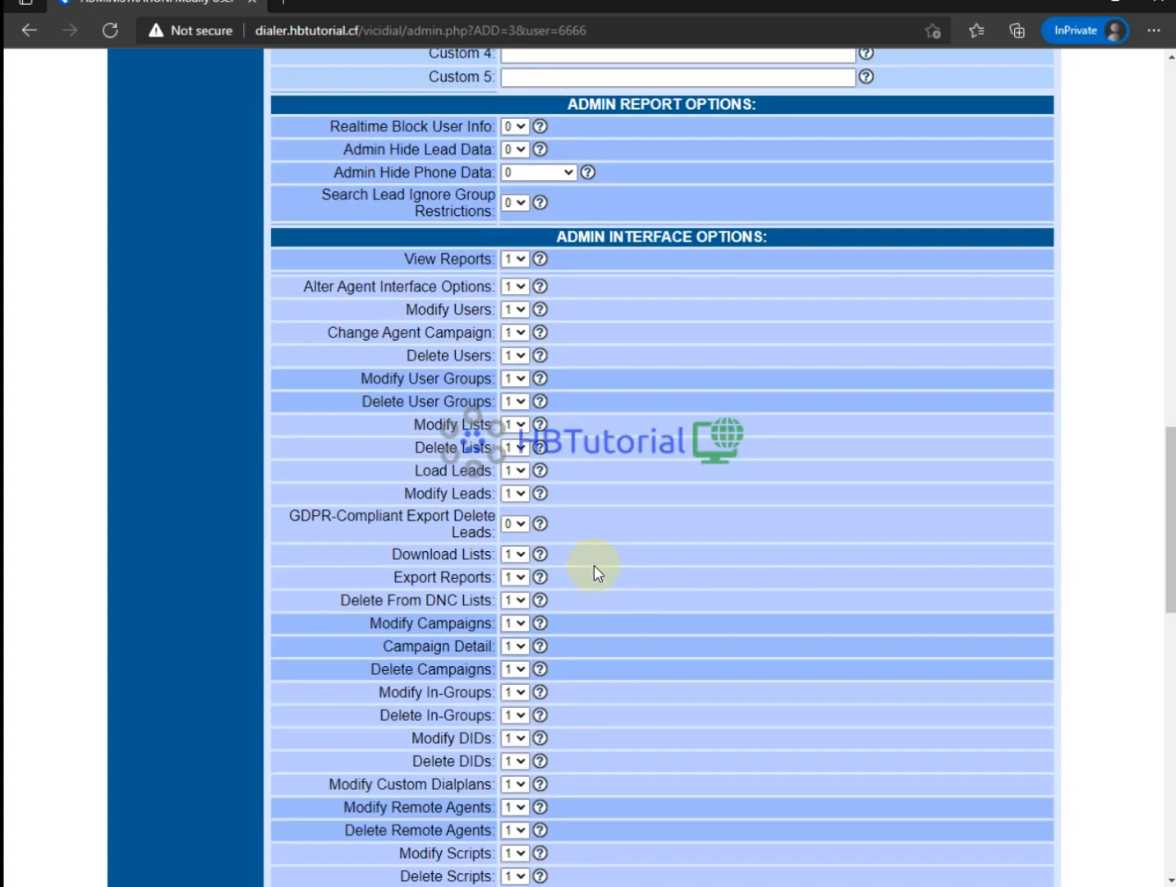
{"action": "scroll", "coordinate": [583, 473], "scroll_direction": "down", "scroll_amount": 15}
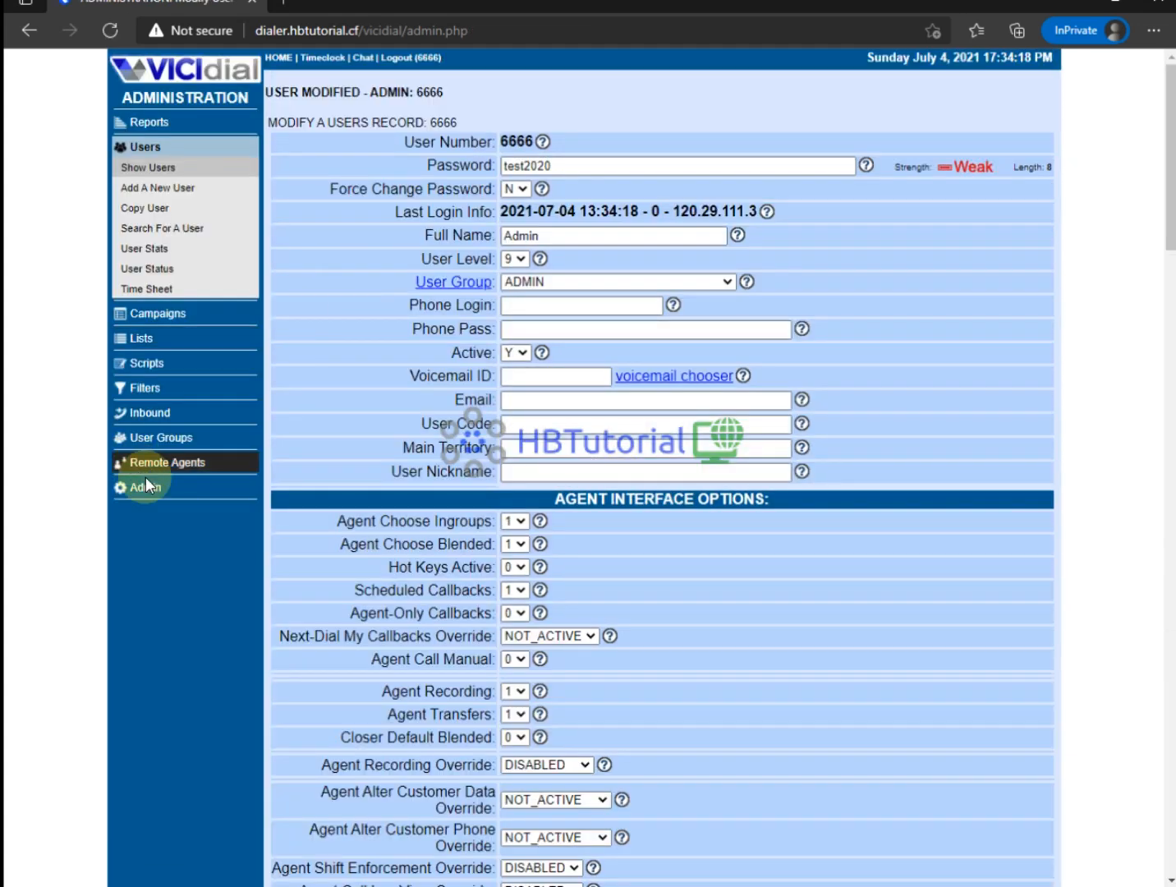
{"action": "left_click", "coordinate": [143, 490]}
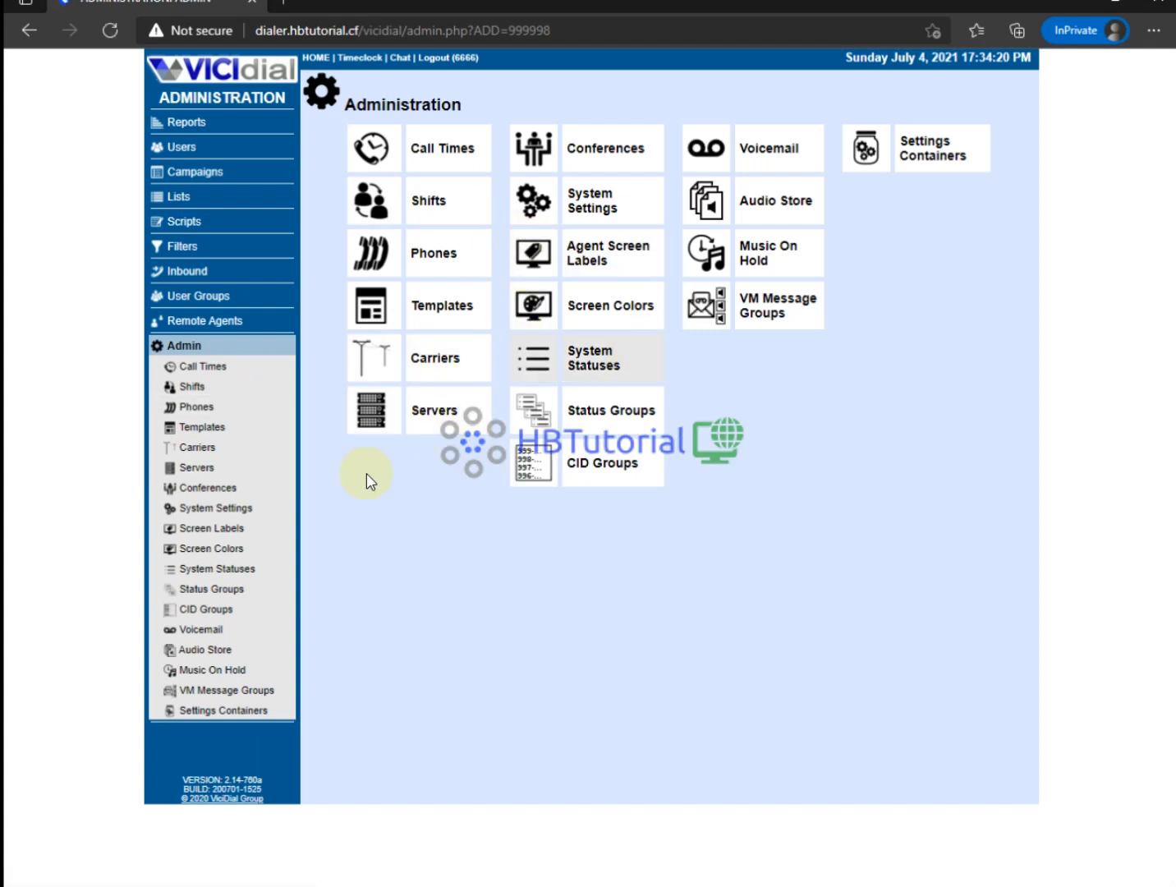
Open the open port checker website in a new browser tab.
{"action": "left_click", "coordinate": [366, 148]}
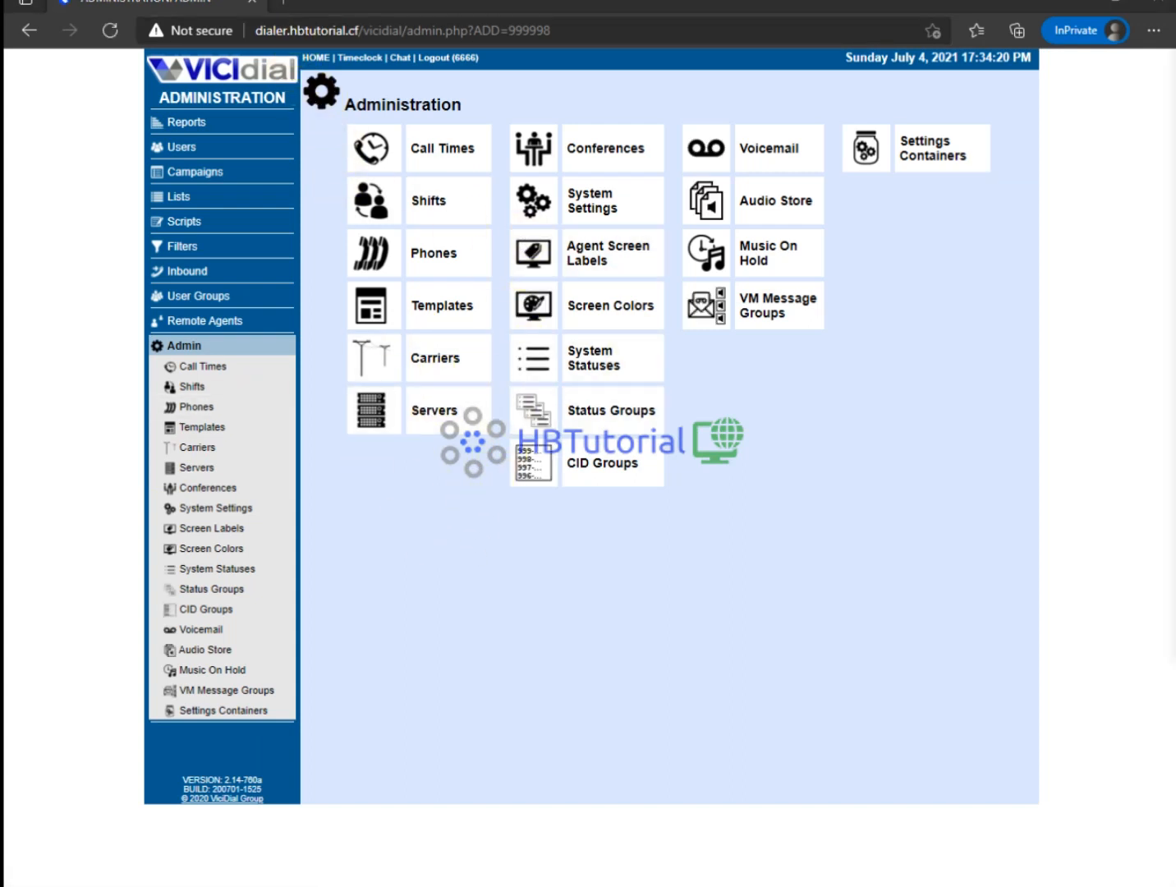
{"action": "key", "text": "ctrl+t"}
{"action": "type", "text": "https://www.yougetsignal.com/tools/open-ports/"}
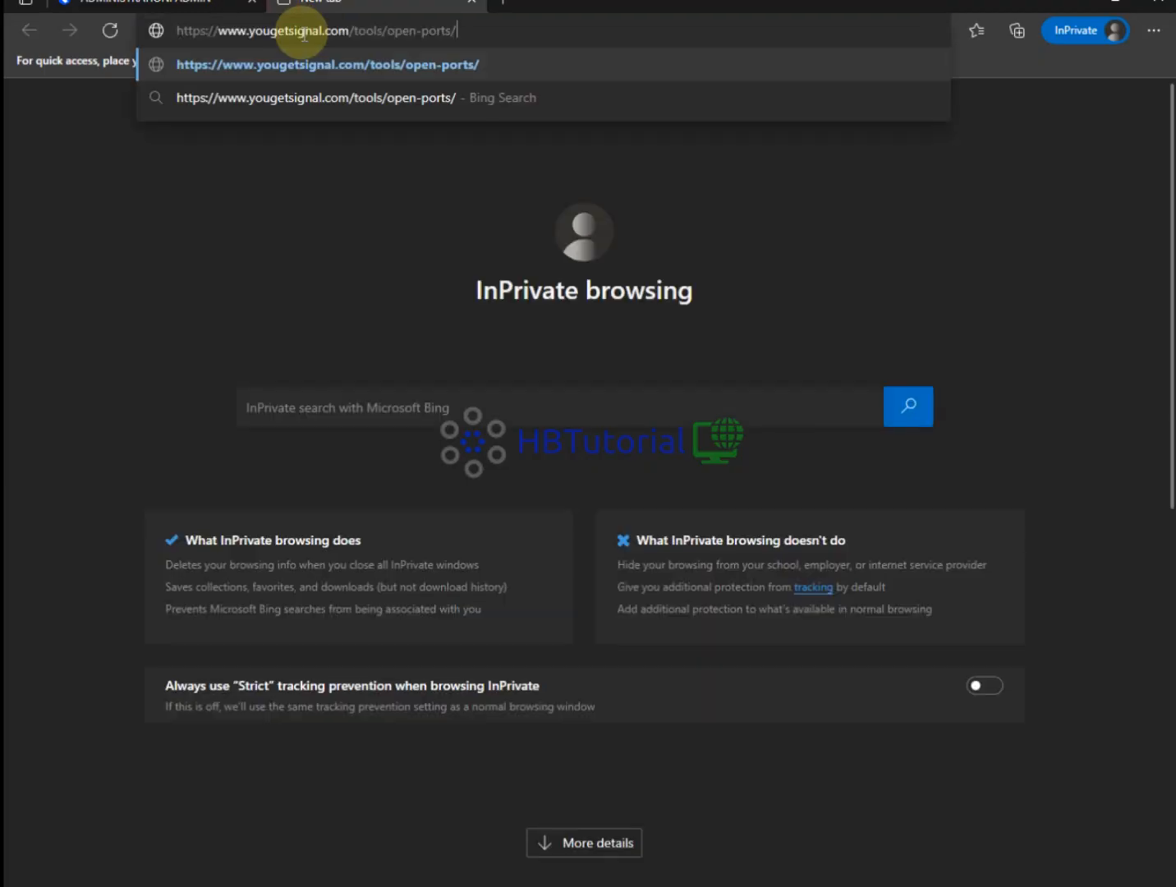
{"action": "key", "text": "Return"}
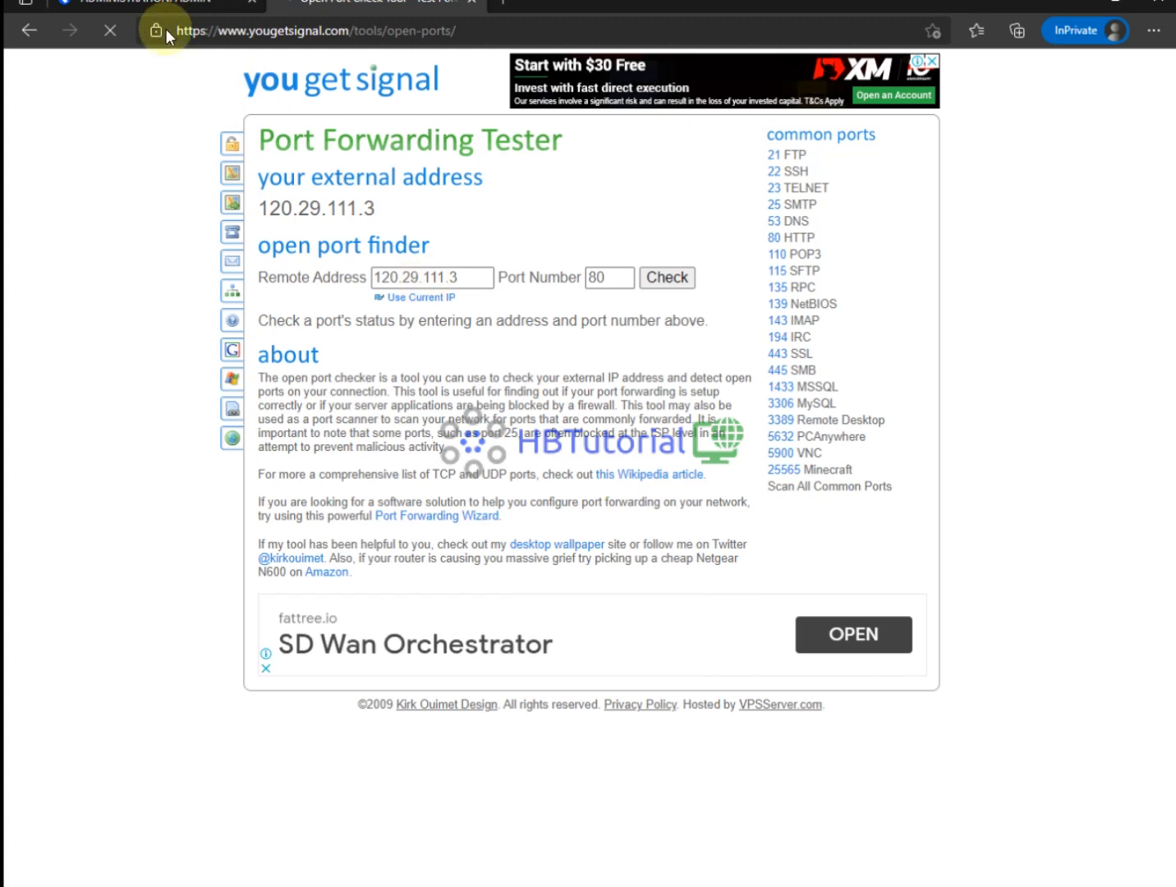
Enter the dialer's host name as the remote address and check port 80.
{"action": "left_click", "coordinate": [177, 5]}
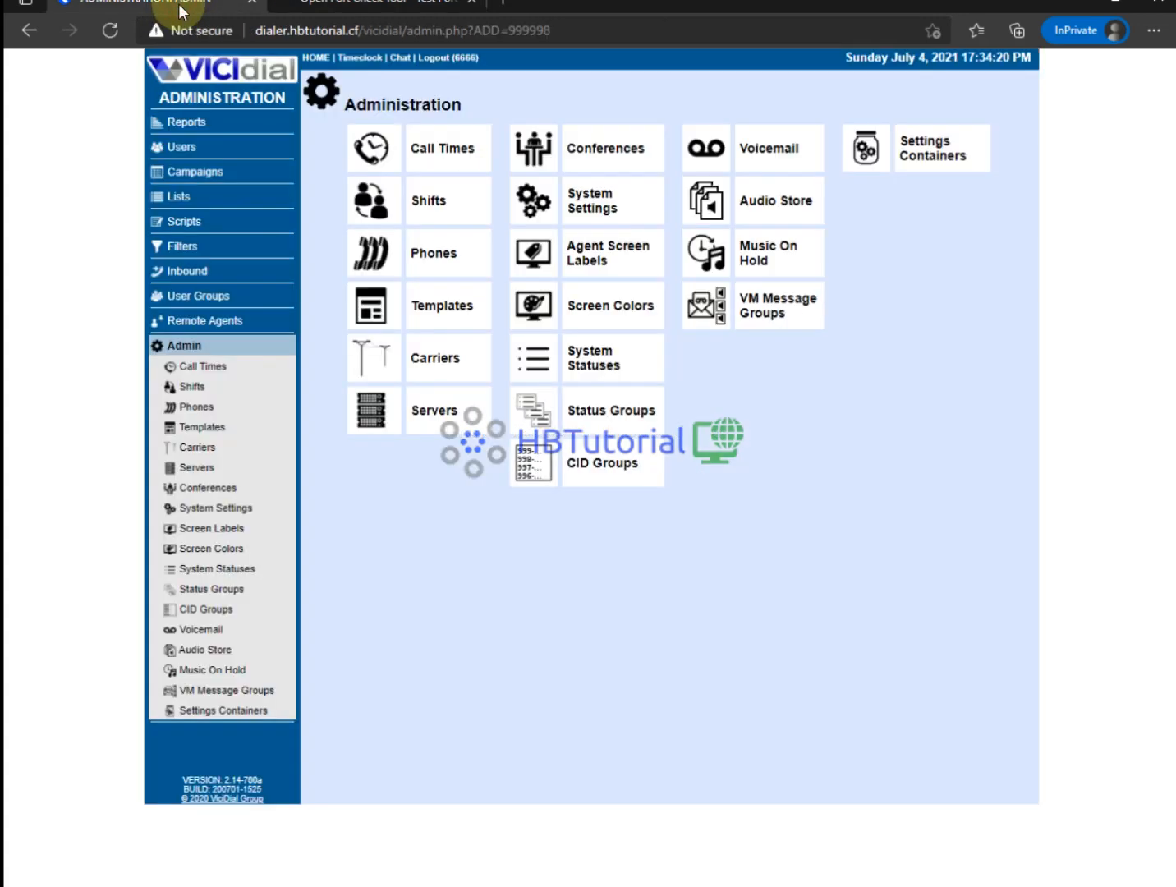
{"action": "double_click", "coordinate": [330, 33]}
{"action": "left_click_drag", "start_coordinate": [359, 31], "coordinate": [259, 32]}
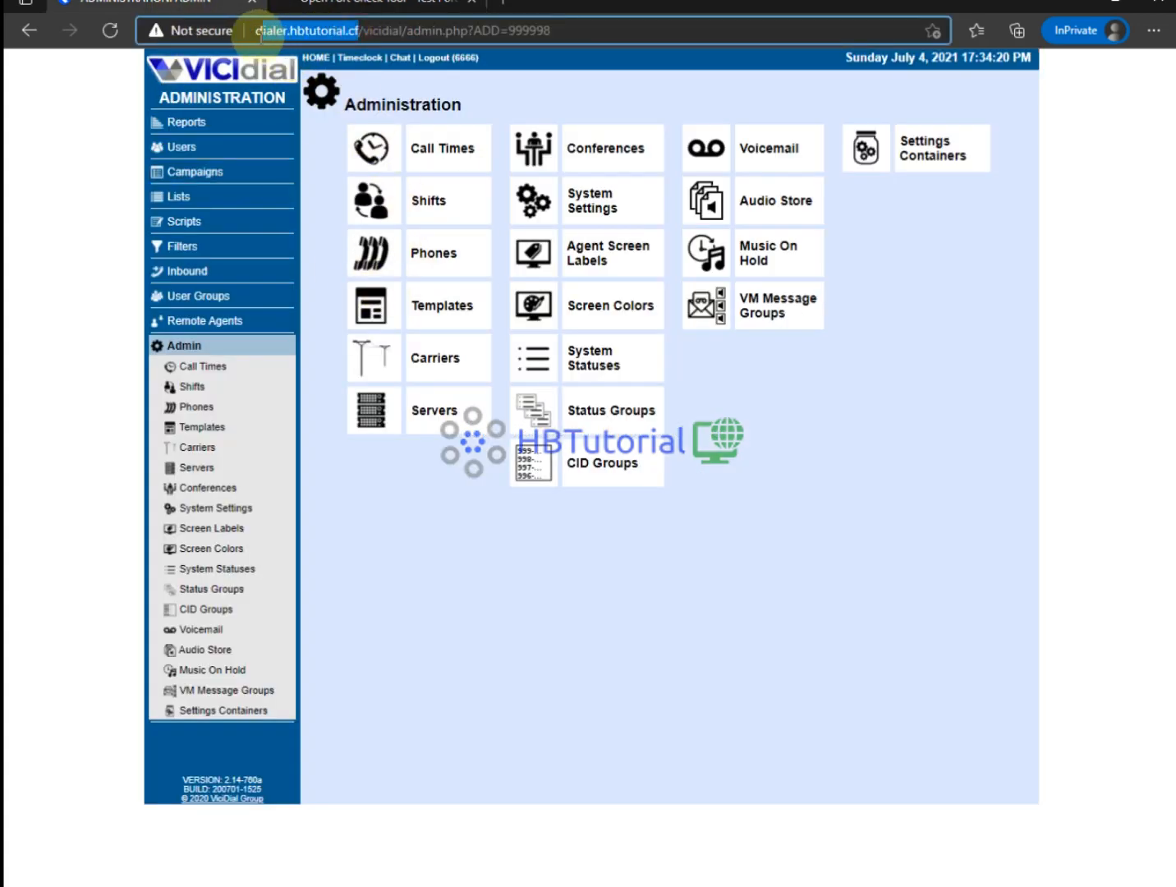
{"action": "left_click", "coordinate": [349, 7]}
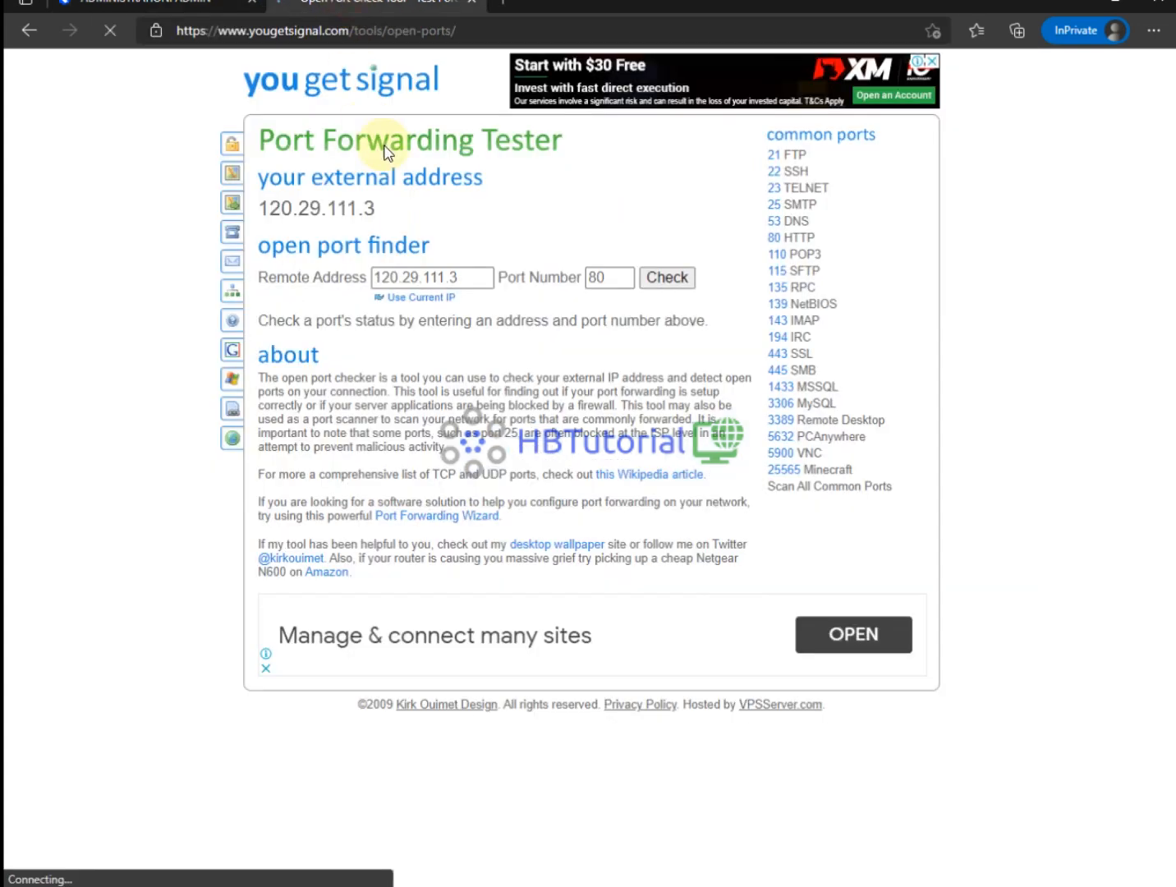
{"action": "left_click_drag", "start_coordinate": [476, 279], "coordinate": [340, 277]}
{"action": "type", "text": "dialer.hbtutorial.cf/"}
{"action": "key", "text": "BackSpace"}
{"action": "key", "text": "BackSpace"}
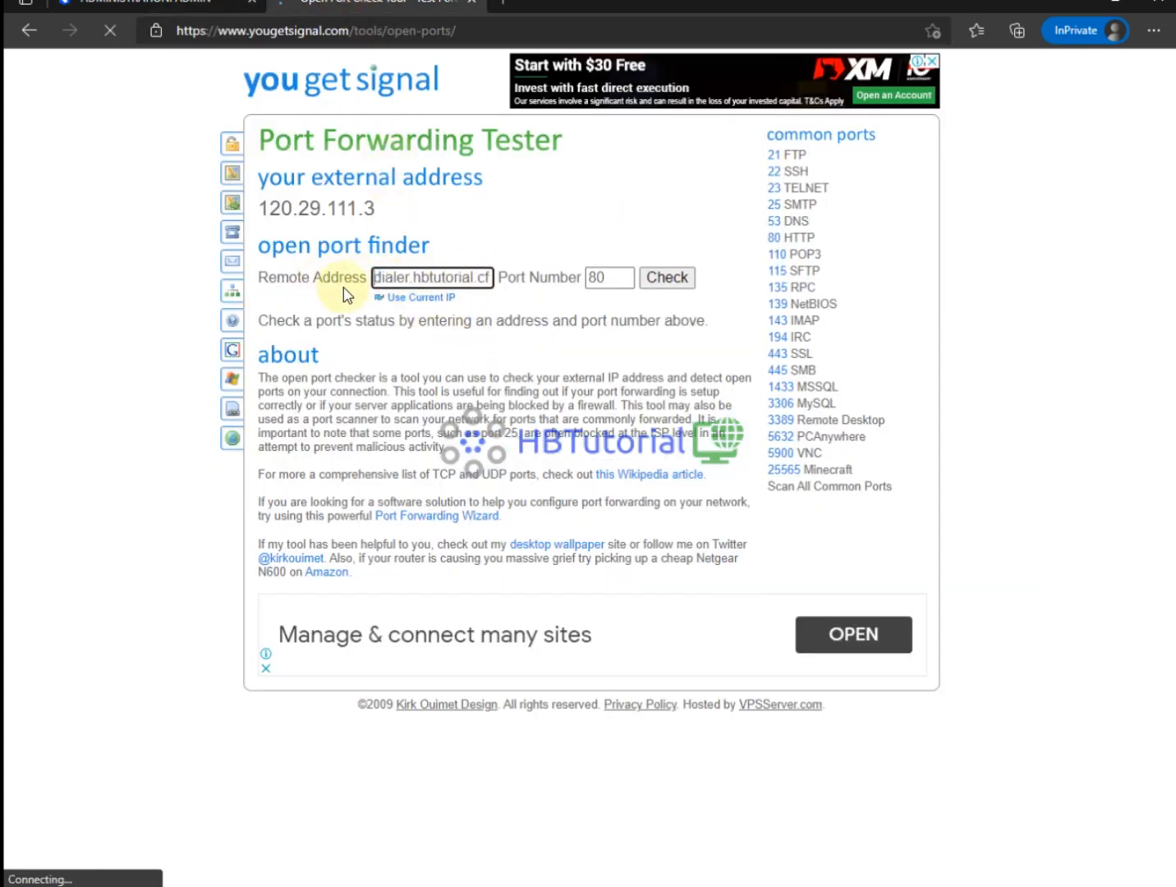
{"action": "left_click", "coordinate": [666, 278]}
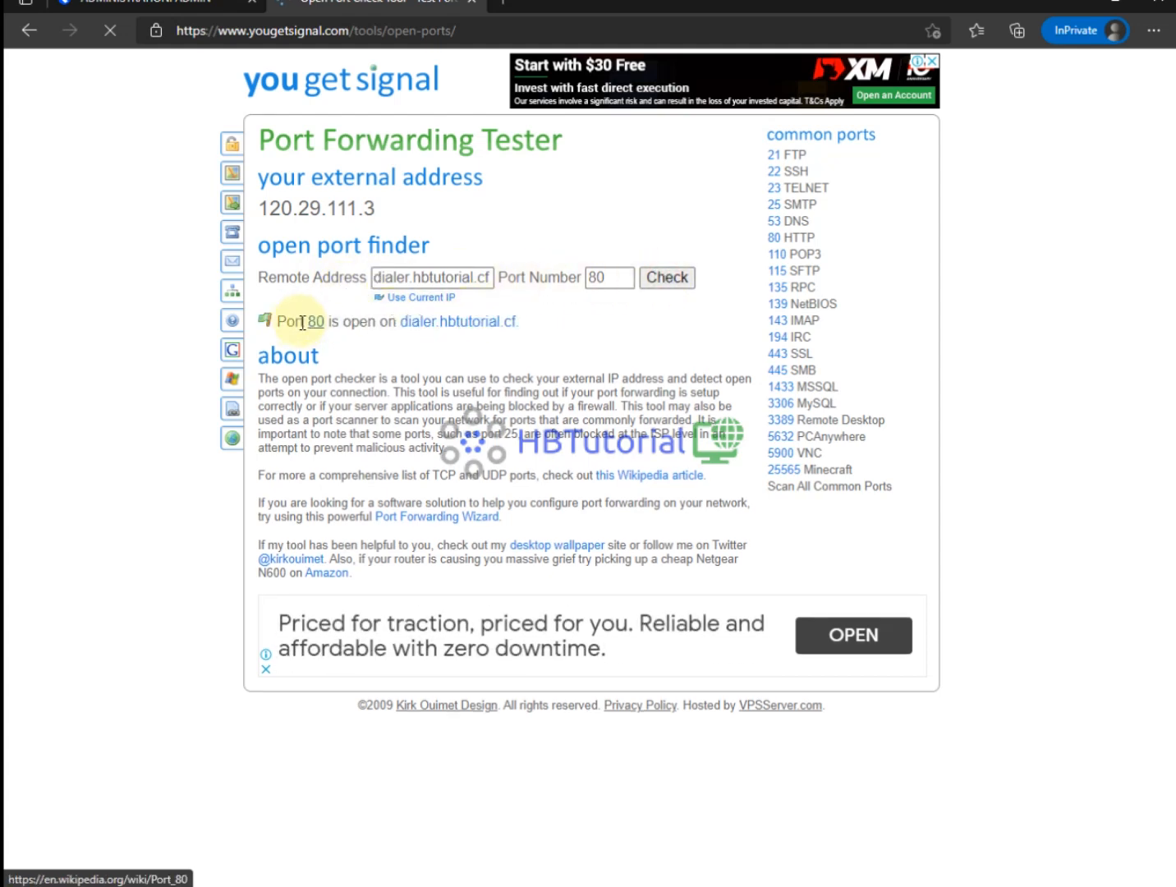
Check port 443 on the dialer, then return to the ViciDial Administration tab.
{"action": "left_click_drag", "start_coordinate": [618, 277], "coordinate": [521, 277]}
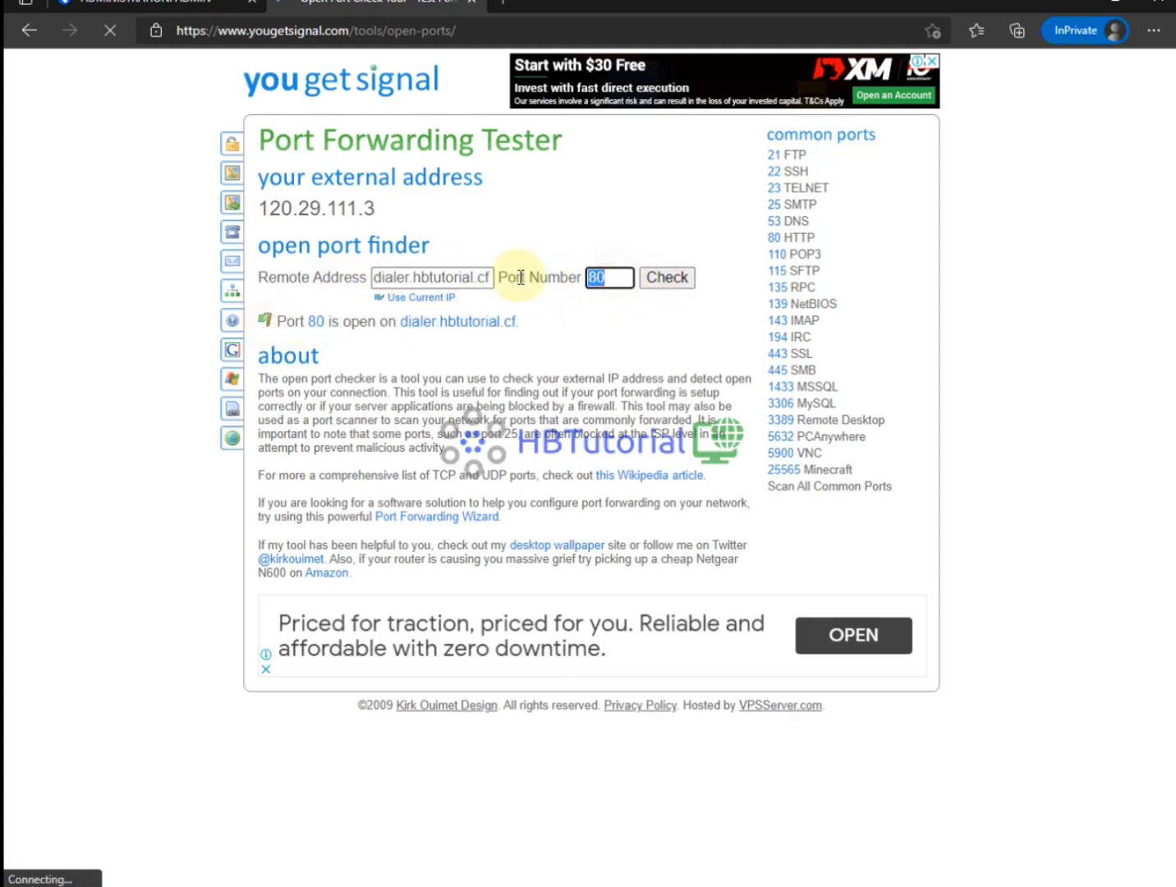
{"action": "type", "text": "443"}
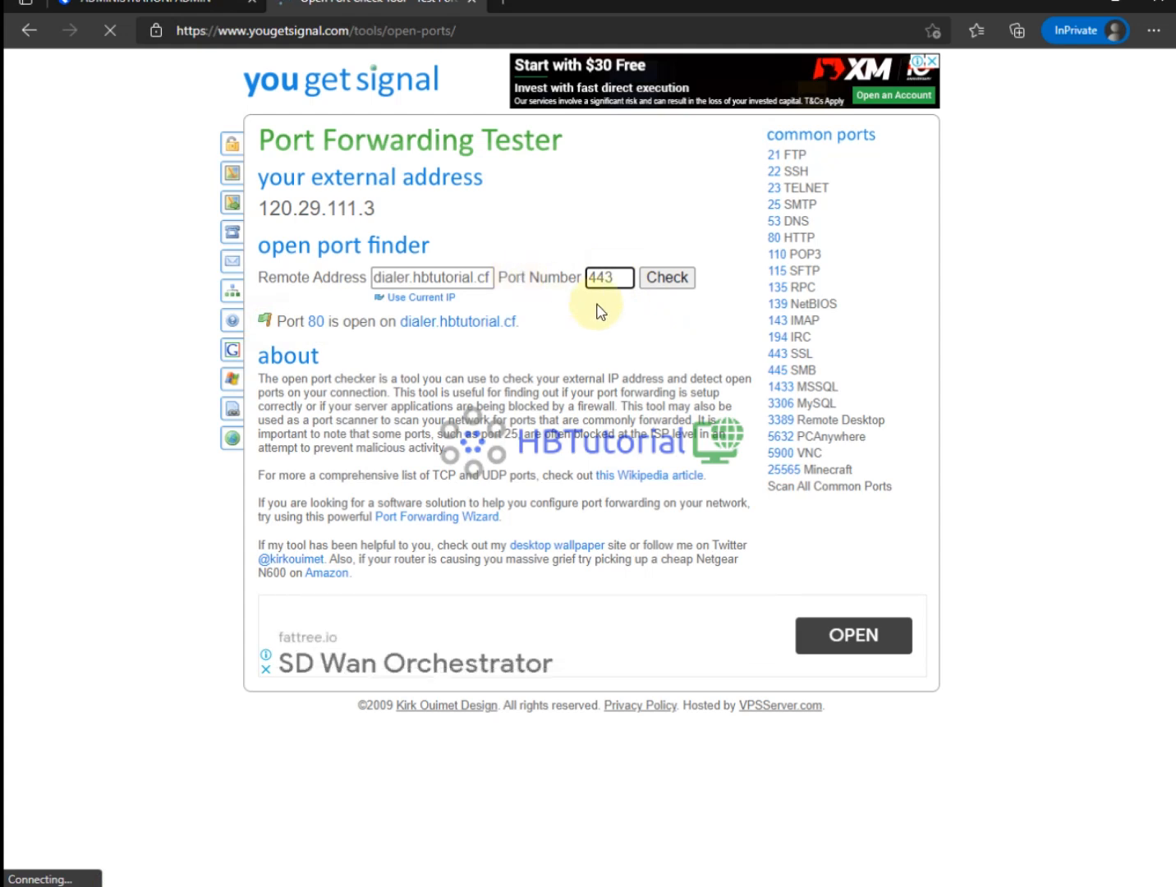
{"action": "left_click", "coordinate": [682, 283]}
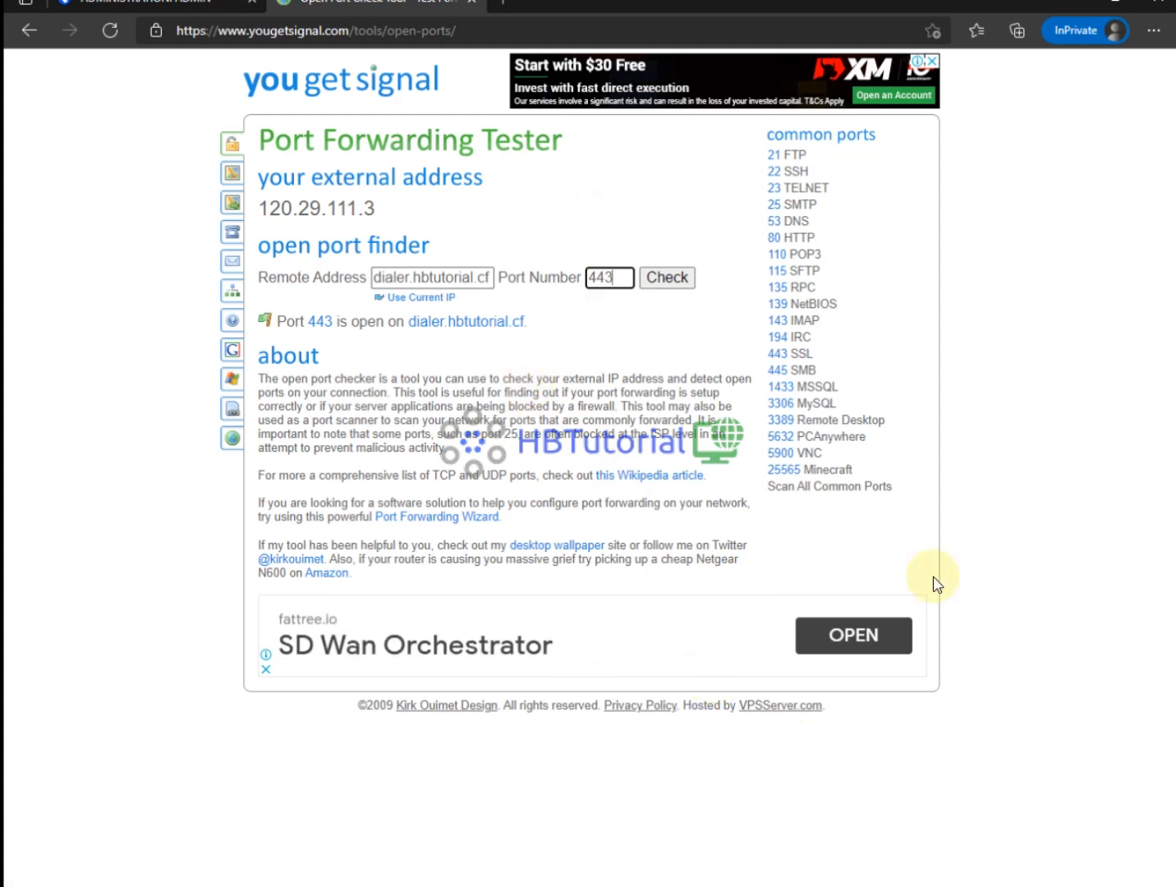
{"action": "left_click", "coordinate": [192, 7]}
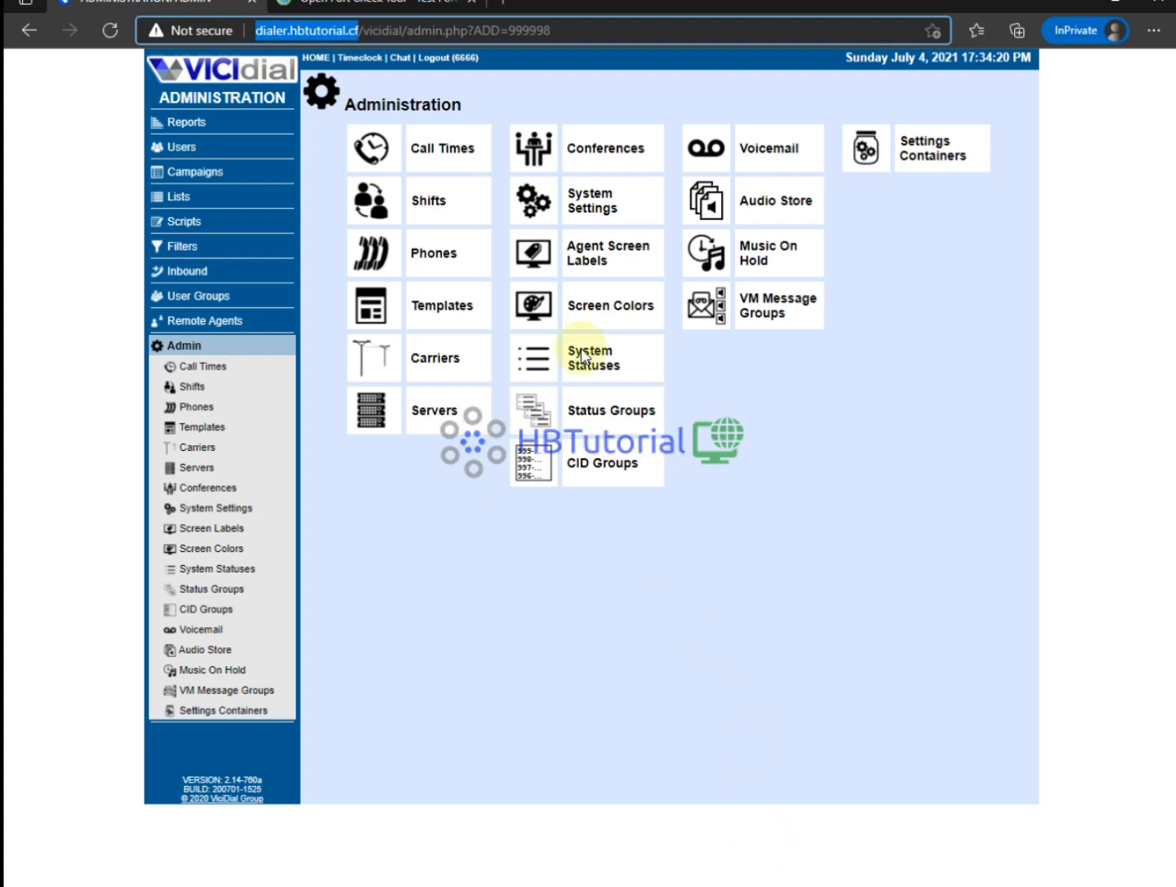
Test port 3306 on dialer.hbtutorial.cf and highlight the closed-port result.
{"action": "left_click", "coordinate": [395, 10]}
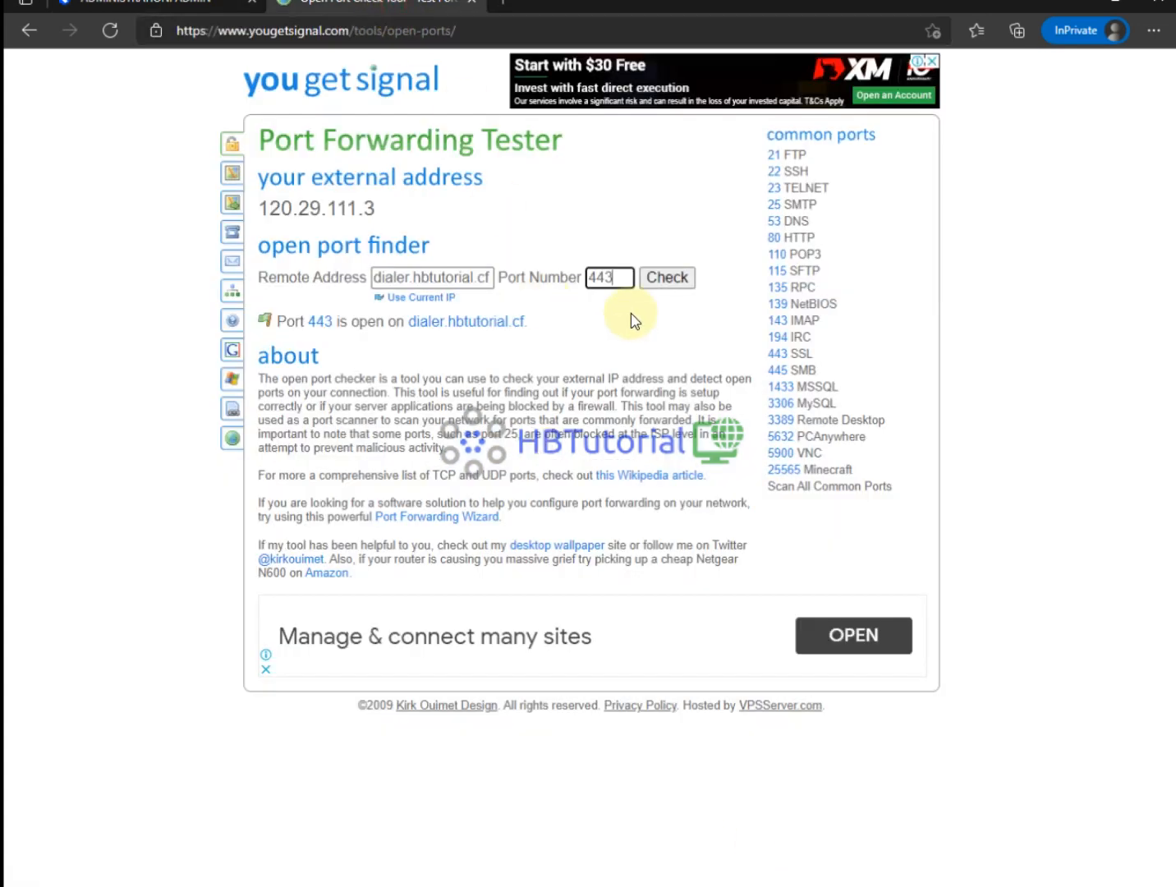
{"action": "double_click", "coordinate": [622, 278]}
{"action": "type", "text": "3306"}
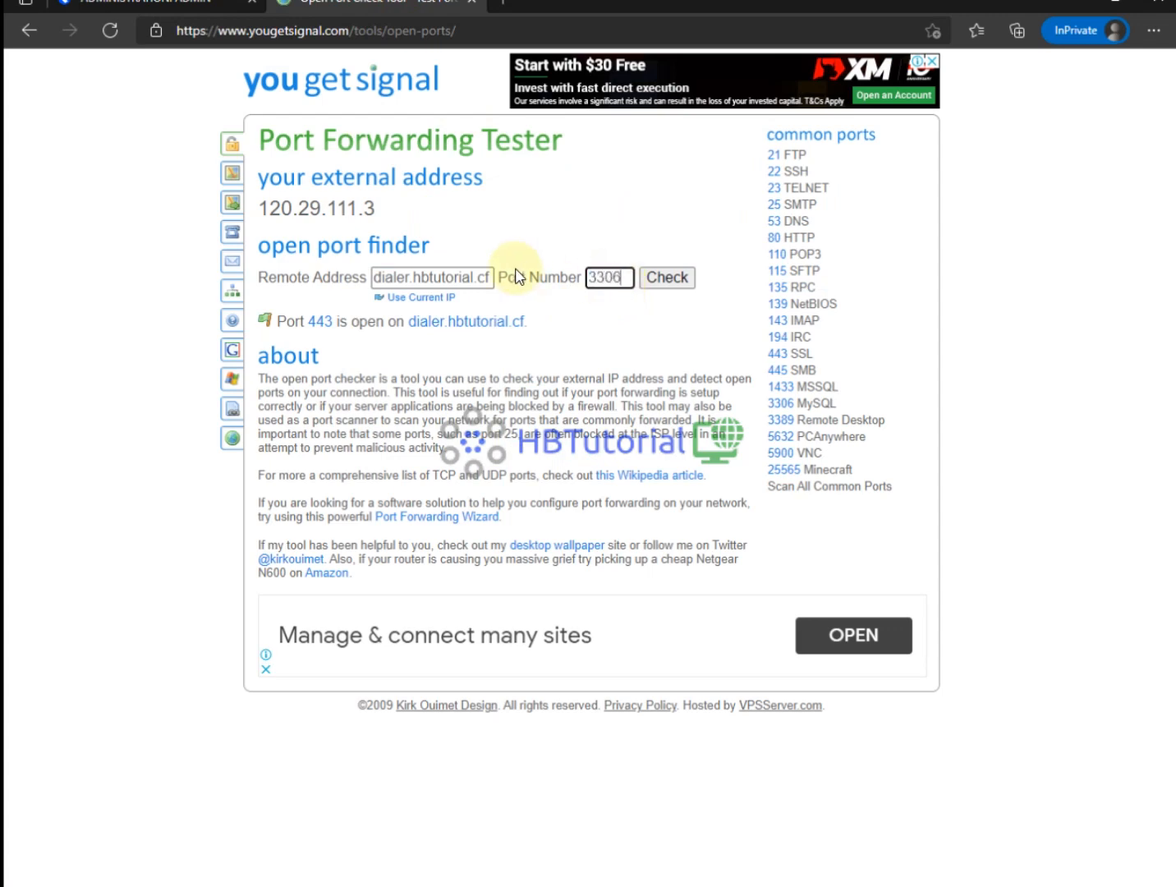
{"action": "left_click", "coordinate": [670, 278]}
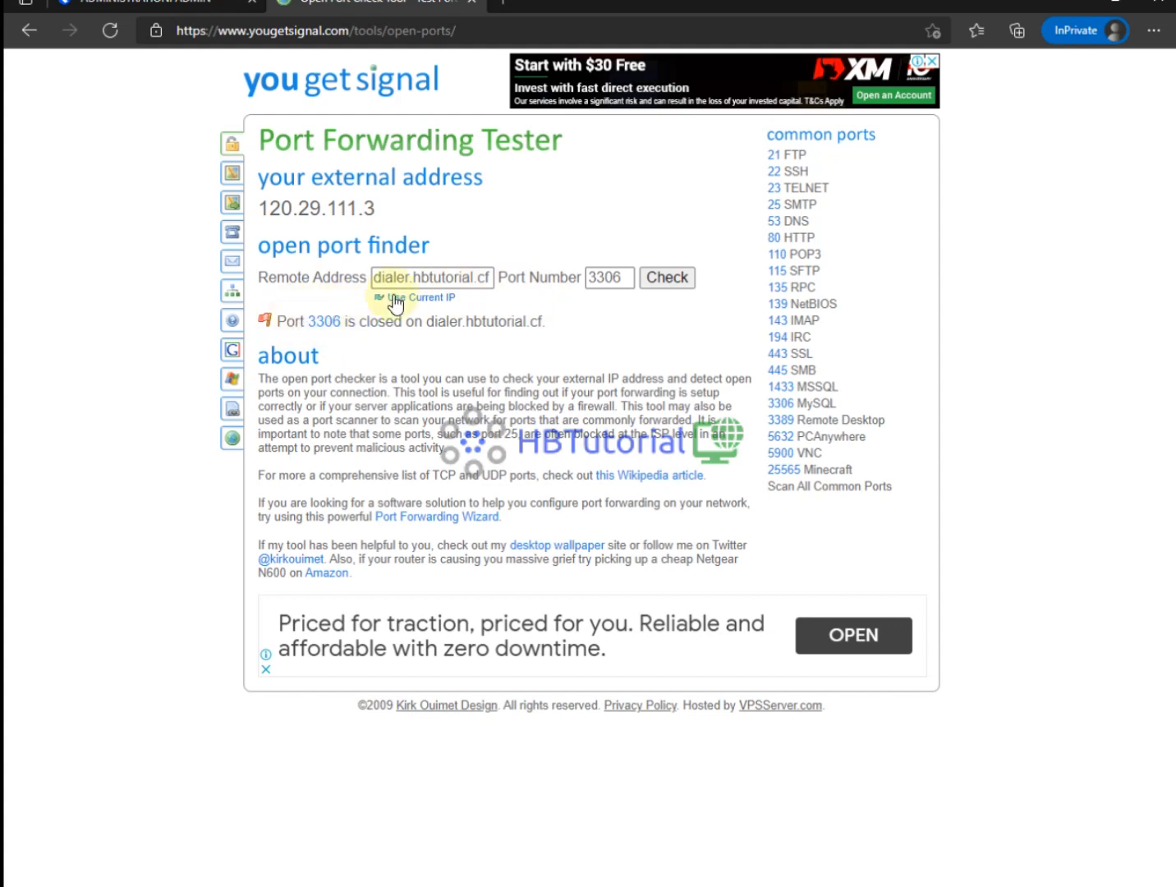
{"action": "left_click_drag", "start_coordinate": [629, 277], "coordinate": [580, 272]}
{"action": "left_click_drag", "start_coordinate": [624, 321], "coordinate": [588, 248]}
{"action": "left_click", "coordinate": [596, 285]}
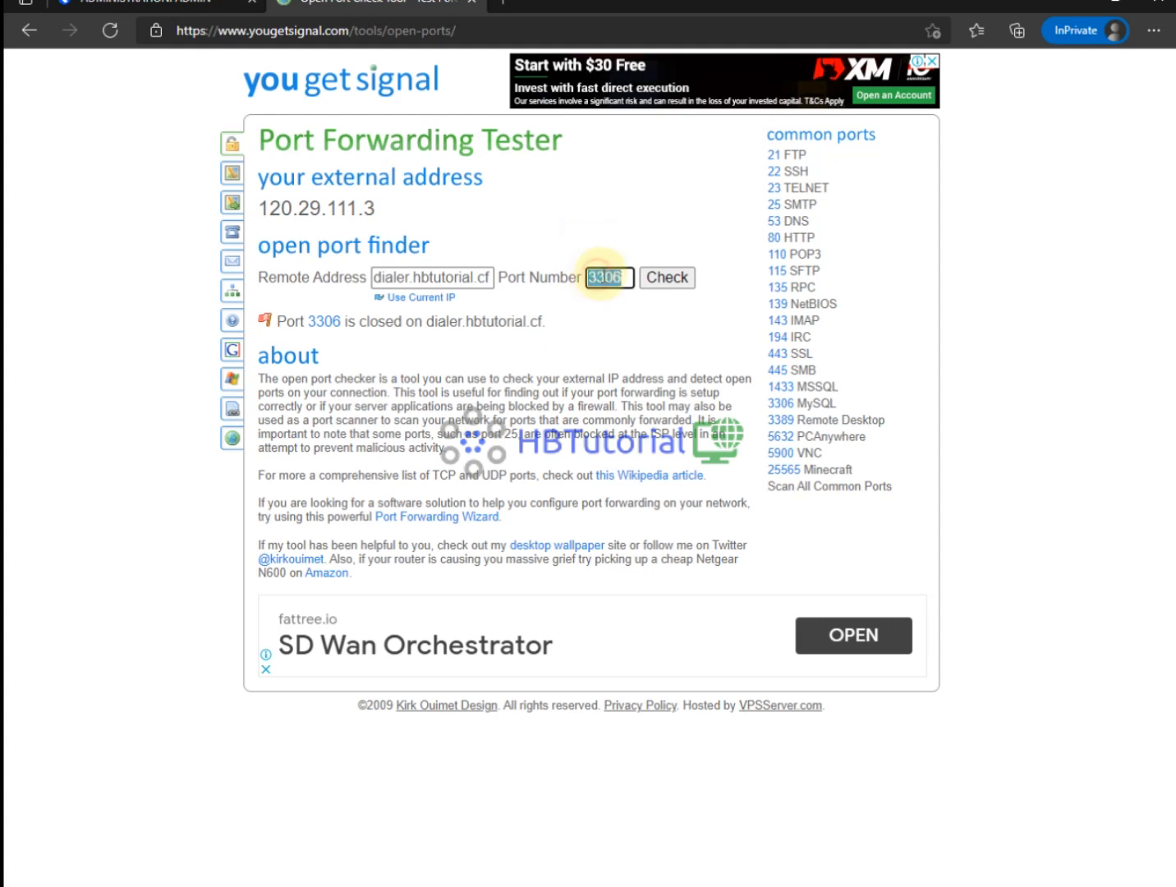
{"action": "double_click", "coordinate": [622, 279]}
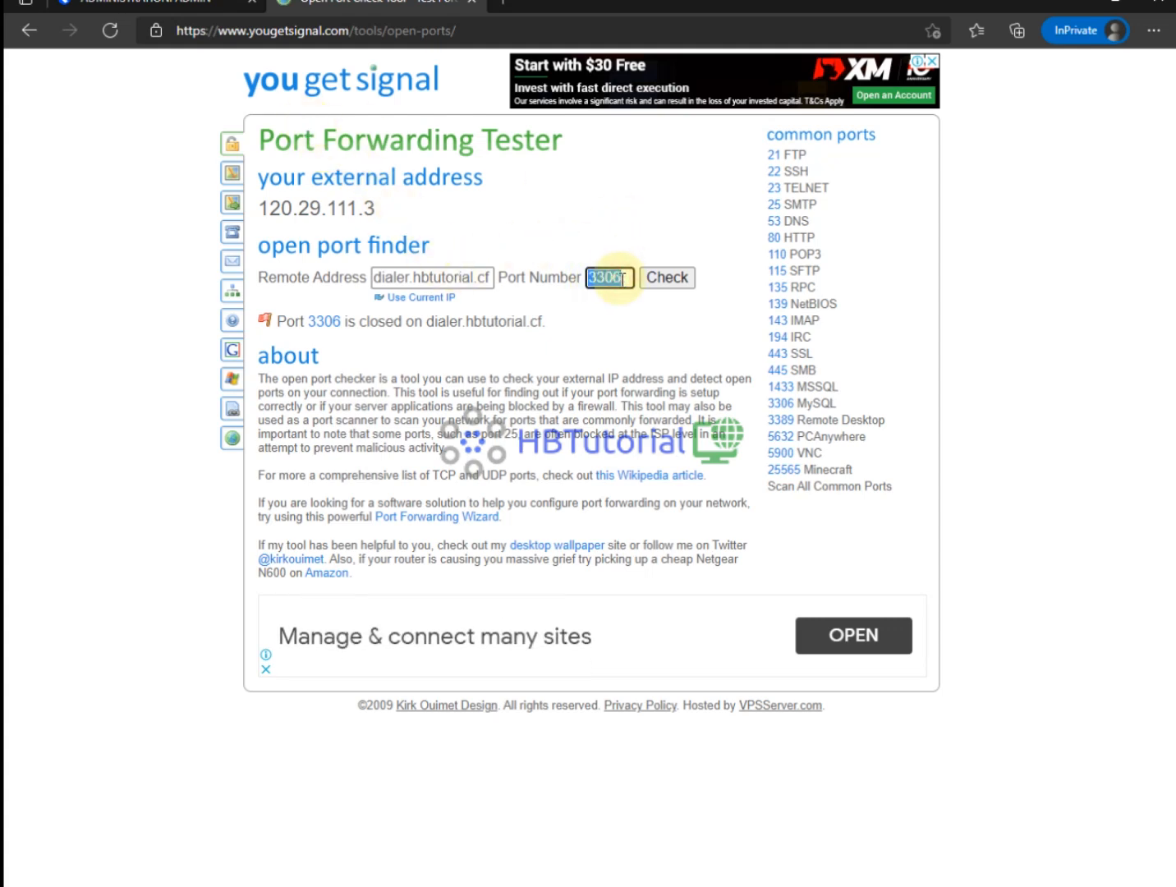
{"action": "left_click", "coordinate": [596, 314]}
{"action": "double_click", "coordinate": [613, 279]}
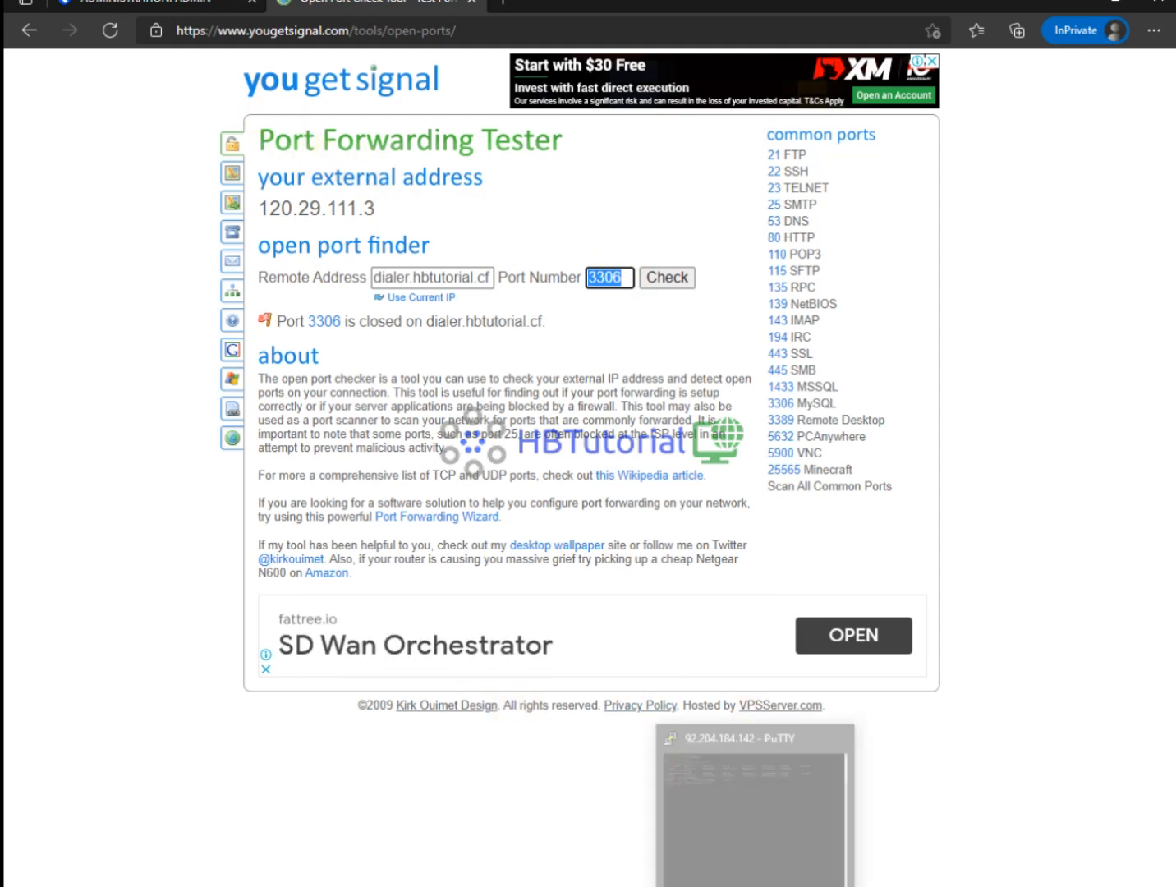
Dismiss the connection error, restart the PuTTY session and log in as root.
{"action": "left_click", "coordinate": [755, 886]}
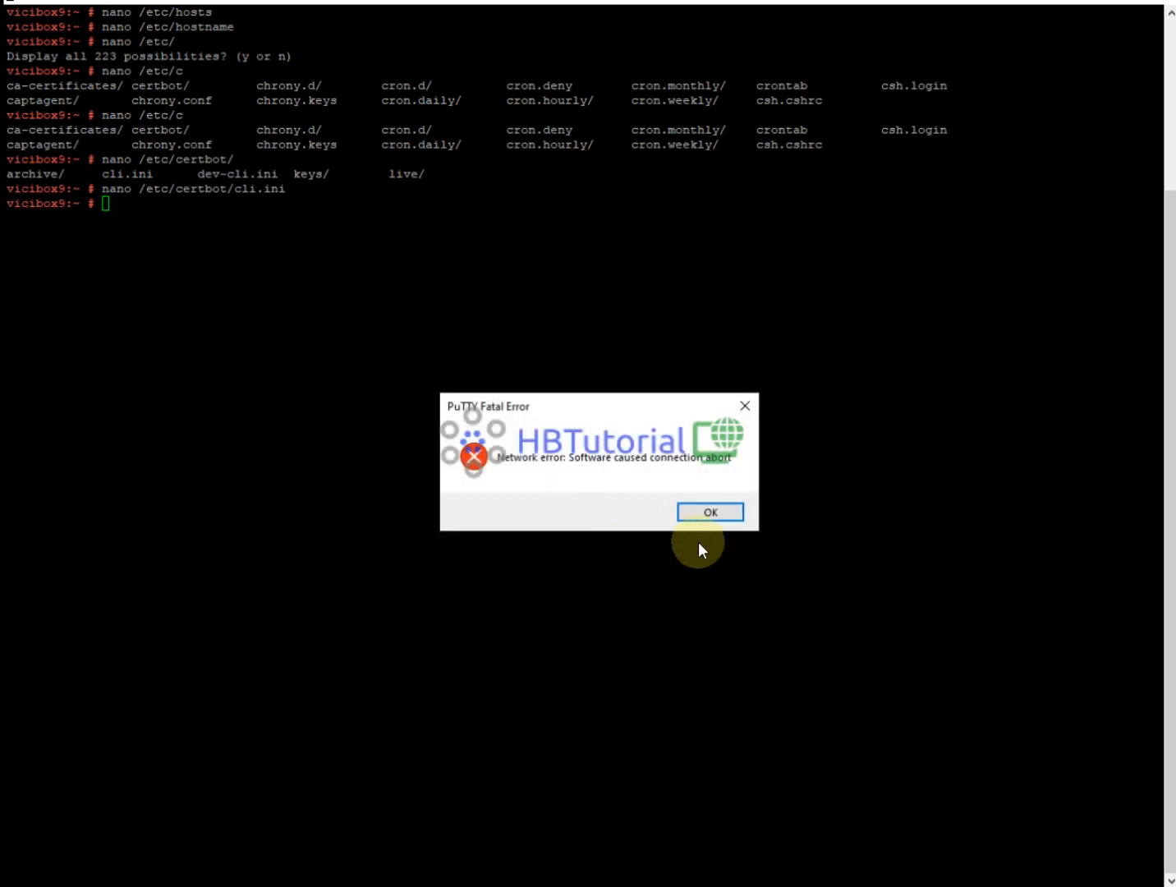
{"action": "left_click", "coordinate": [712, 513]}
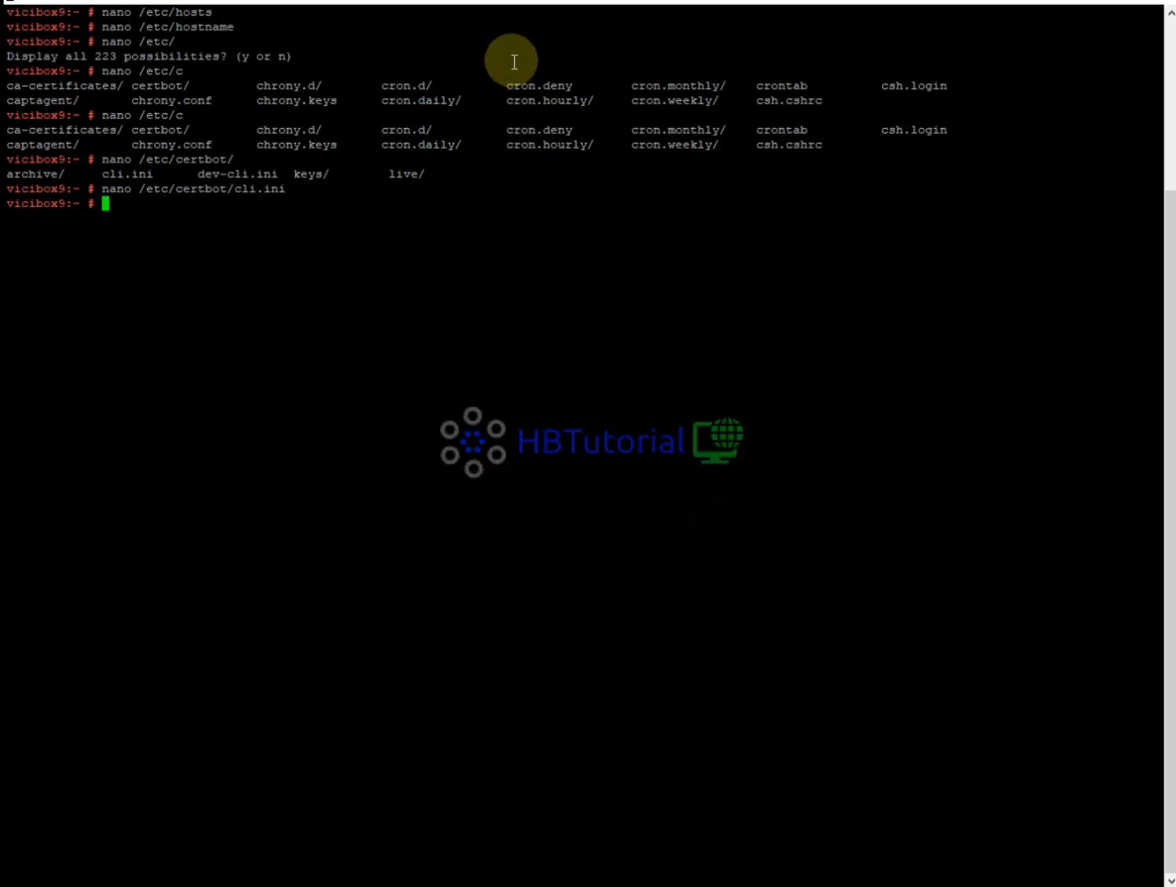
{"action": "right_click", "coordinate": [504, 8]}
{"action": "left_click", "coordinate": [549, 197]}
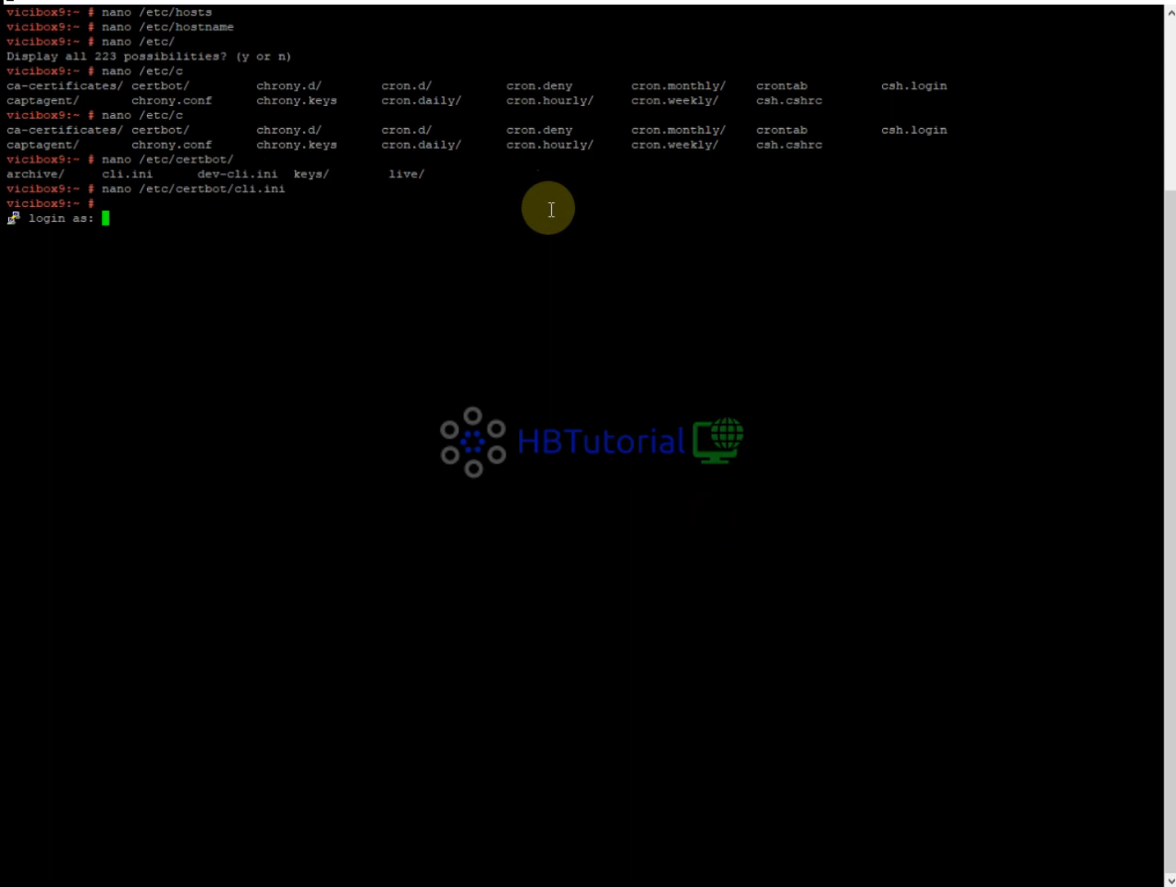
{"action": "type", "text": "root"}
{"action": "key", "text": "Return"}
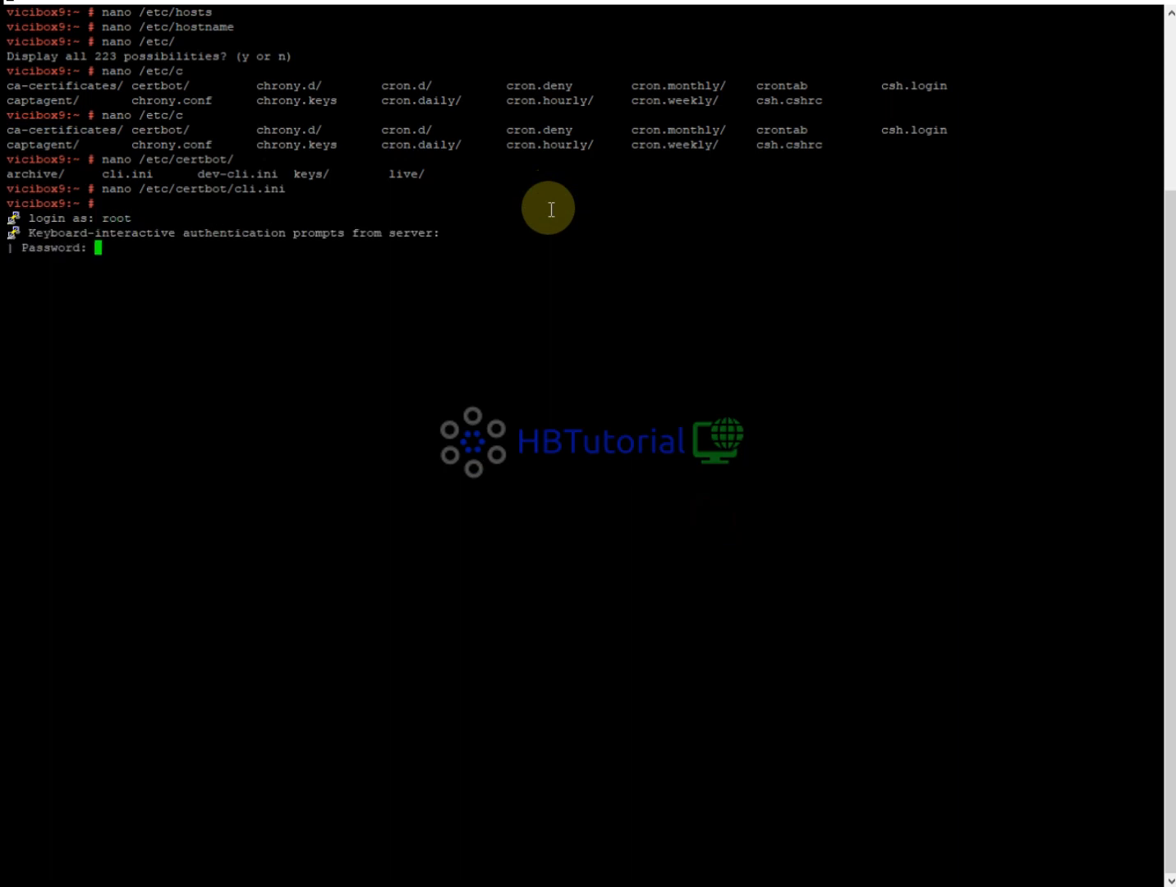
{"action": "key", "text": "Return"}
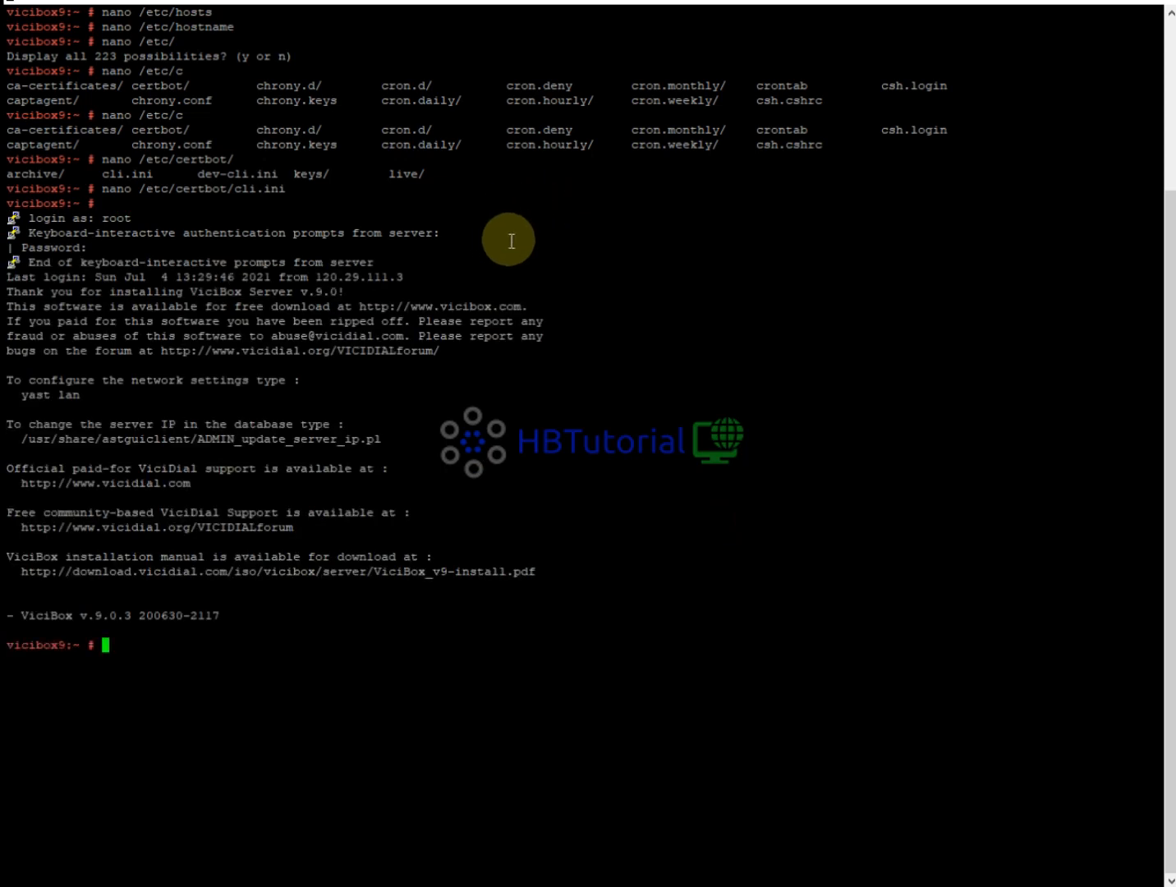
Clear the screen and paste the earlier nano /etc/certbot/cli.ini command at the prompt.
{"action": "type", "text": "clear"}
{"action": "key", "text": "Return"}
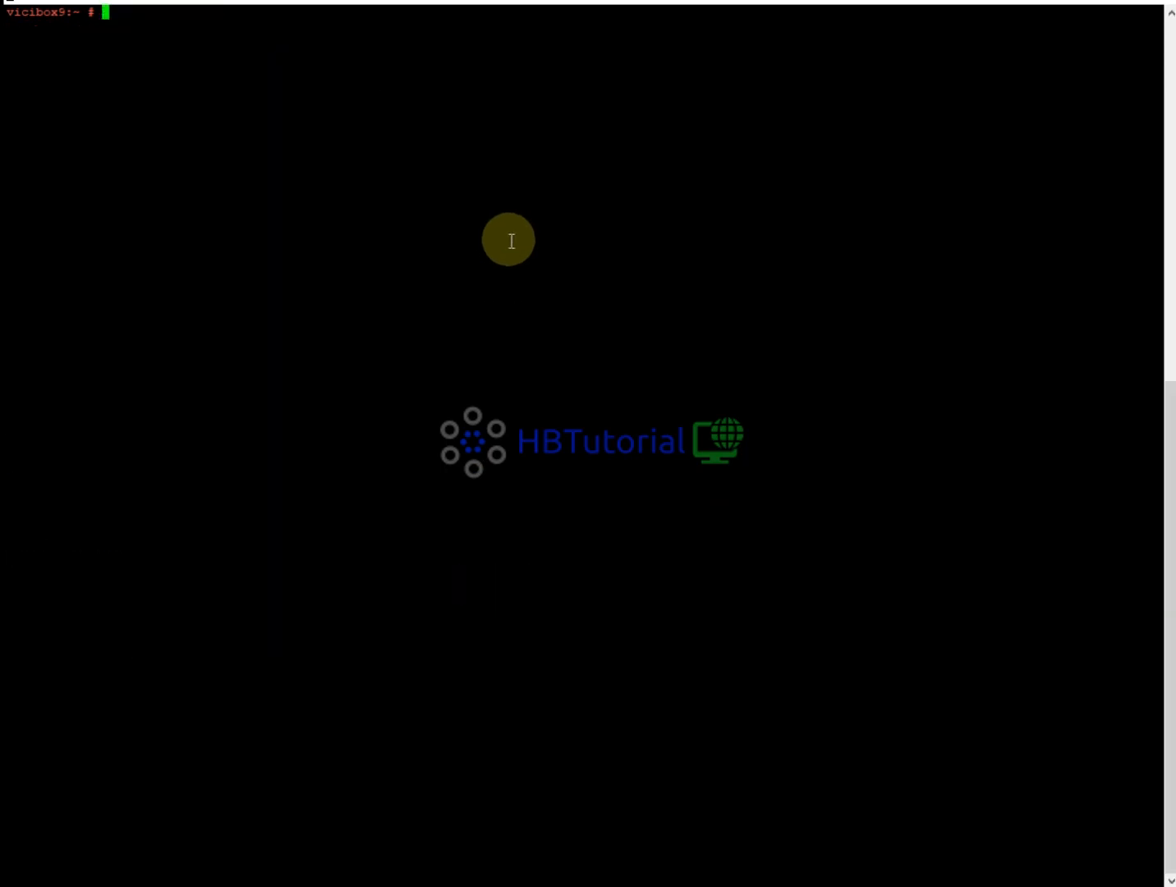
{"action": "scroll", "coordinate": [420, 257], "scroll_direction": "up", "scroll_amount": 10}
{"action": "scroll", "coordinate": [419, 258], "scroll_direction": "up", "scroll_amount": 5}
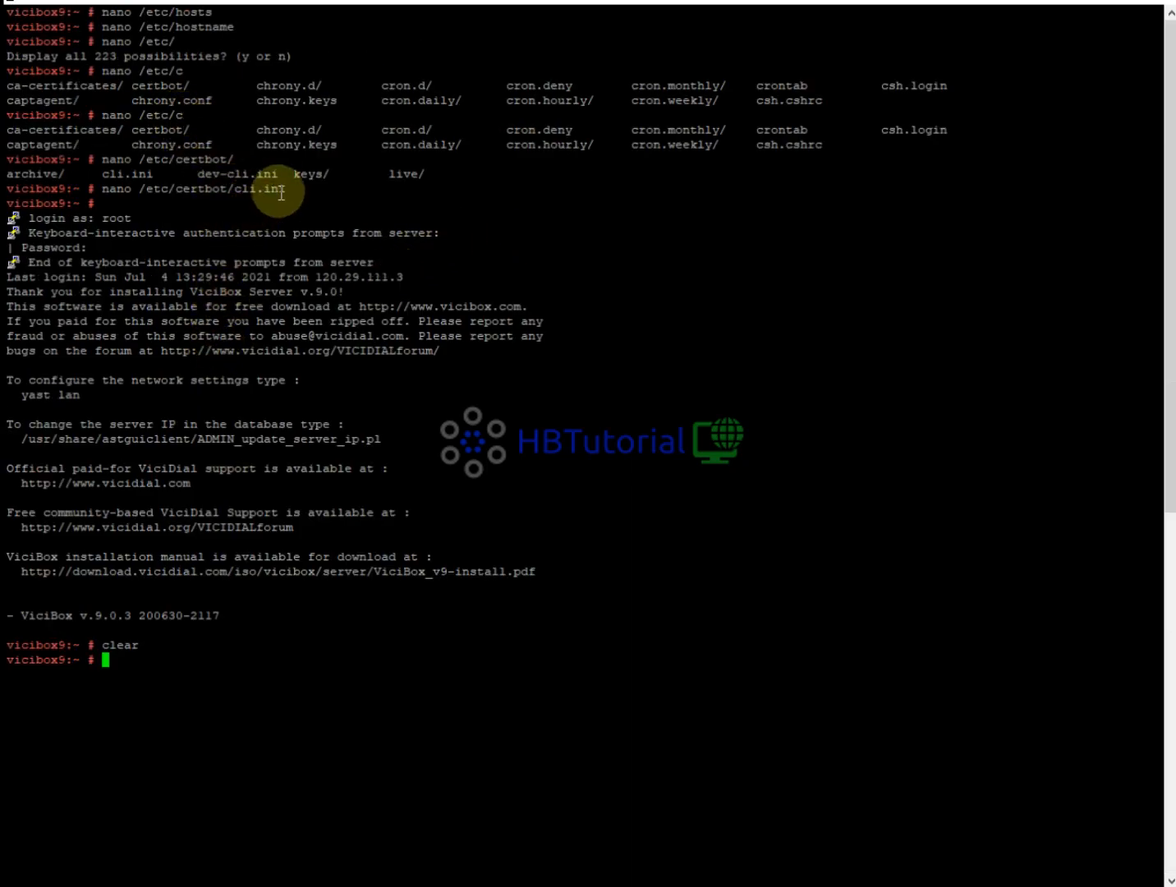
{"action": "left_click_drag", "start_coordinate": [287, 188], "coordinate": [158, 191]}
{"action": "left_click", "coordinate": [164, 193]}
{"action": "left_click_drag", "start_coordinate": [286, 189], "coordinate": [101, 189]}
{"action": "right_click", "coordinate": [107, 191]}
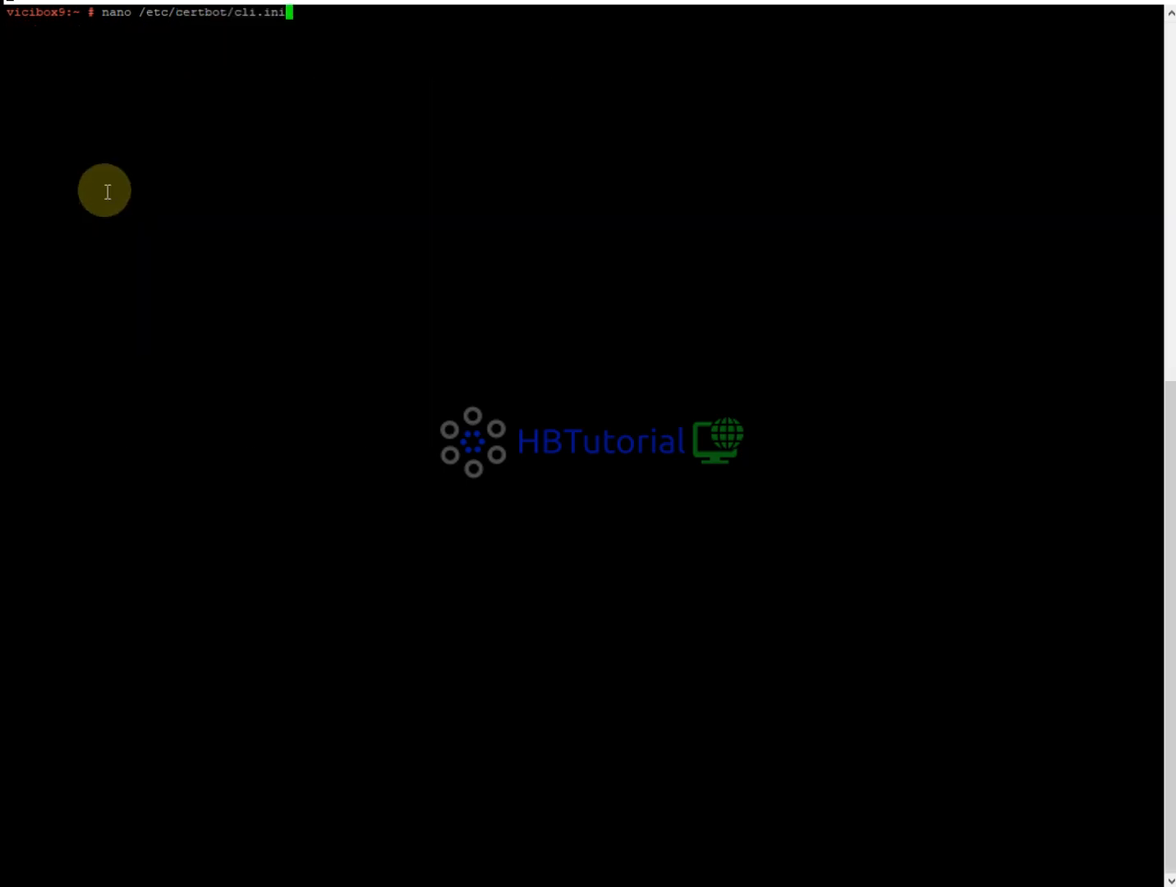
Open /etc/certbot/cli.ini in nano, review the staging and production server lines, and exit.
{"action": "key", "text": "Return"}
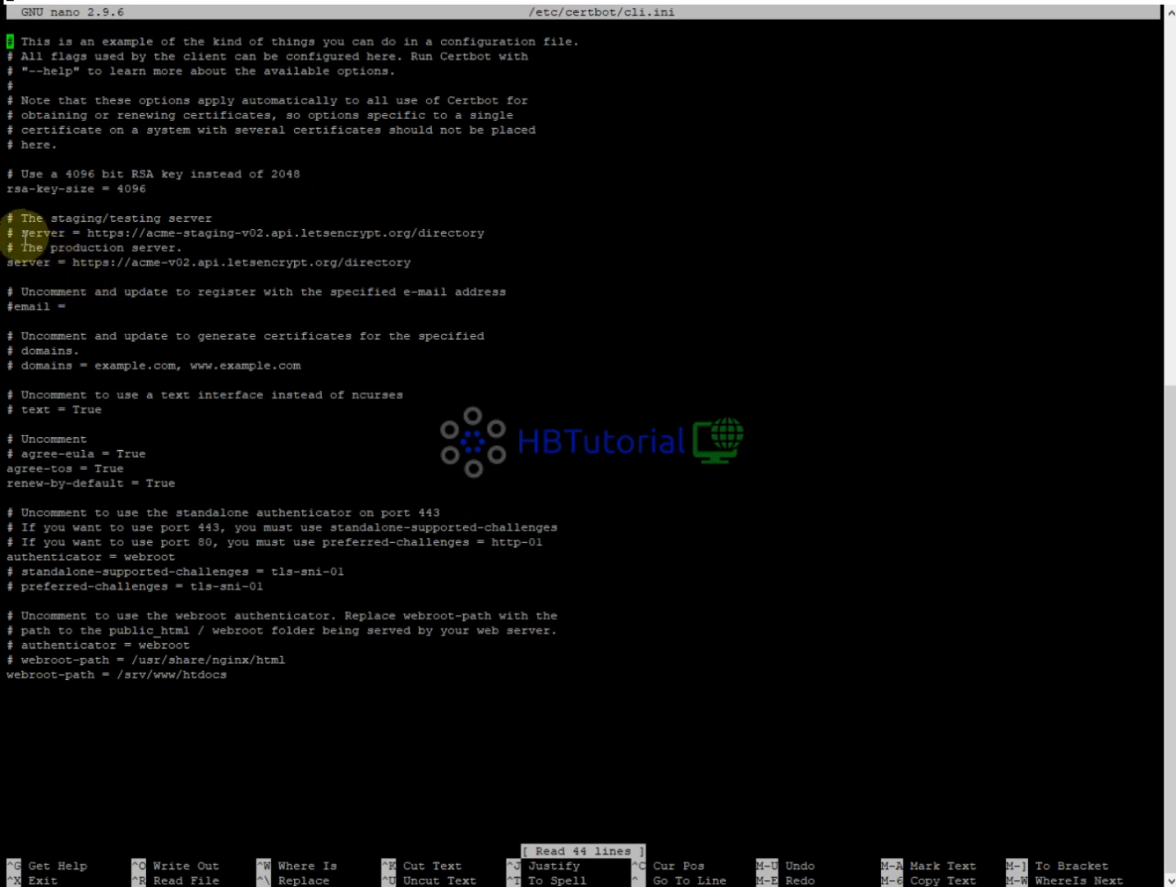
{"action": "left_click_drag", "start_coordinate": [7, 233], "coordinate": [483, 233]}
{"action": "left_click_drag", "start_coordinate": [8, 262], "coordinate": [424, 264]}
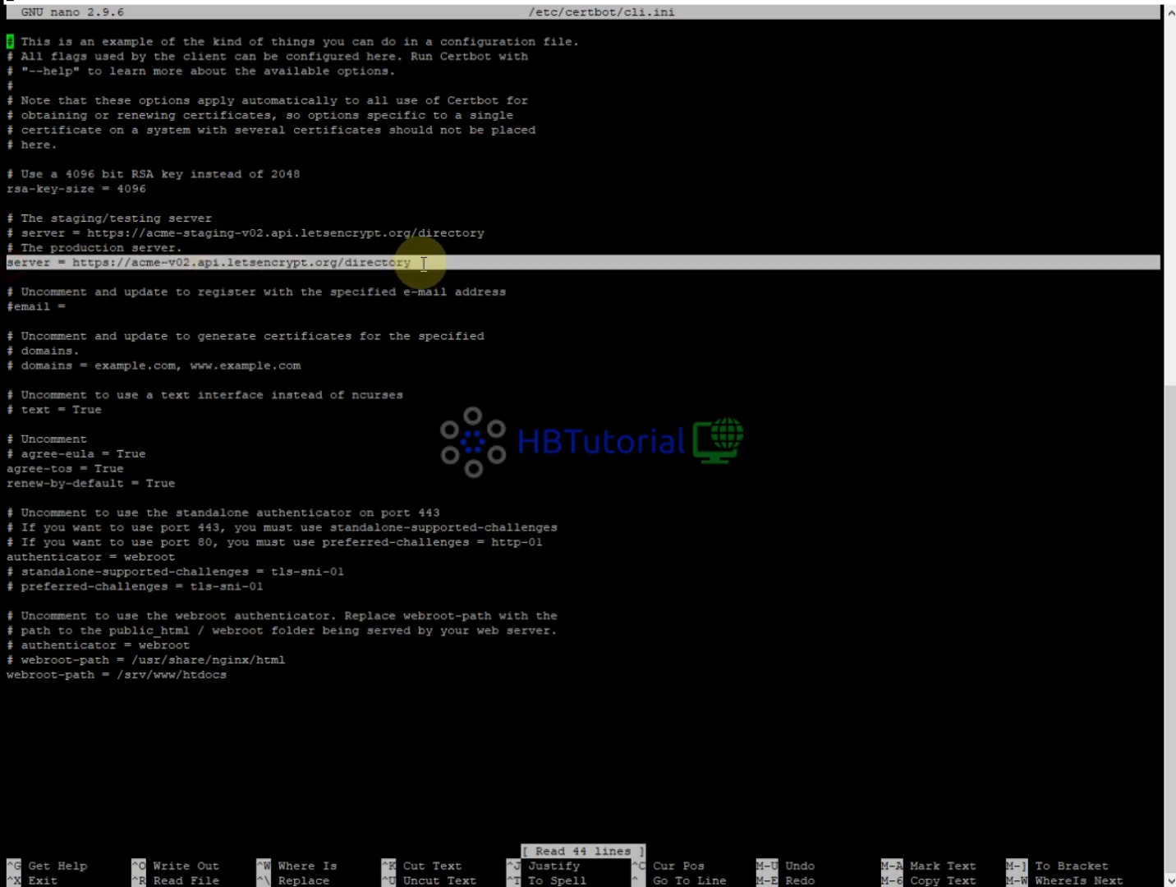
{"action": "left_click", "coordinate": [353, 262]}
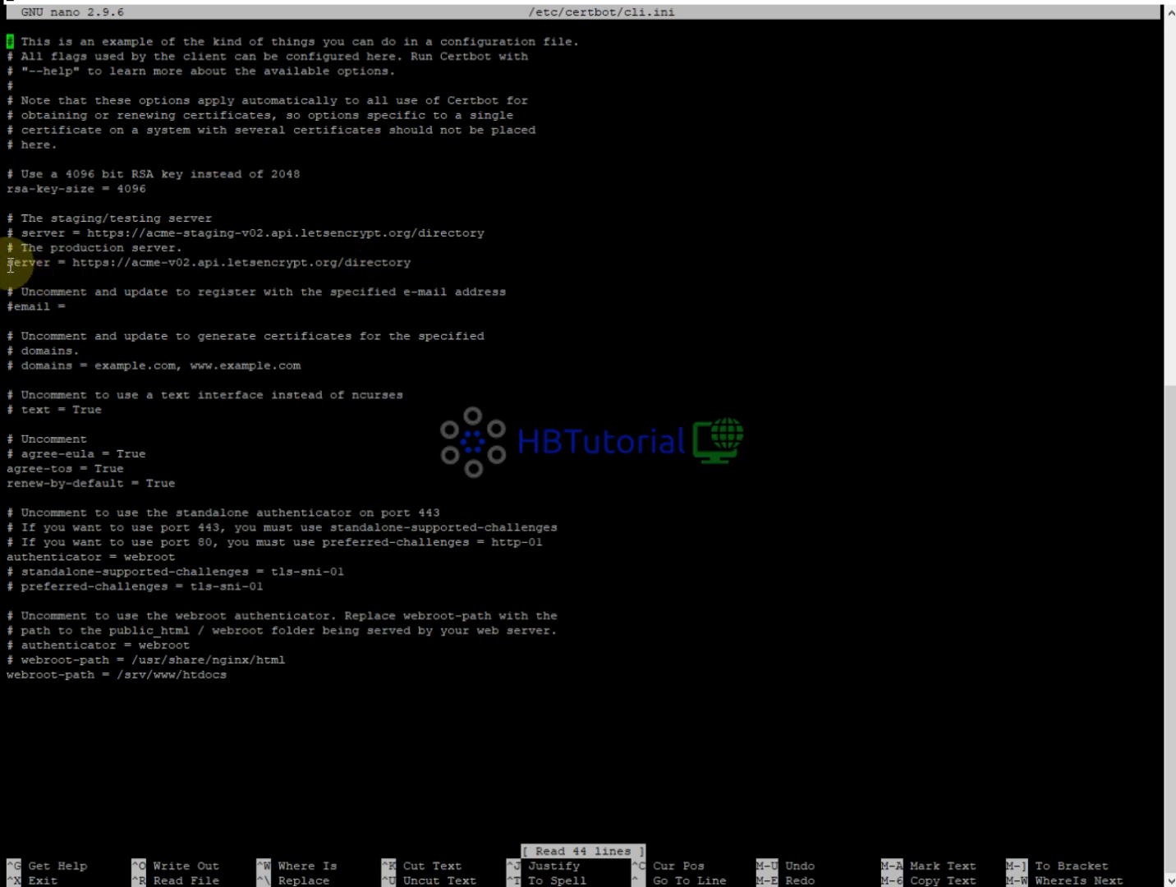
{"action": "key", "text": "ctrl+x"}
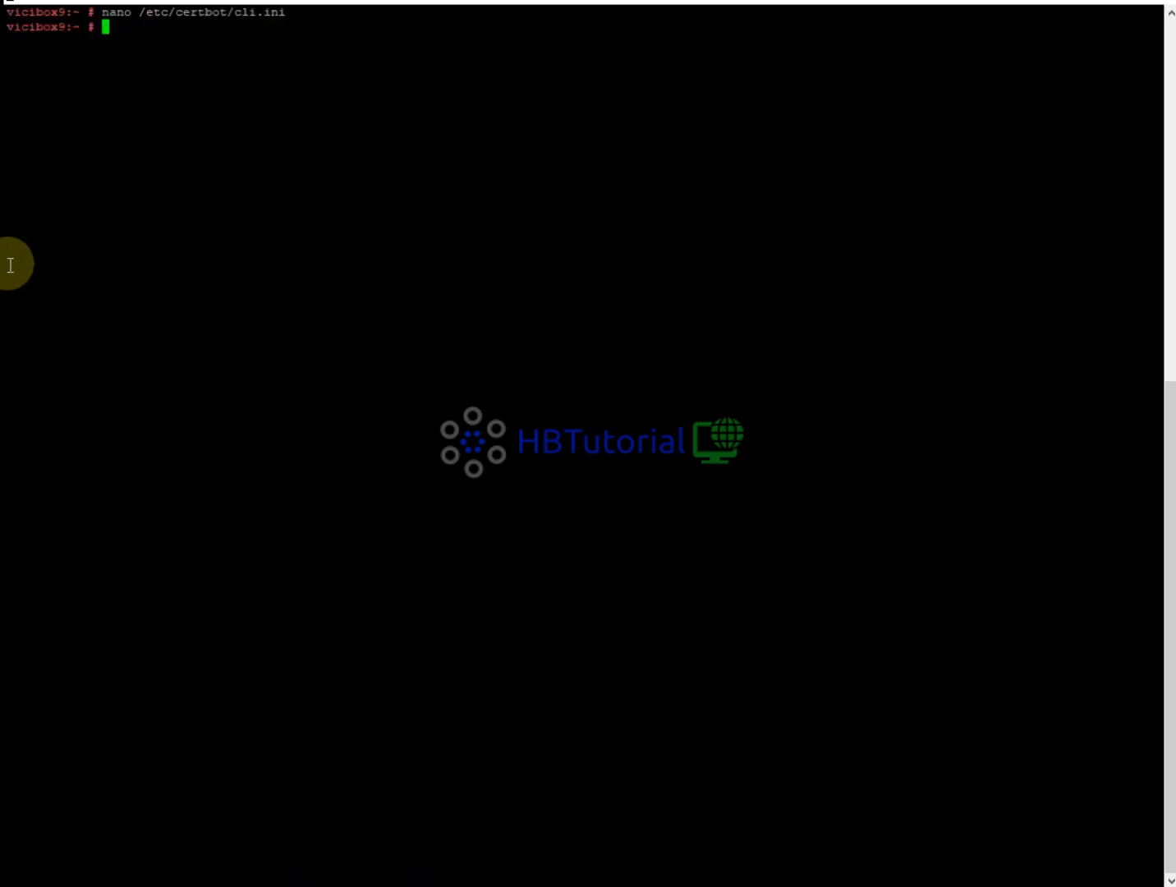
Run vicibox-certbot and enter the contact e-mail address.
{"action": "type", "text": "vicib"}
{"action": "key", "text": "Tab"}
{"action": "type", "text": "ce"}
{"action": "key", "text": "Tab"}
{"action": "key", "text": "Return"}
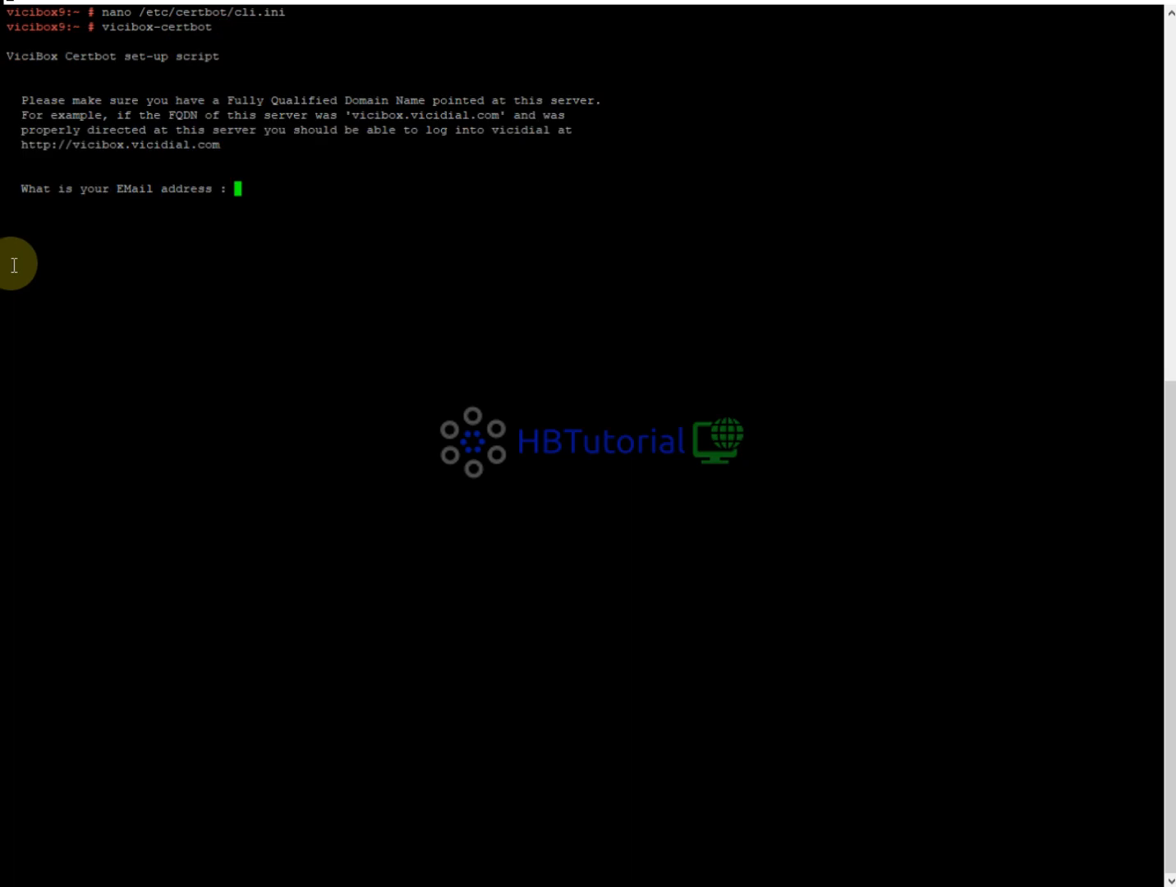
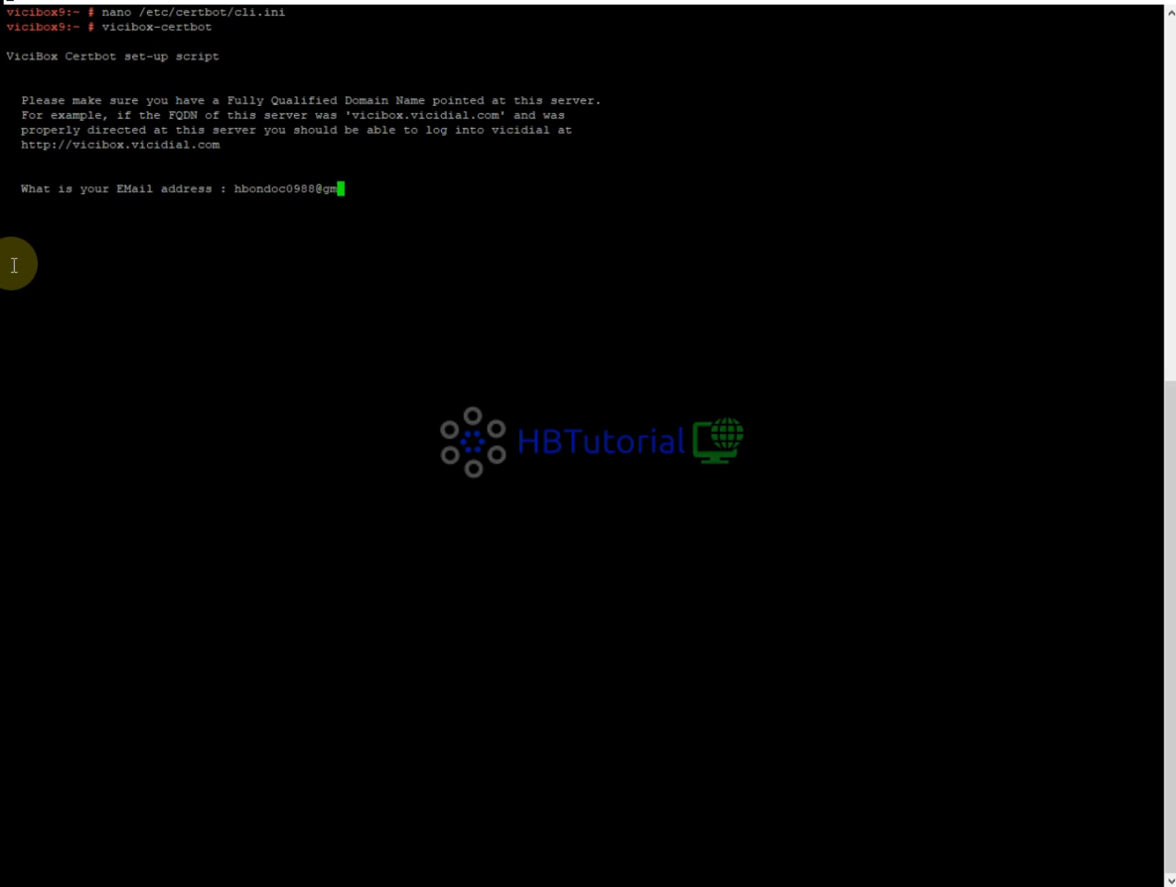
{"action": "key", "text": "Return"}
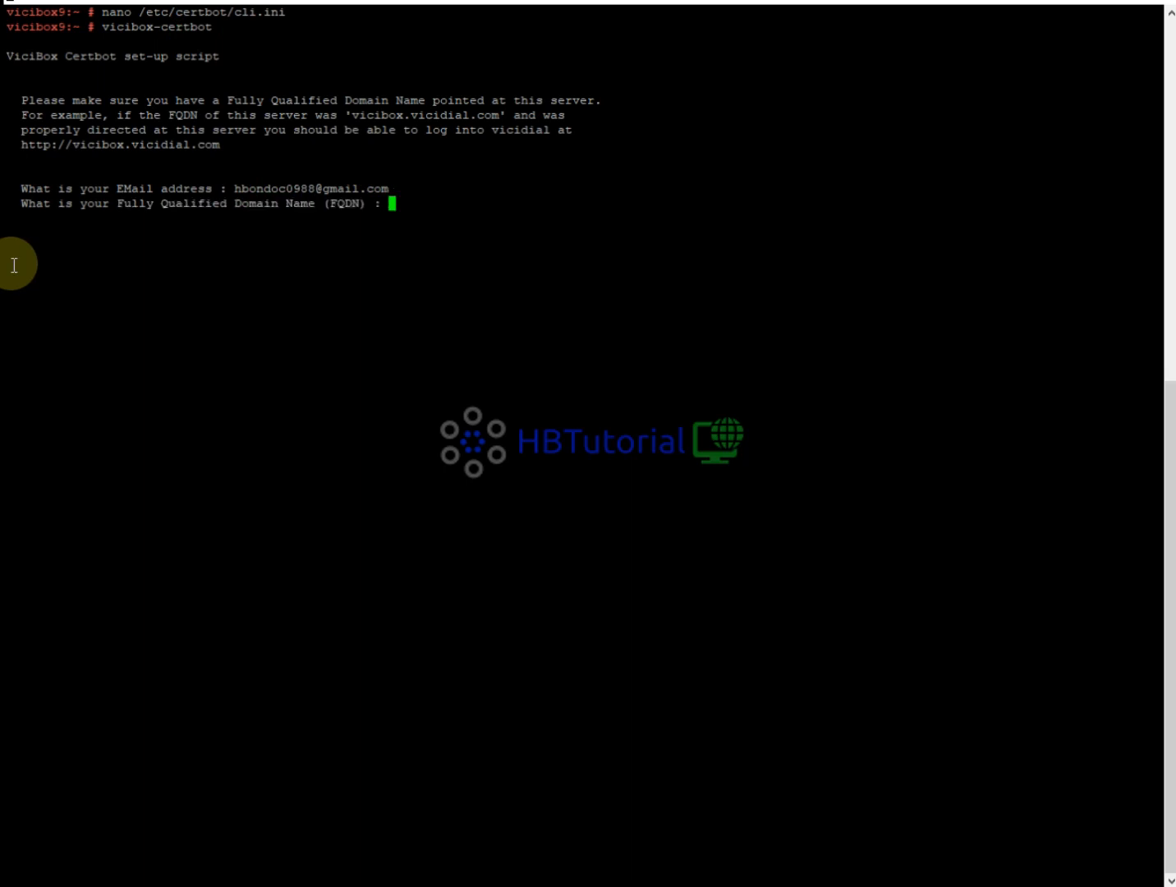
Copy dialer.hbtutorial.cf from Notepad and submit it as the FQDN.
{"action": "left_click_drag", "start_coordinate": [43, 203], "coordinate": [285, 203]}
{"action": "key", "text": "alt+Tab"}
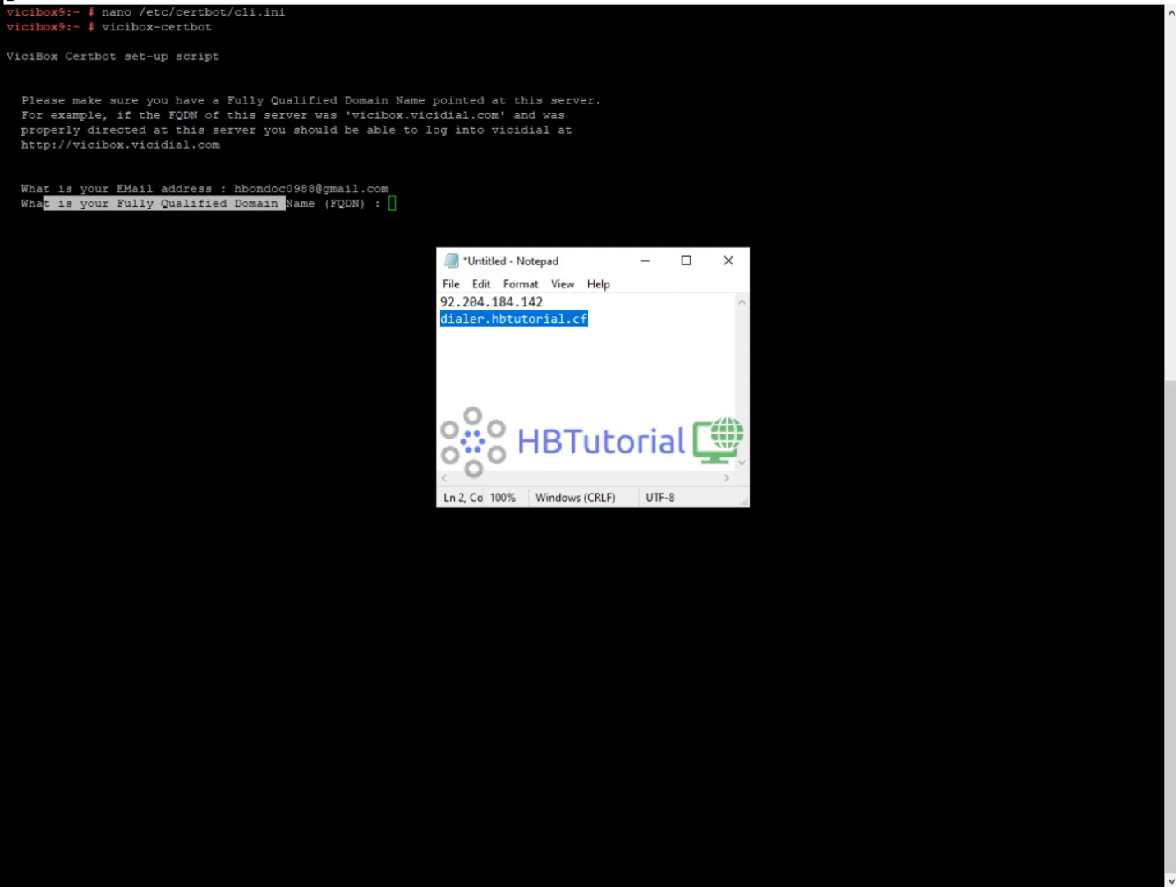
{"action": "left_click", "coordinate": [529, 349]}
{"action": "left_click_drag", "start_coordinate": [593, 331], "coordinate": [440, 319]}
{"action": "right_click", "coordinate": [460, 322]}
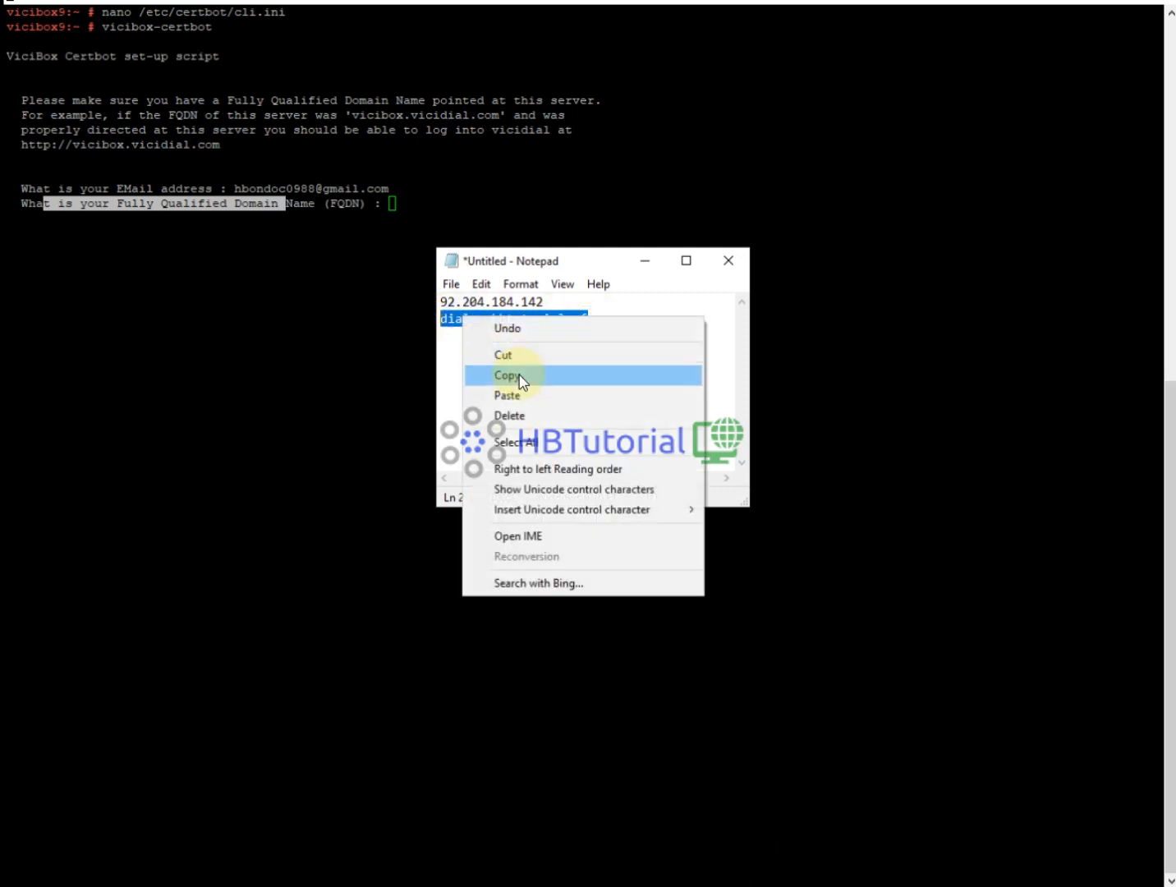
{"action": "left_click", "coordinate": [513, 376]}
{"action": "left_click", "coordinate": [428, 203]}
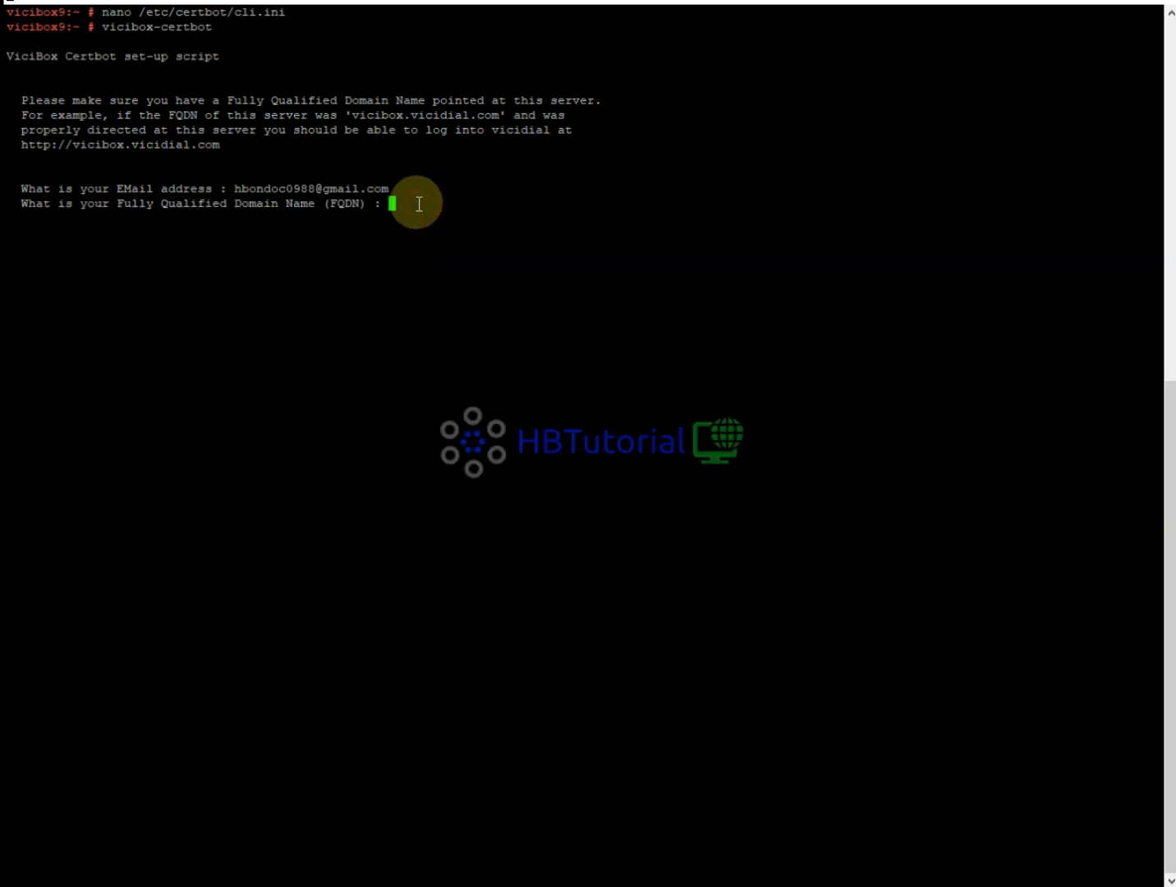
{"action": "right_click", "coordinate": [419, 204]}
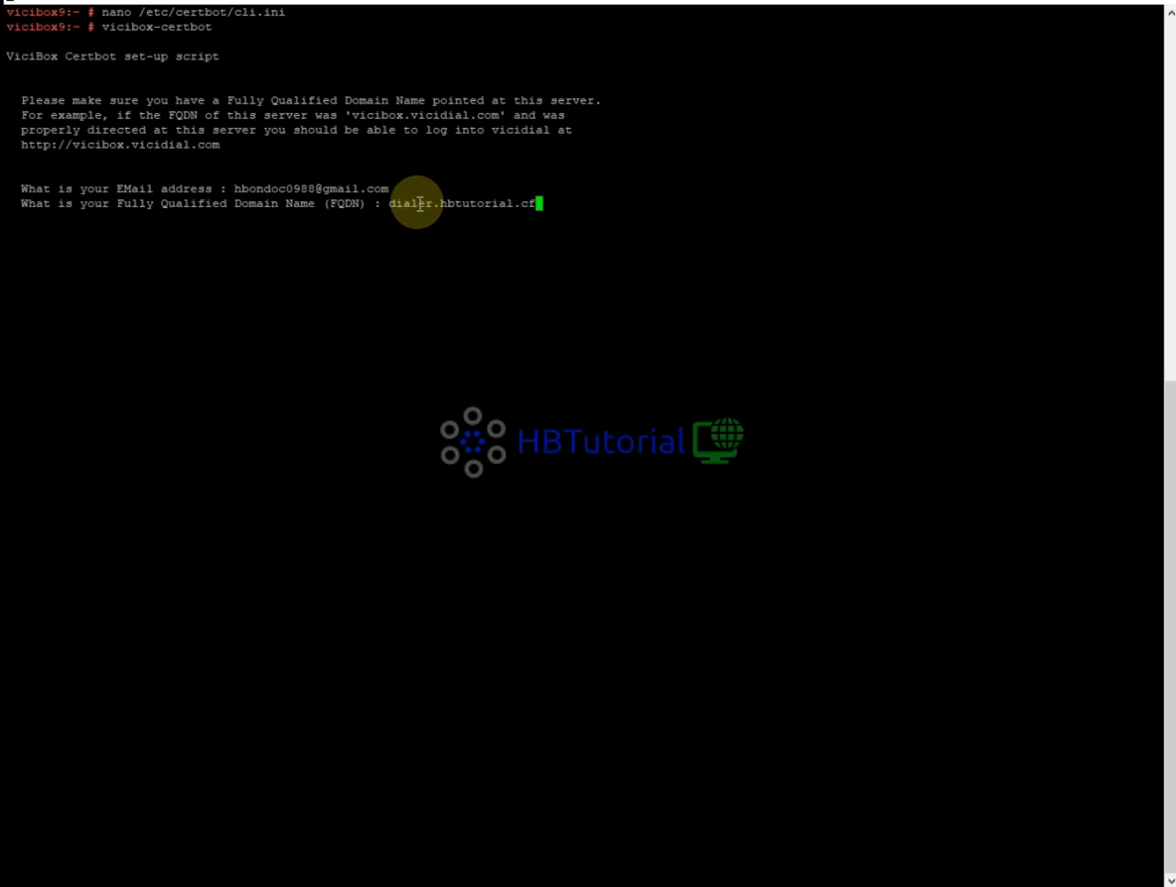
{"action": "key", "text": "Return"}
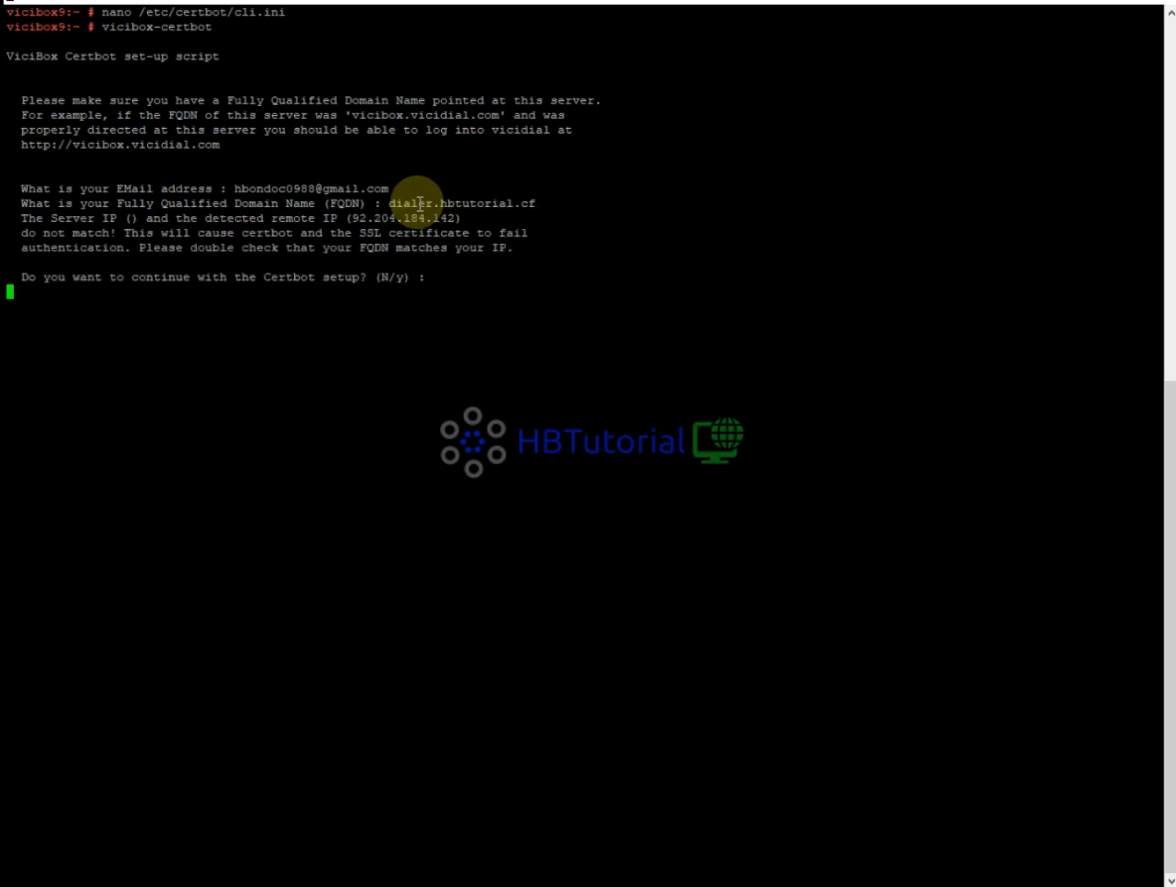
Continue past the IP mismatch, accept the settings, run certbot, and decline EFF e-mail sharing.
{"action": "type", "text": "y"}
{"action": "key", "text": "Return"}
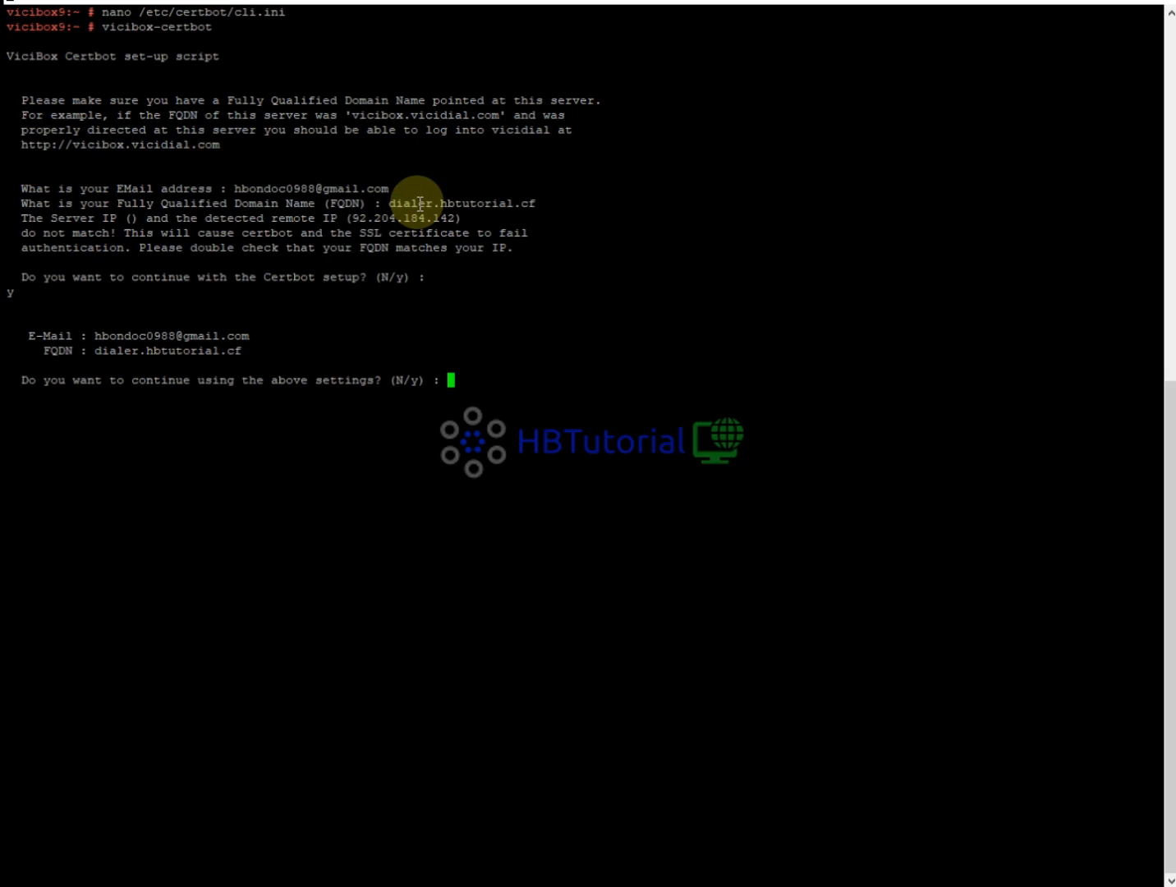
{"action": "type", "text": "y"}
{"action": "key", "text": "Return"}
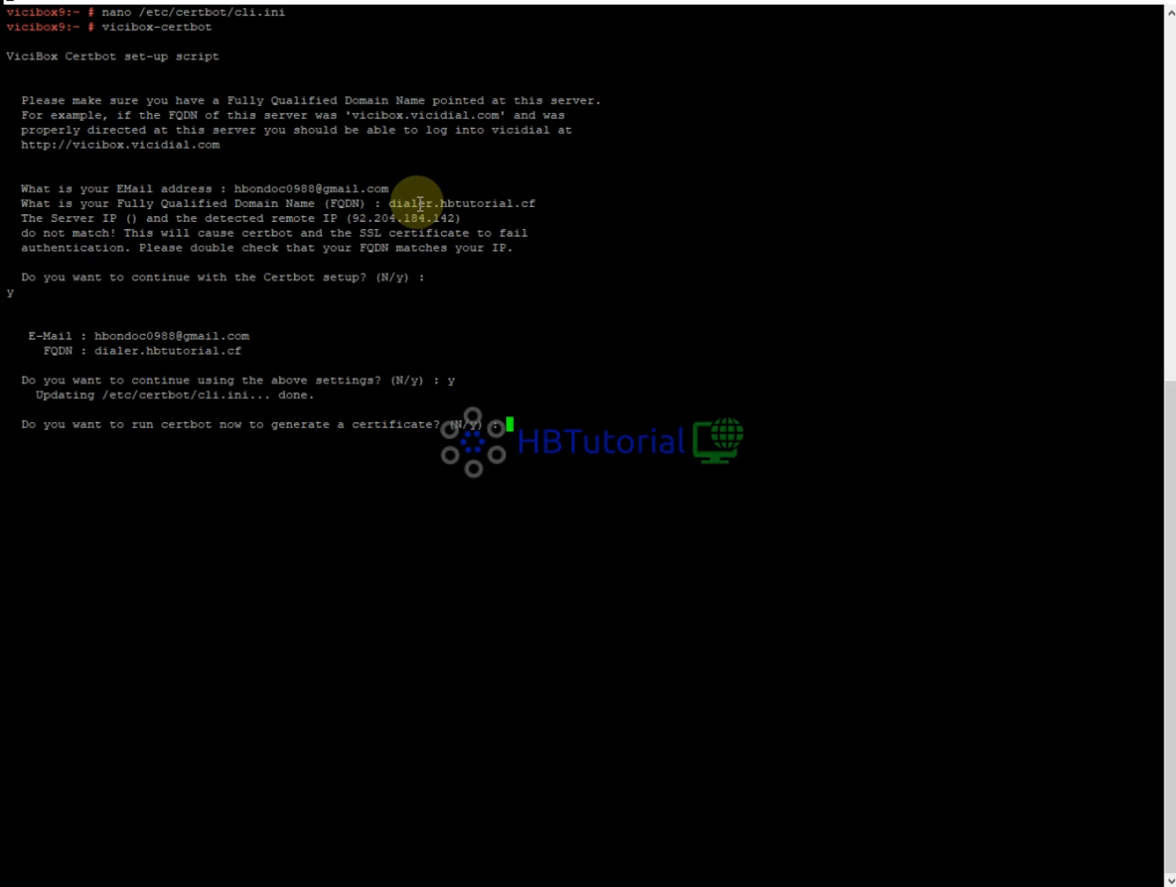
{"action": "type", "text": "y"}
{"action": "key", "text": "Return"}
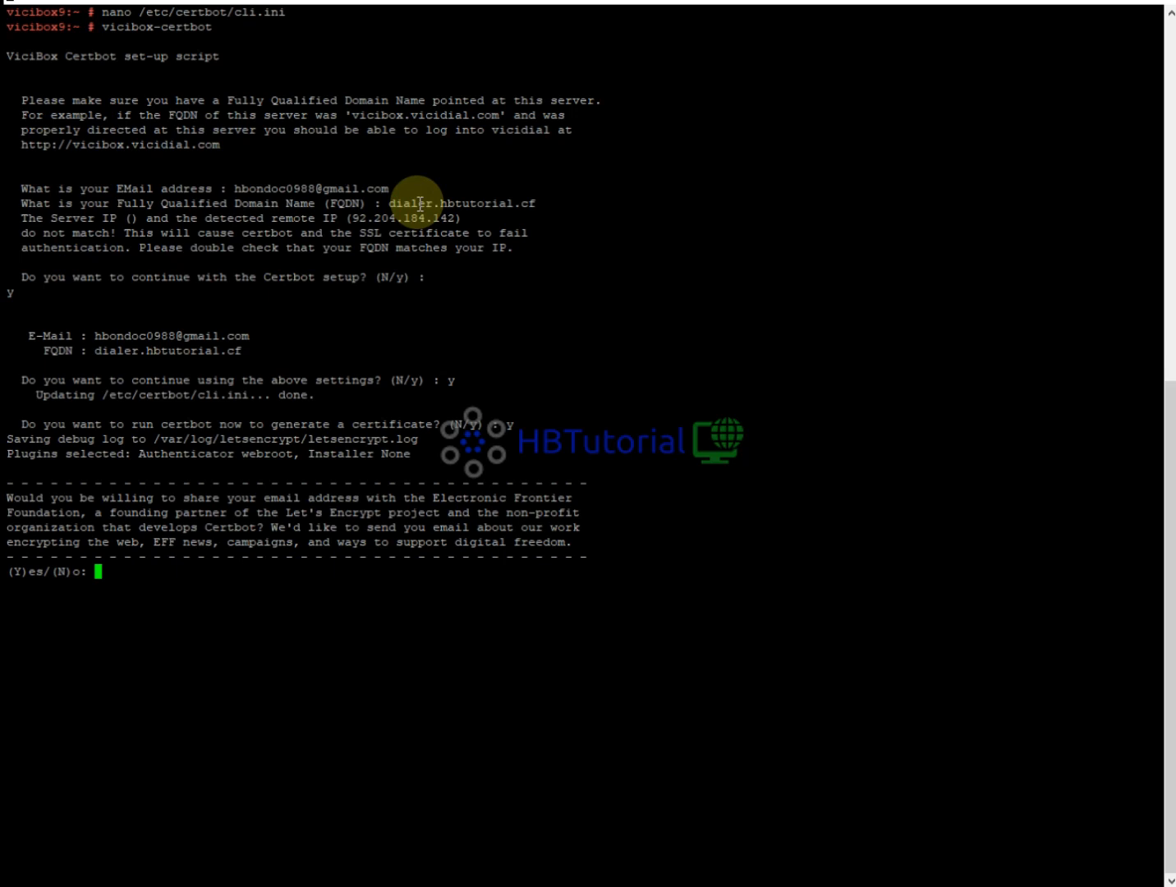
{"action": "type", "text": "n"}
{"action": "key", "text": "Return"}
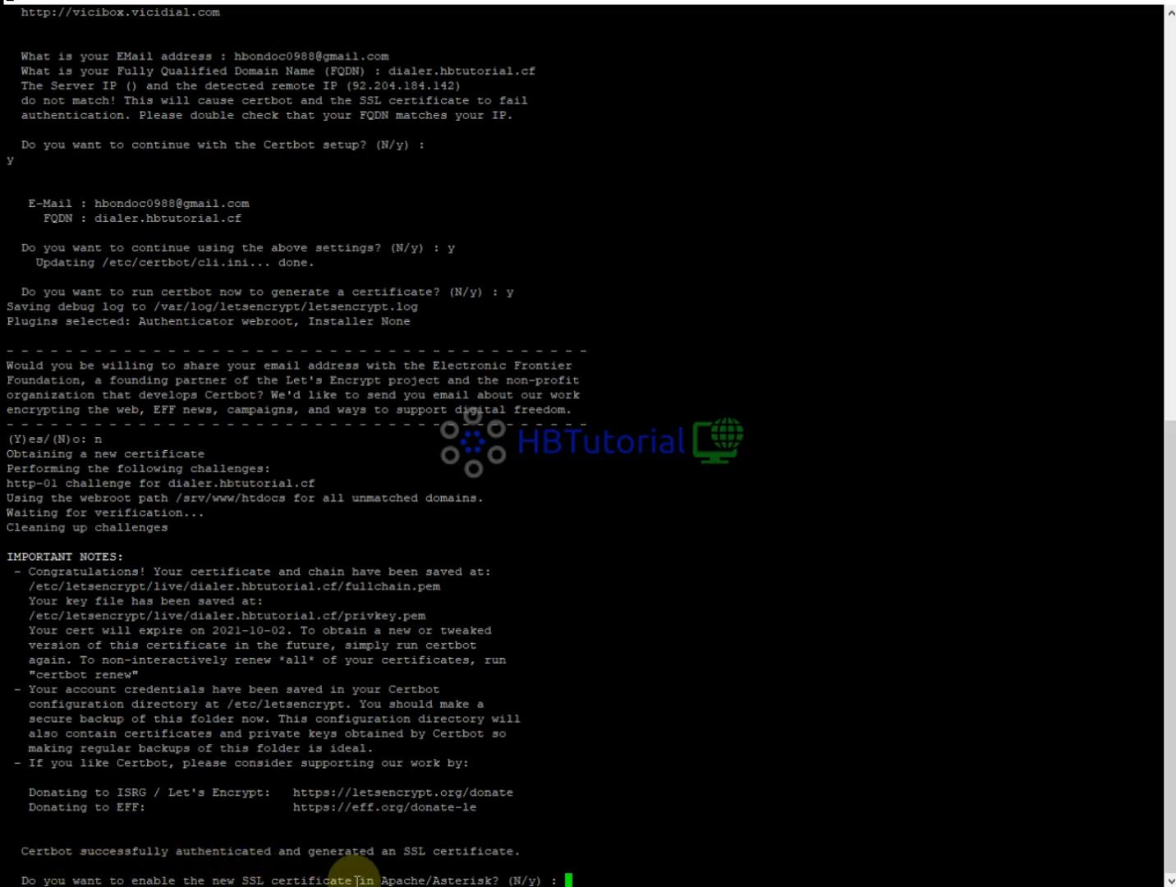
{"action": "left_click", "coordinate": [752, 733]}
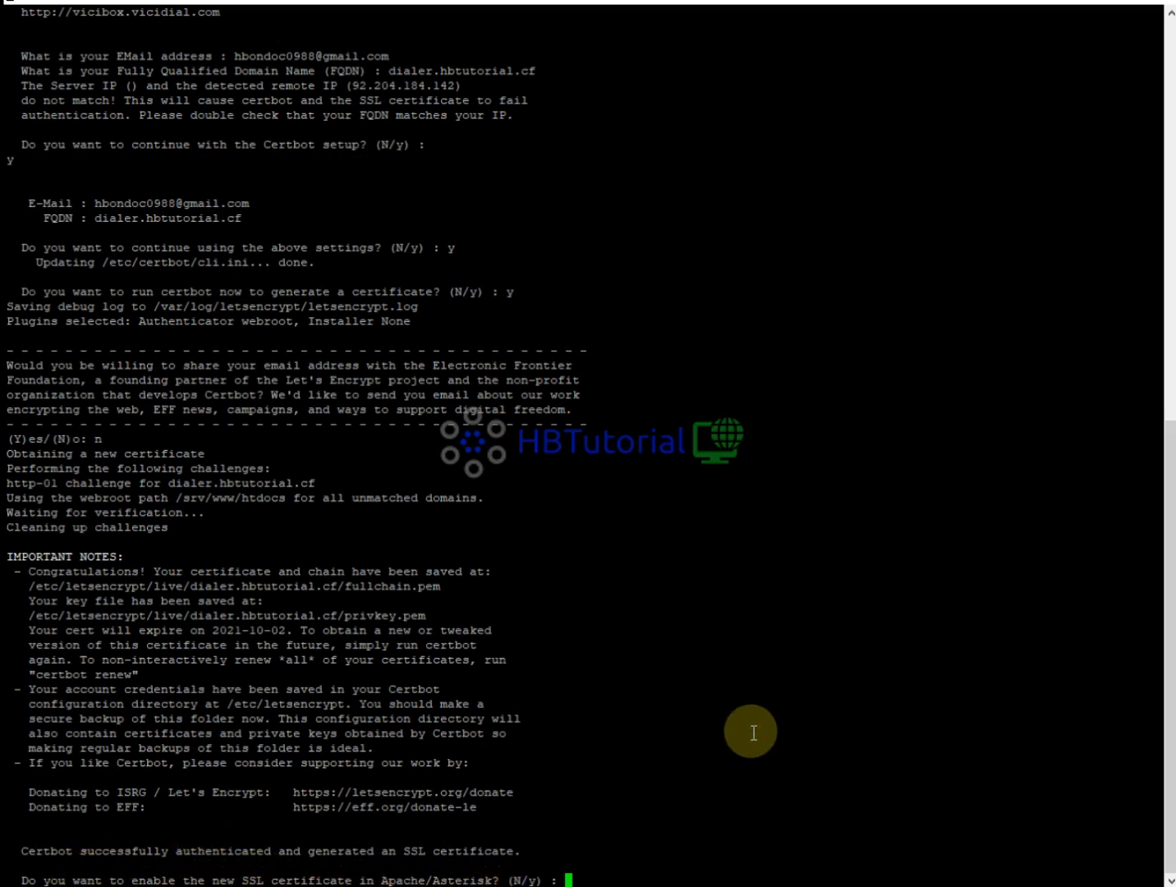
Answer y to enable the certificate in Apache and Asterisk and add crontab renewal.
{"action": "type", "text": "y"}
{"action": "key", "text": "Return"}
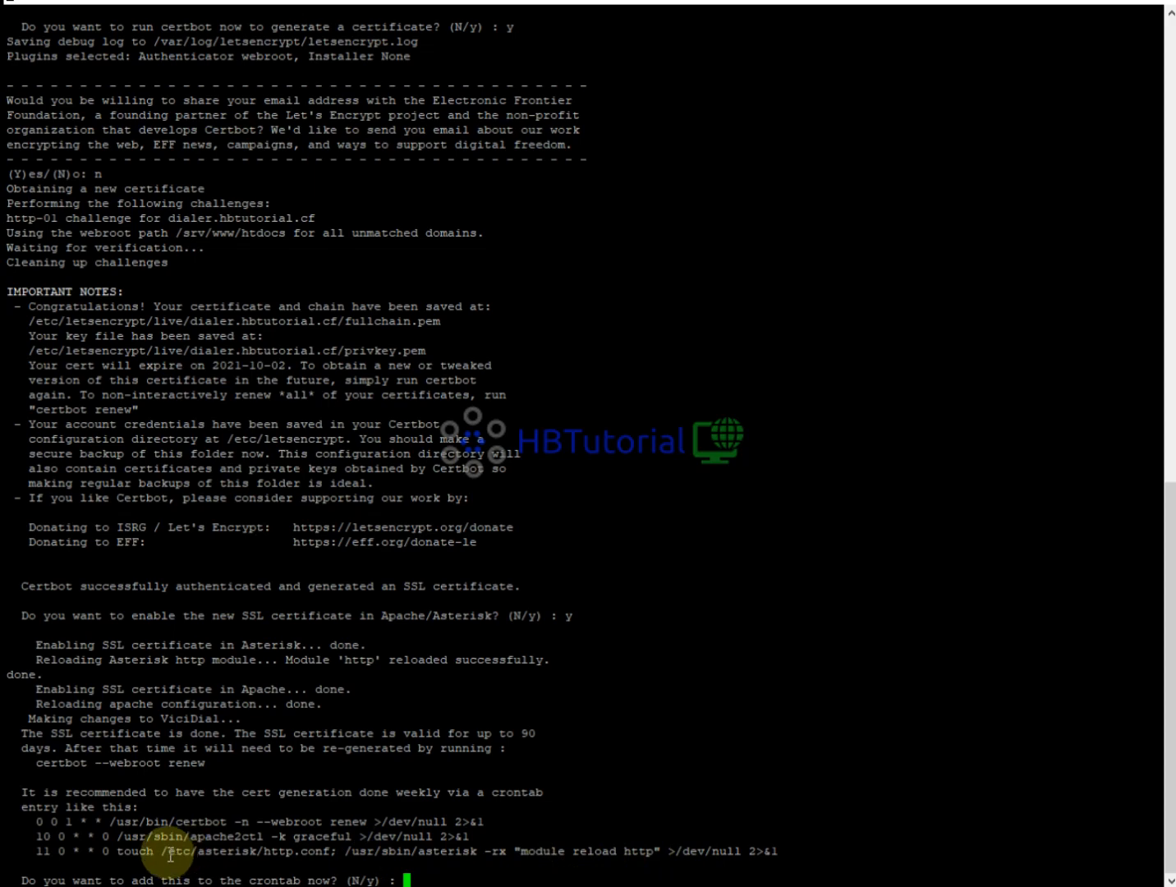
{"action": "type", "text": "y"}
{"action": "key", "text": "Return"}
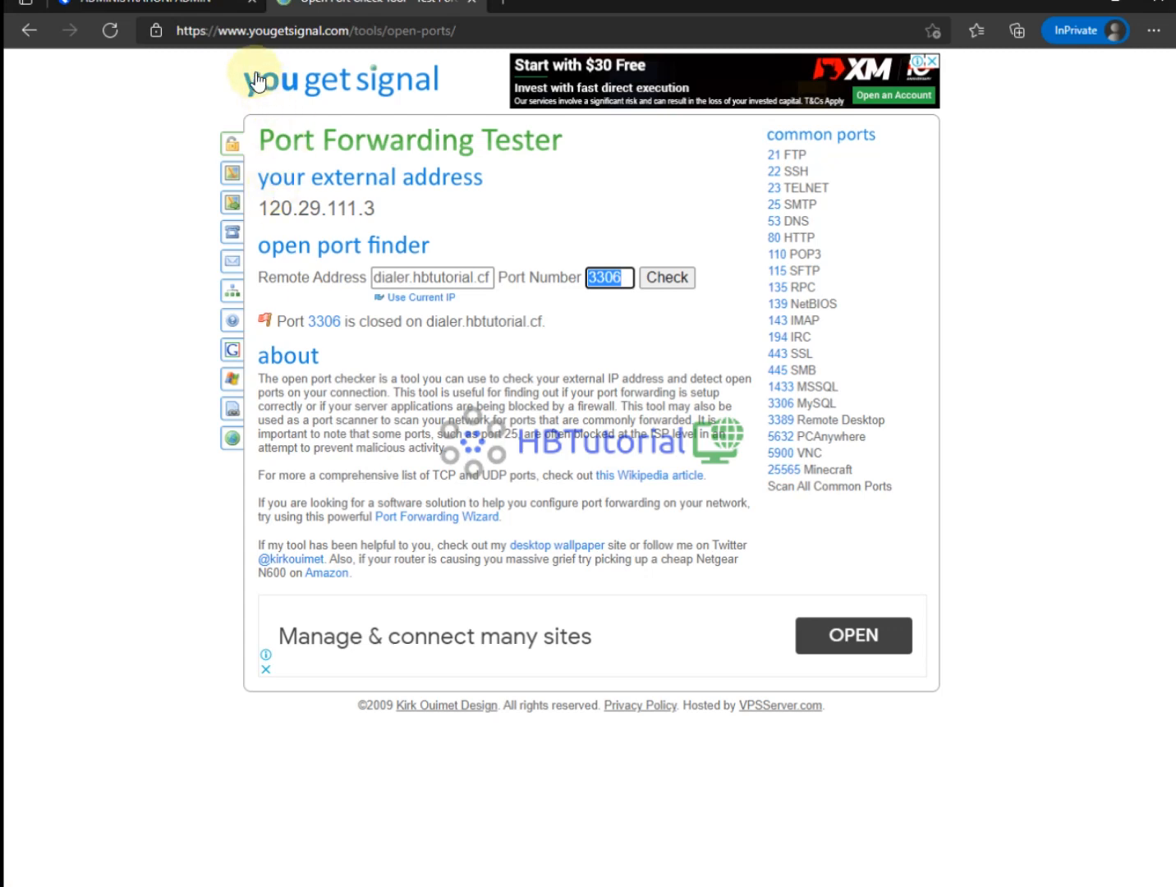
{"action": "left_click", "coordinate": [197, 10]}
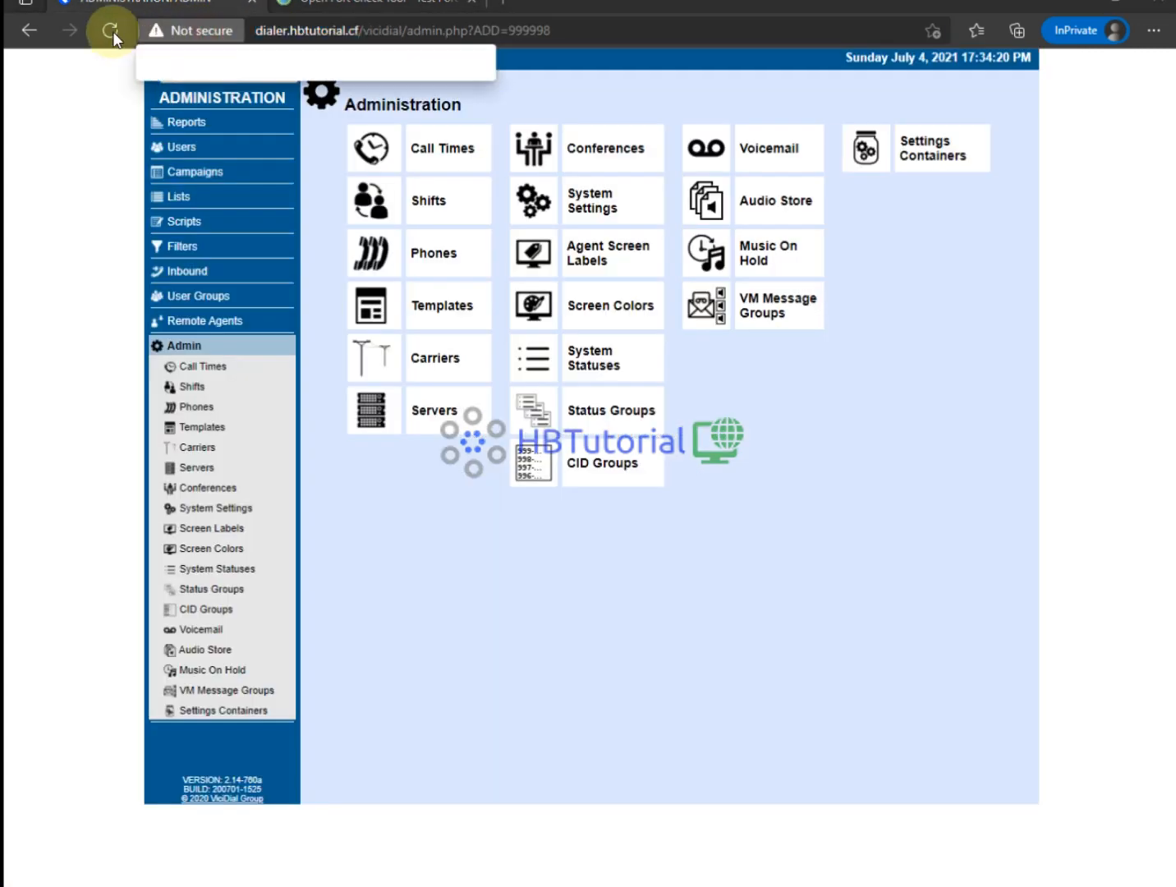
{"action": "left_click", "coordinate": [111, 31]}
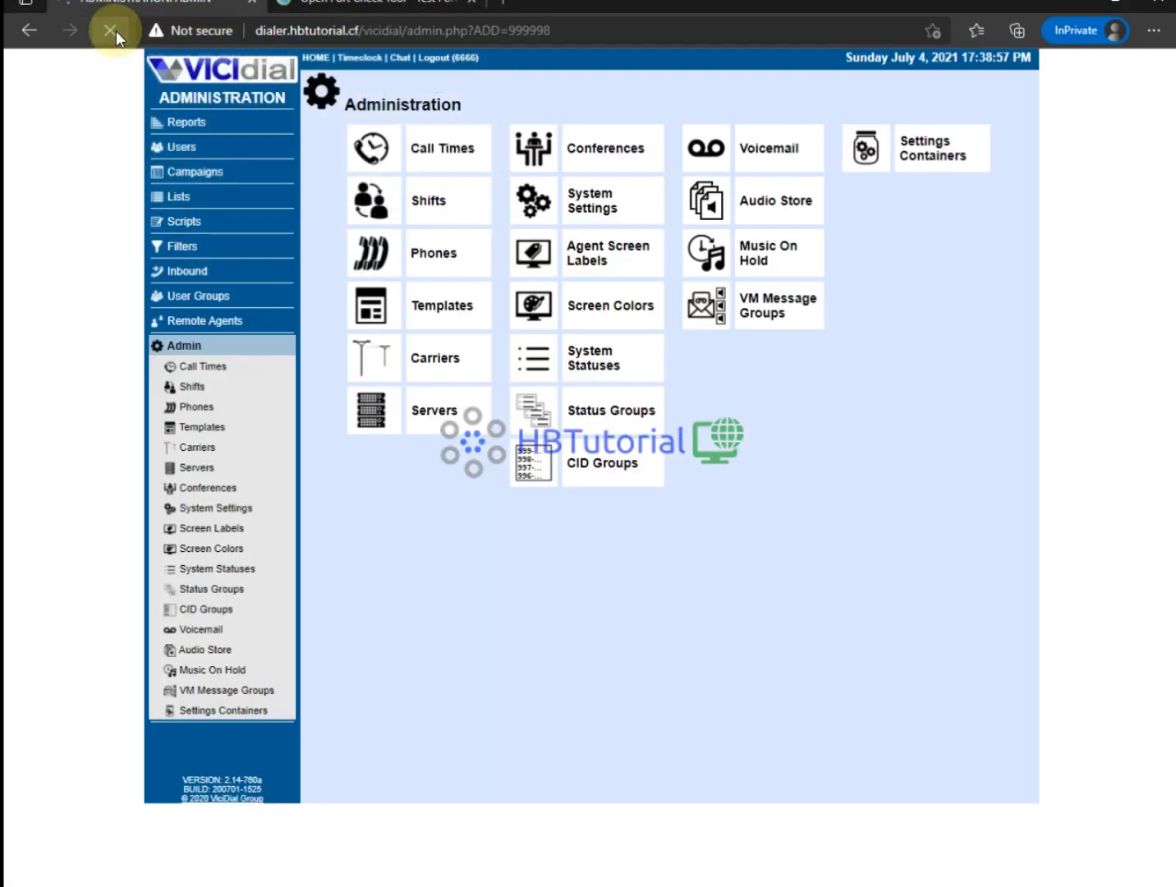
{"action": "left_click", "coordinate": [302, 30]}
{"action": "left_click", "coordinate": [383, 30]}
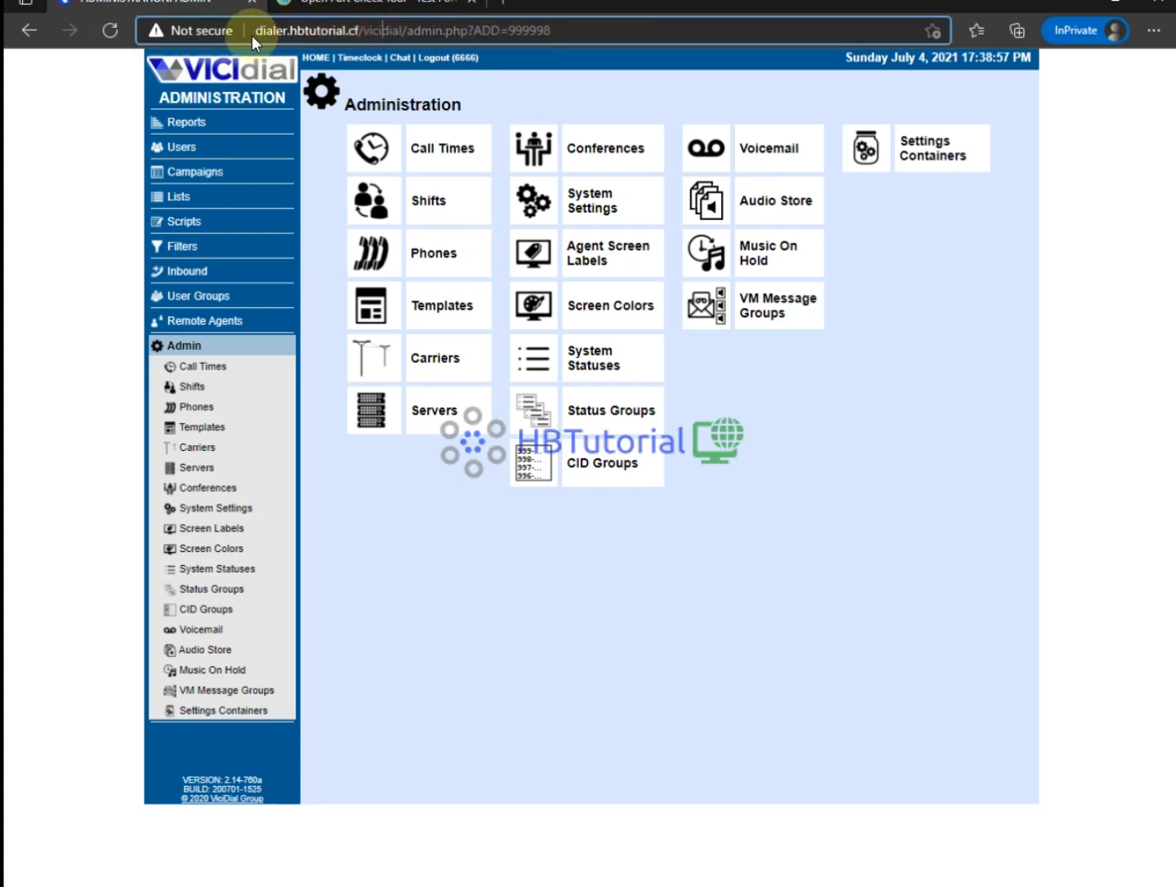
{"action": "double_click", "coordinate": [361, 31]}
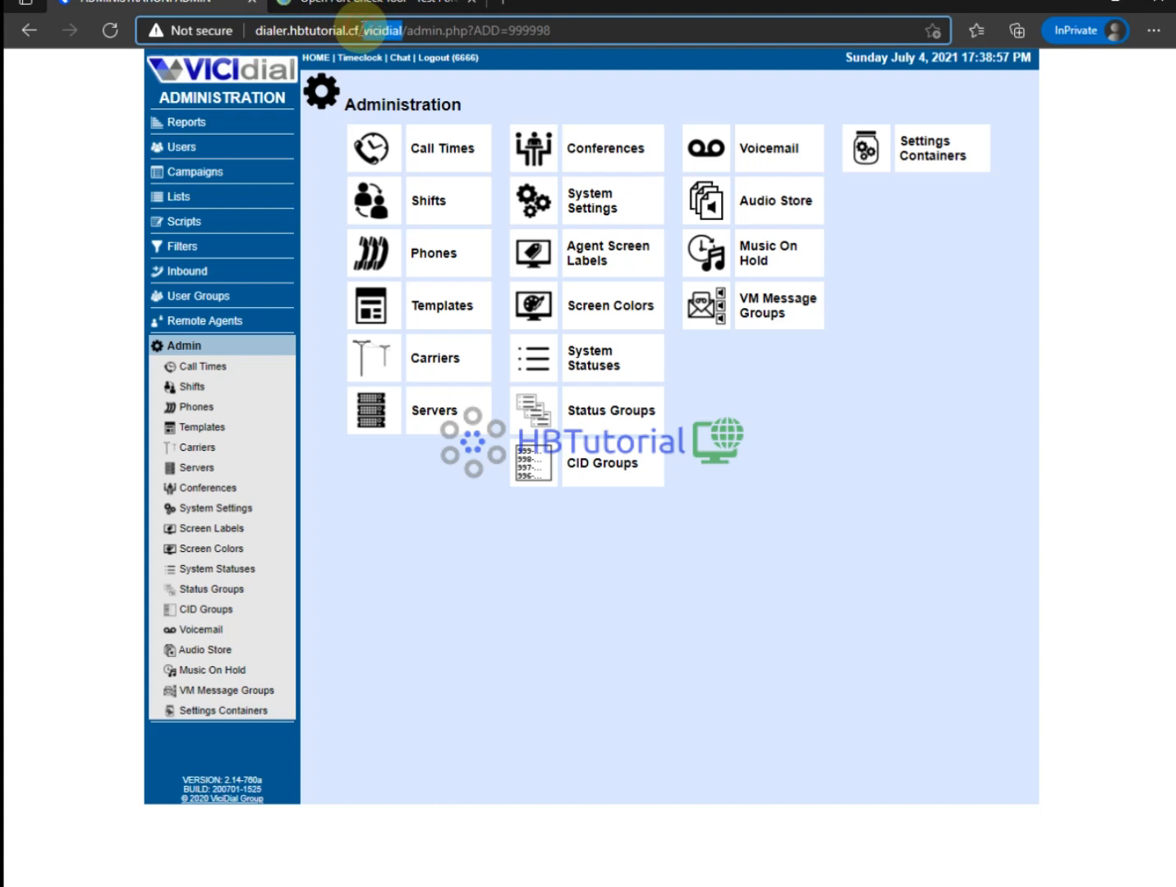
{"action": "left_click", "coordinate": [362, 30]}
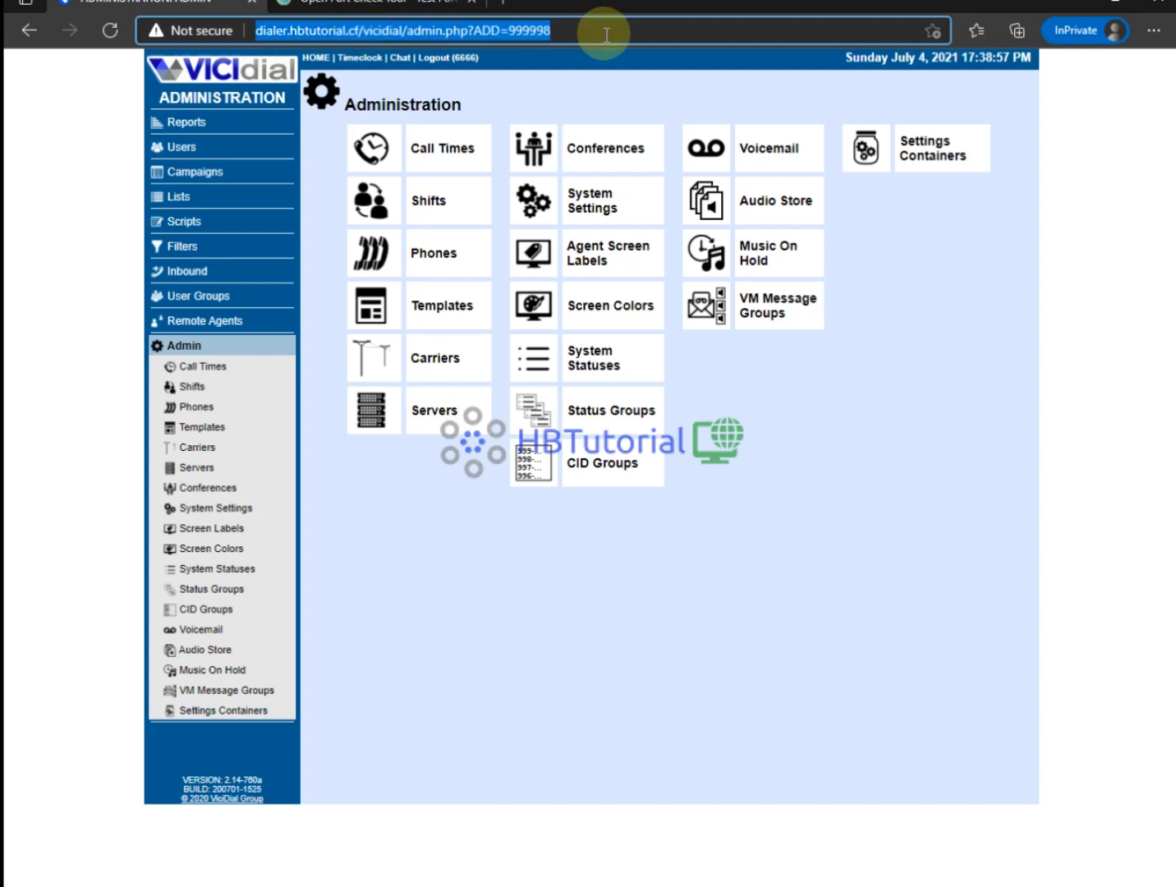
{"action": "left_click_drag", "start_coordinate": [604, 30], "coordinate": [364, 31]}
{"action": "key", "text": "BackSpace"}
{"action": "key", "text": "BackSpace"}
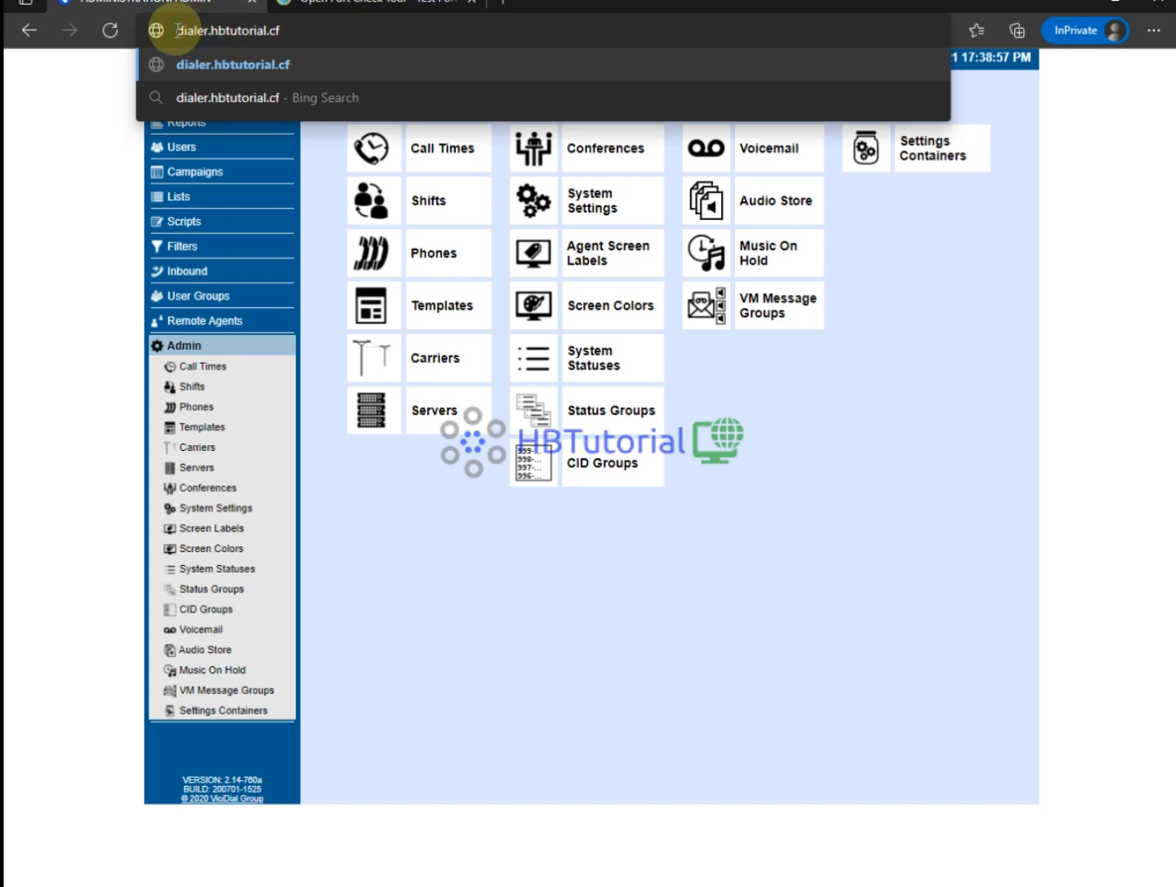
{"action": "type", "text": "http"}
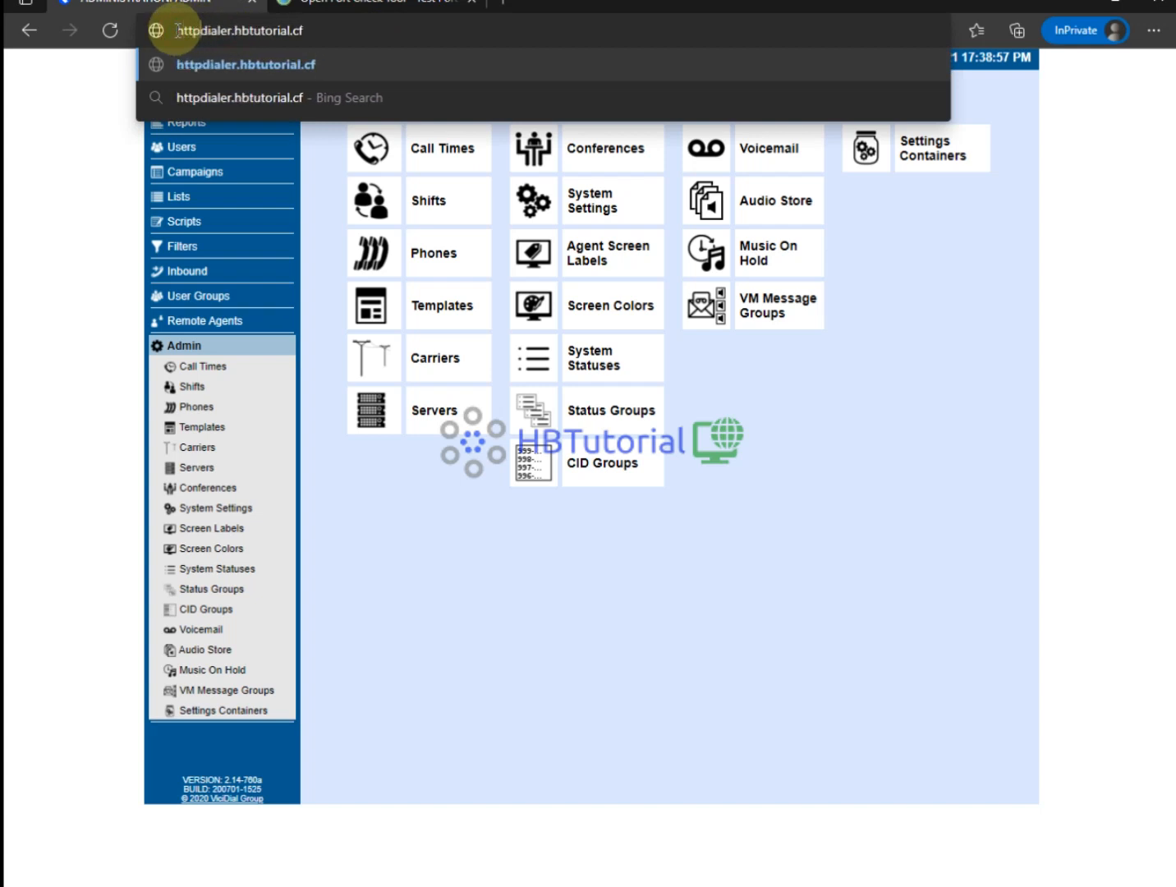
{"action": "type", "text": "s://"}
{"action": "key", "text": "Return"}
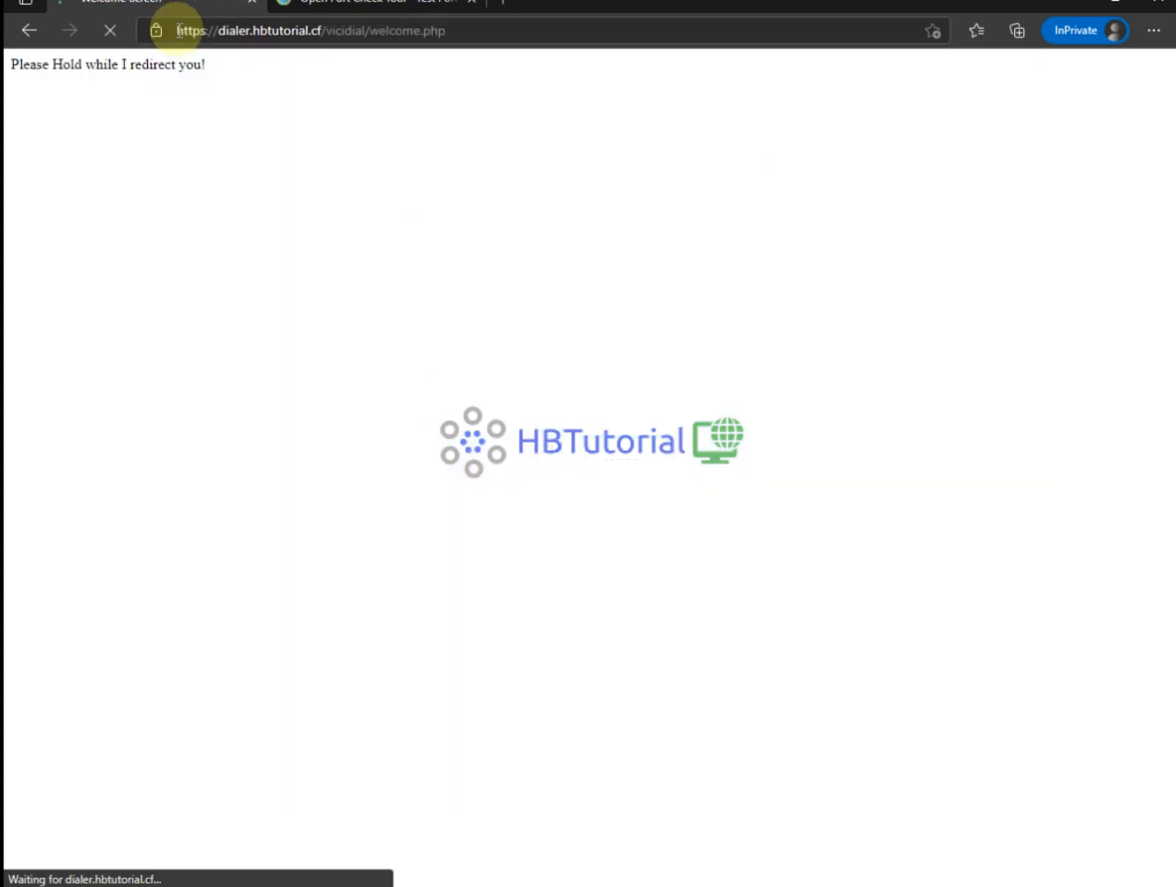
Check the site information panel to confirm the connection is secure.
{"action": "left_click", "coordinate": [156, 33]}
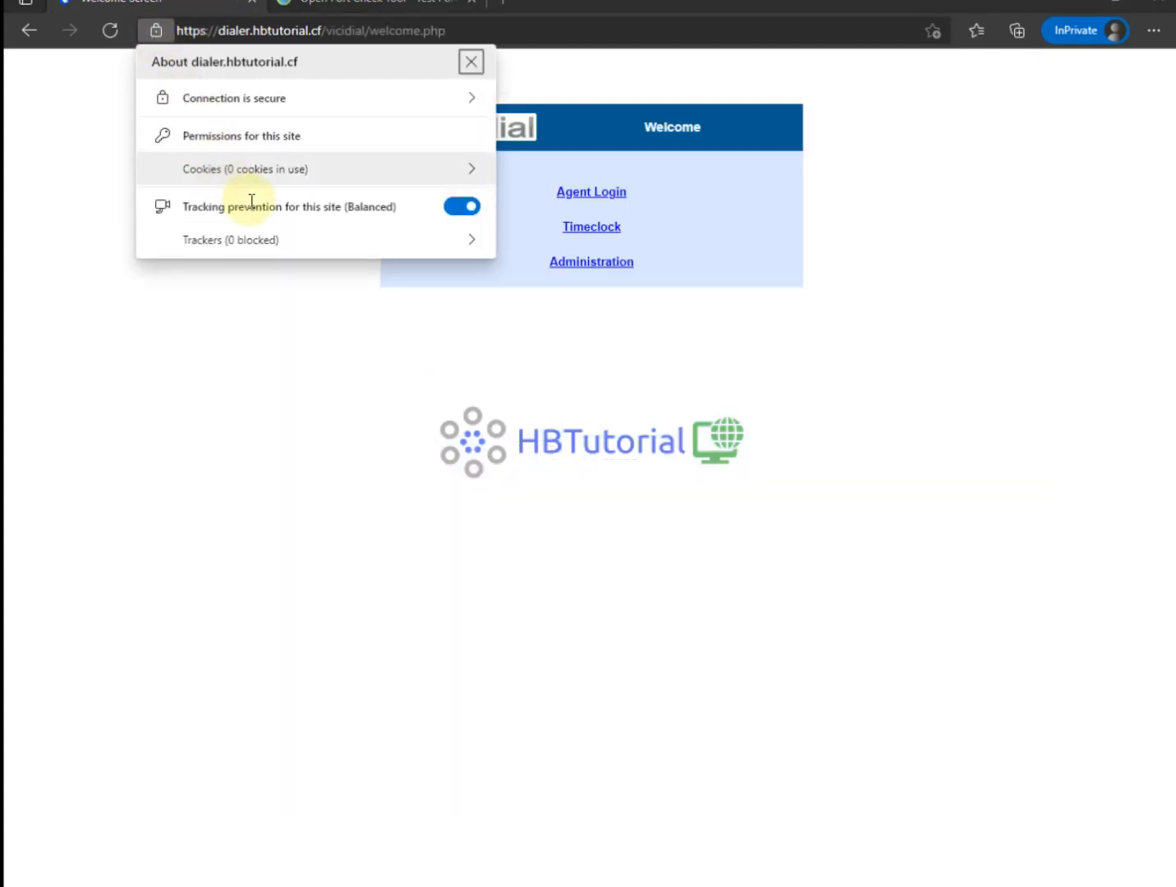
{"action": "left_click", "coordinate": [243, 99]}
{"action": "left_click", "coordinate": [156, 59]}
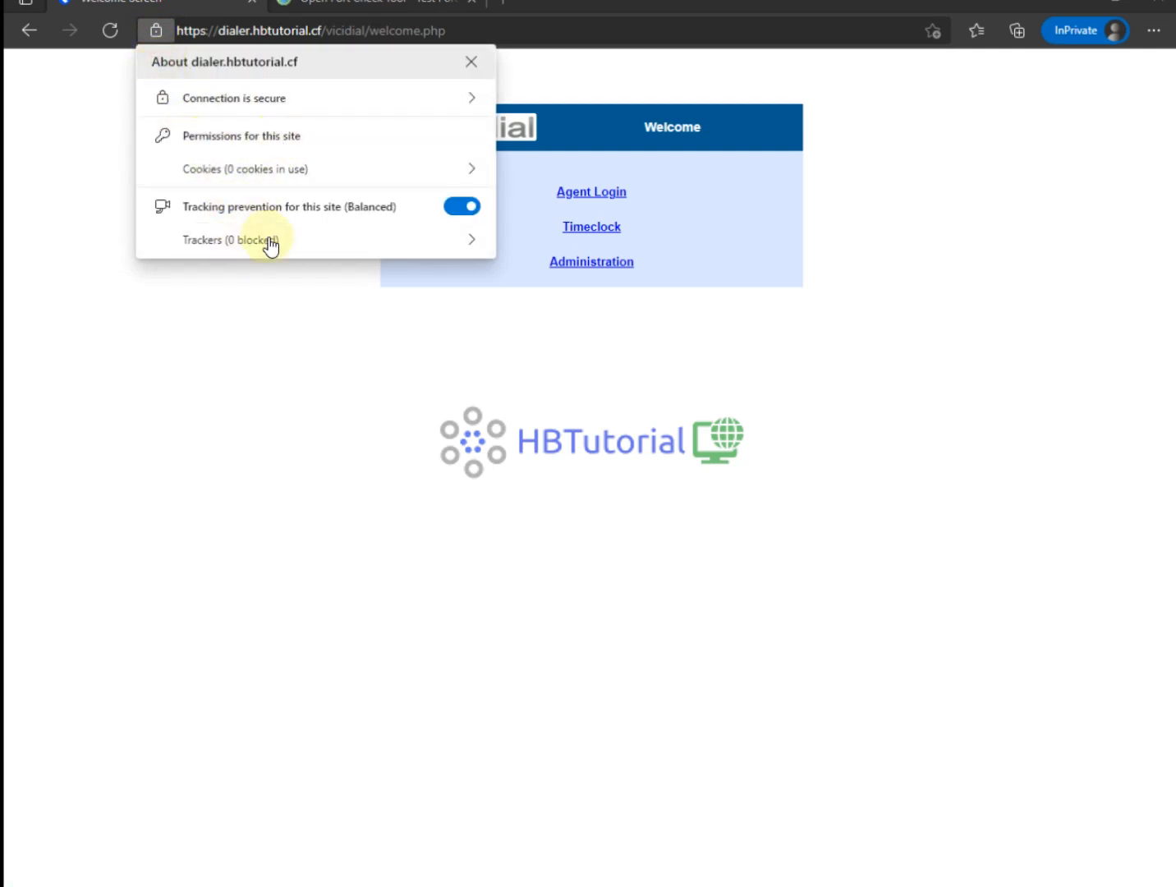
{"action": "left_click", "coordinate": [412, 389]}
Sign in to the ViciDial Administration area with the admin username and password.
{"action": "left_click", "coordinate": [593, 265]}
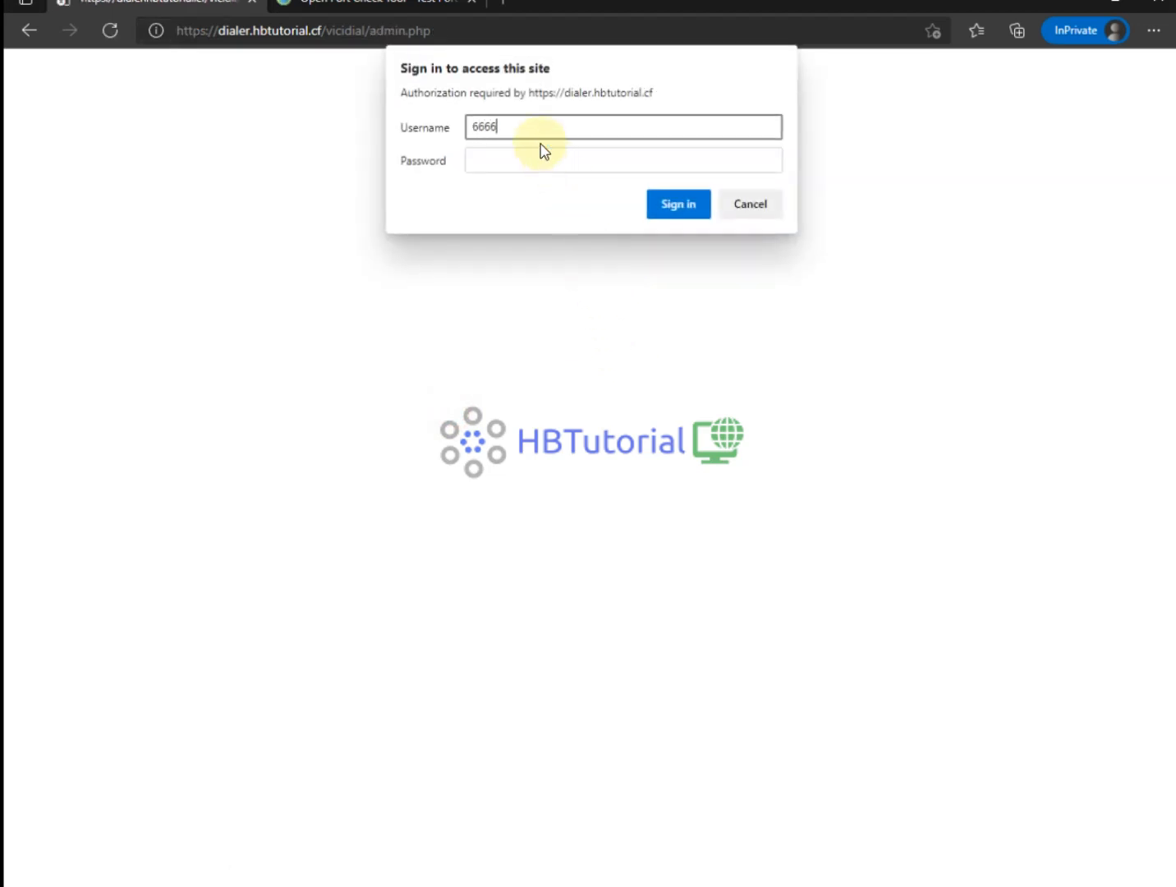
{"action": "key", "text": "Tab"}
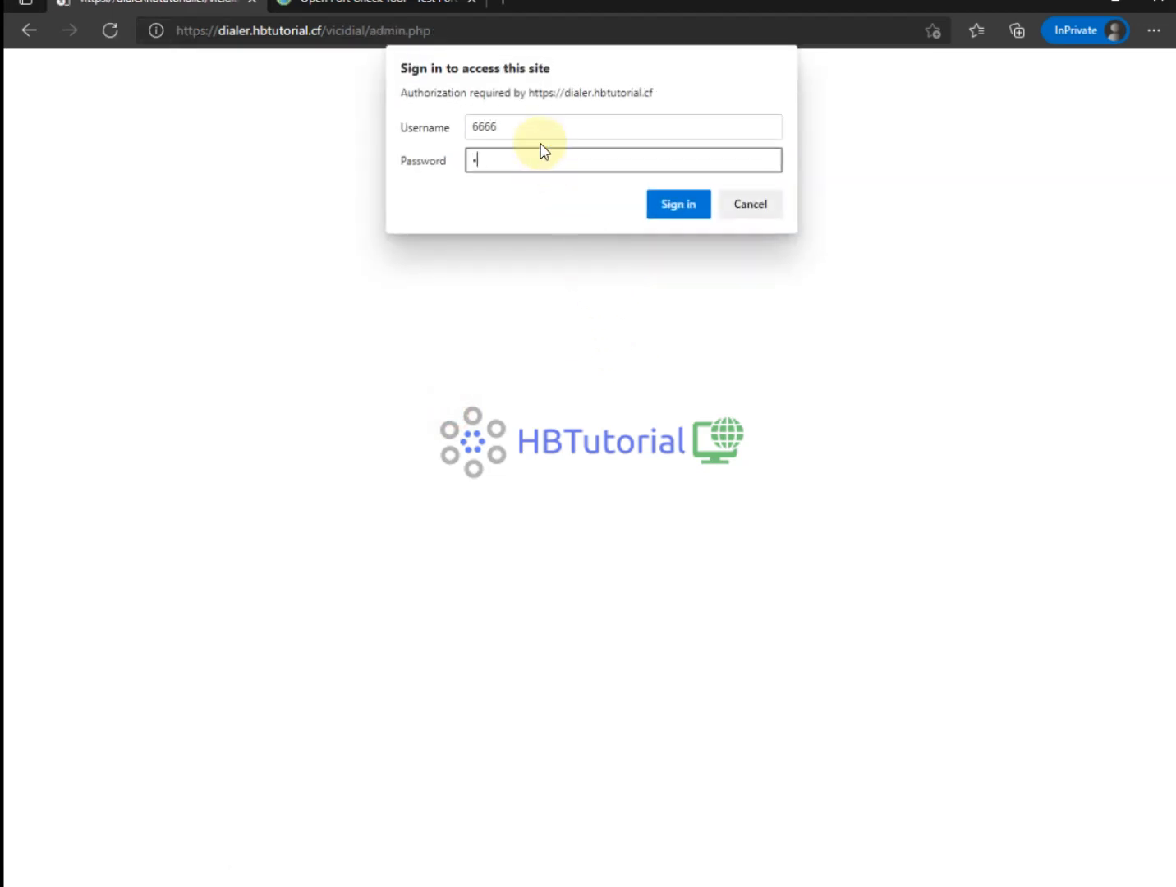
{"action": "key", "text": "Return"}
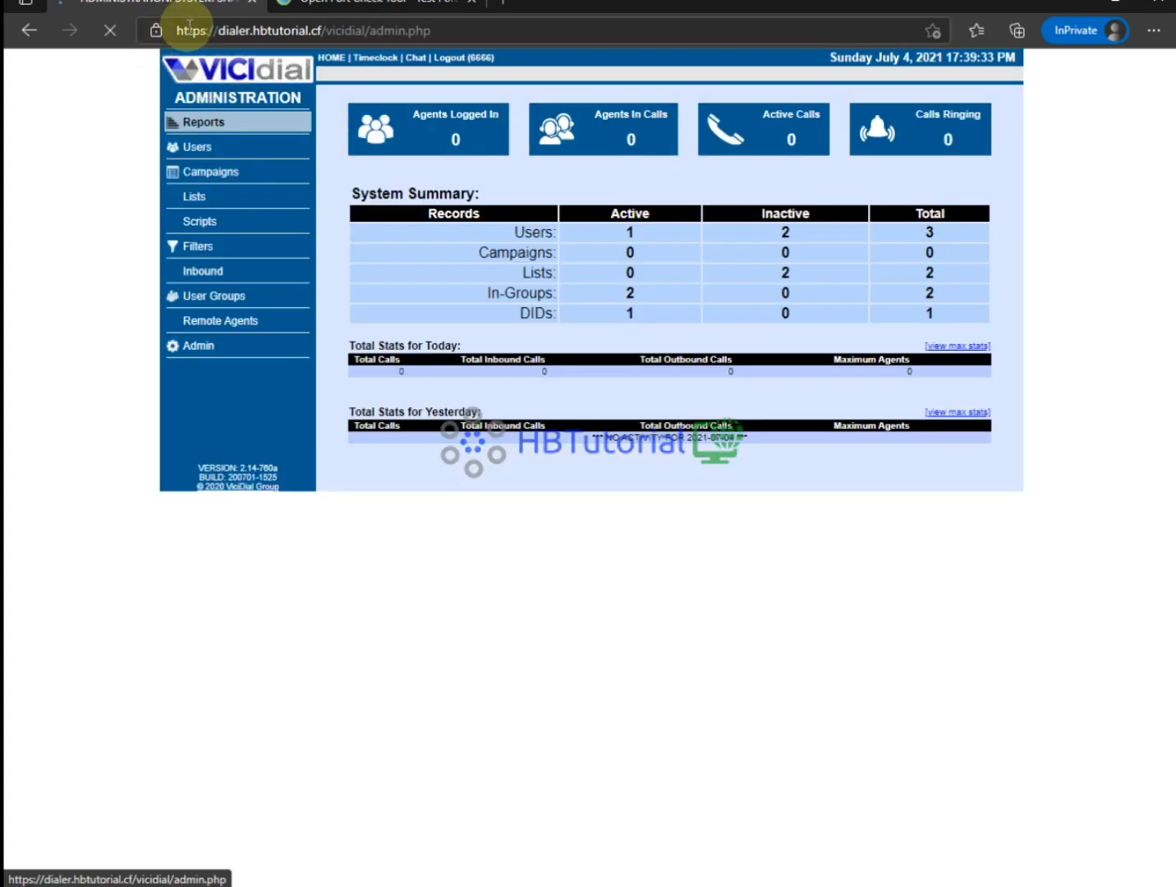
Confirm the admin page is secure, then copy the dtlscertfile and dtlsprivatekey lines in PuTTY.
{"action": "left_click", "coordinate": [164, 33]}
{"action": "left_click", "coordinate": [161, 36]}
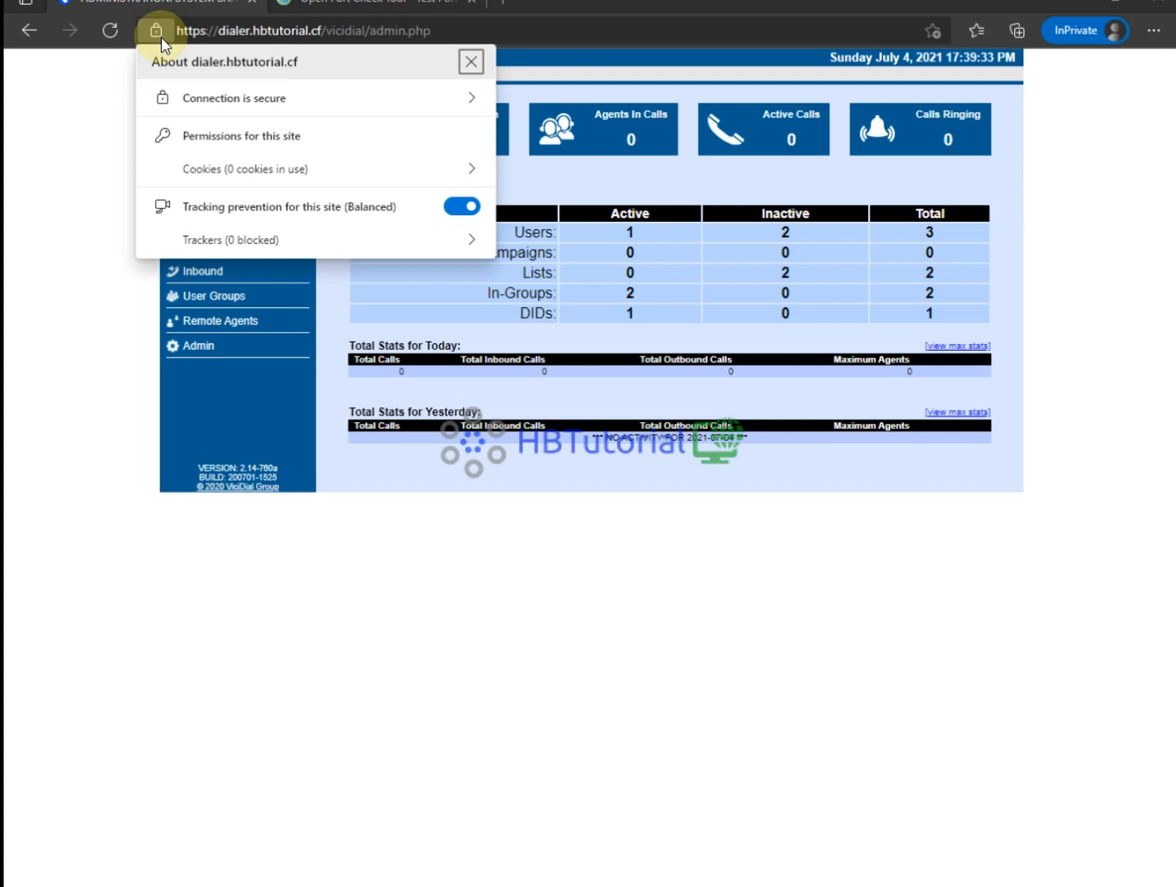
{"action": "left_click", "coordinate": [834, 564]}
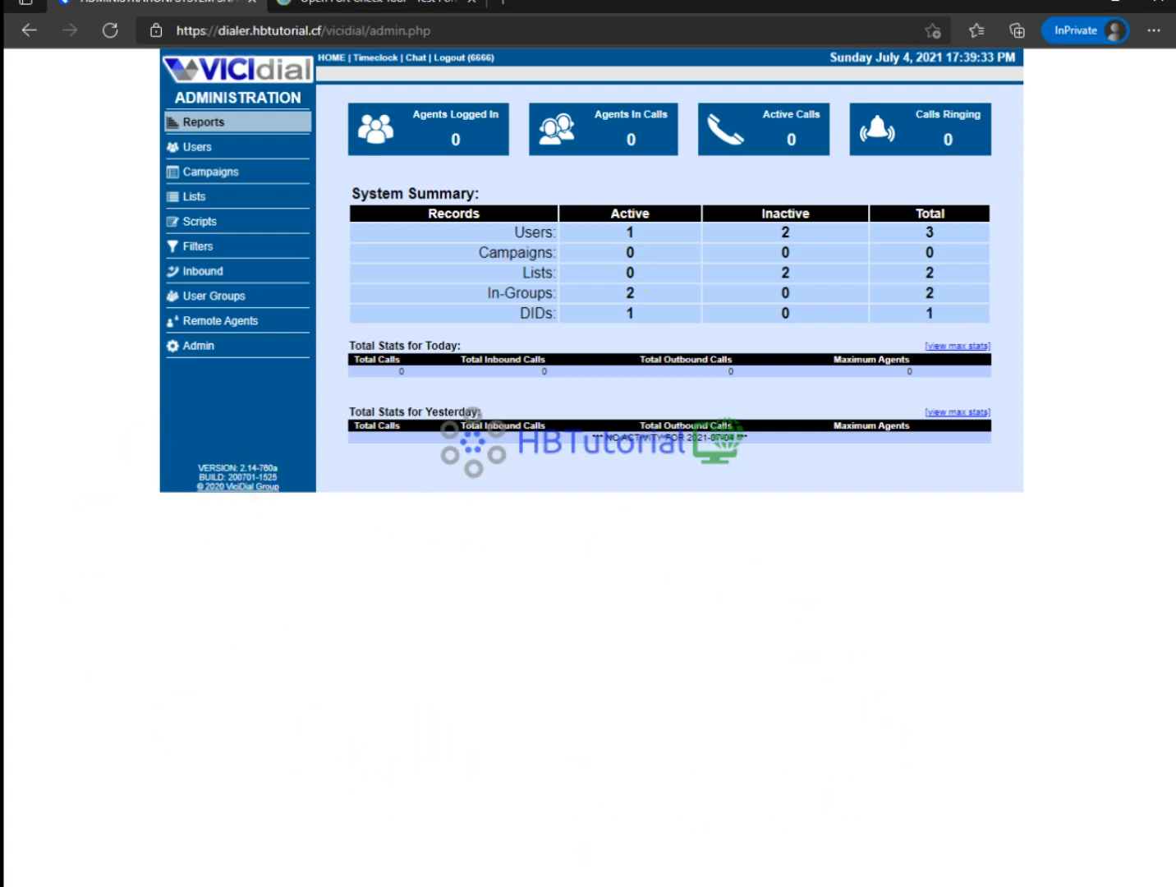
{"action": "left_click", "coordinate": [749, 886]}
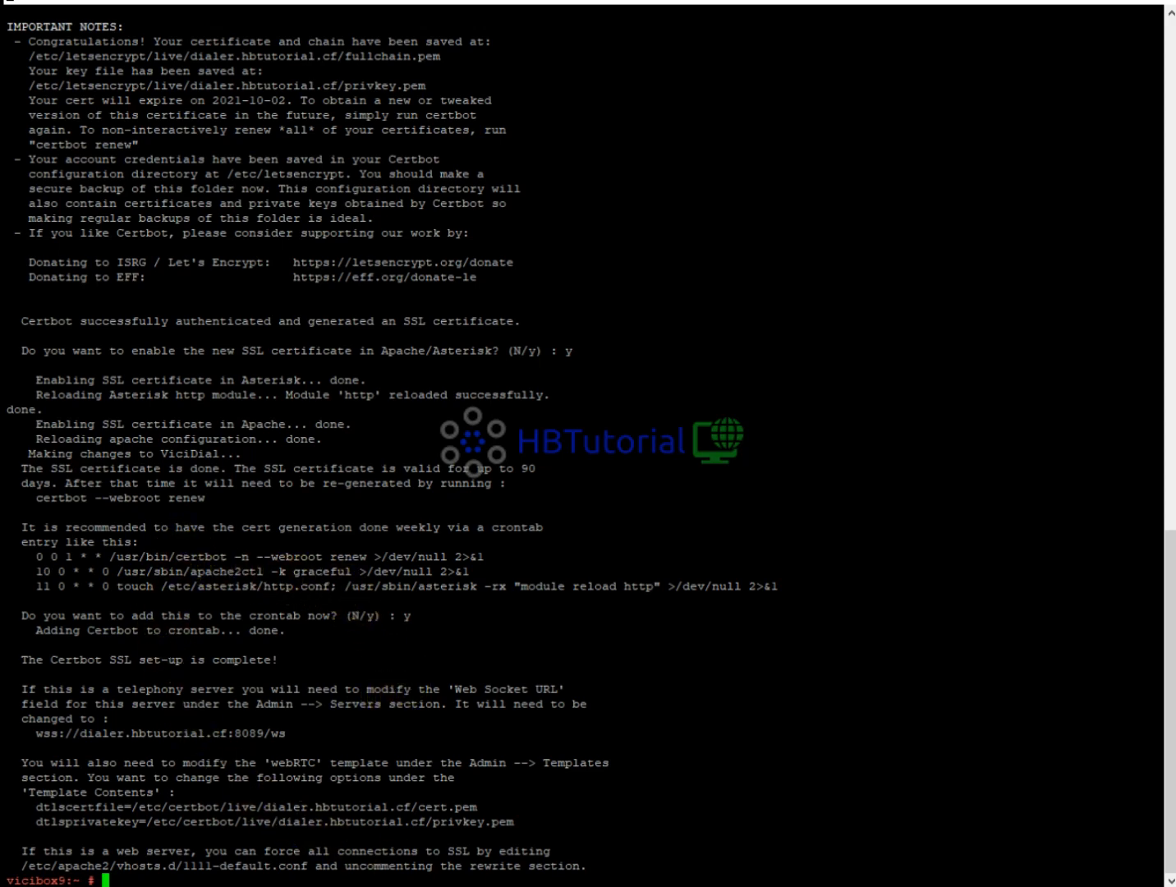
{"action": "left_click_drag", "start_coordinate": [510, 822], "coordinate": [7, 811]}
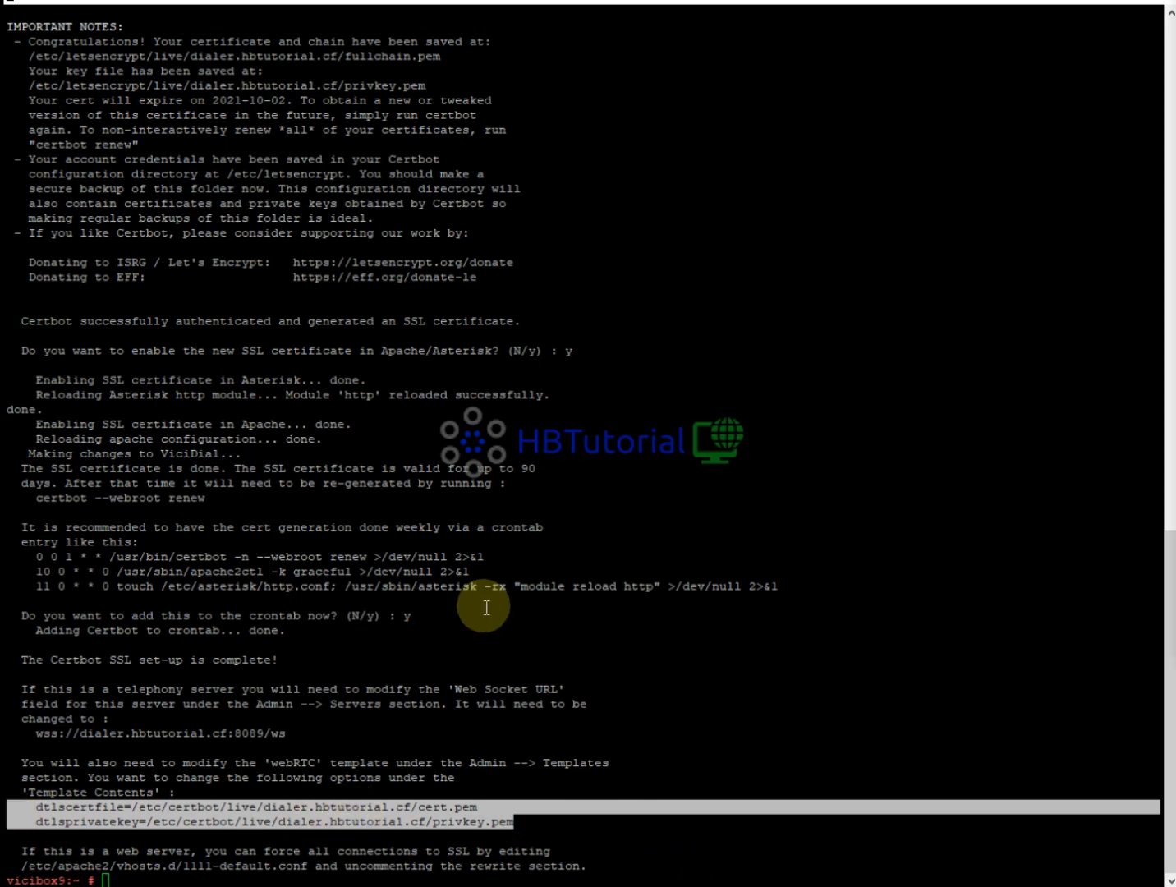
{"action": "left_click", "coordinate": [453, 637]}
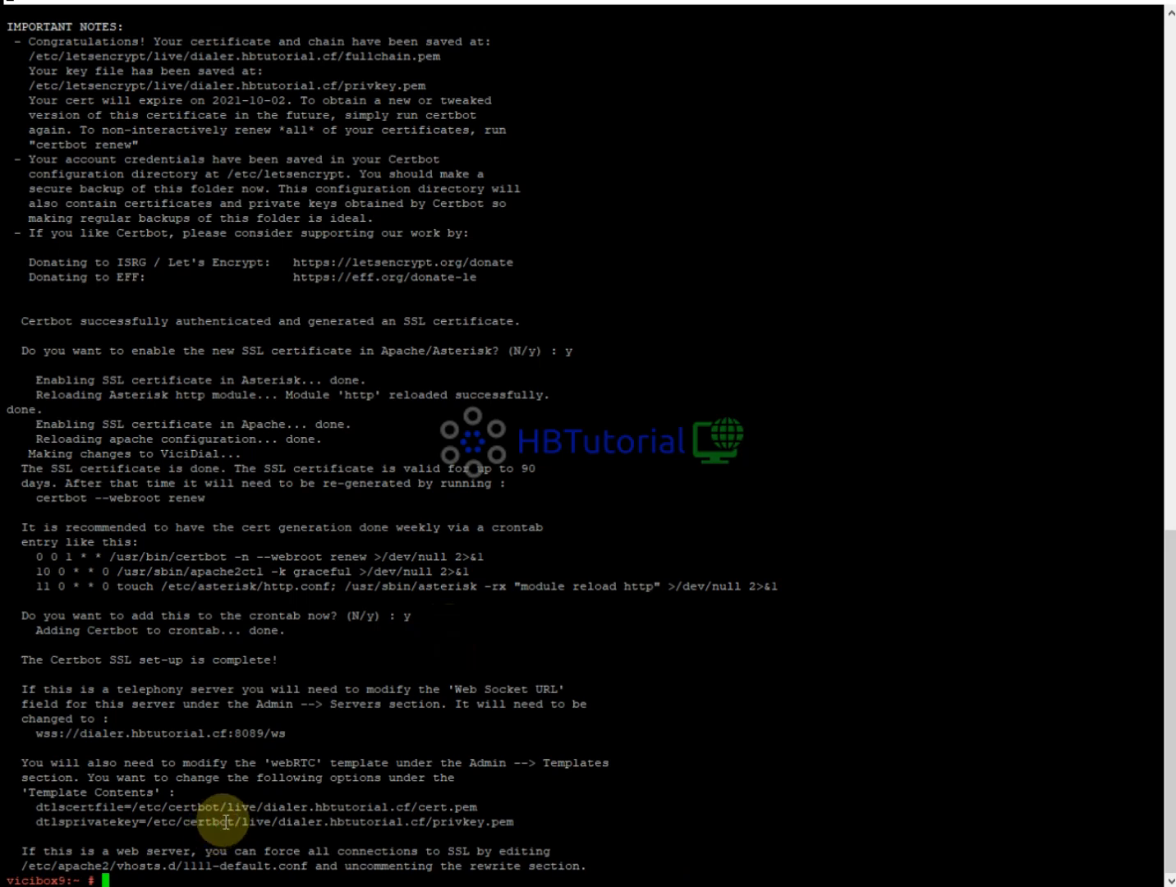
{"action": "type", "text": "nano"}
{"action": "key", "text": "BackSpace"}
{"action": "key", "text": "BackSpace"}
{"action": "type", "text": "/etc/asterisk/"}
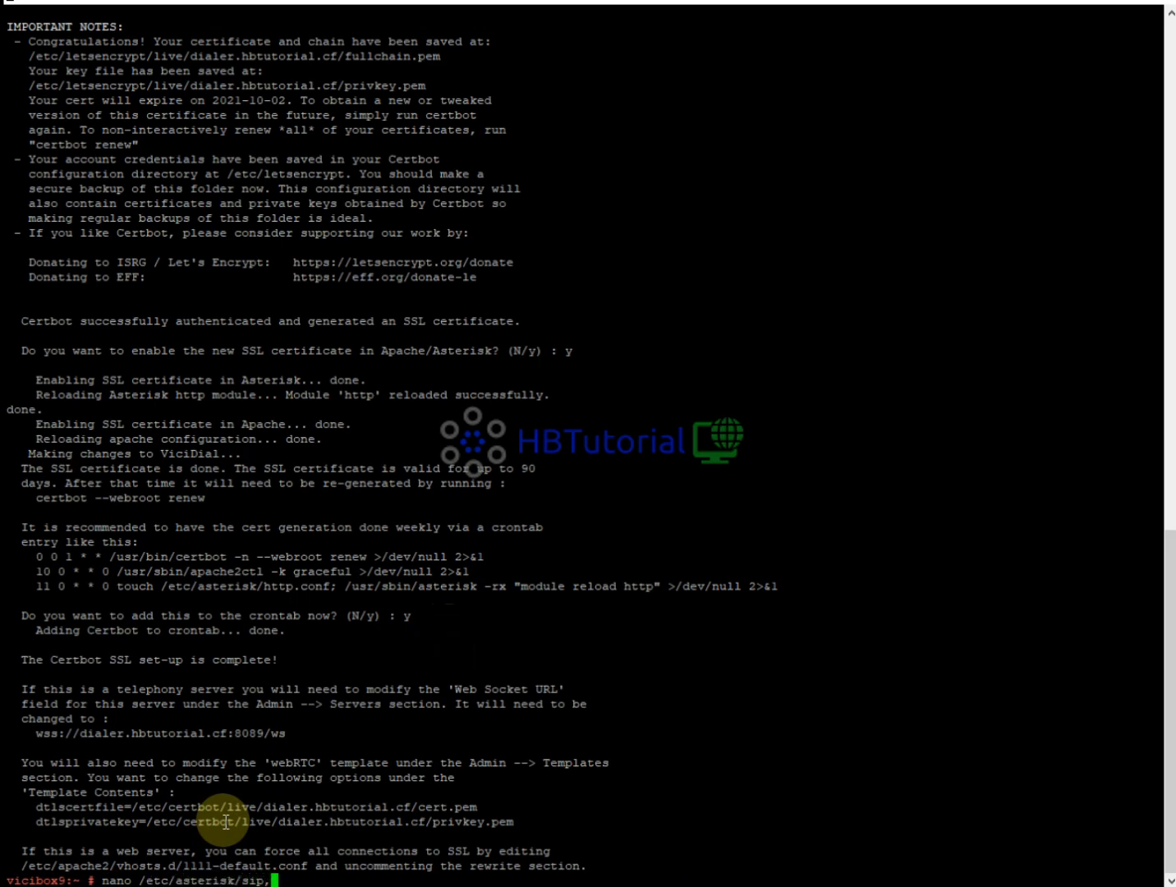
{"action": "type", "text": "sip.conf"}
{"action": "key", "text": "Return"}
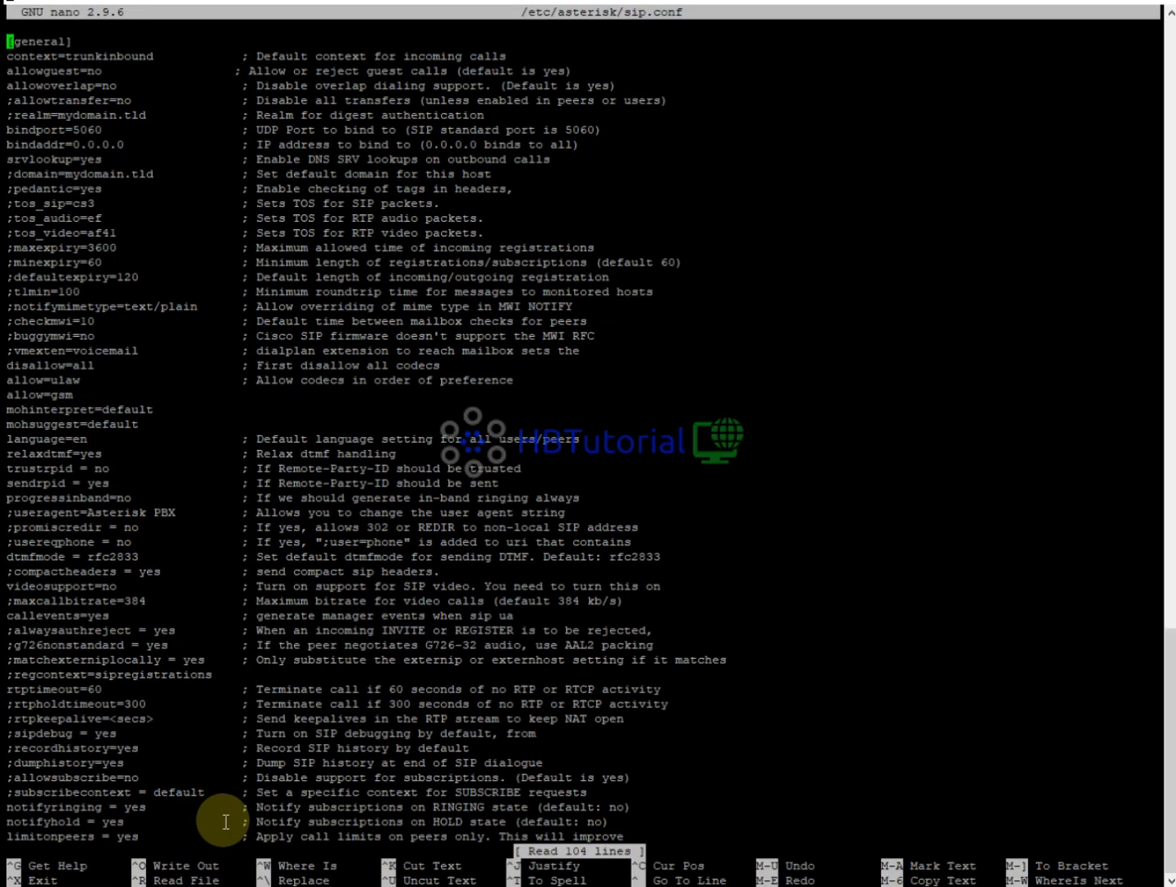
{"action": "key", "text": "Down"}
{"action": "key", "text": "Down"}
{"action": "key", "text": "Down"}
{"action": "key", "text": "Down"}
{"action": "key", "text": "Down"}
{"action": "key", "text": "Down"}
{"action": "key", "text": "Down"}
{"action": "key", "text": "Down"}
{"action": "key", "text": "Down"}
{"action": "key", "text": "Down"}
{"action": "key", "text": "Down"}
{"action": "key", "text": "Down"}
{"action": "key", "text": "ctrl+x"}
{"action": "key", "text": "Up"}
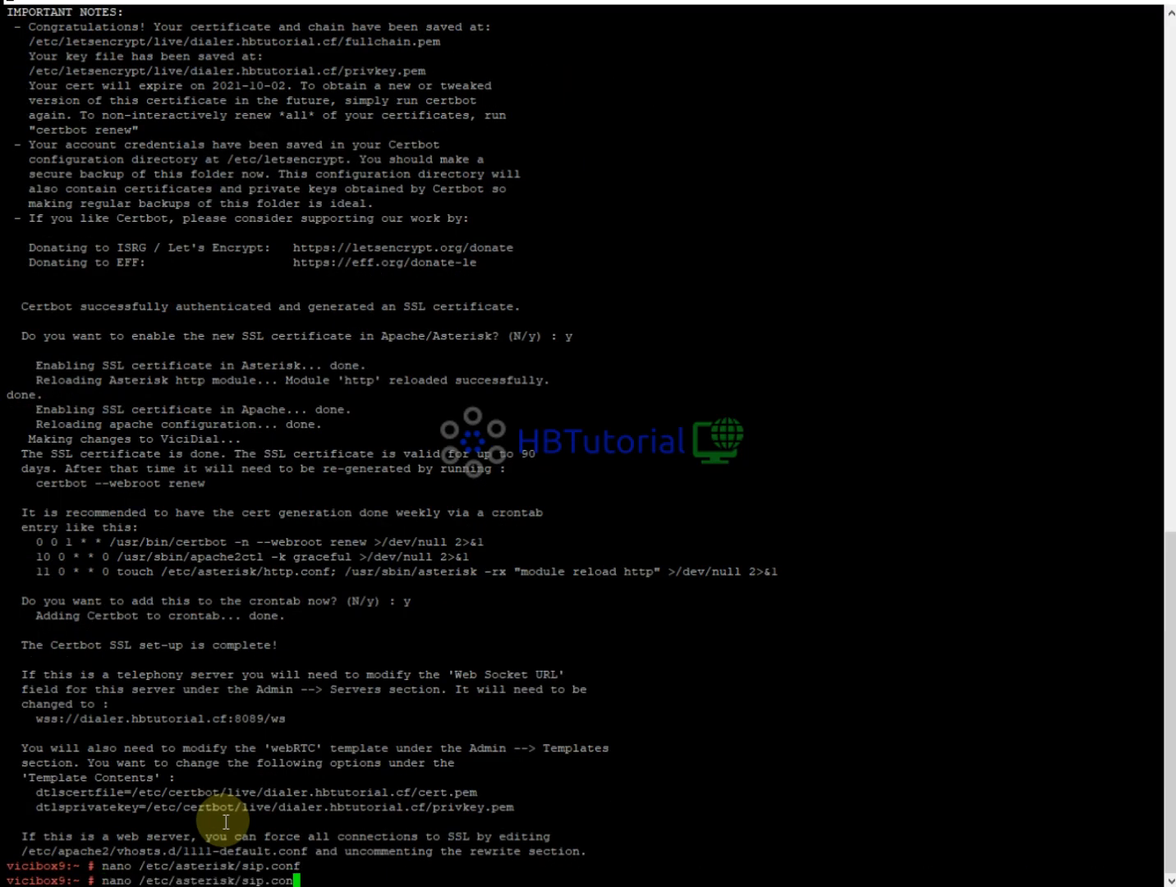
{"action": "key", "text": "BackSpace"}
{"action": "key", "text": "BackSpace"}
{"action": "key", "text": "BackSpace"}
{"action": "key", "text": "BackSpace"}
{"action": "key", "text": "BackSpace"}
{"action": "type", "text": "http.conf"}
In http.conf, set bindaddr to 0.0.0.0, uncomment bindport, and review the TLS settings.
{"action": "key", "text": "Return"}
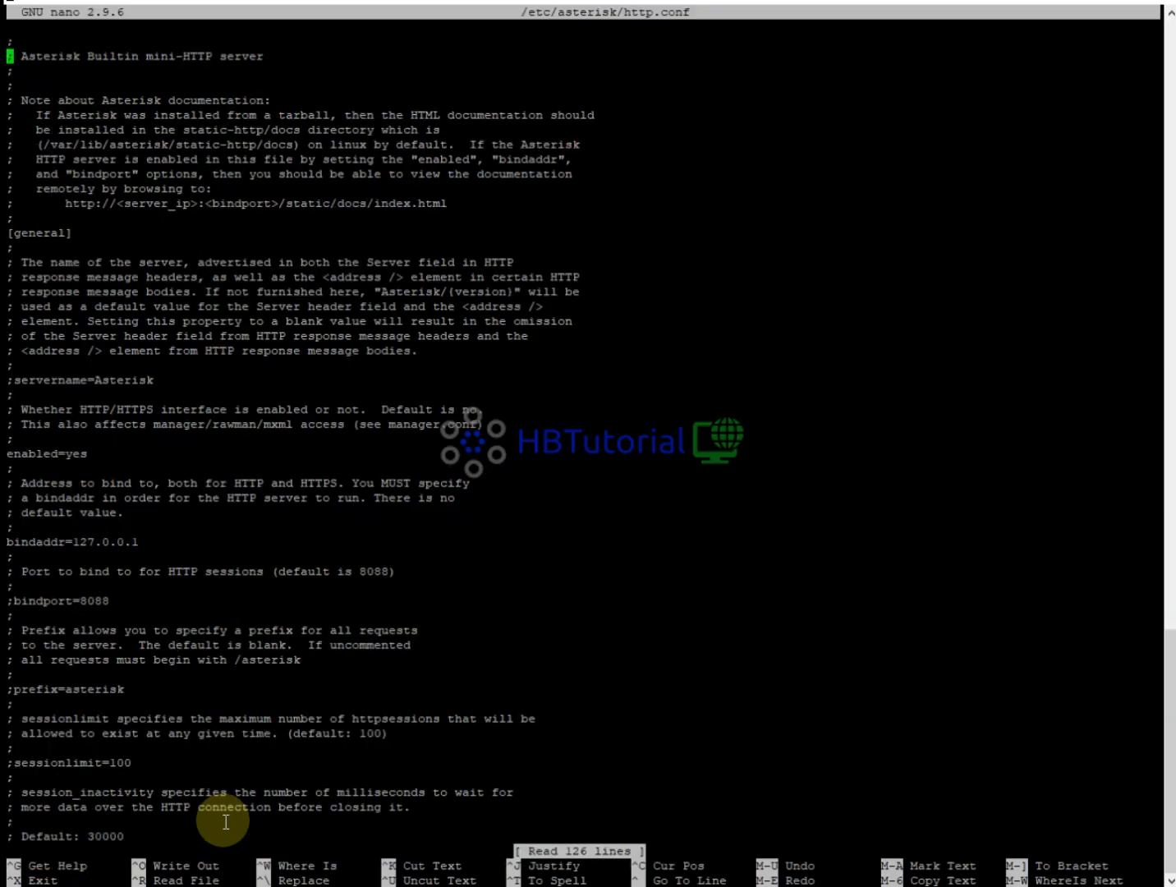
{"action": "key", "text": "Down"}
{"action": "key", "text": "Down"}
{"action": "key", "text": "Down"}
{"action": "key", "text": "Down"}
{"action": "key", "text": "Down"}
{"action": "key", "text": "Down"}
{"action": "key", "text": "Down"}
{"action": "key", "text": "Down"}
{"action": "key", "text": "Down"}
{"action": "key", "text": "Down"}
{"action": "key", "text": "Down"}
{"action": "key", "text": "Down"}
{"action": "key", "text": "Down"}
{"action": "key", "text": "Down"}
{"action": "key", "text": "Down"}
{"action": "key", "text": "Down"}
{"action": "key", "text": "Down"}
{"action": "key", "text": "Down"}
{"action": "key", "text": "Down"}
{"action": "key", "text": "Down"}
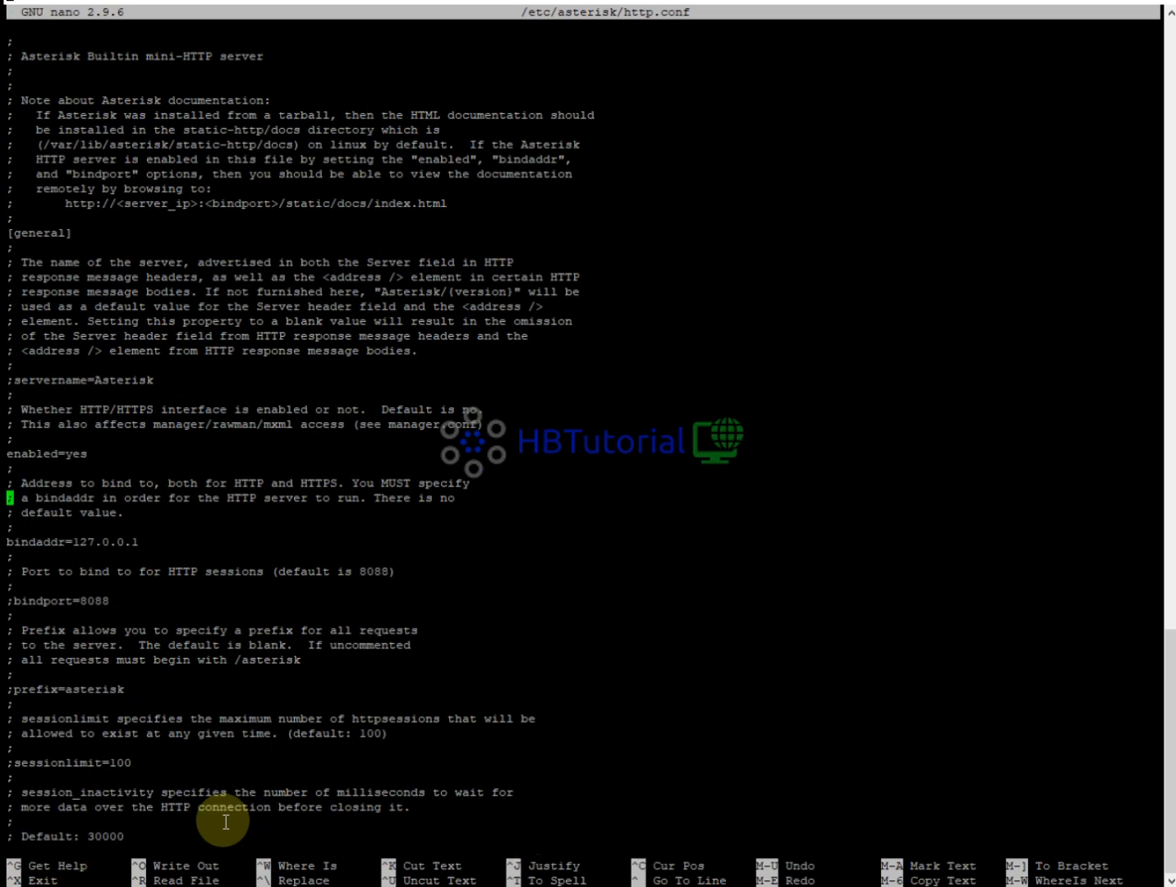
{"action": "key", "text": "Left"}
{"action": "key", "text": "BackSpace"}
{"action": "key", "text": "BackSpace"}
{"action": "key", "text": "BackSpace"}
{"action": "key", "text": "BackSpace"}
{"action": "key", "text": "BackSpace"}
{"action": "key", "text": "BackSpace"}
{"action": "key", "text": "BackSpace"}
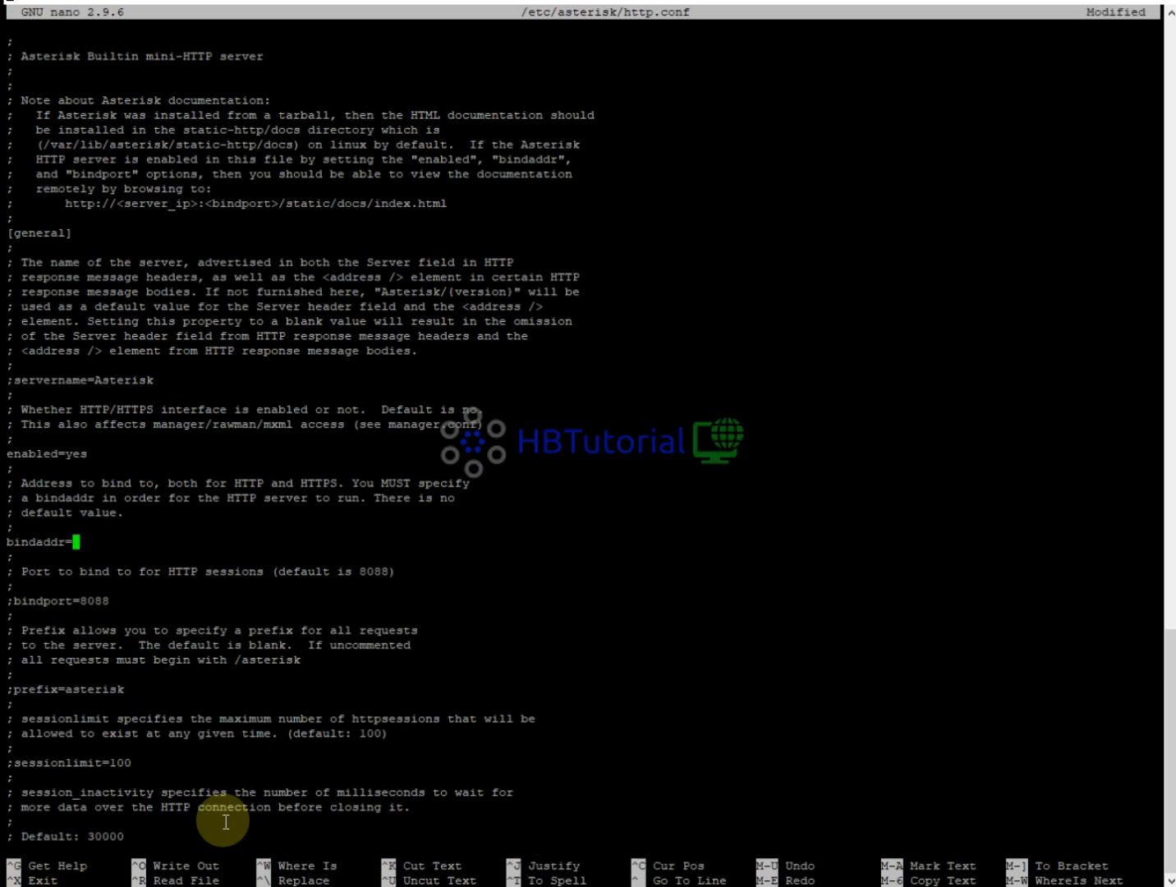
{"action": "type", "text": "0.0.0.0"}
{"action": "key", "text": "Down"}
{"action": "key", "text": "Down"}
{"action": "key", "text": "Down"}
{"action": "key", "text": "Down"}
{"action": "key", "text": "Left"}
{"action": "key", "text": "Left"}
{"action": "key", "text": "Left"}
{"action": "key", "text": "Left"}
{"action": "key", "text": "Left"}
{"action": "key", "text": "Left"}
{"action": "key", "text": "Left"}
{"action": "key", "text": "Left"}
{"action": "key", "text": "Left"}
{"action": "key", "text": "Left"}
{"action": "key", "text": "Left"}
{"action": "key", "text": "BackSpace"}
{"action": "key", "text": "Down"}
{"action": "key", "text": "Down"}
{"action": "key", "text": "Down"}
{"action": "key", "text": "Down"}
{"action": "key", "text": "Down"}
{"action": "key", "text": "Down"}
{"action": "key", "text": "Down"}
{"action": "key", "text": "Down"}
{"action": "key", "text": "Down"}
{"action": "key", "text": "Down"}
{"action": "key", "text": "Down"}
{"action": "key", "text": "Down"}
{"action": "key", "text": "Down"}
{"action": "key", "text": "Down"}
{"action": "key", "text": "Down"}
{"action": "key", "text": "Down"}
{"action": "key", "text": "Down"}
{"action": "key", "text": "Down"}
{"action": "key", "text": "Down"}
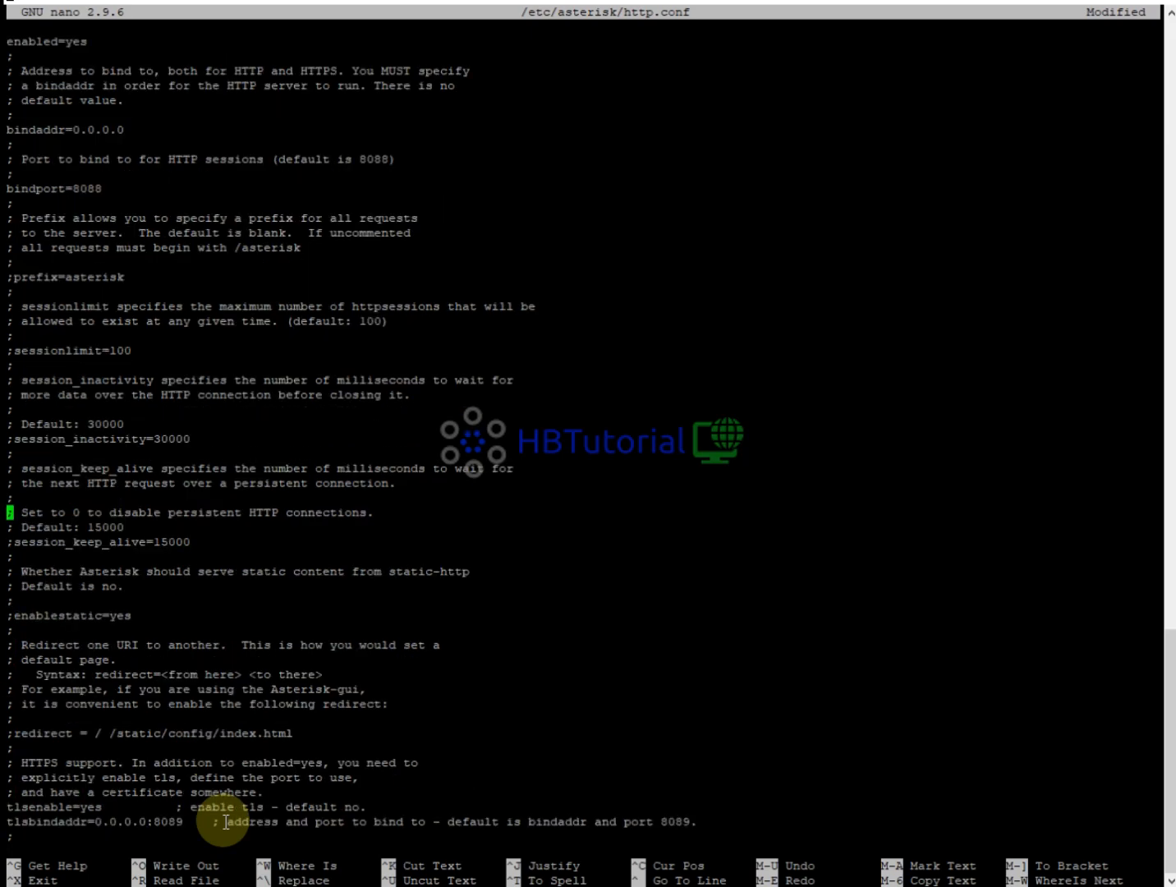
{"action": "key", "text": "Down"}
{"action": "key", "text": "Down"}
{"action": "key", "text": "Down"}
{"action": "key", "text": "Down"}
{"action": "key", "text": "Down"}
{"action": "key", "text": "Down"}
{"action": "key", "text": "Down"}
{"action": "key", "text": "Down"}
{"action": "key", "text": "Down"}
{"action": "key", "text": "Down"}
{"action": "key", "text": "Down"}
{"action": "key", "text": "Down"}
{"action": "key", "text": "Down"}
{"action": "key", "text": "Down"}
{"action": "key", "text": "Down"}
{"action": "key", "text": "Down"}
{"action": "key", "text": "Down"}
{"action": "key", "text": "Down"}
{"action": "key", "text": "Down"}
{"action": "key", "text": "Down"}
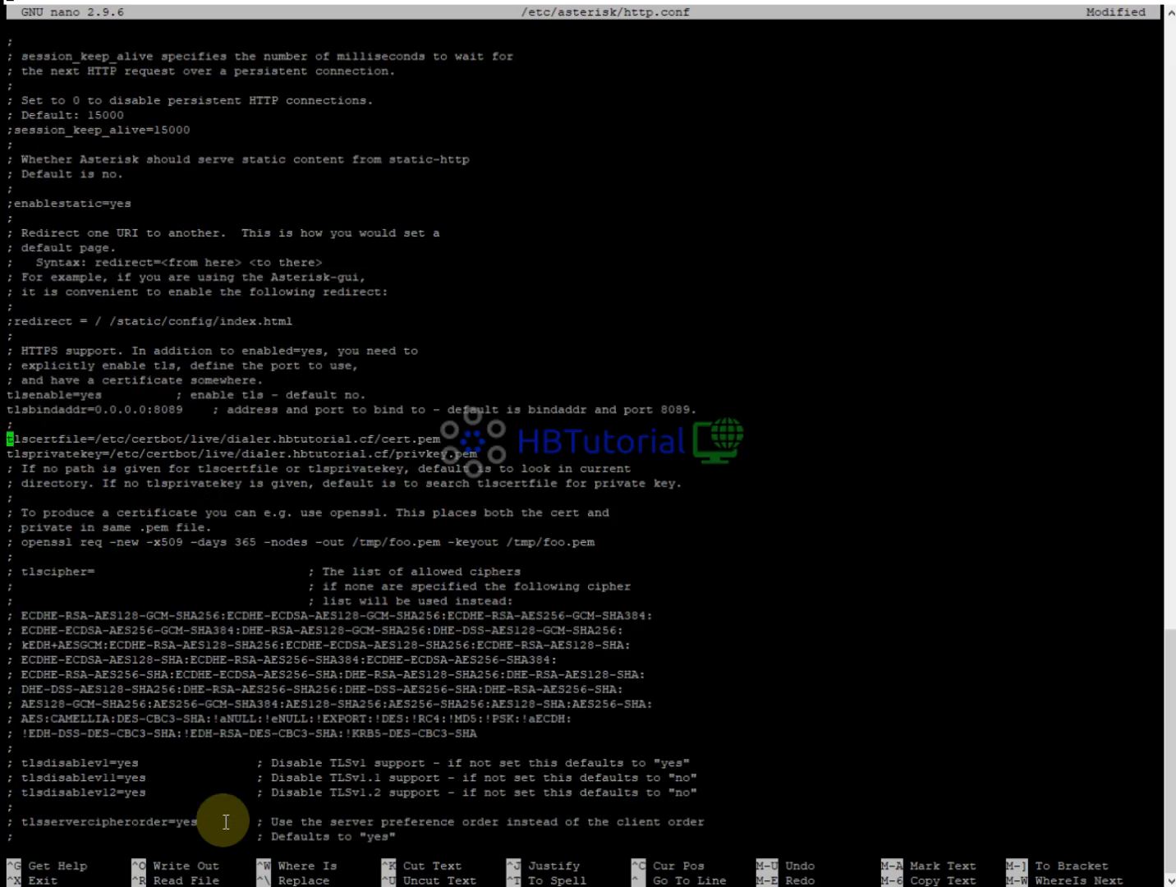
{"action": "key", "text": "Right"}
{"action": "key", "text": "Right"}
{"action": "key", "text": "Up"}
{"action": "key", "text": "Up"}
{"action": "key", "text": "Up"}
{"action": "key", "text": "Up"}
{"action": "key", "text": "Up"}
{"action": "key", "text": "Up"}
{"action": "key", "text": "Up"}
{"action": "key", "text": "Up"}
{"action": "key", "text": "Up"}
{"action": "key", "text": "Up"}
{"action": "key", "text": "Up"}
{"action": "key", "text": "Up"}
{"action": "key", "text": "Up"}
{"action": "key", "text": "Up"}
{"action": "key", "text": "Up"}
{"action": "key", "text": "Up"}
{"action": "key", "text": "Up"}
{"action": "key", "text": "Up"}
{"action": "key", "text": "Up"}
{"action": "key", "text": "Up"}
{"action": "key", "text": "Up"}
{"action": "key", "text": "Up"}
{"action": "key", "text": "Up"}
{"action": "key", "text": "Up"}
{"action": "key", "text": "Up"}
{"action": "key", "text": "Up"}
{"action": "key", "text": "Up"}
{"action": "key", "text": "Up"}
{"action": "key", "text": "Up"}
{"action": "key", "text": "Up"}
{"action": "key", "text": "Up"}
{"action": "key", "text": "Up"}
{"action": "key", "text": "Up"}
{"action": "key", "text": "Up"}
{"action": "key", "text": "Up"}
{"action": "key", "text": "Up"}
{"action": "key", "text": "Up"}
{"action": "key", "text": "Up"}
{"action": "key", "text": "Up"}
{"action": "key", "text": "Up"}
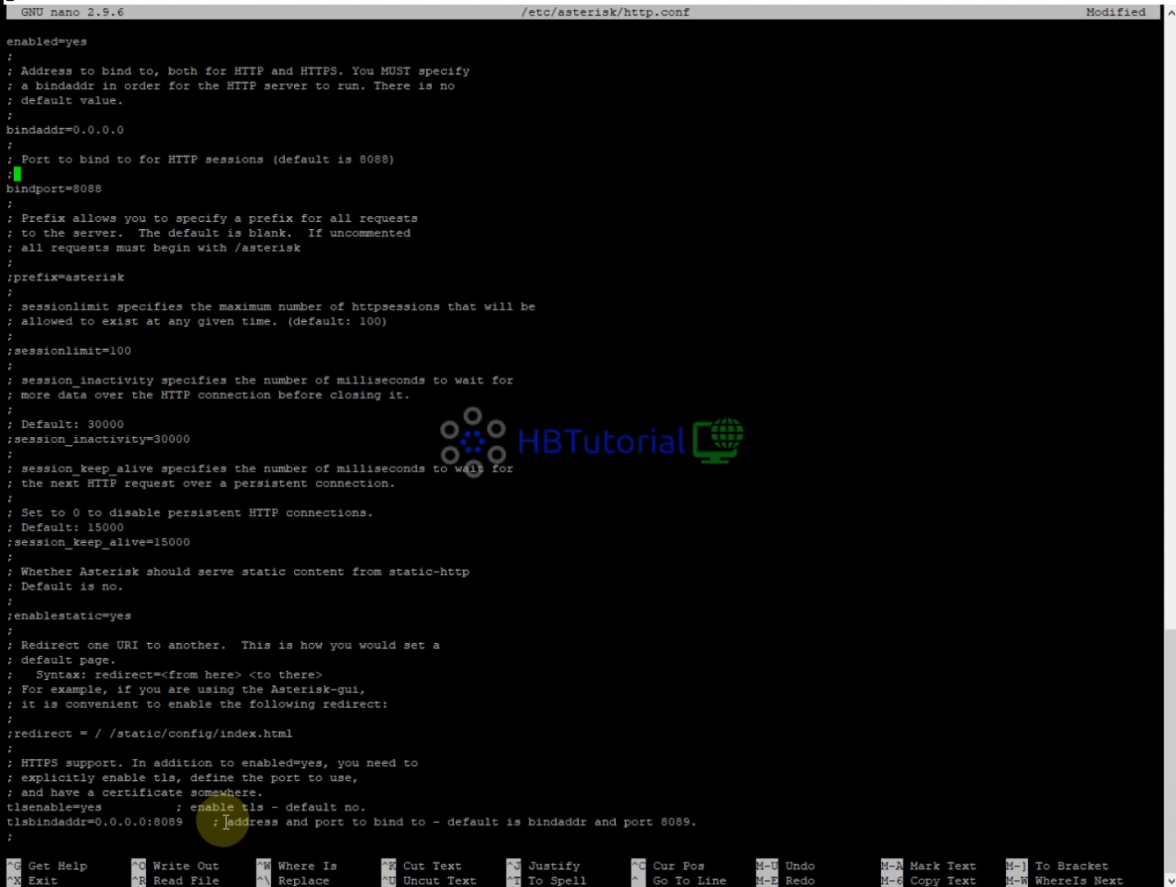
Write http.conf under its current name and exit nano.
{"action": "key", "text": "ctrl+o"}
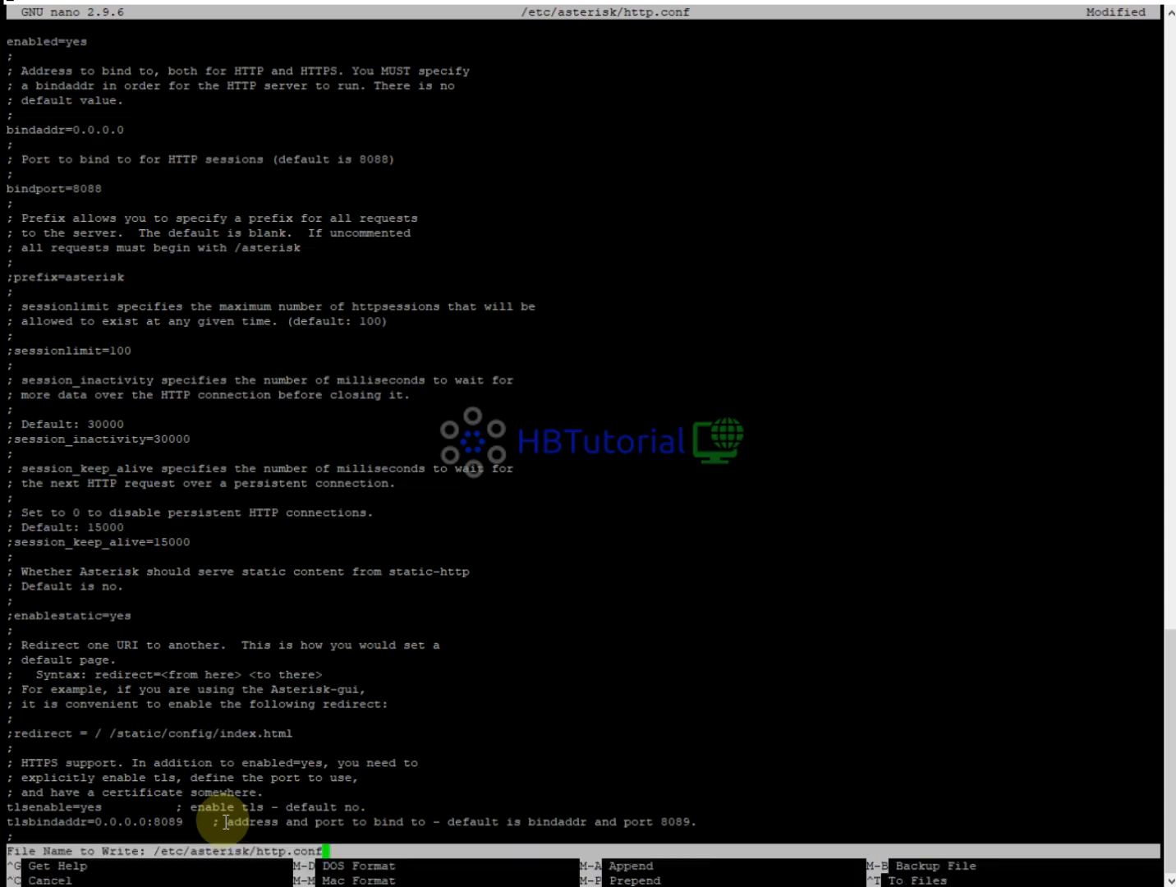
{"action": "key", "text": "Return"}
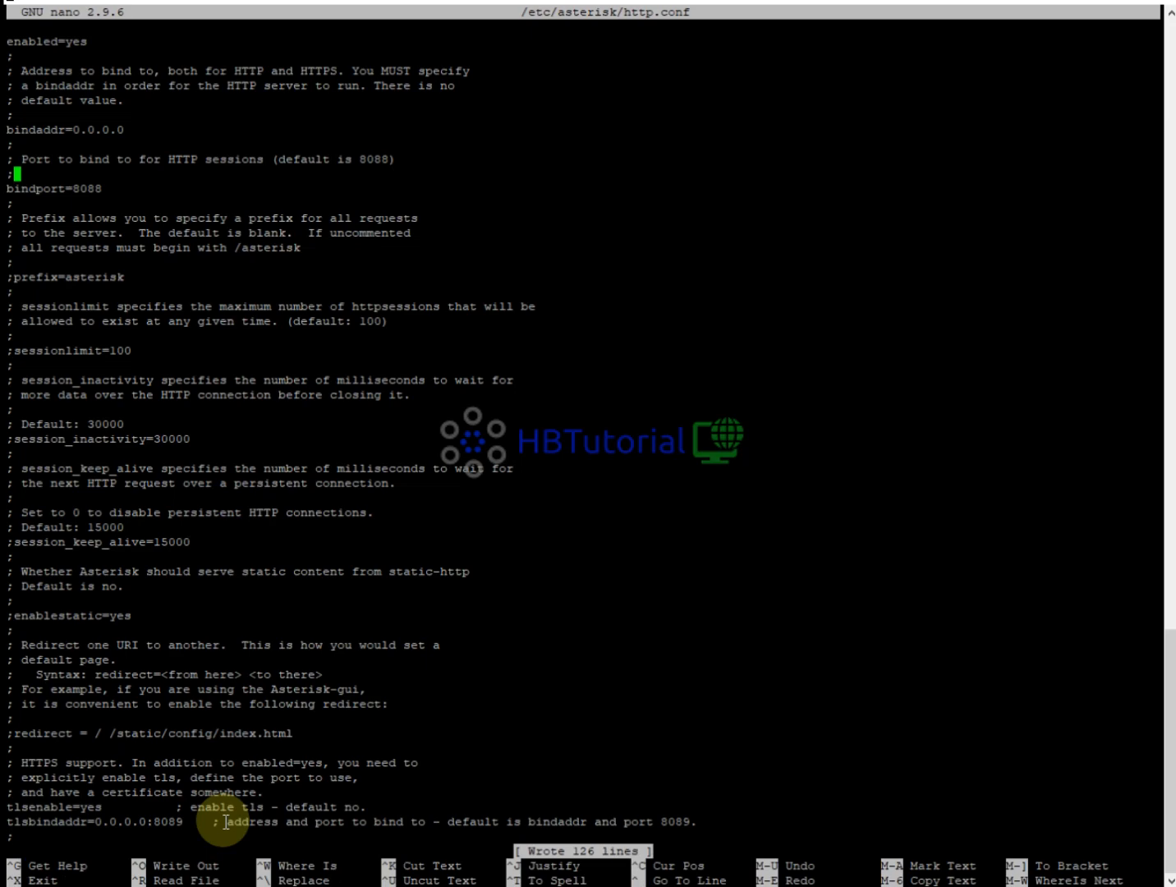
{"action": "key", "text": "ctrl+x"}
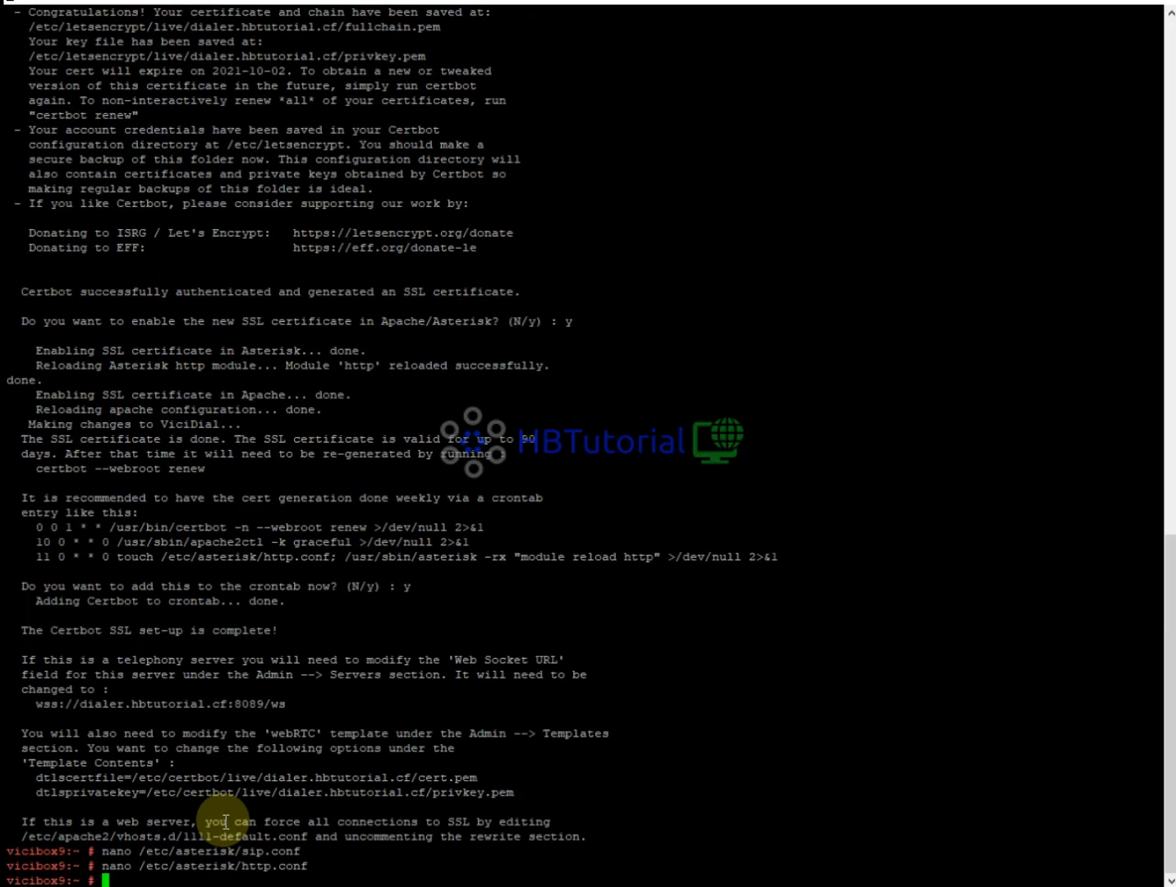
Check processes in htop, attach to the Asterisk console with high verbosity, then return to Edge.
{"action": "type", "text": "htop"}
{"action": "key", "text": "Return"}
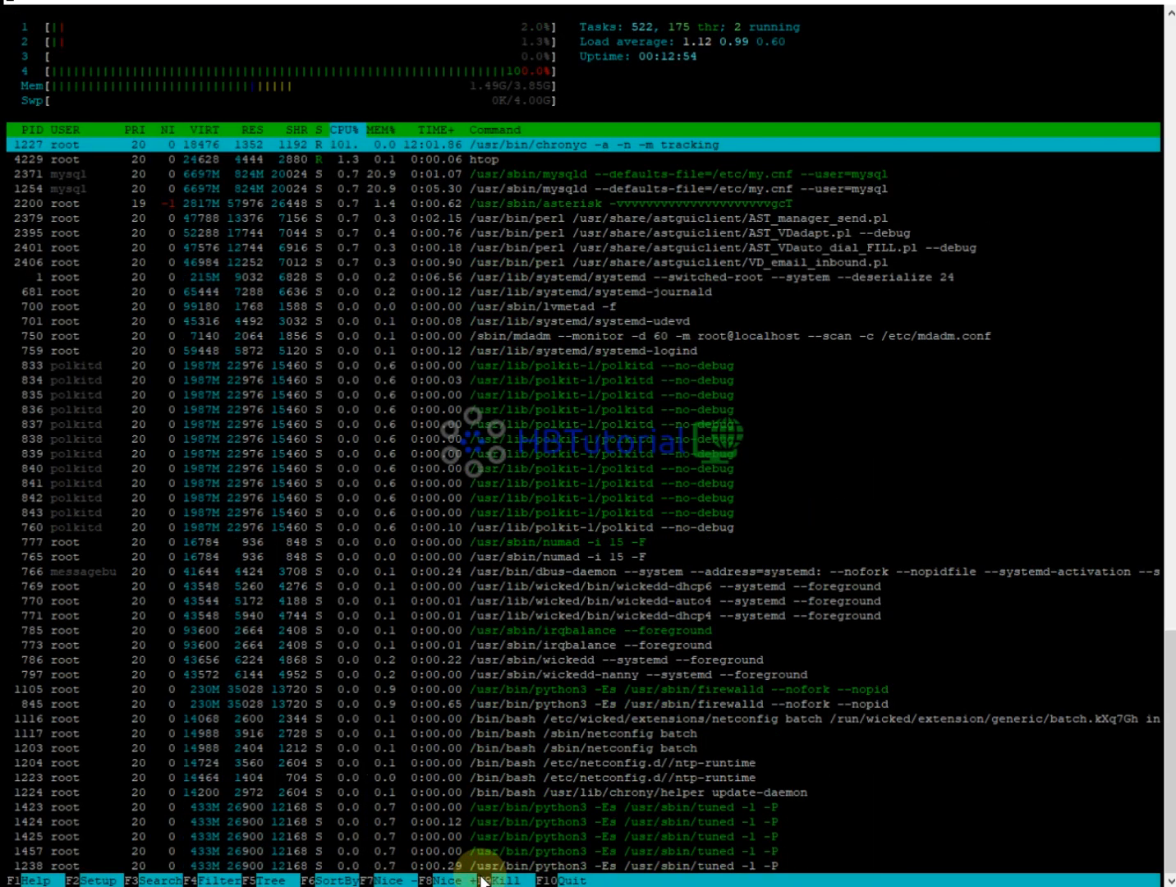
{"action": "type", "text": "q"}
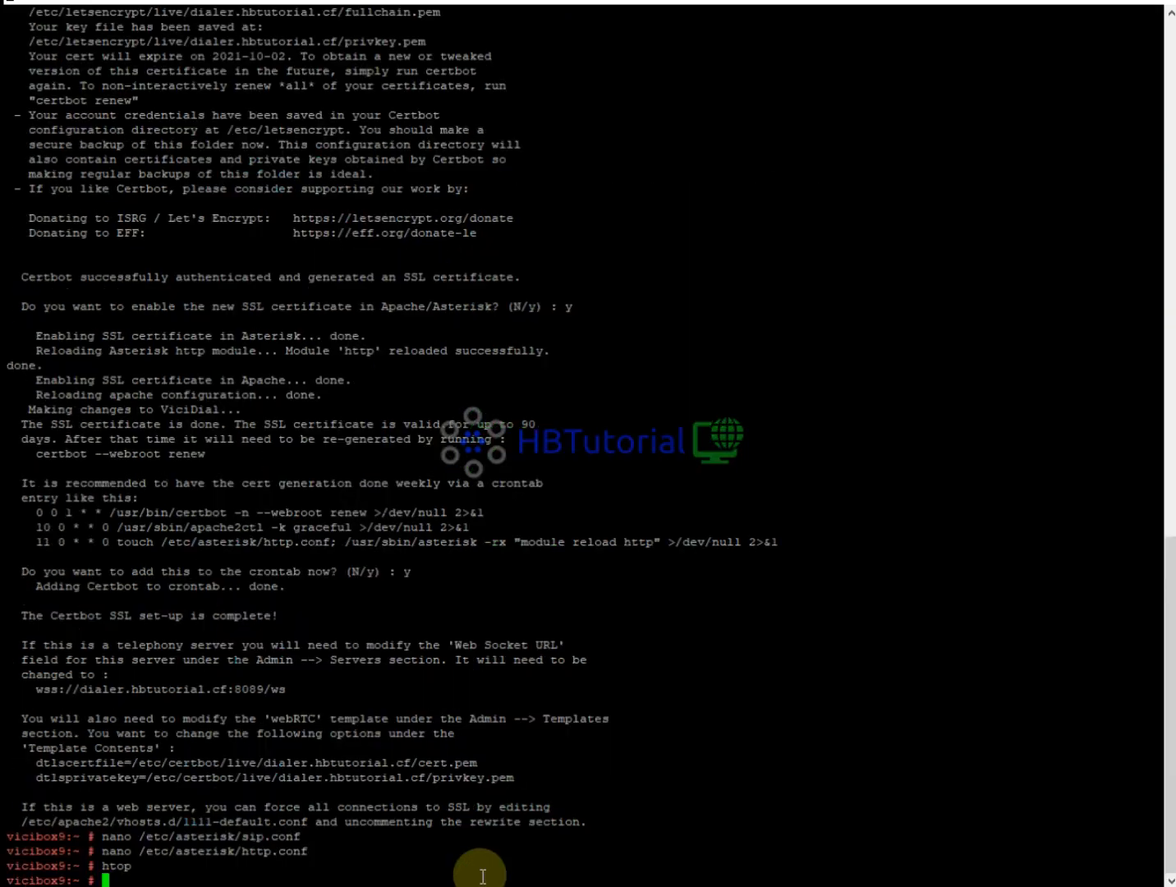
{"action": "type", "text": "asterisk -rvvvvvvvvvvvvvvvvvvvvvvv"}
{"action": "key", "text": "Return"}
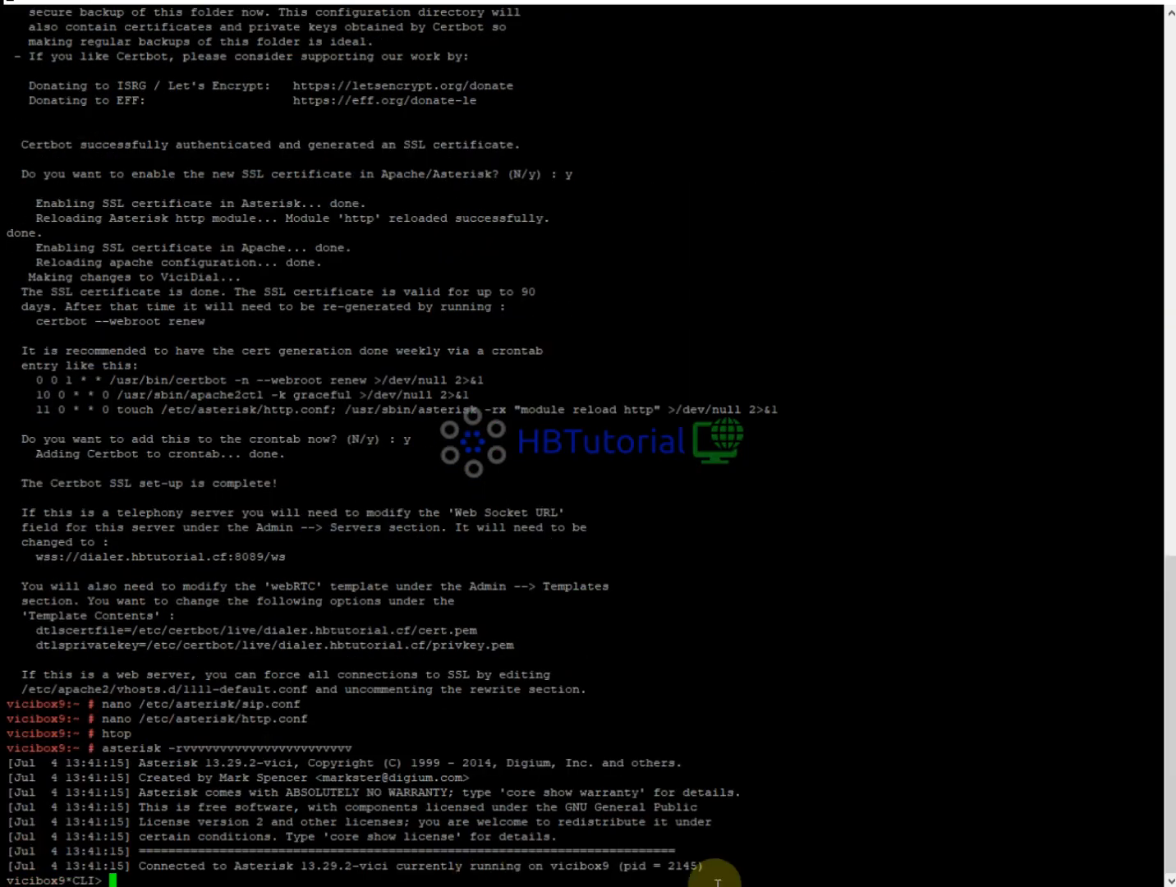
{"action": "left_click", "coordinate": [625, 886]}
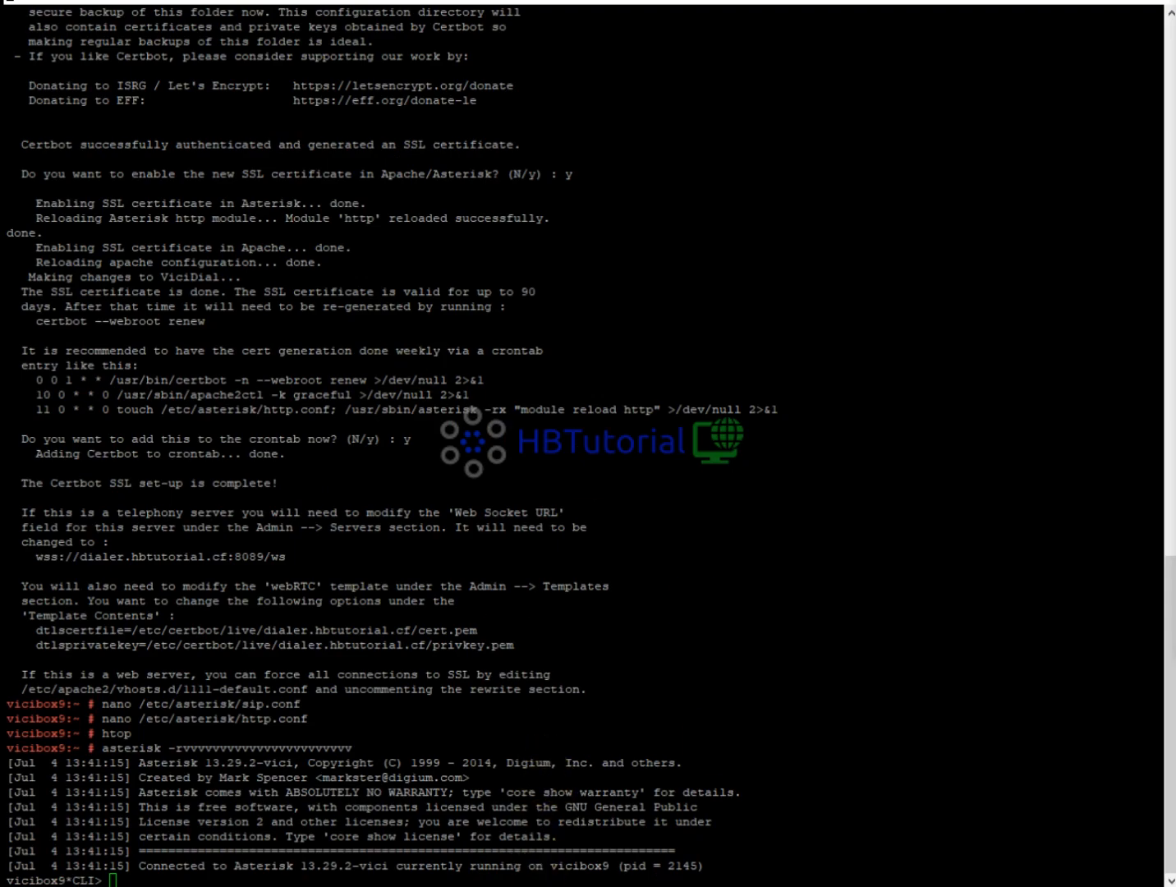
{"action": "left_click", "coordinate": [624, 886]}
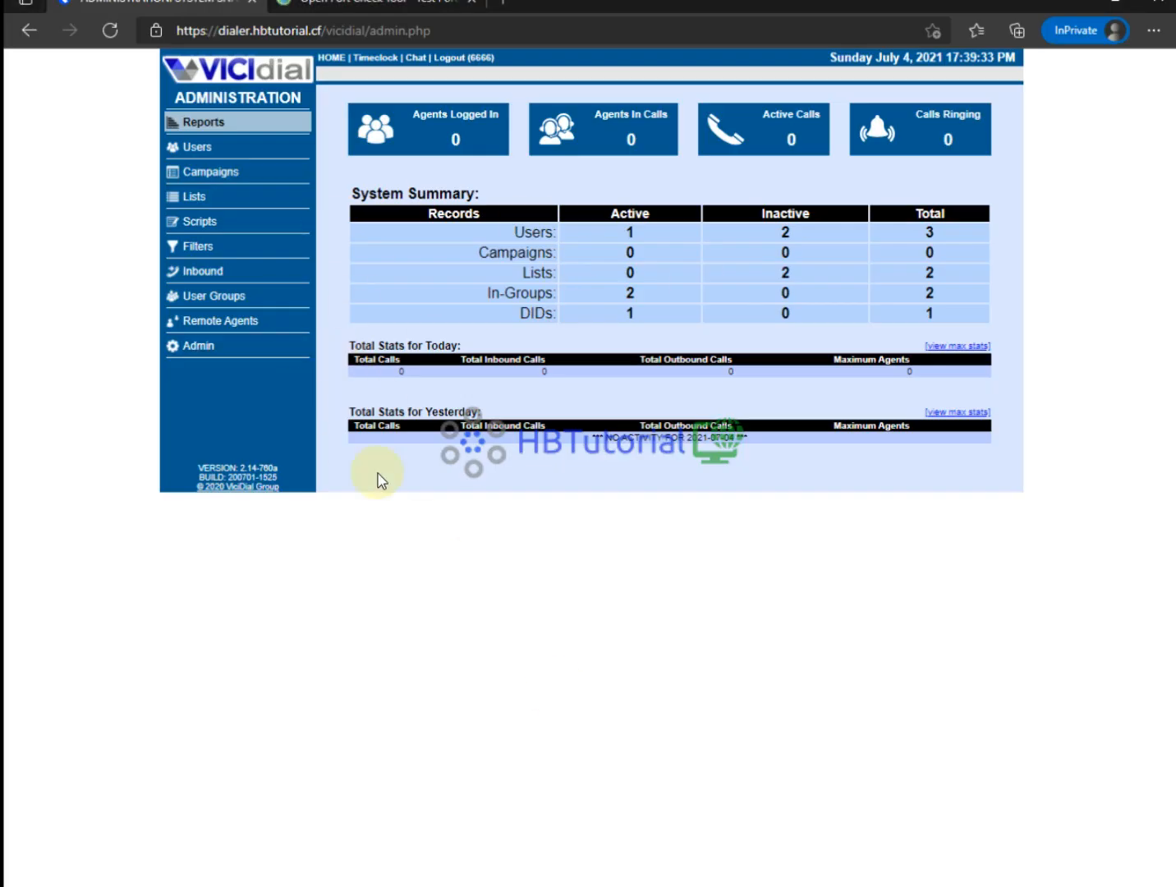
Search the web for 'viciphone' from the port forwarding tester tab.
{"action": "left_click", "coordinate": [384, 5]}
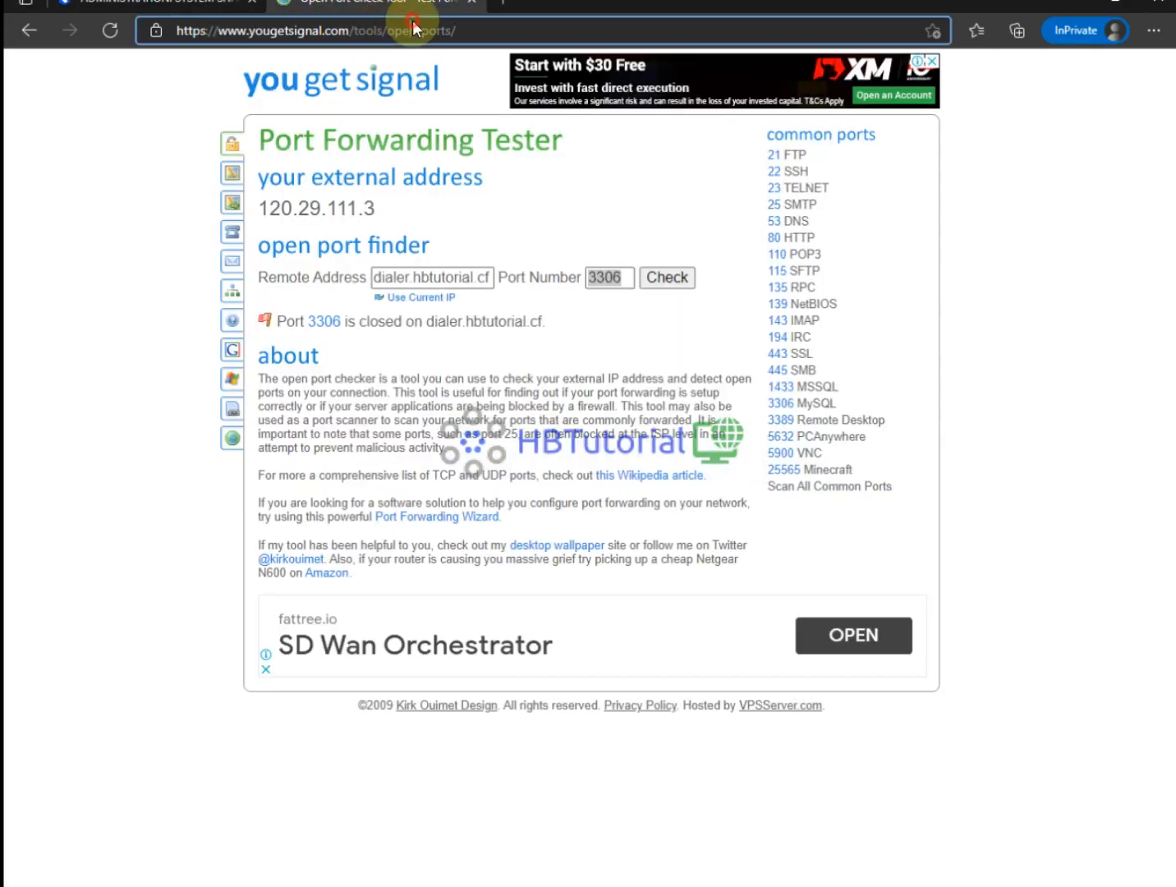
{"action": "left_click", "coordinate": [415, 30]}
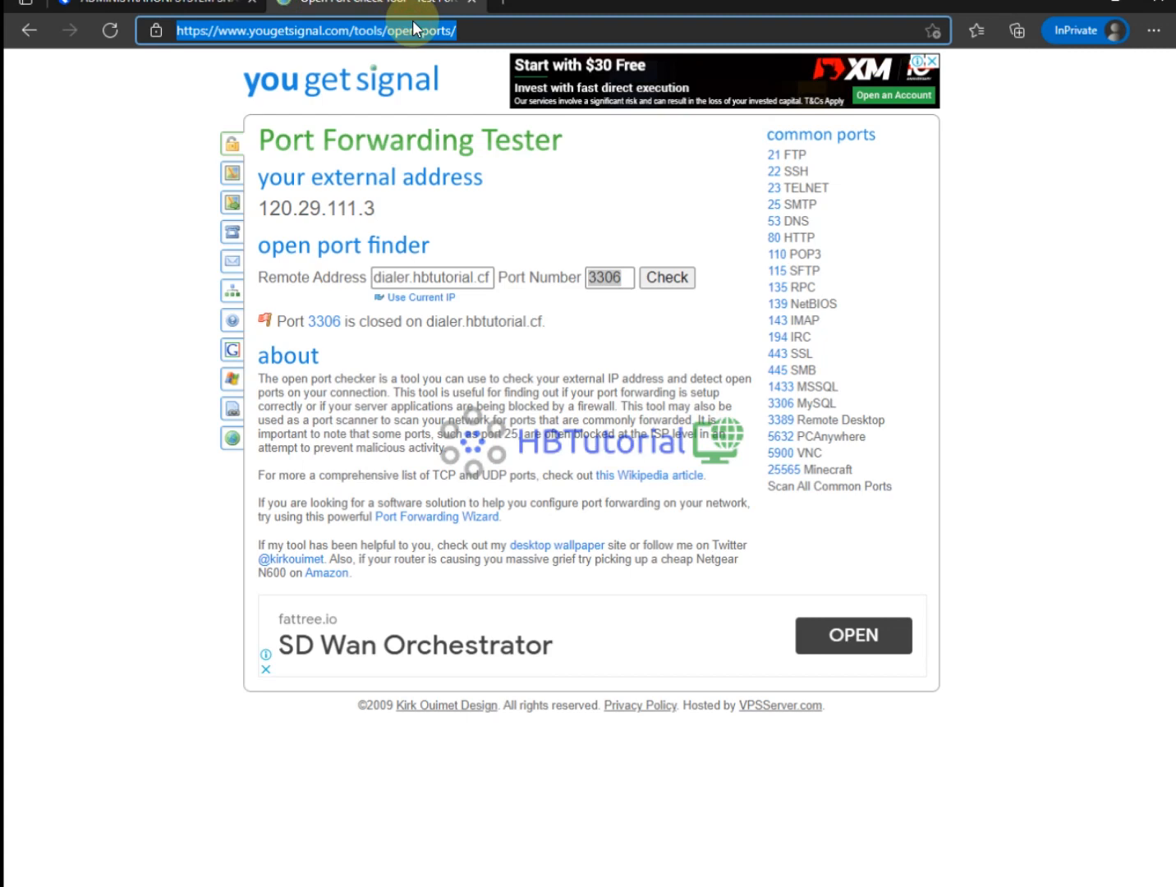
{"action": "type", "text": "viciphon"}
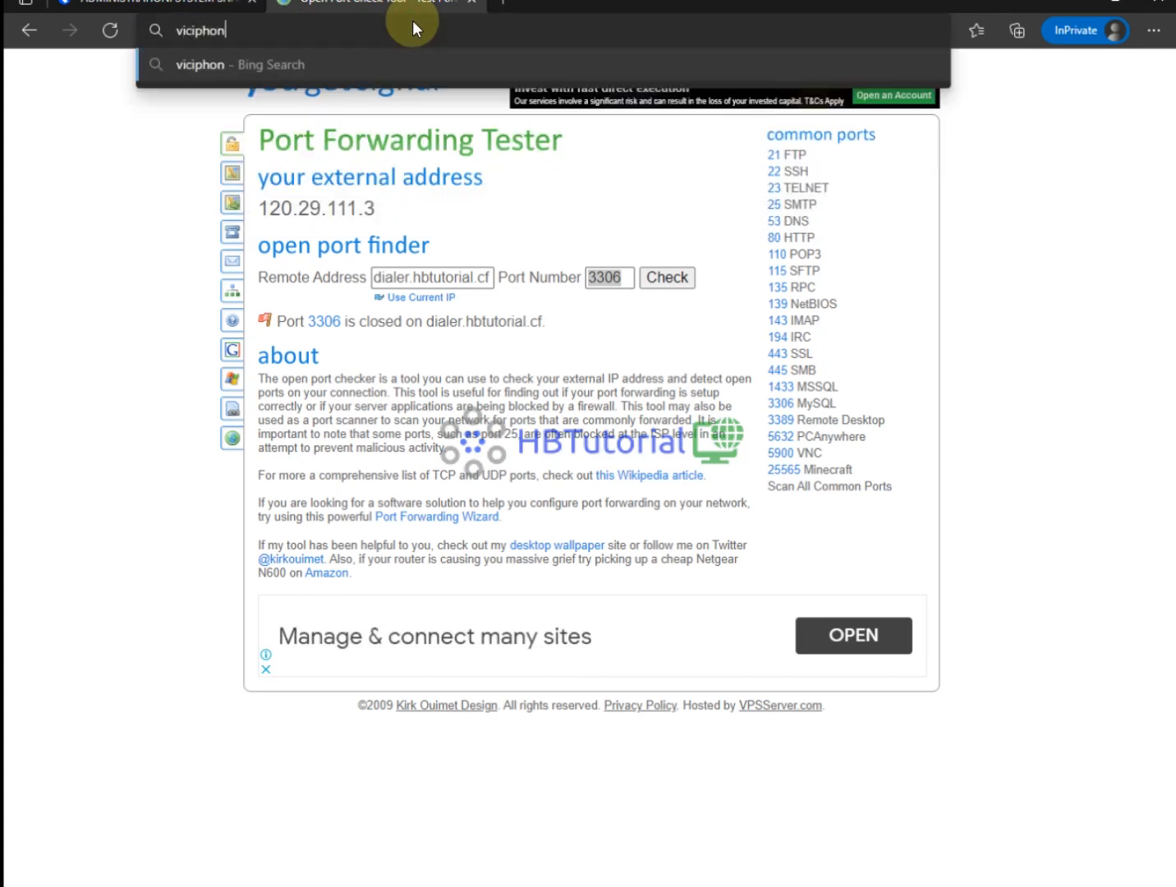
{"action": "type", "text": "e"}
{"action": "key", "text": "Return"}
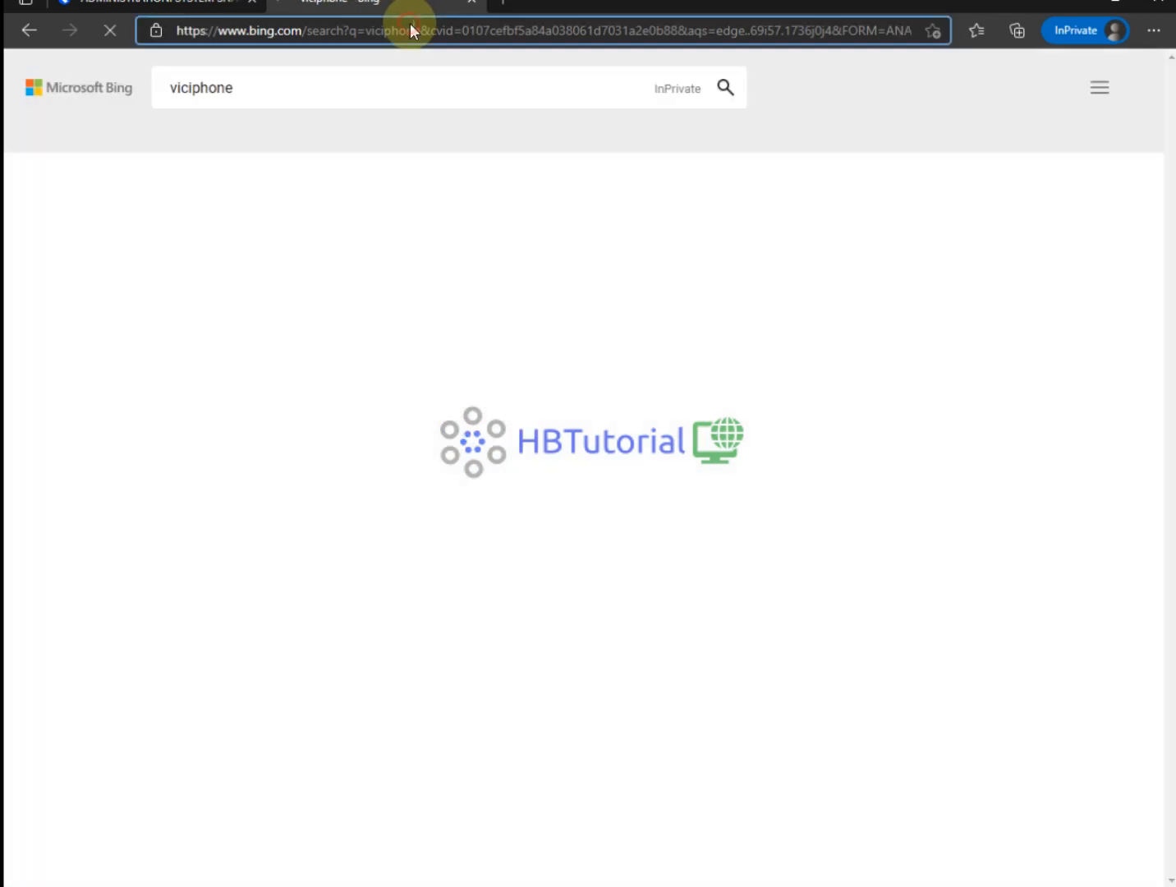
Open VICIphone.com in a new tab and follow its How To's GitHub link.
{"action": "left_click", "coordinate": [411, 28]}
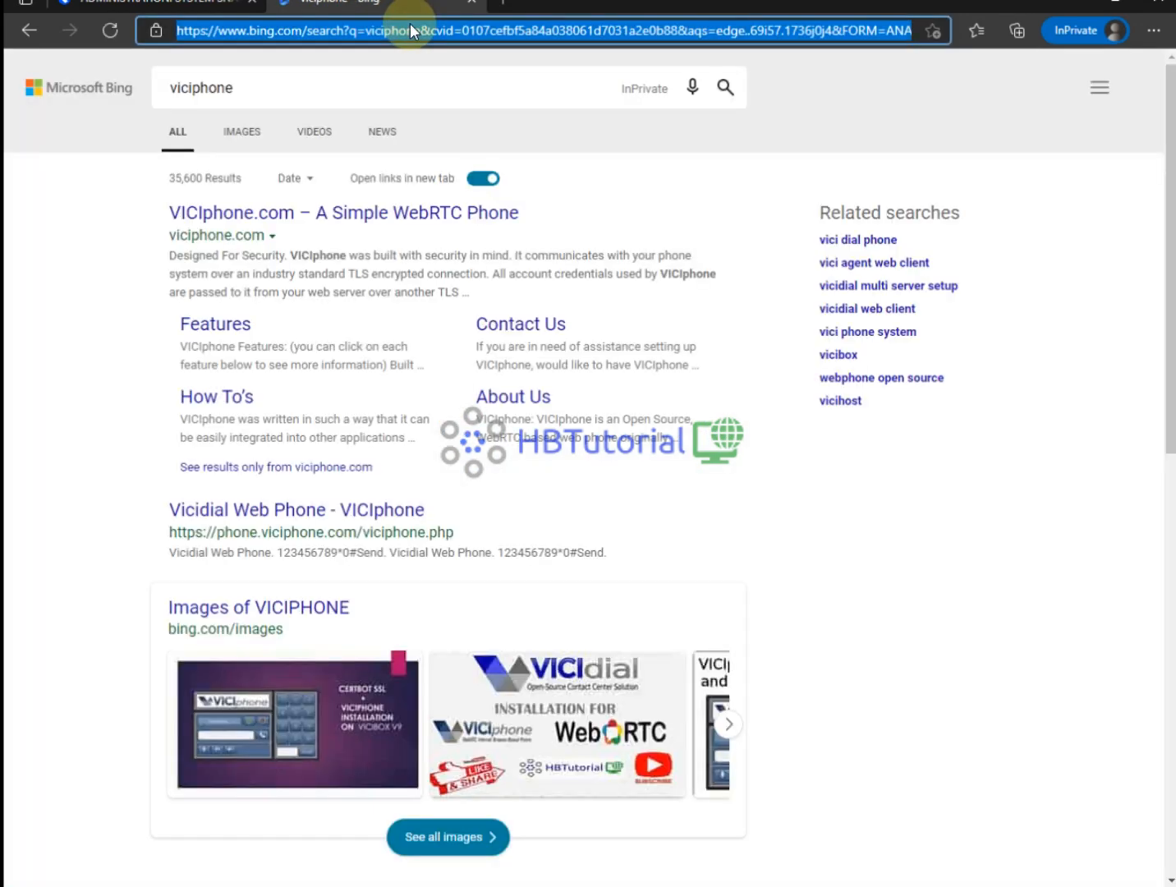
{"action": "left_click", "coordinate": [339, 215]}
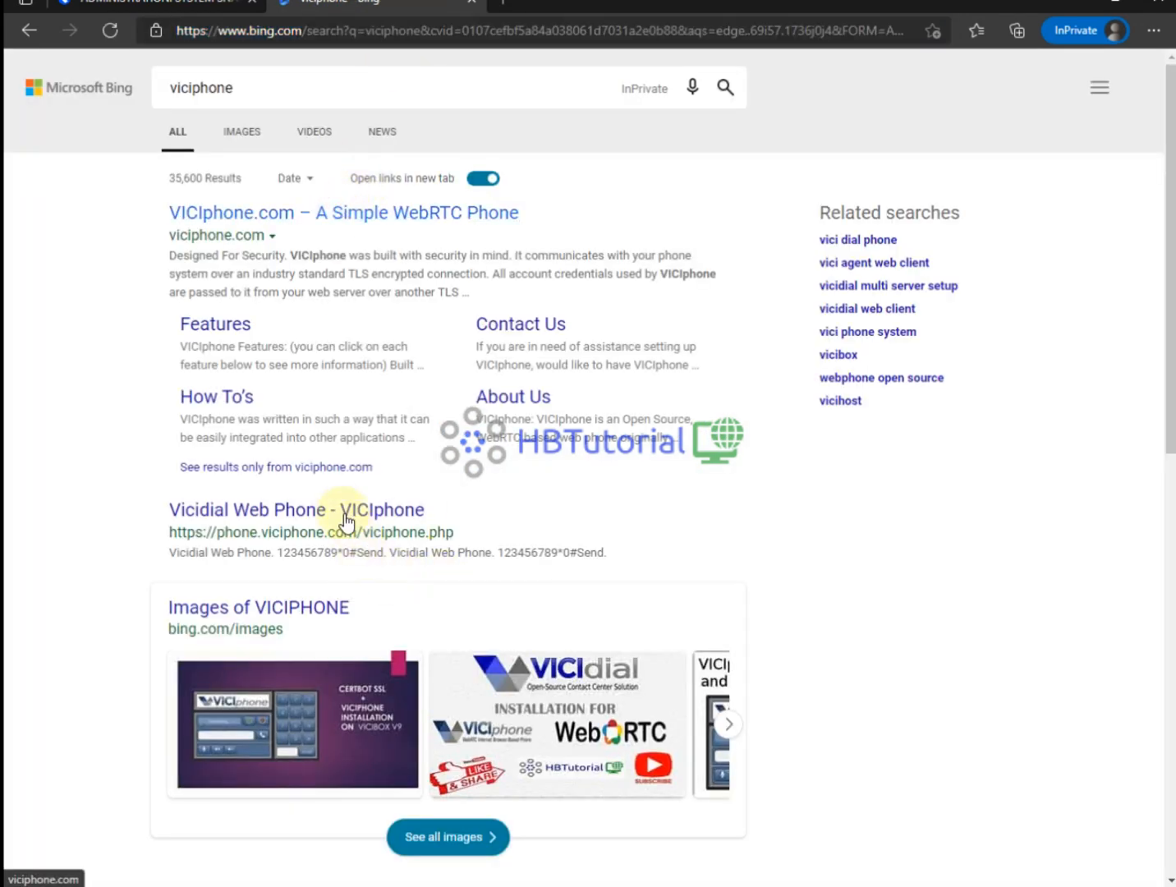
{"action": "left_click", "coordinate": [348, 219]}
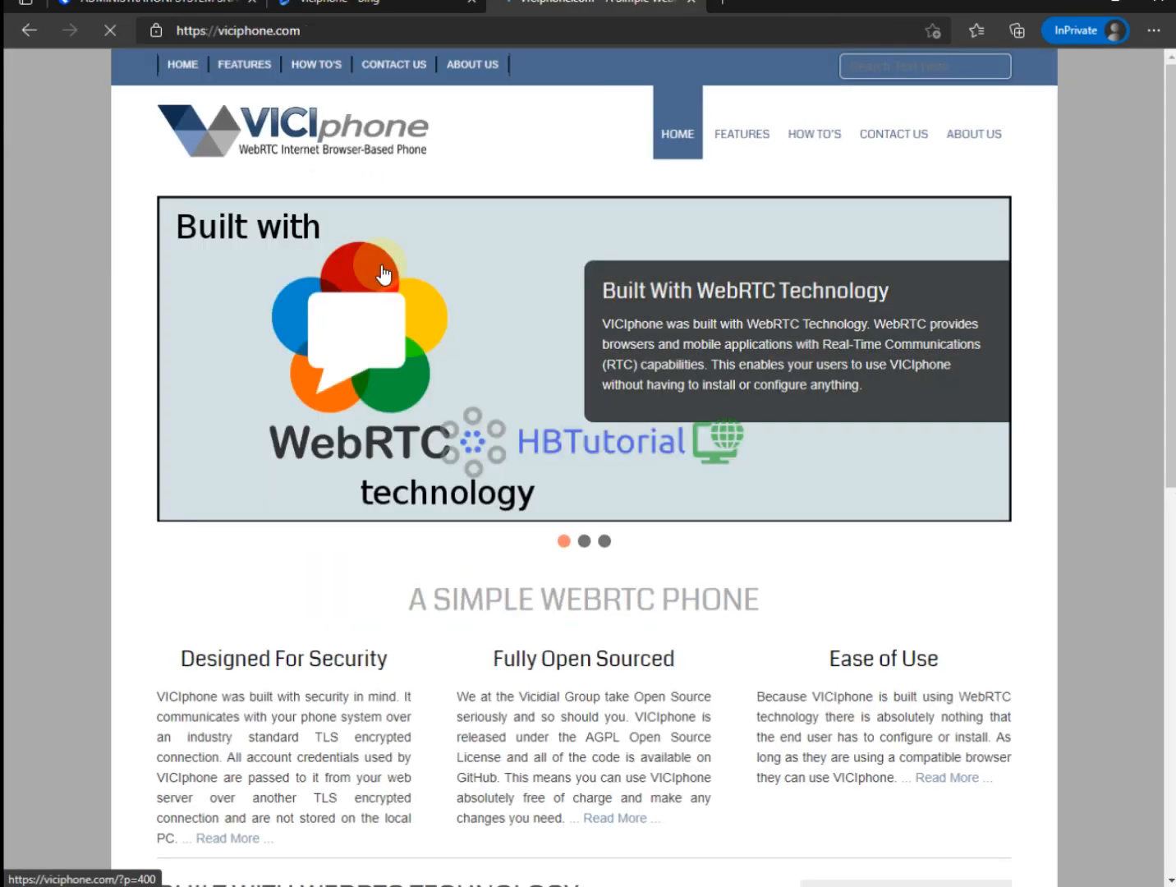
{"action": "left_click", "coordinate": [816, 141]}
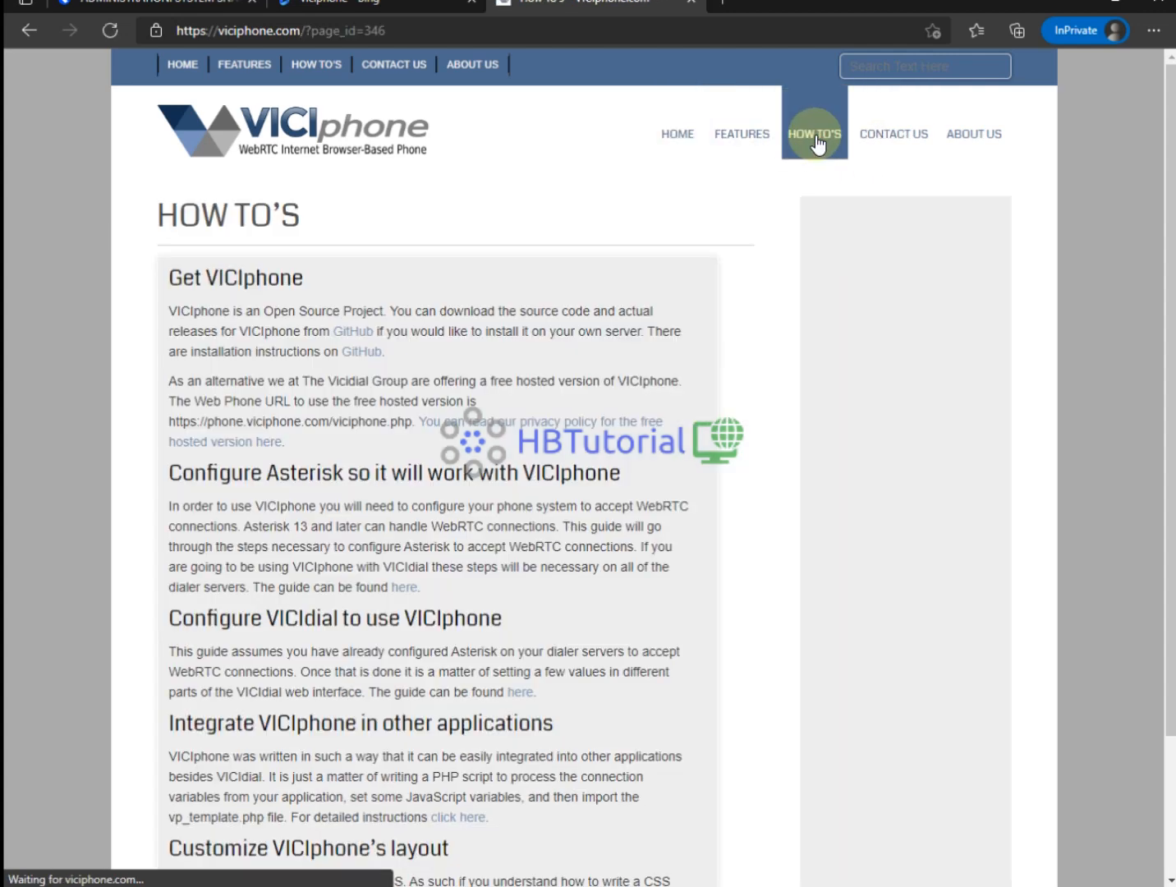
{"action": "left_click", "coordinate": [364, 352]}
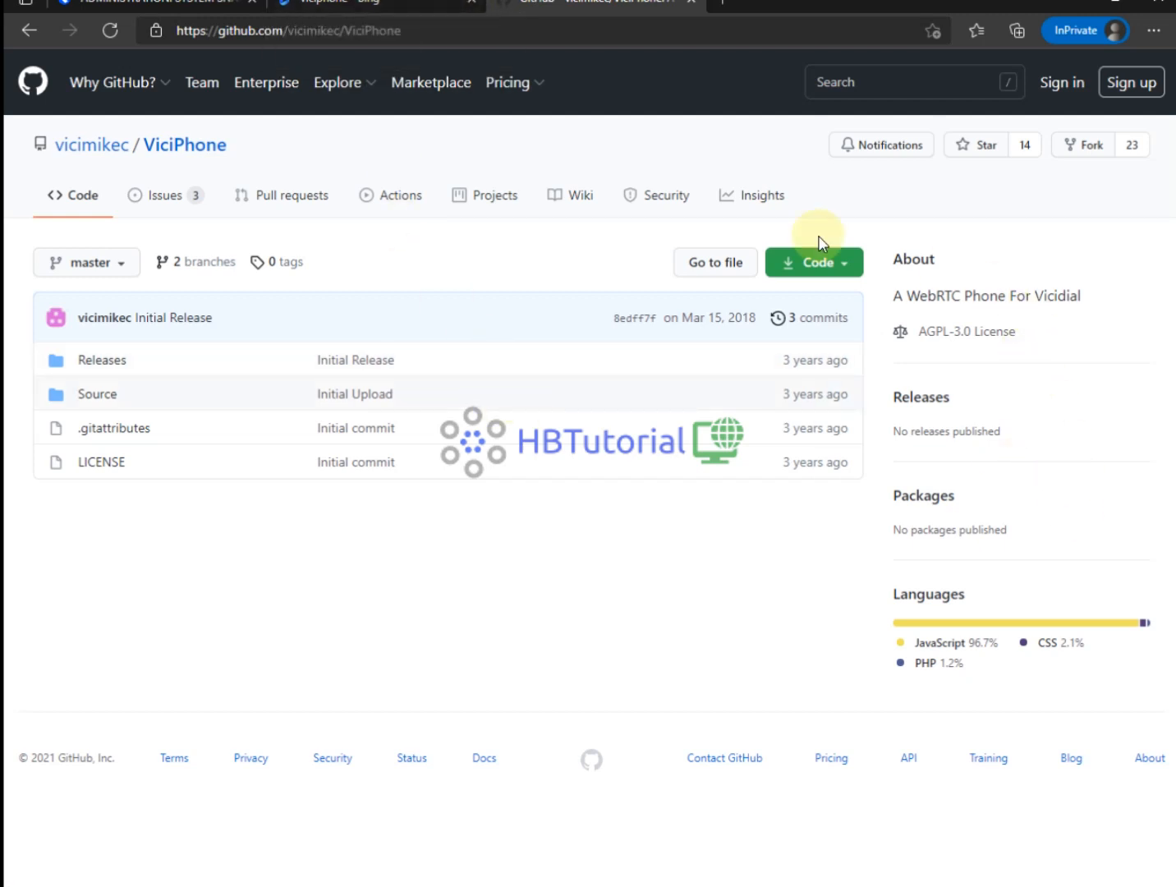
Open the repository owner's profile and search their repositories for 'viciphon'.
{"action": "left_click", "coordinate": [120, 162]}
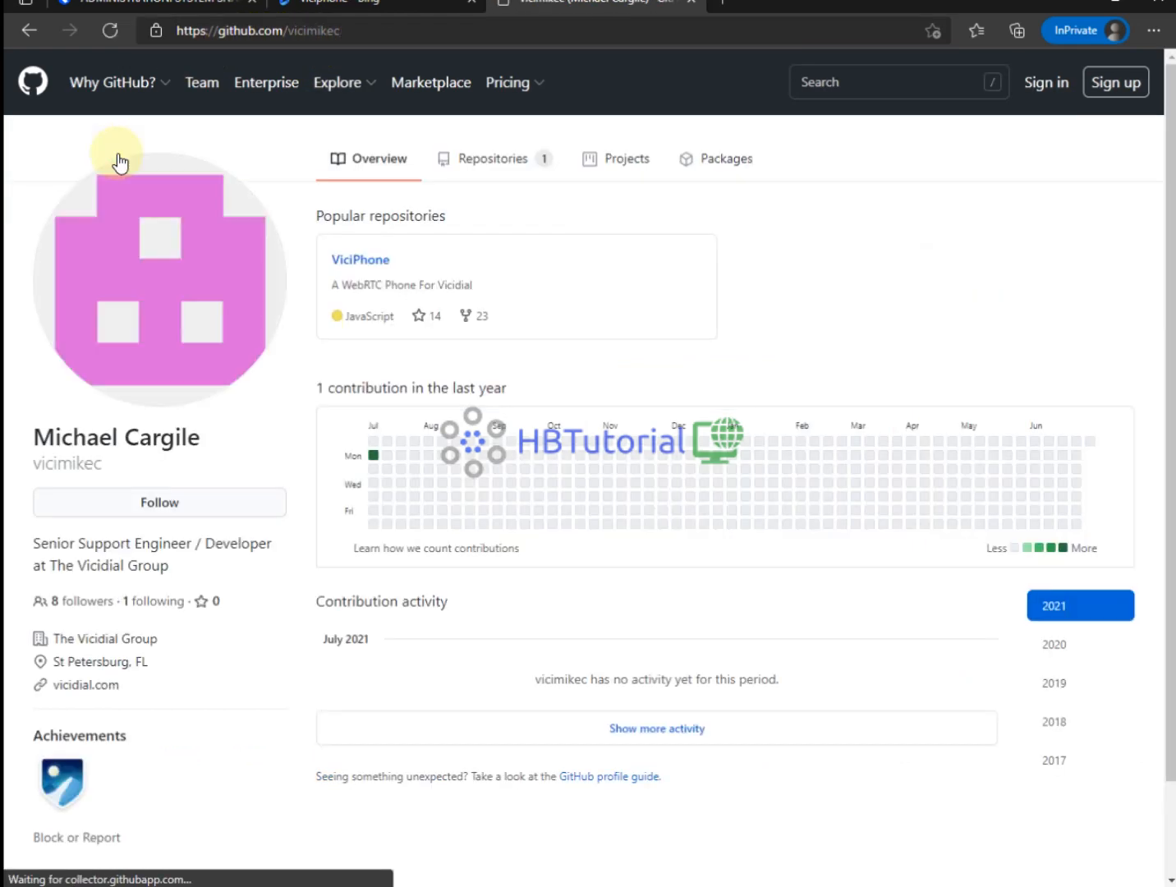
{"action": "scroll", "coordinate": [797, 644], "scroll_direction": "down", "scroll_amount": 3}
{"action": "scroll", "coordinate": [775, 449], "scroll_direction": "up", "scroll_amount": 3}
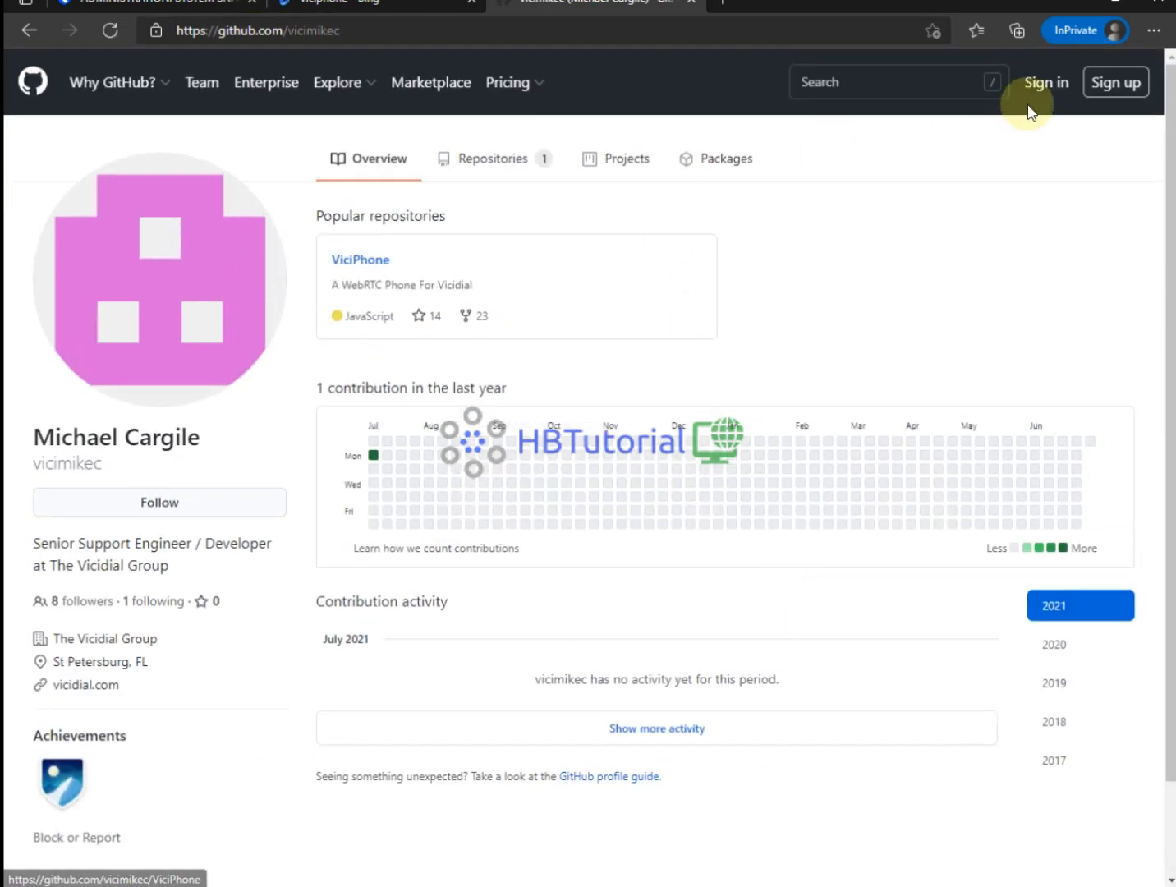
{"action": "left_click", "coordinate": [881, 78]}
{"action": "type", "text": "vic"}
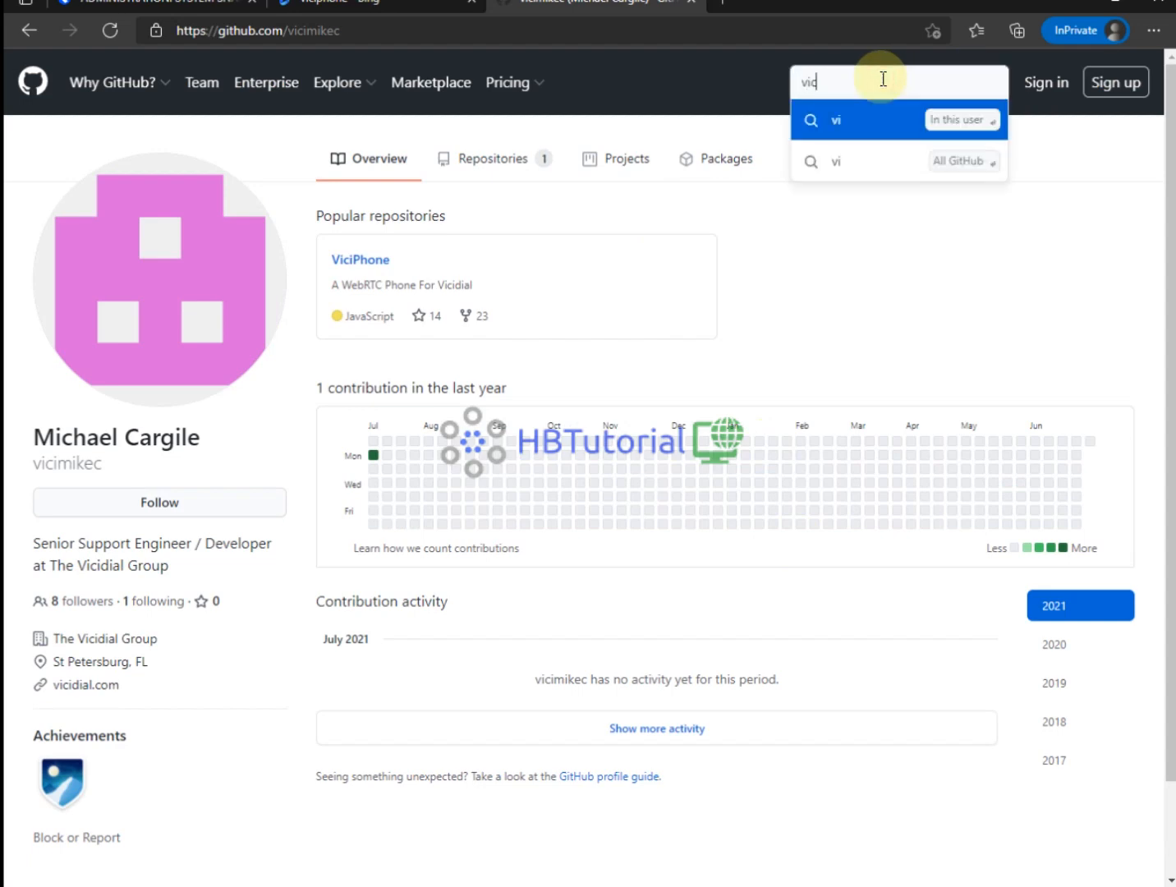
{"action": "type", "text": "iphone"}
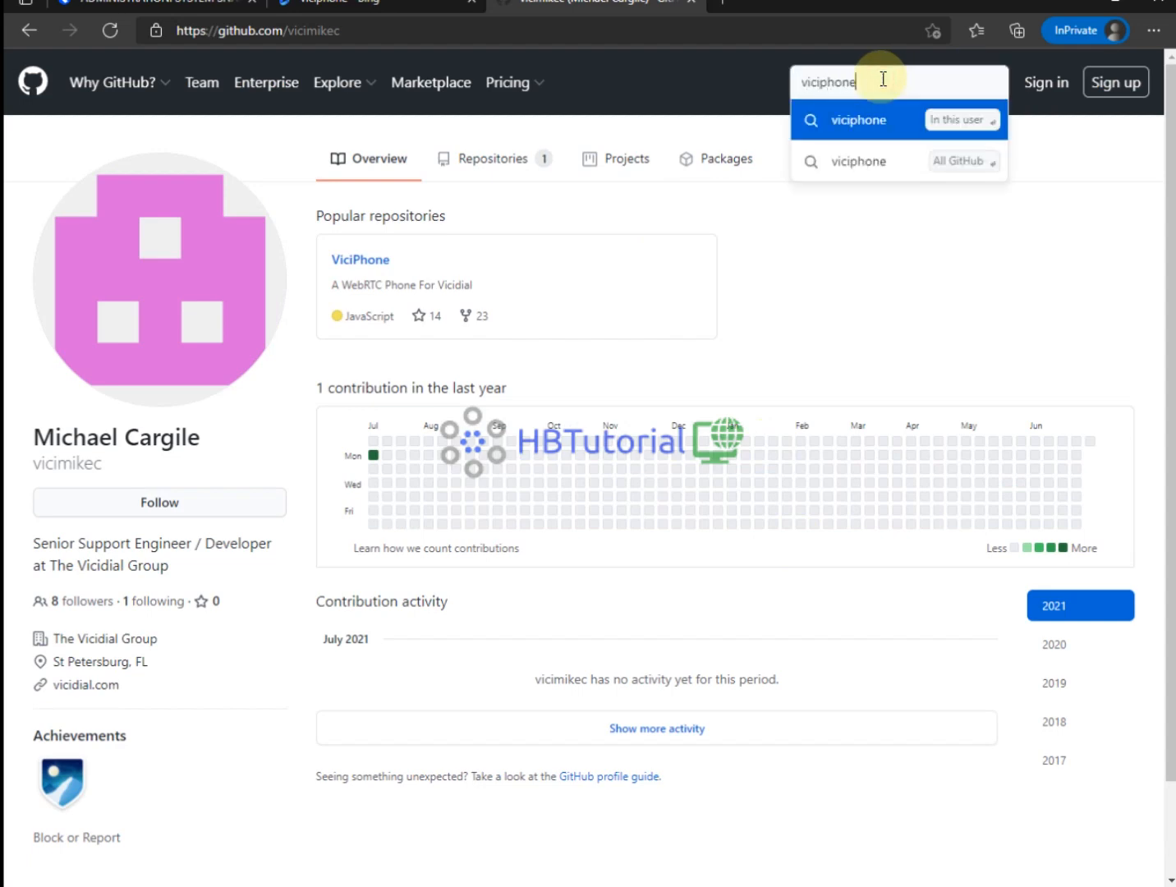
{"action": "key", "text": "Return"}
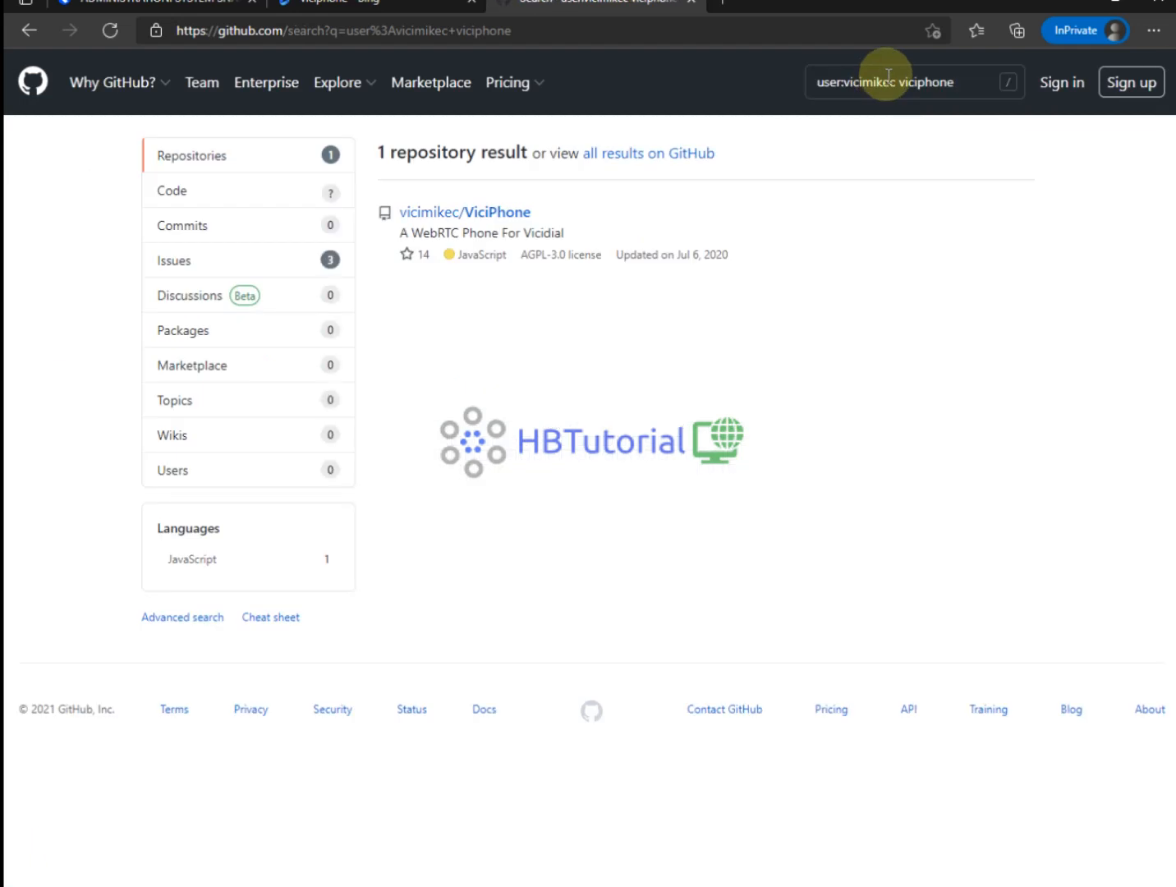
Clear the user-scoped search and go back to the GitHub home page.
{"action": "left_click", "coordinate": [889, 81]}
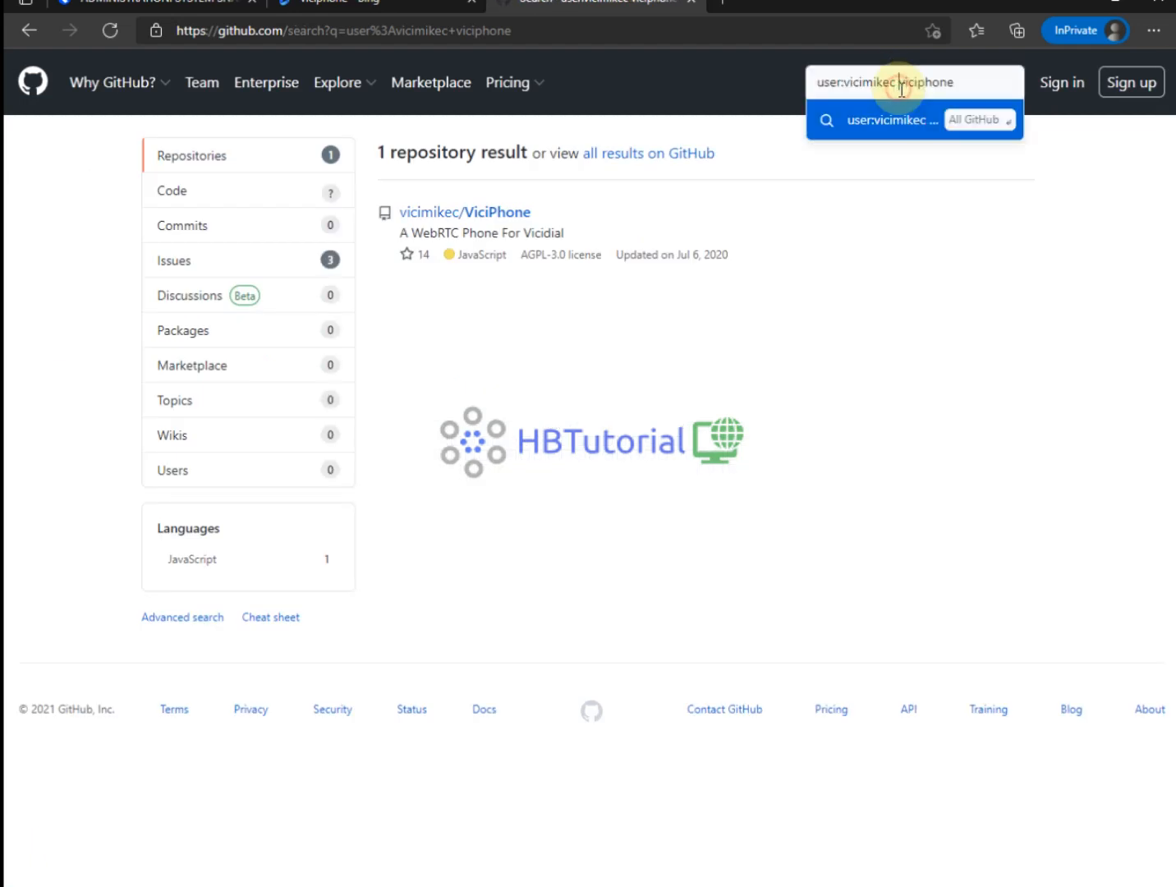
{"action": "left_click", "coordinate": [975, 121]}
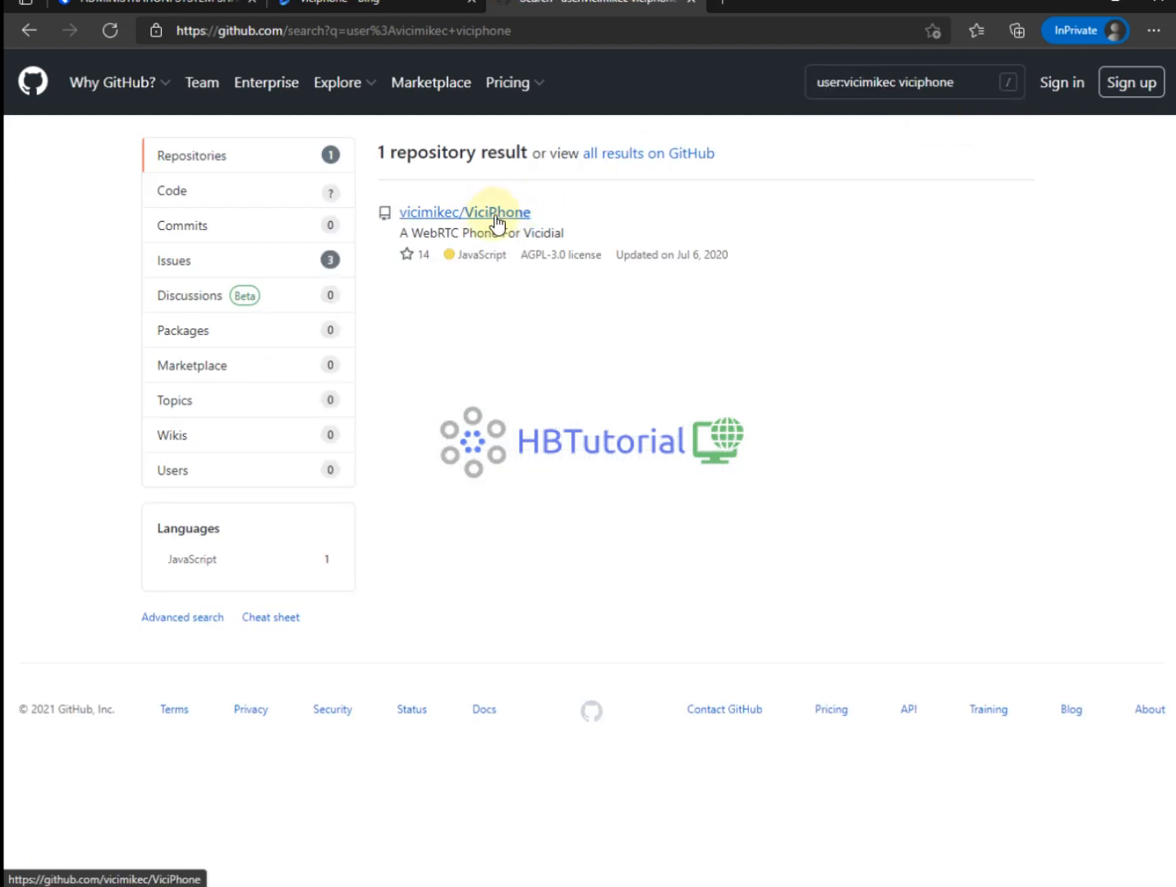
{"action": "left_click", "coordinate": [885, 80]}
{"action": "double_click", "coordinate": [889, 78]}
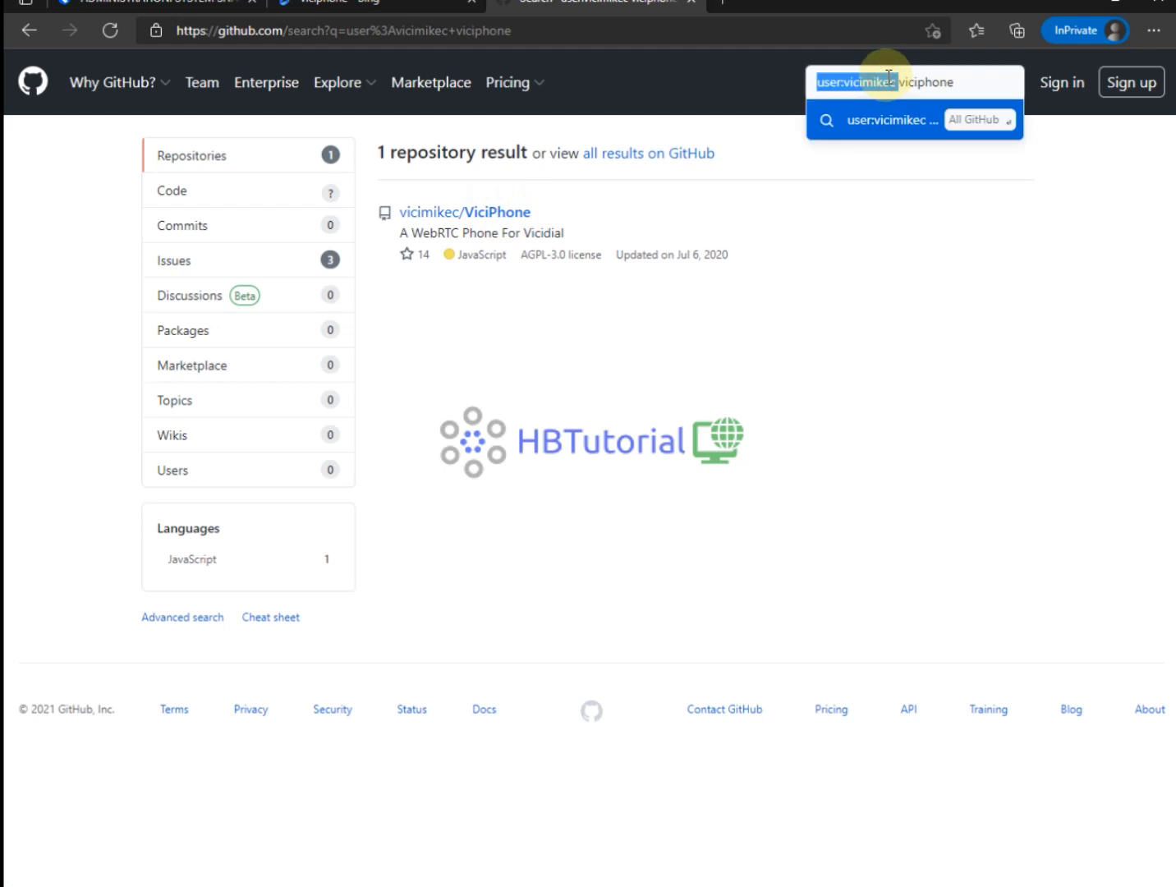
{"action": "triple_click", "coordinate": [972, 79]}
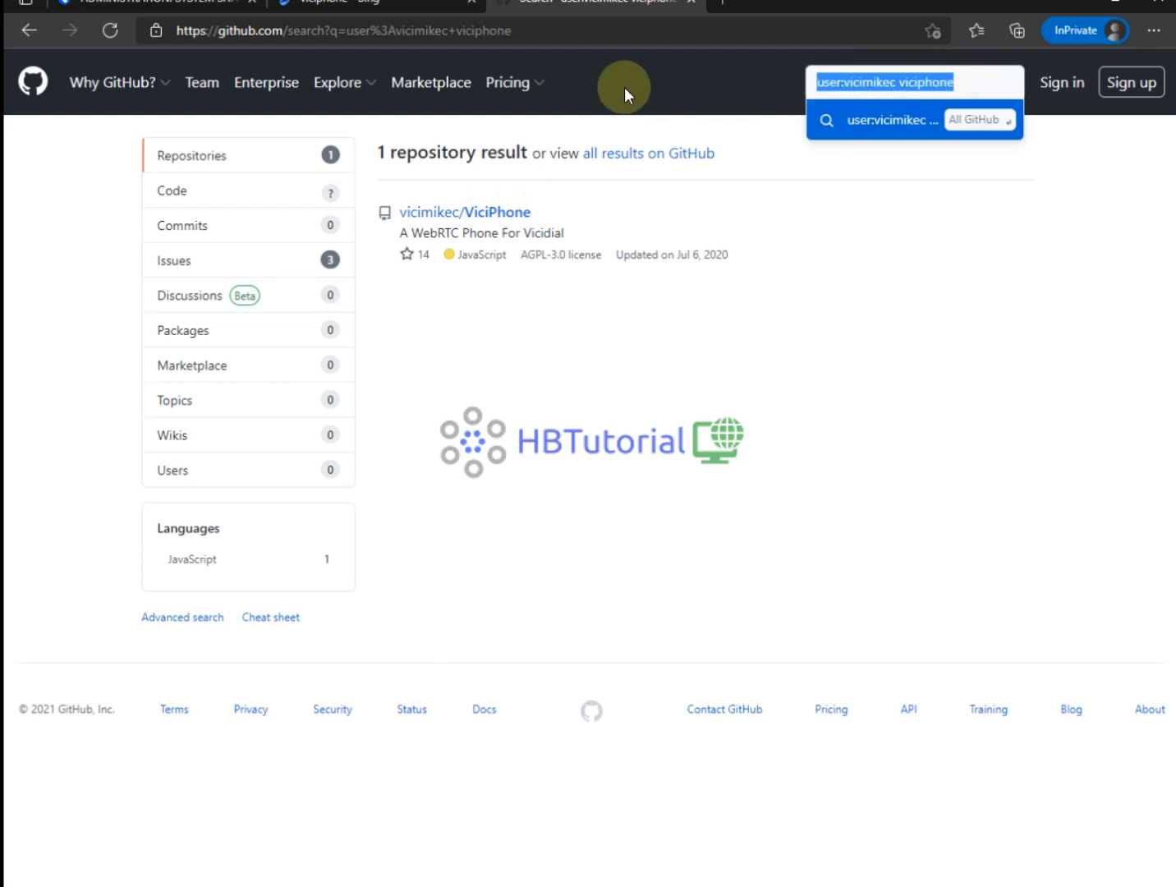
{"action": "type", "text": "v"}
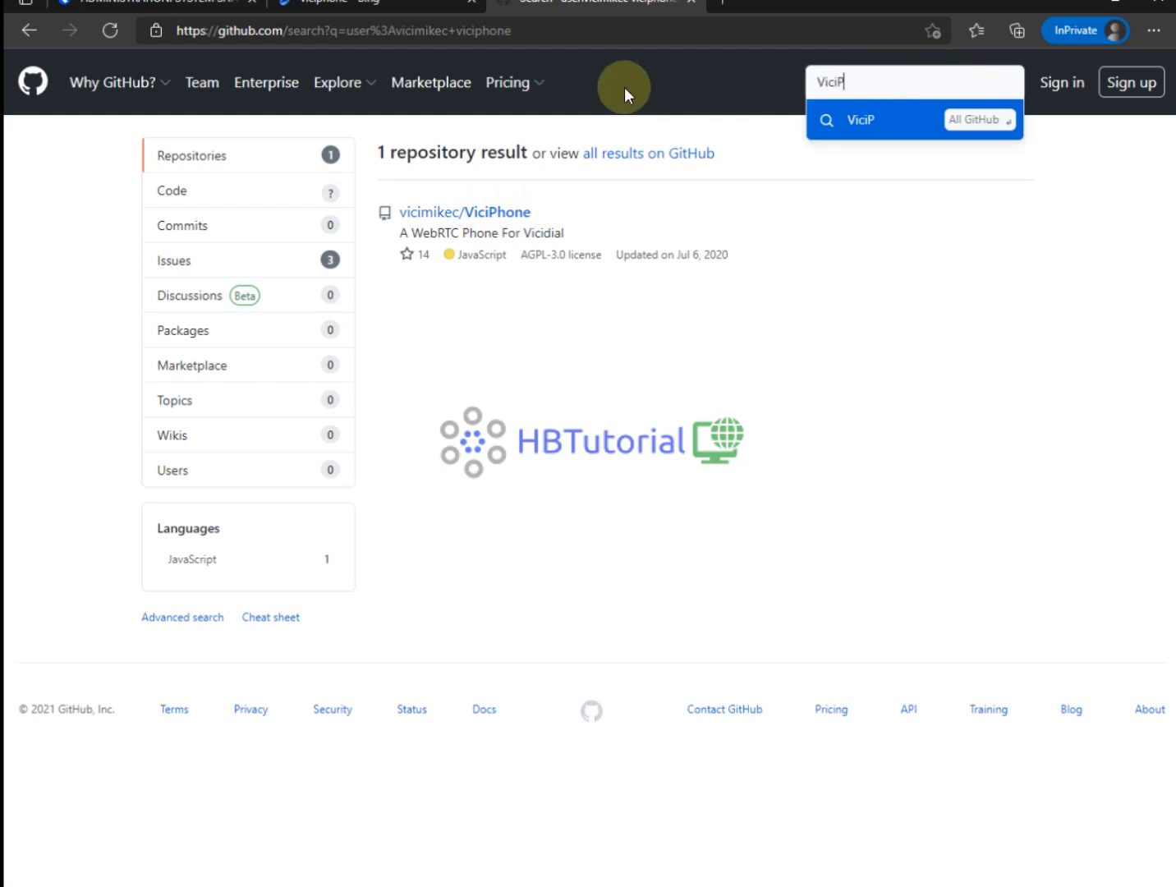
{"action": "type", "text": "iciPhone"}
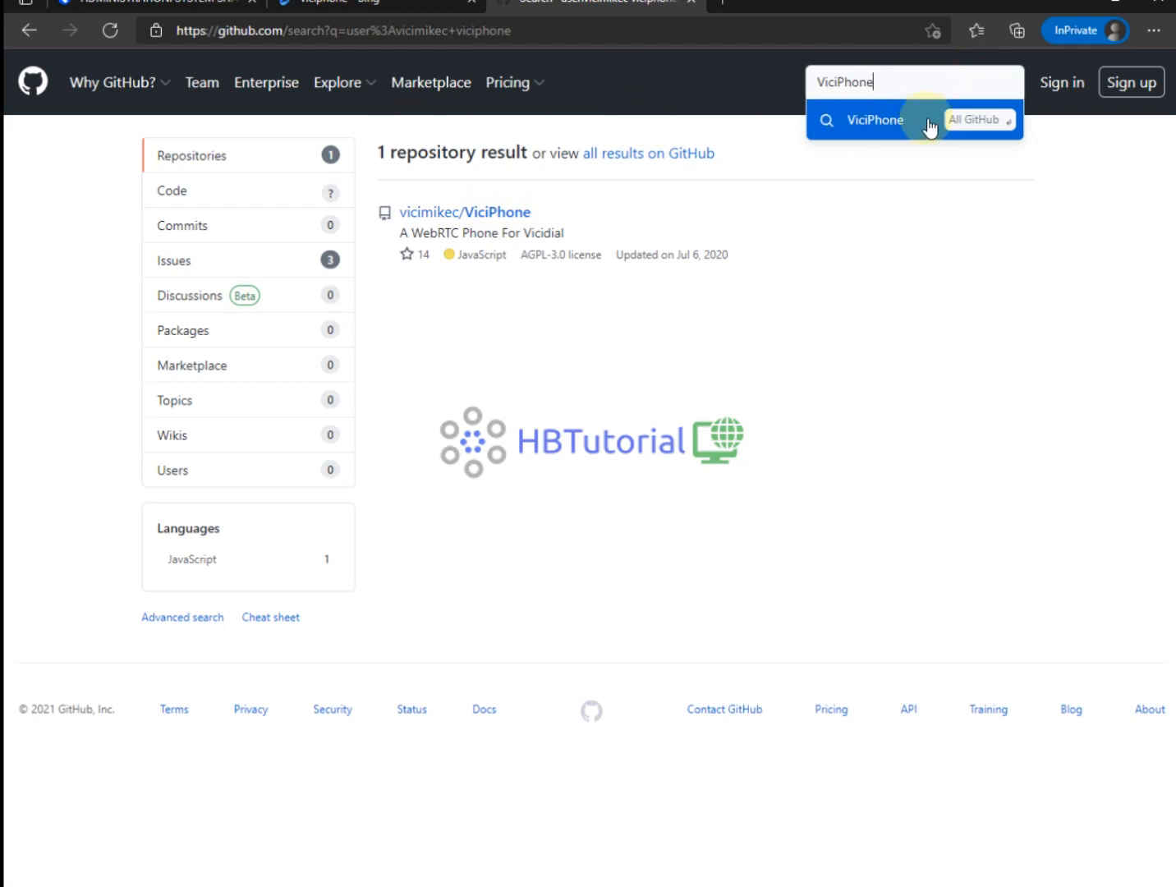
{"action": "left_click_drag", "start_coordinate": [901, 87], "coordinate": [747, 79]}
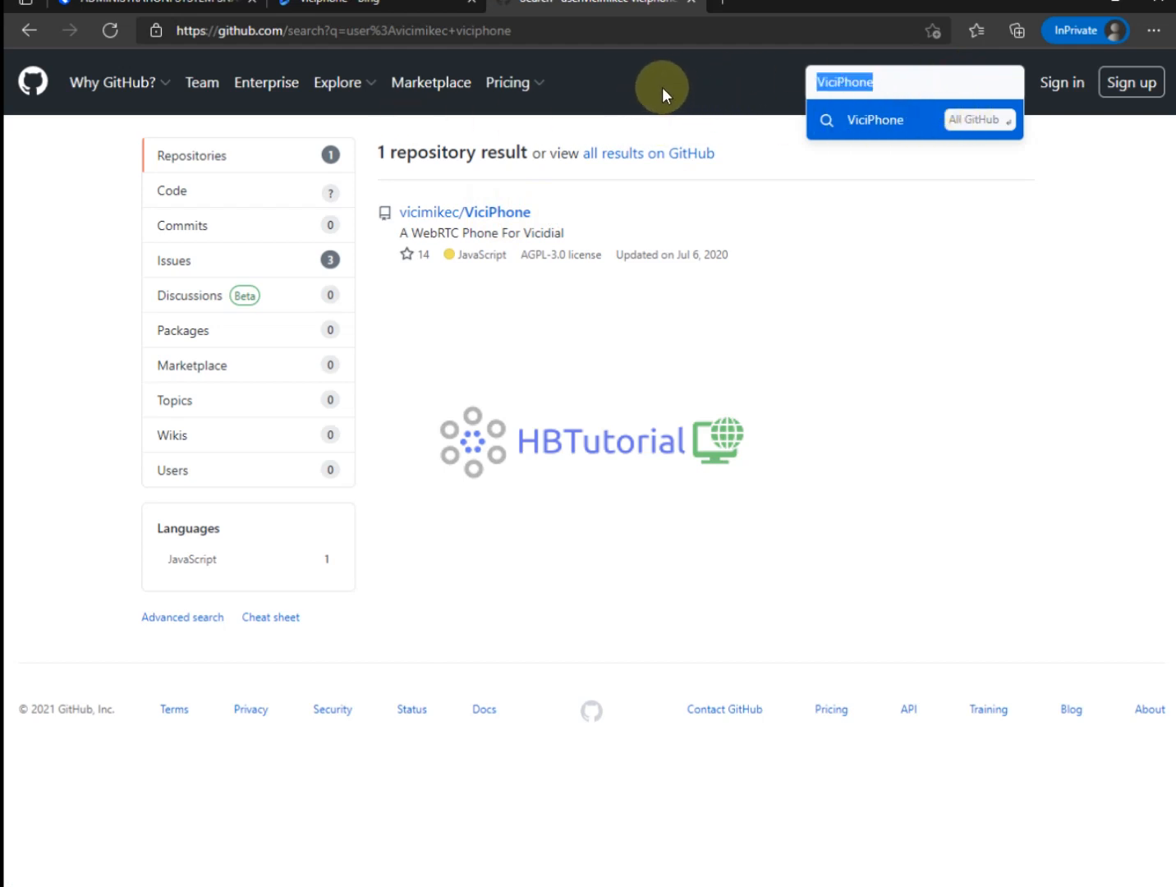
{"action": "key", "text": "BackSpace"}
{"action": "left_click_drag", "start_coordinate": [287, 29], "coordinate": [1087, 60]}
{"action": "key", "text": "BackSpace"}
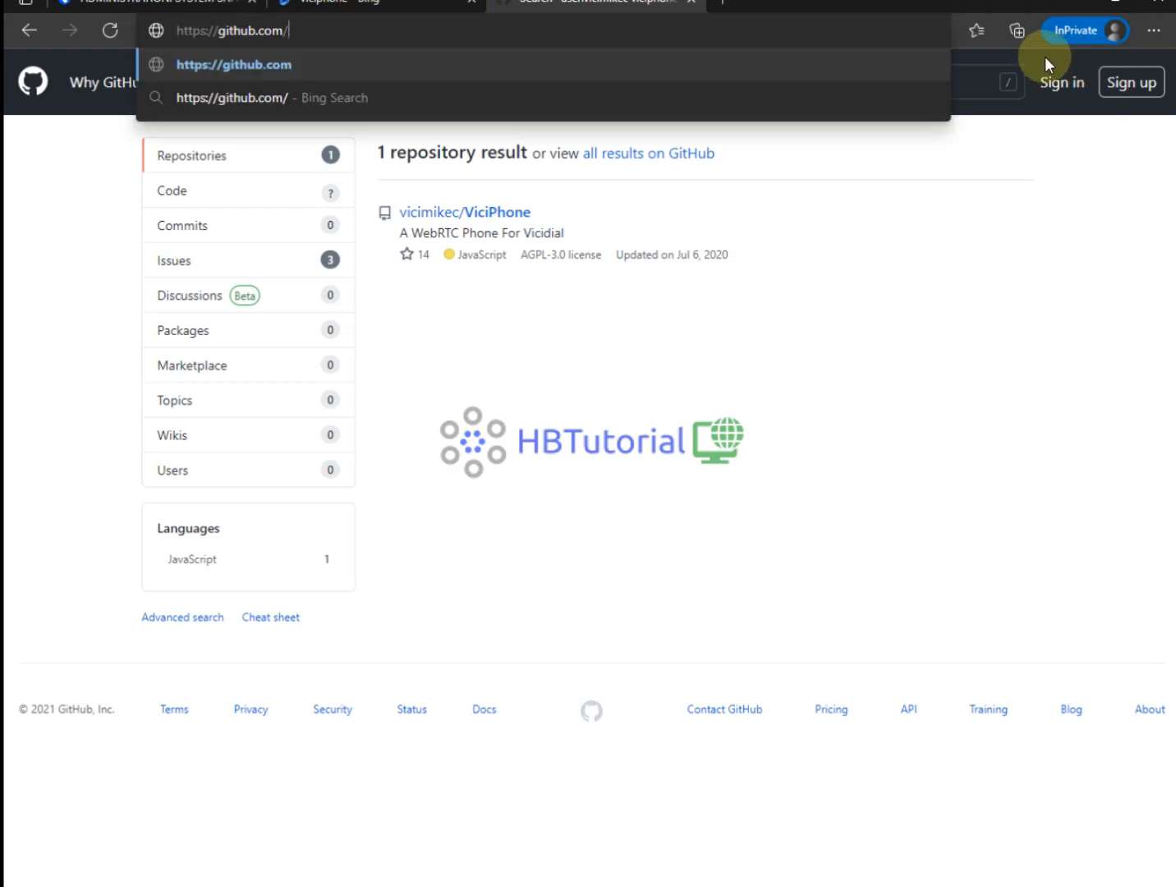
{"action": "key", "text": "Return"}
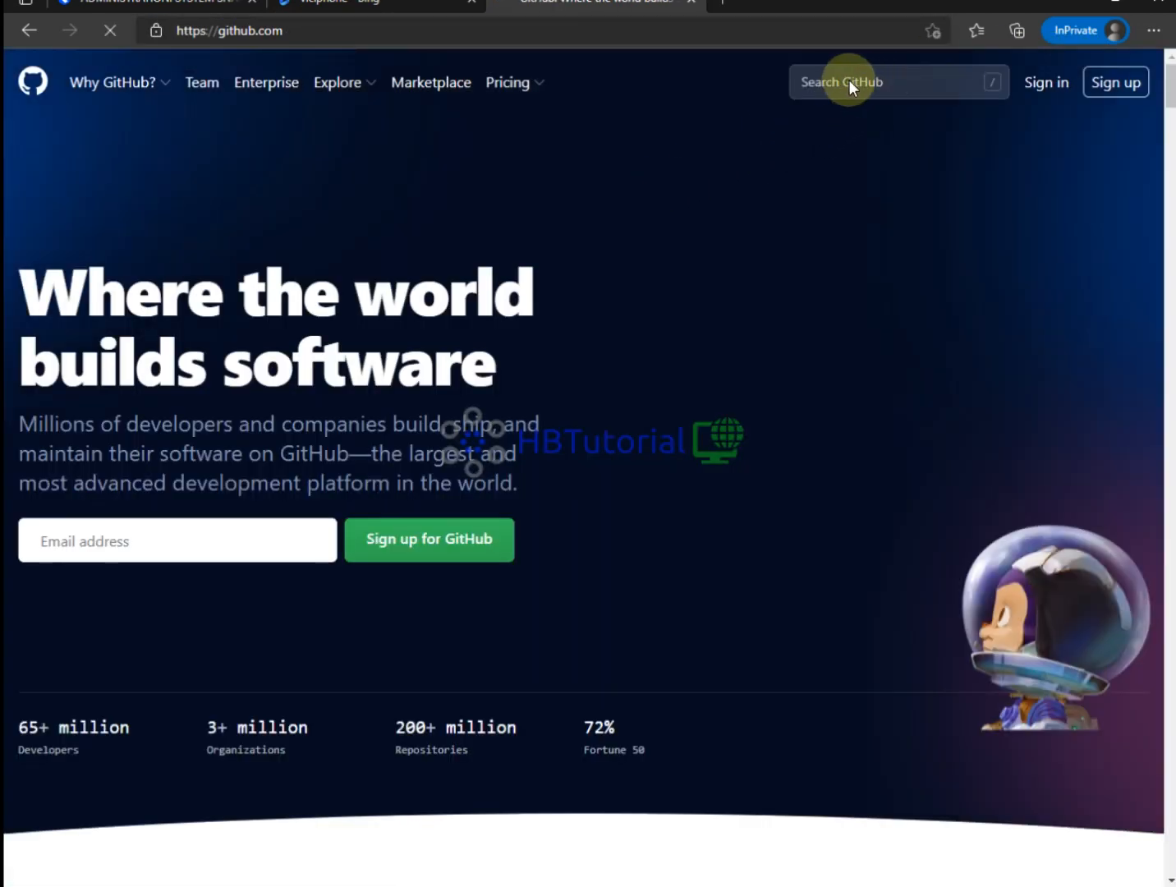
Search all of GitHub for 'ViciPhone' and open CyburPhone in a new tab.
{"action": "left_click", "coordinate": [907, 79]}
{"action": "type", "text": "ViciPhone"}
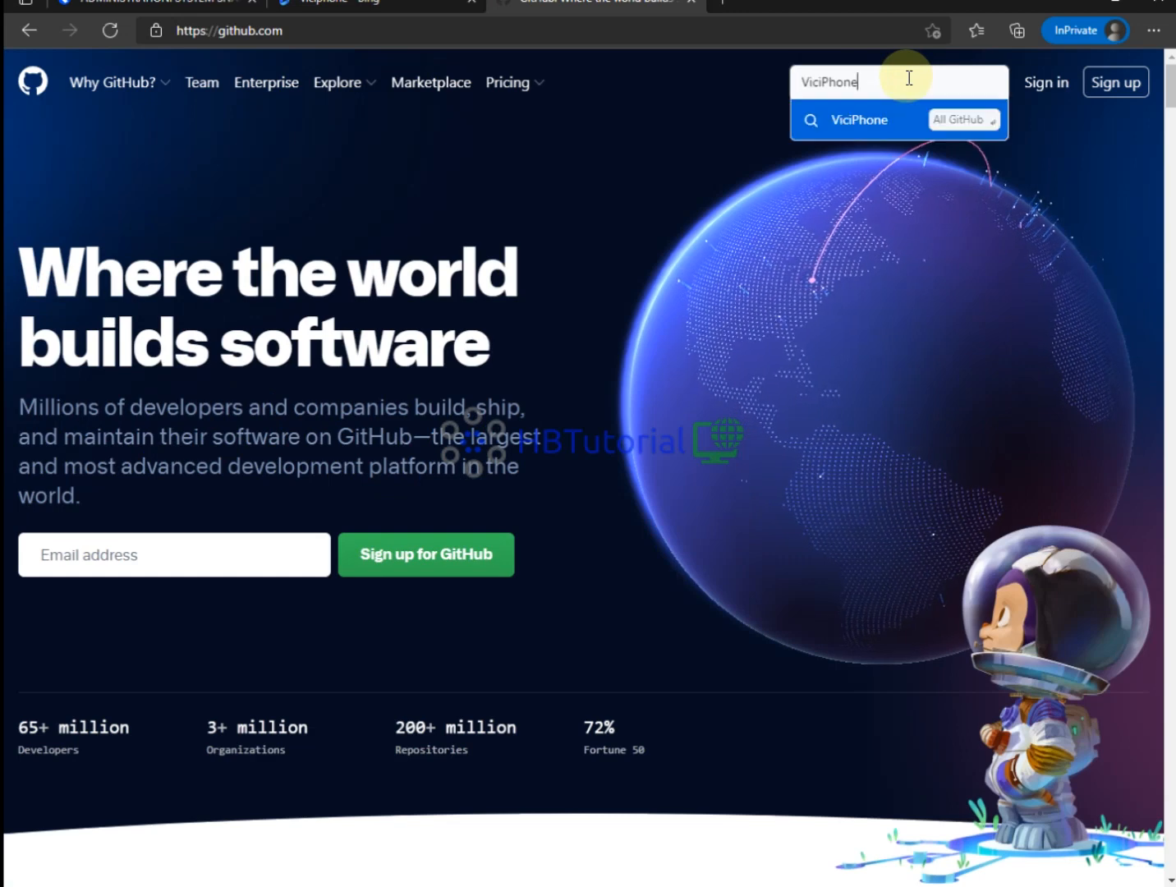
{"action": "left_click", "coordinate": [967, 121]}
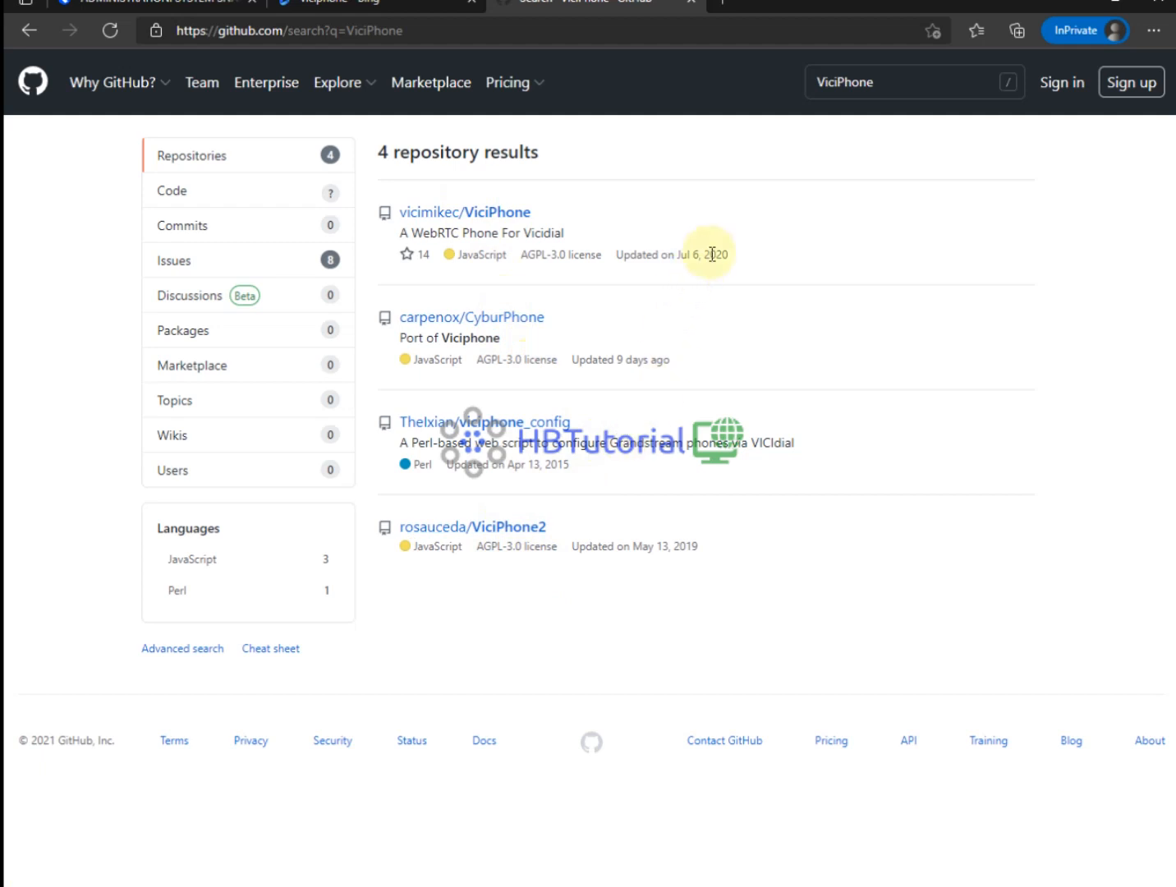
{"action": "right_click", "coordinate": [506, 325]}
{"action": "left_click", "coordinate": [510, 338]}
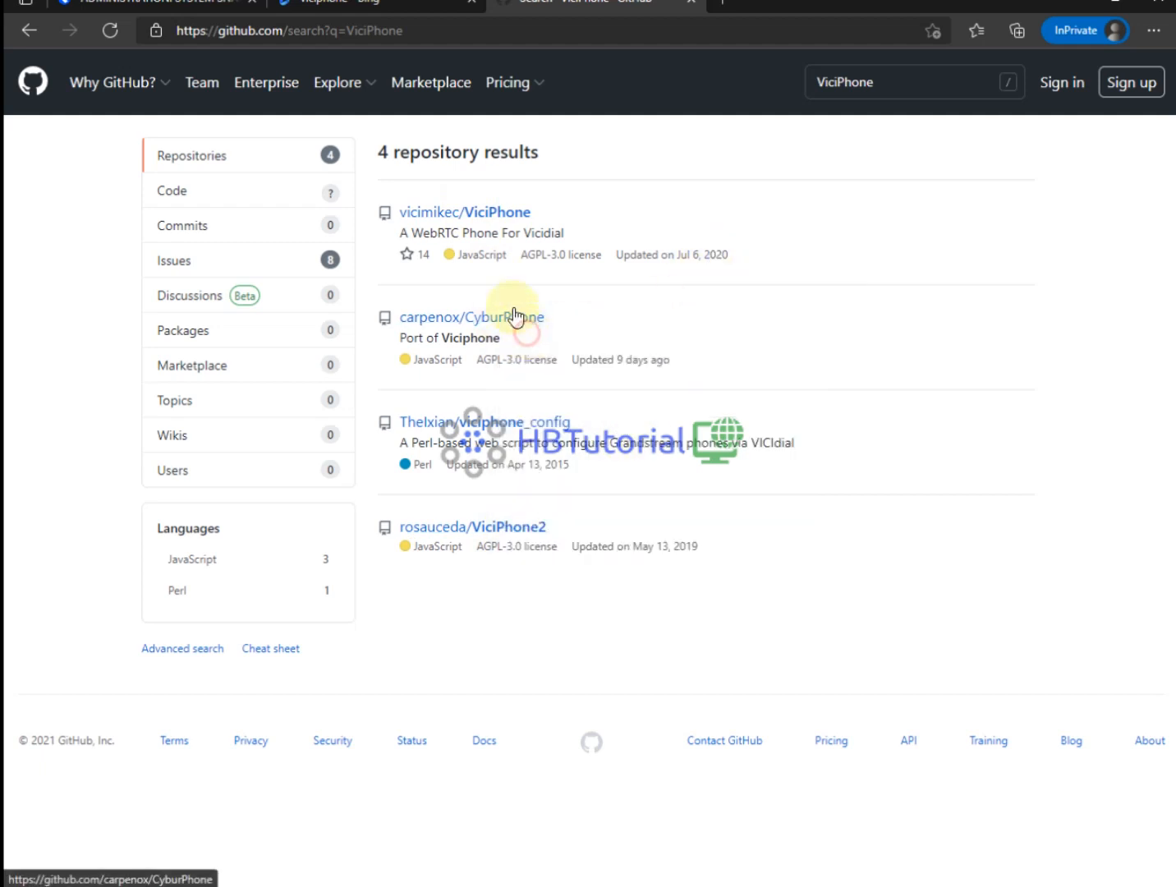
Open the improved ViciPhone fork linked from the CyburPhone README.
{"action": "left_click", "coordinate": [483, 215]}
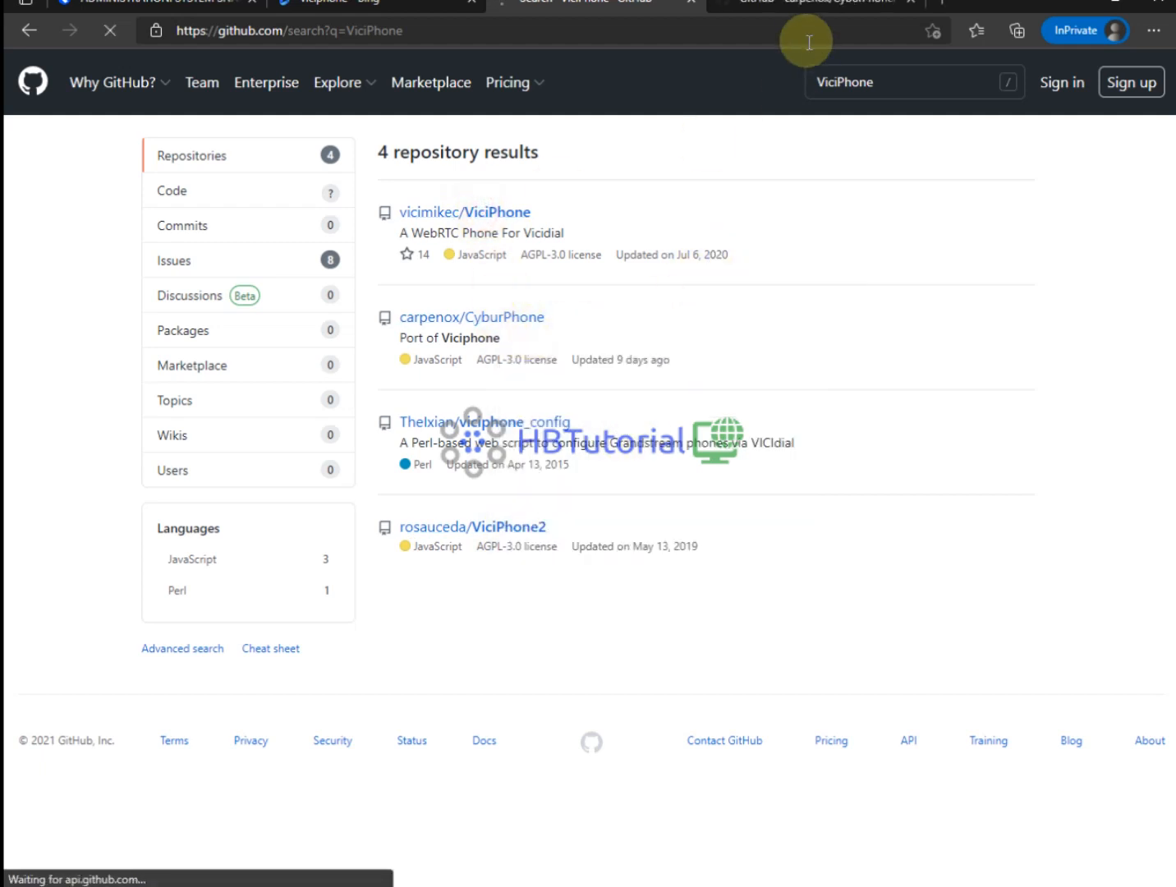
{"action": "left_click", "coordinate": [771, 6]}
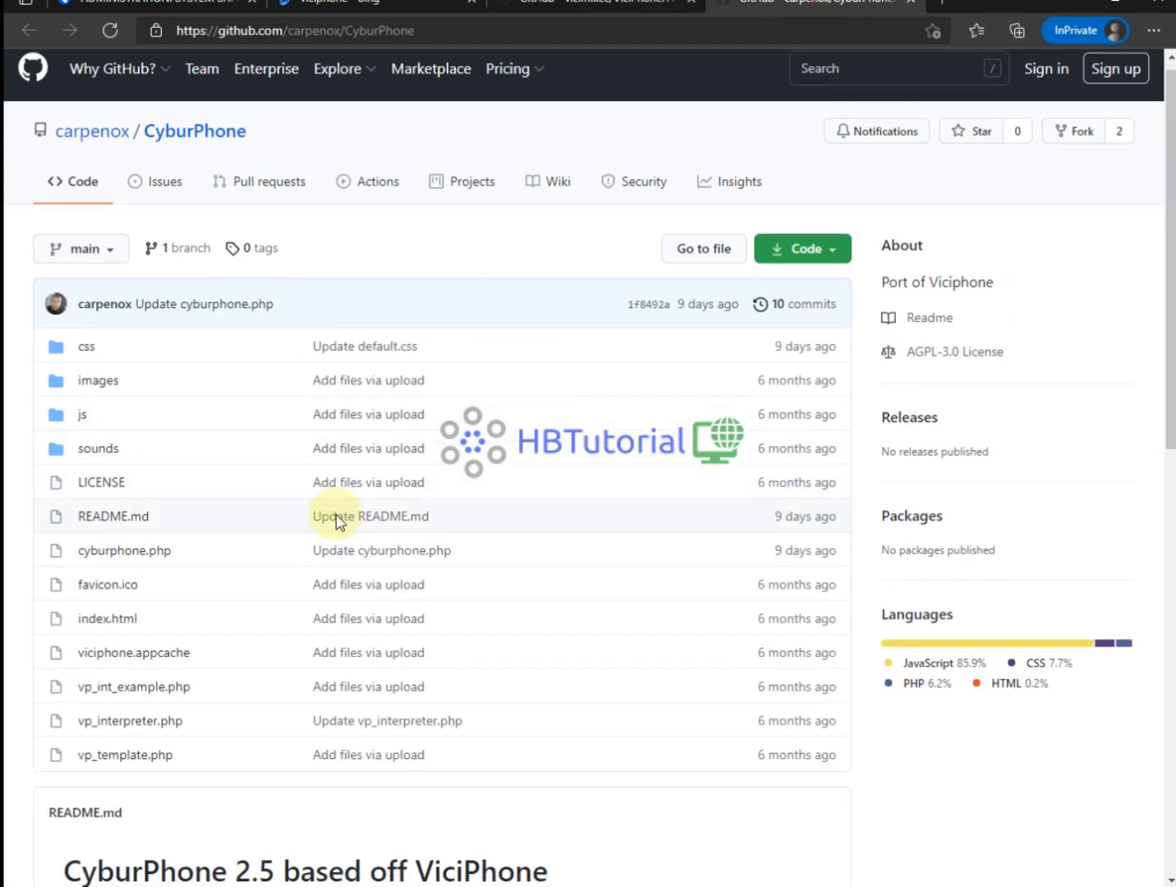
{"action": "scroll", "coordinate": [329, 517], "scroll_direction": "down", "scroll_amount": 9}
{"action": "left_click", "coordinate": [550, 456]}
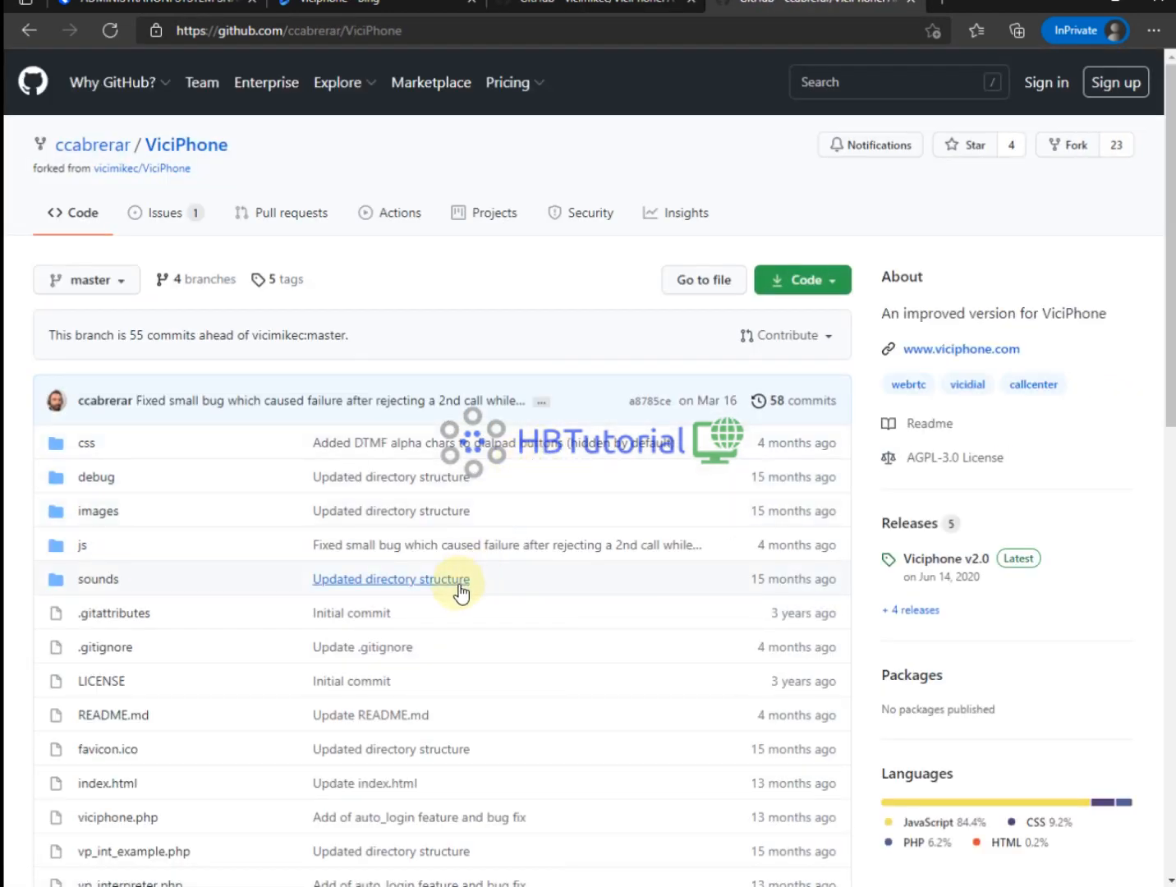
Copy the fork README's recommended WebRTC template block.
{"action": "scroll", "coordinate": [575, 472], "scroll_direction": "down", "scroll_amount": 8}
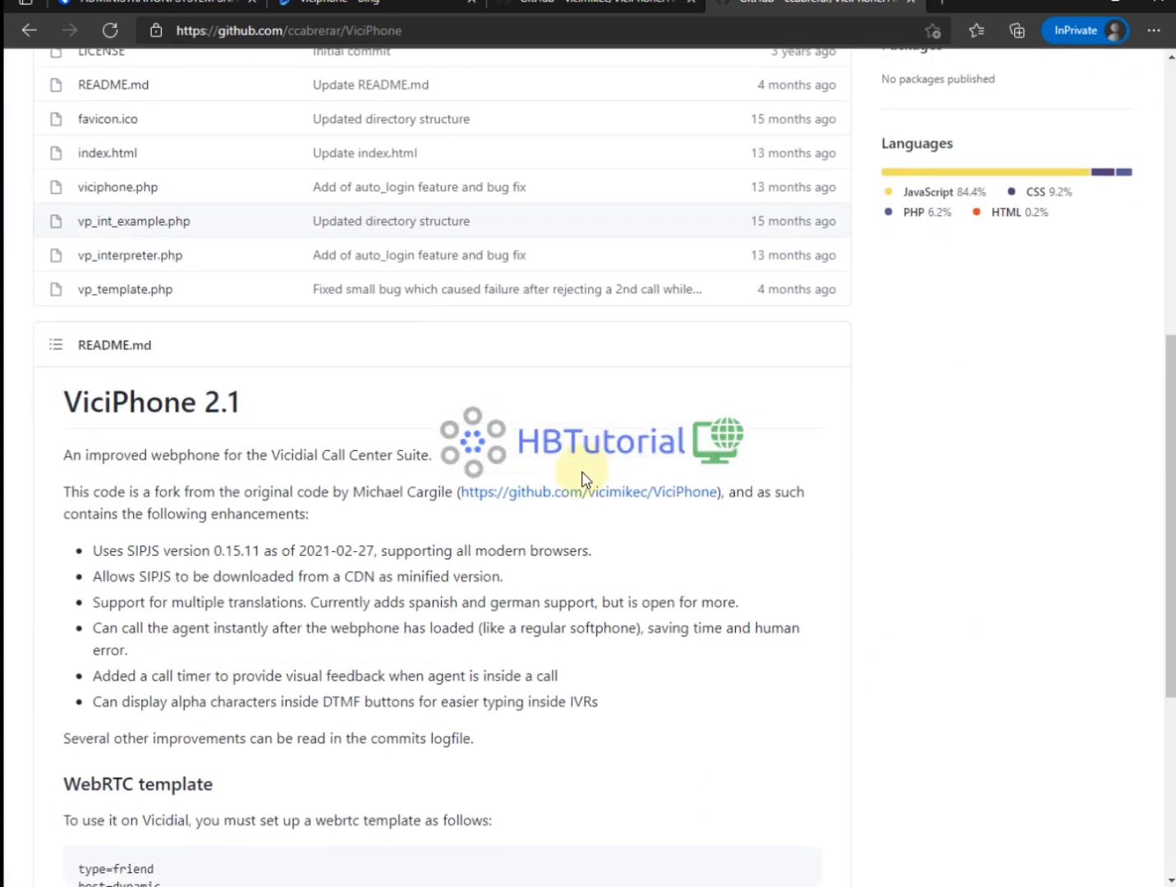
{"action": "left_click_drag", "start_coordinate": [181, 402], "coordinate": [389, 441]}
{"action": "scroll", "coordinate": [468, 547], "scroll_direction": "down", "scroll_amount": 5}
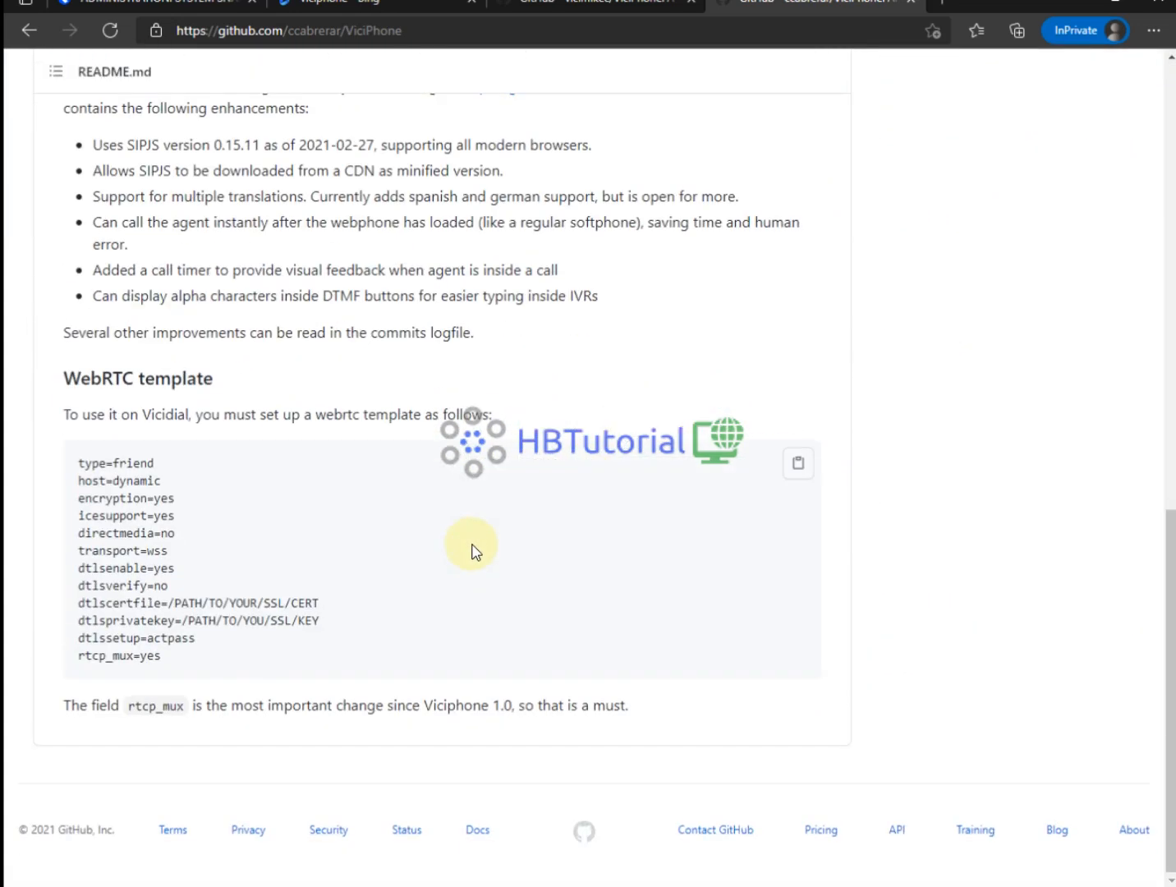
{"action": "left_click_drag", "start_coordinate": [211, 663], "coordinate": [57, 456]}
{"action": "left_click", "coordinate": [208, 488]}
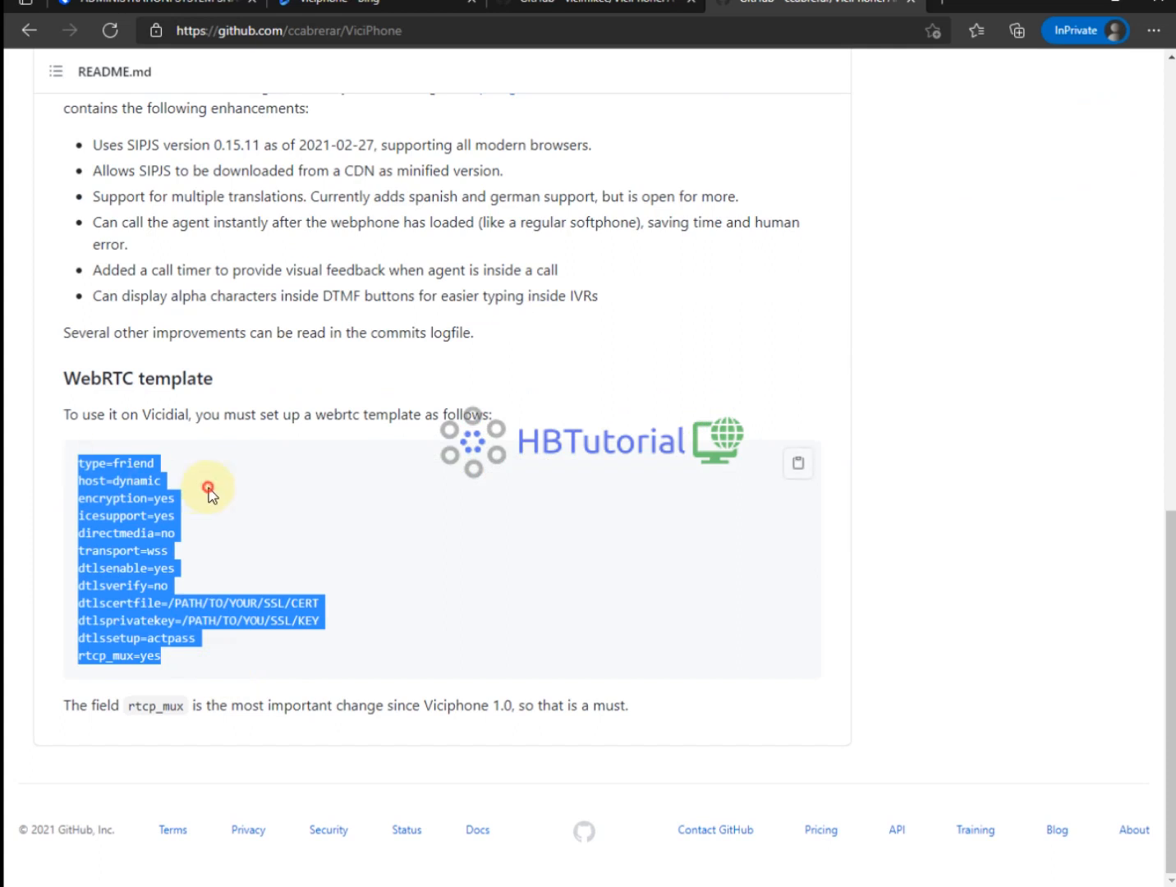
{"action": "left_click_drag", "start_coordinate": [210, 665], "coordinate": [72, 462]}
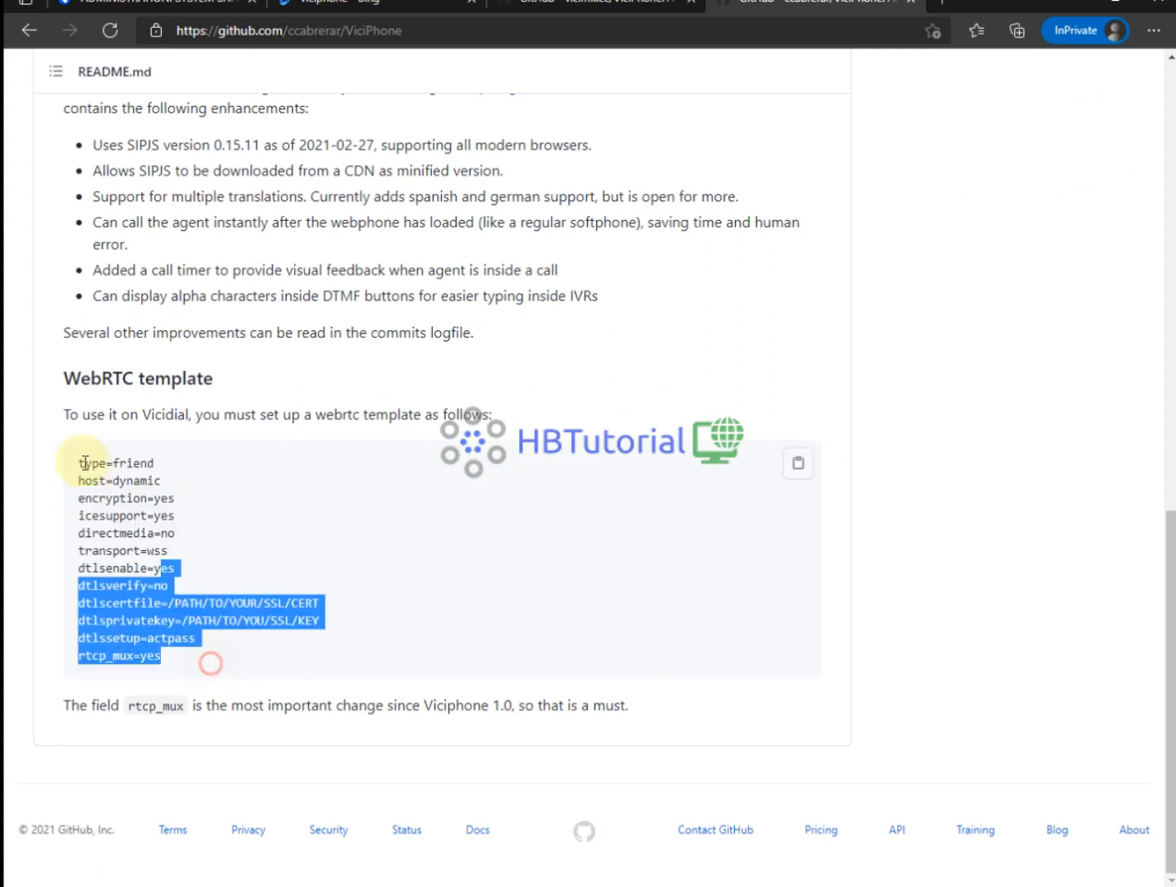
{"action": "right_click", "coordinate": [113, 497]}
{"action": "left_click", "coordinate": [157, 512]}
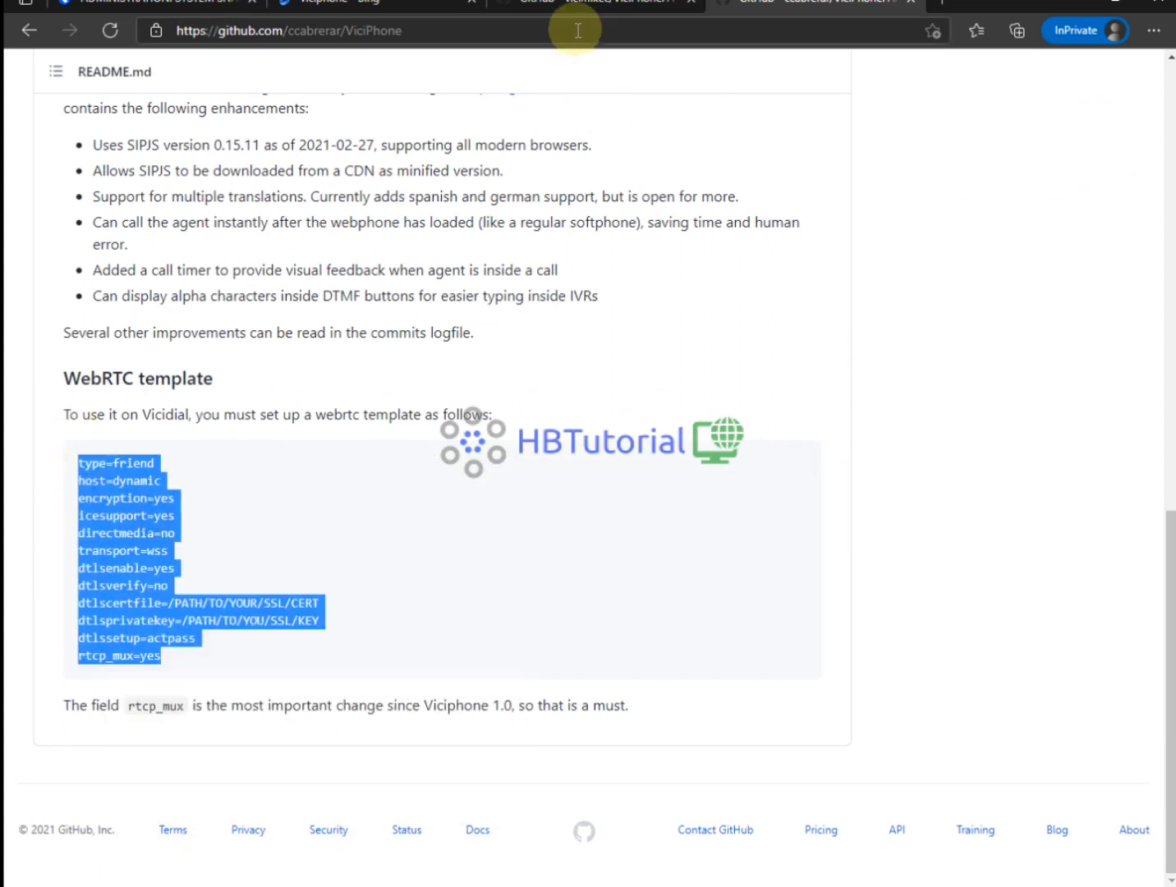
{"action": "left_click", "coordinate": [148, 7]}
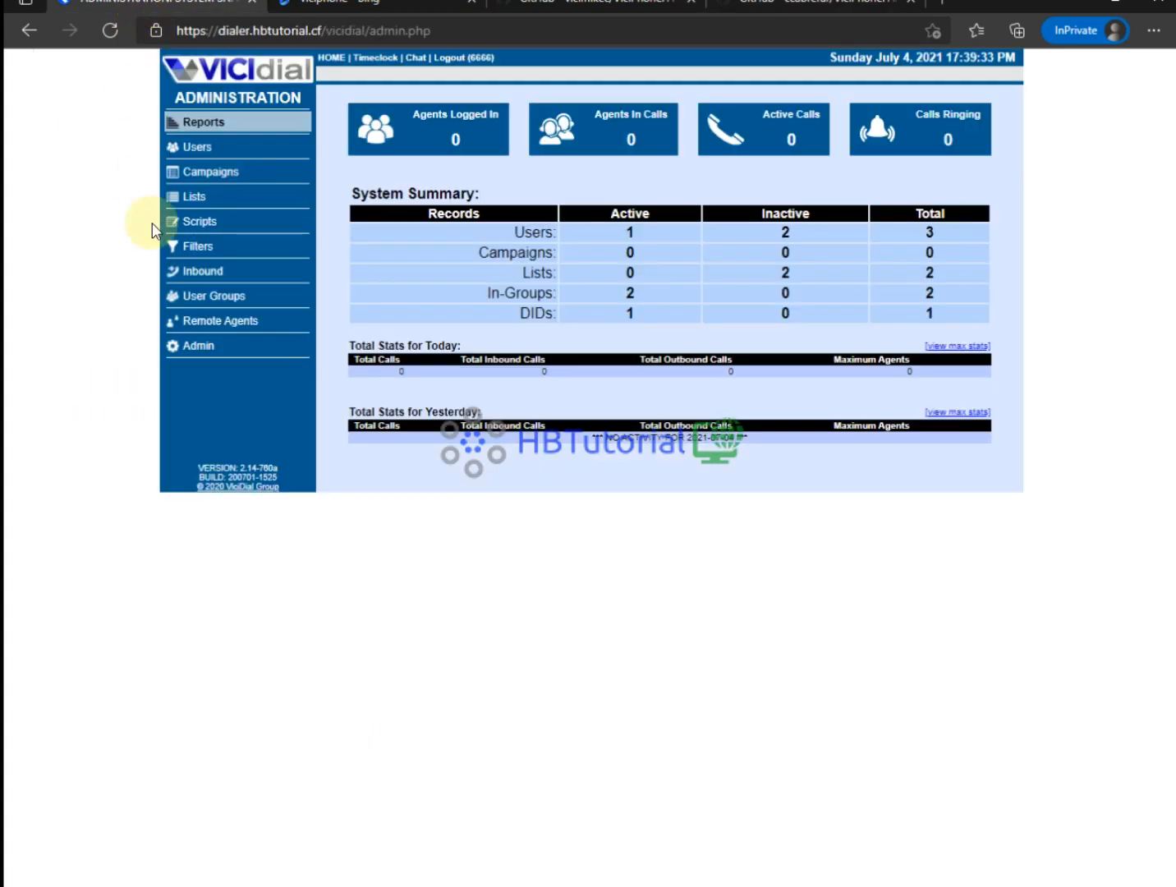
Open the webRTC conf template and place the cursor after dtlssetup=actpass.
{"action": "left_click", "coordinate": [185, 349]}
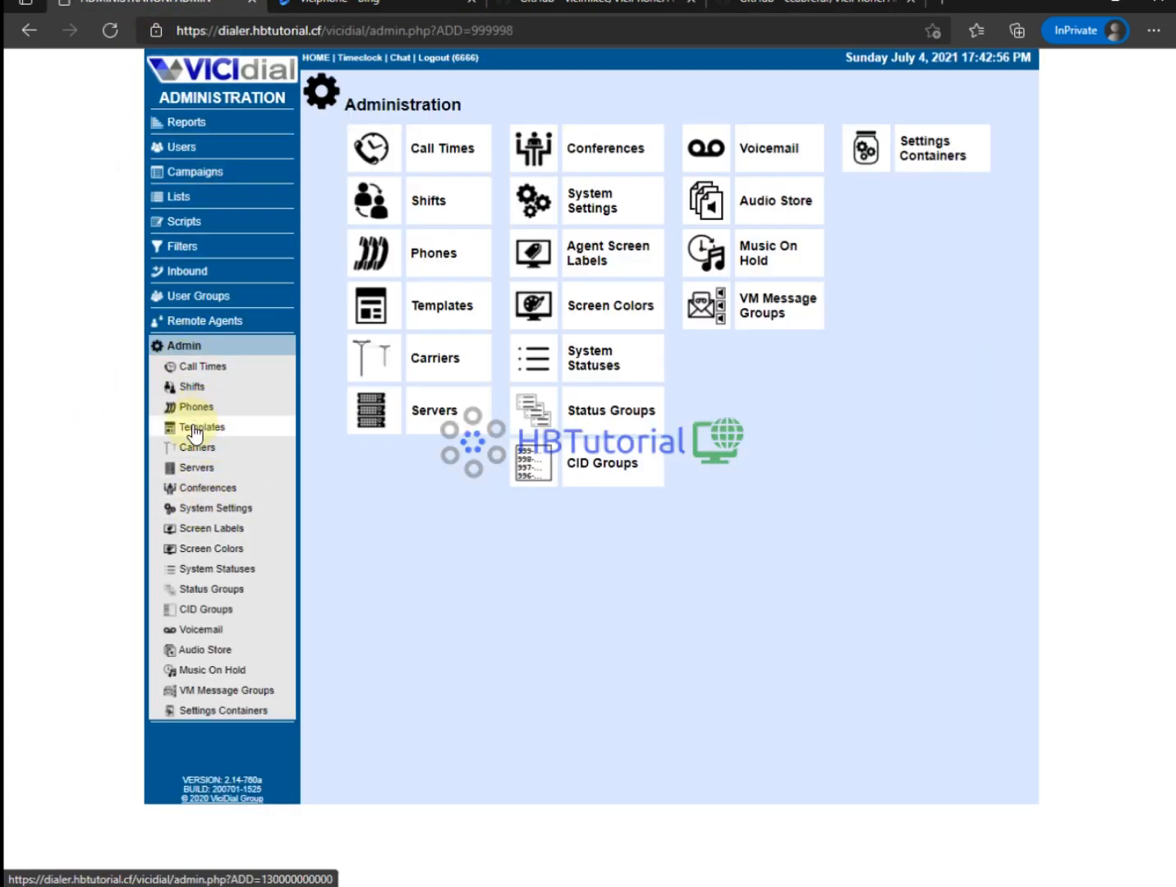
{"action": "left_click", "coordinate": [195, 427]}
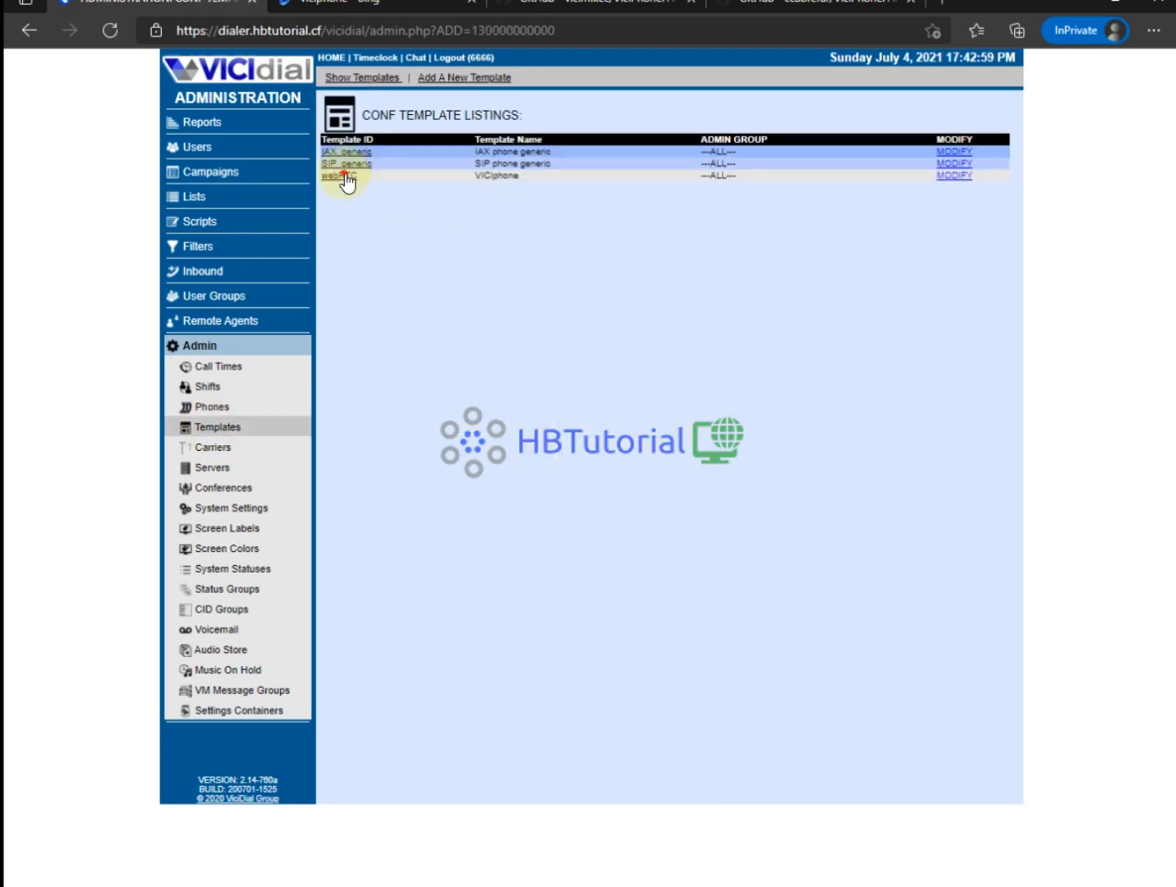
{"action": "left_click", "coordinate": [344, 175]}
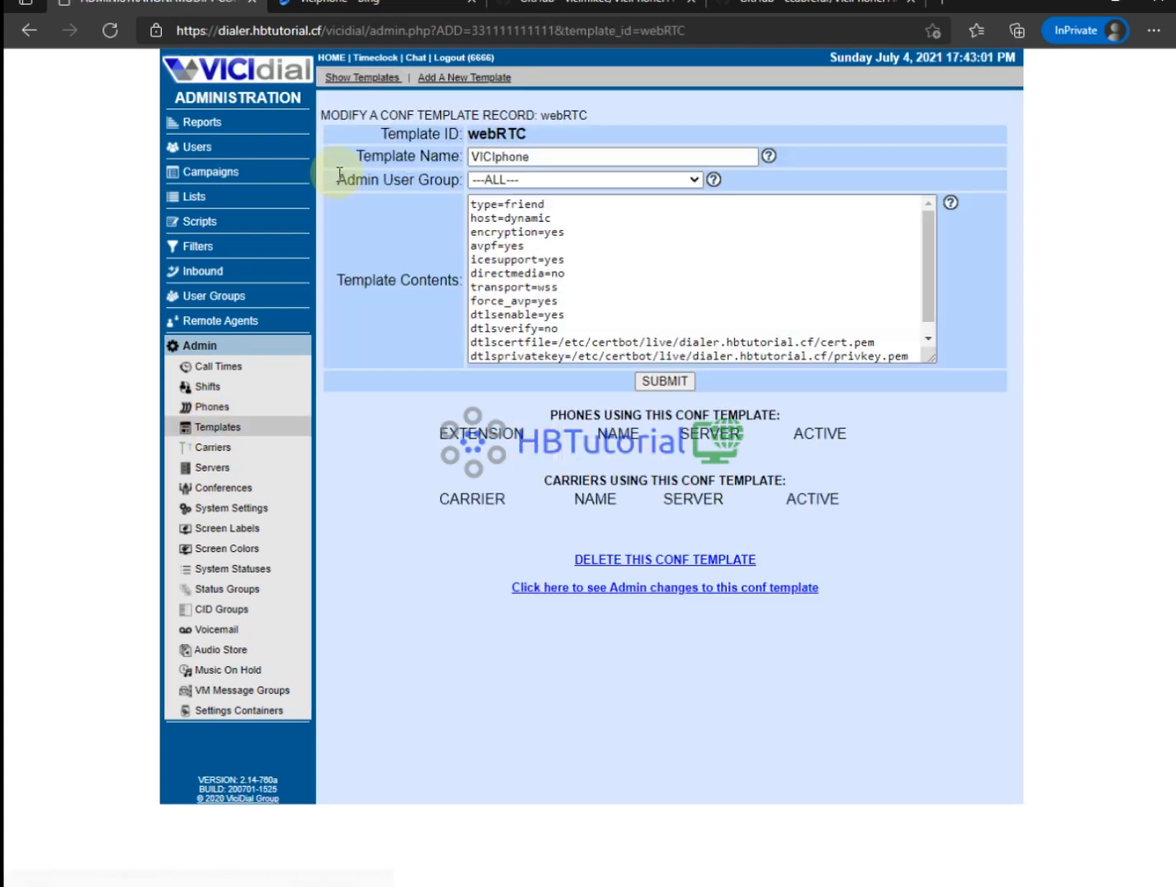
{"action": "left_click", "coordinate": [726, 343]}
{"action": "left_click", "coordinate": [568, 311]}
{"action": "scroll", "coordinate": [595, 293], "scroll_direction": "down", "scroll_amount": 1}
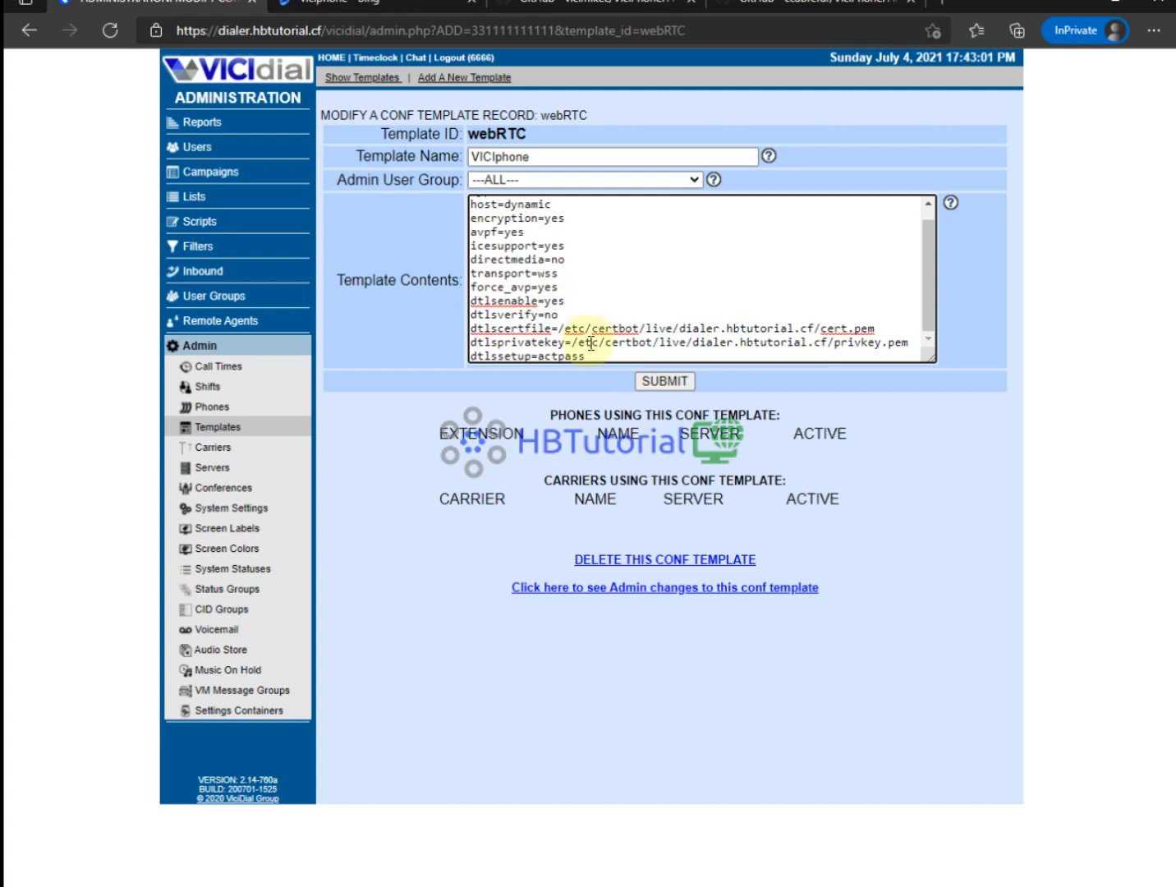
{"action": "left_click", "coordinate": [589, 355]}
{"action": "scroll", "coordinate": [595, 303], "scroll_direction": "up", "scroll_amount": 1}
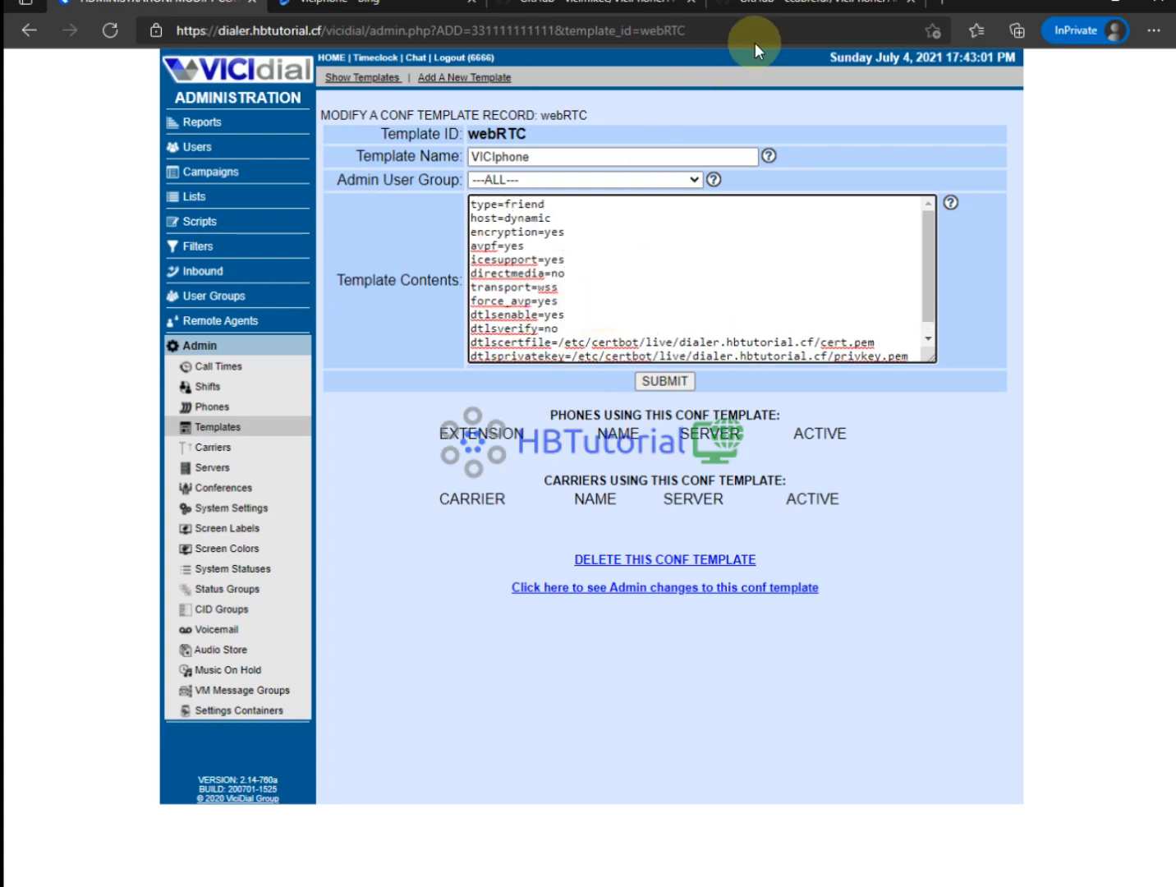
Add rtcp_mux=yes on a new line after dtlssetup=actpass and submit the template.
{"action": "left_click", "coordinate": [777, 6]}
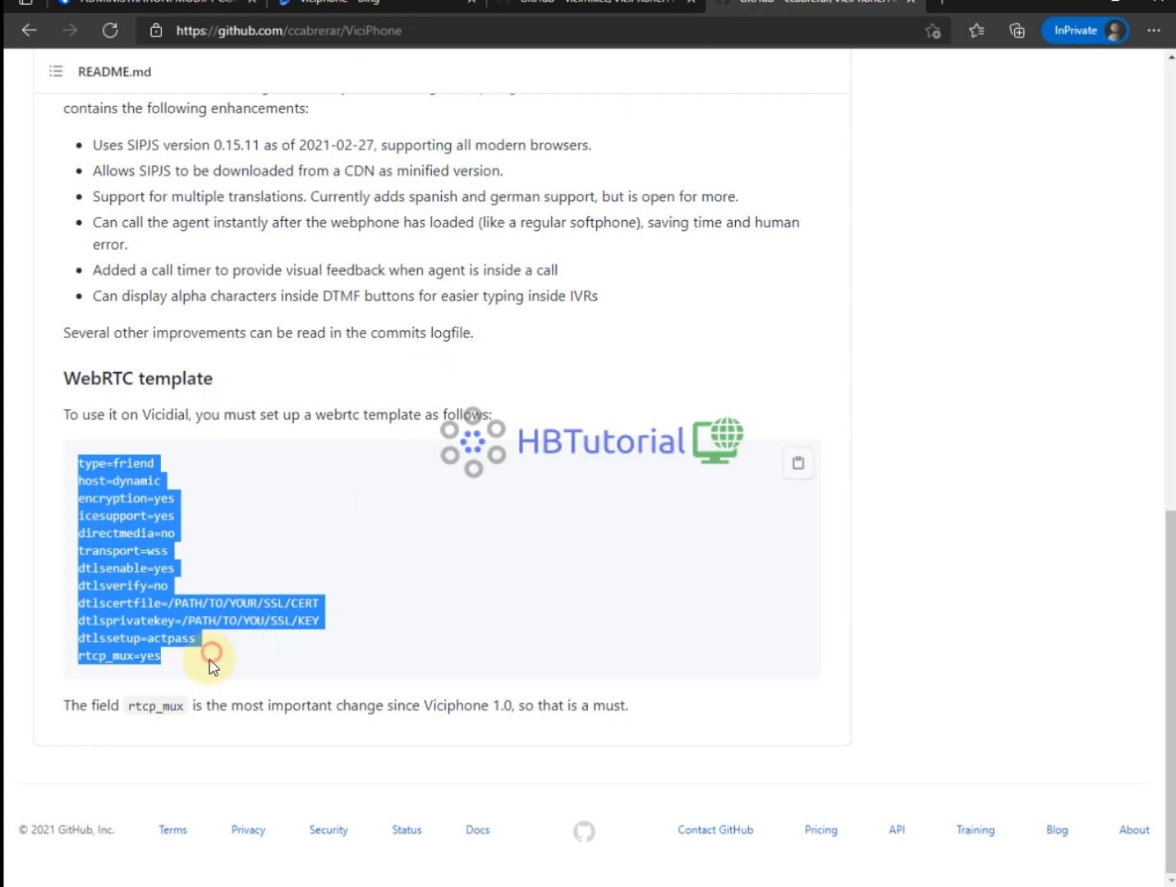
{"action": "left_click_drag", "start_coordinate": [180, 665], "coordinate": [80, 665]}
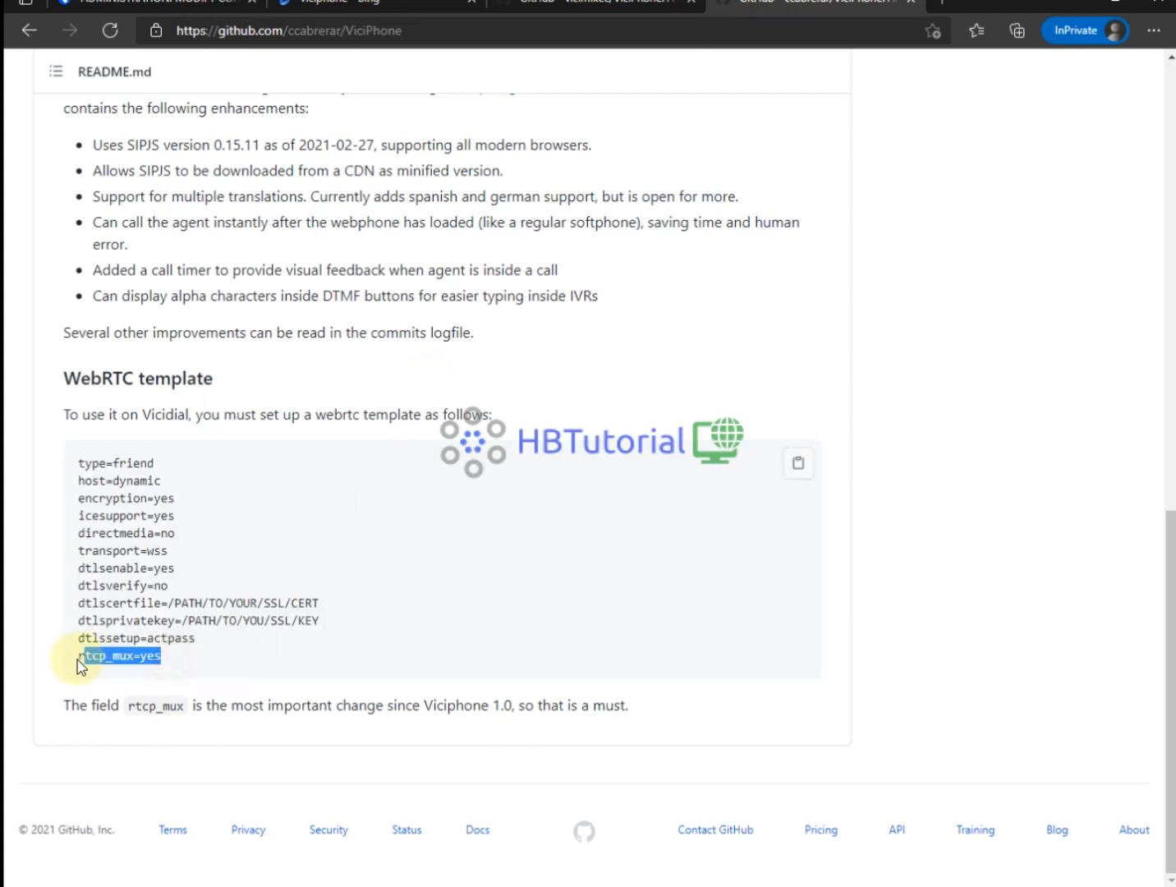
{"action": "right_click", "coordinate": [102, 657]}
{"action": "left_click", "coordinate": [155, 349]}
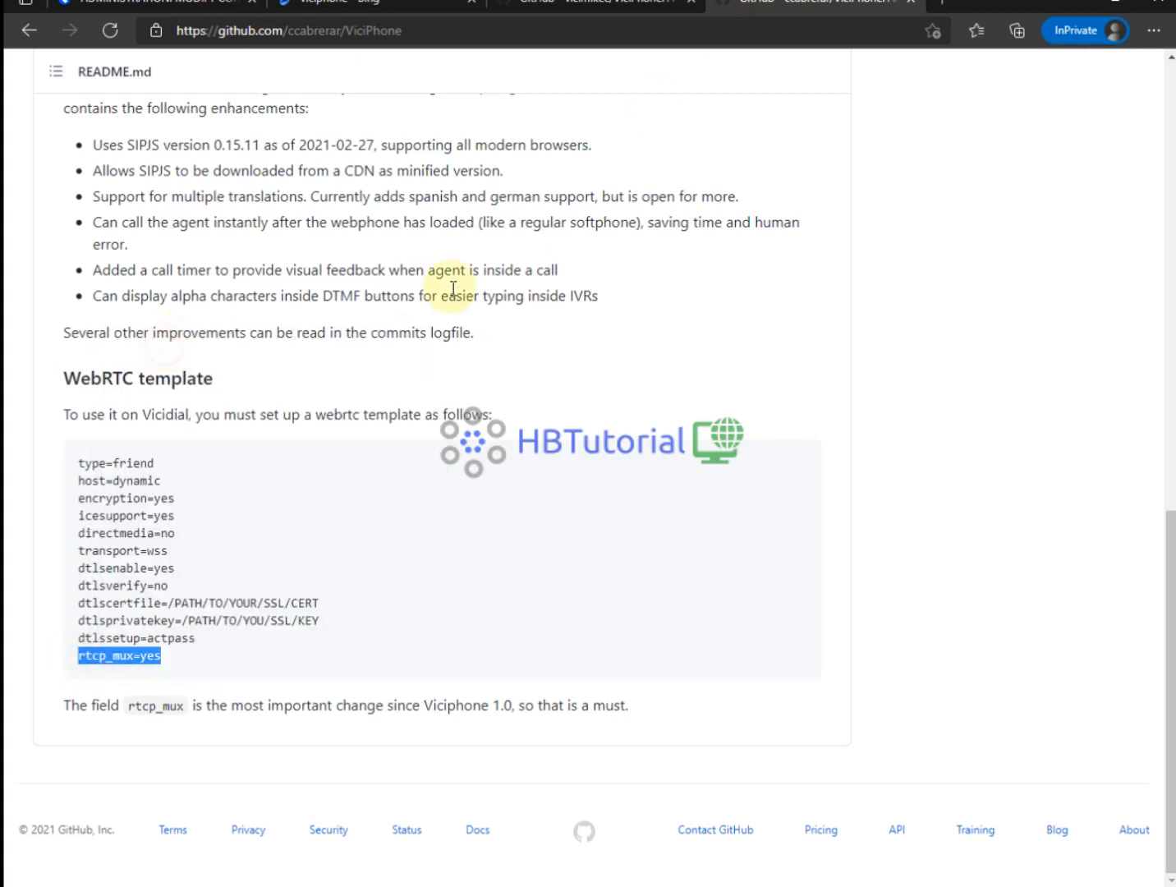
{"action": "left_click", "coordinate": [197, 7]}
{"action": "scroll", "coordinate": [853, 344], "scroll_direction": "down", "scroll_amount": 1}
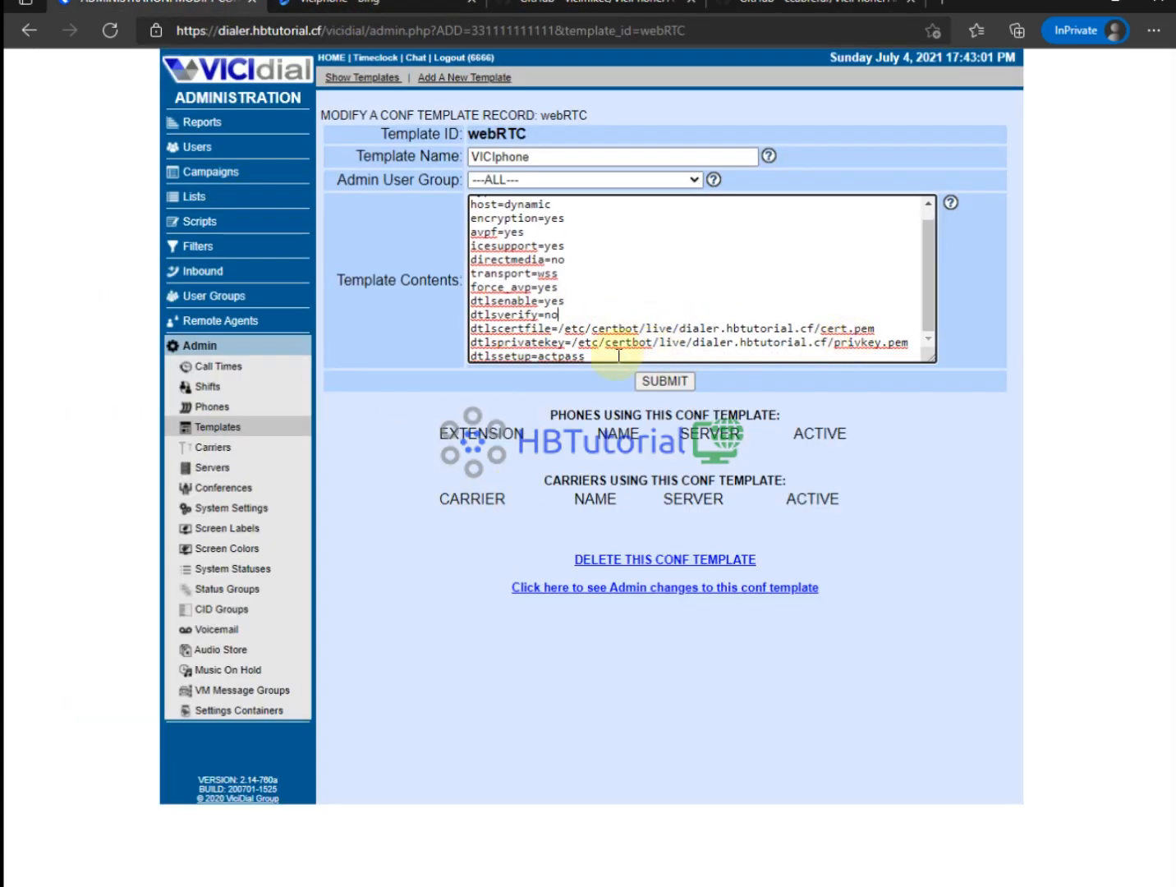
{"action": "key", "text": "Return"}
{"action": "key", "text": "ctrl+v"}
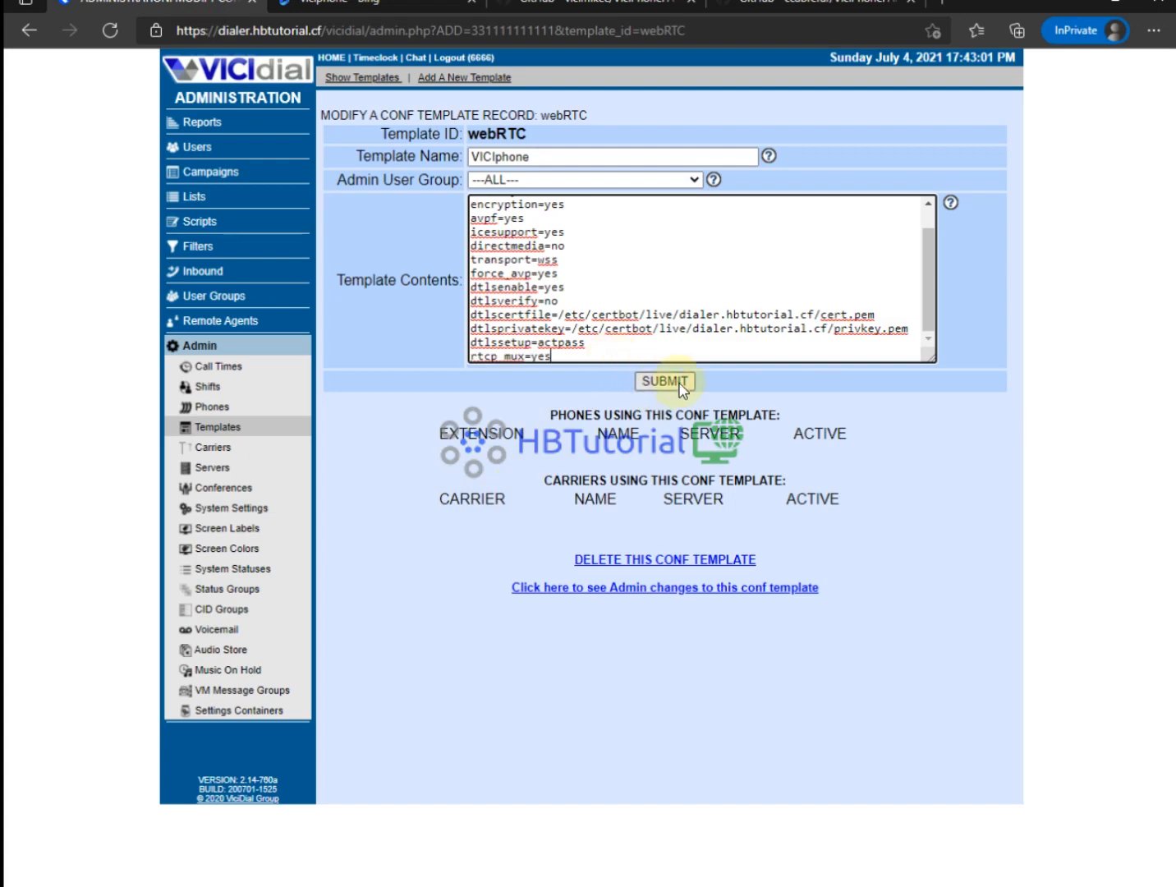
{"action": "left_click", "coordinate": [681, 381]}
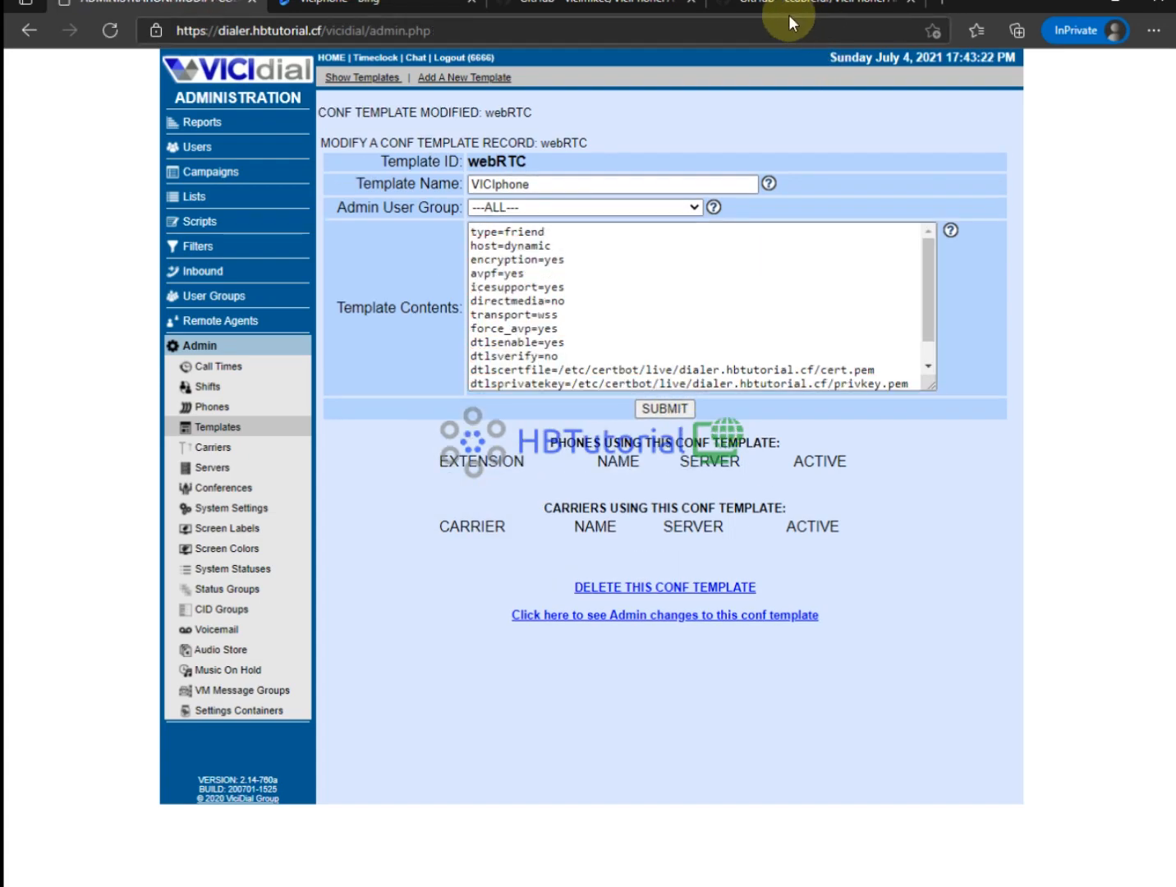
Copy the ViciPhone repository's clone URL from the Code menu, then refresh the Asterisk console.
{"action": "left_click", "coordinate": [788, 15]}
{"action": "scroll", "coordinate": [360, 367], "scroll_direction": "up", "scroll_amount": 10}
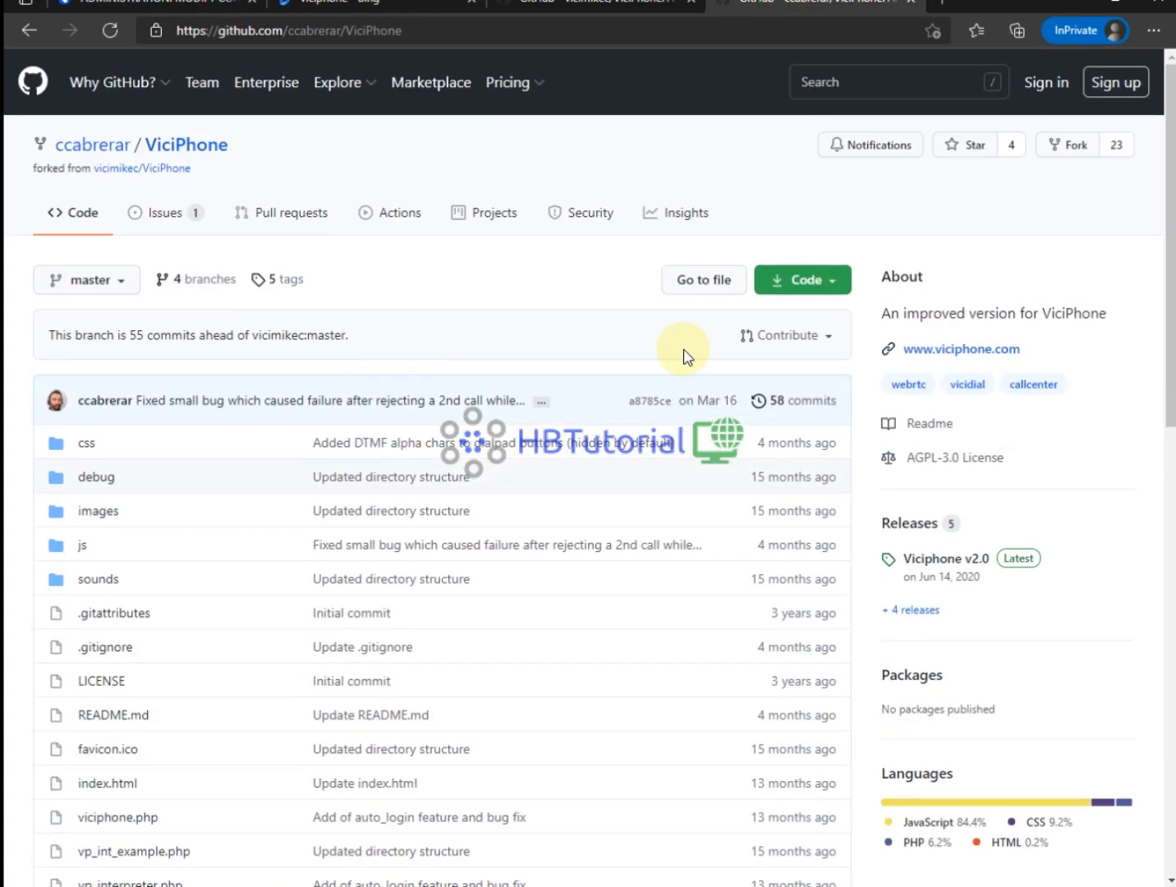
{"action": "left_click", "coordinate": [844, 283]}
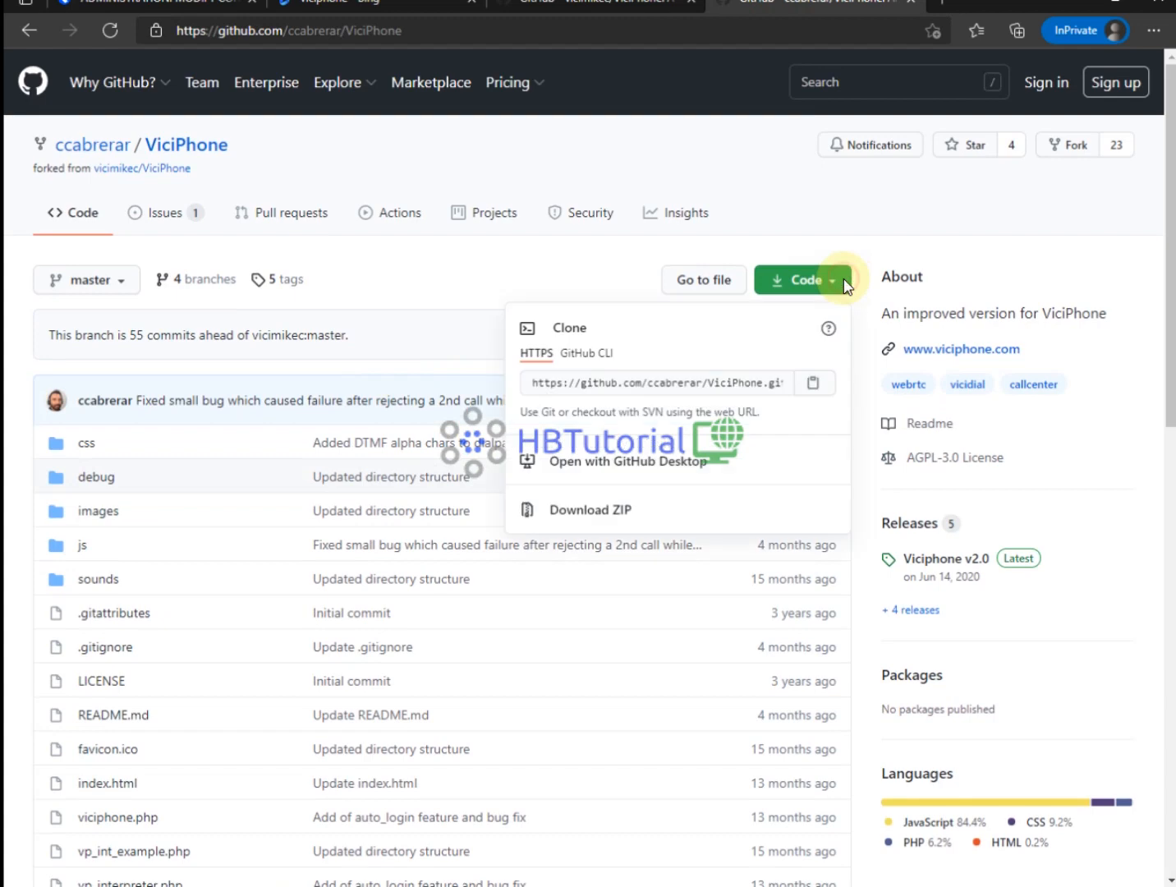
{"action": "left_click", "coordinate": [810, 384]}
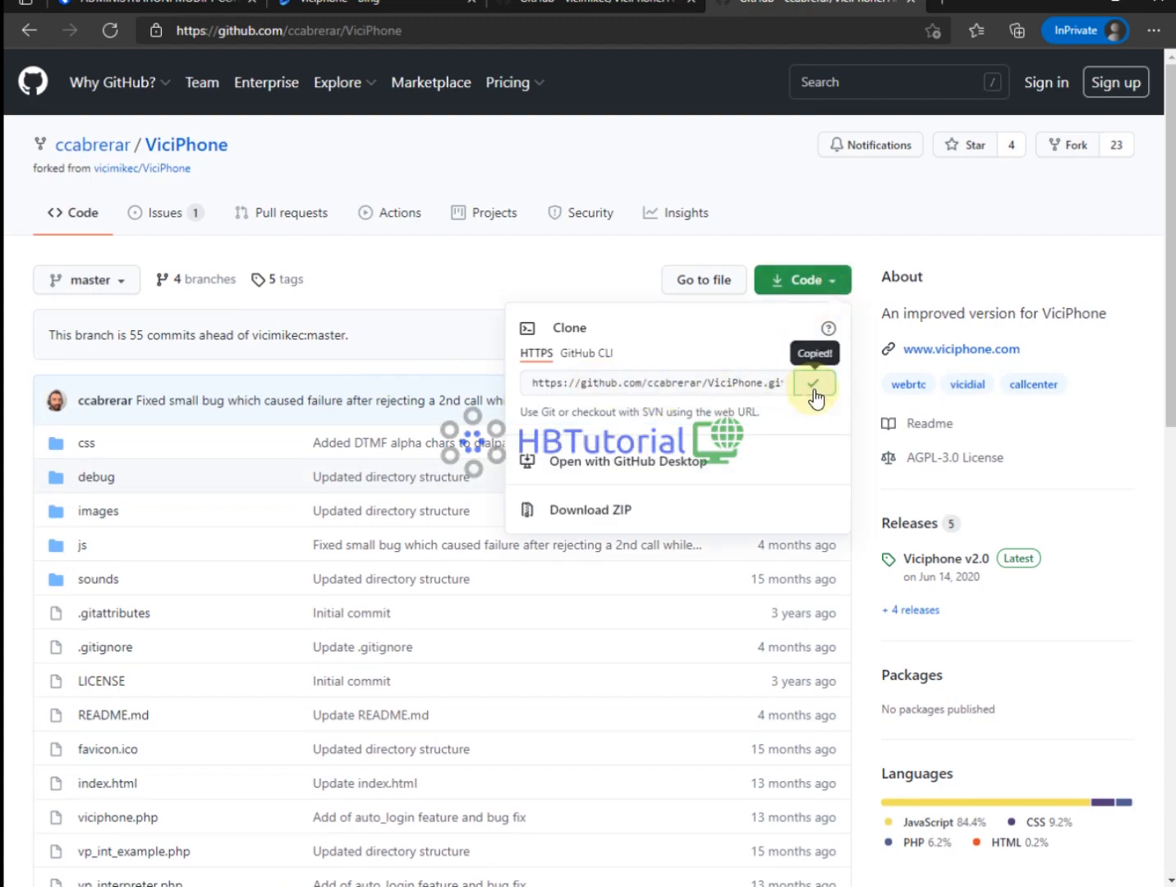
{"action": "left_click", "coordinate": [749, 886]}
{"action": "left_click", "coordinate": [557, 713]}
{"action": "key", "text": "Return"}
{"action": "key", "text": "Return"}
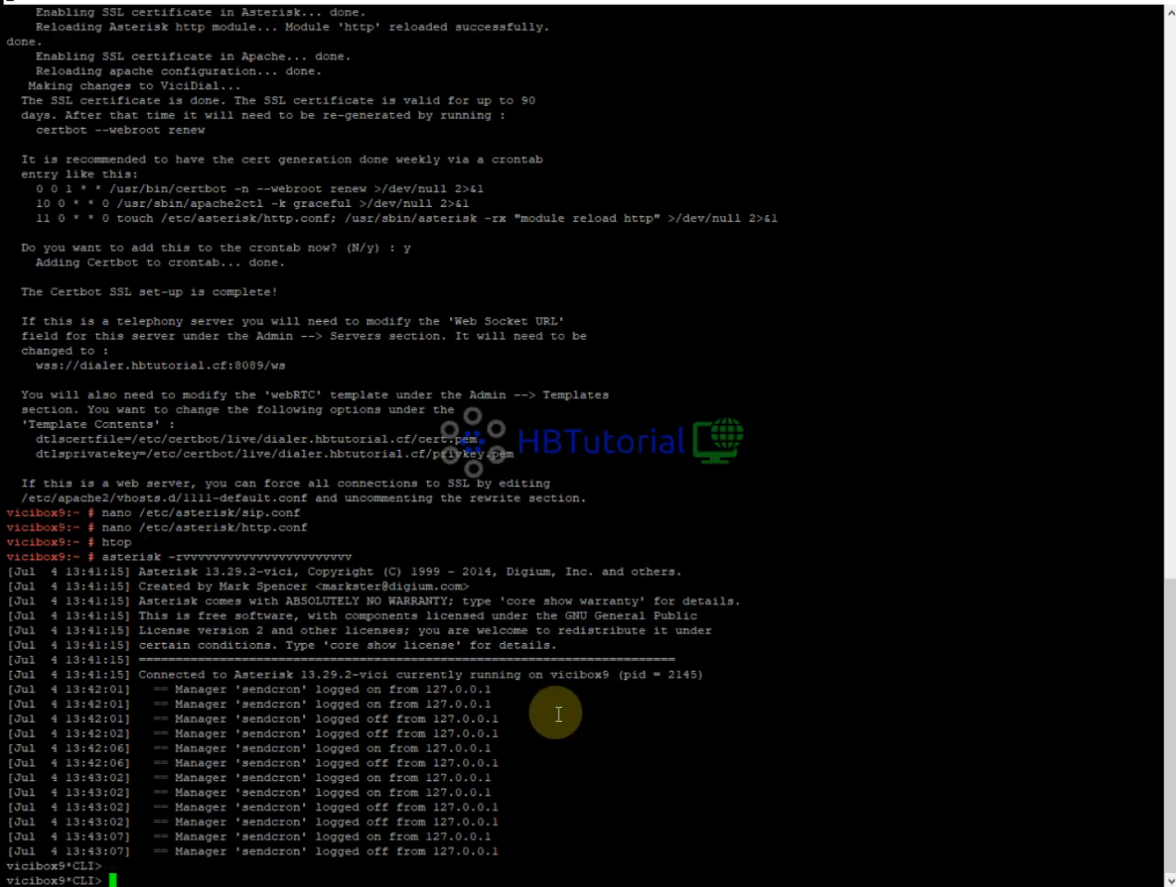
Suspend the Asterisk console, change into /srv/www/htdocs/agc and list its files.
{"action": "key", "text": "ctrl+z"}
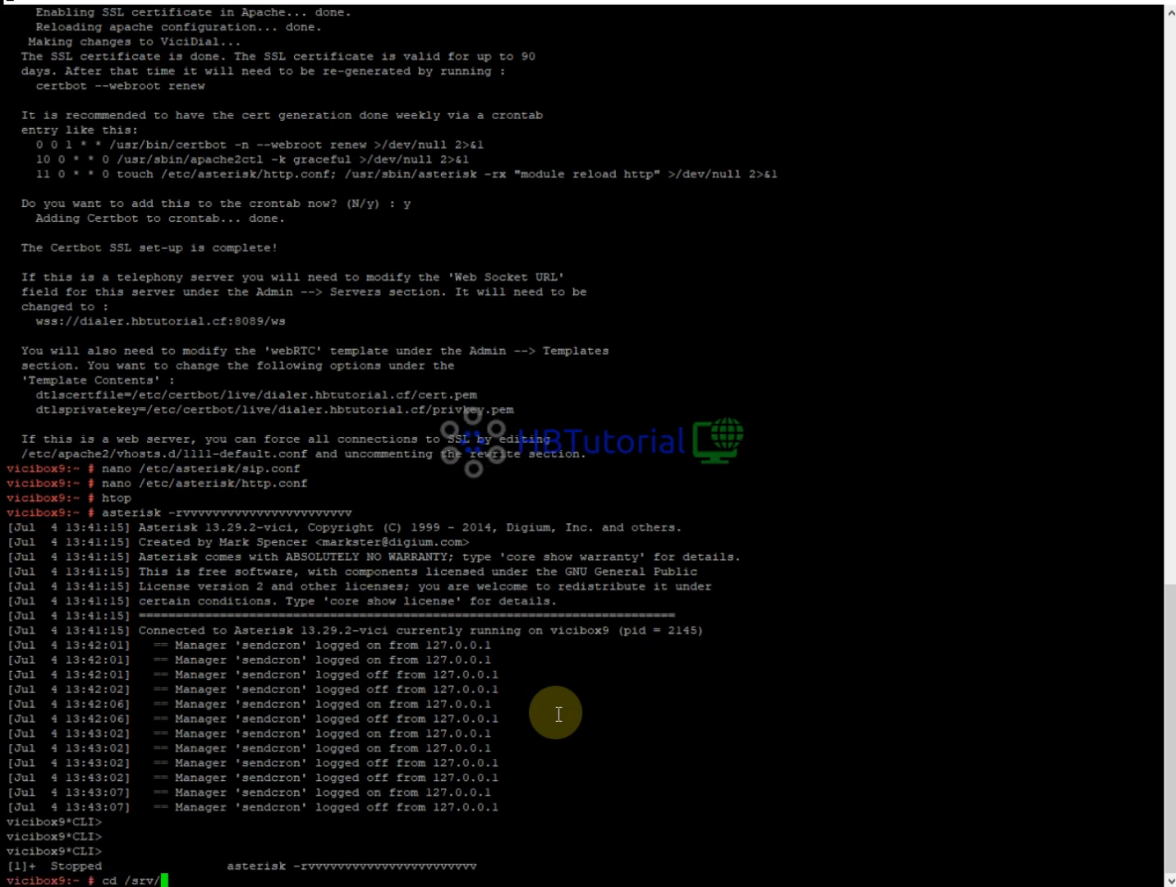
{"action": "type", "text": "cd /srv/"}
{"action": "key", "text": "Tab"}
{"action": "key", "text": "Tab"}
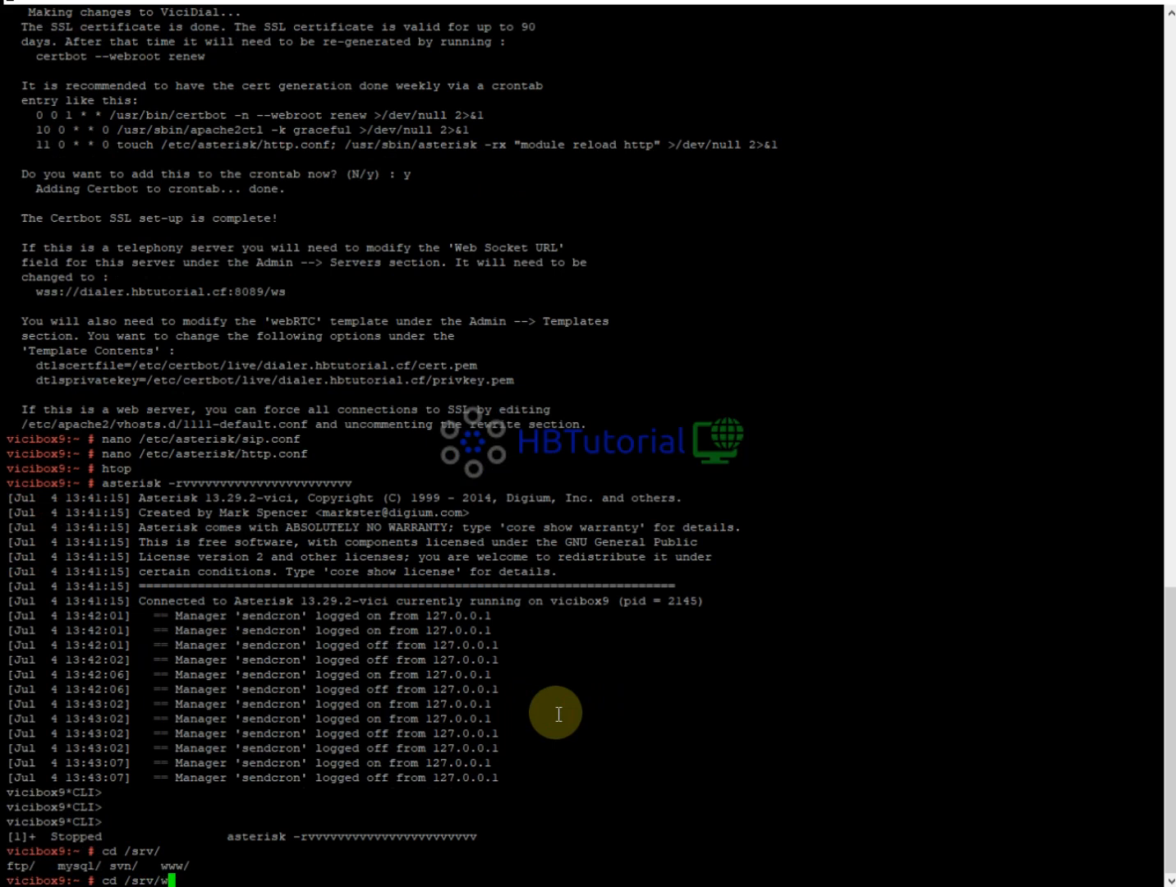
{"action": "type", "text": "w"}
{"action": "key", "text": "Tab"}
{"action": "key", "text": "Tab"}
{"action": "key", "text": "Tab"}
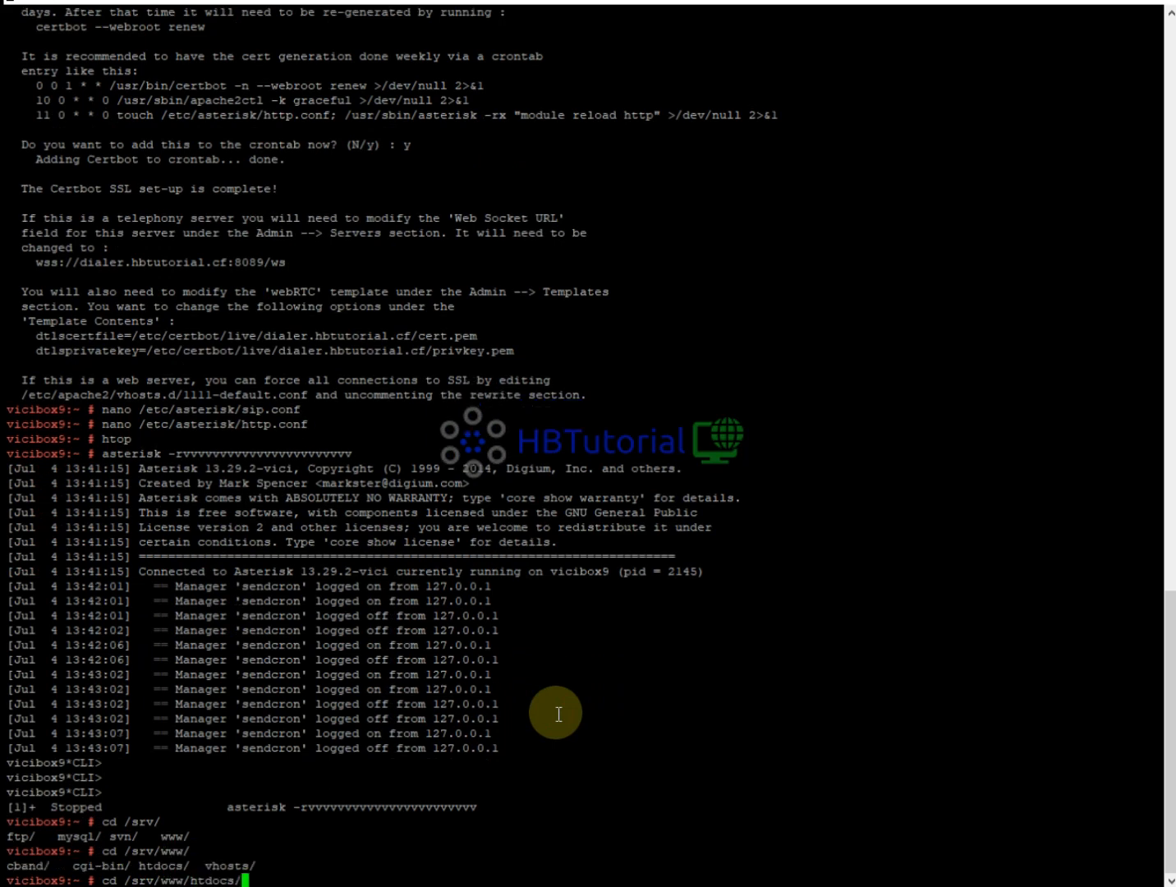
{"action": "key", "text": "Tab"}
{"action": "key", "text": "Tab"}
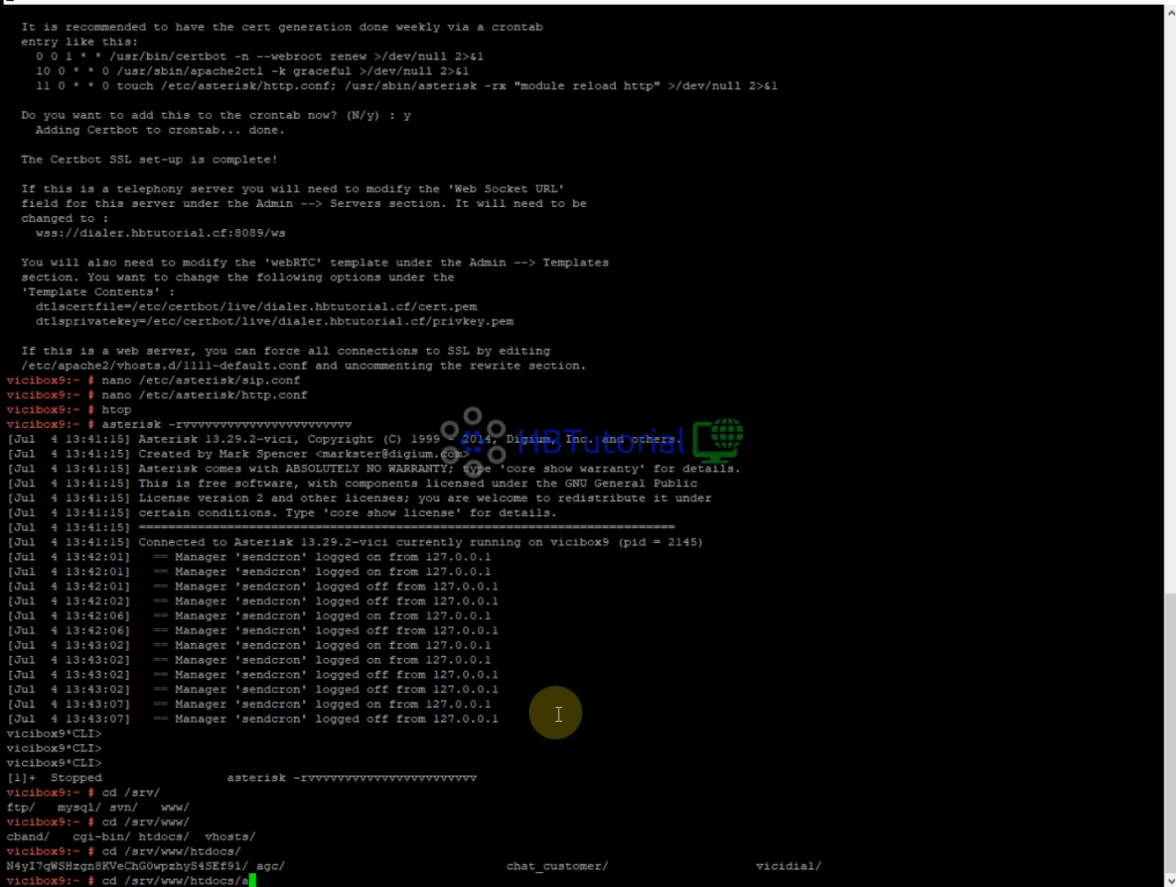
{"action": "key", "text": "Return"}
{"action": "type", "text": "ls"}
{"action": "key", "text": "Return"}
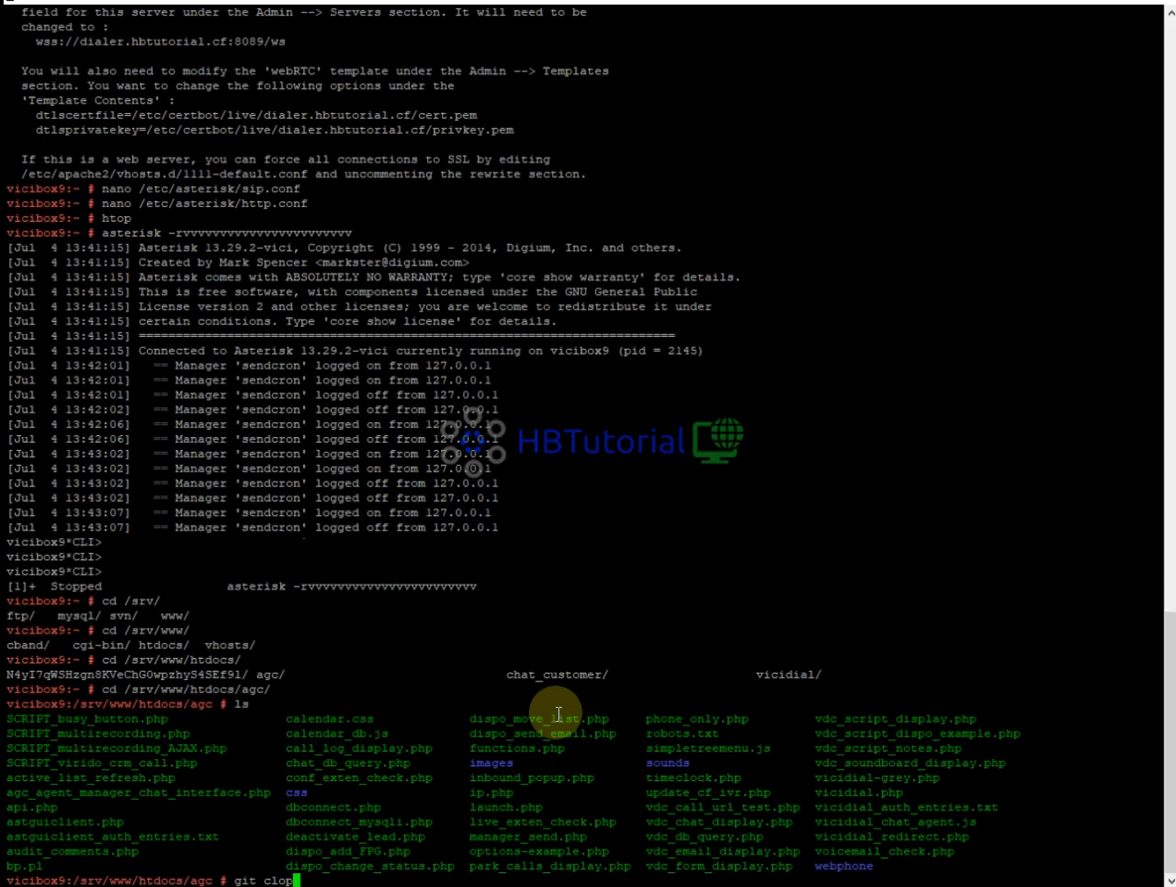
Git clone the ViciPhone repository, confirm the ViciPhone folder exists and copy its name.
{"action": "type", "text": "e"}
{"action": "right_click", "coordinate": [565, 712]}
{"action": "key", "text": "Return"}
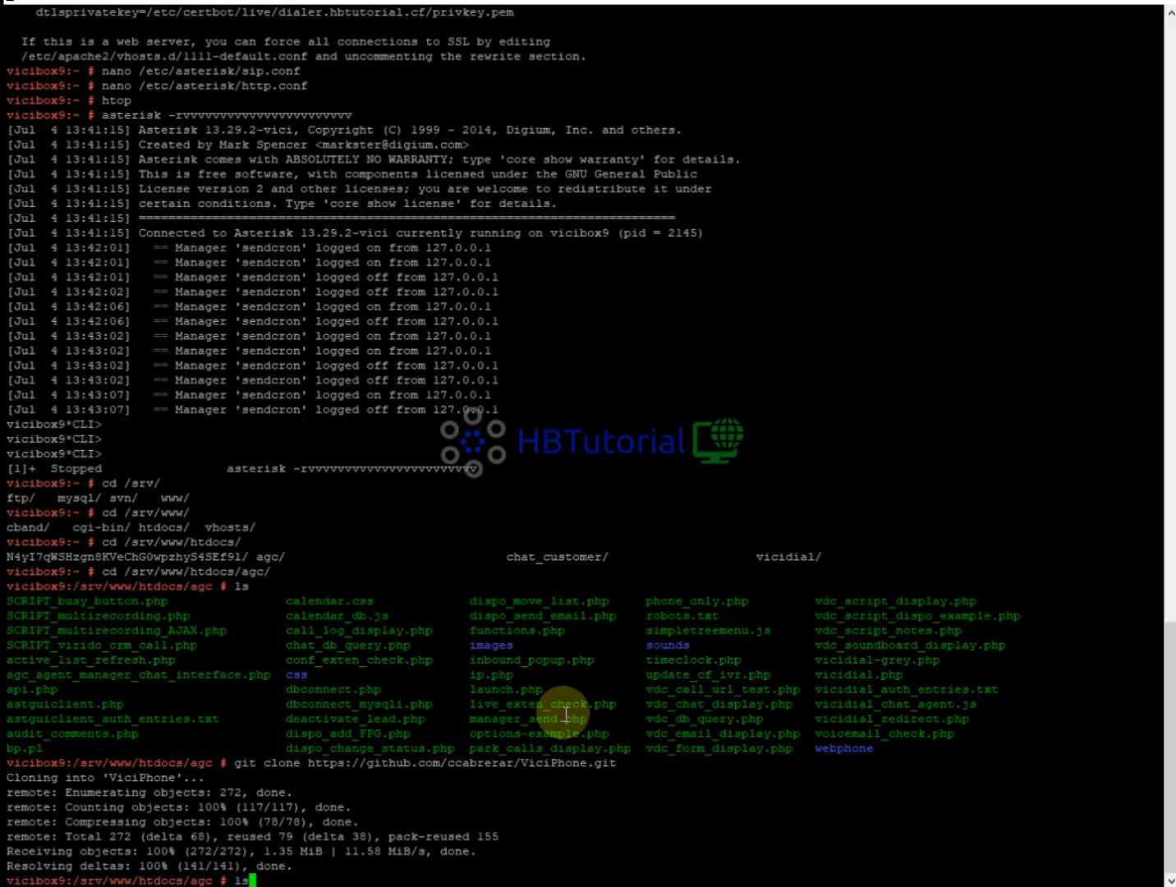
{"action": "type", "text": "ls"}
{"action": "key", "text": "Return"}
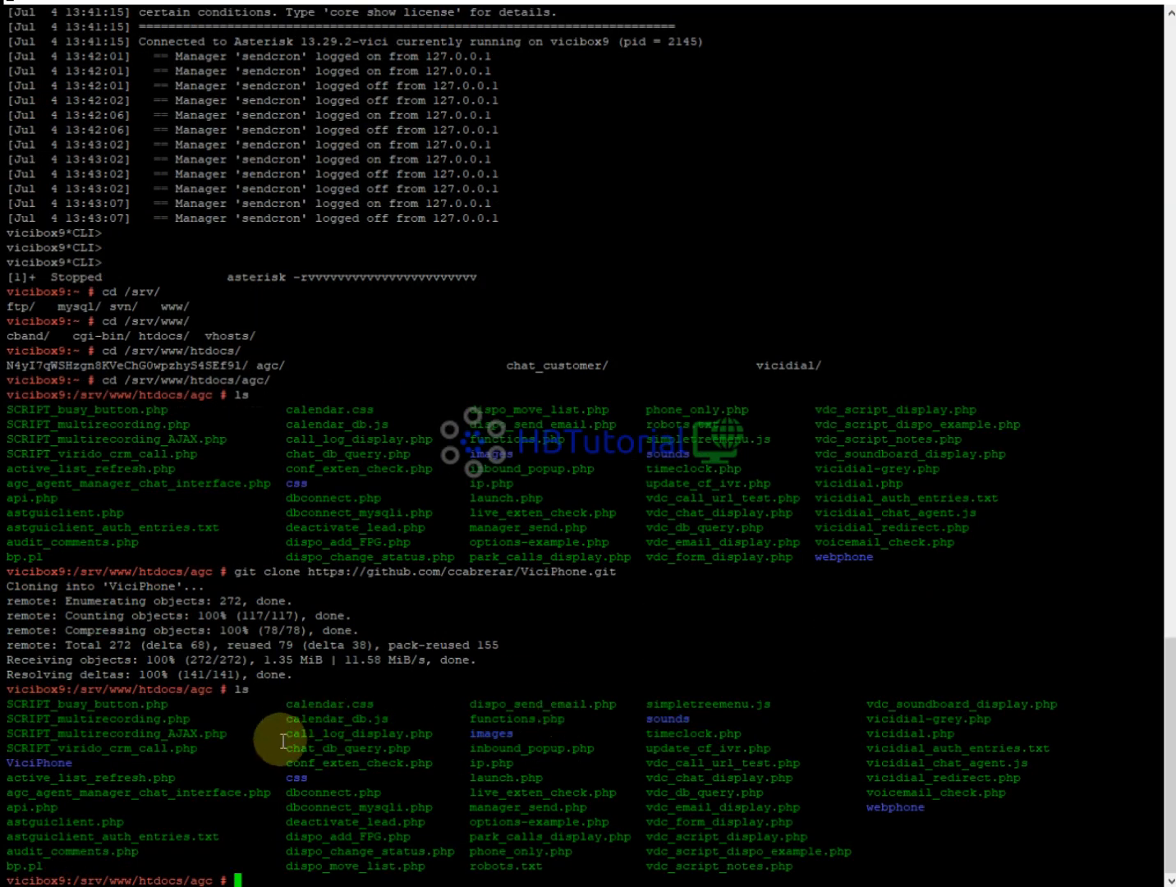
{"action": "left_click_drag", "start_coordinate": [74, 763], "coordinate": [6, 764]}
{"action": "key", "text": "ctrl+c"}
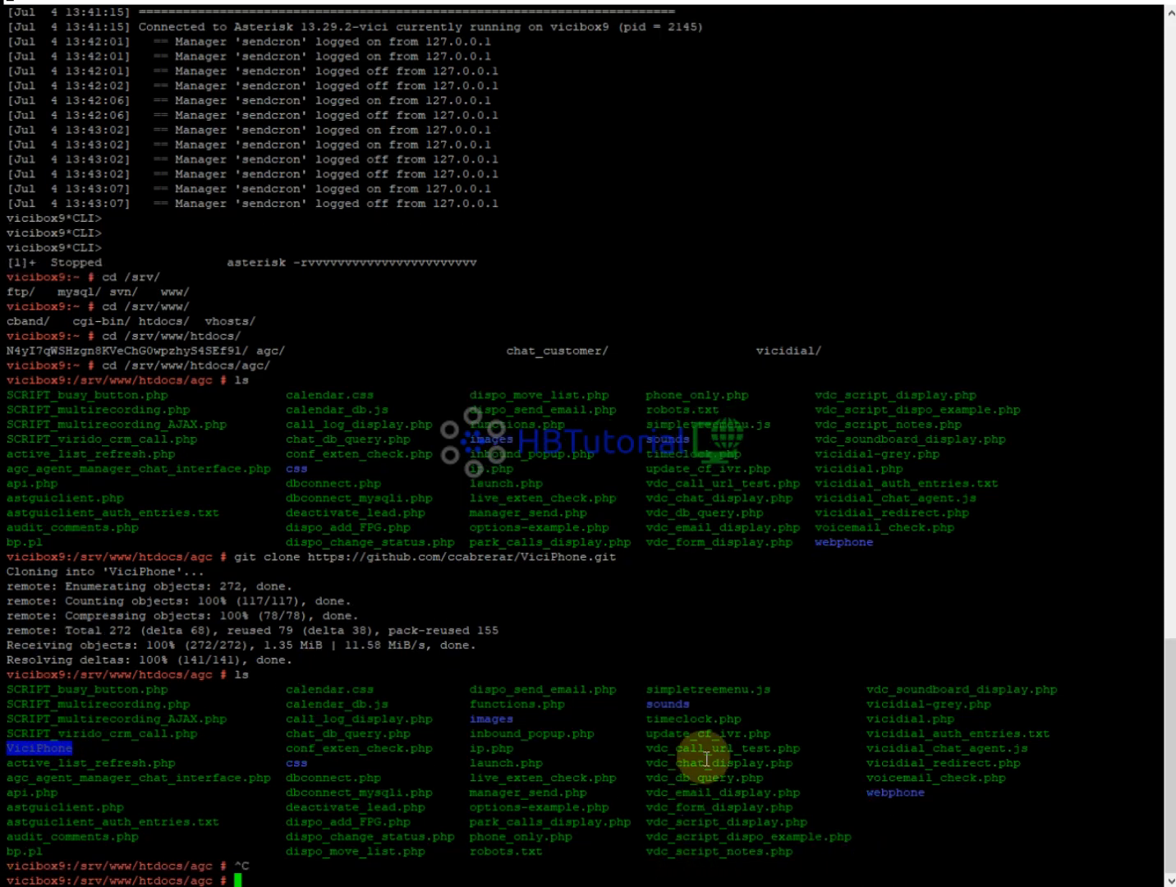
Rerun the asterisk -rvvv command from history to reconnect to the console.
{"action": "key", "text": "Up"}
{"action": "key", "text": "Up"}
{"action": "key", "text": "Down"}
{"action": "key", "text": "Up"}
{"action": "key", "text": "Up"}
{"action": "key", "text": "Up"}
{"action": "key", "text": "Up"}
{"action": "key", "text": "Up"}
{"action": "key", "text": "Up"}
{"action": "key", "text": "Up"}
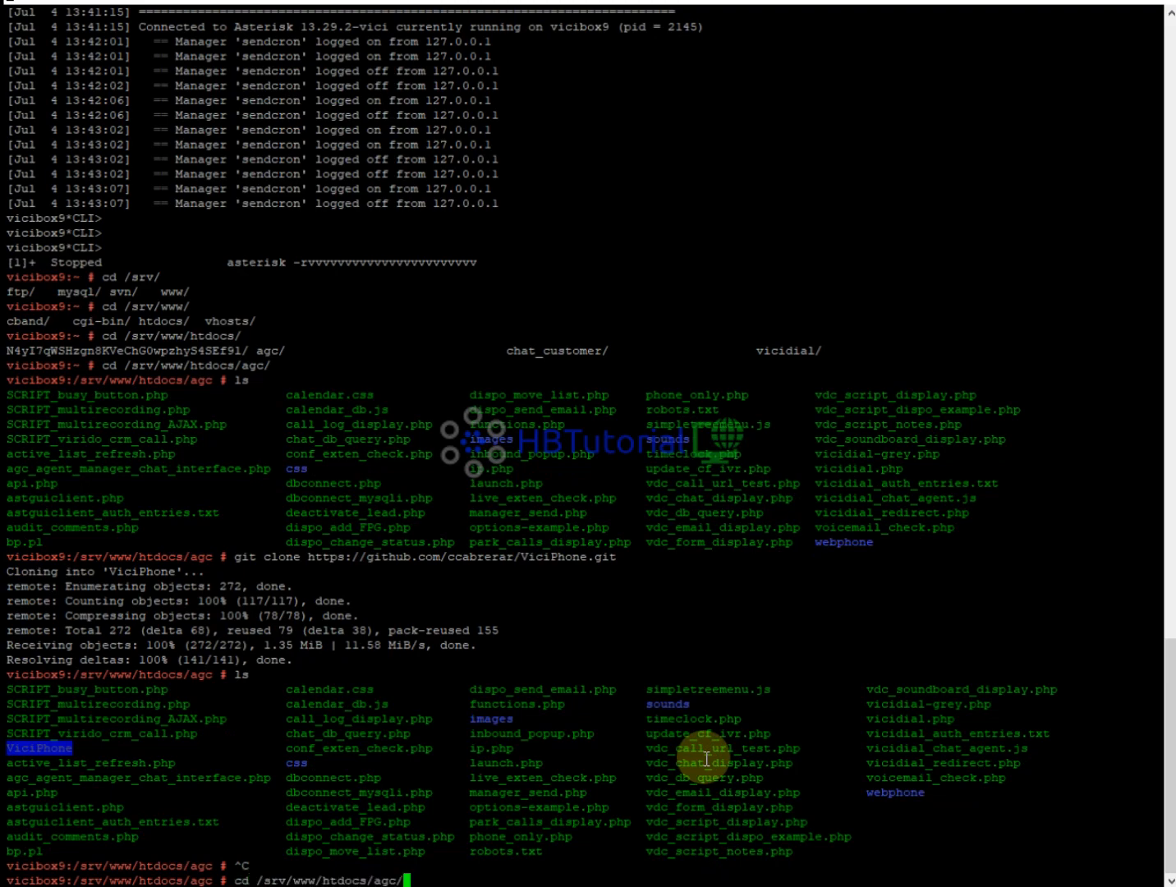
{"action": "key", "text": "Return"}
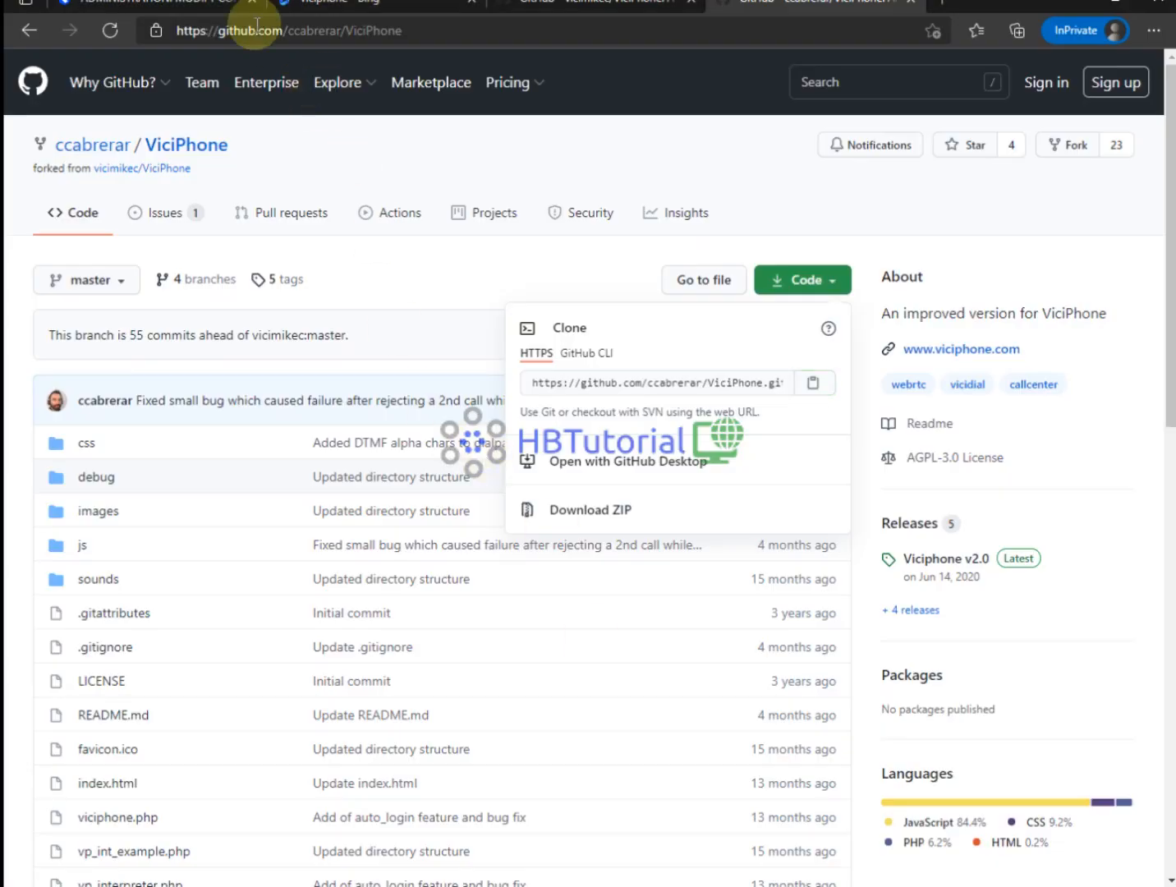
Open server vicibox9 for editing and verify its Web Socket URL is wss://dialer.hbtutorial.cf:8089/ws.
{"action": "left_click", "coordinate": [140, 10]}
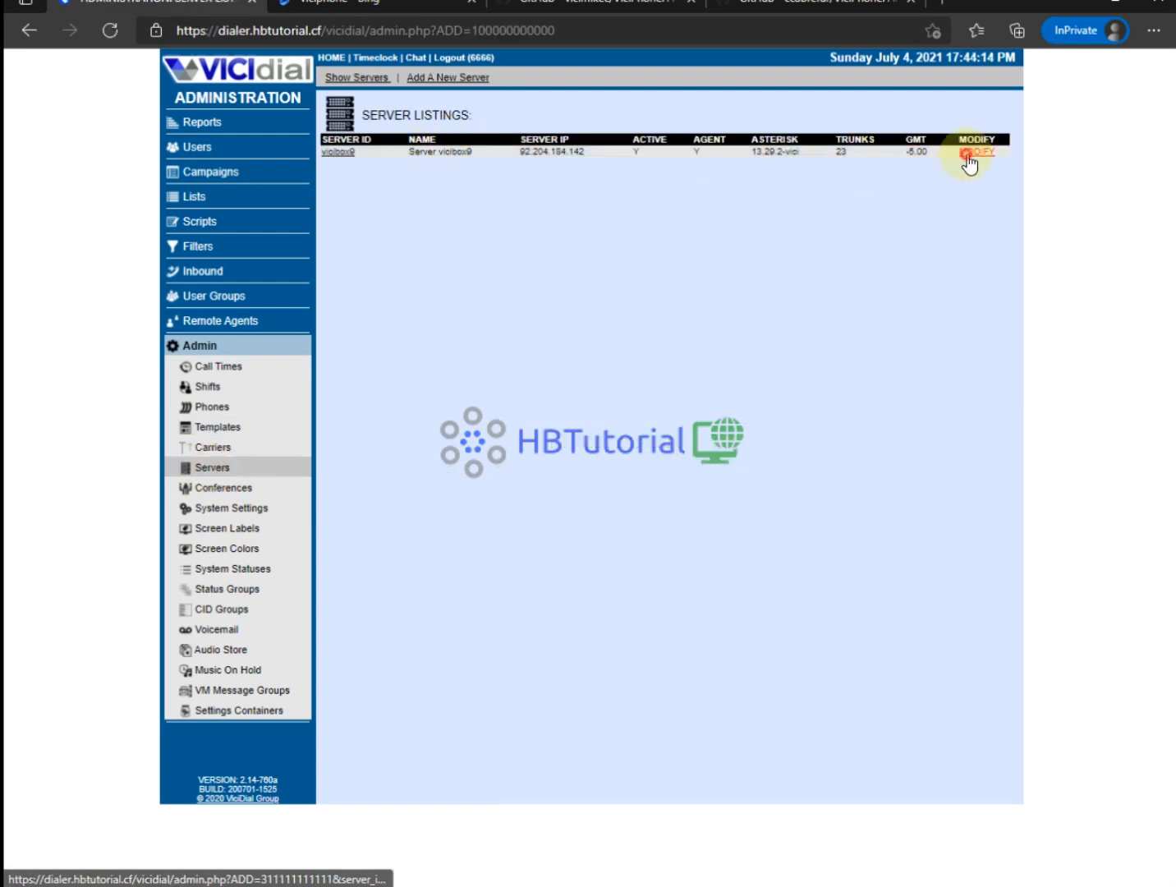
{"action": "left_click", "coordinate": [970, 154]}
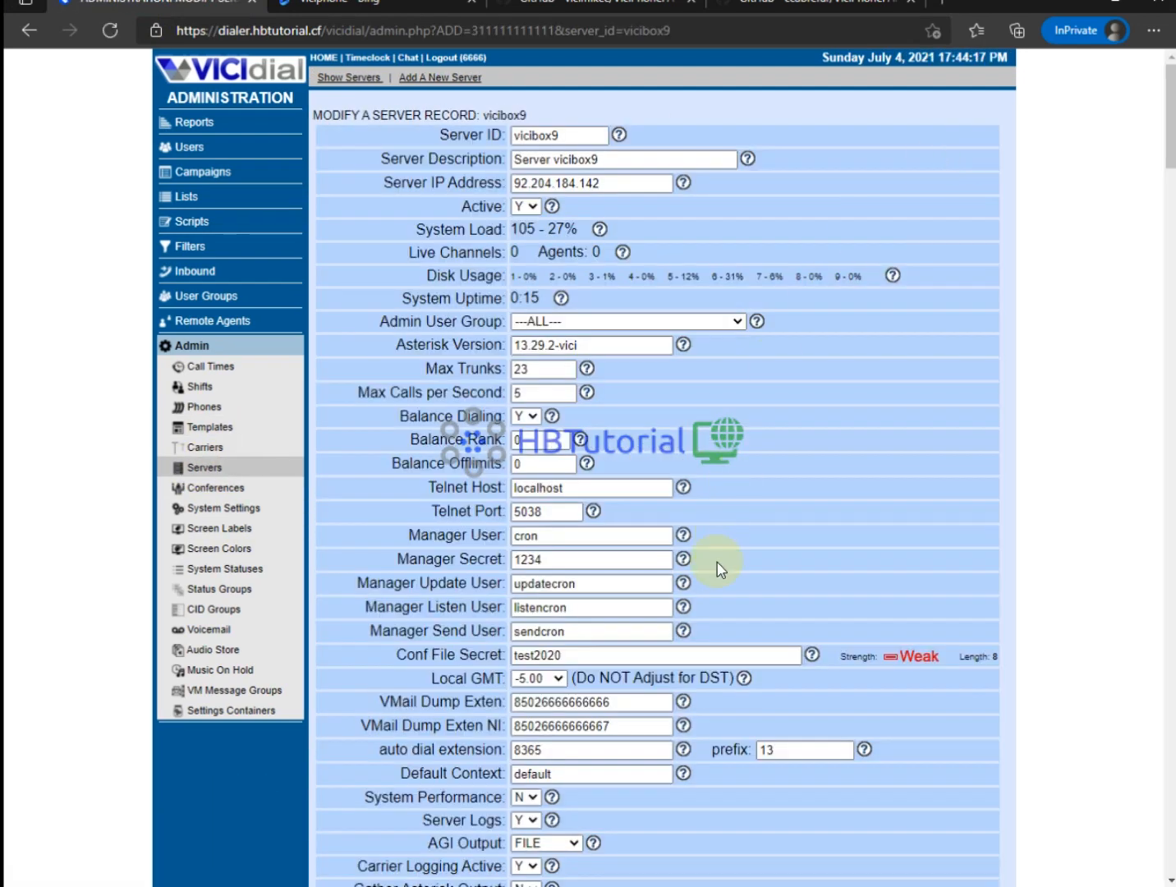
{"action": "scroll", "coordinate": [717, 565], "scroll_direction": "down", "scroll_amount": 10}
{"action": "scroll", "coordinate": [704, 412], "scroll_direction": "up", "scroll_amount": 3}
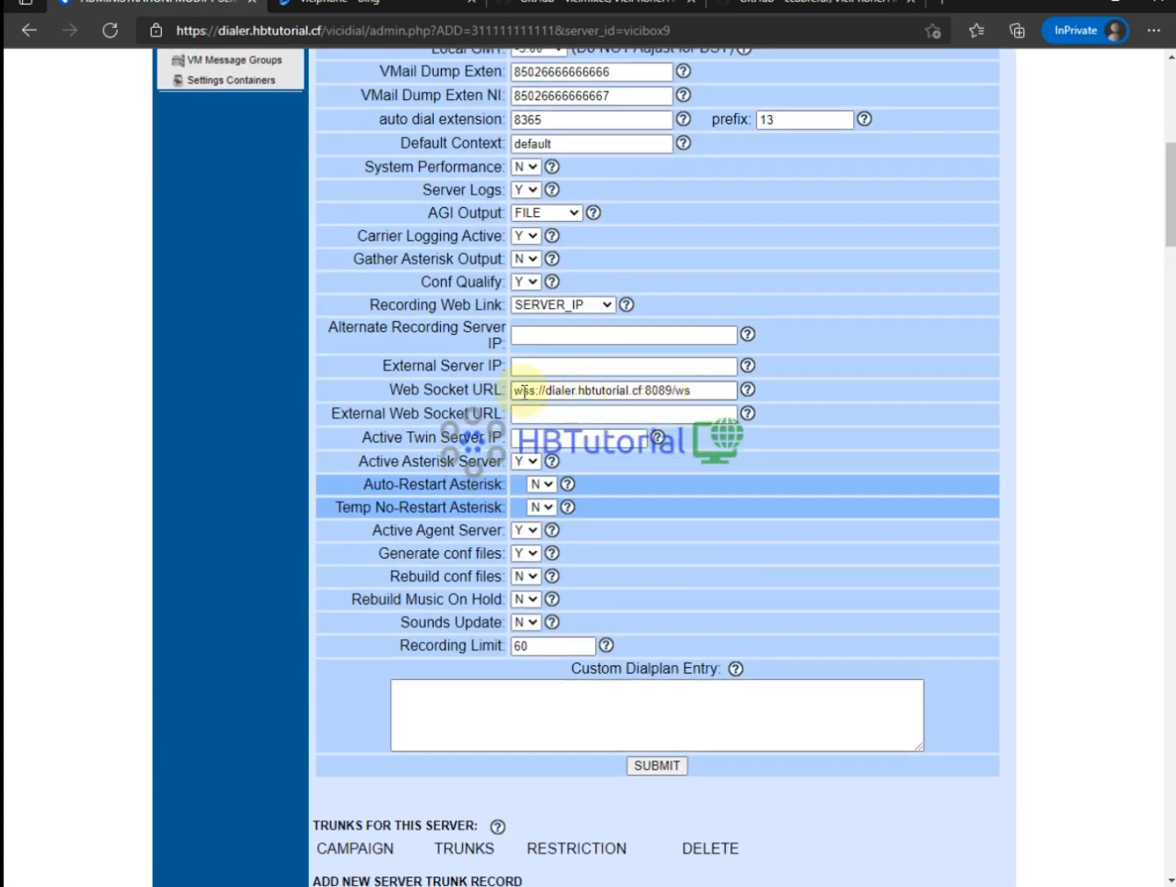
{"action": "left_click_drag", "start_coordinate": [707, 389], "coordinate": [454, 388]}
{"action": "left_click", "coordinate": [768, 557]}
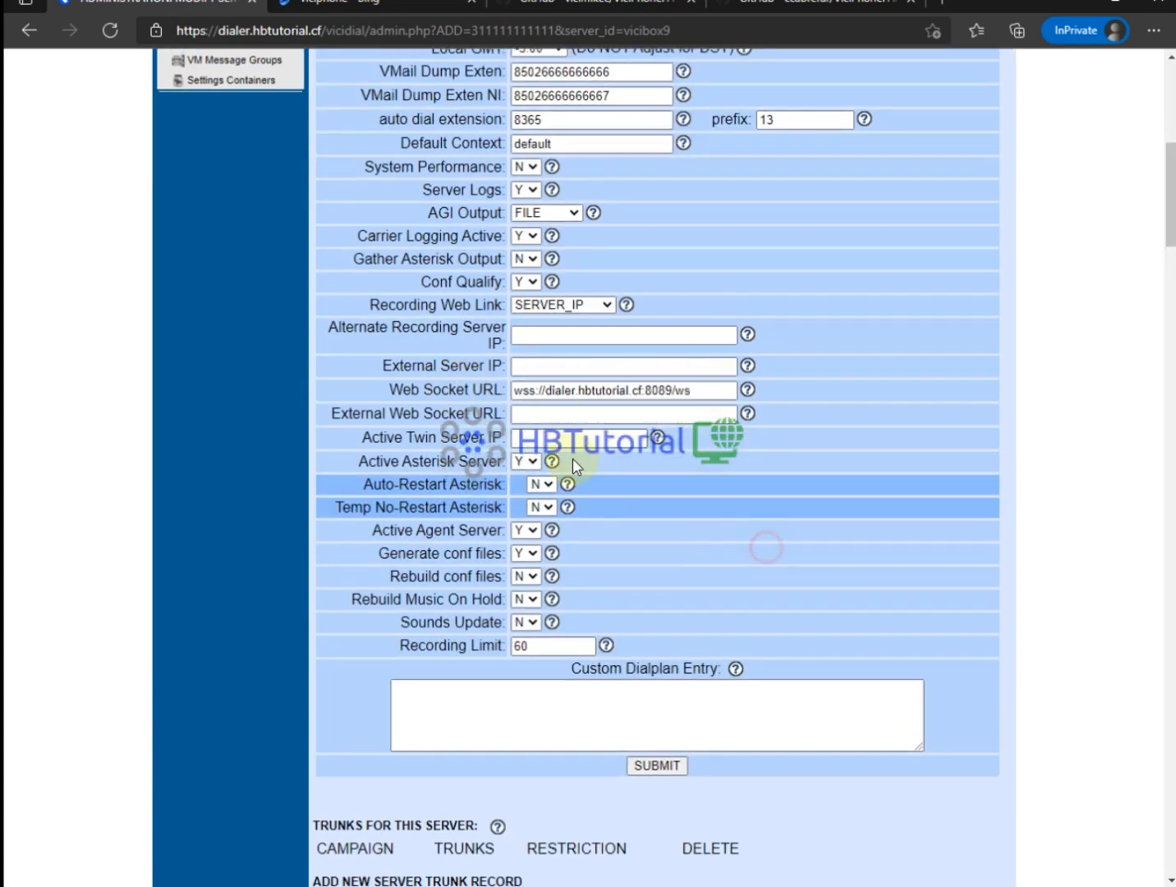
{"action": "scroll", "coordinate": [534, 575], "scroll_direction": "up", "scroll_amount": 10}
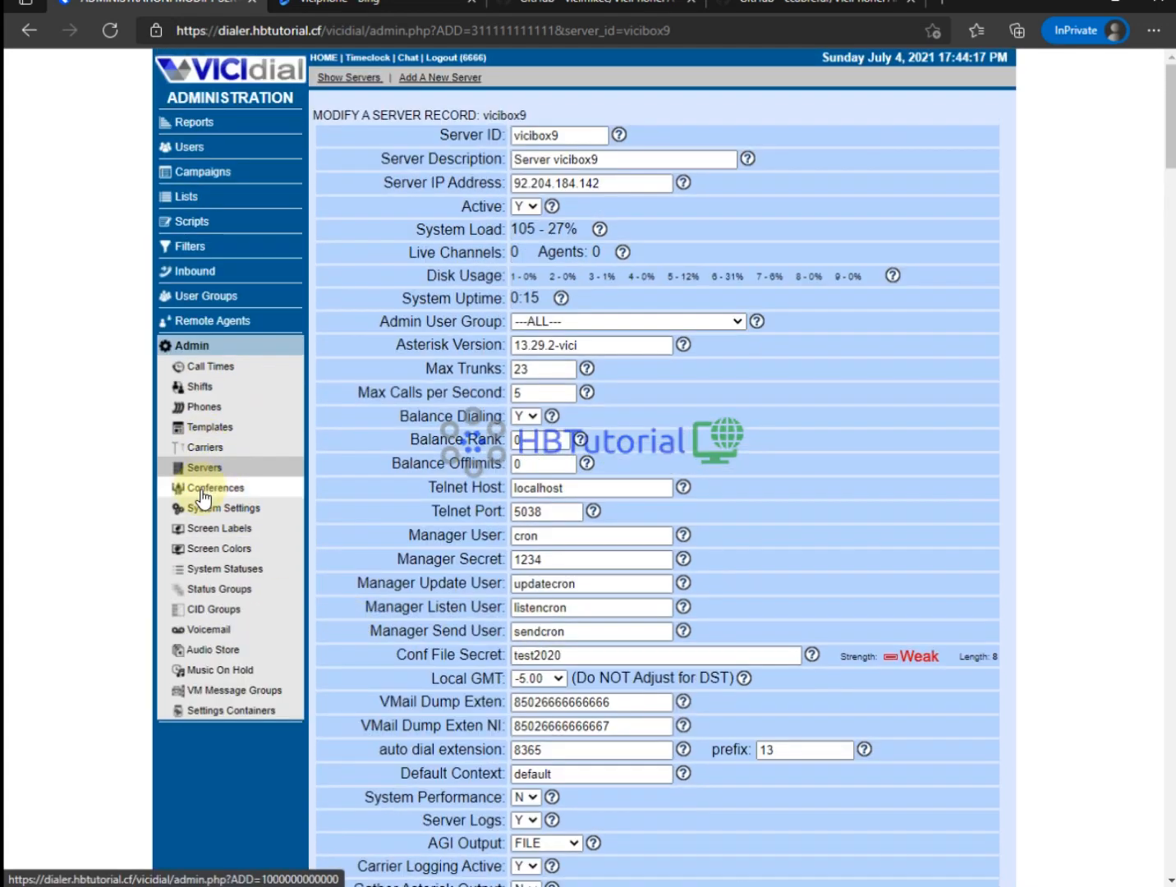
{"action": "scroll", "coordinate": [830, 455], "scroll_direction": "down", "scroll_amount": 8}
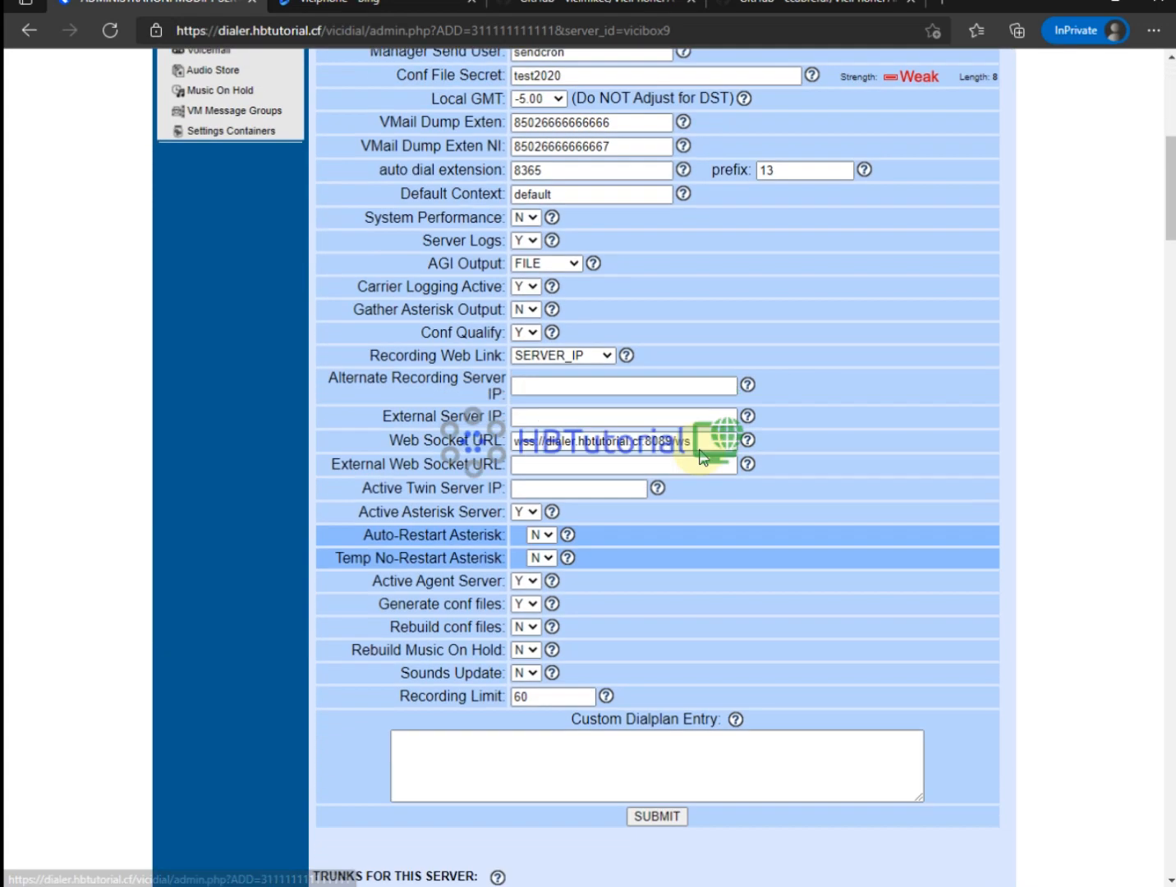
{"action": "left_click_drag", "start_coordinate": [735, 390], "coordinate": [429, 392]}
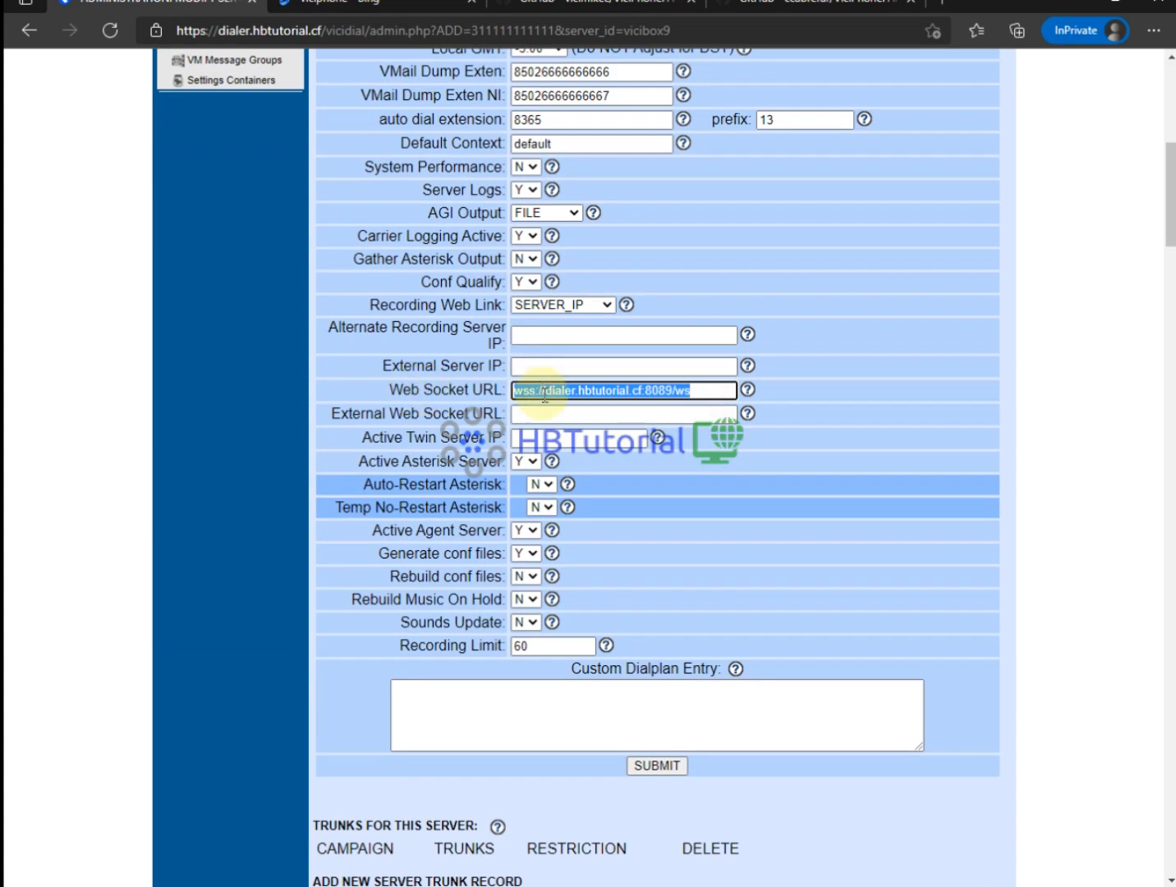
{"action": "scroll", "coordinate": [236, 452], "scroll_direction": "up", "scroll_amount": 5}
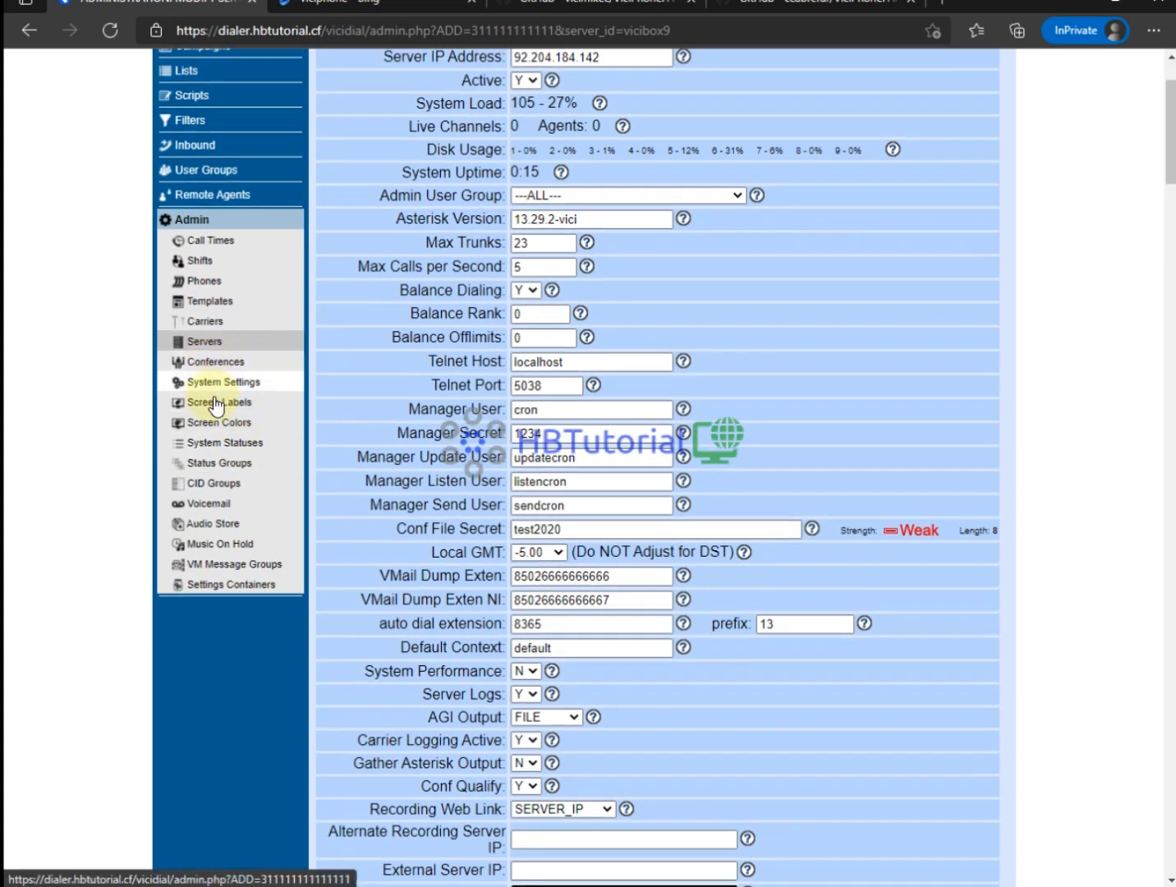
Open System Settings and scroll down to the Webphone URL field.
{"action": "left_click", "coordinate": [218, 384]}
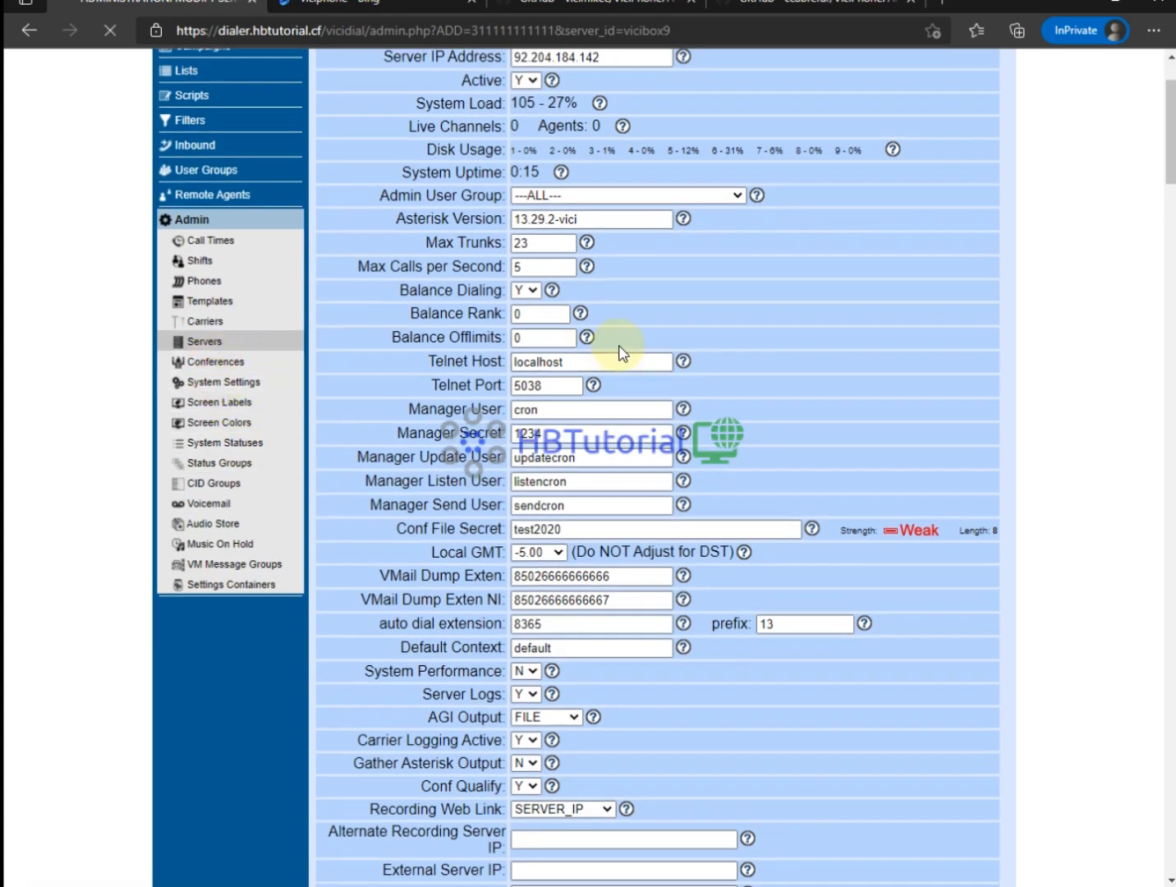
{"action": "scroll", "coordinate": [519, 322], "scroll_direction": "down", "scroll_amount": 10}
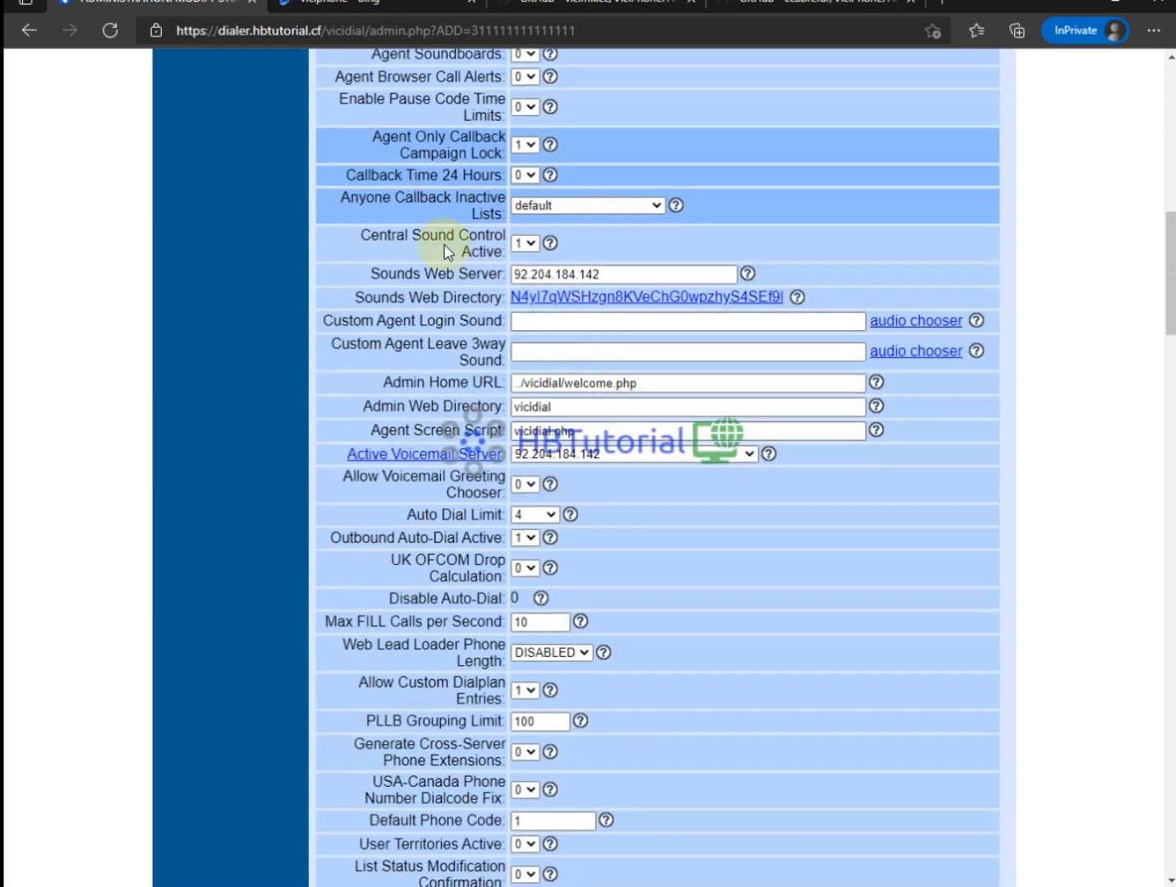
{"action": "scroll", "coordinate": [696, 443], "scroll_direction": "down", "scroll_amount": 3}
{"action": "scroll", "coordinate": [690, 433], "scroll_direction": "down", "scroll_amount": 20}
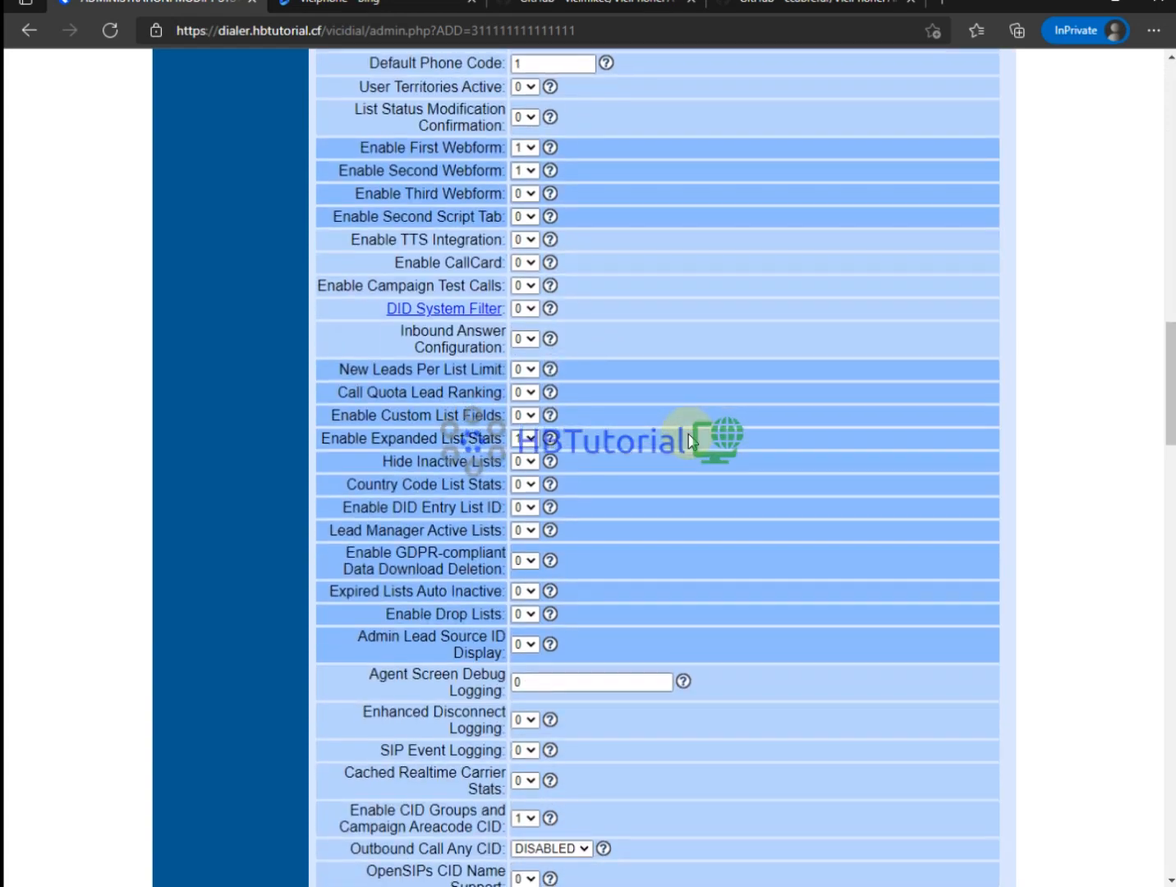
{"action": "scroll", "coordinate": [688, 438], "scroll_direction": "up", "scroll_amount": 1}
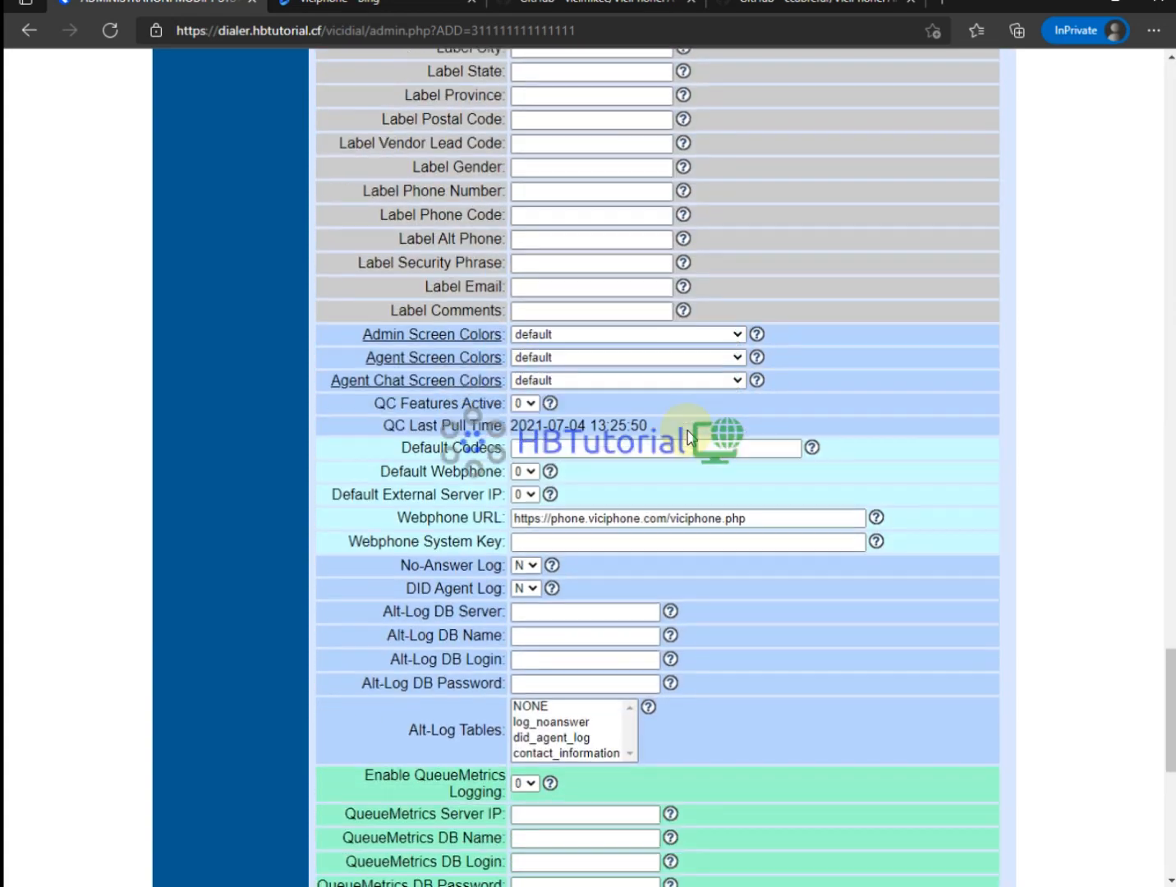
{"action": "scroll", "coordinate": [706, 460], "scroll_direction": "down", "scroll_amount": 1}
Replace the phone.viciphone.com address with ViciPhone so Webphone URL reads ViciPhone/viciphone.php, then submit.
{"action": "left_click_drag", "start_coordinate": [764, 484], "coordinate": [324, 475]}
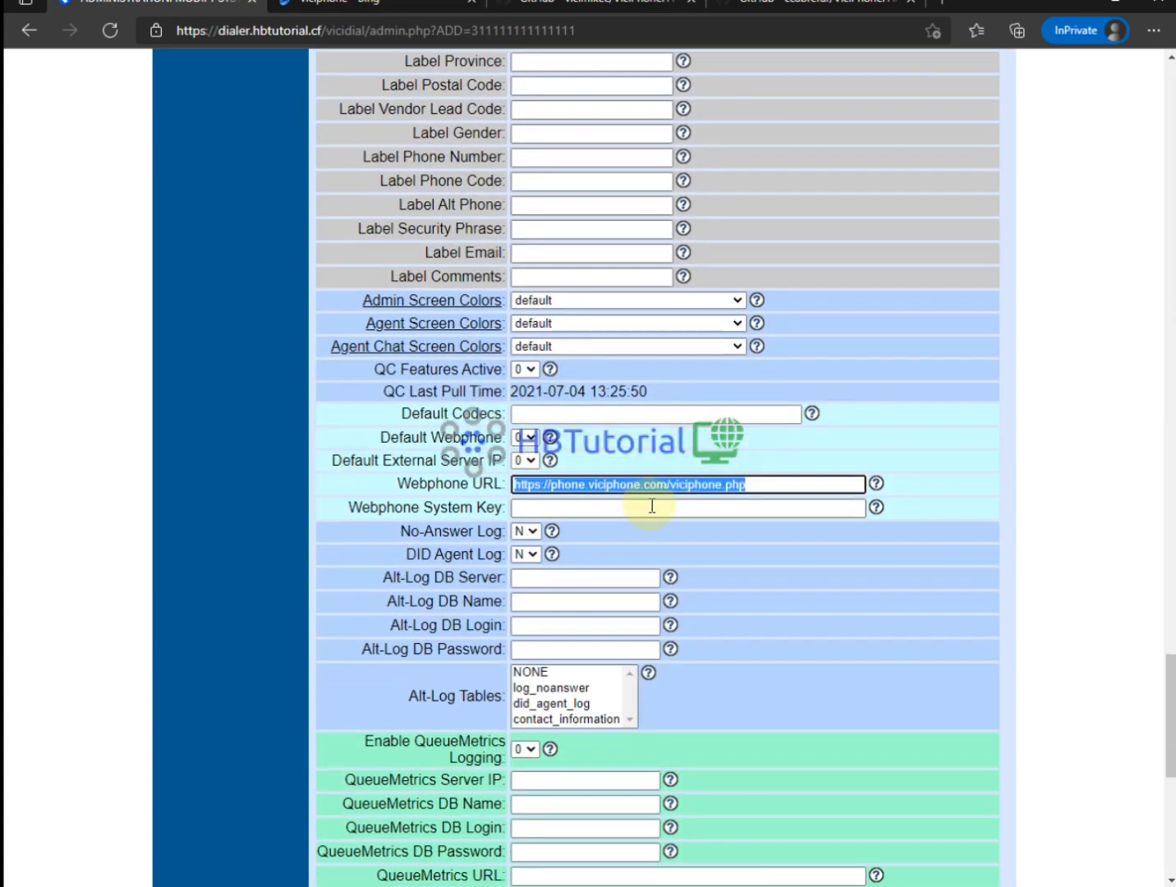
{"action": "type", "text": "ViciPhone"}
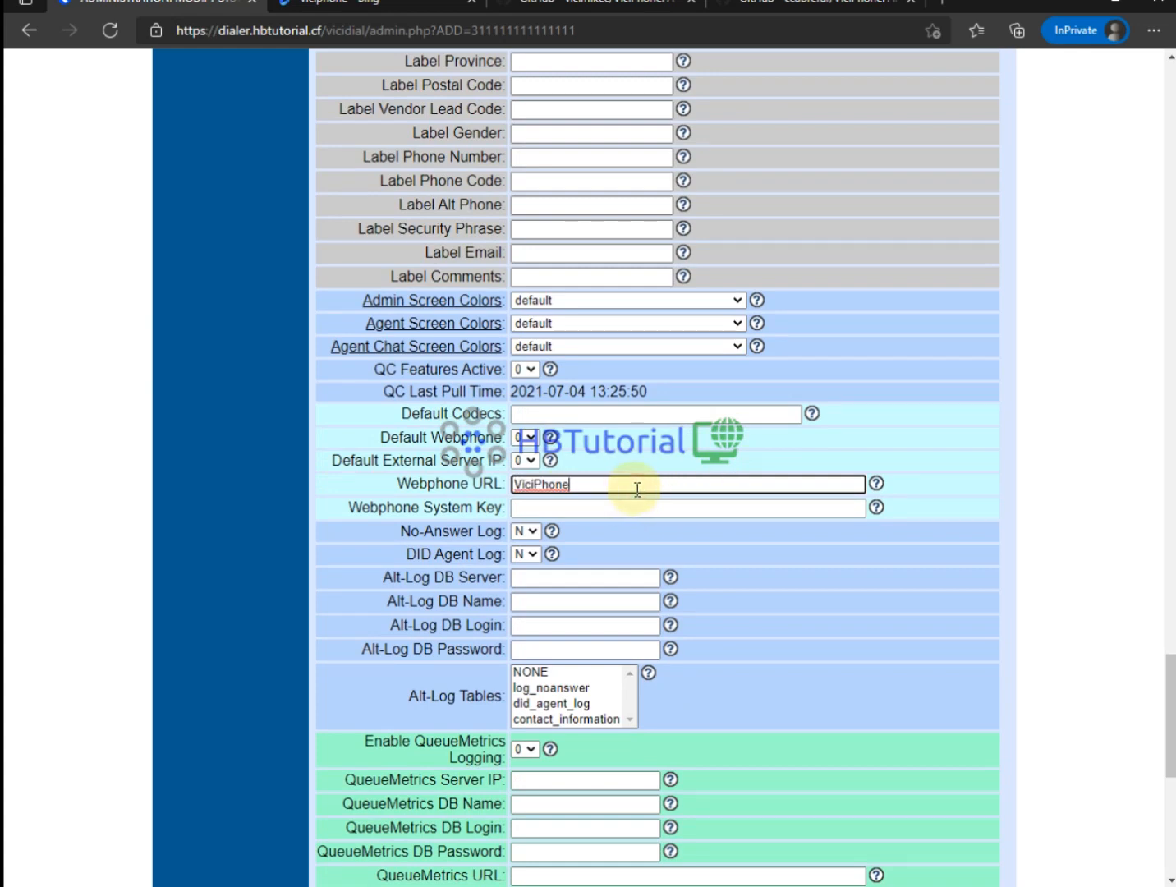
{"action": "key", "text": "ctrl+z"}
{"action": "left_click", "coordinate": [630, 488]}
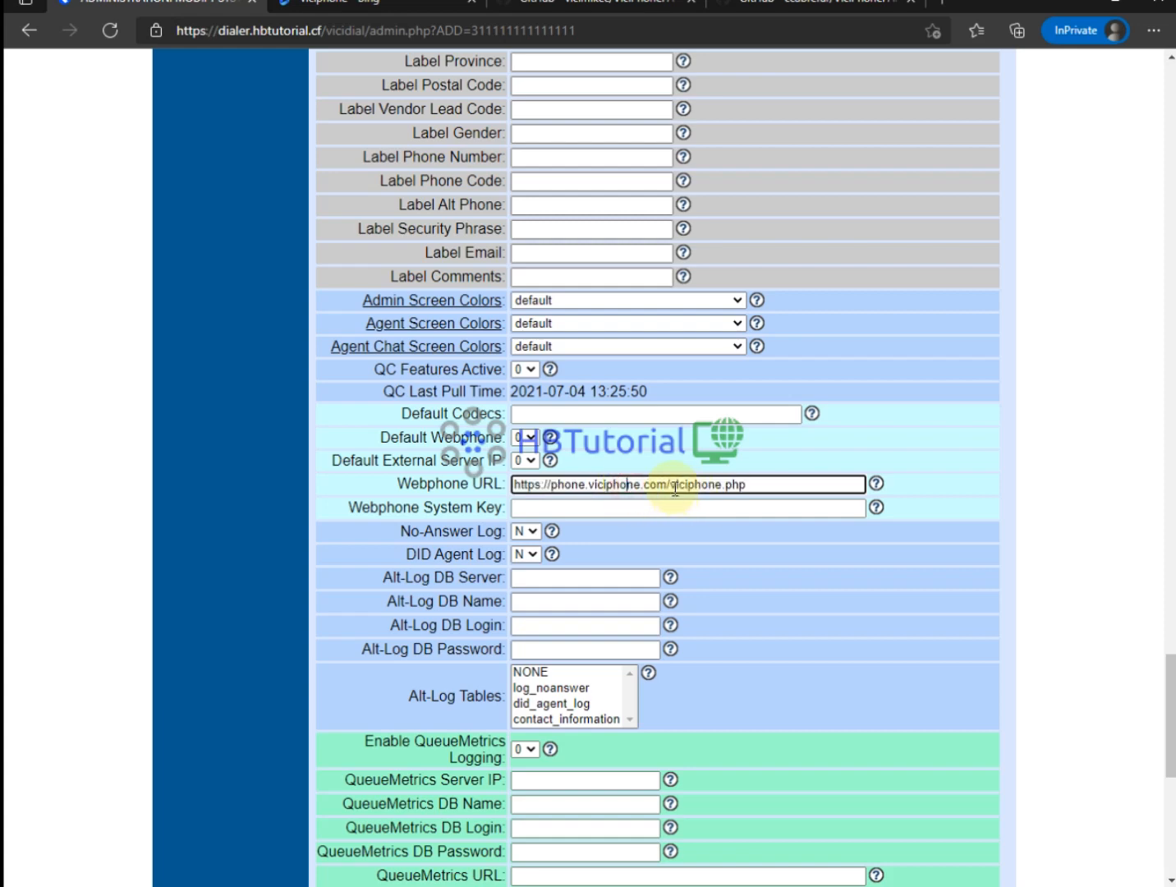
{"action": "left_click_drag", "start_coordinate": [672, 486], "coordinate": [417, 486]}
{"action": "type", "text": "ViciPhone"}
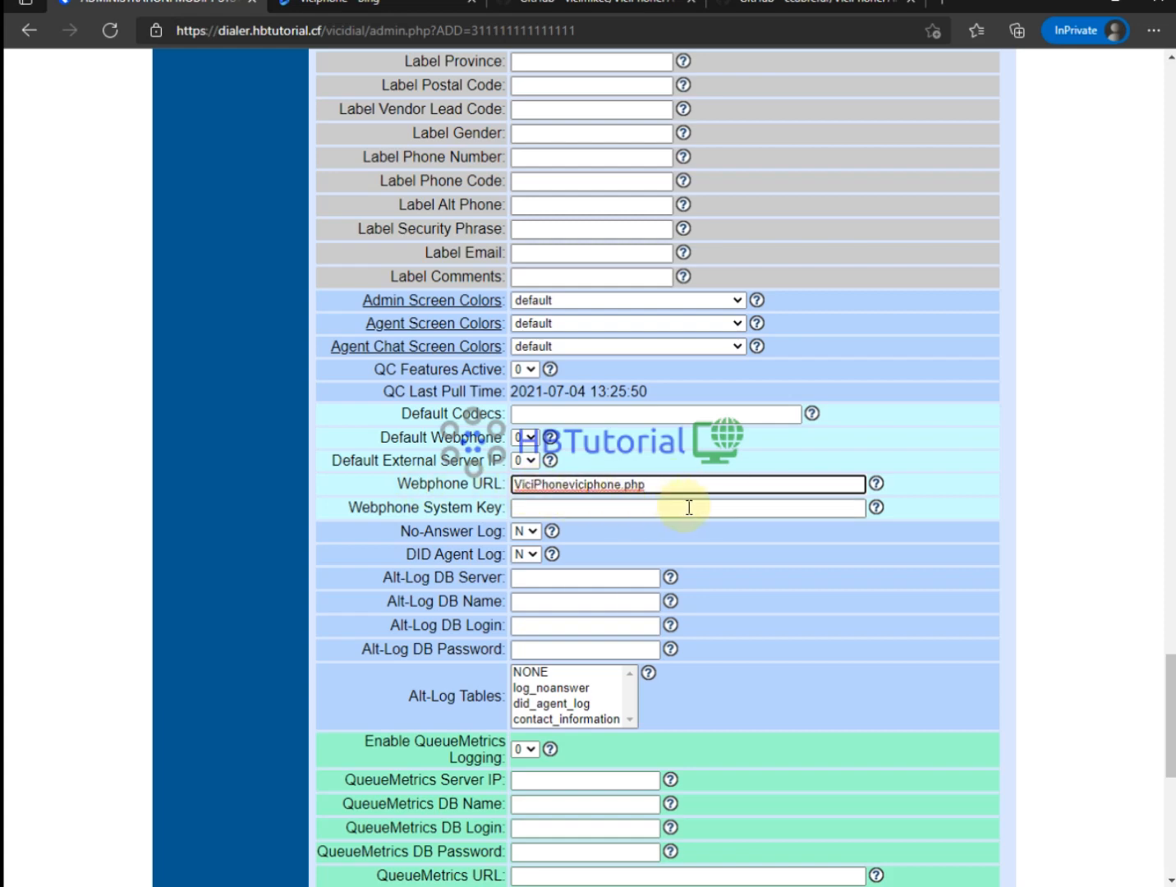
{"action": "left_click", "coordinate": [711, 488]}
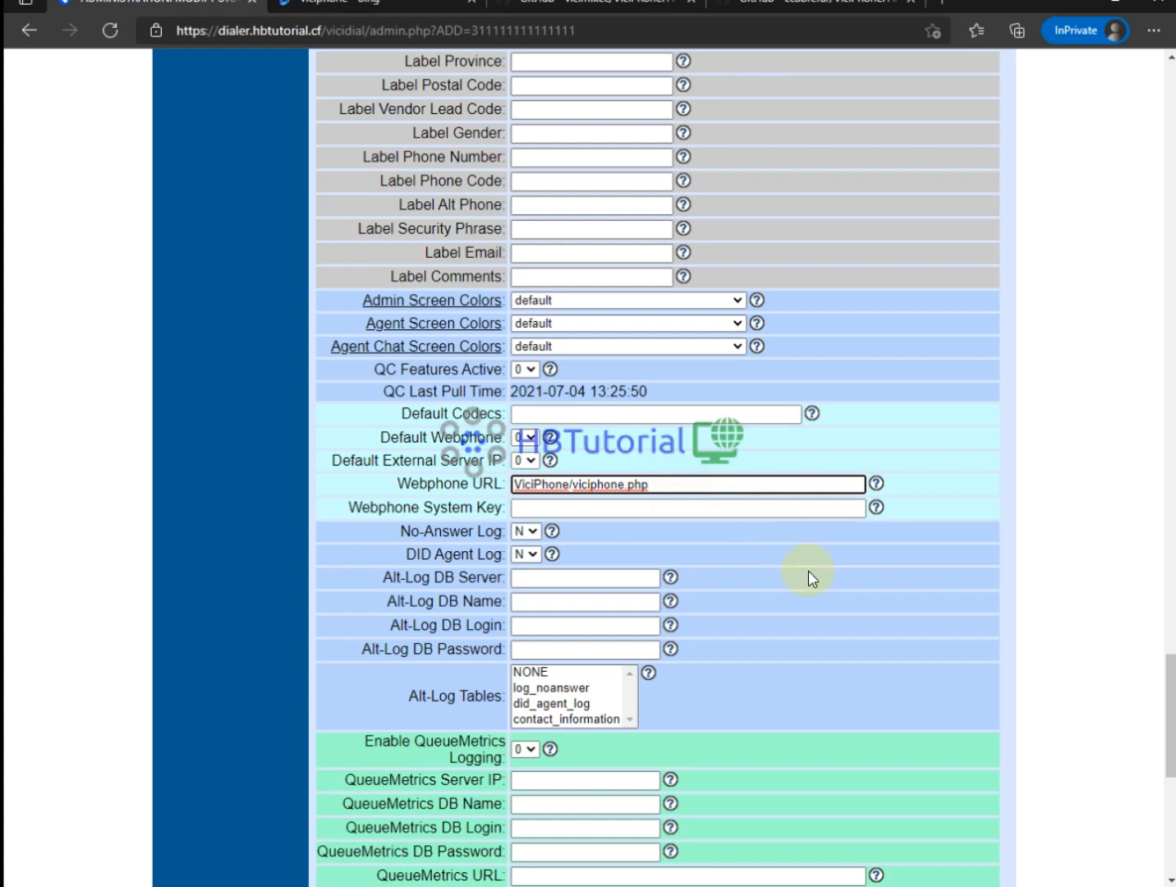
{"action": "scroll", "coordinate": [812, 577], "scroll_direction": "down", "scroll_amount": 8}
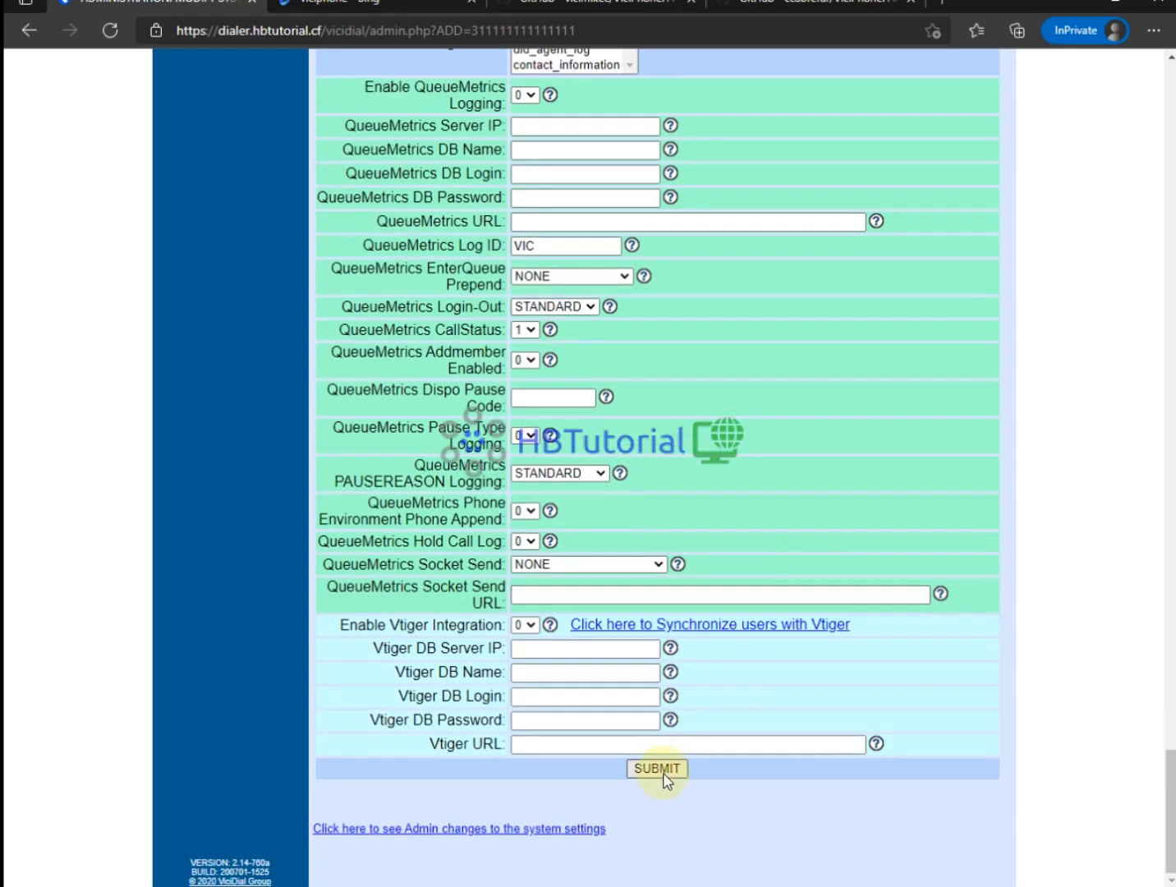
{"action": "left_click", "coordinate": [662, 771]}
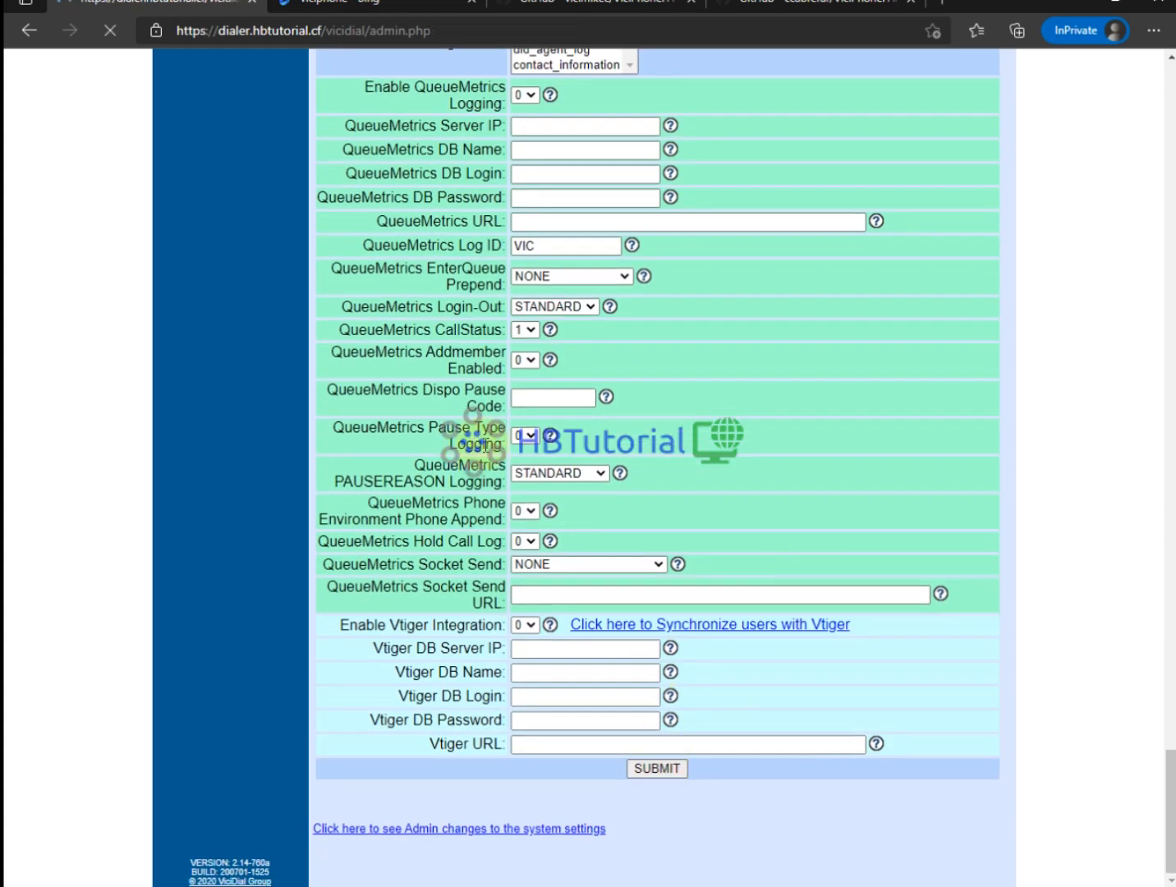
Run 'http show status' in the Asterisk CLI and check the 127.0.0.1:8088 binding.
{"action": "key", "text": "alt+Tab"}
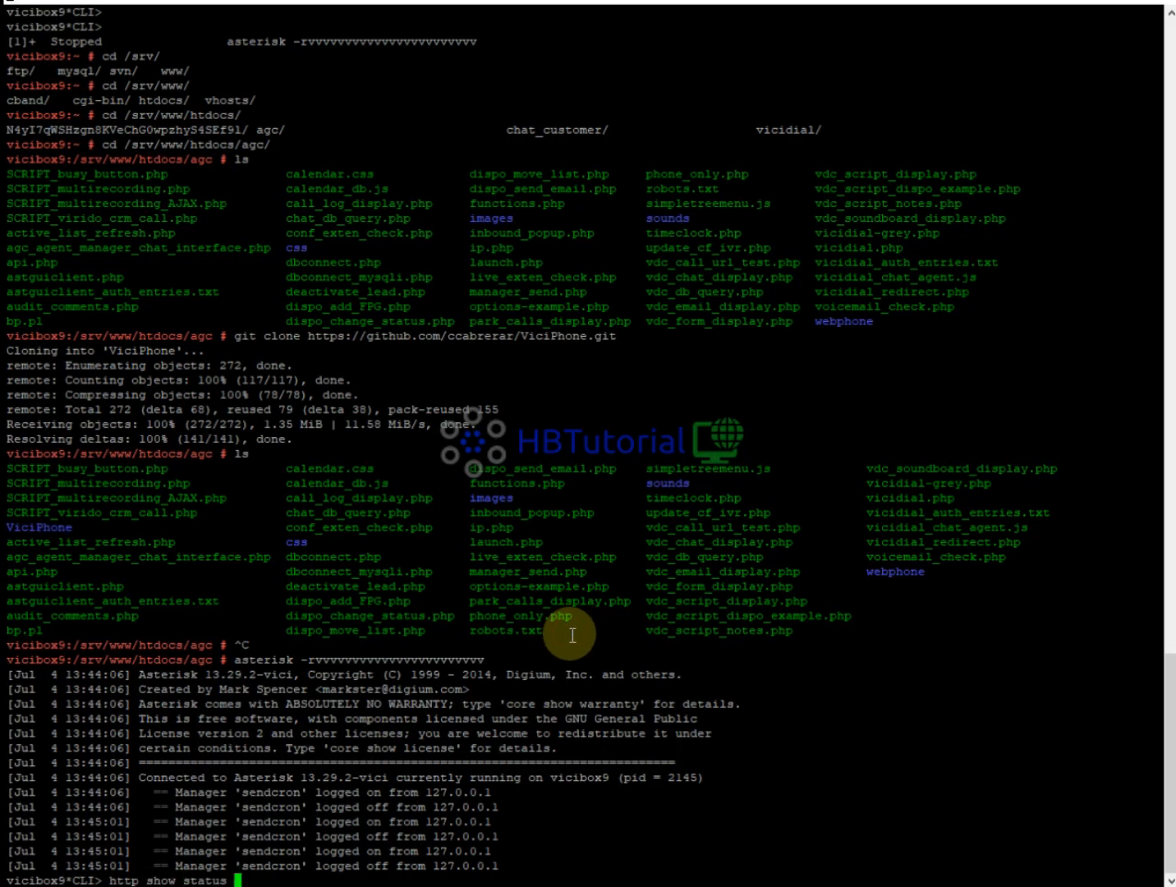
{"action": "key", "text": "Return"}
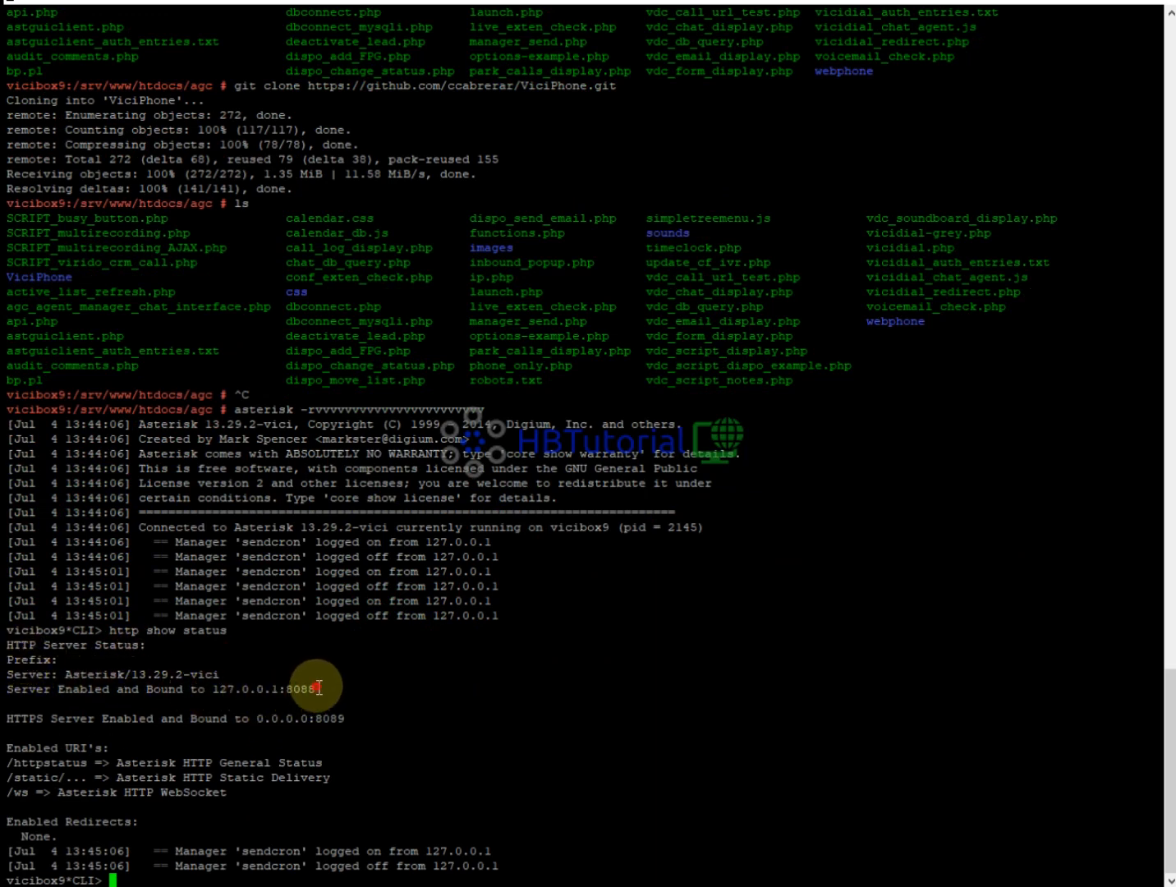
{"action": "left_click_drag", "start_coordinate": [320, 688], "coordinate": [213, 693]}
{"action": "left_click", "coordinate": [231, 720]}
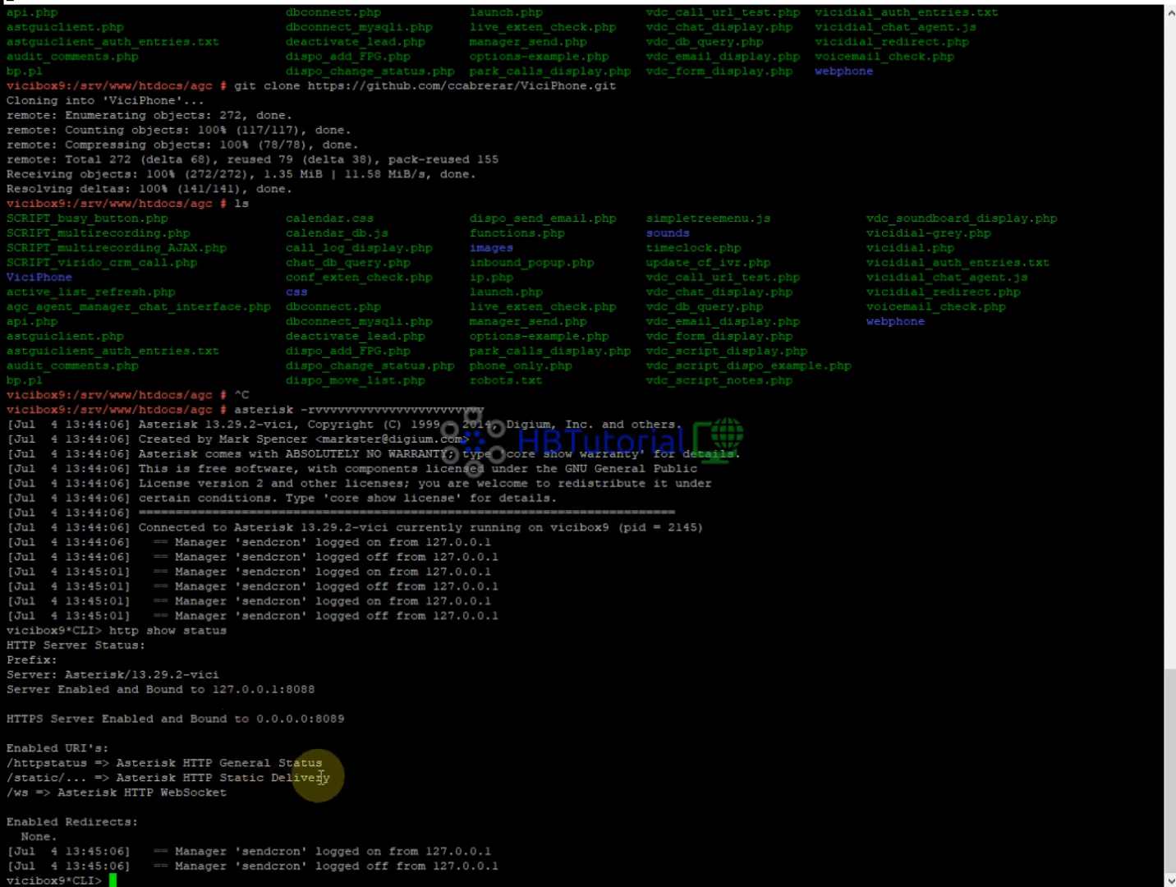
Confirm the output shows HTTPS bound to 0.0.0.0:8089 and the /ws WebSocket enabled.
{"action": "left_click_drag", "start_coordinate": [345, 720], "coordinate": [45, 719]}
{"action": "left_click", "coordinate": [190, 706]}
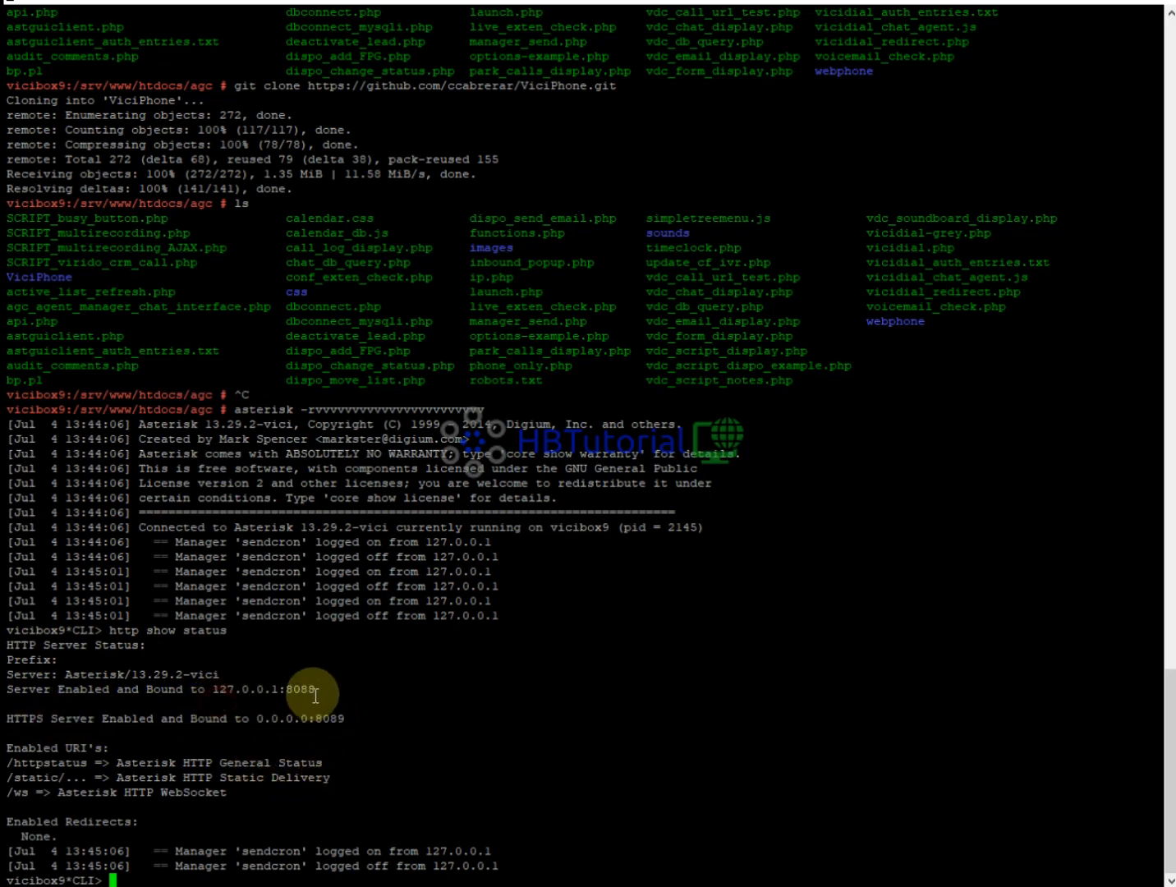
{"action": "left_click_drag", "start_coordinate": [312, 691], "coordinate": [216, 694]}
{"action": "left_click", "coordinate": [218, 716]}
{"action": "left_click_drag", "start_coordinate": [212, 790], "coordinate": [58, 788]}
{"action": "left_click", "coordinate": [189, 764]}
{"action": "triple_click", "coordinate": [45, 780]}
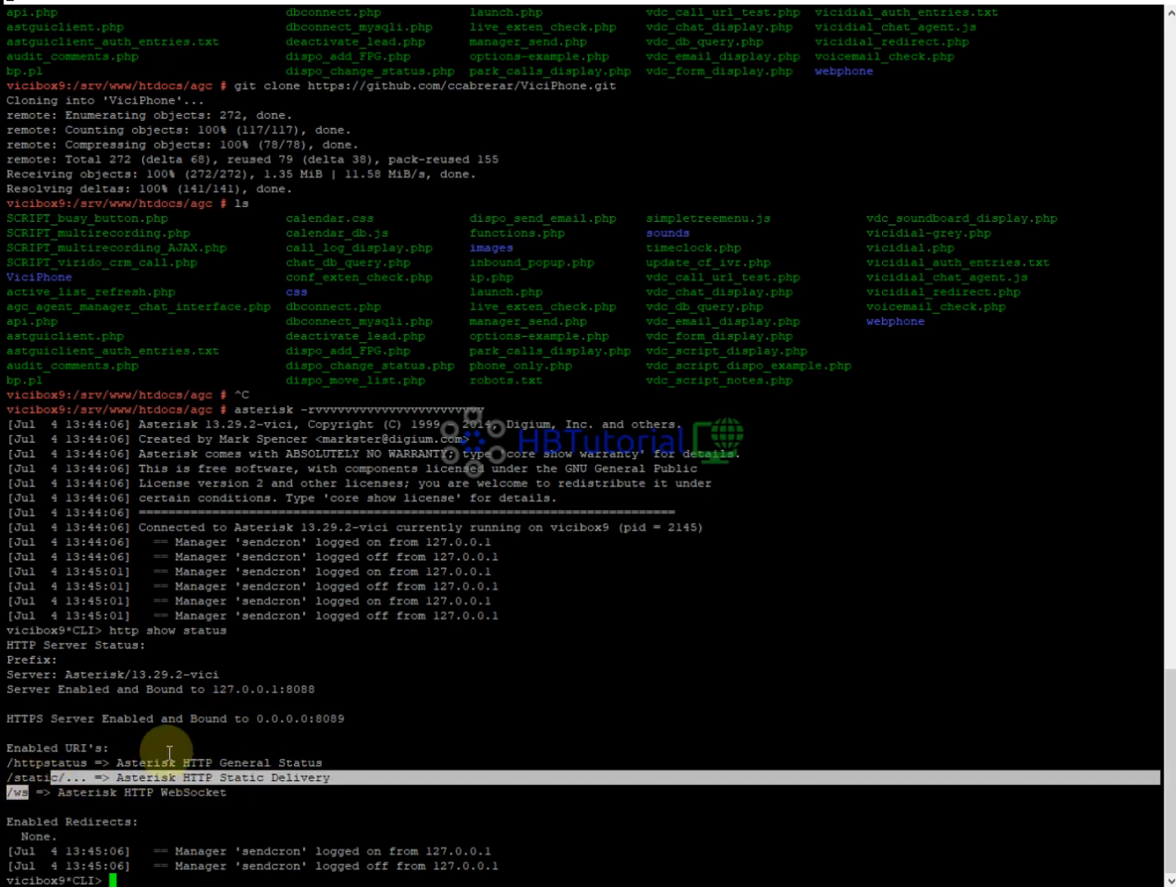
{"action": "left_click", "coordinate": [166, 752]}
{"action": "triple_click", "coordinate": [295, 716]}
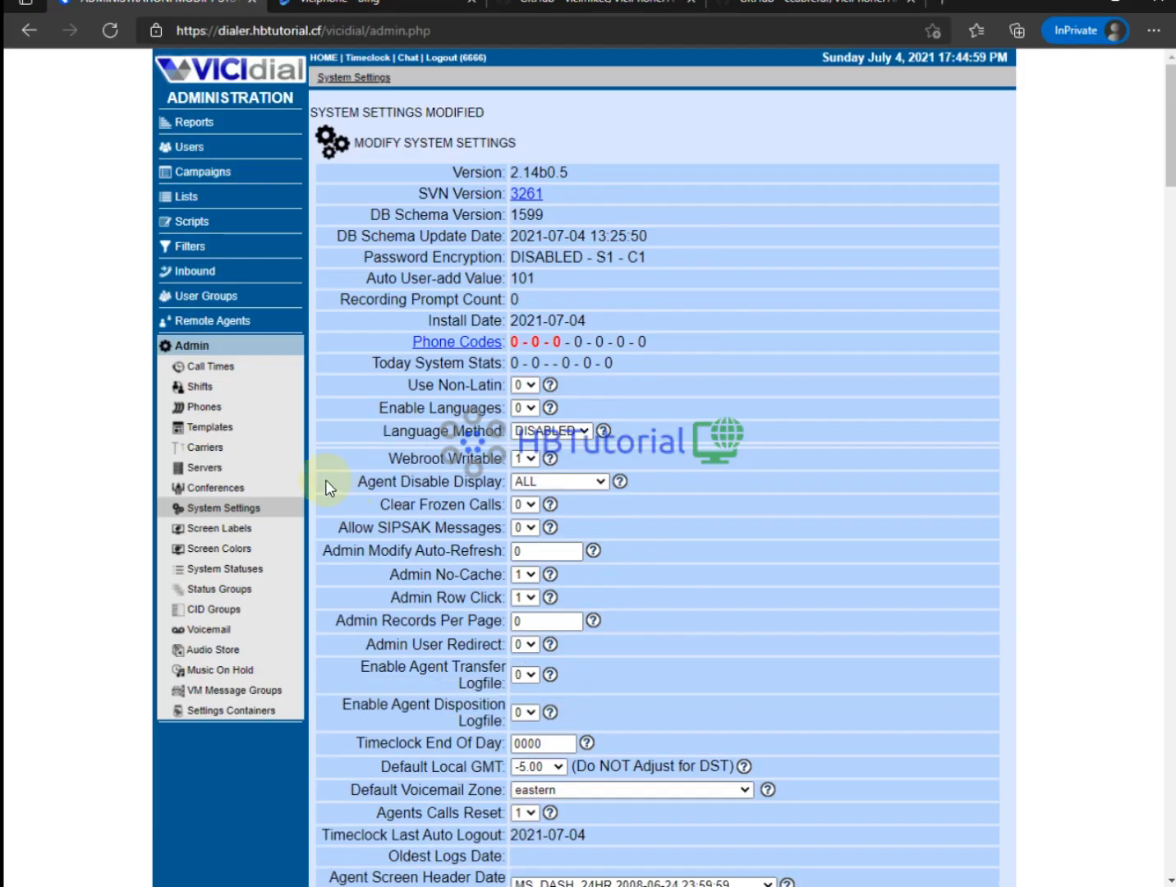
Start a new phone with extension test1000, dial plan number 1000 and voicemail box 1000.
{"action": "left_click", "coordinate": [205, 408]}
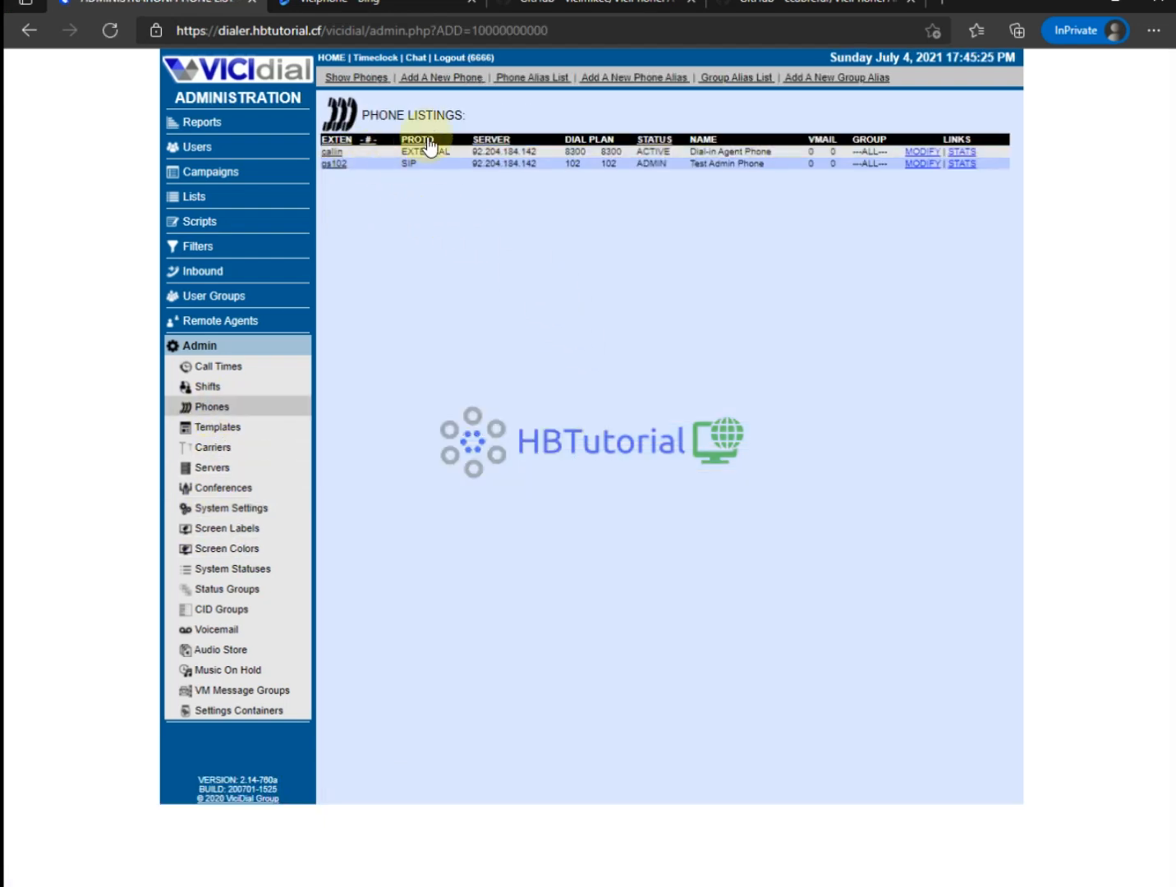
{"action": "left_click", "coordinate": [420, 81]}
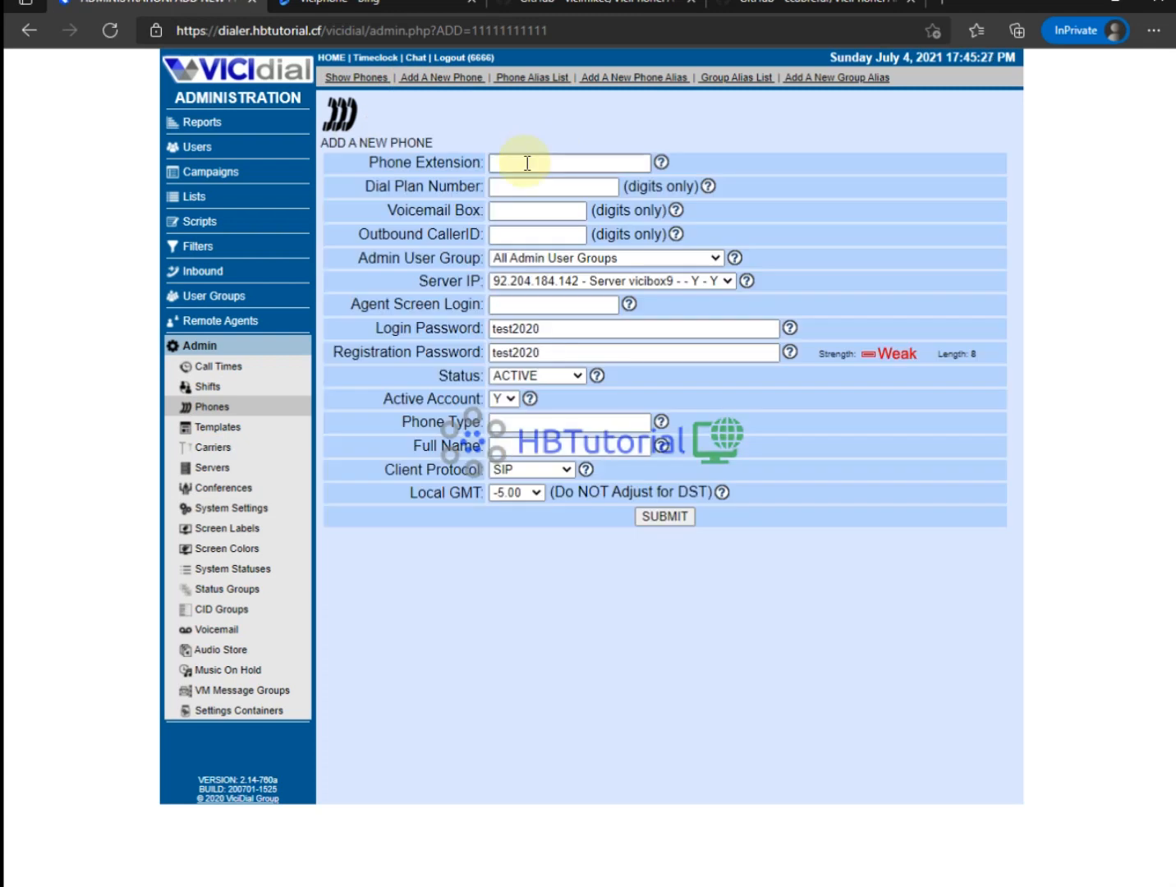
{"action": "left_click", "coordinate": [526, 163]}
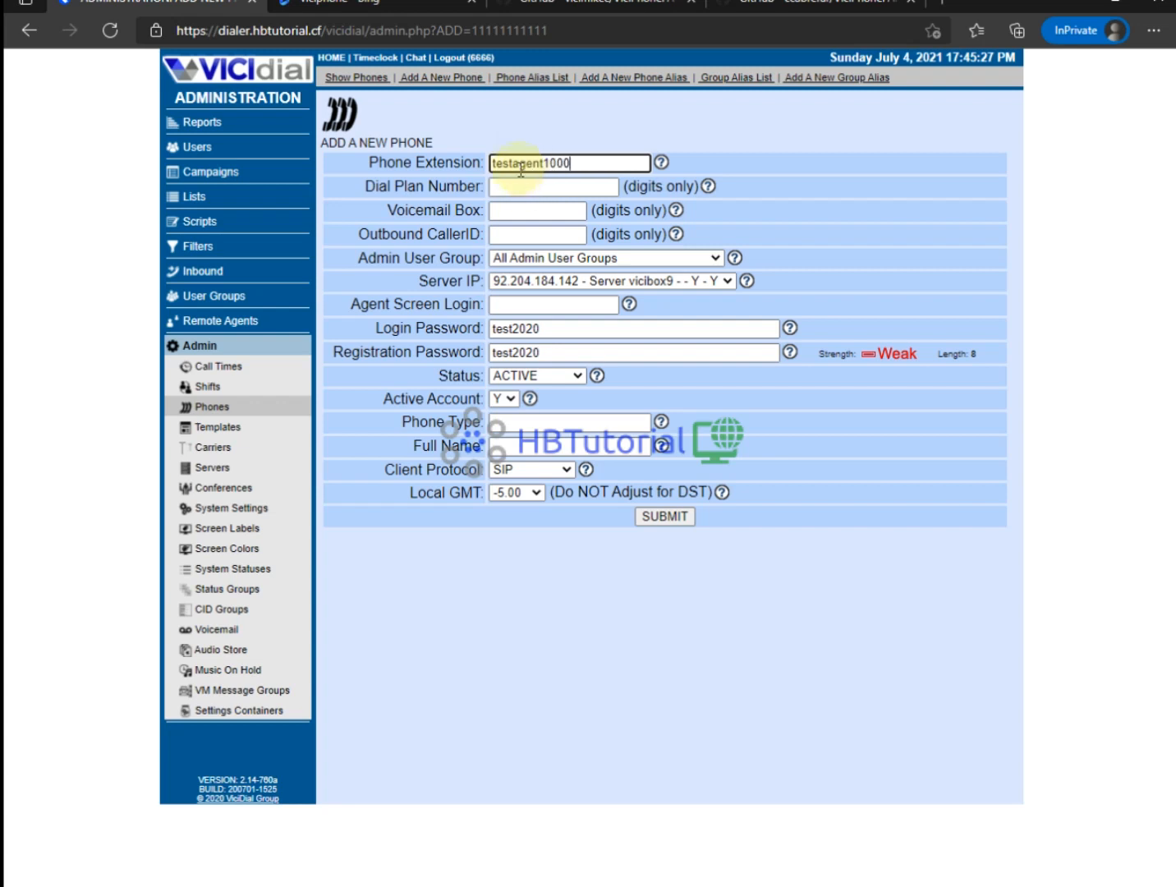
{"action": "left_click", "coordinate": [514, 162]}
{"action": "key", "text": "Delete"}
{"action": "key", "text": "Delete"}
{"action": "key", "text": "Delete"}
{"action": "key", "text": "Delete"}
{"action": "key", "text": "Delete"}
{"action": "left_click", "coordinate": [522, 186]}
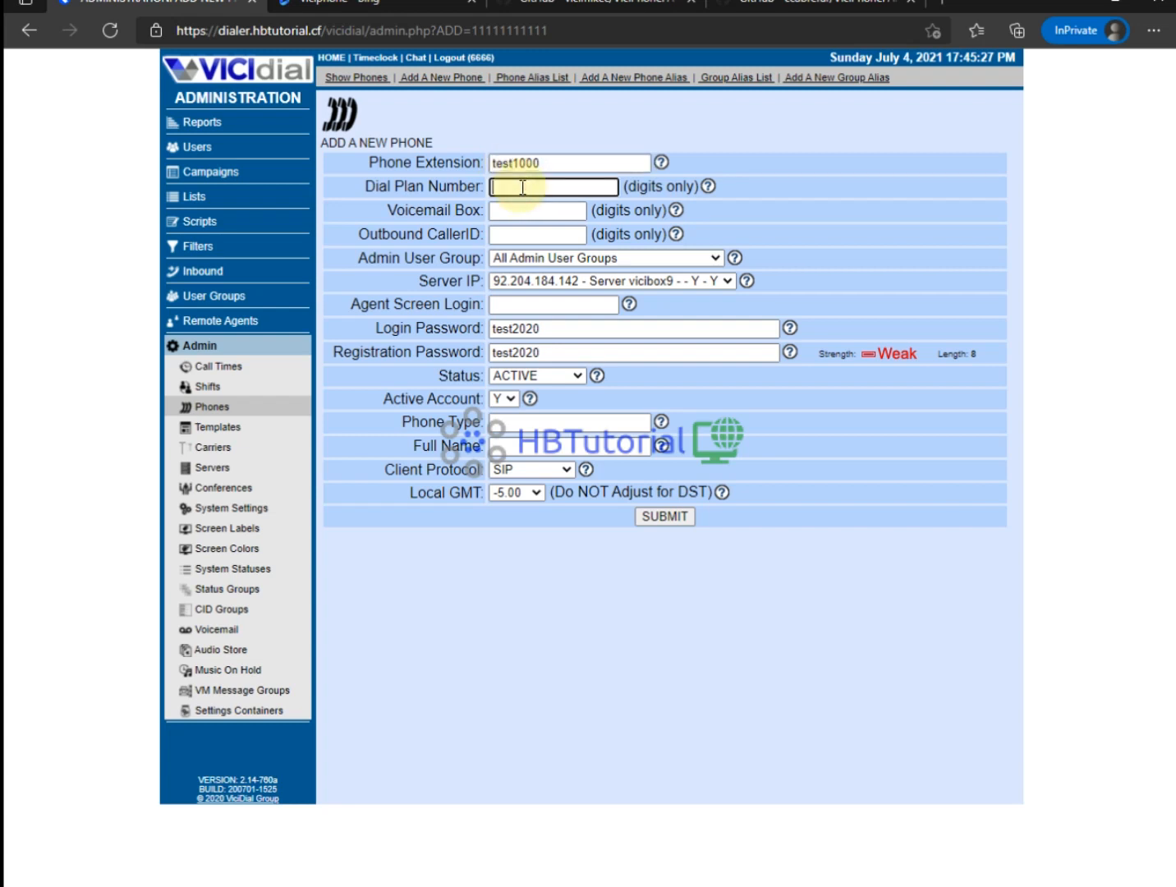
{"action": "type", "text": "1000"}
{"action": "left_click", "coordinate": [534, 206]}
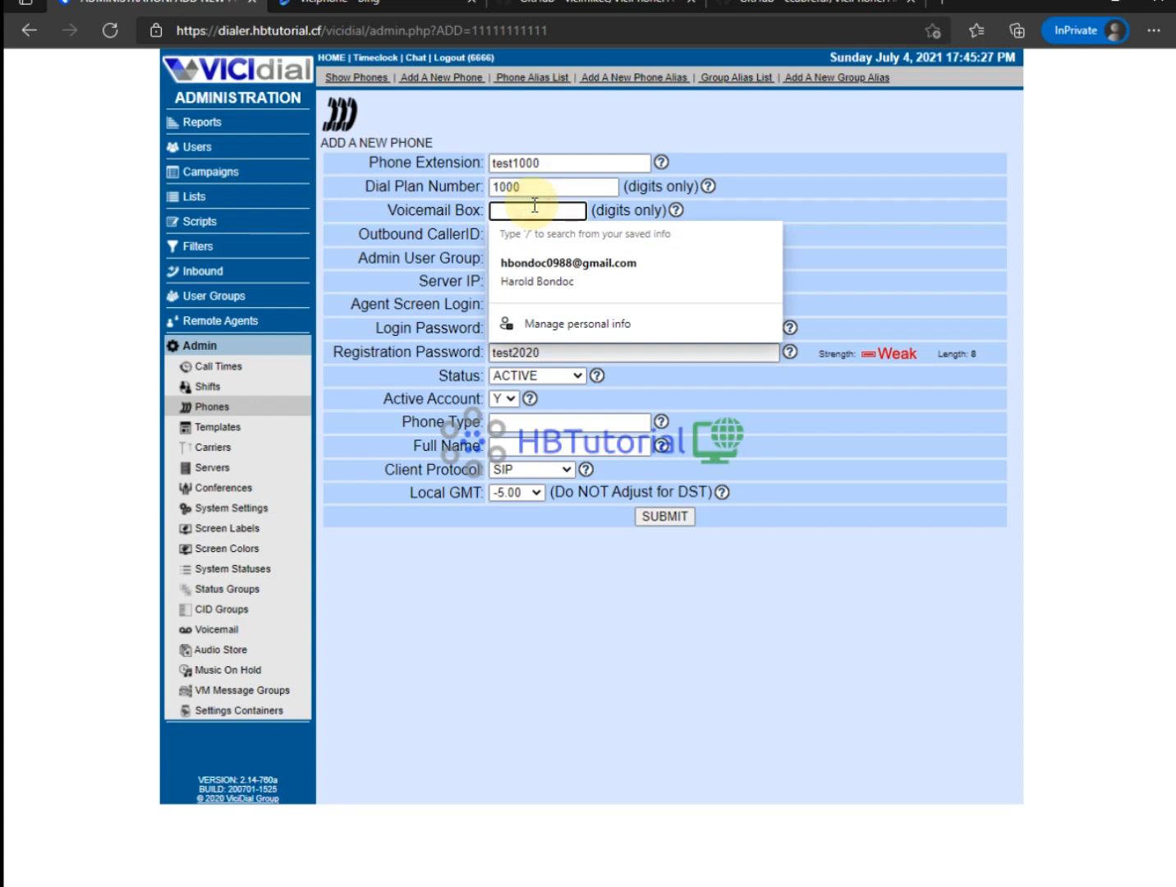
{"action": "type", "text": "1000"}
{"action": "left_click_drag", "start_coordinate": [407, 187], "coordinate": [436, 185]}
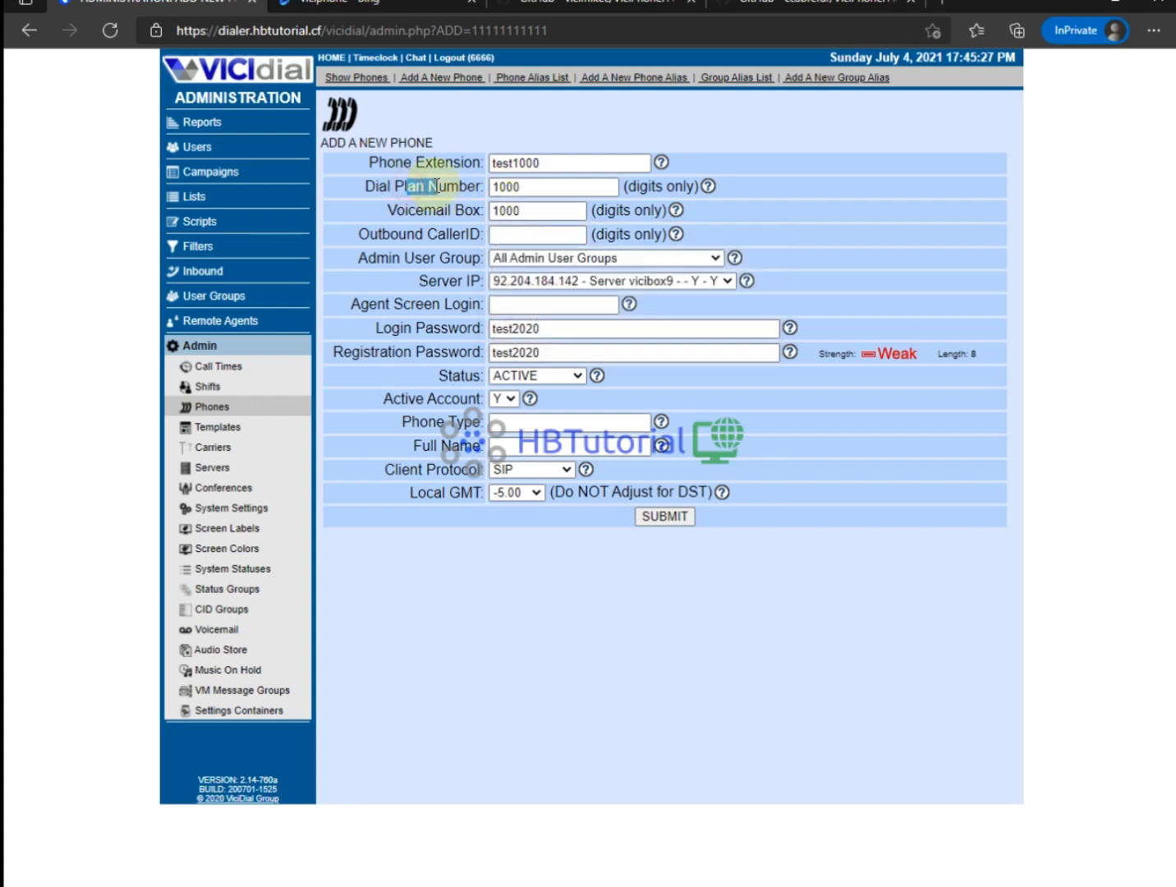
{"action": "double_click", "coordinate": [559, 165]}
{"action": "key", "text": "ctrl+c"}
{"action": "left_click", "coordinate": [560, 304]}
{"action": "key", "text": "ctrl+v"}
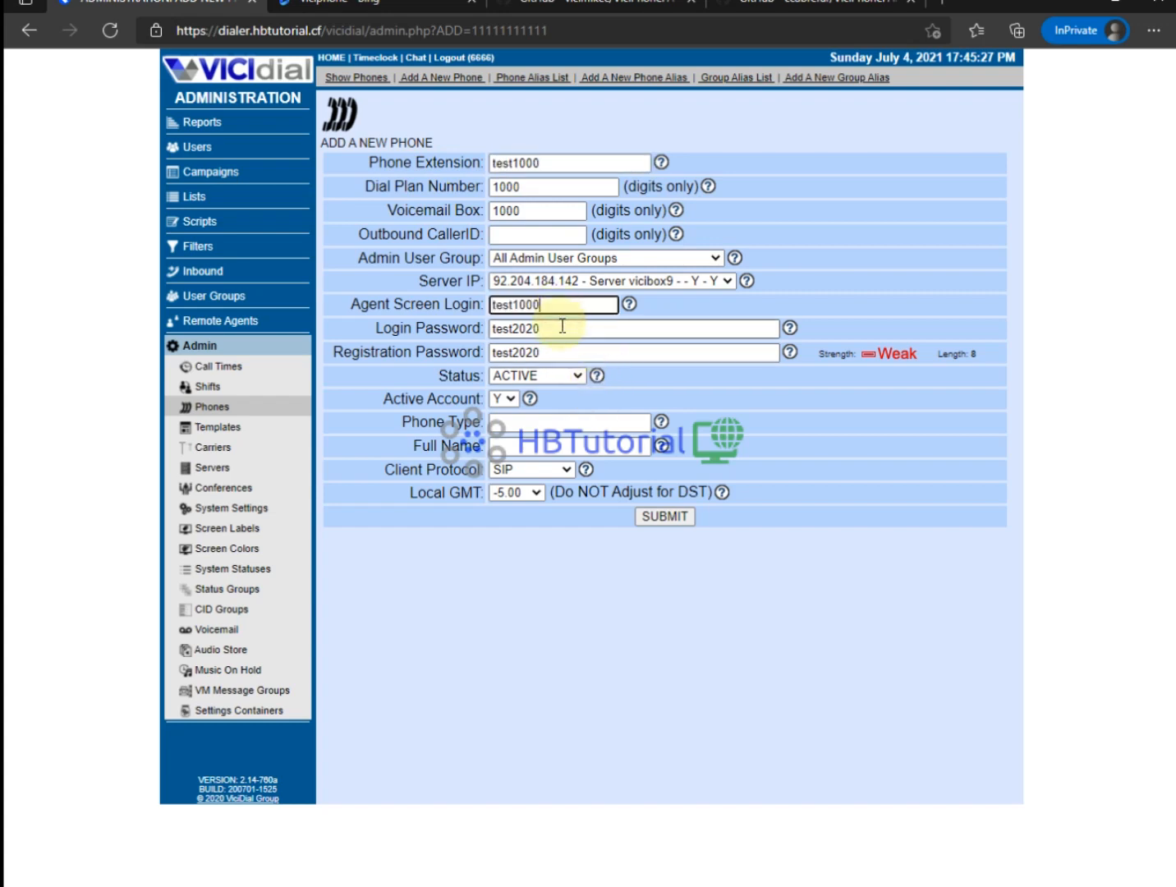
{"action": "double_click", "coordinate": [526, 329]}
{"action": "key", "text": "ctrl+v"}
{"action": "double_click", "coordinate": [526, 352]}
{"action": "key", "text": "ctrl+v"}
{"action": "left_click", "coordinate": [522, 422]}
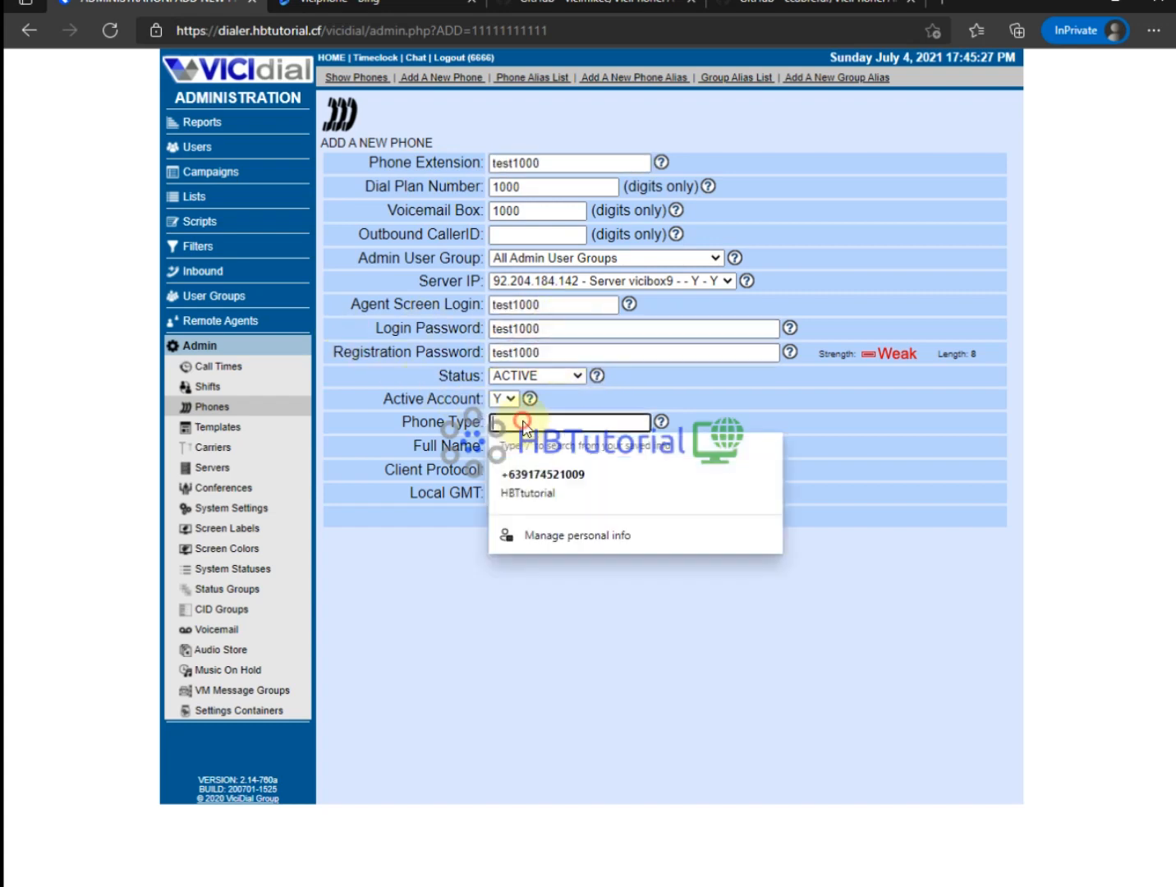
{"action": "key", "text": "ctrl+v"}
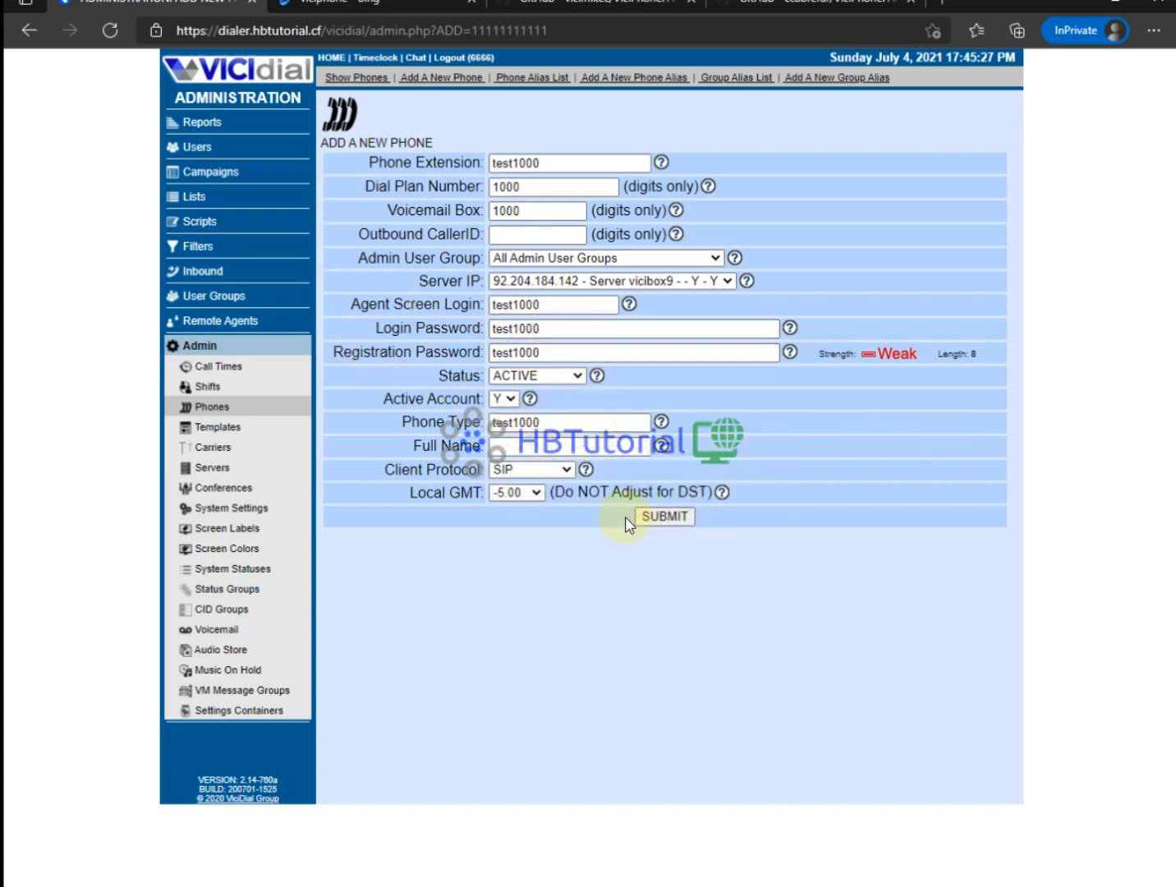
{"action": "left_click", "coordinate": [667, 516]}
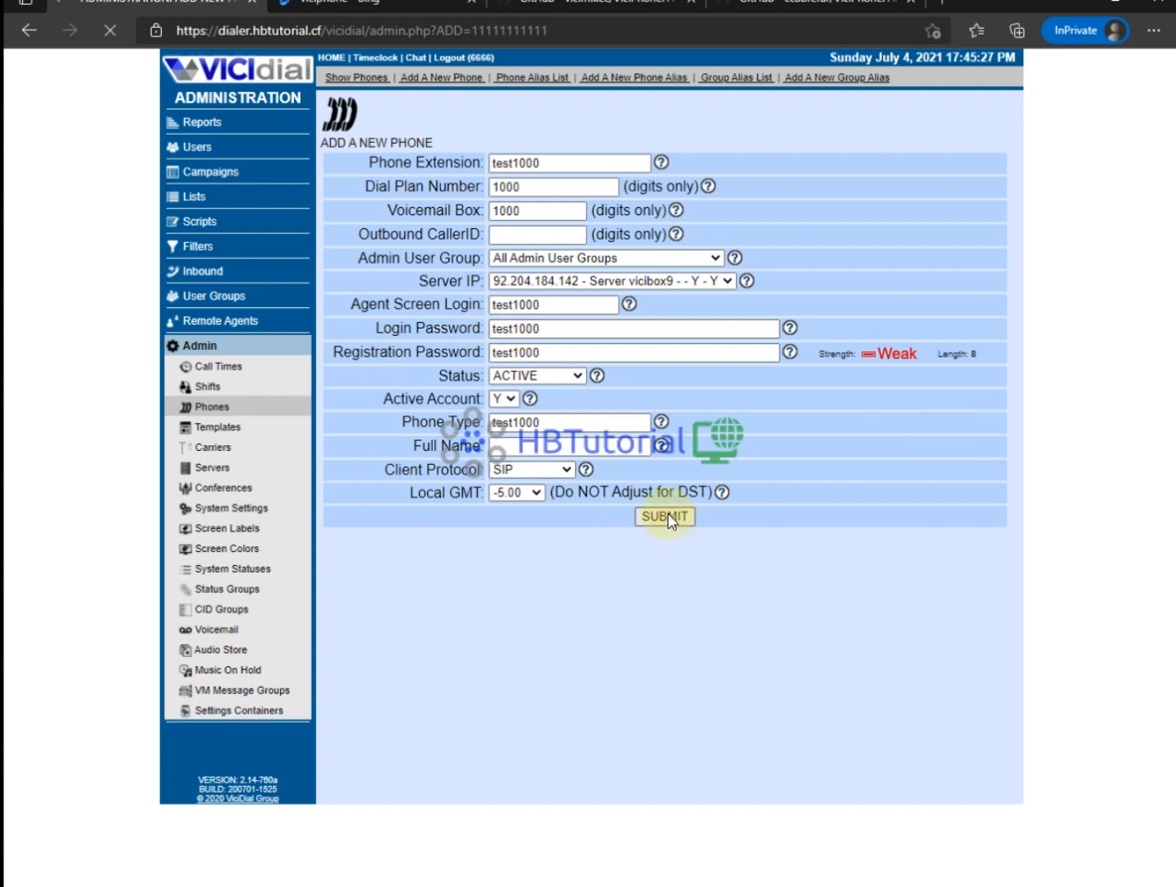
Set 'Set As Webphone' to Y for phone test1000.
{"action": "scroll", "coordinate": [522, 398], "scroll_direction": "down", "scroll_amount": 3}
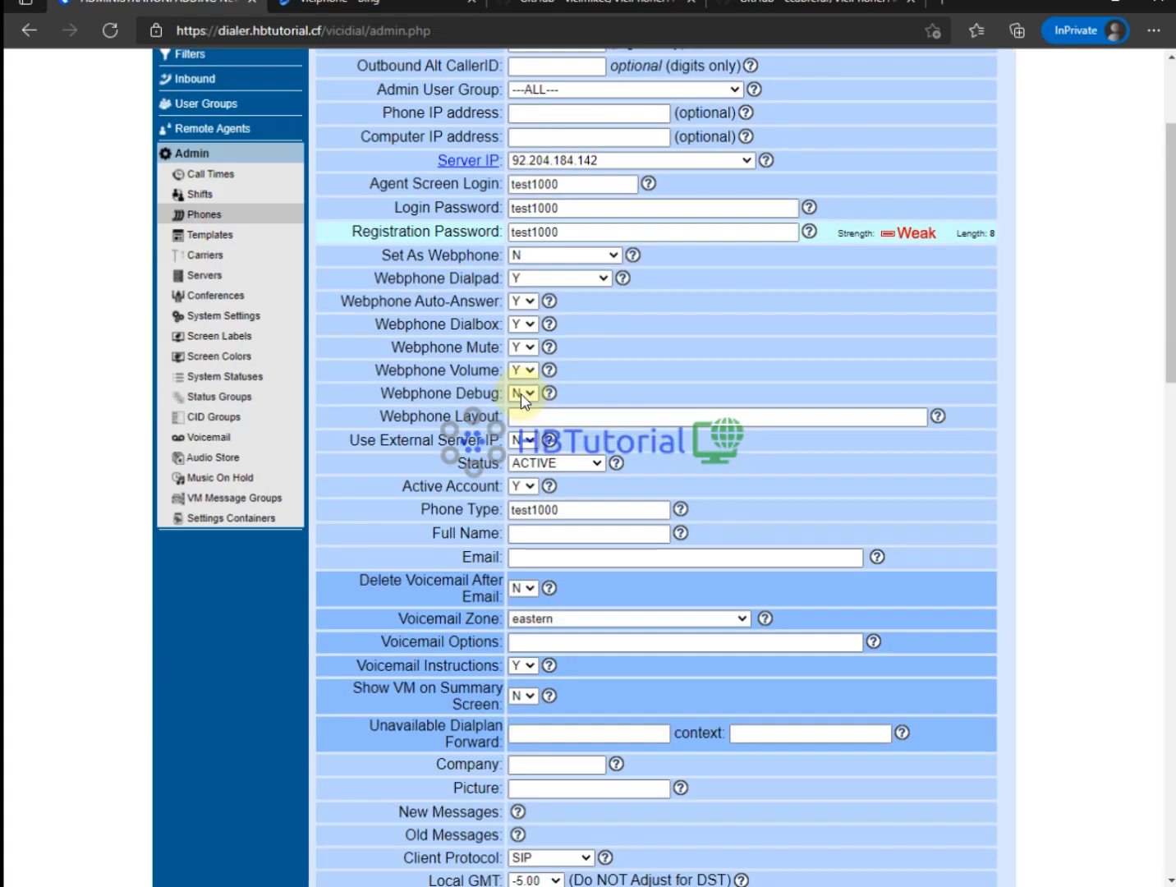
{"action": "scroll", "coordinate": [522, 398], "scroll_direction": "down", "scroll_amount": 1}
{"action": "left_click_drag", "start_coordinate": [417, 198], "coordinate": [480, 197]}
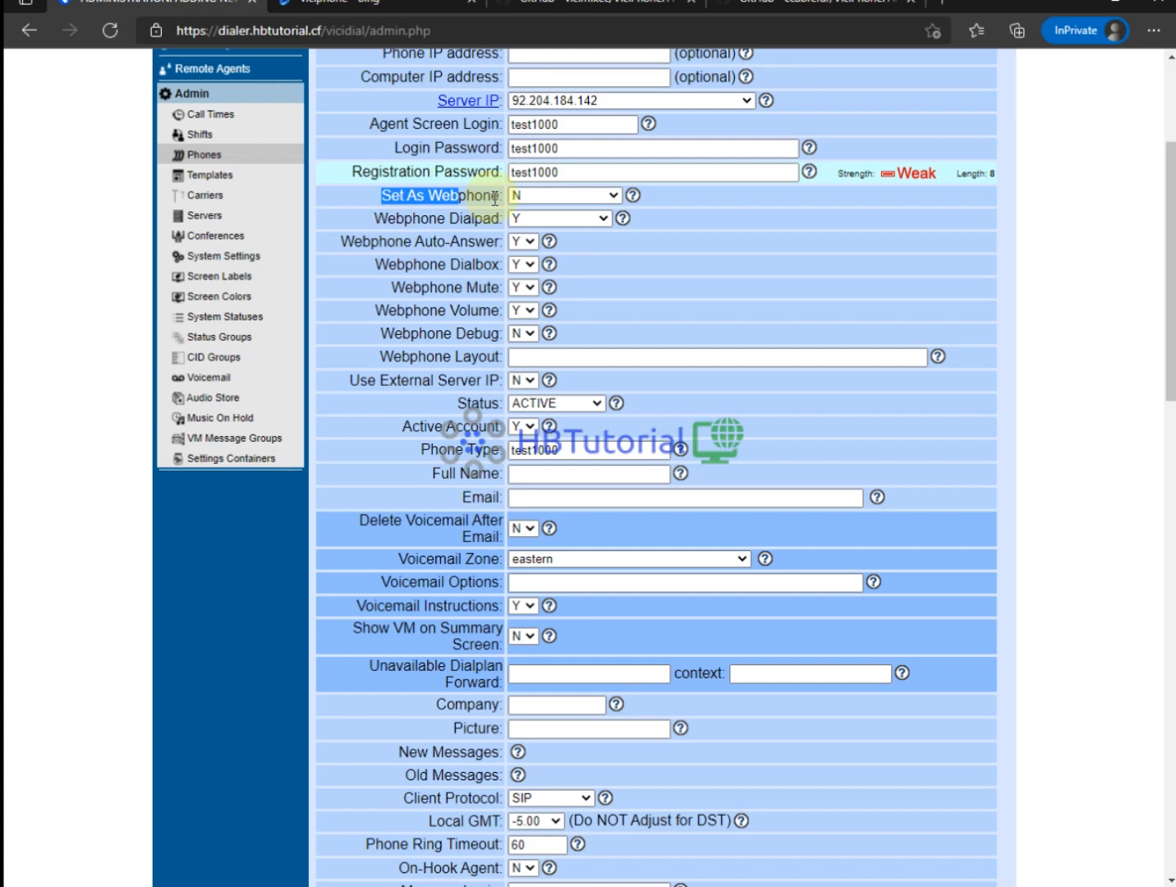
{"action": "left_click", "coordinate": [546, 197]}
{"action": "left_click", "coordinate": [548, 219]}
{"action": "scroll", "coordinate": [574, 271], "scroll_direction": "down", "scroll_amount": 2}
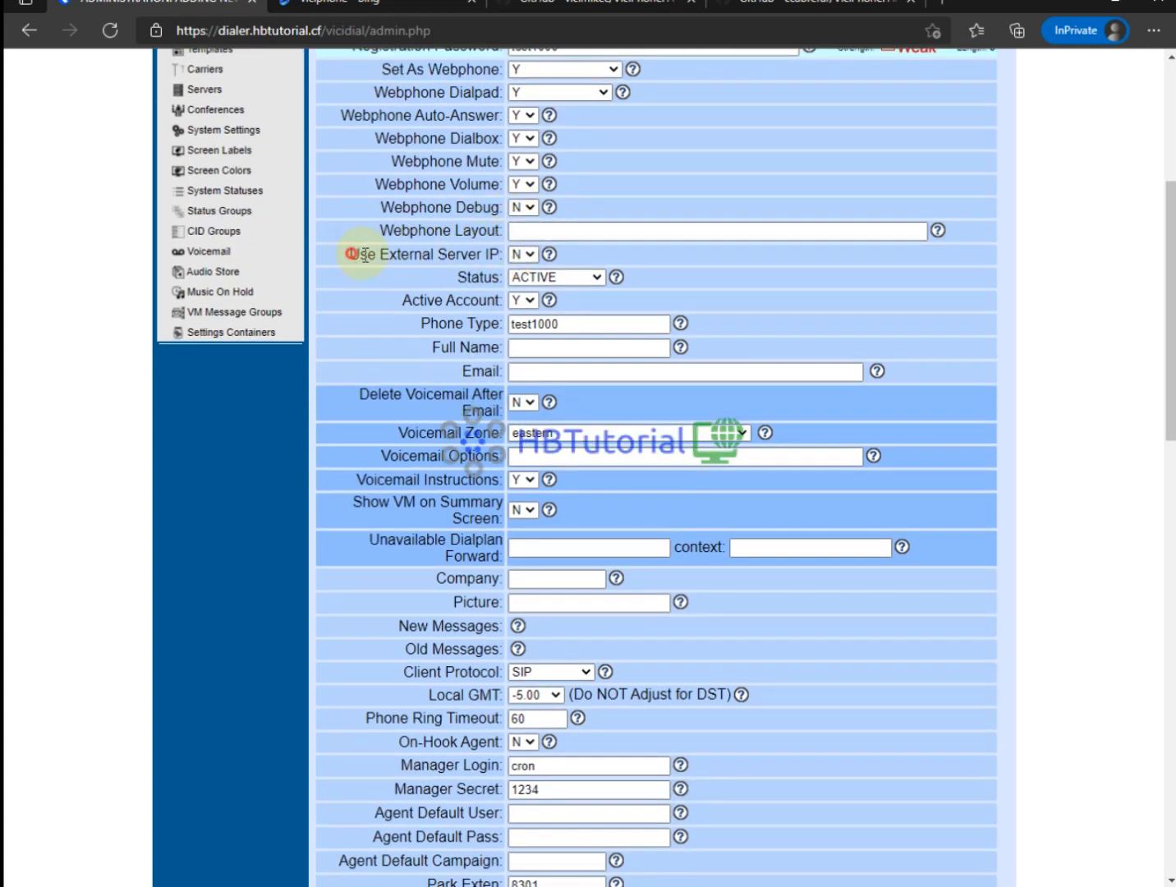
{"action": "left_click_drag", "start_coordinate": [349, 252], "coordinate": [507, 256]}
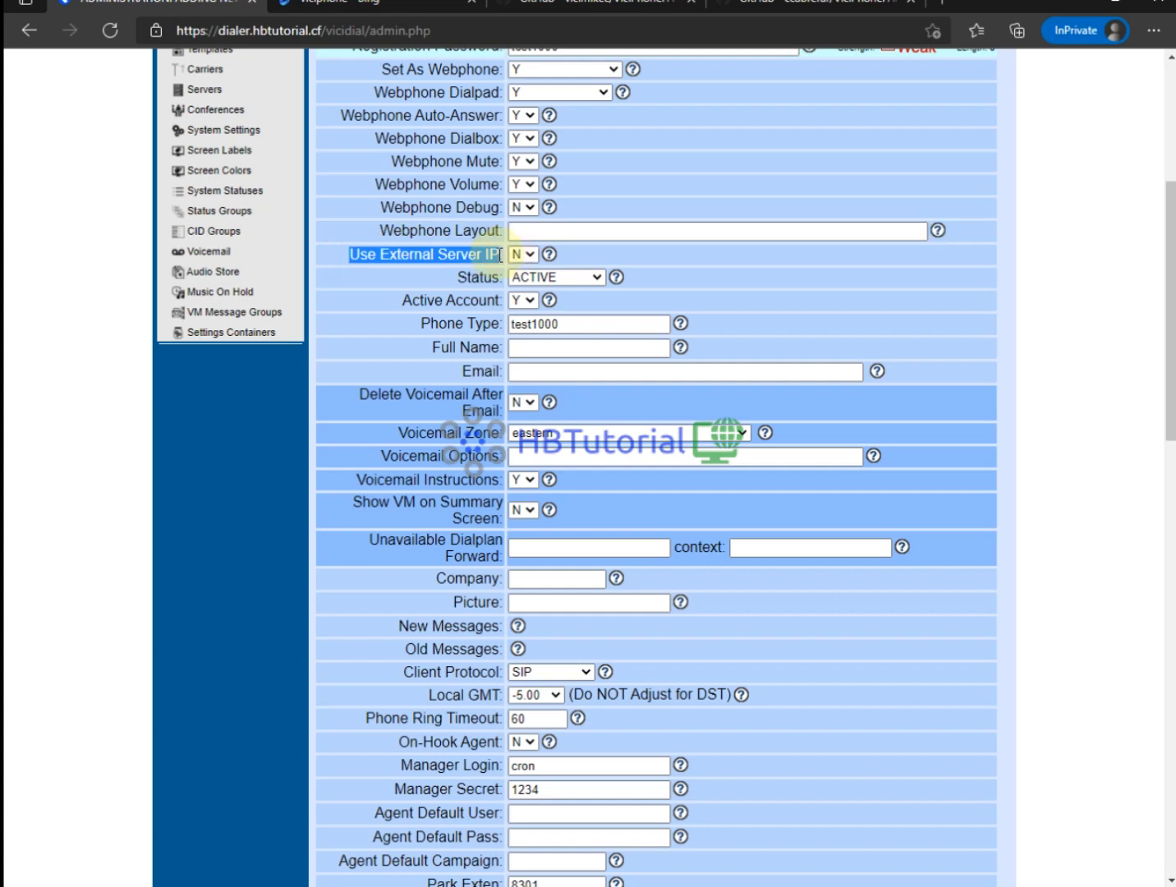
{"action": "left_click_drag", "start_coordinate": [575, 255], "coordinate": [486, 255]}
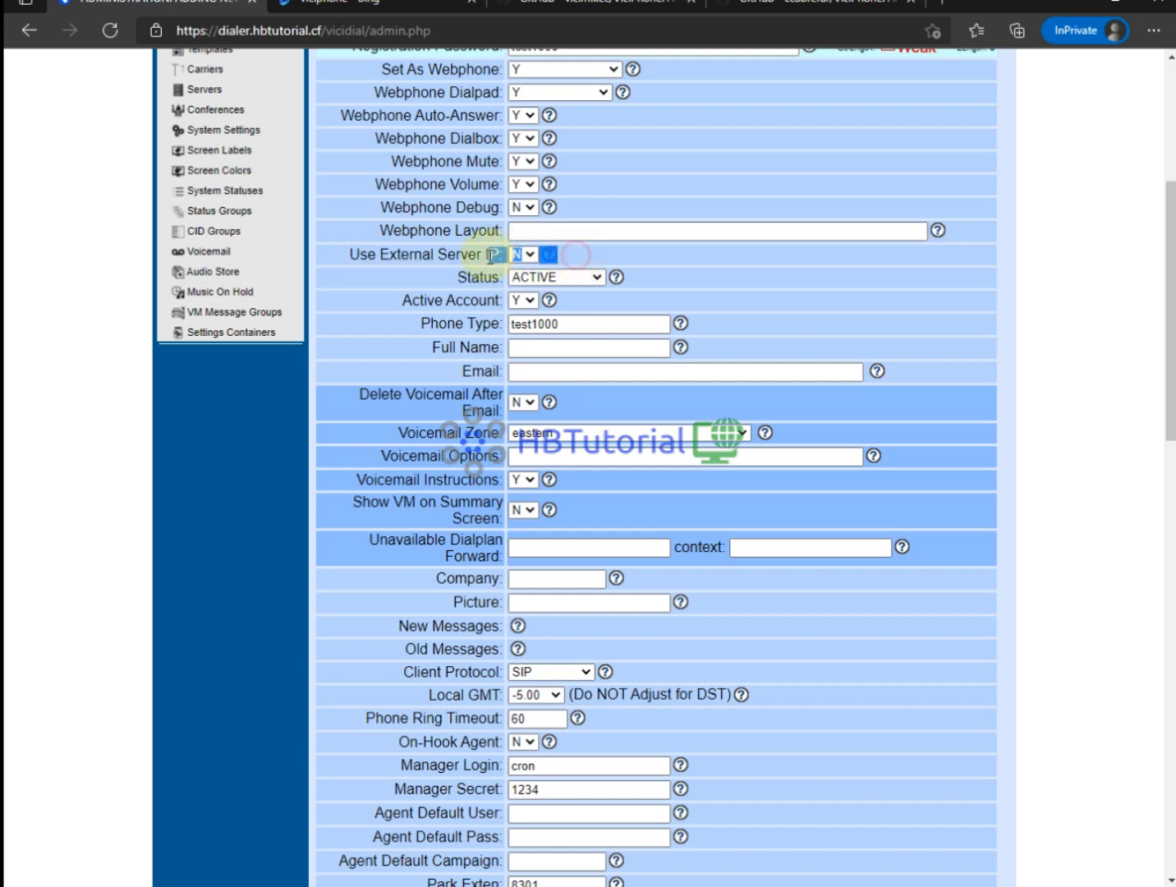
{"action": "left_click", "coordinate": [548, 255]}
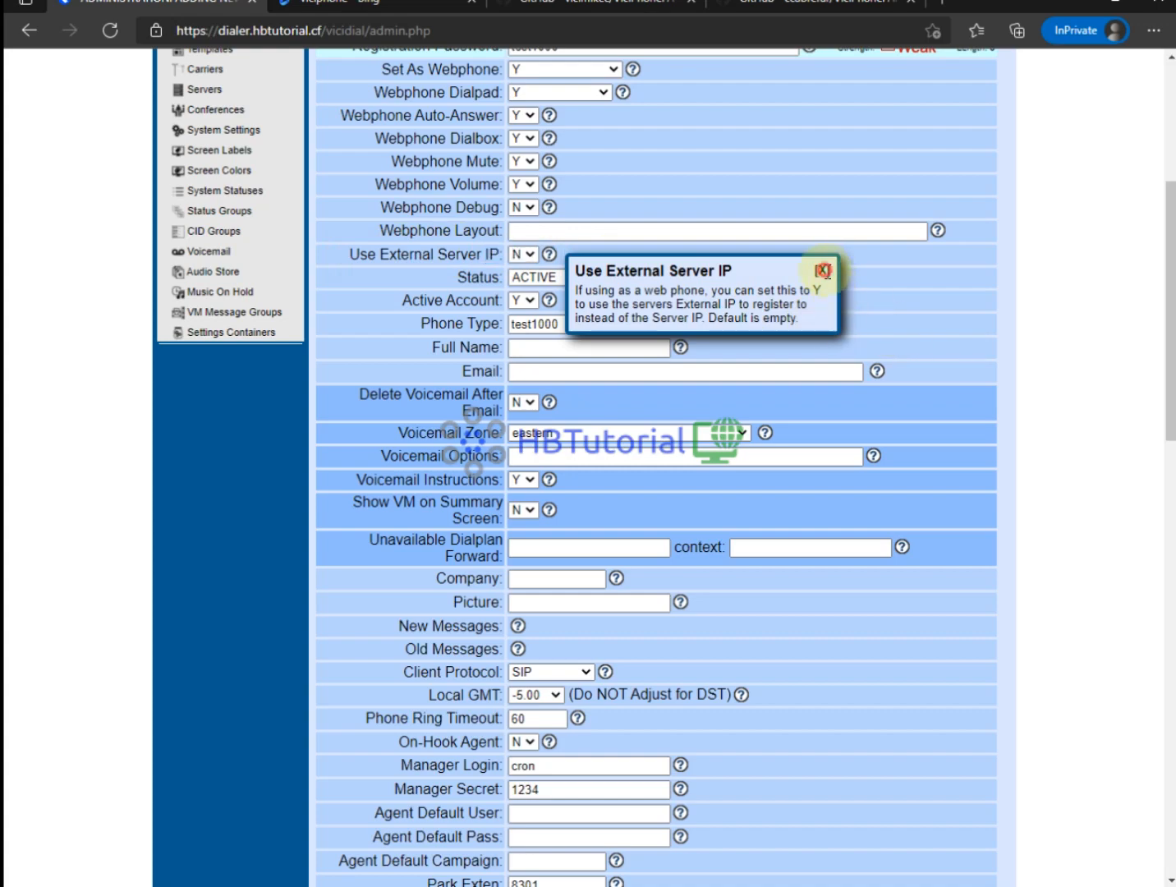
{"action": "left_click", "coordinate": [823, 270]}
Choose the webRTC - VICIphone template for the phone.
{"action": "scroll", "coordinate": [808, 525], "scroll_direction": "down", "scroll_amount": 7}
{"action": "scroll", "coordinate": [805, 533], "scroll_direction": "down", "scroll_amount": 2}
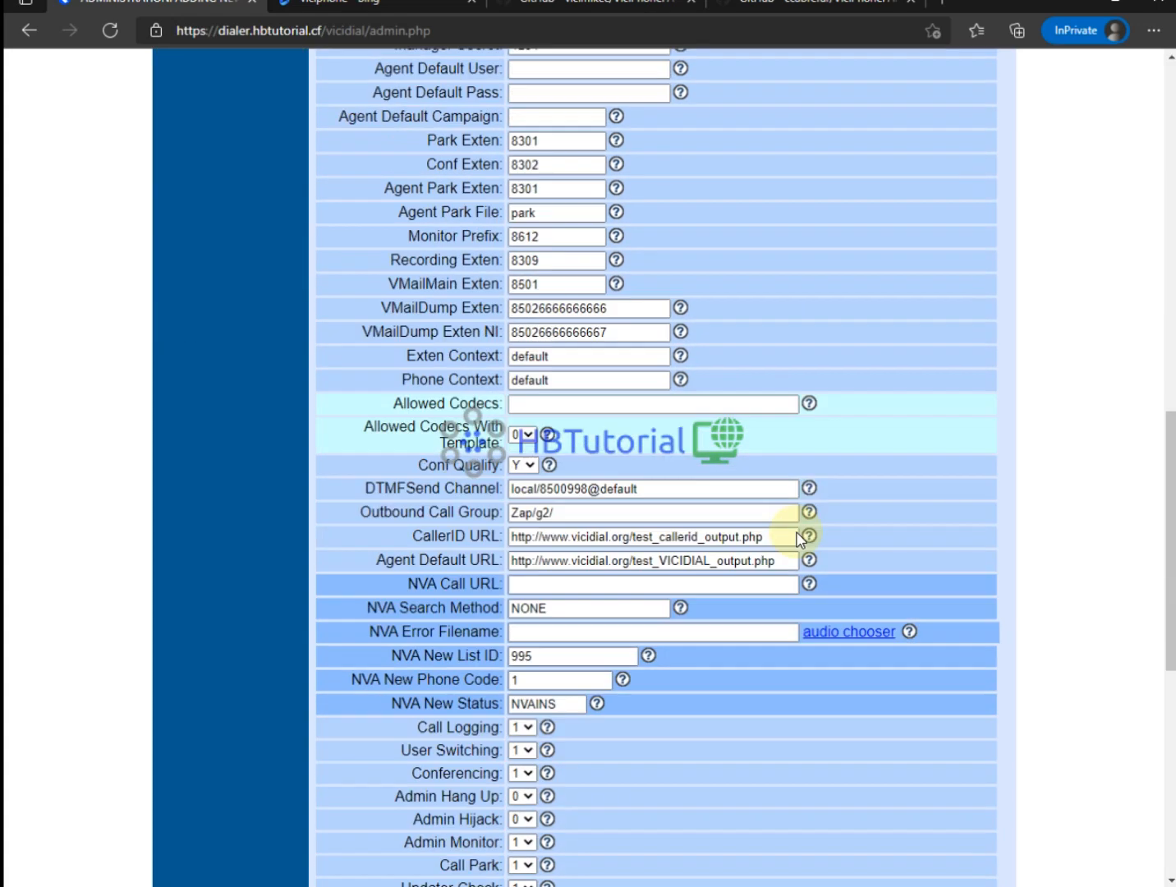
{"action": "scroll", "coordinate": [796, 536], "scroll_direction": "down", "scroll_amount": 8}
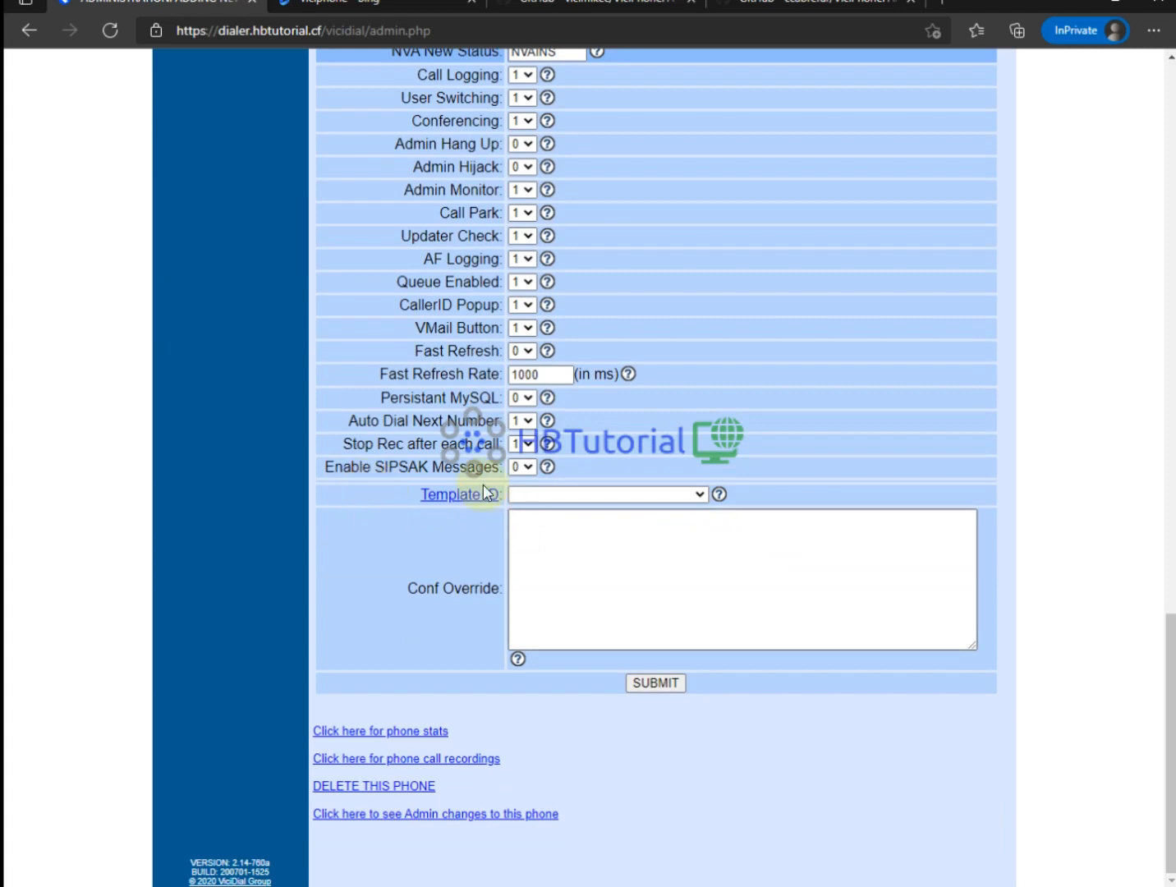
{"action": "left_click", "coordinate": [543, 494]}
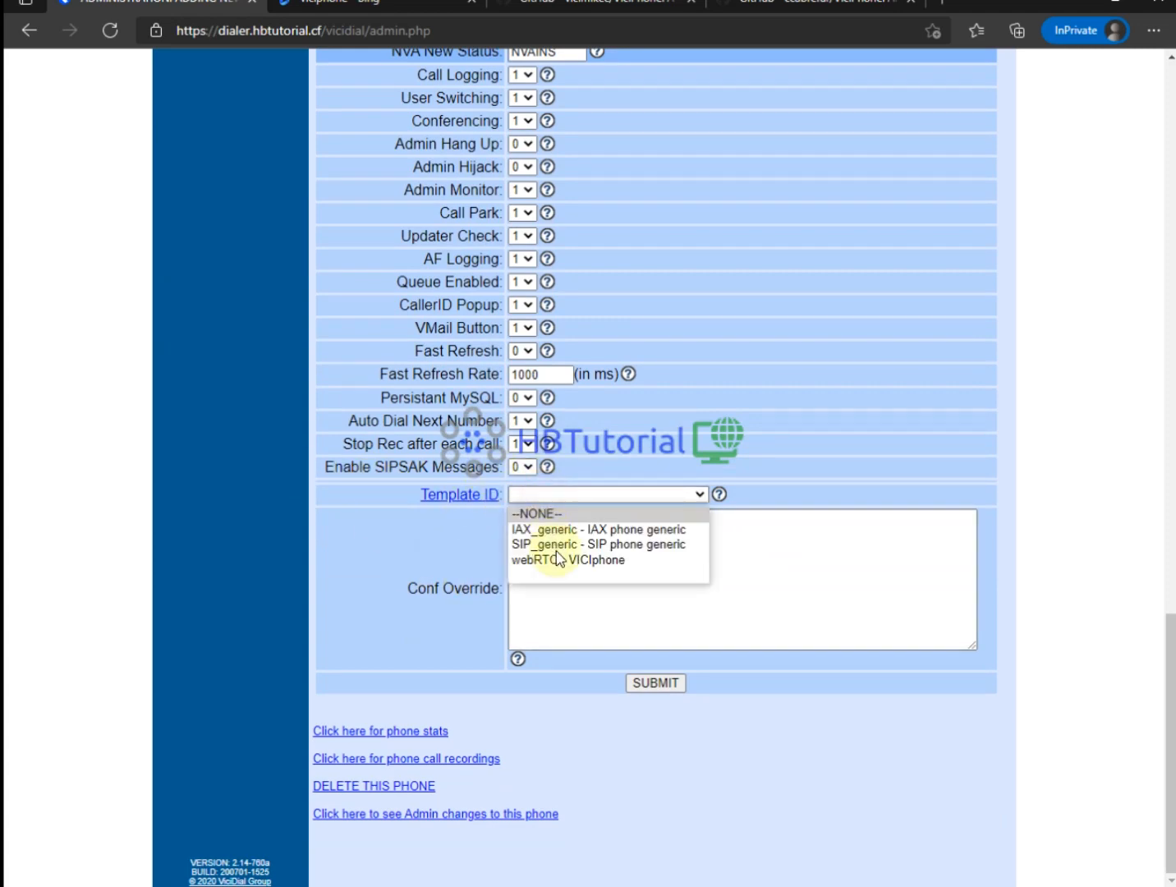
{"action": "left_click", "coordinate": [558, 559]}
Change Phone Context to none and save the phone settings.
{"action": "scroll", "coordinate": [564, 533], "scroll_direction": "up", "scroll_amount": 8}
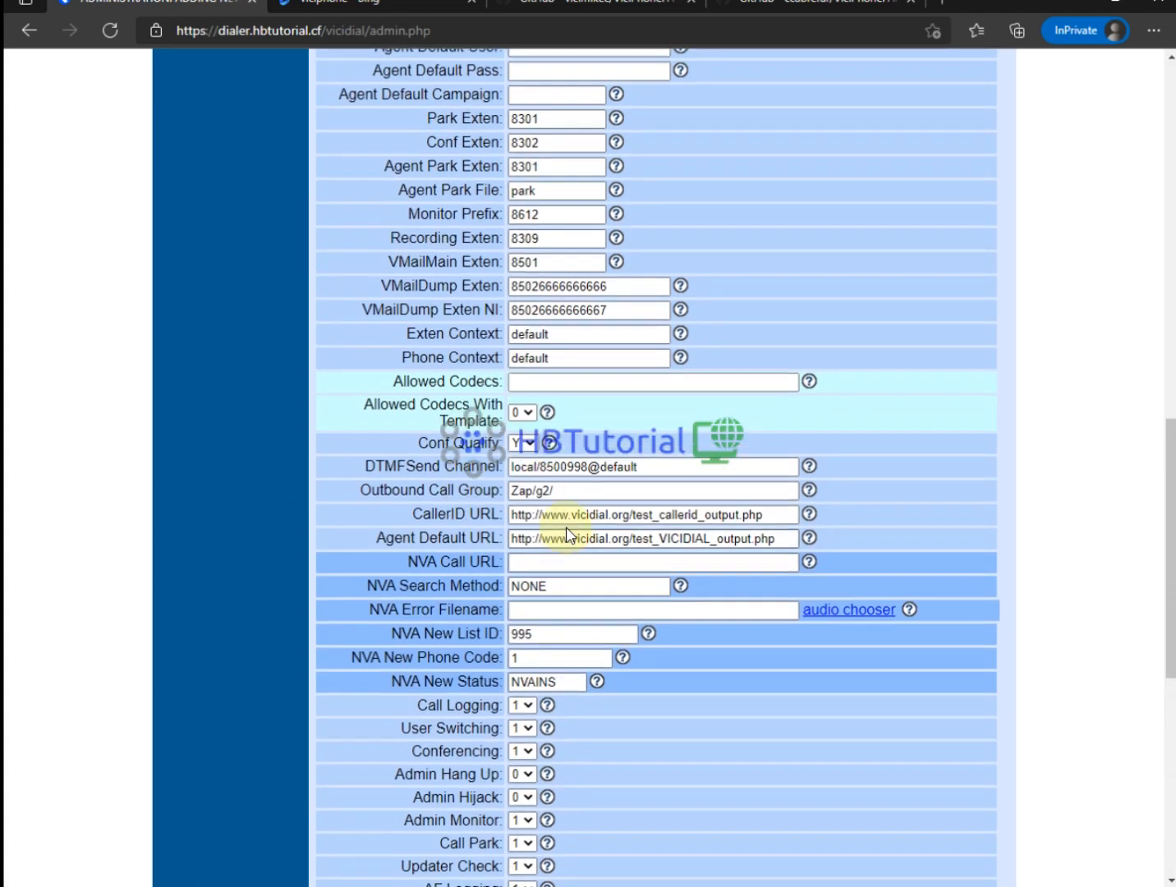
{"action": "left_click_drag", "start_coordinate": [579, 363], "coordinate": [403, 364]}
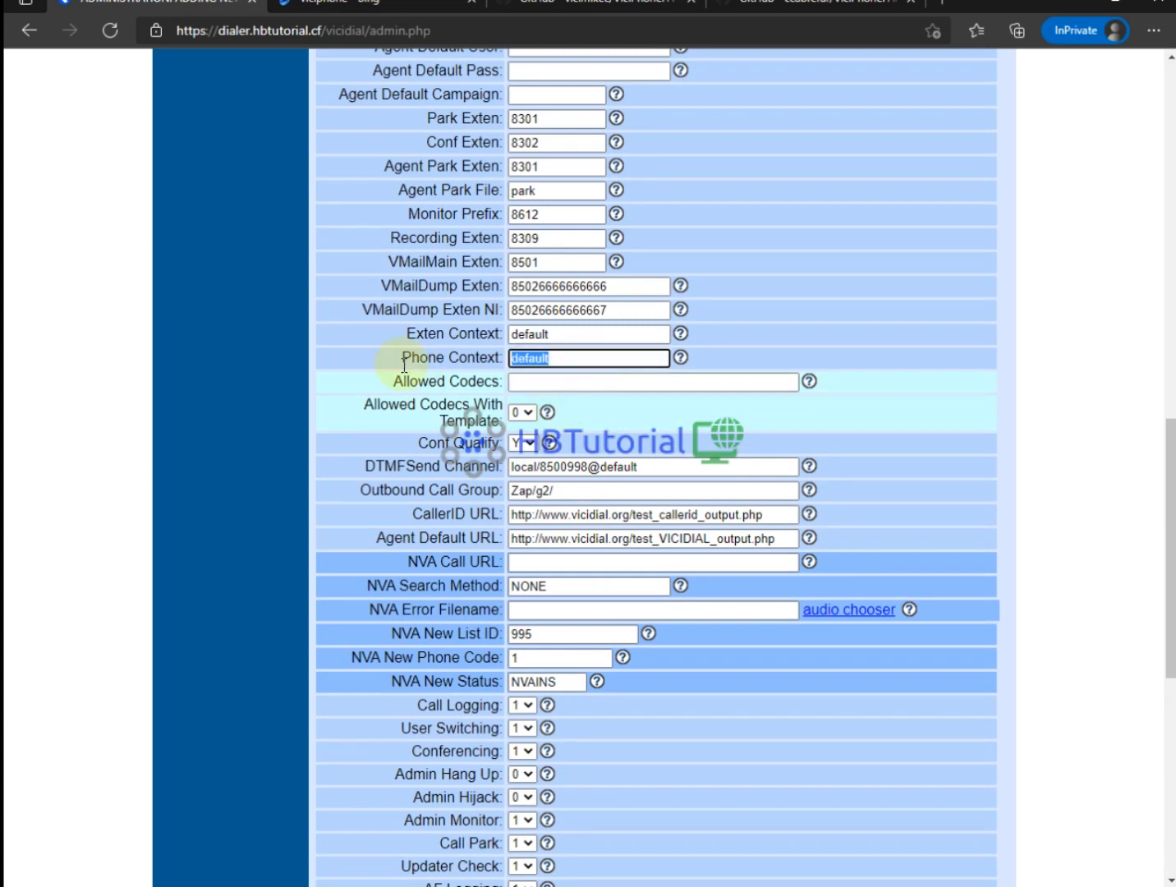
{"action": "key", "text": "BackSpace"}
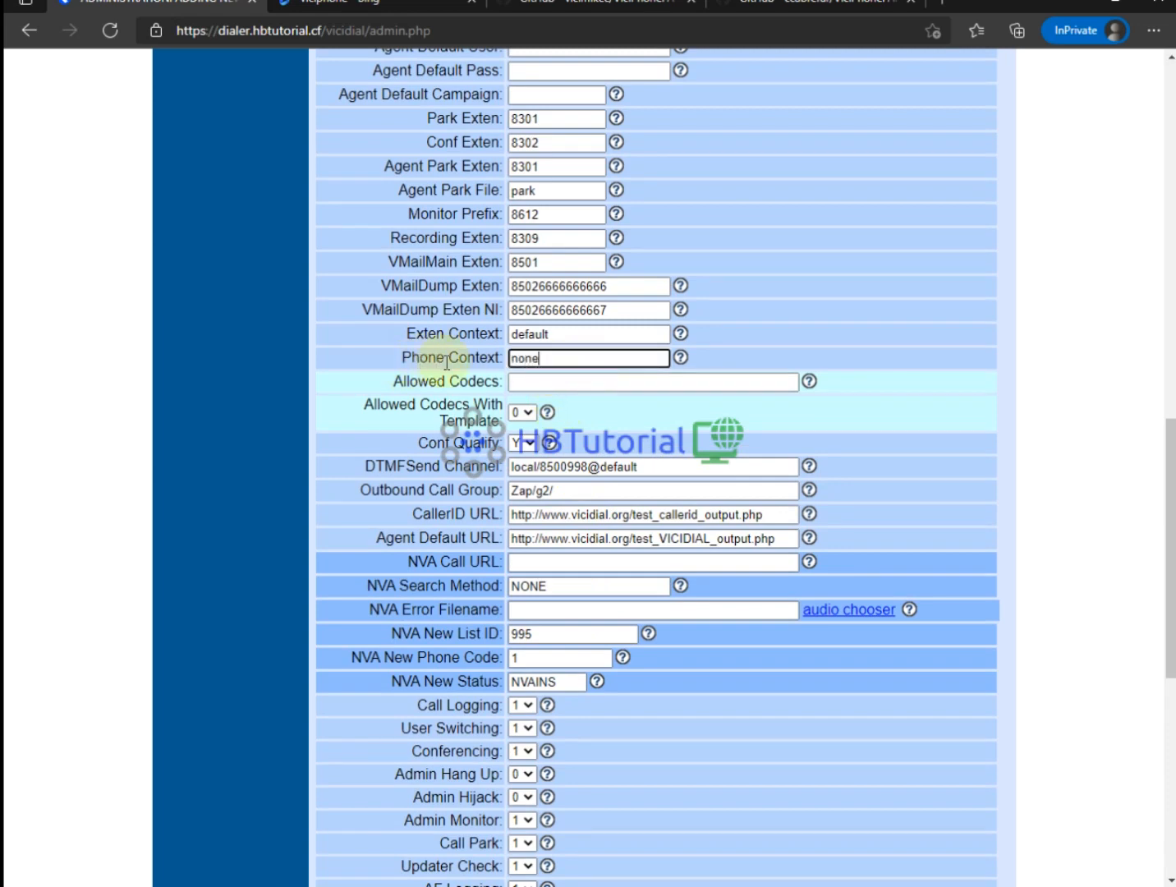
{"action": "left_click_drag", "start_coordinate": [503, 359], "coordinate": [435, 359]}
{"action": "scroll", "coordinate": [606, 580], "scroll_direction": "down", "scroll_amount": 1}
{"action": "scroll", "coordinate": [606, 580], "scroll_direction": "down", "scroll_amount": 7}
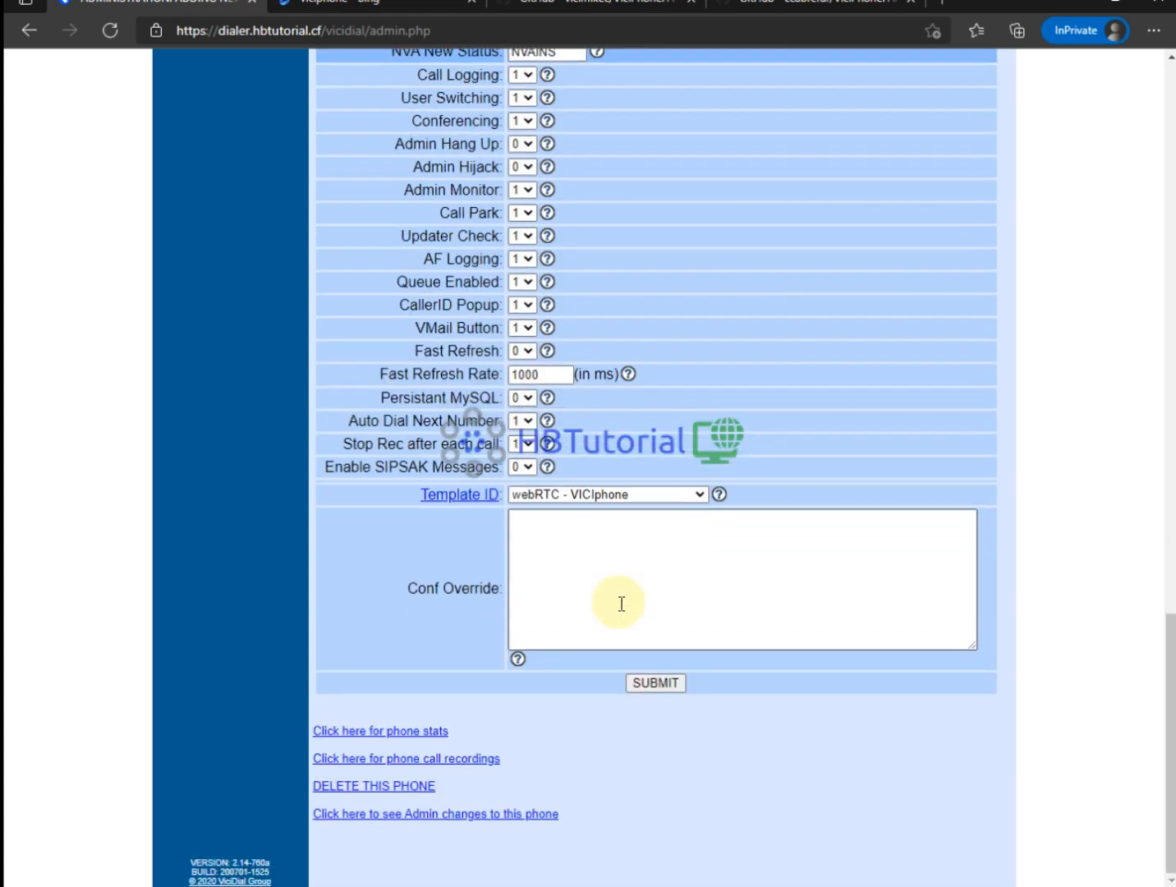
{"action": "left_click", "coordinate": [647, 684]}
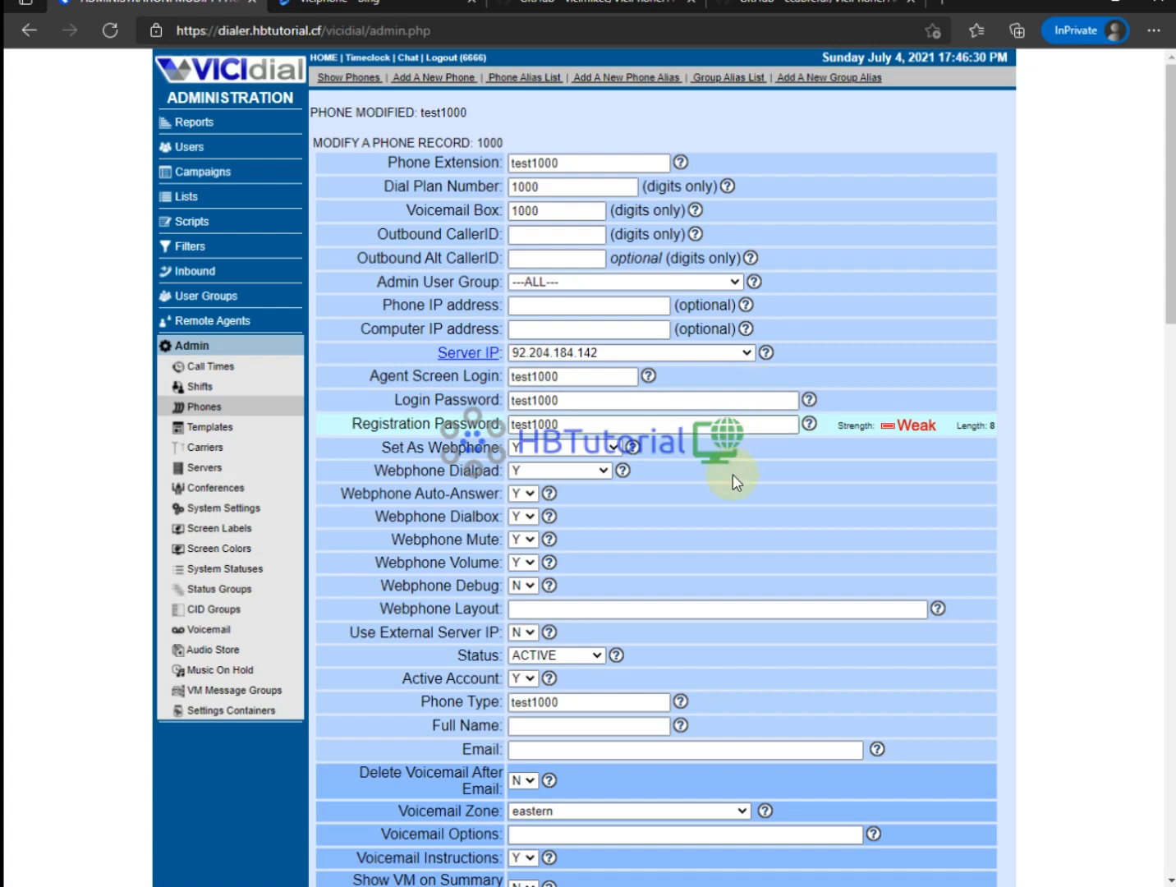
{"action": "left_click", "coordinate": [190, 171]}
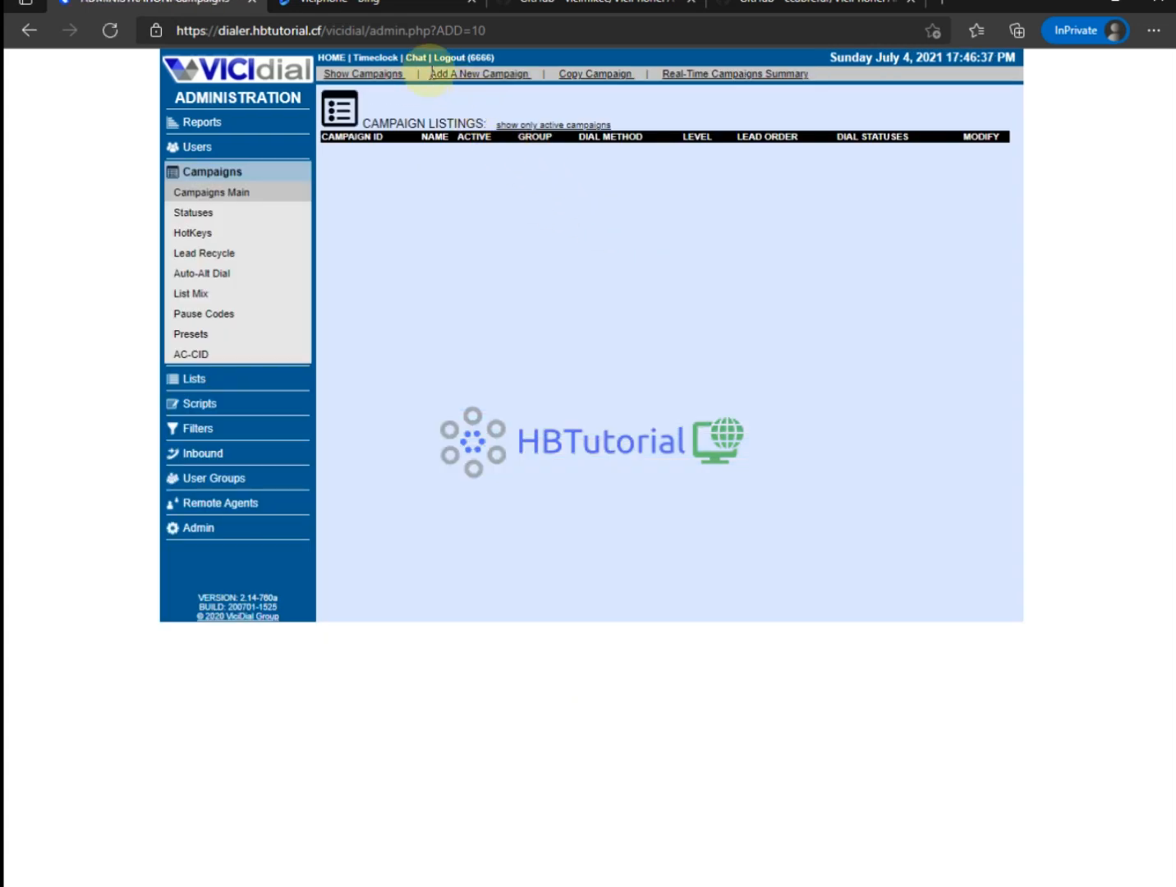
Create campaign testcamp with a 24-hour local call time.
{"action": "left_click", "coordinate": [464, 74]}
{"action": "left_click", "coordinate": [532, 155]}
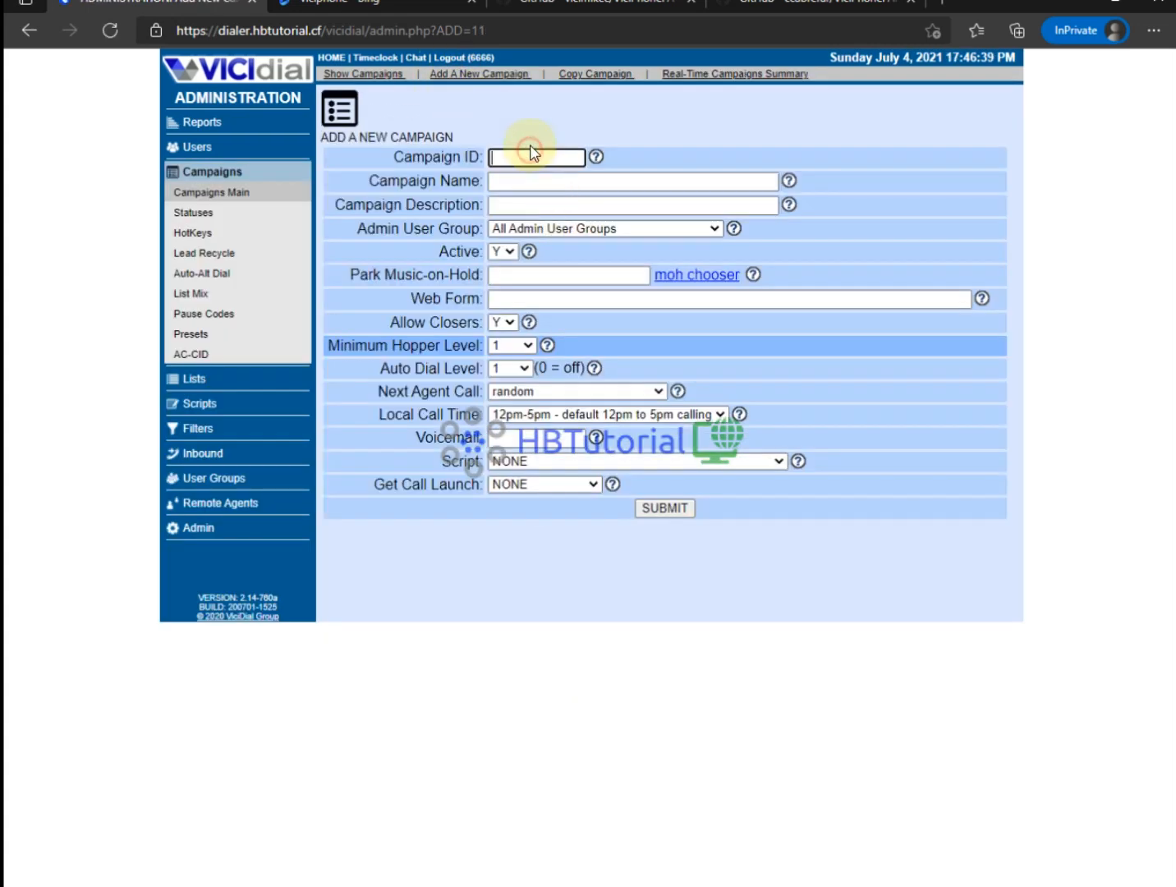
{"action": "type", "text": "testcam"}
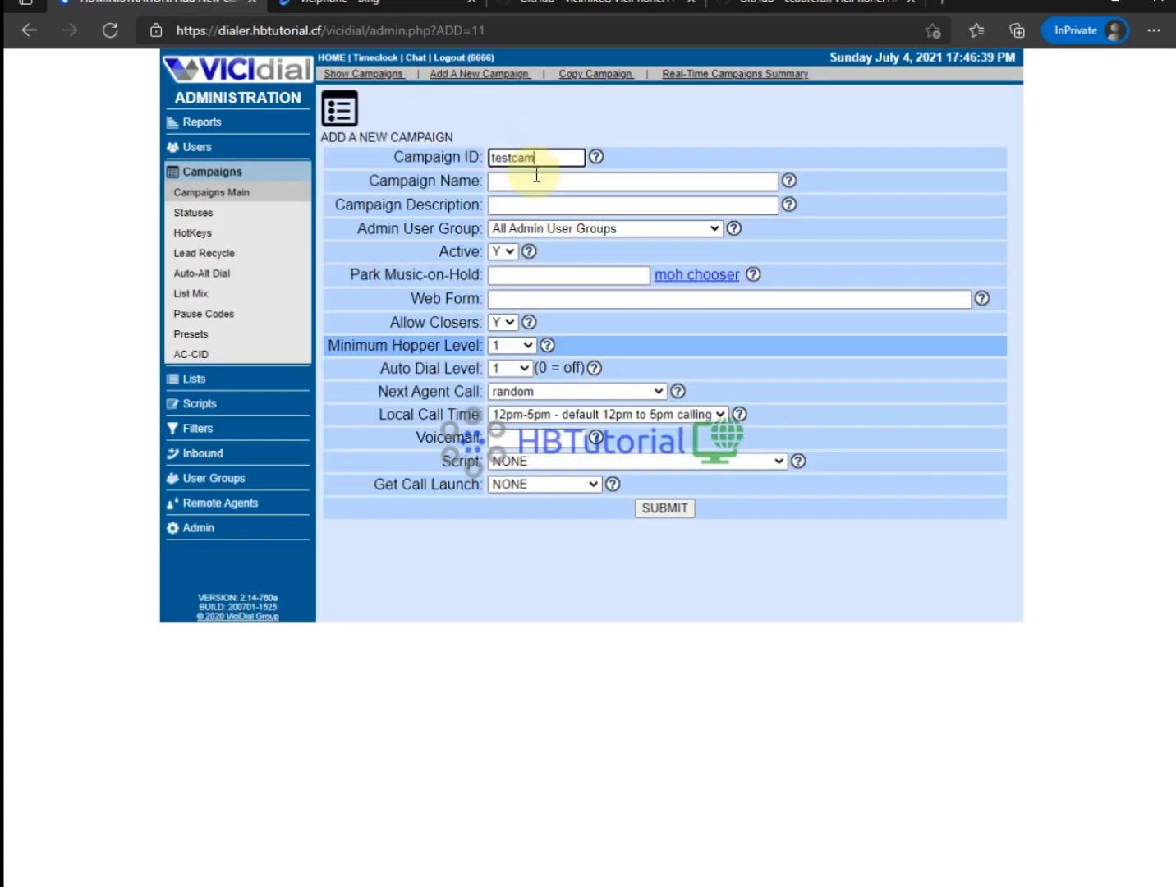
{"action": "type", "text": "p"}
{"action": "left_click", "coordinate": [536, 175]}
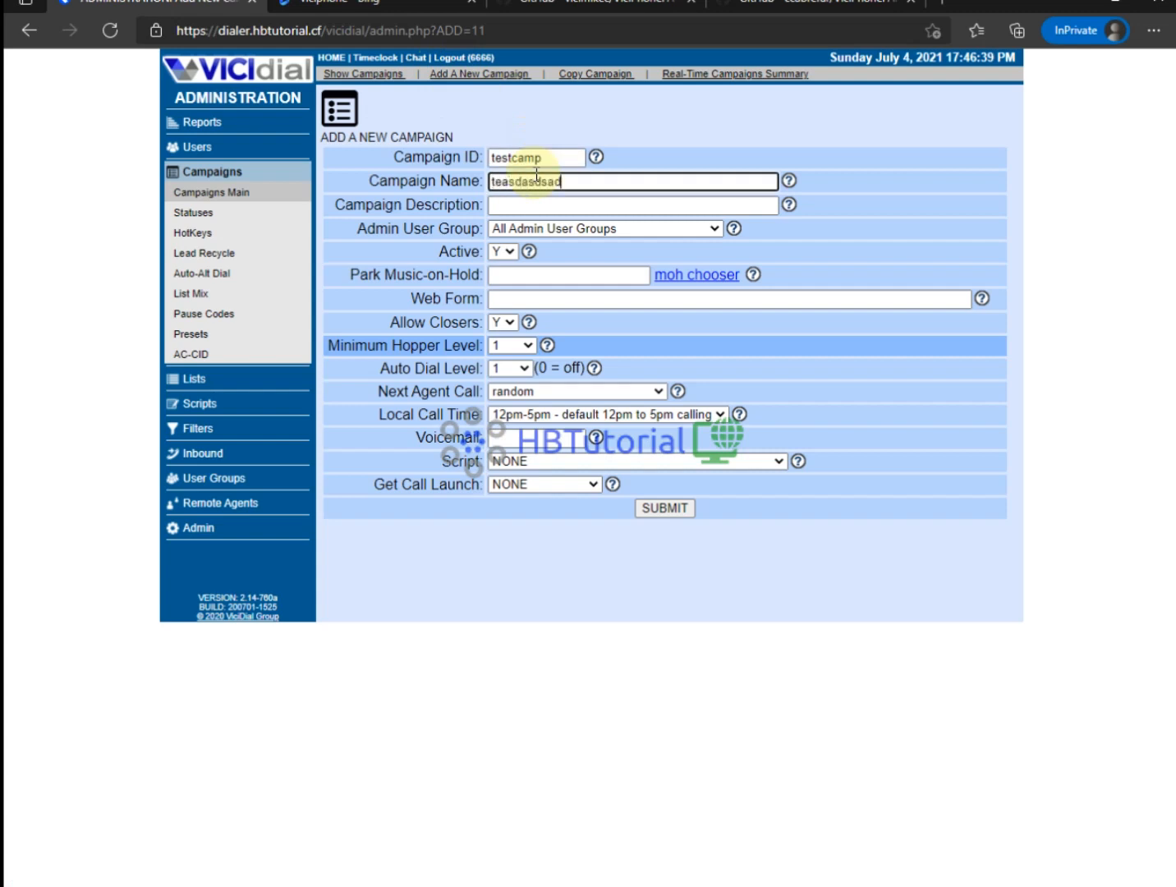
{"action": "left_click", "coordinate": [603, 414]}
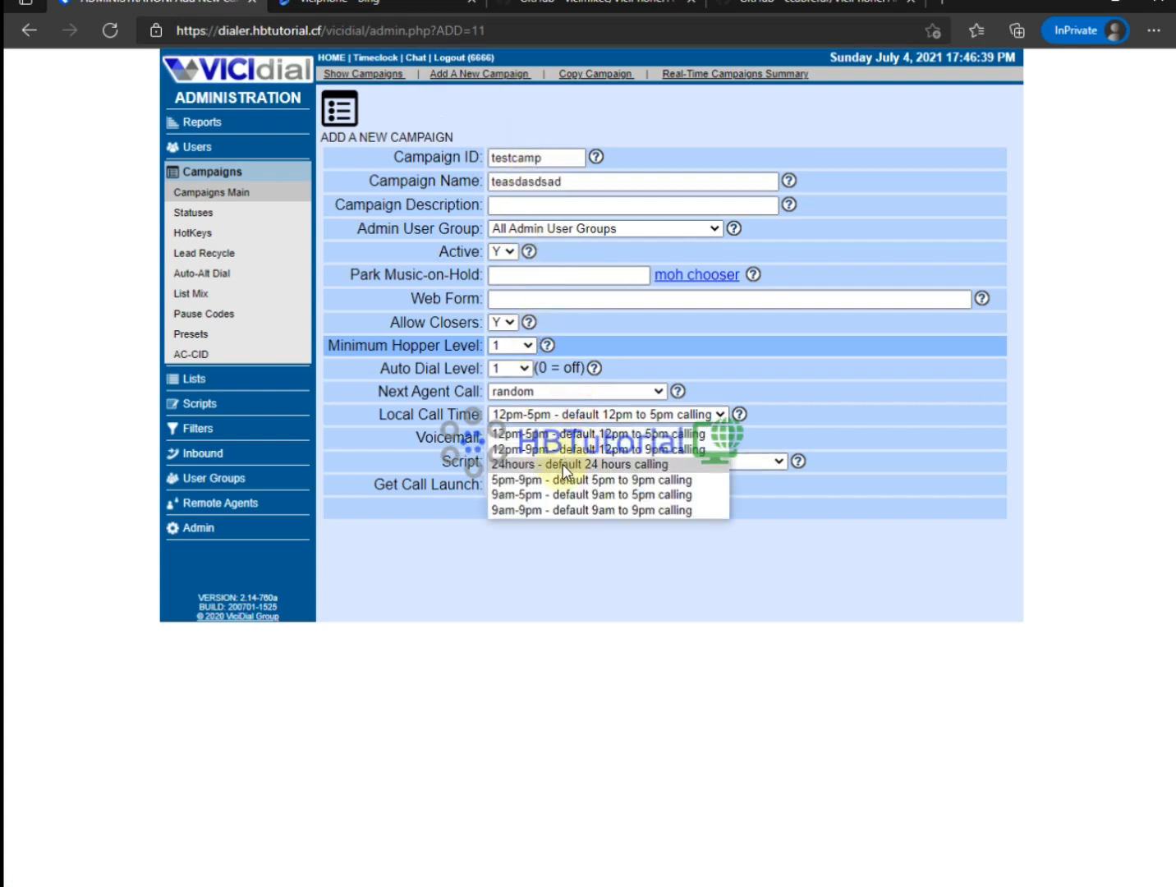
{"action": "left_click", "coordinate": [565, 465]}
{"action": "left_click", "coordinate": [664, 508]}
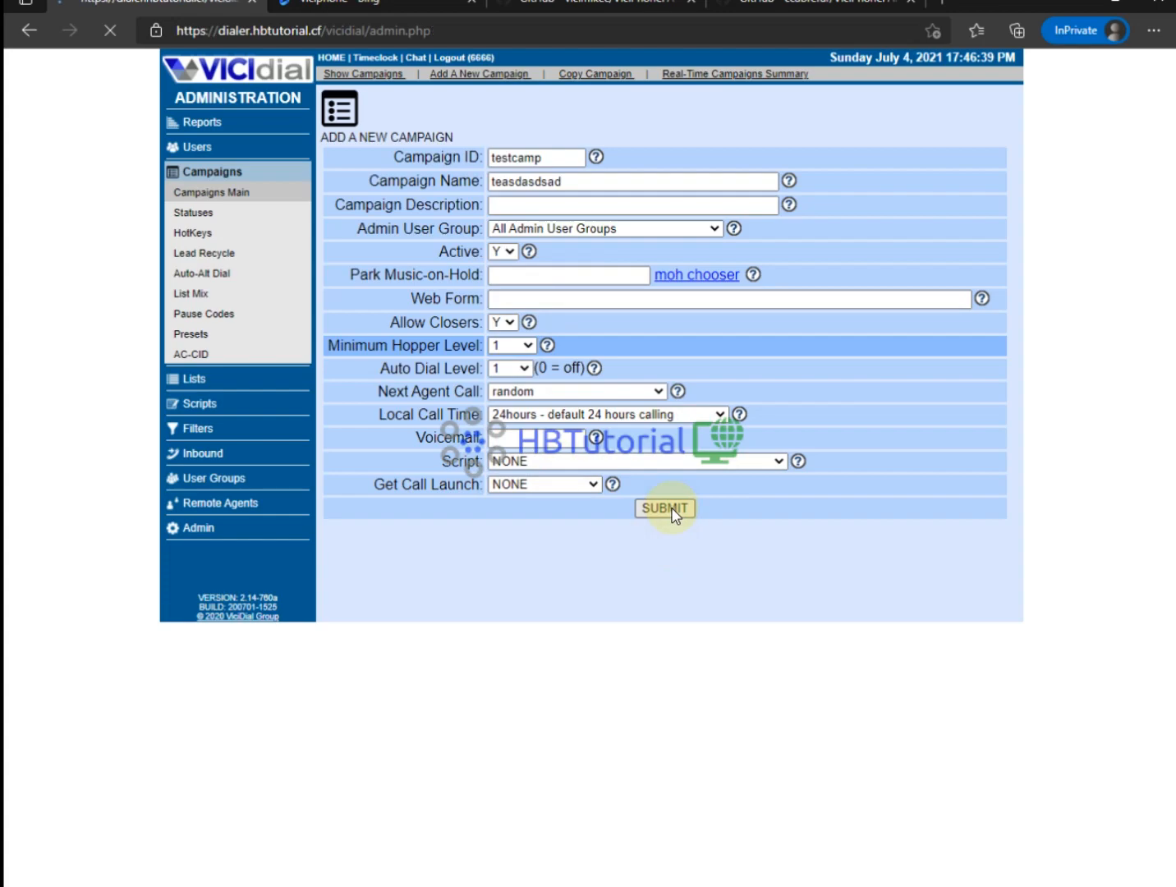
Set Allow No-Hopper-Leads Logins to Y for testcamp and save the campaign.
{"action": "scroll", "coordinate": [672, 447], "scroll_direction": "down", "scroll_amount": 1}
{"action": "scroll", "coordinate": [671, 447], "scroll_direction": "down", "scroll_amount": 7}
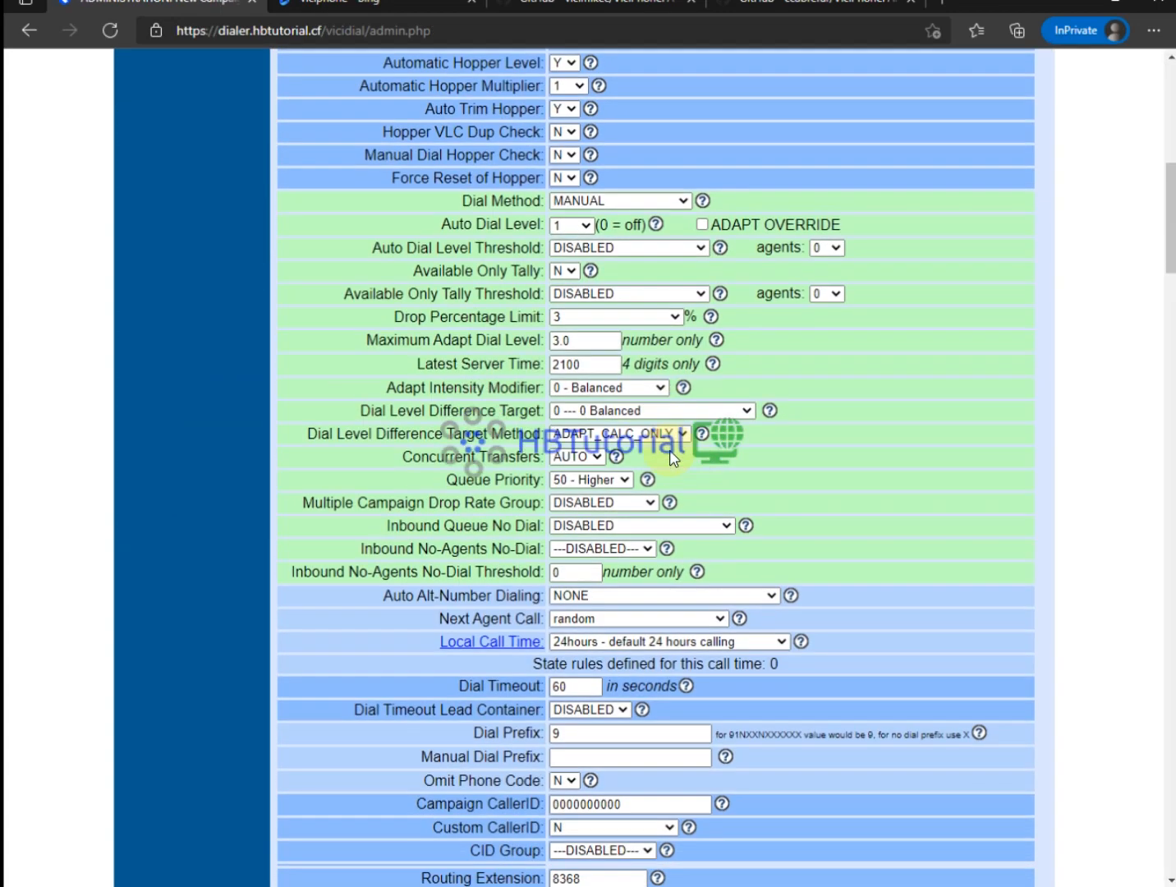
{"action": "key", "text": "ctrl+h"}
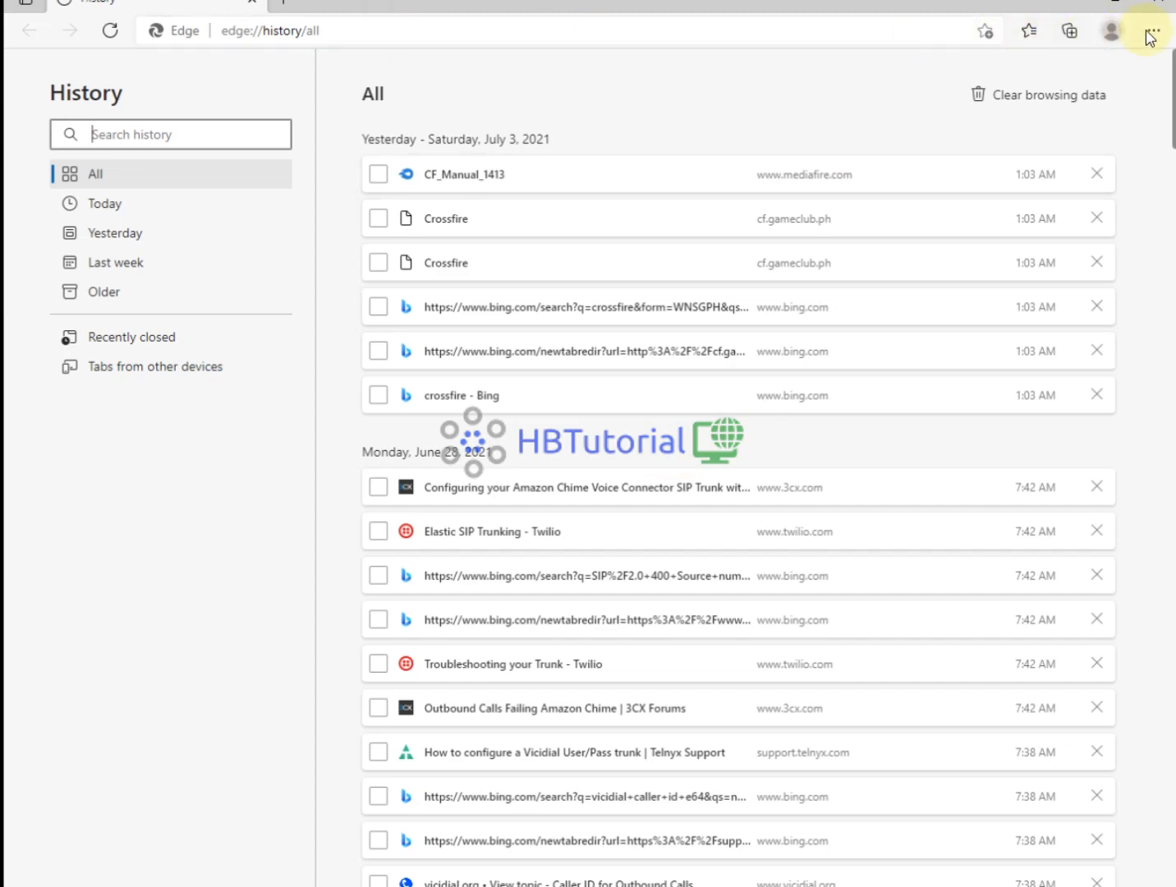
{"action": "left_click", "coordinate": [253, 5]}
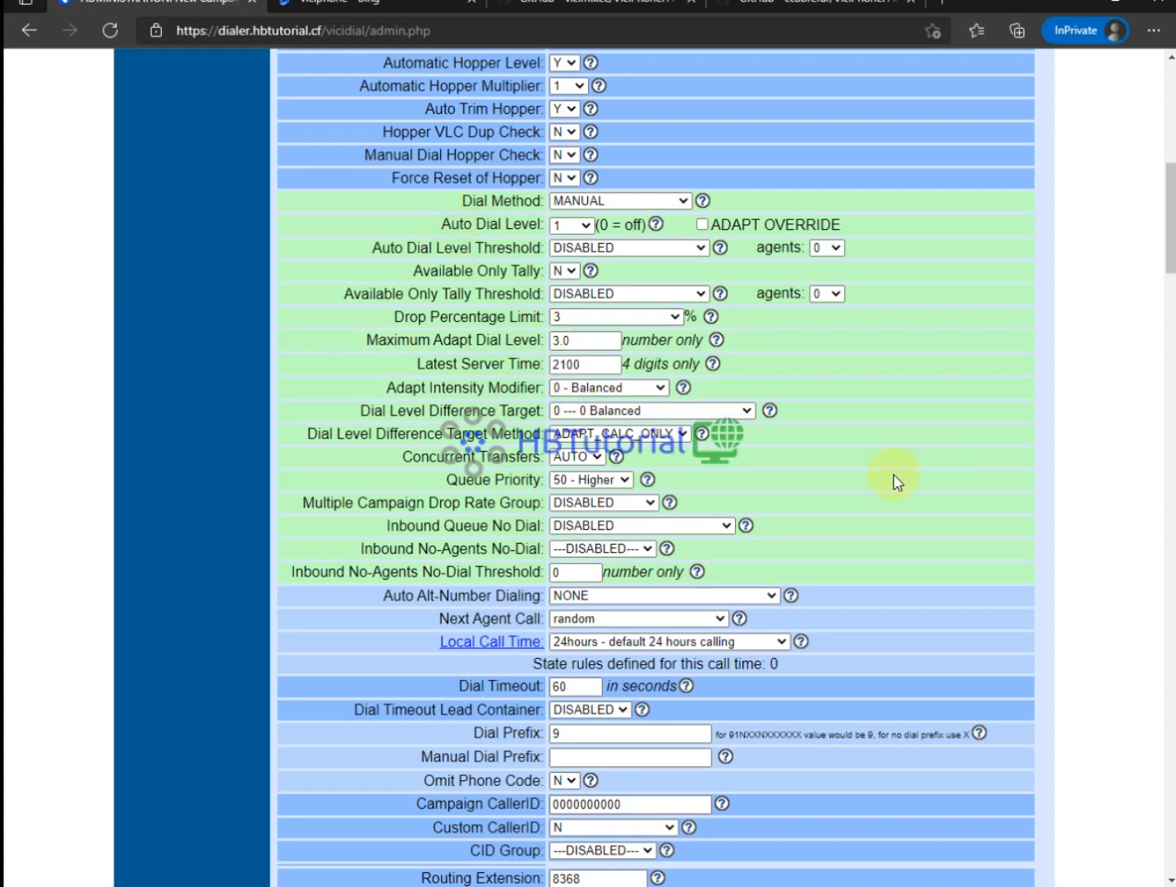
{"action": "key", "text": "ctrl+f"}
{"action": "type", "text": "hopp"}
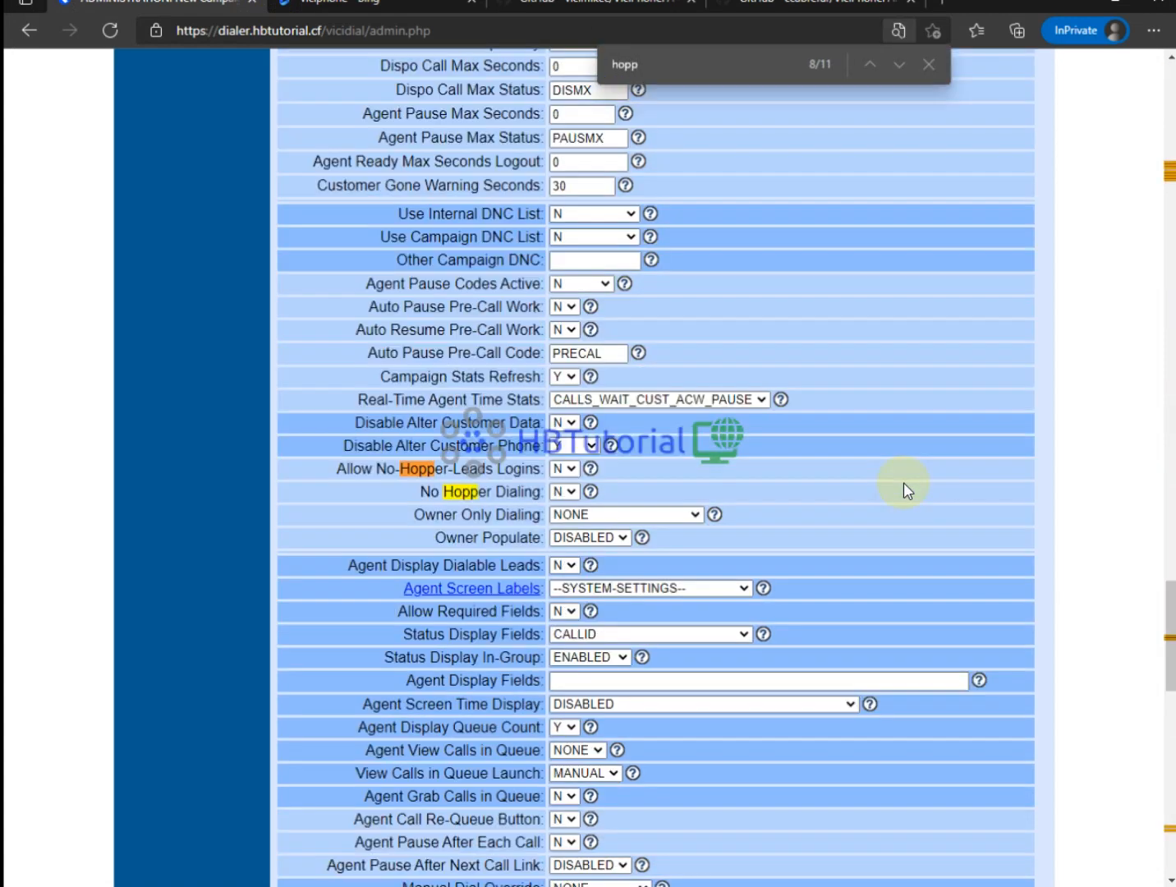
{"action": "left_click", "coordinate": [568, 475]}
{"action": "left_click", "coordinate": [565, 486]}
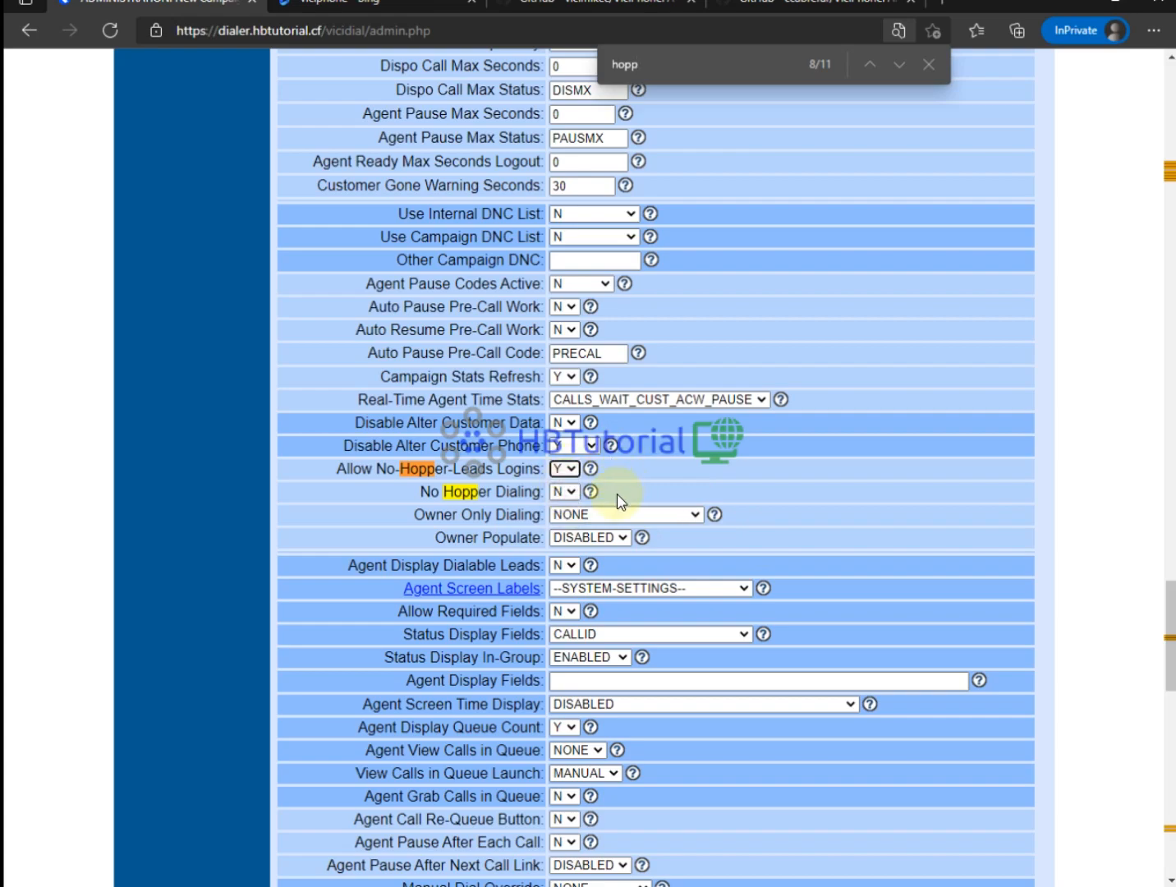
{"action": "scroll", "coordinate": [620, 501], "scroll_direction": "up", "scroll_amount": 5}
{"action": "scroll", "coordinate": [617, 489], "scroll_direction": "down", "scroll_amount": 20}
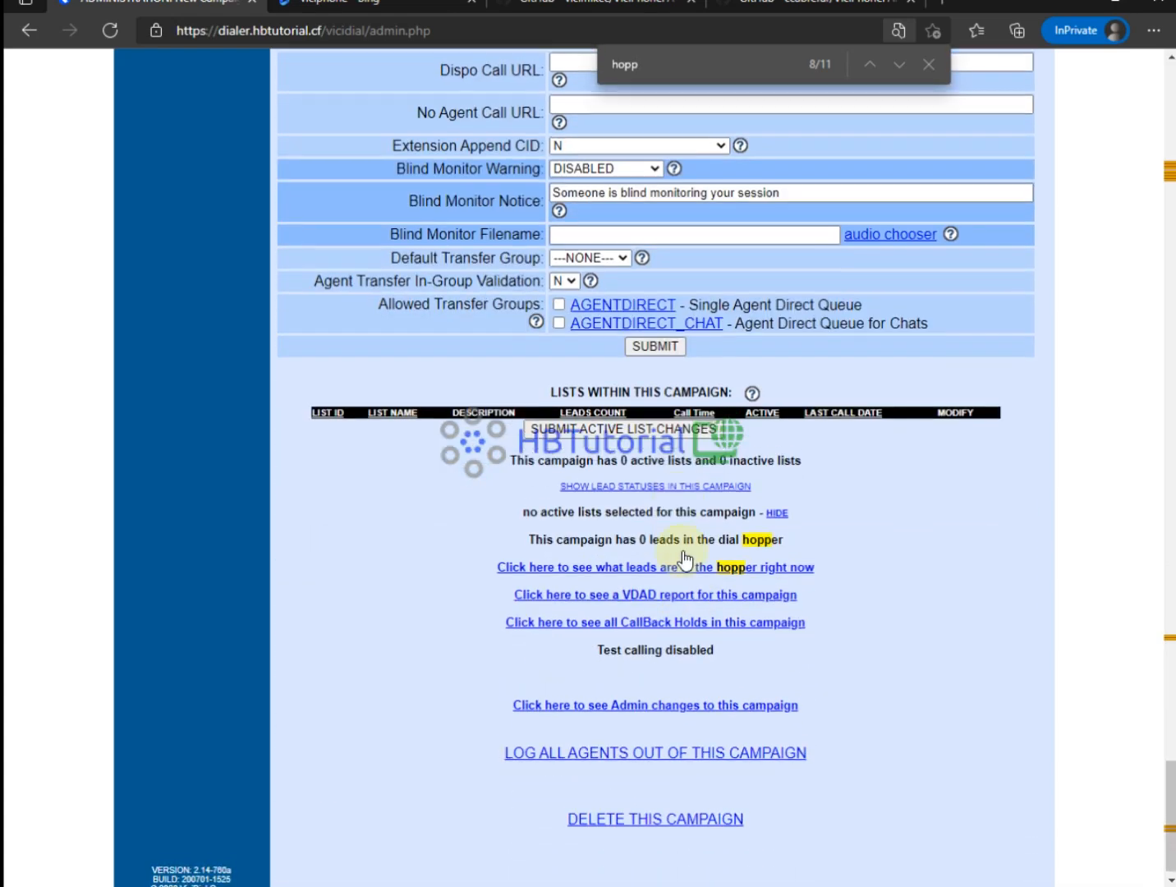
{"action": "left_click", "coordinate": [657, 340]}
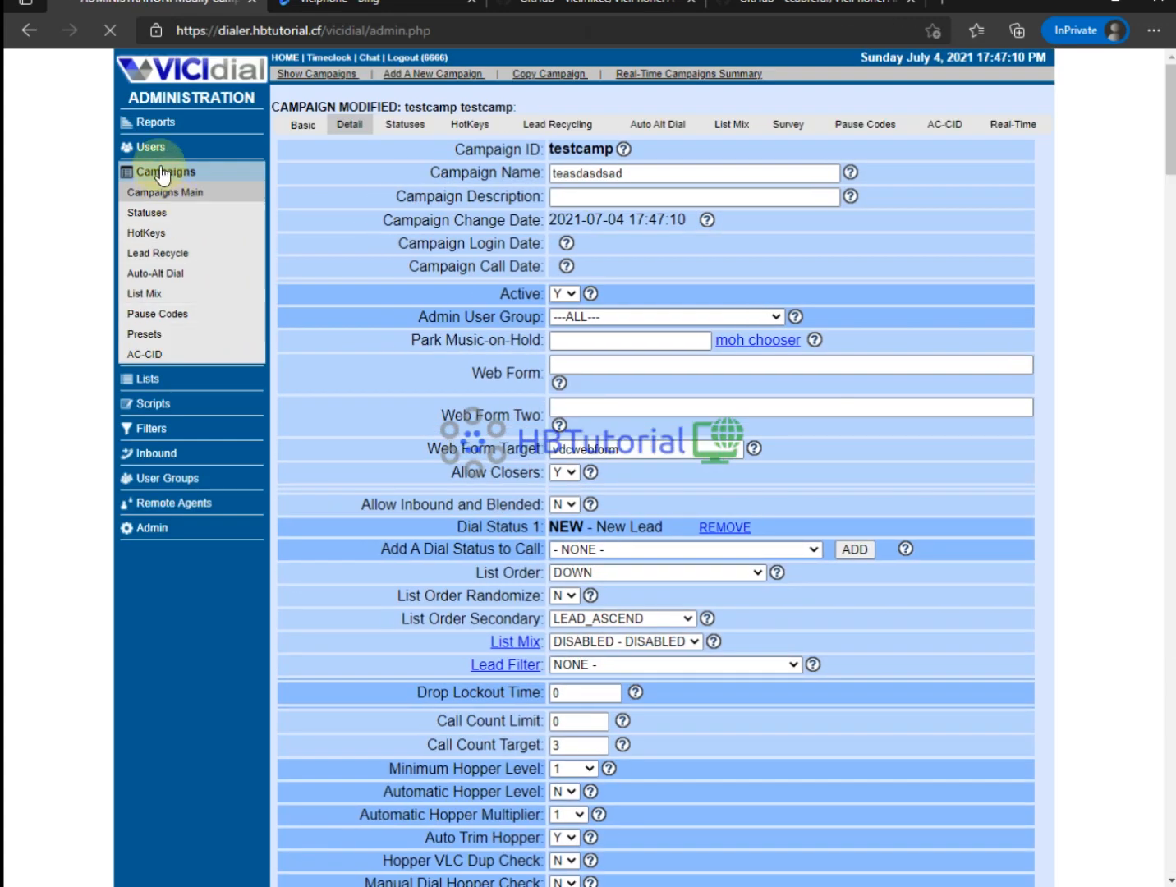
{"action": "left_click", "coordinate": [142, 147]}
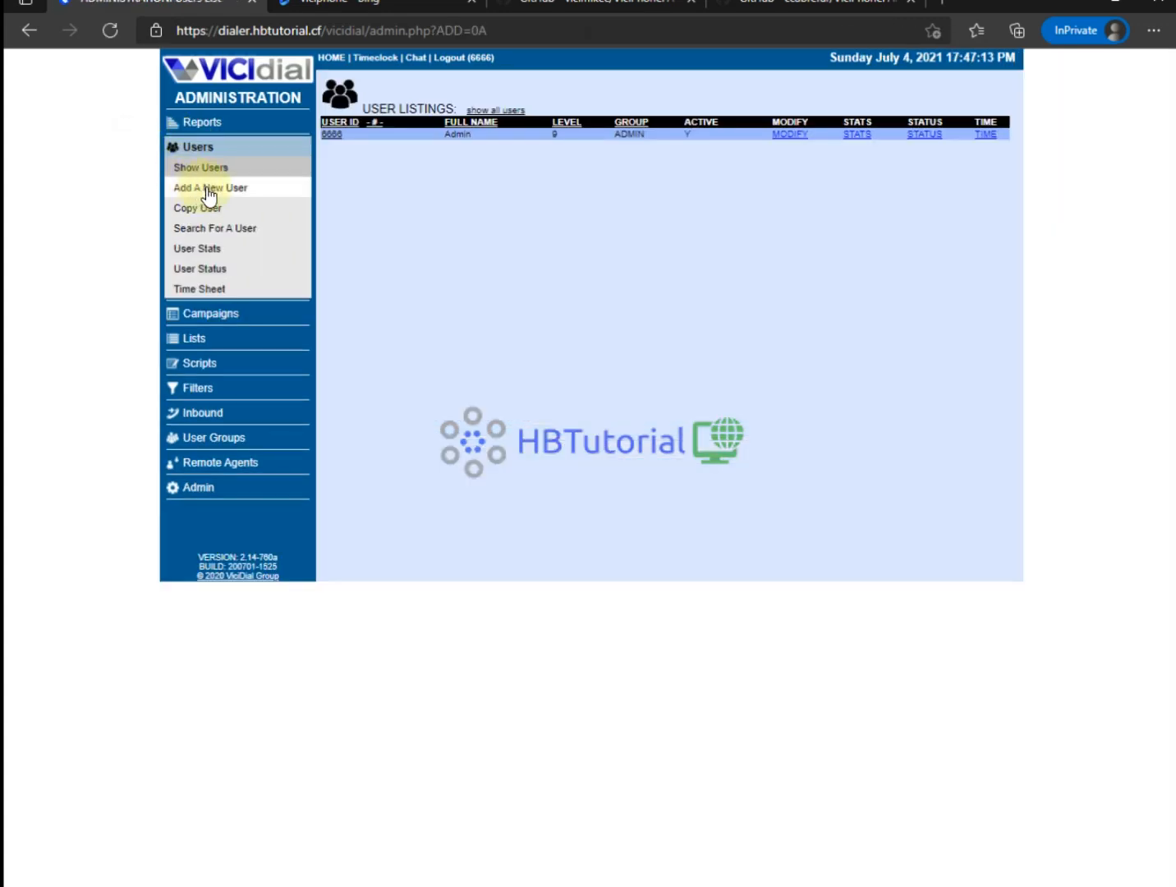
Start a new user test1000 with its password, full name test1000, phone login test1000 and phone password.
{"action": "left_click", "coordinate": [205, 189]}
{"action": "left_click", "coordinate": [457, 141]}
{"action": "type", "text": "test1000"}
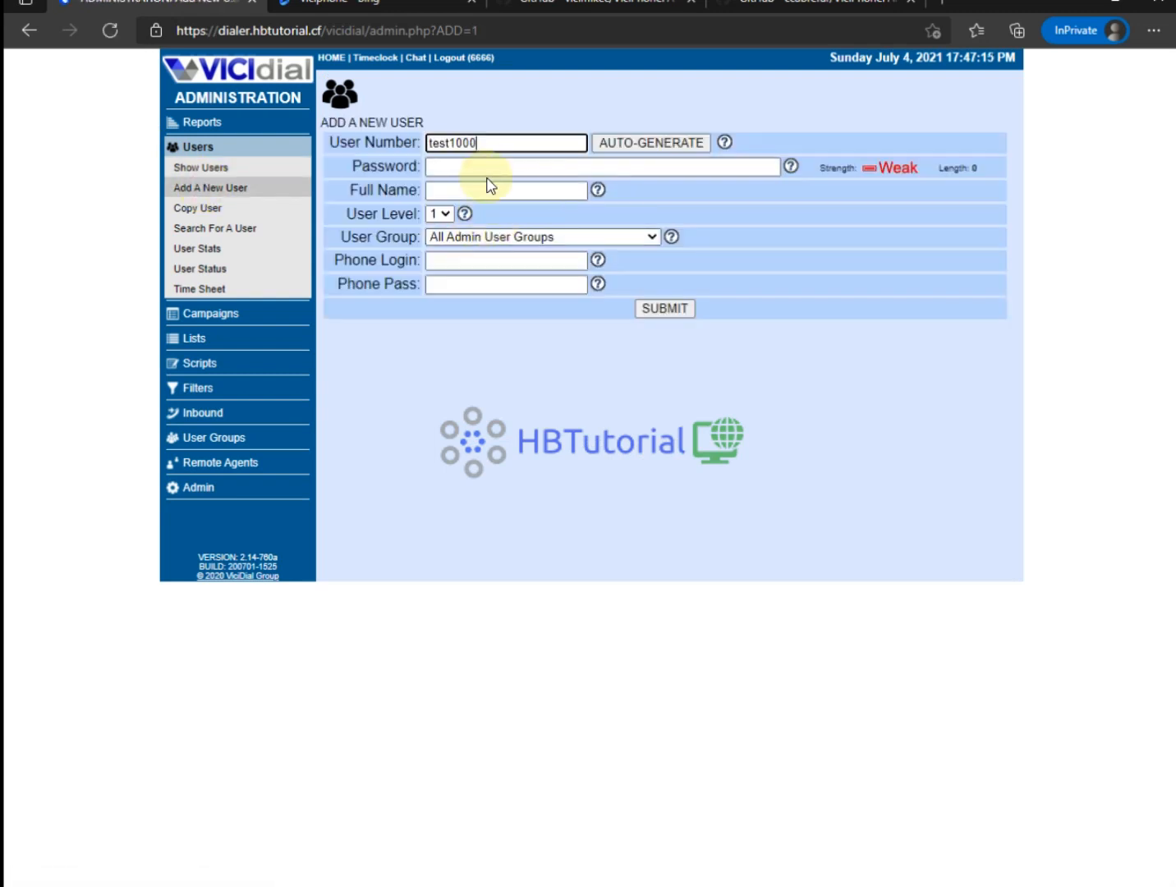
{"action": "left_click", "coordinate": [483, 167]}
{"action": "type", "text": "test1000"}
{"action": "left_click", "coordinate": [460, 191]}
{"action": "type", "text": "test1000"}
{"action": "left_click", "coordinate": [491, 261]}
{"action": "type", "text": "test1000"}
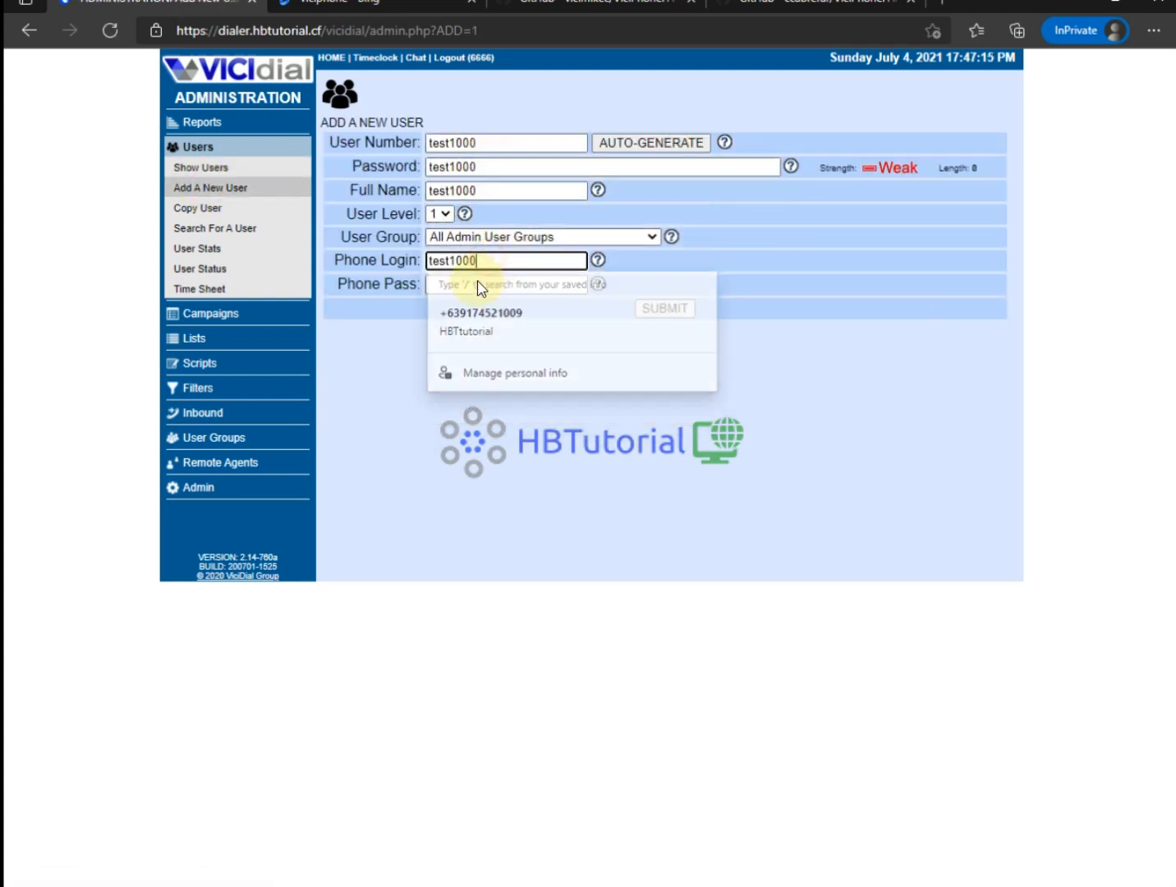
{"action": "left_click", "coordinate": [453, 284]}
{"action": "type", "text": "test1000"}
Place the user in the ADMIN group and submit it.
{"action": "left_click", "coordinate": [503, 237]}
{"action": "left_click", "coordinate": [488, 271]}
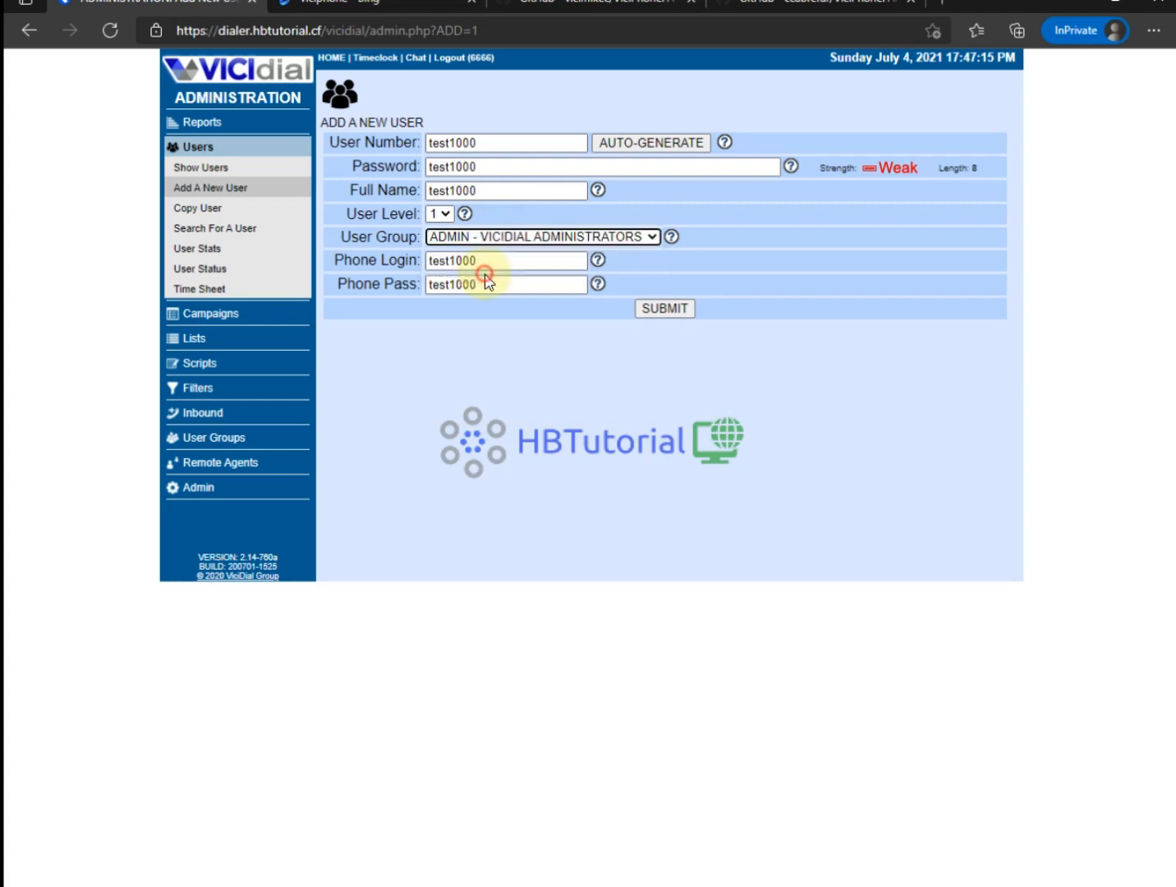
{"action": "left_click", "coordinate": [660, 309]}
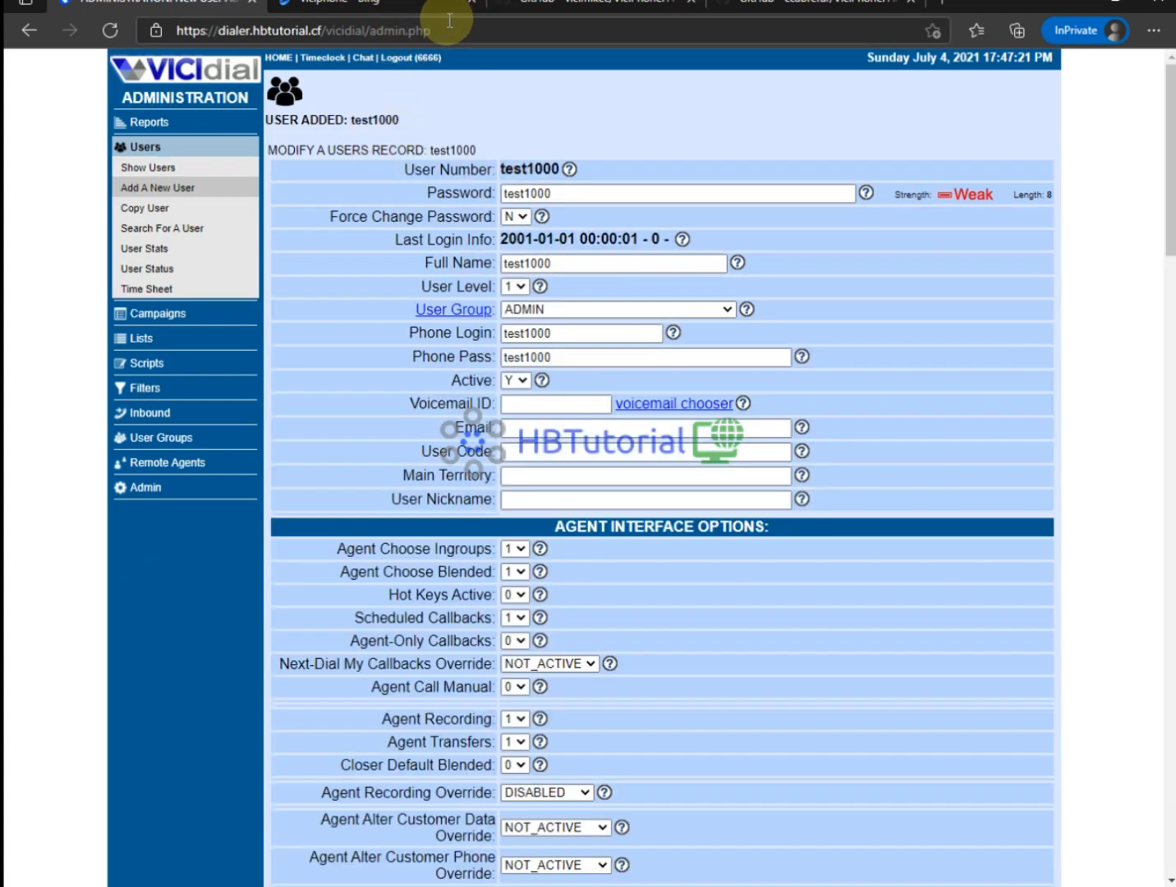
{"action": "left_click", "coordinate": [406, 5]}
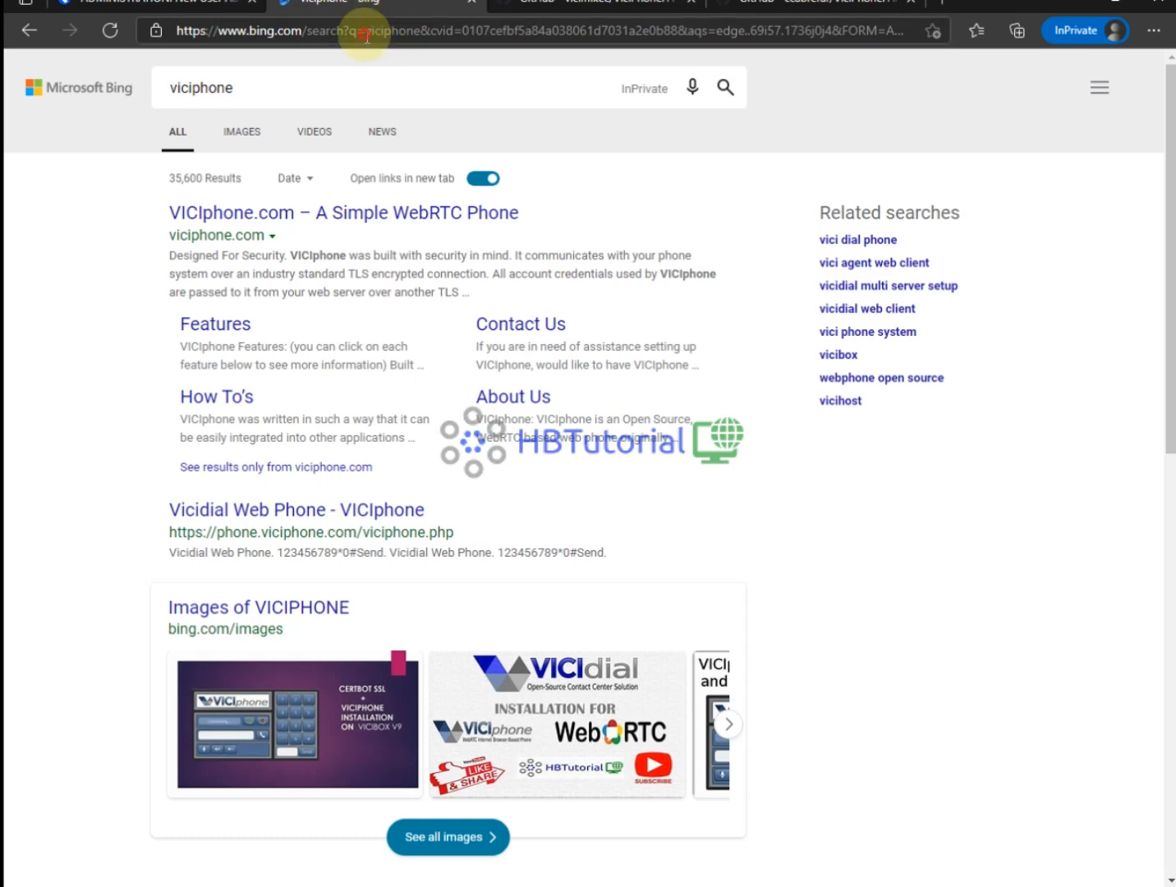
{"action": "left_click", "coordinate": [364, 33]}
{"action": "type", "text": "https:"}
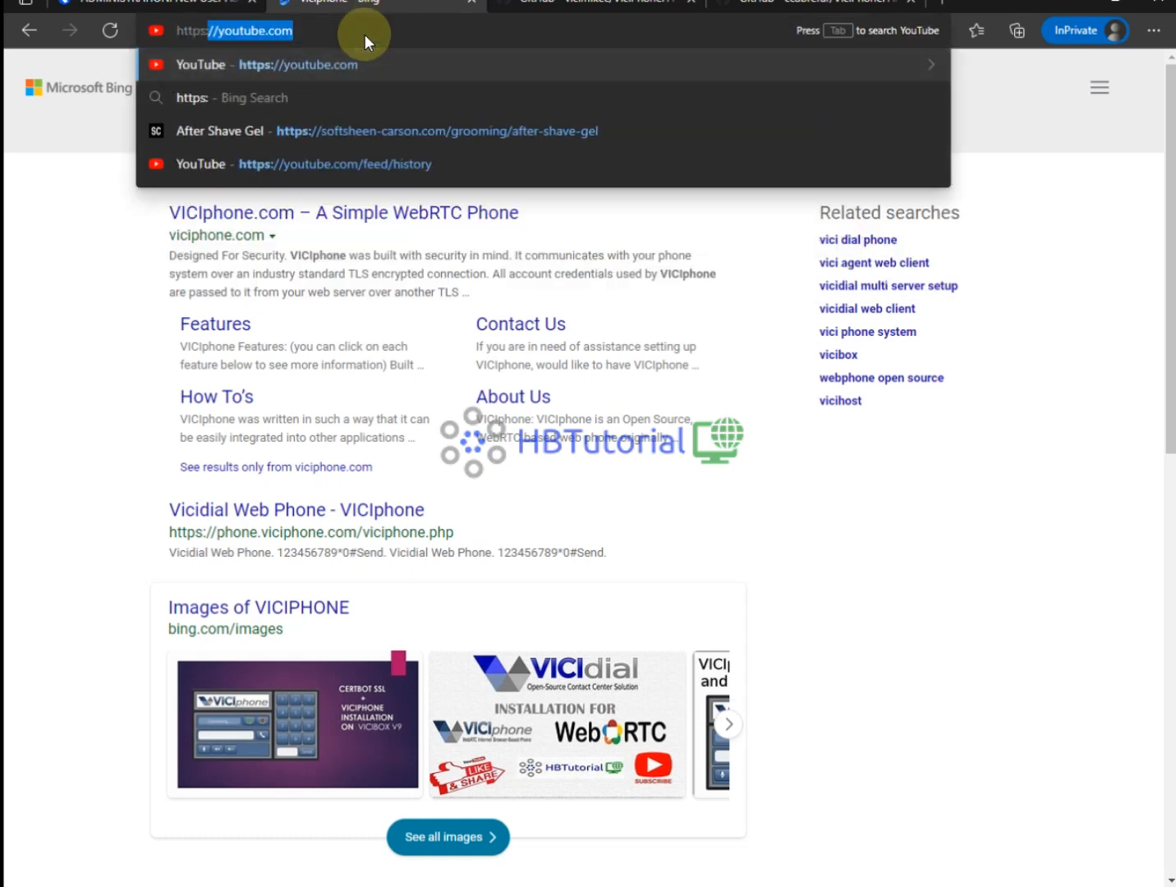
{"action": "type", "text": "//dia"}
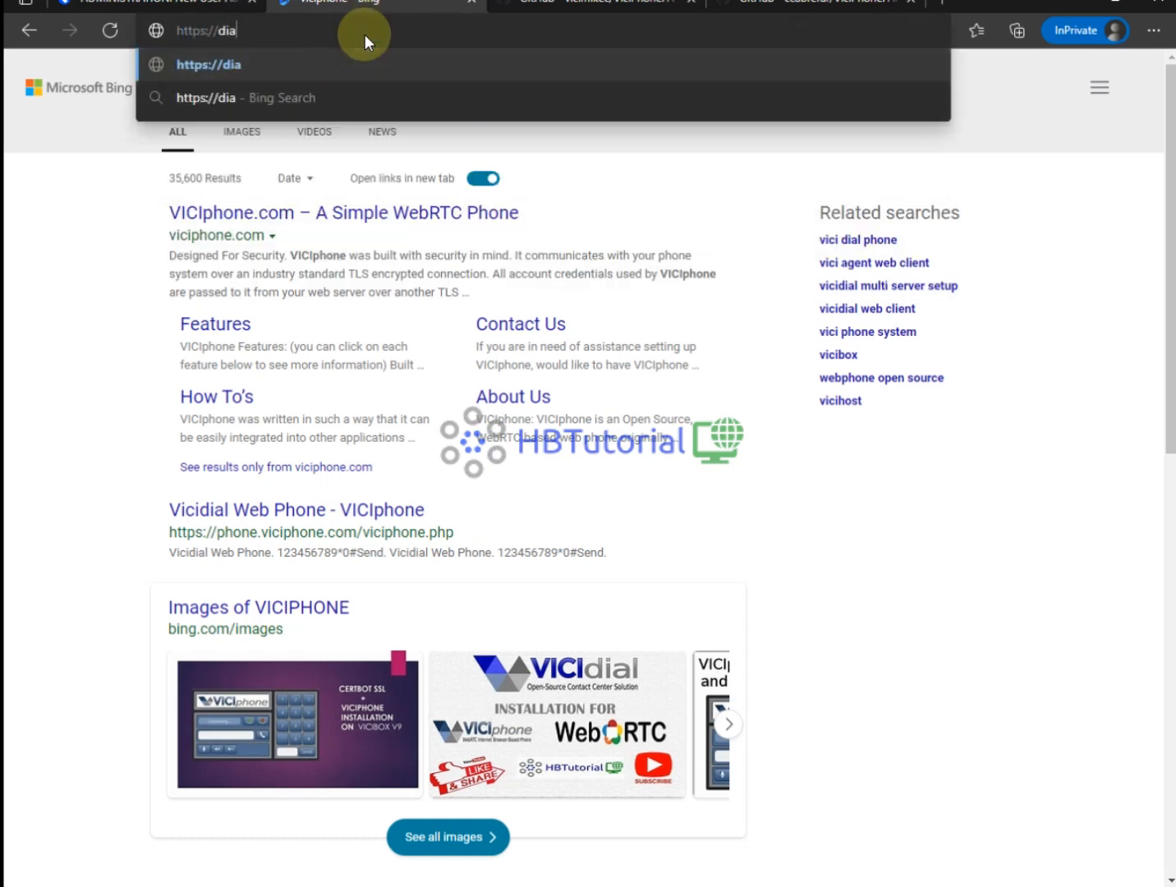
{"action": "type", "text": "ler."}
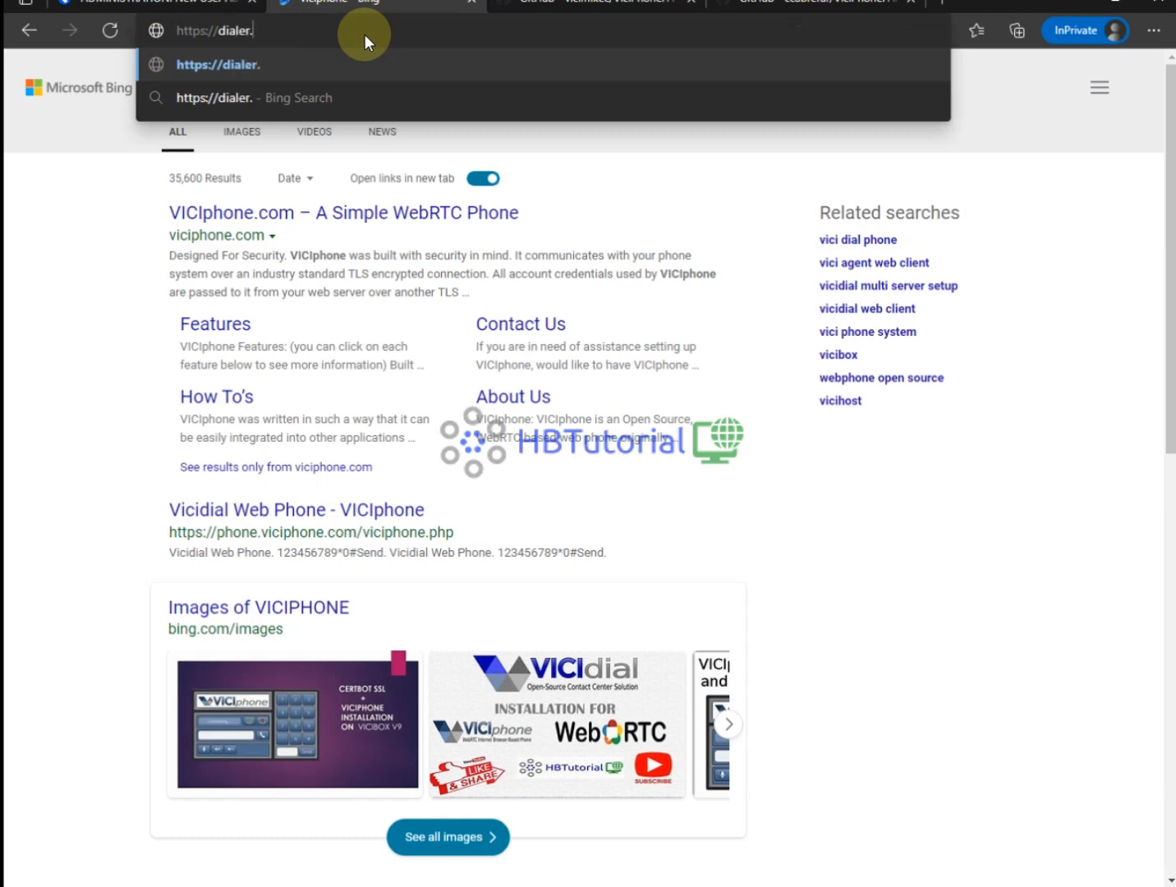
{"action": "type", "text": "hb"}
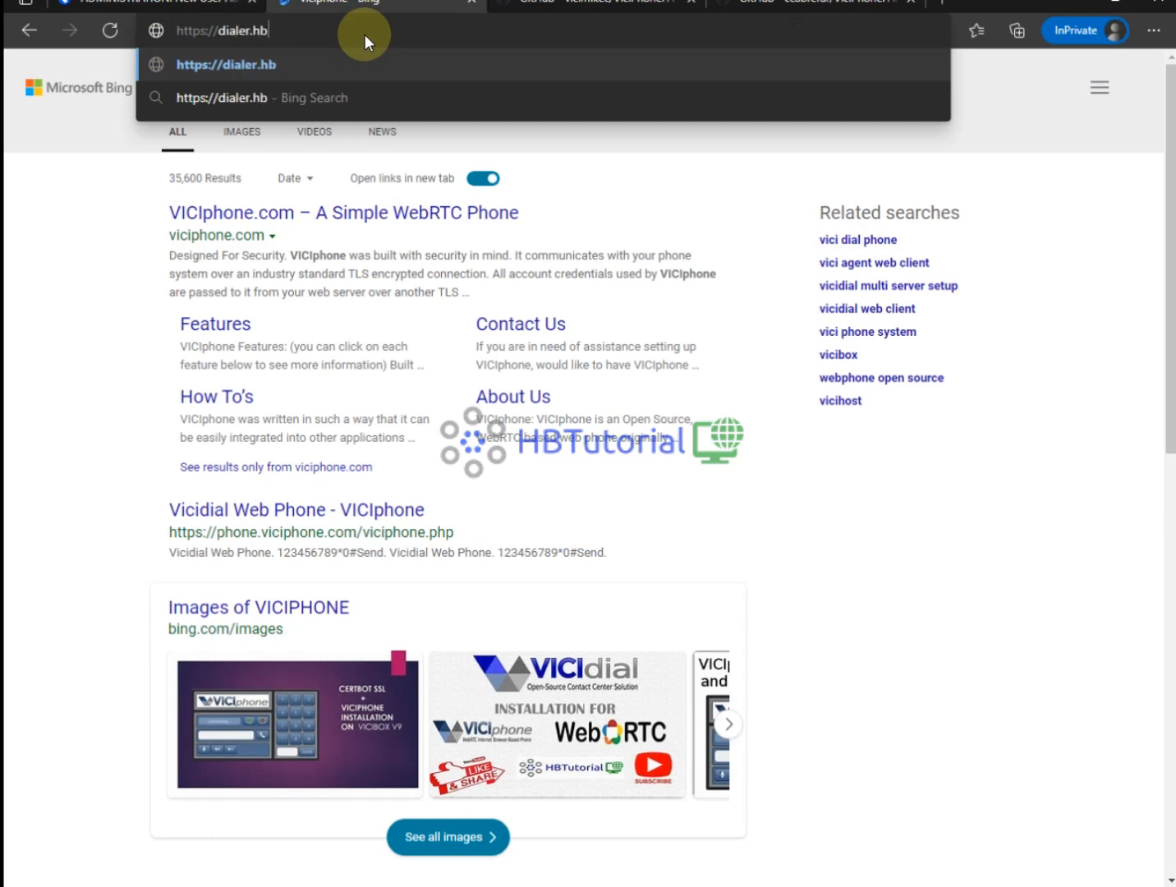
{"action": "type", "text": "tutorial.cf"}
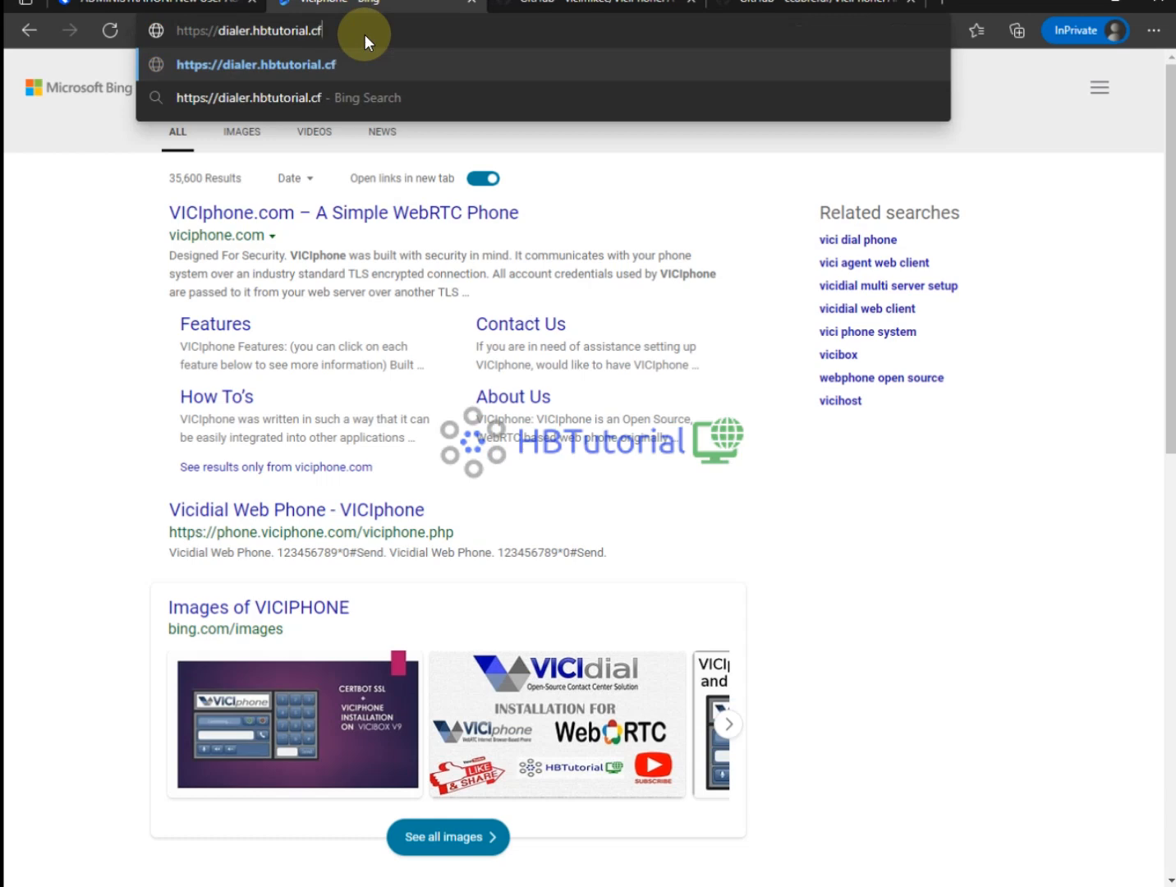
{"action": "key", "text": "Return"}
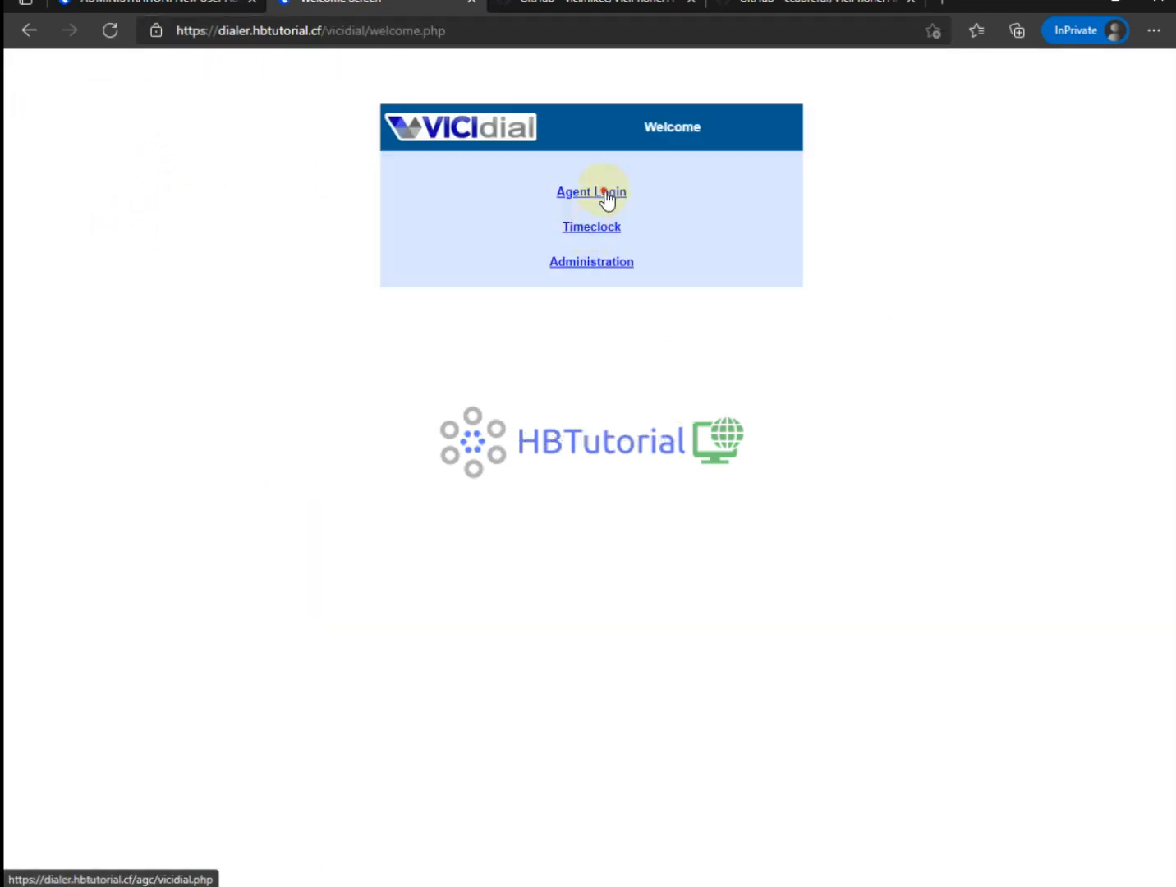
{"action": "left_click", "coordinate": [601, 197]}
{"action": "left_click", "coordinate": [600, 195]}
{"action": "type", "text": "test1000"}
{"action": "left_click", "coordinate": [565, 216]}
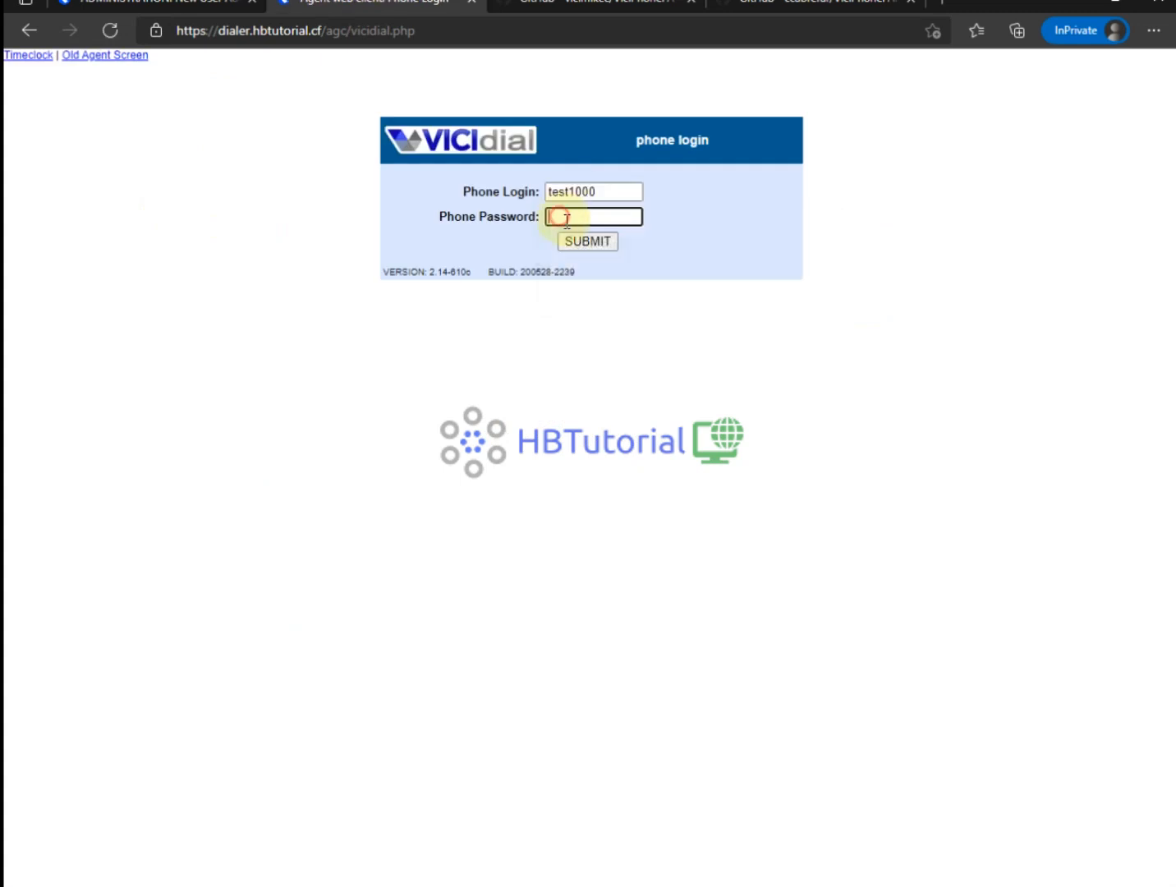
{"action": "type", "text": "test1000"}
{"action": "left_click", "coordinate": [587, 241]}
Enter user login test1000 and its password, choose campaign testcamp and log in.
{"action": "left_click", "coordinate": [589, 198]}
{"action": "type", "text": "test1000"}
{"action": "left_click", "coordinate": [575, 218]}
{"action": "type", "text": "test1000"}
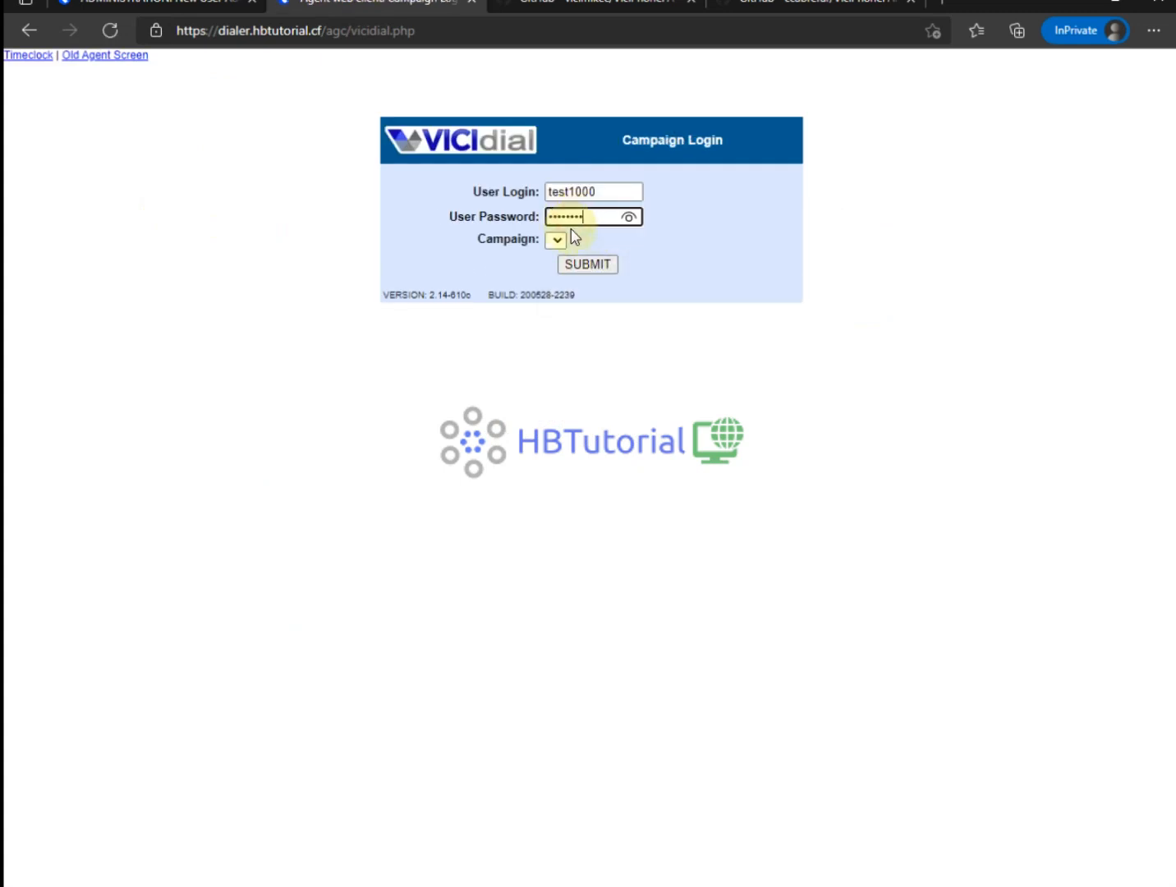
{"action": "left_click", "coordinate": [559, 238]}
{"action": "left_click", "coordinate": [564, 242]}
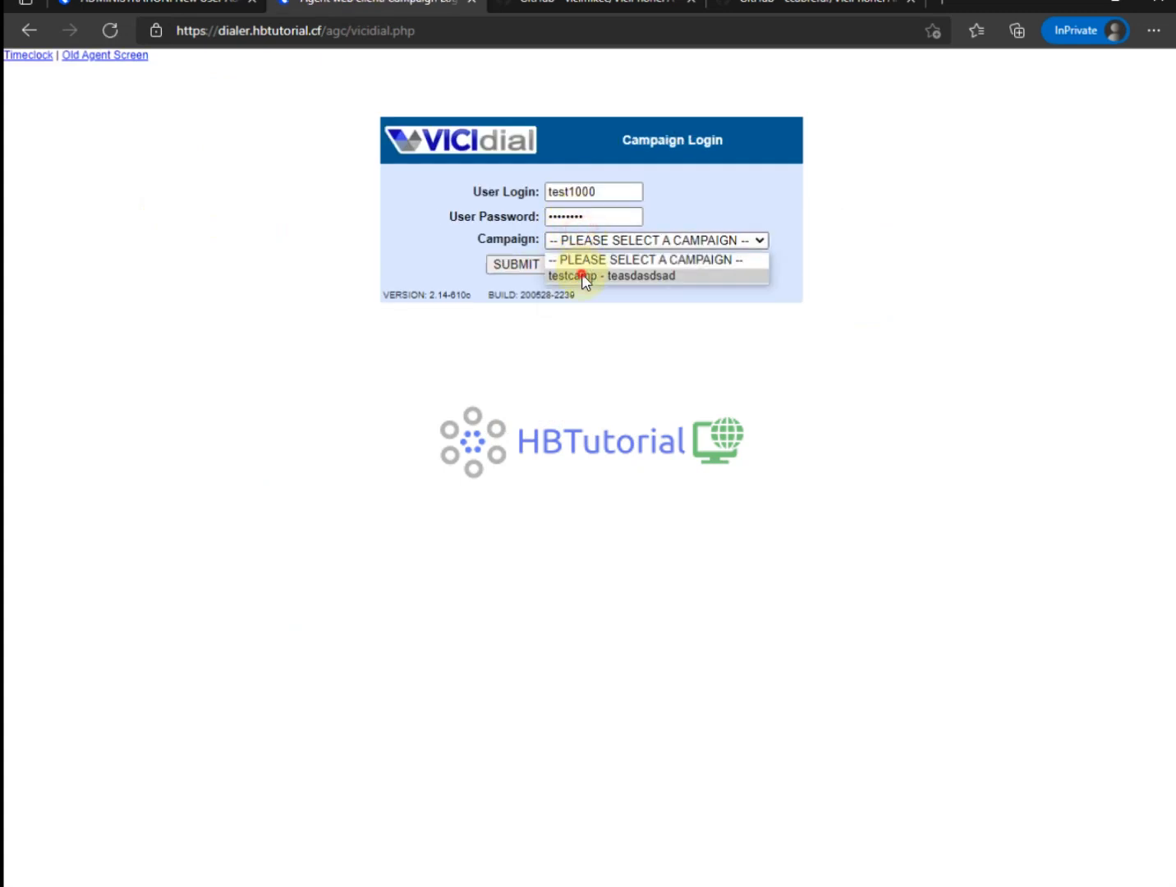
{"action": "left_click", "coordinate": [583, 276]}
{"action": "left_click", "coordinate": [515, 264]}
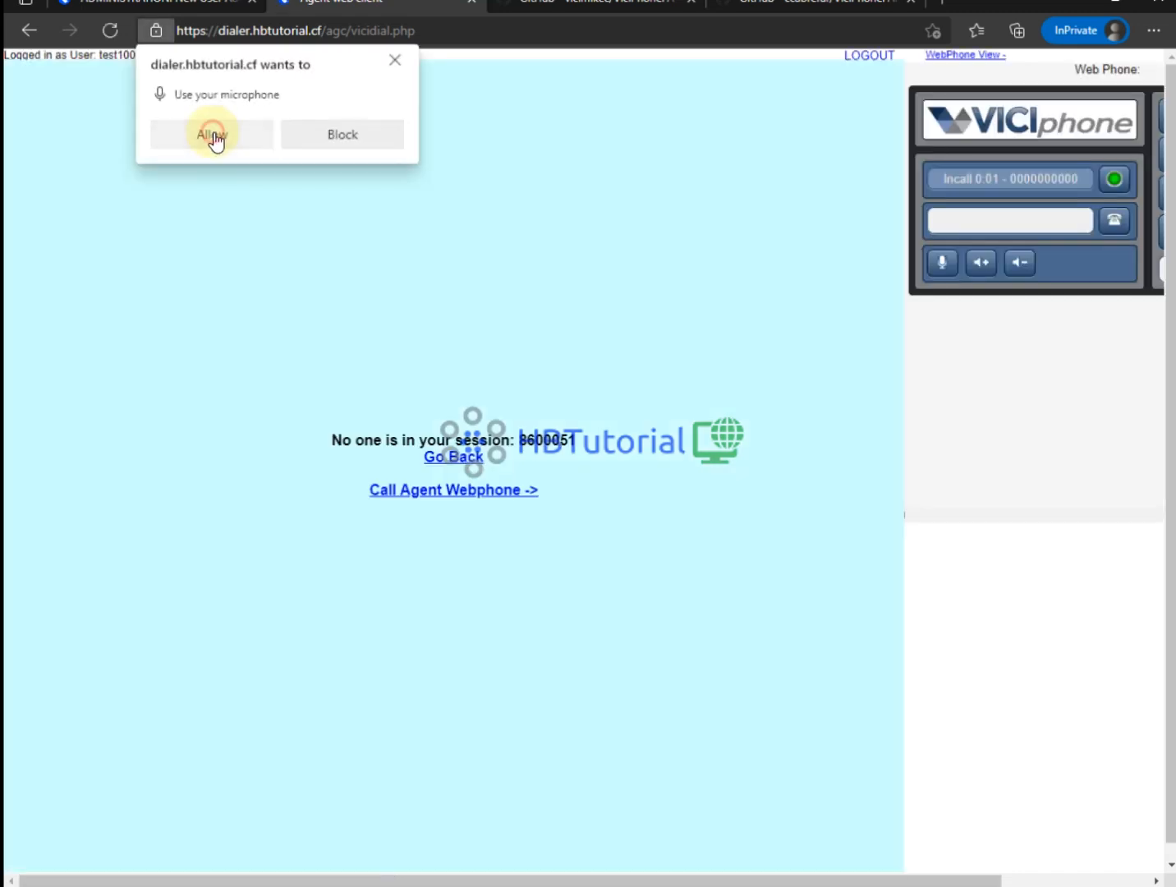
Allow microphone access and connect the agent session to the VICIphone webphone call.
{"action": "left_click", "coordinate": [215, 136]}
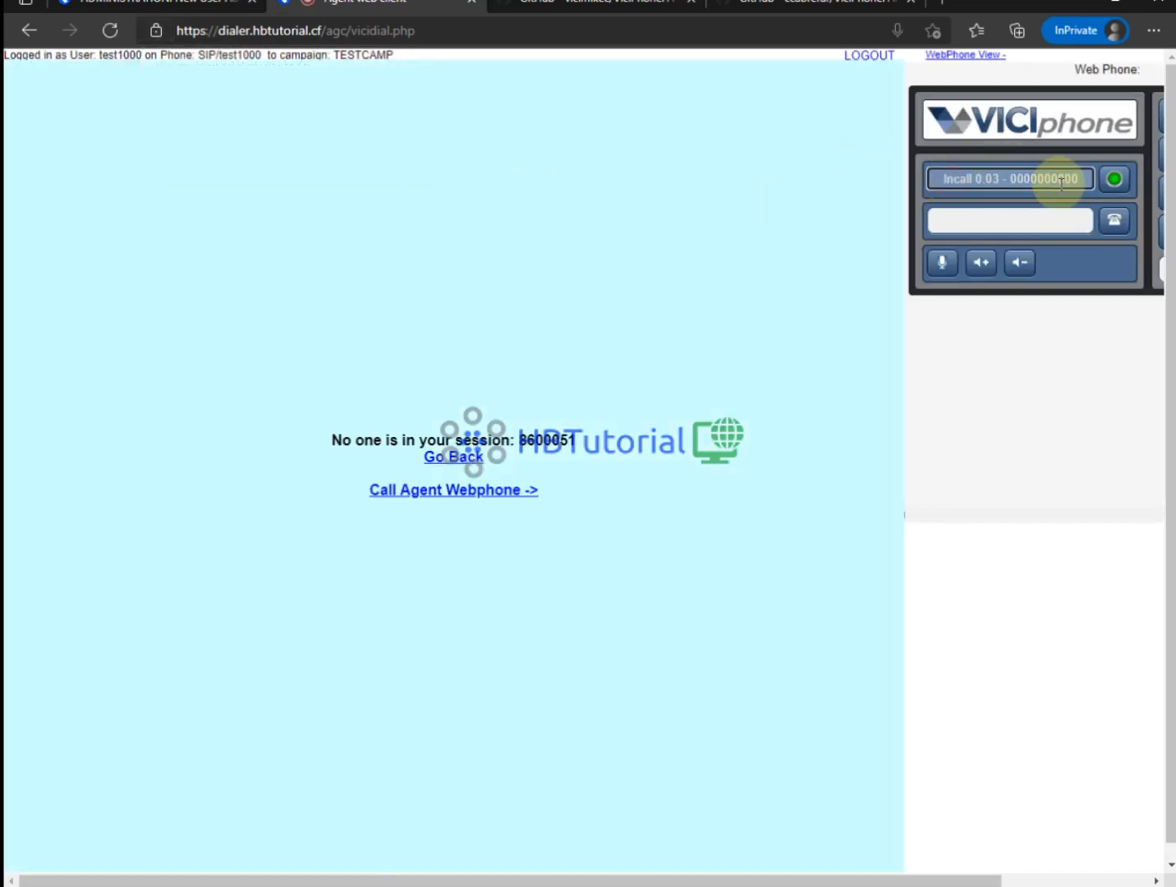
{"action": "left_click", "coordinate": [452, 491]}
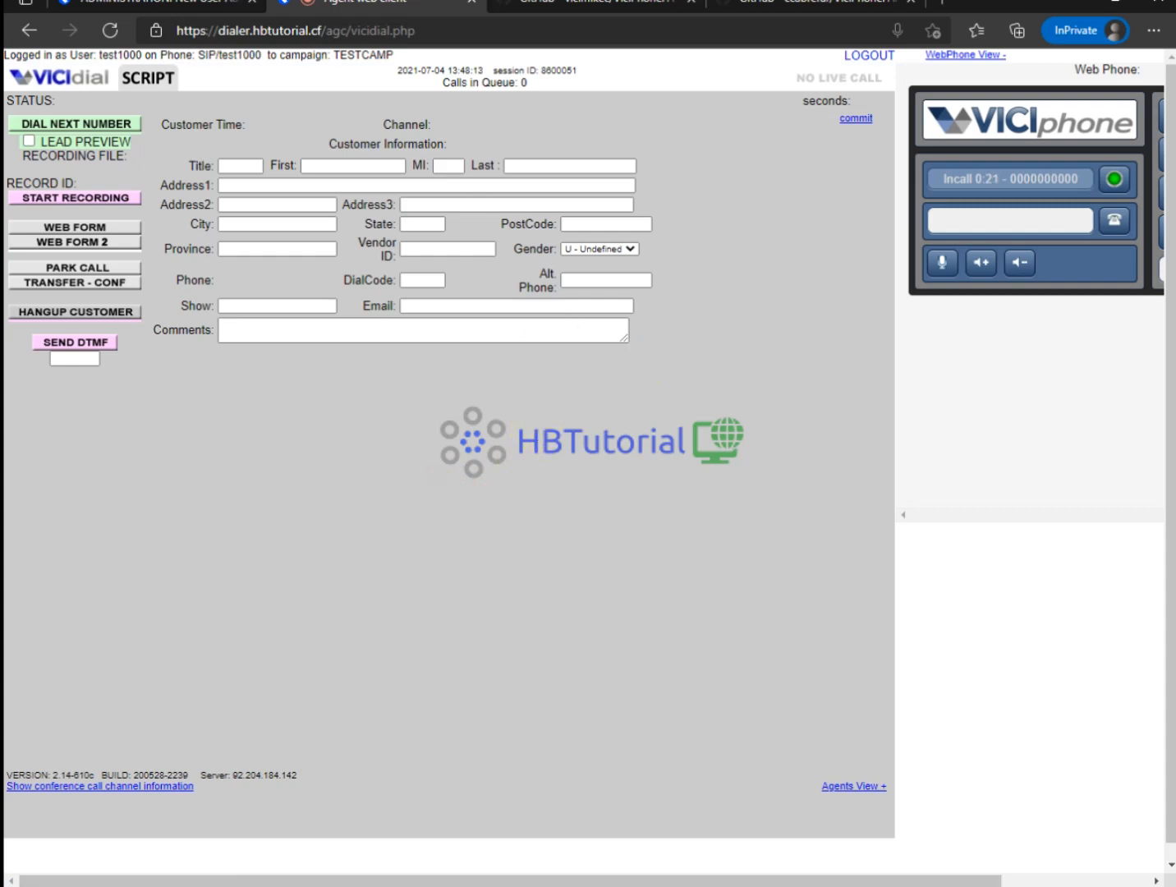
{"action": "left_click_drag", "start_coordinate": [905, 874], "coordinate": [1056, 873]}
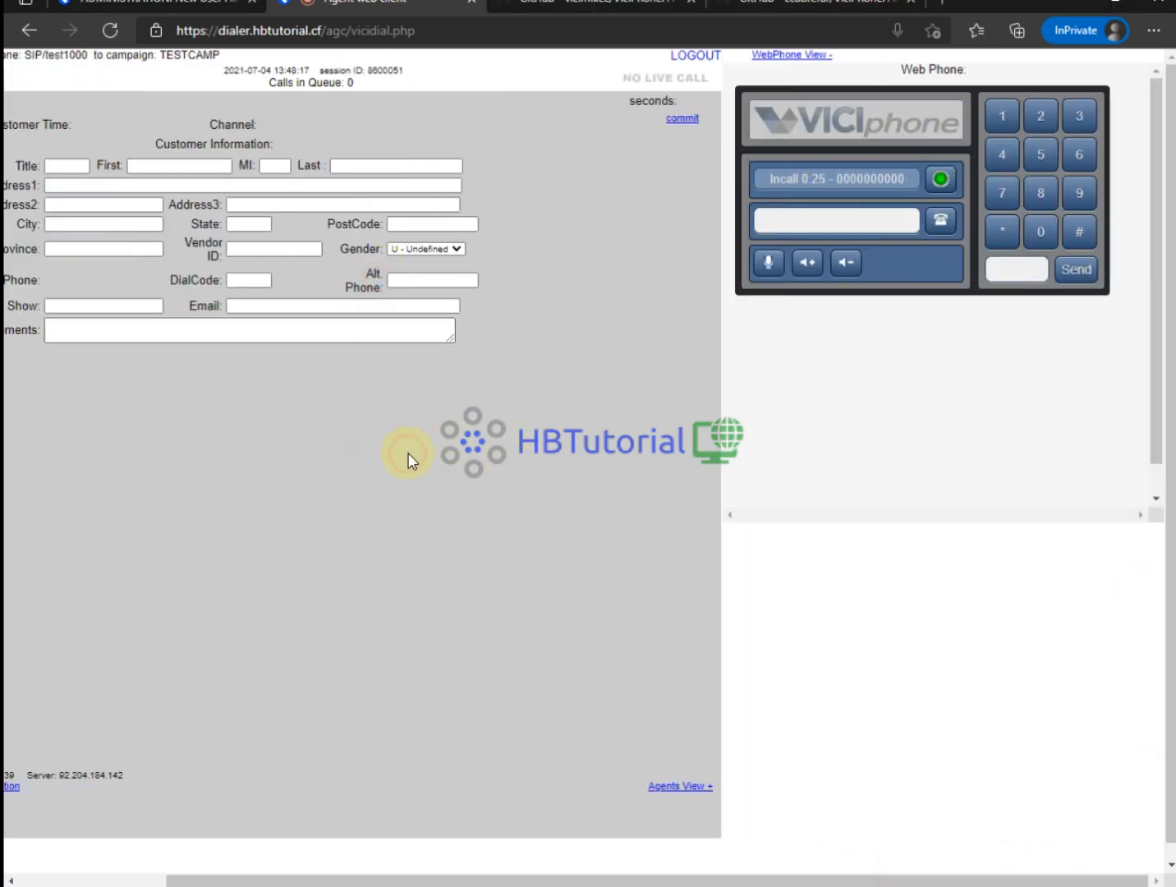
{"action": "left_click_drag", "start_coordinate": [706, 880], "coordinate": [652, 821]}
{"action": "left_click_drag", "start_coordinate": [881, 120], "coordinate": [949, 110]}
{"action": "left_click", "coordinate": [482, 445]}
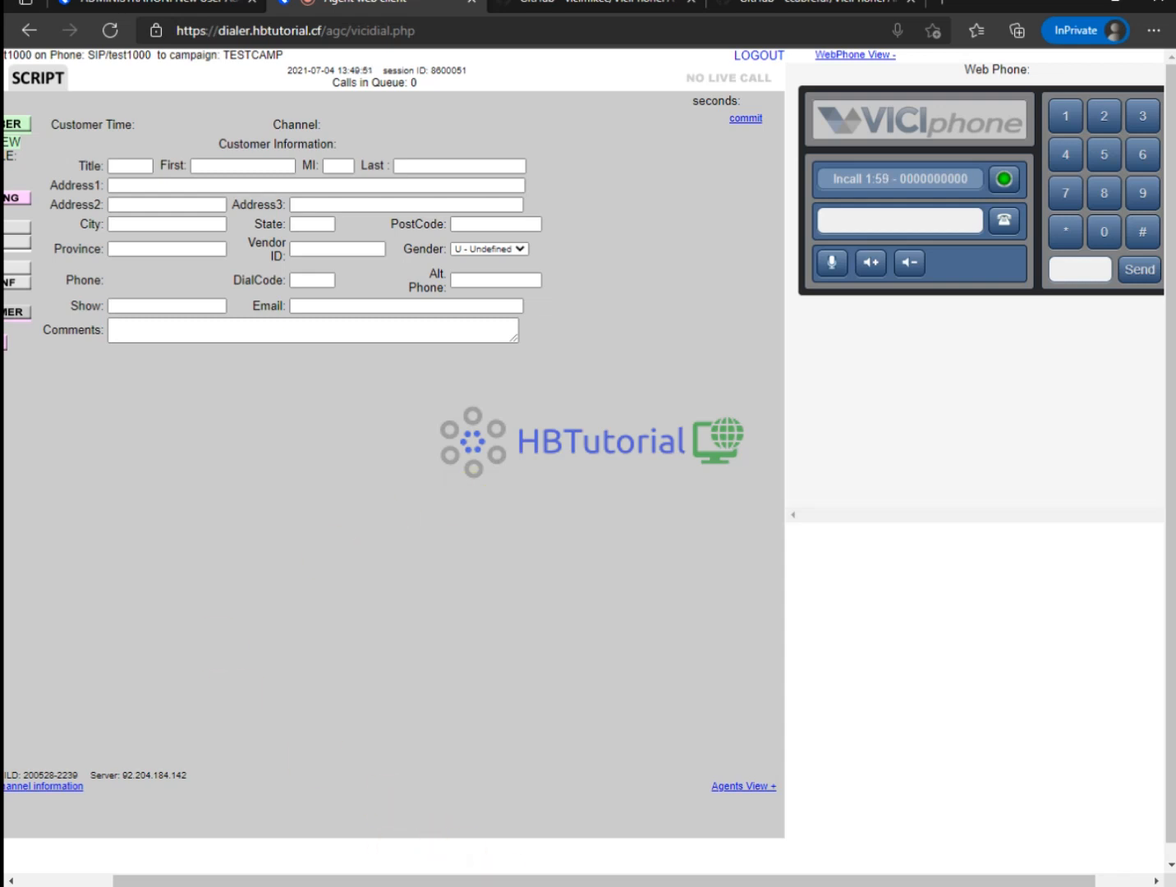
Quit the Asterisk CLI with exit, returning to the shell prompt in /srv/www/htdocs/agc.
{"action": "left_click", "coordinate": [310, 492]}
{"action": "left_click", "coordinate": [727, 885]}
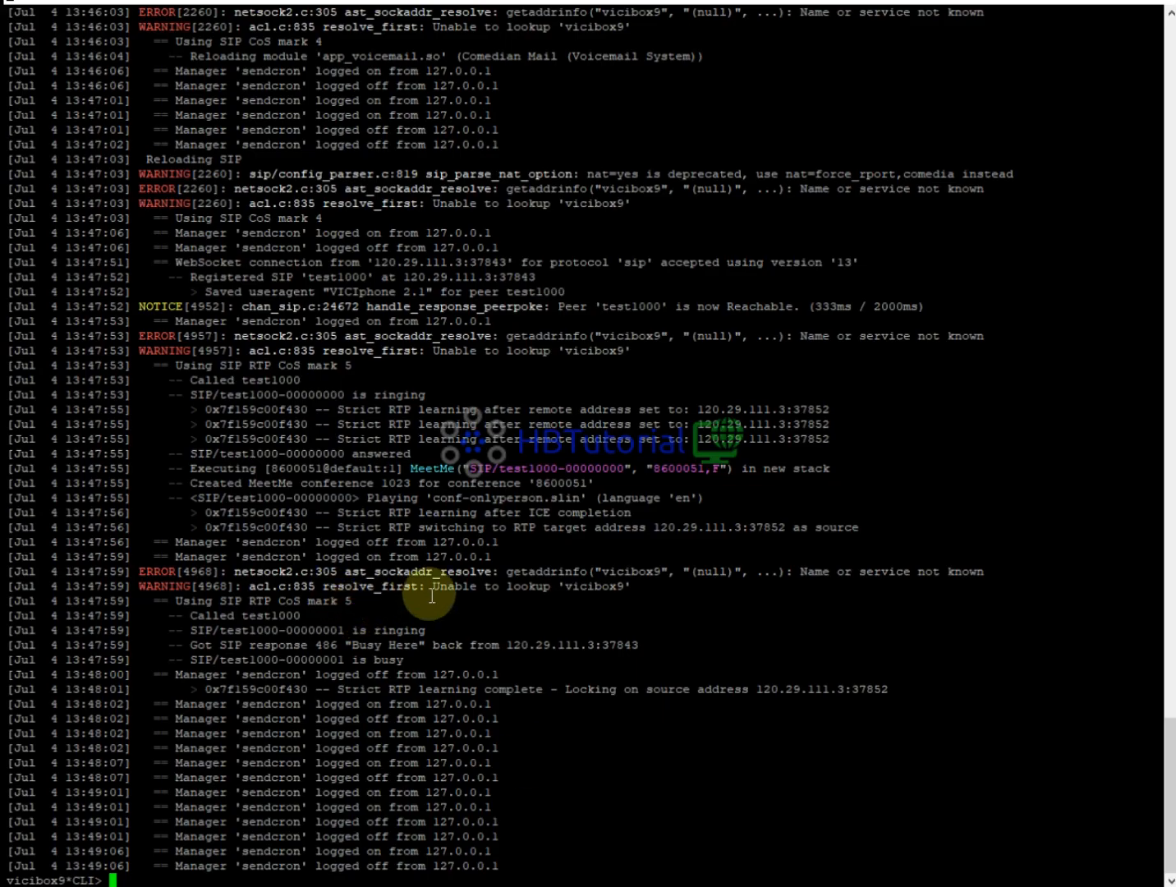
{"action": "type", "text": "exit"}
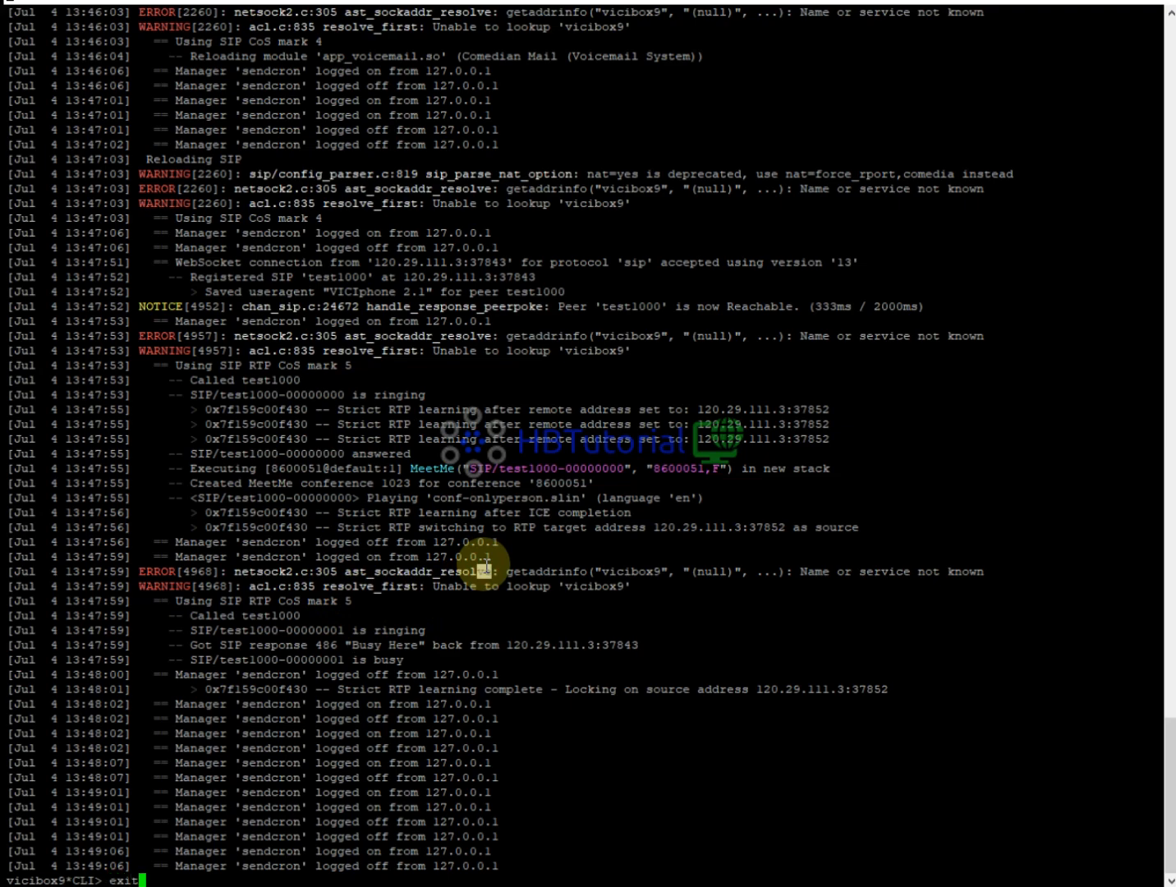
{"action": "key", "text": "Return"}
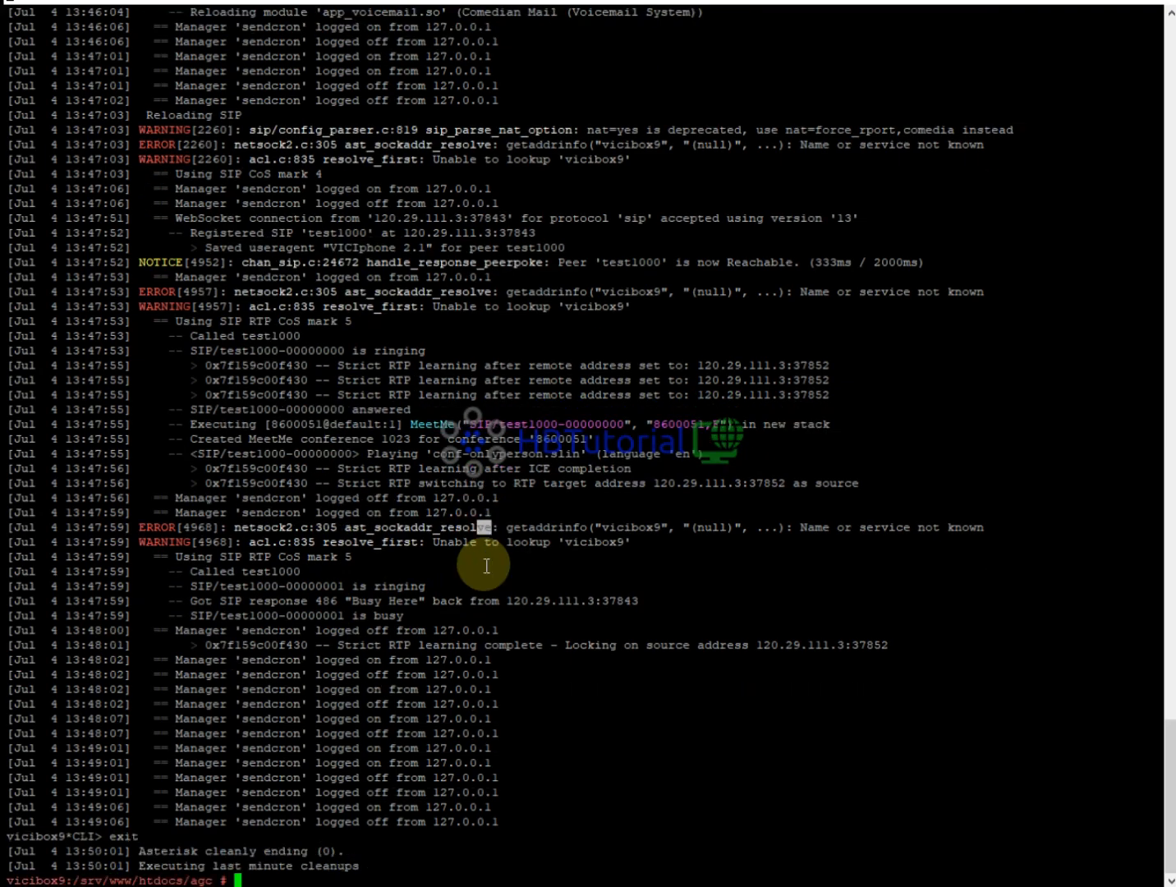
{"action": "left_click", "coordinate": [665, 570]}
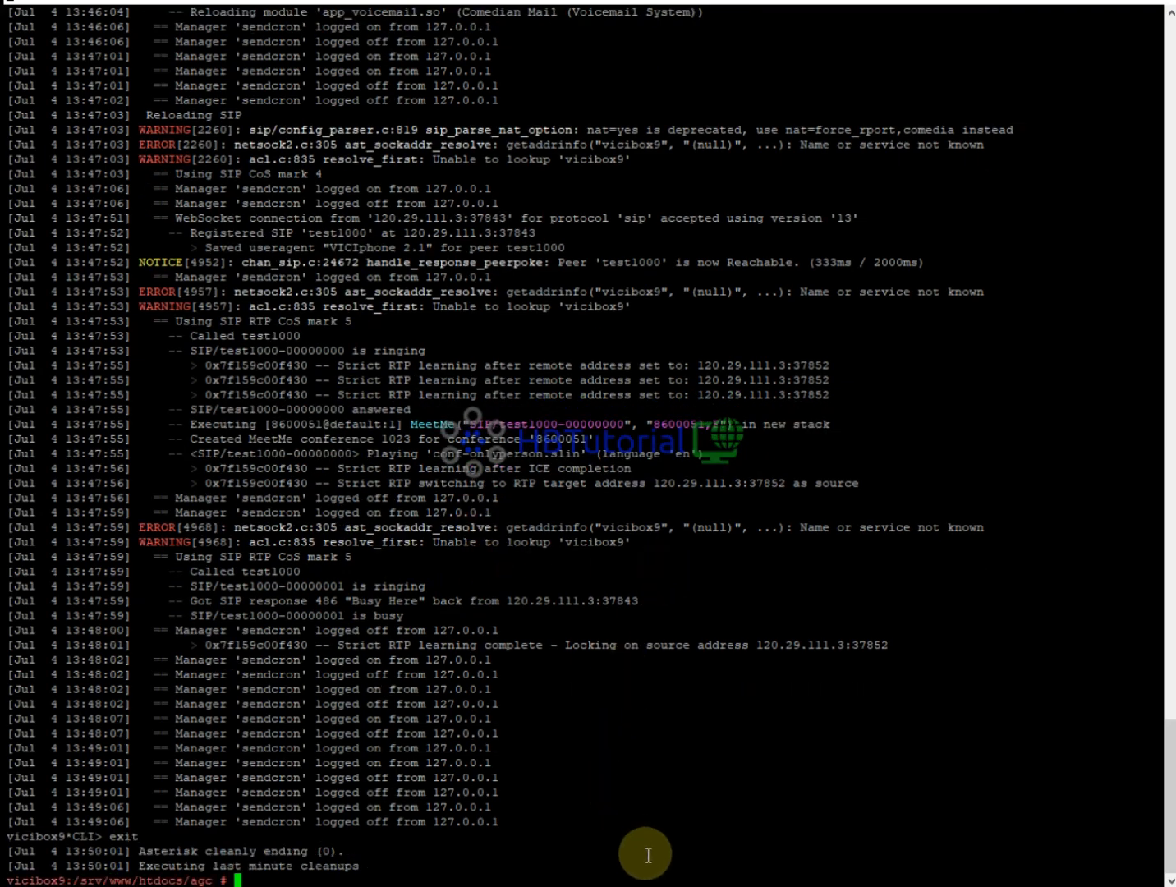
{"action": "left_click", "coordinate": [648, 885]}
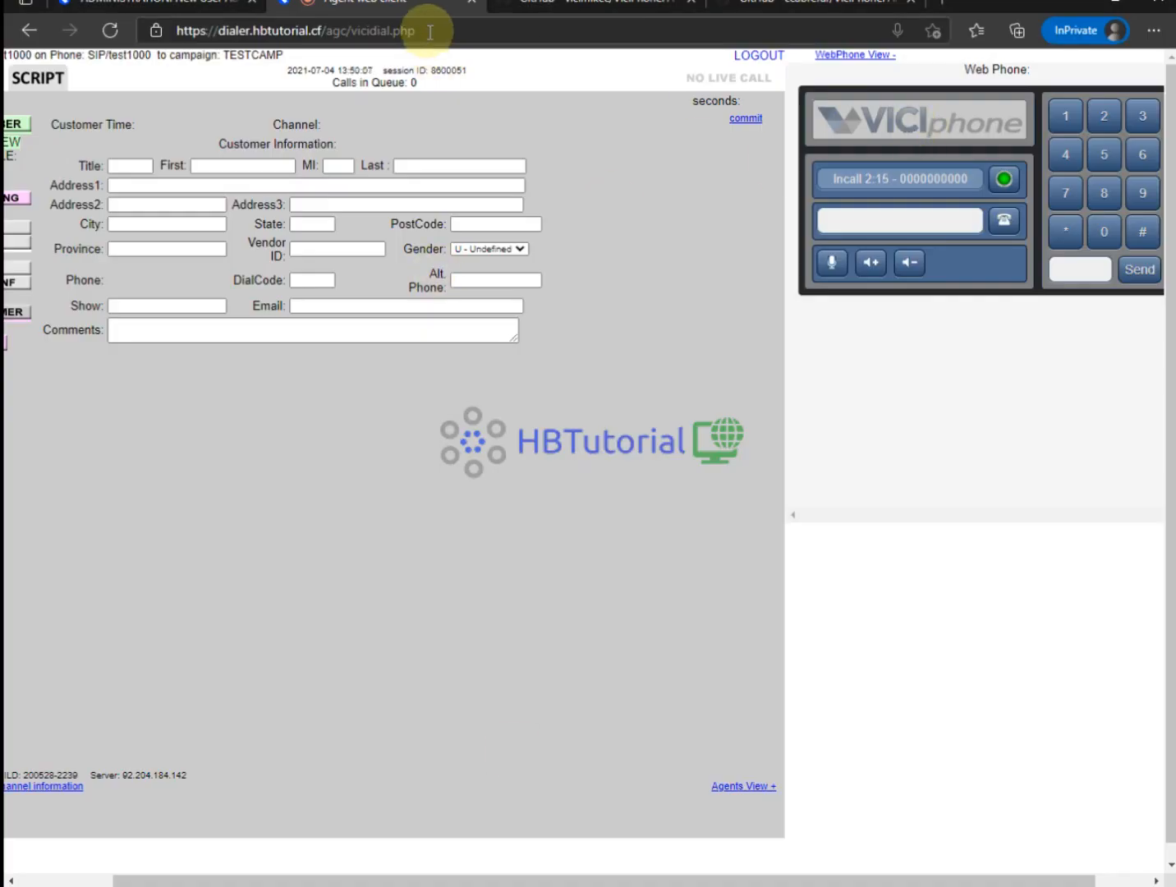
Log agent test1000 out of ViciDial and go back to the agent login page.
{"action": "left_click", "coordinate": [372, 32]}
{"action": "left_click", "coordinate": [206, 30]}
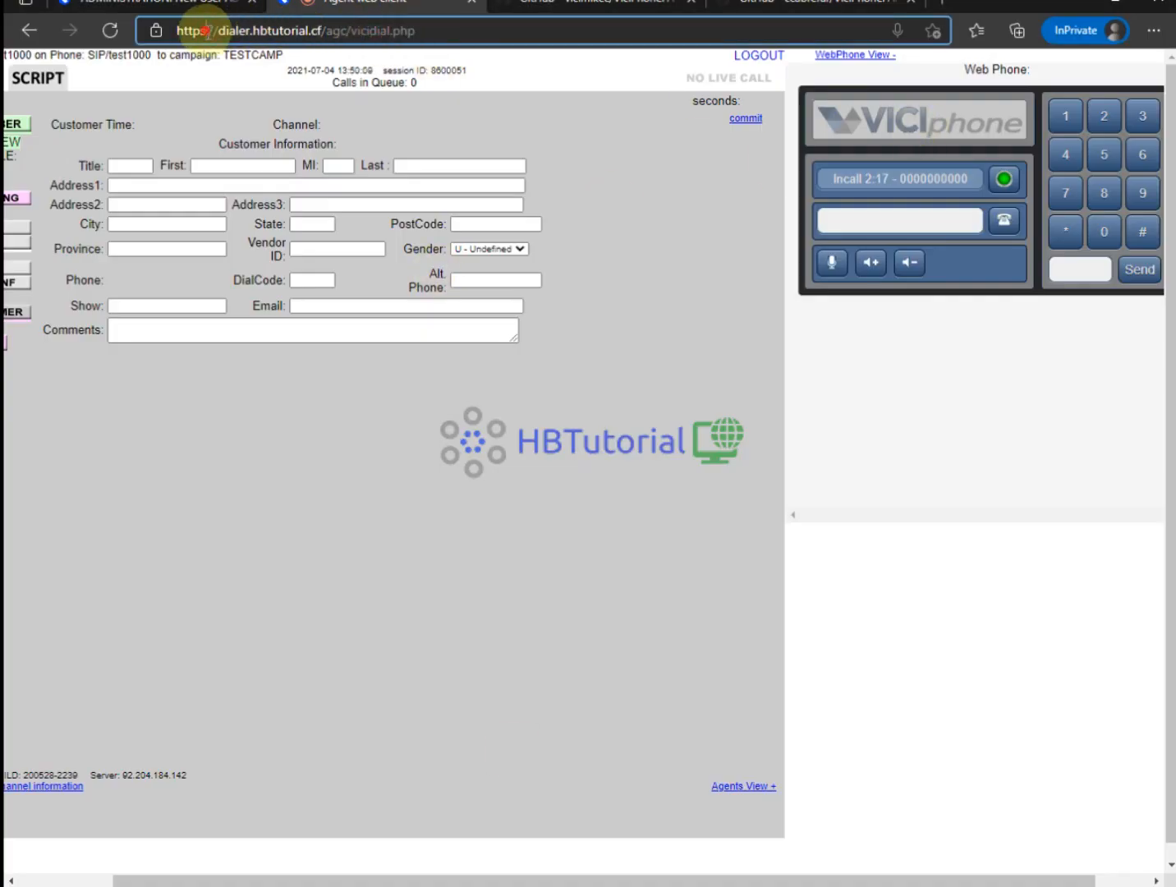
{"action": "left_click", "coordinate": [758, 56]}
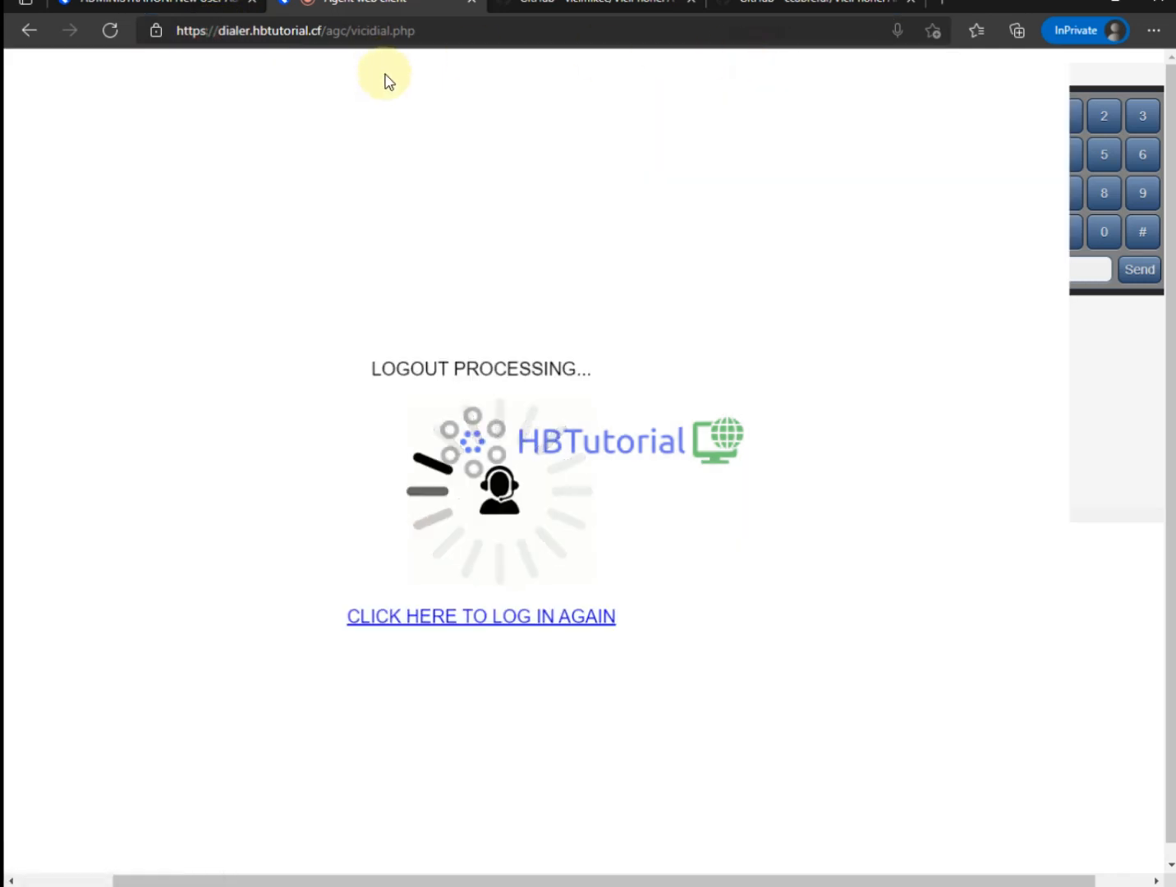
{"action": "left_click", "coordinate": [485, 618]}
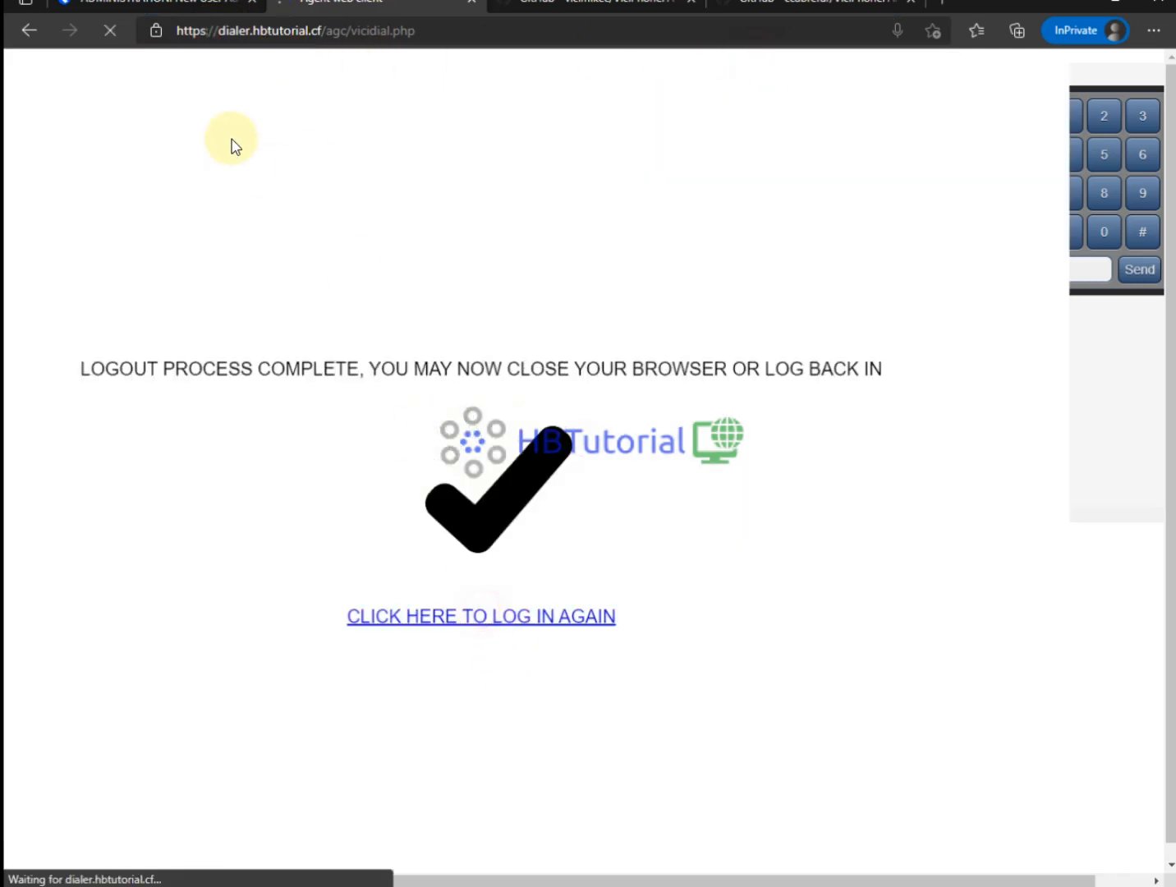
Reload the Re-Login page over plain HTTP and confirm the site is reported as not secure.
{"action": "left_click", "coordinate": [203, 35]}
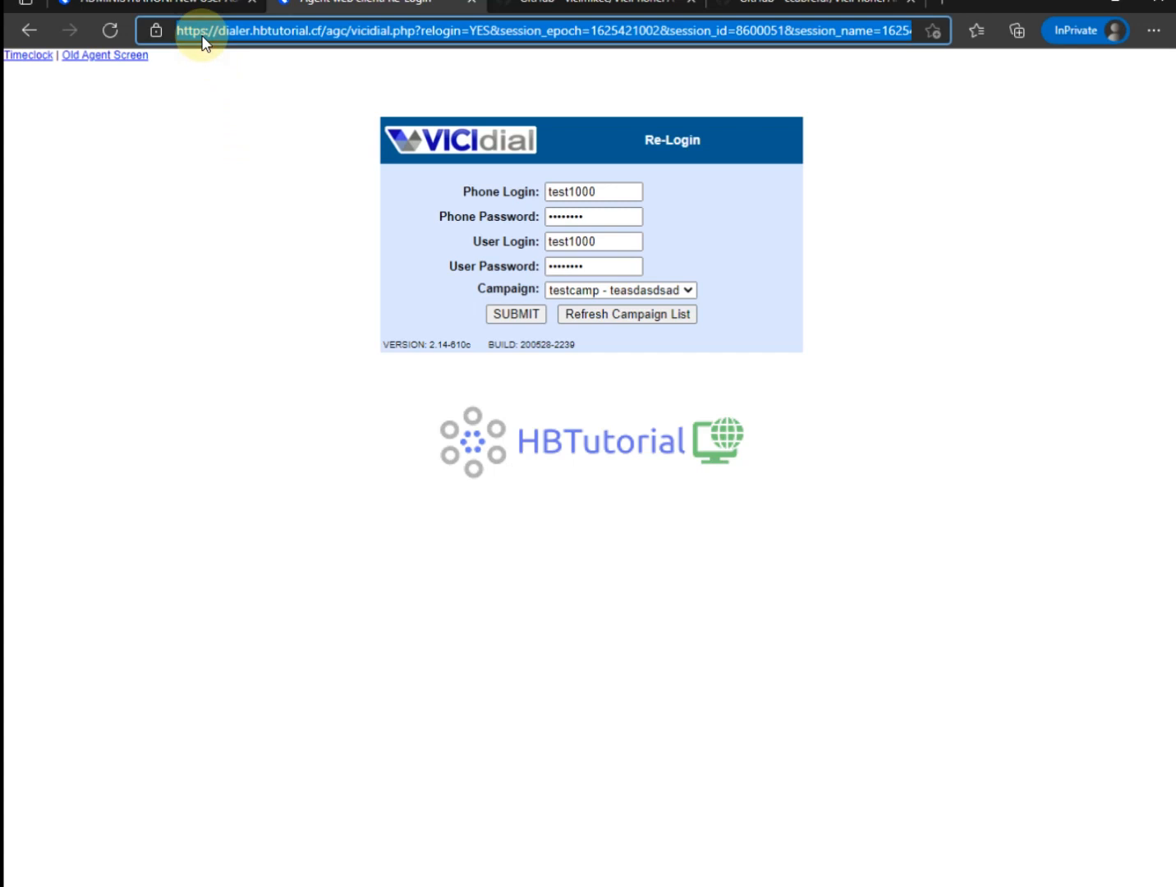
{"action": "left_click", "coordinate": [203, 35]}
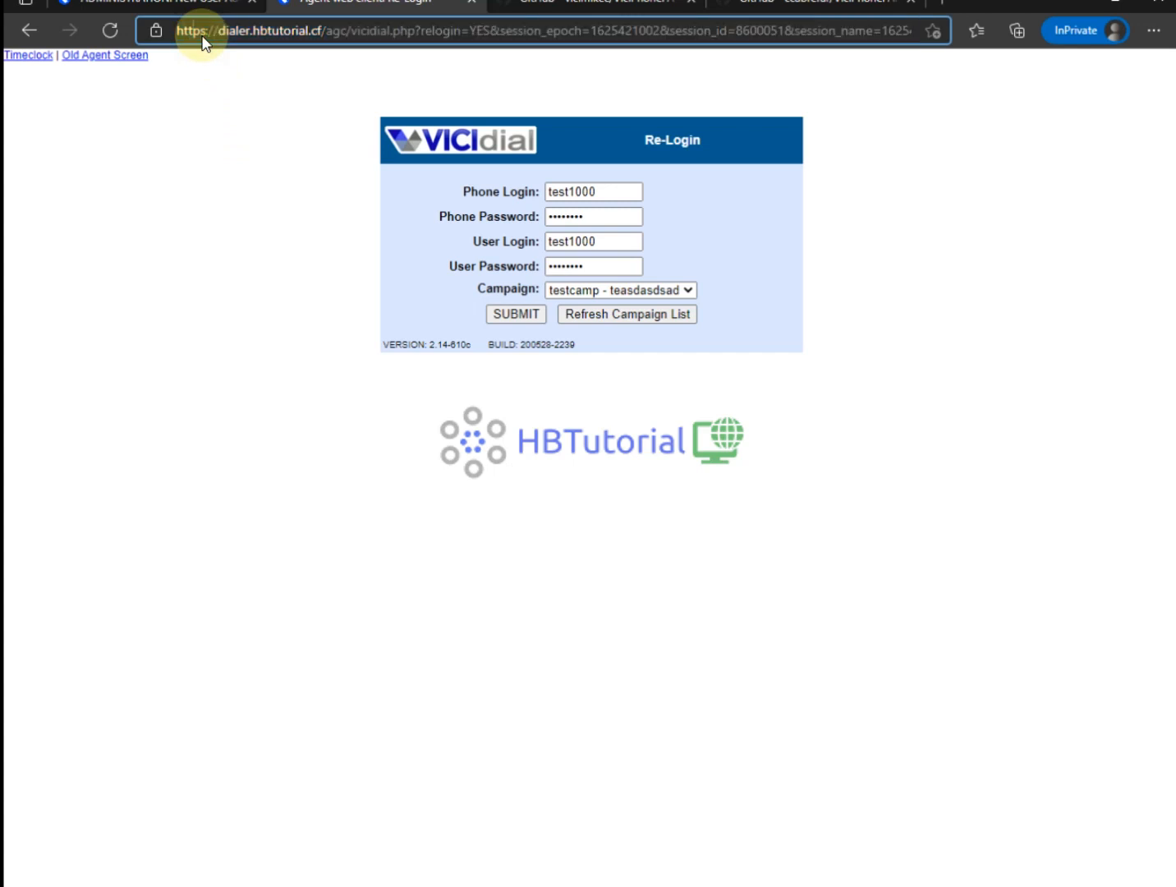
{"action": "key", "text": "Return"}
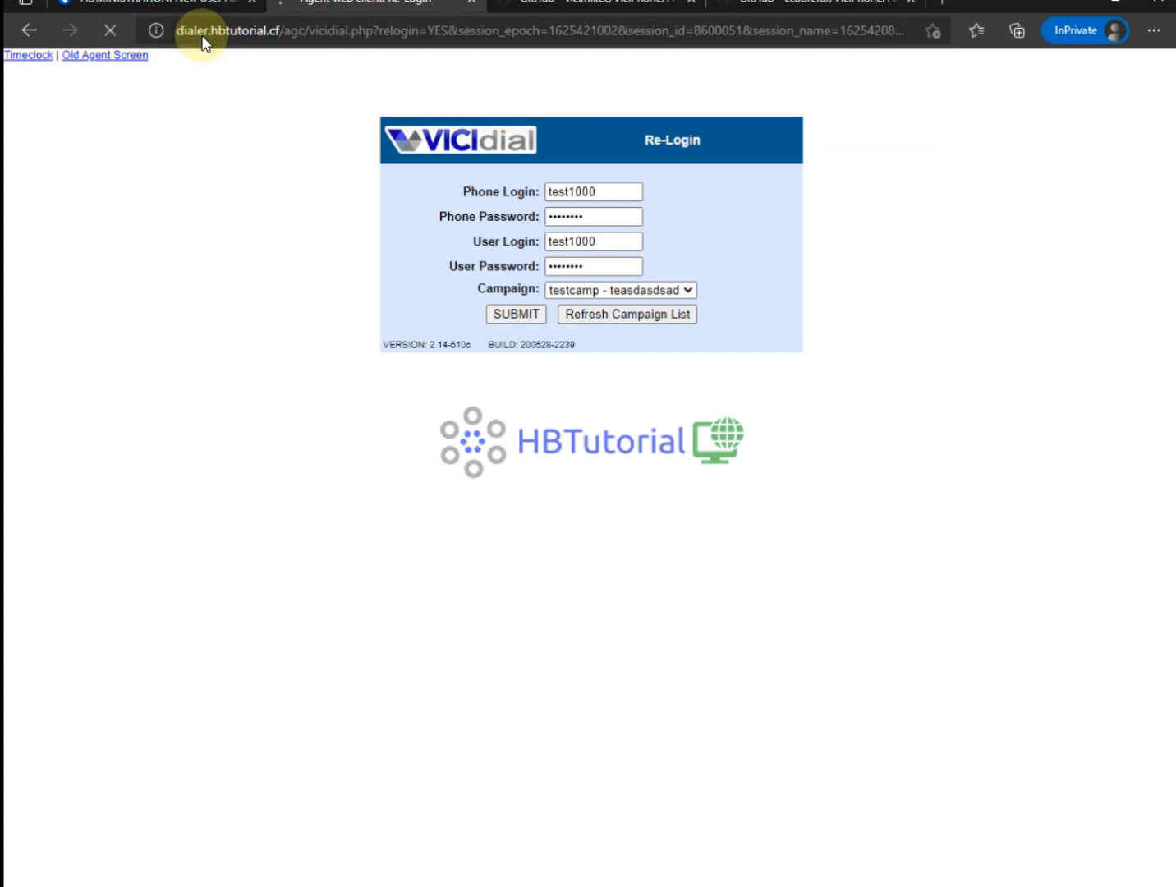
{"action": "left_click", "coordinate": [203, 35]}
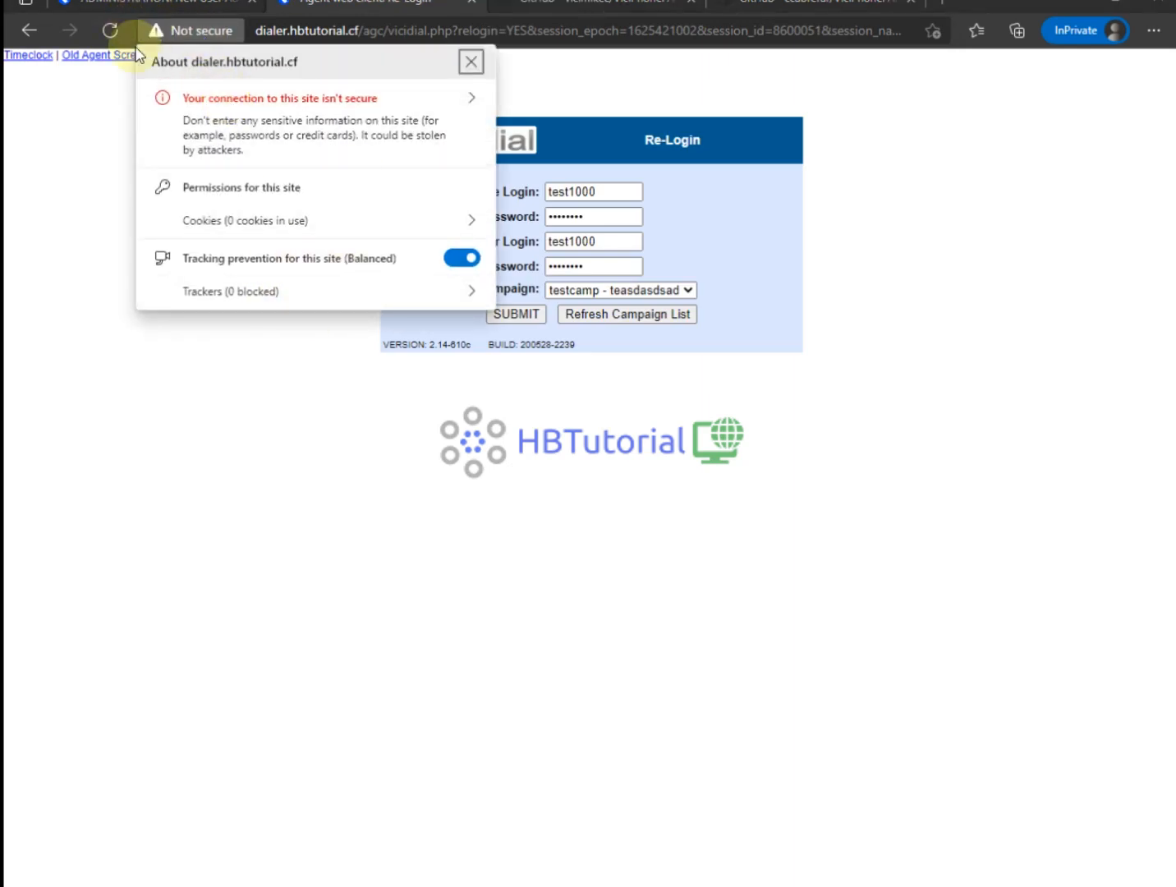
{"action": "left_click", "coordinate": [167, 355]}
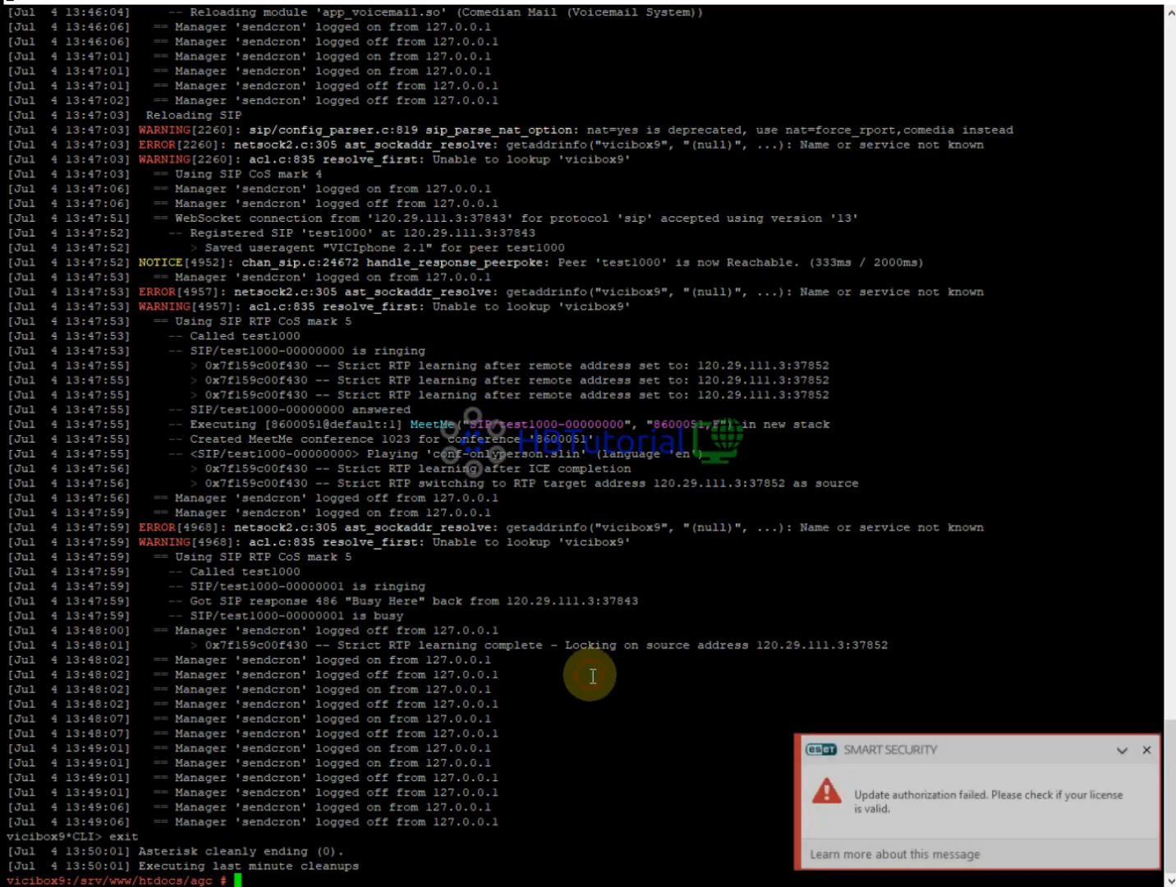
Clear the terminal screen and return to the home directory with cd.
{"action": "type", "text": "nano /etc/"}
{"action": "key", "text": "BackSpace"}
{"action": "key", "text": "BackSpace"}
{"action": "key", "text": "BackSpace"}
{"action": "key", "text": "BackSpace"}
{"action": "key", "text": "BackSpace"}
{"action": "key", "text": "BackSpace"}
{"action": "key", "text": "BackSpace"}
{"action": "key", "text": "BackSpace"}
{"action": "key", "text": "BackSpace"}
{"action": "key", "text": "BackSpace"}
{"action": "type", "text": "clear"}
{"action": "key", "text": "Return"}
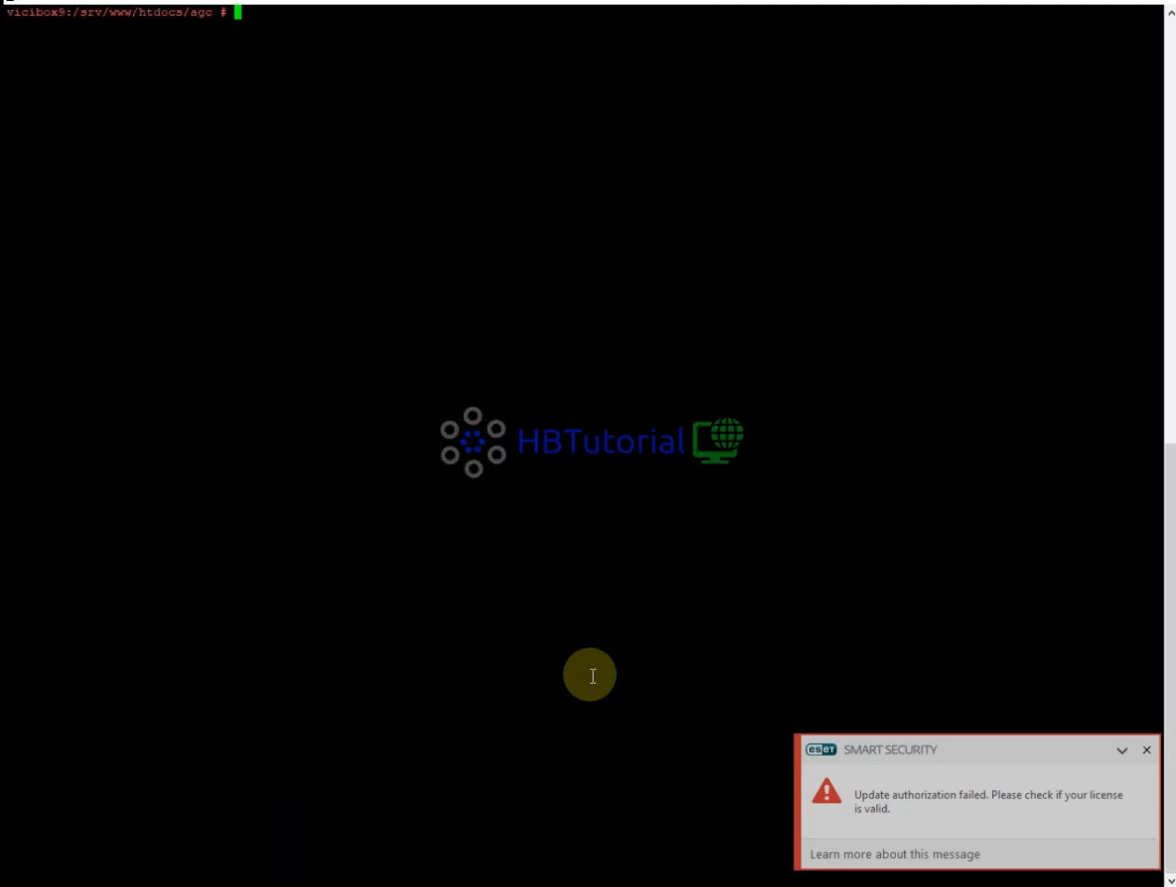
{"action": "type", "text": "nano"}
{"action": "key", "text": "BackSpace"}
{"action": "key", "text": "BackSpace"}
{"action": "key", "text": "BackSpace"}
{"action": "key", "text": "BackSpace"}
{"action": "key", "text": "BackSpace"}
{"action": "type", "text": "cd"}
{"action": "key", "text": "Return"}
{"action": "type", "text": "clear"}
{"action": "key", "text": "Return"}
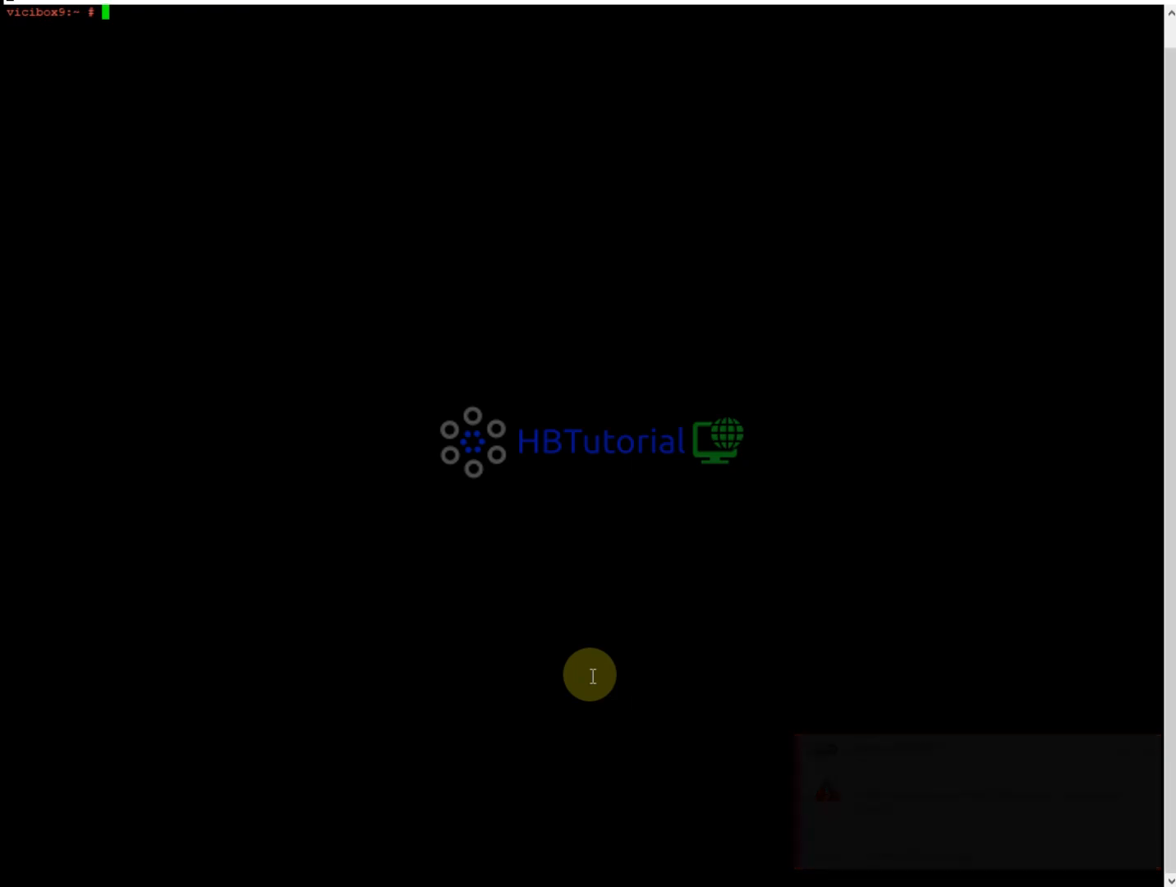
Enter the nano command for /etc/apache2/vhosts.d/1111-default.conf using Tab completion.
{"action": "type", "text": "nano /"}
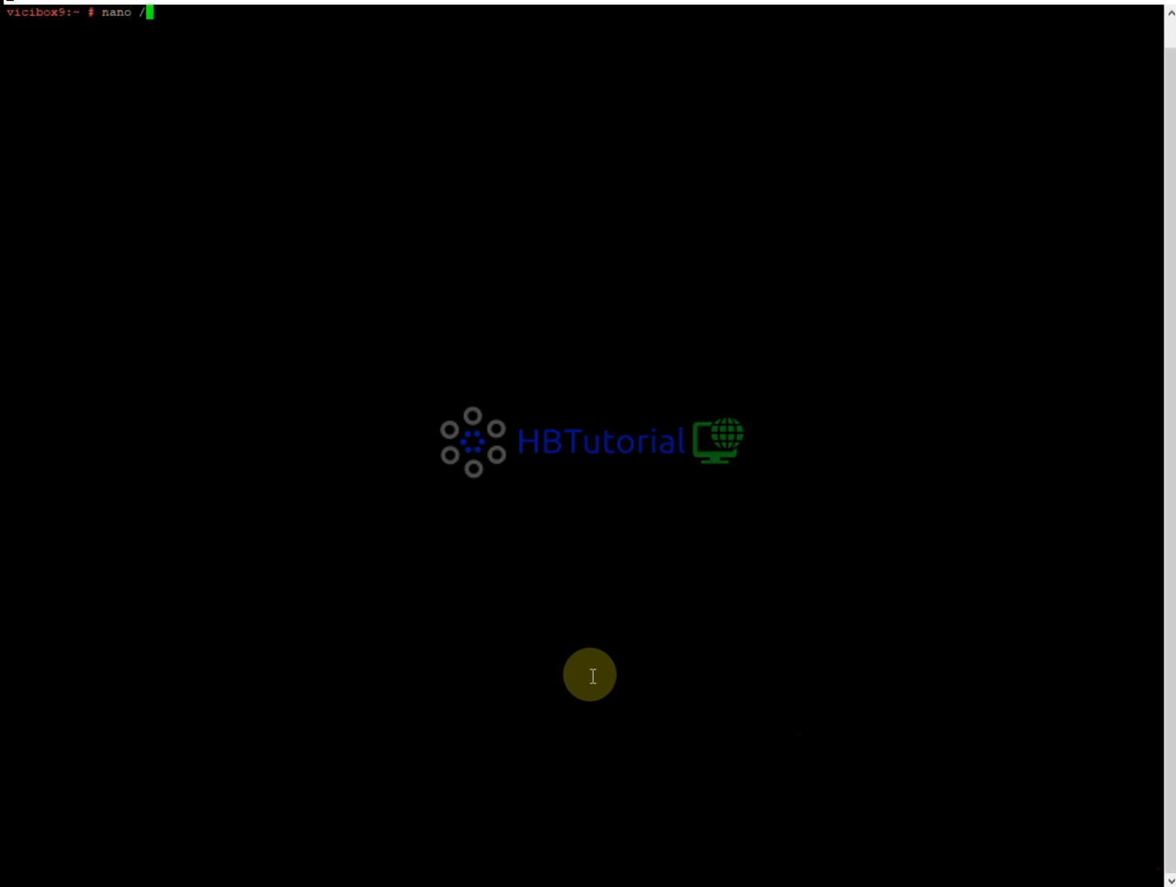
{"action": "type", "text": "etc/apa"}
{"action": "key", "text": "Tab"}
{"action": "type", "text": "vh"}
{"action": "key", "text": "Tab"}
{"action": "key", "text": "Tab"}
{"action": "key", "text": "Tab"}
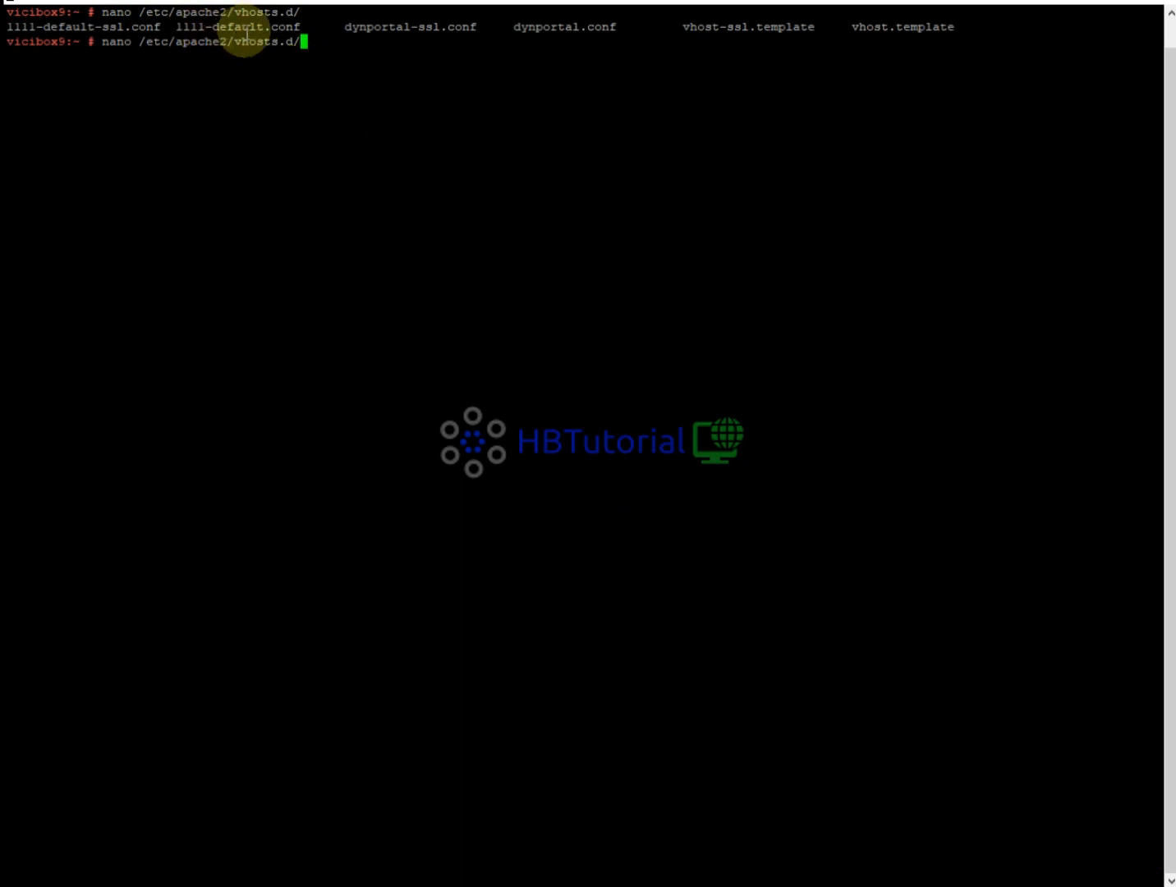
{"action": "left_click_drag", "start_coordinate": [302, 28], "coordinate": [178, 27]}
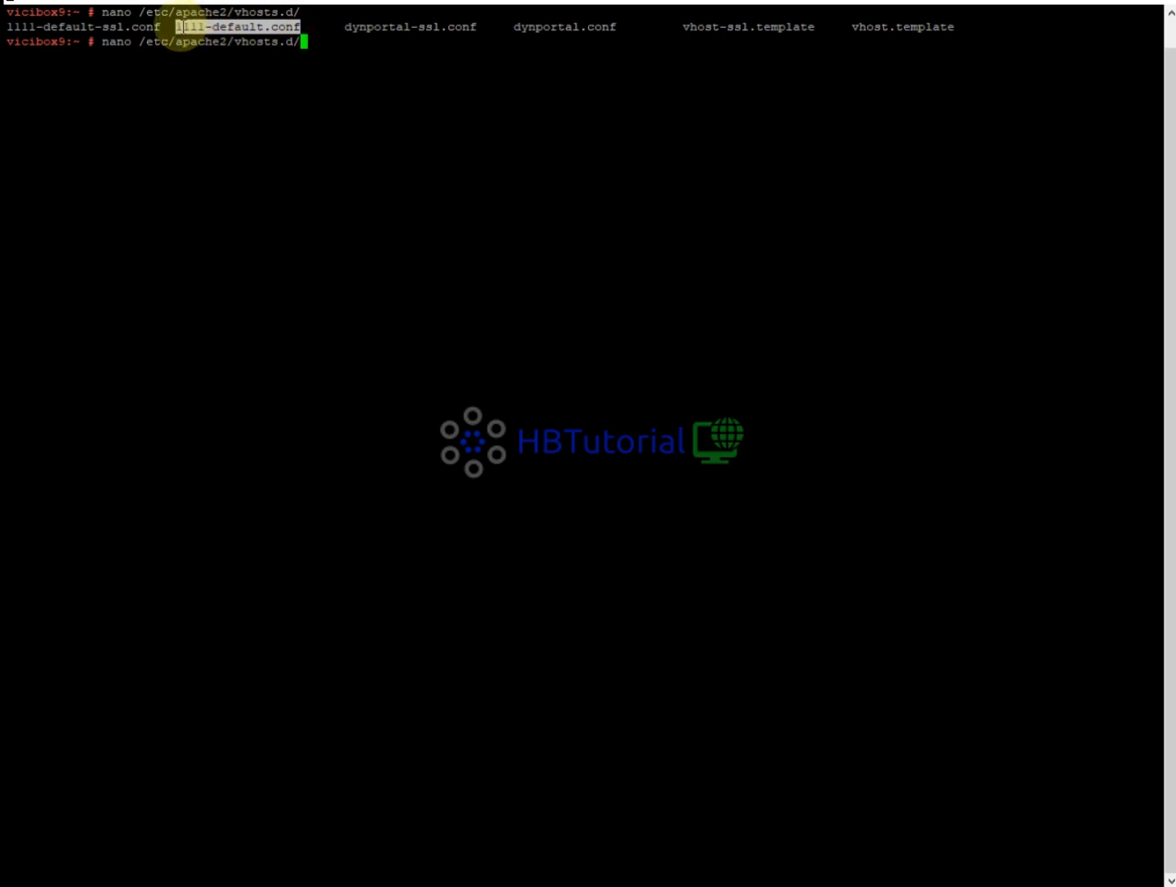
{"action": "type", "text": "11"}
{"action": "key", "text": "Tab"}
{"action": "type", "text": "."}
{"action": "key", "text": "Tab"}
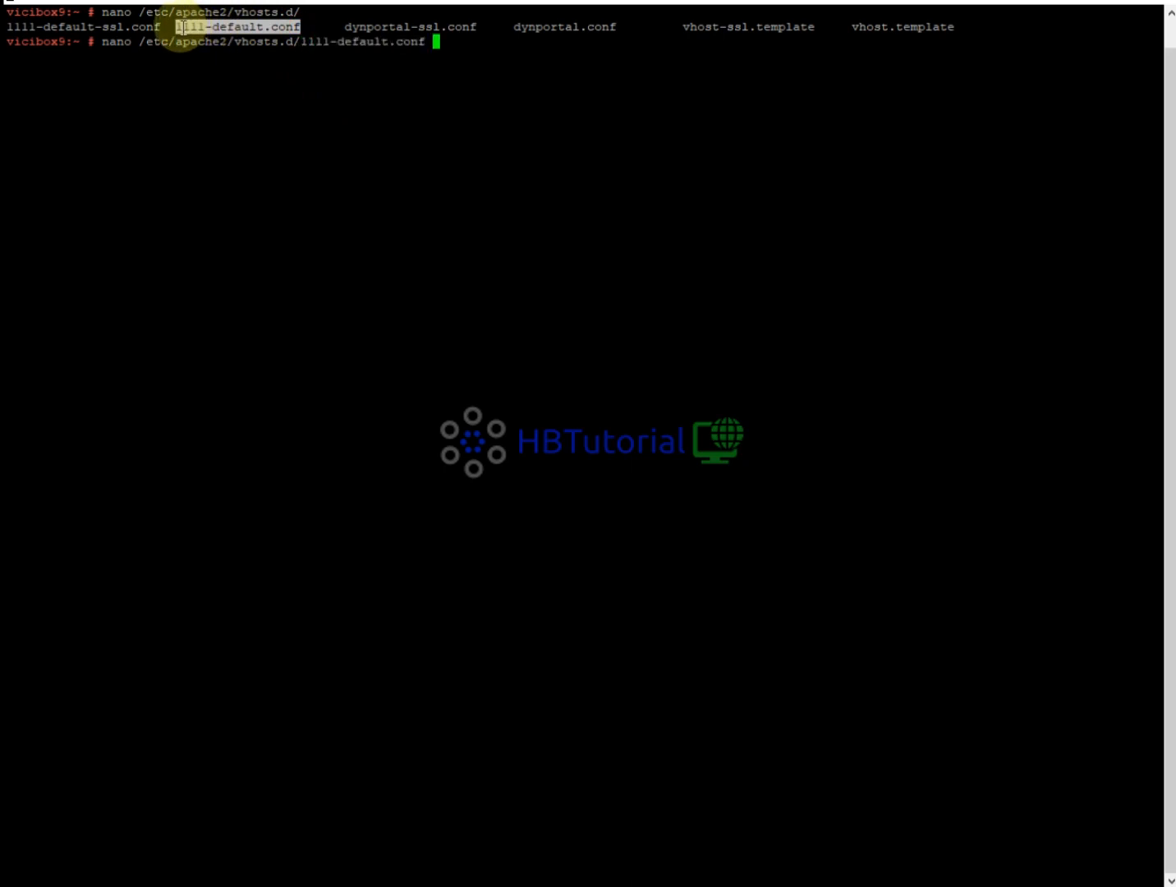
Open 1111-default.conf and uncomment the RewriteEngine, RewriteCond and RewriteRule lines.
{"action": "key", "text": "Return"}
{"action": "key", "text": "Down"}
{"action": "key", "text": "Down"}
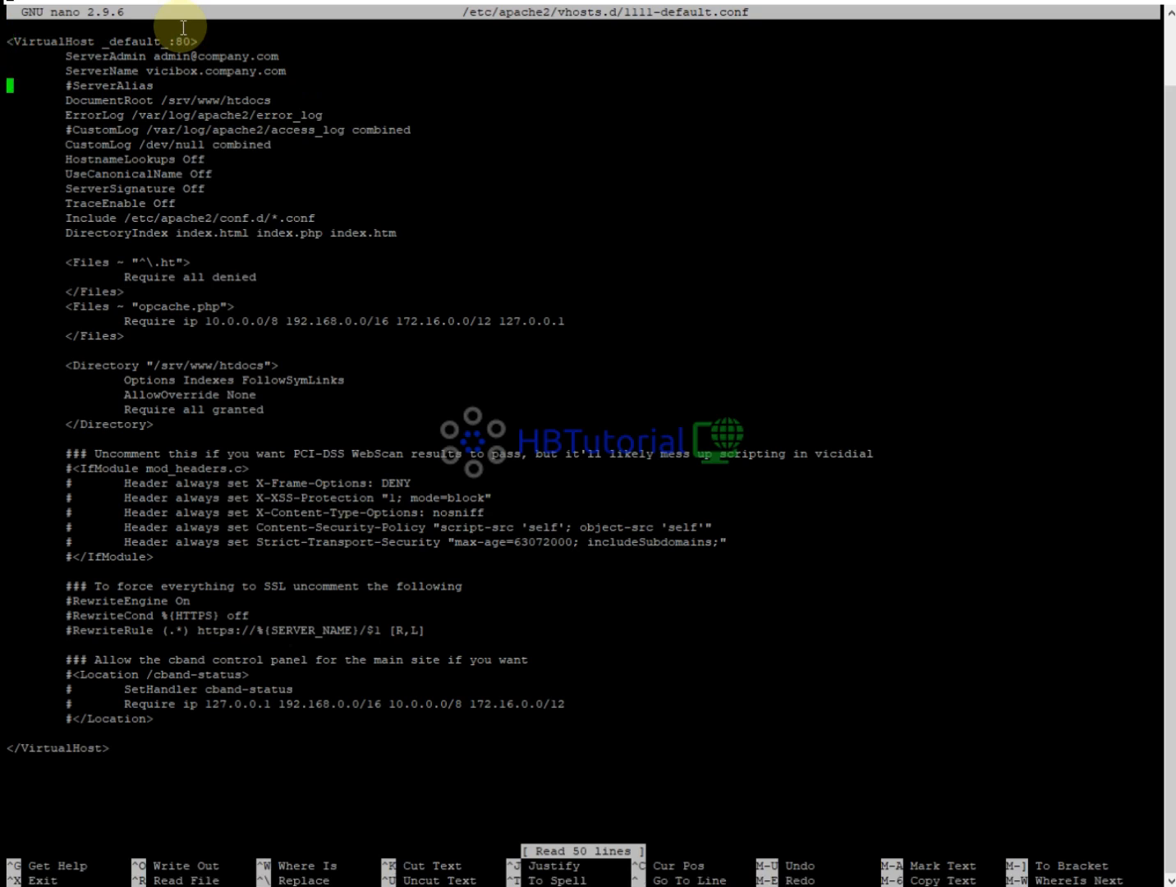
{"action": "key", "text": "Right"}
{"action": "key", "text": "Right"}
{"action": "key", "text": "Right"}
{"action": "key", "text": "Right"}
{"action": "key", "text": "Right"}
{"action": "key", "text": "Right"}
{"action": "key", "text": "Right"}
{"action": "key", "text": "Right"}
{"action": "key", "text": "Right"}
{"action": "key", "text": "Right"}
{"action": "key", "text": "Right"}
{"action": "key", "text": "Right"}
{"action": "key", "text": "Right"}
{"action": "key", "text": "Down"}
{"action": "key", "text": "Down"}
{"action": "key", "text": "Down"}
{"action": "key", "text": "Down"}
{"action": "key", "text": "Down"}
{"action": "key", "text": "Down"}
{"action": "key", "text": "Down"}
{"action": "key", "text": "Down"}
{"action": "key", "text": "Down"}
{"action": "key", "text": "Down"}
{"action": "key", "text": "Down"}
{"action": "key", "text": "Down"}
{"action": "key", "text": "Down"}
{"action": "key", "text": "Down"}
{"action": "key", "text": "Down"}
{"action": "key", "text": "Down"}
{"action": "key", "text": "Down"}
{"action": "key", "text": "Down"}
{"action": "key", "text": "Down"}
{"action": "key", "text": "Down"}
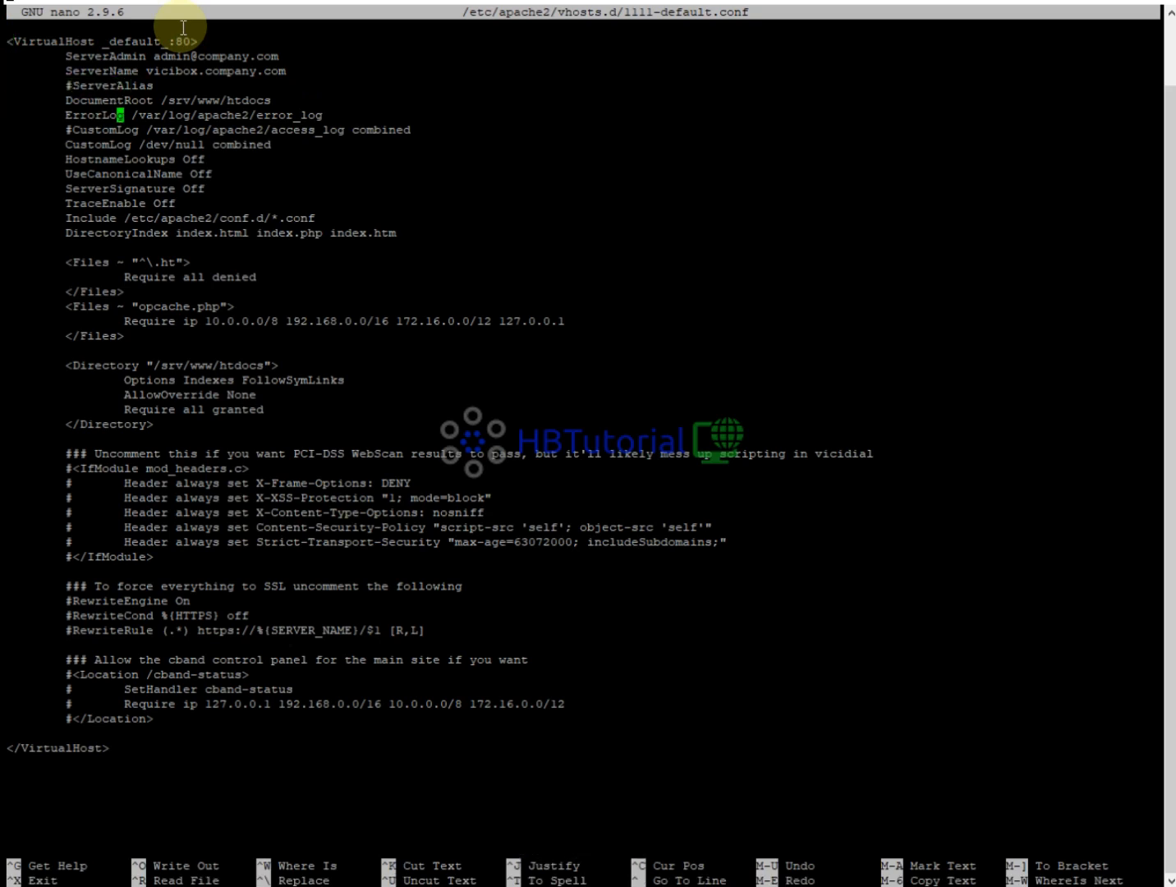
{"action": "key", "text": "Down"}
{"action": "key", "text": "Down"}
{"action": "key", "text": "Down"}
{"action": "key", "text": "Down"}
{"action": "key", "text": "Down"}
{"action": "key", "text": "Down"}
{"action": "key", "text": "Down"}
{"action": "key", "text": "Down"}
{"action": "key", "text": "Down"}
{"action": "key", "text": "Down"}
{"action": "key", "text": "Down"}
{"action": "key", "text": "Down"}
{"action": "key", "text": "Up"}
{"action": "key", "text": "Up"}
{"action": "key", "text": "Up"}
{"action": "key", "text": "Up"}
{"action": "key", "text": "Up"}
{"action": "key", "text": "Up"}
{"action": "key", "text": "Up"}
{"action": "key", "text": "Up"}
{"action": "key", "text": "Left"}
{"action": "key", "text": "Left"}
{"action": "key", "text": "Left"}
{"action": "key", "text": "Left"}
{"action": "key", "text": "Left"}
{"action": "key", "text": "Left"}
{"action": "key", "text": "Down"}
{"action": "key", "text": "Down"}
{"action": "key", "text": "Up"}
{"action": "key", "text": "Left"}
{"action": "key", "text": "Delete"}
{"action": "key", "text": "Down"}
{"action": "key", "text": "Delete"}
{"action": "key", "text": "Down"}
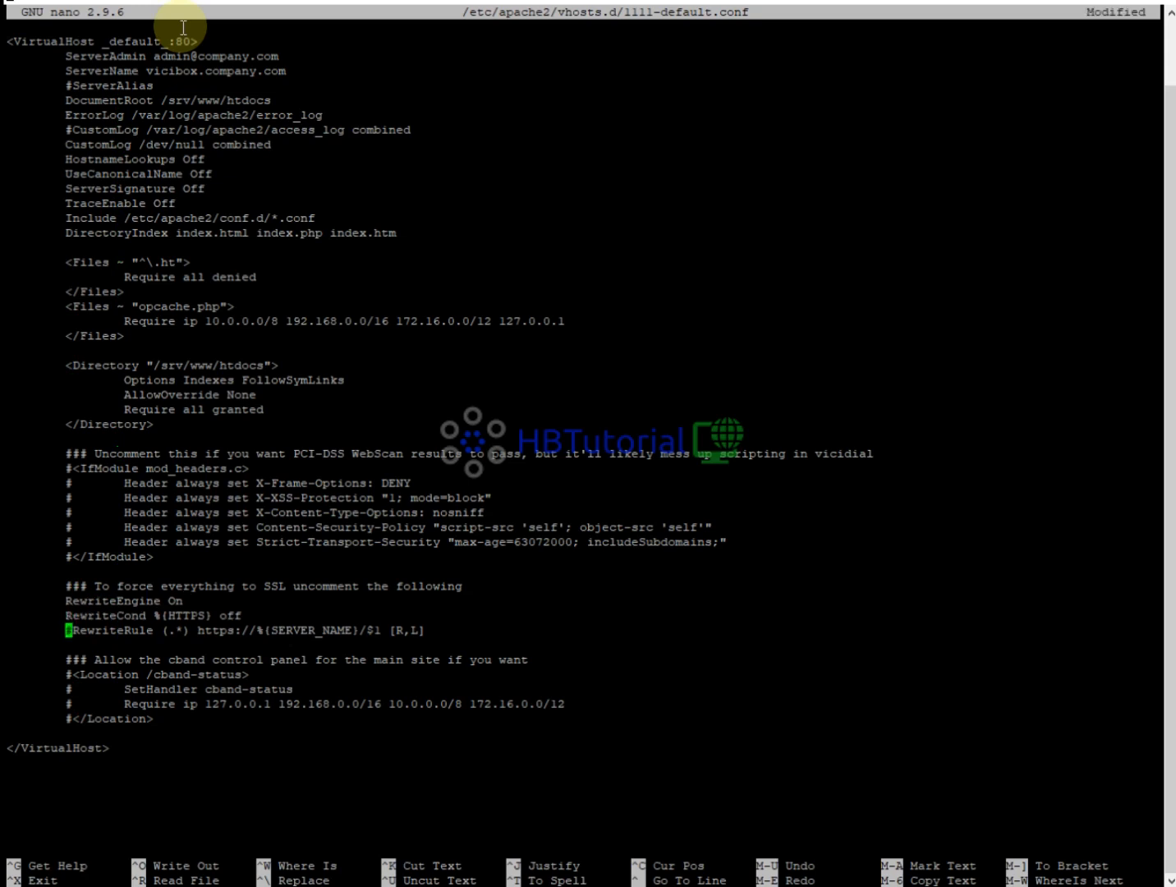
{"action": "key", "text": "Delete"}
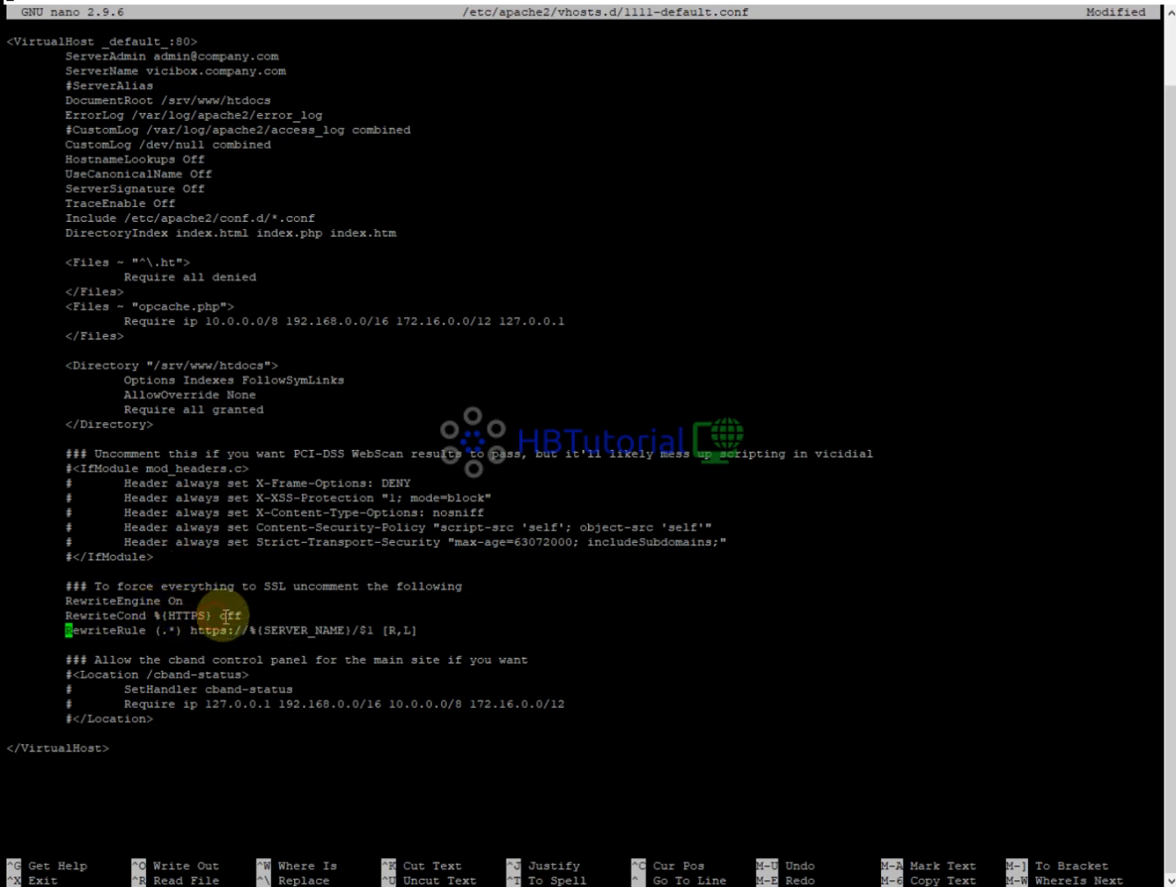
Save 1111-default.conf under the same name and exit nano.
{"action": "key", "text": "ctrl+o"}
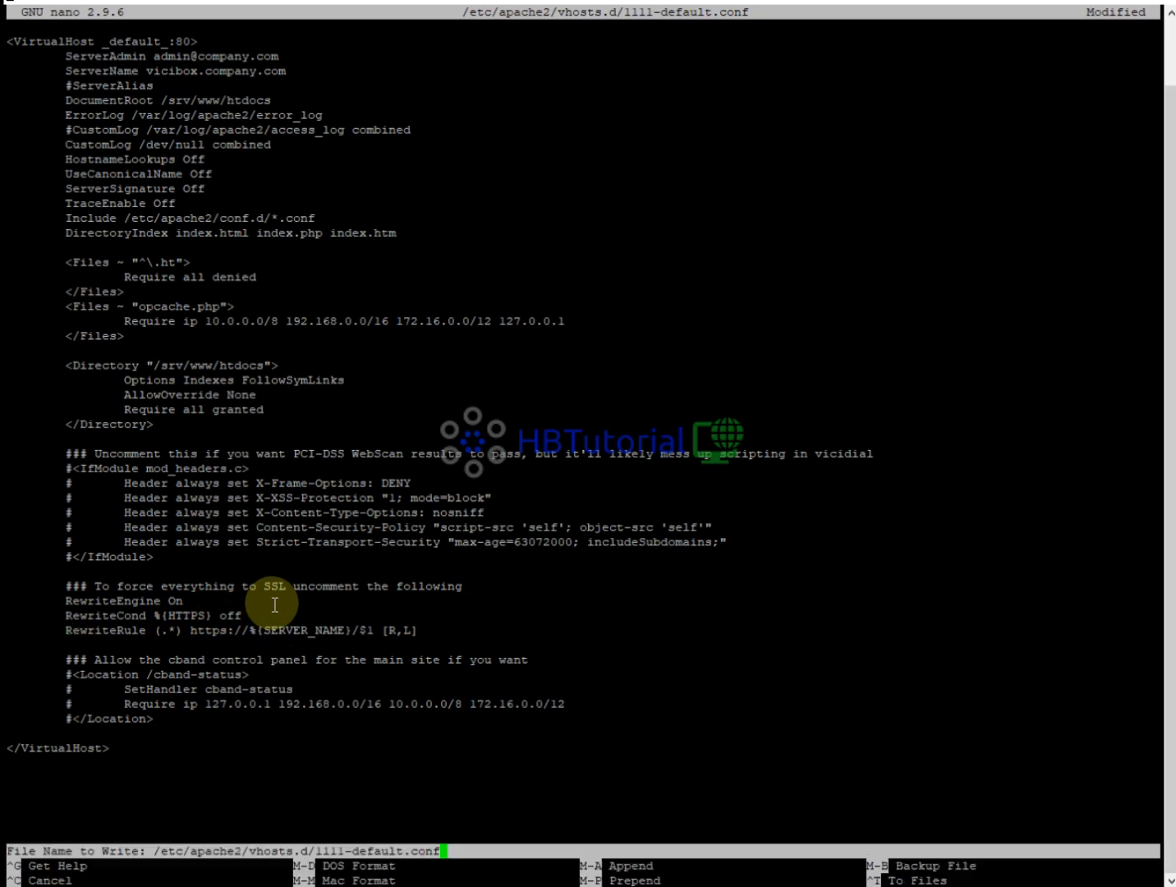
{"action": "key", "text": "Return"}
{"action": "key", "text": "ctrl+x"}
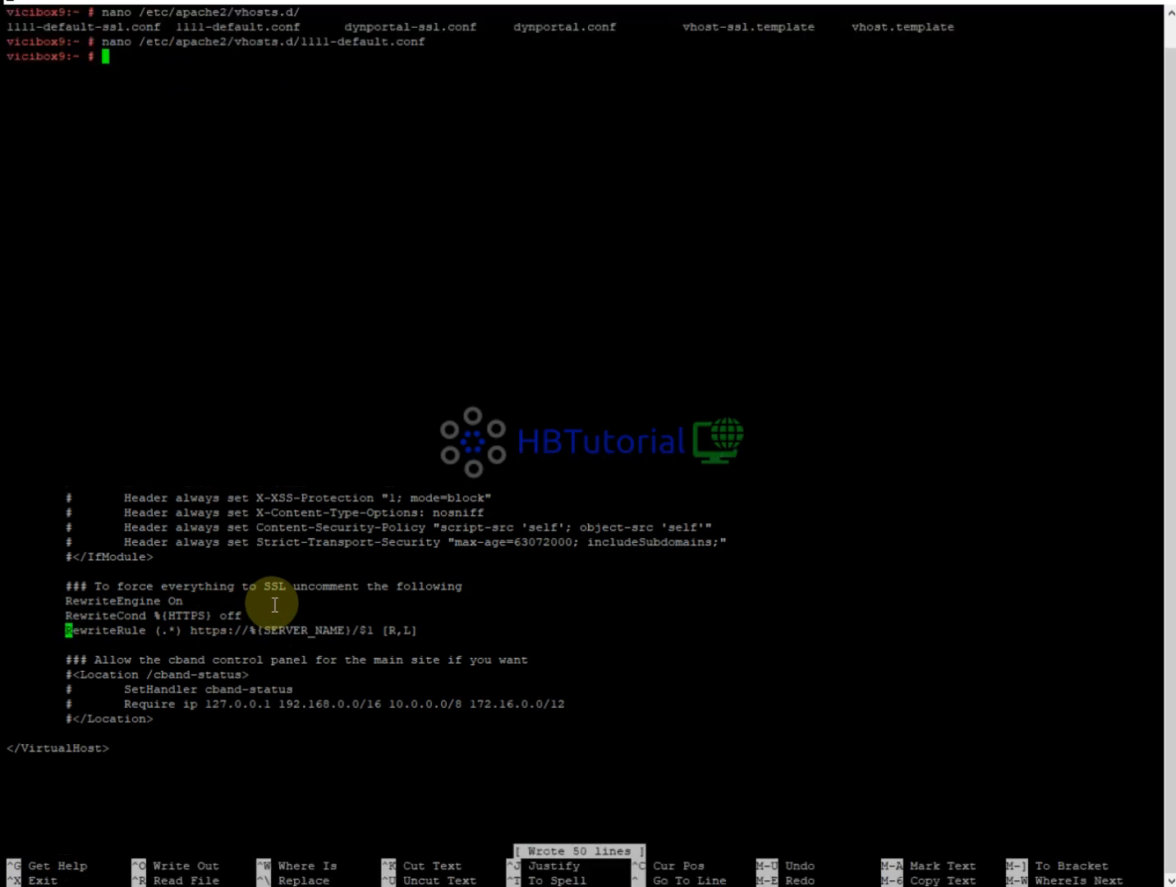
Reload Apache with service apache2 reload, then launch htop.
{"action": "type", "text": "service "}
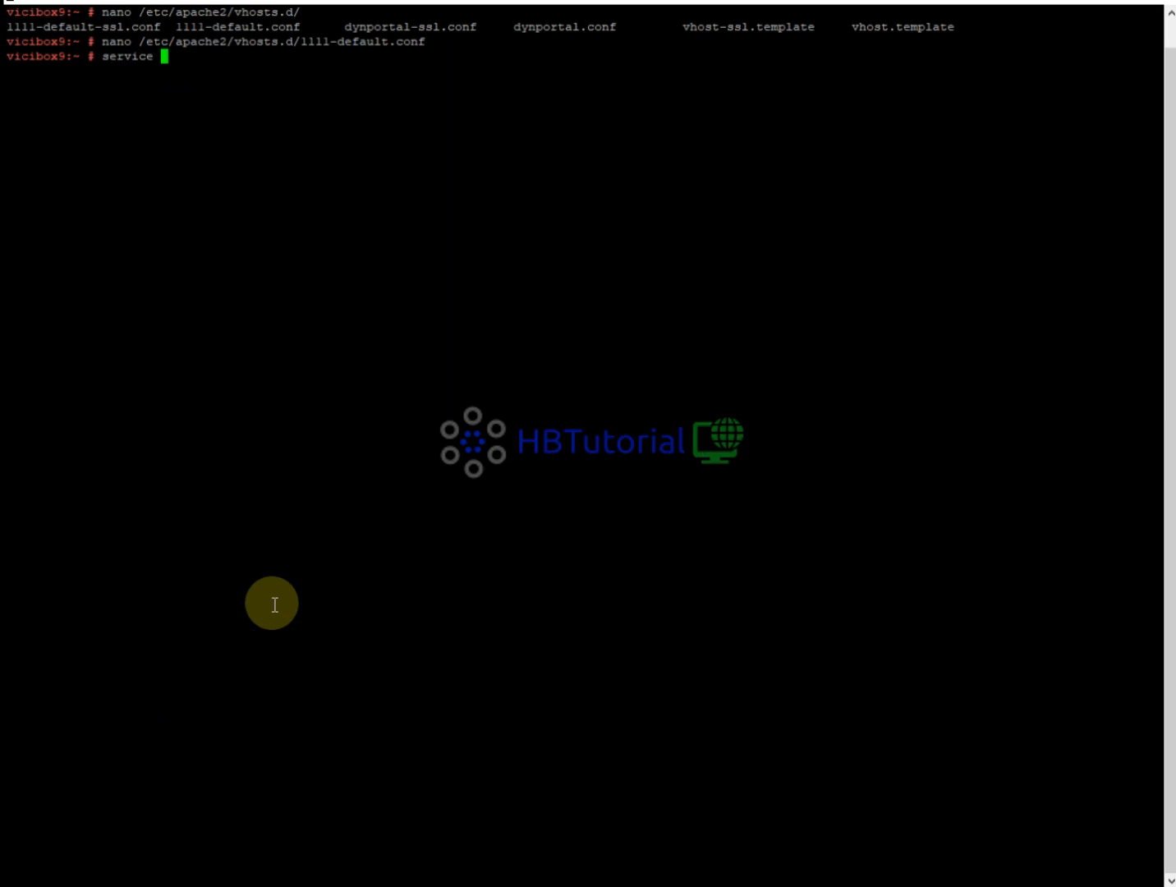
{"action": "type", "text": "apache2 reload"}
{"action": "key", "text": "Return"}
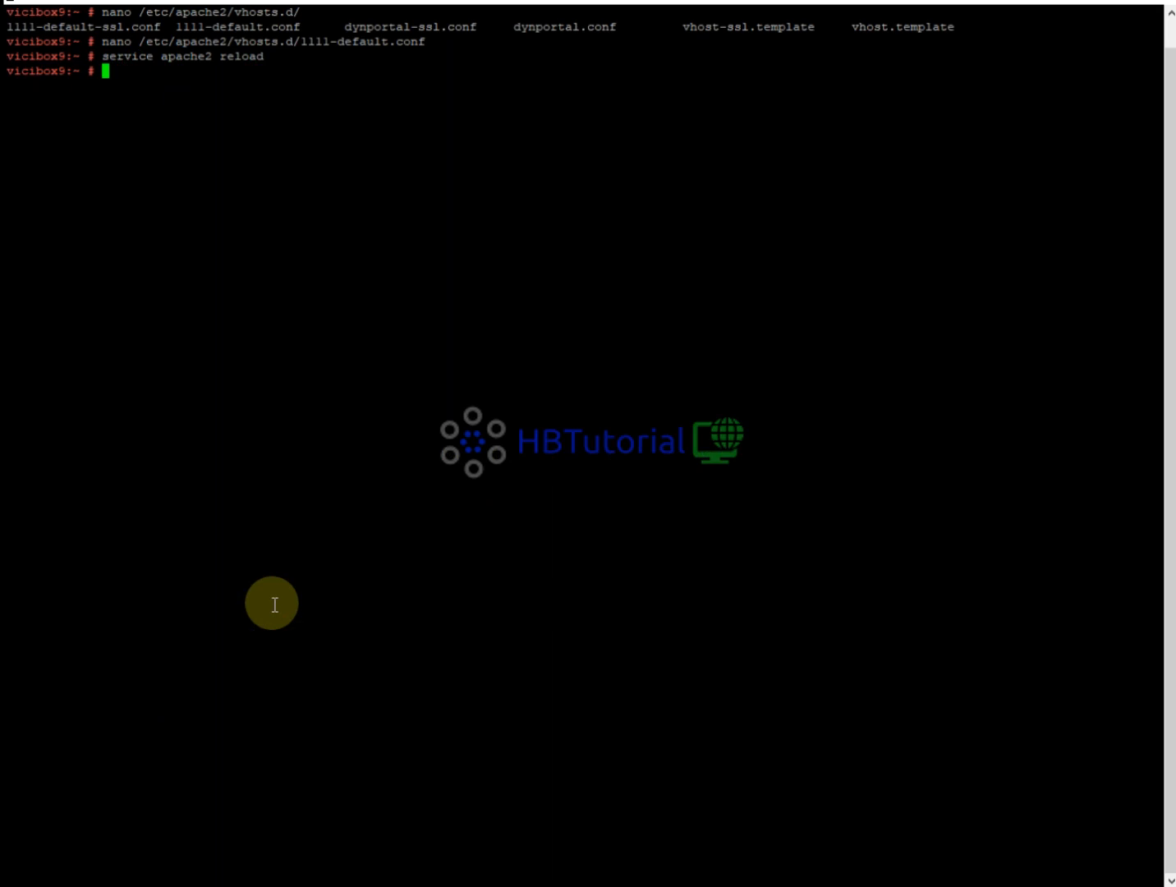
{"action": "type", "text": "htop"}
{"action": "key", "text": "Return"}
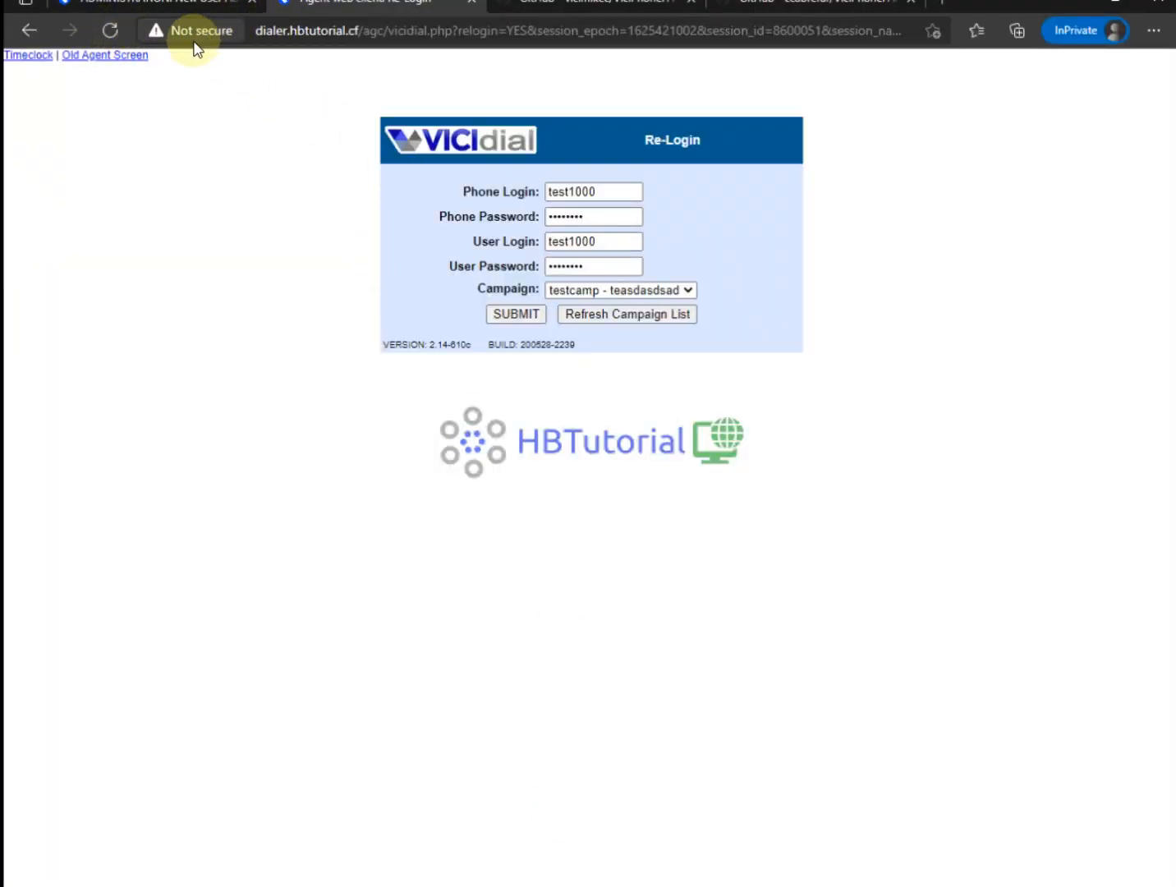
Reload the login page over HTTPS, submit the Re-Login form for test1000, and return to the agent screen.
{"action": "left_click", "coordinate": [110, 33]}
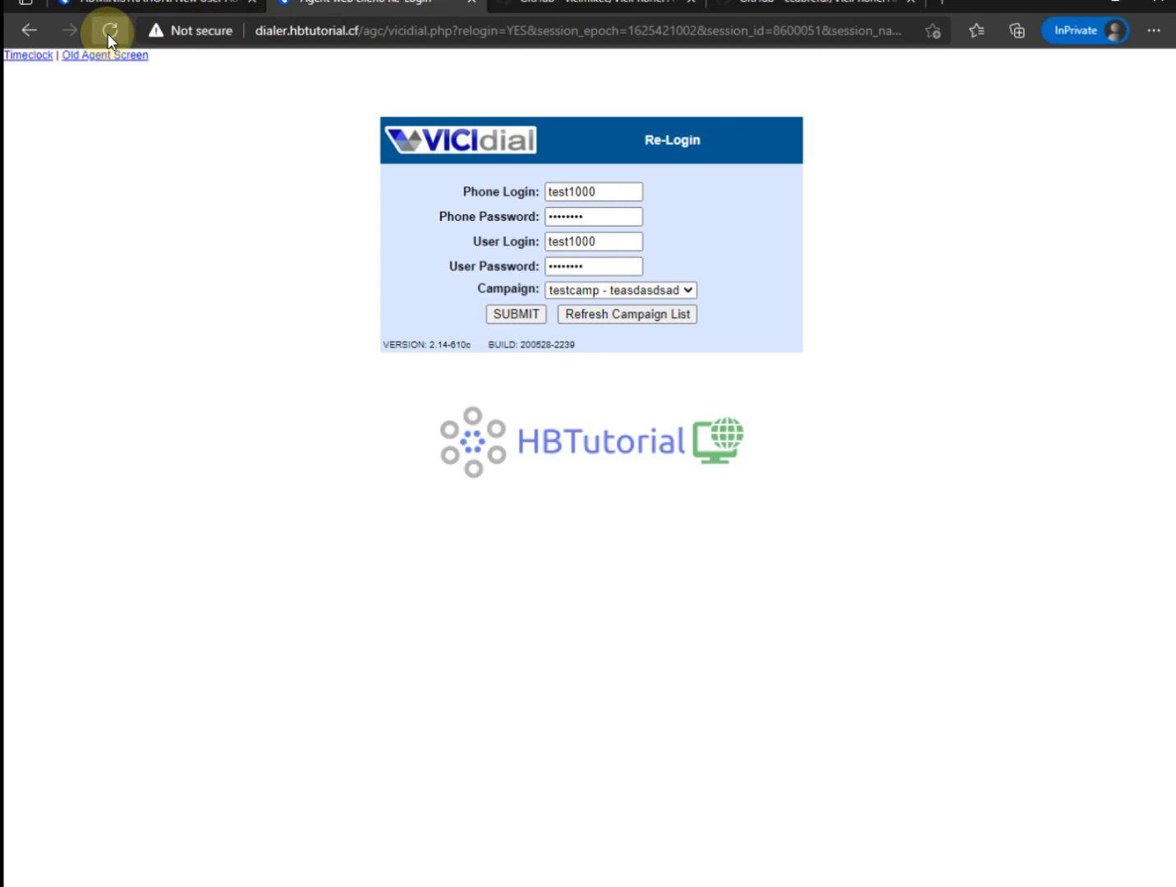
{"action": "left_click", "coordinate": [109, 32]}
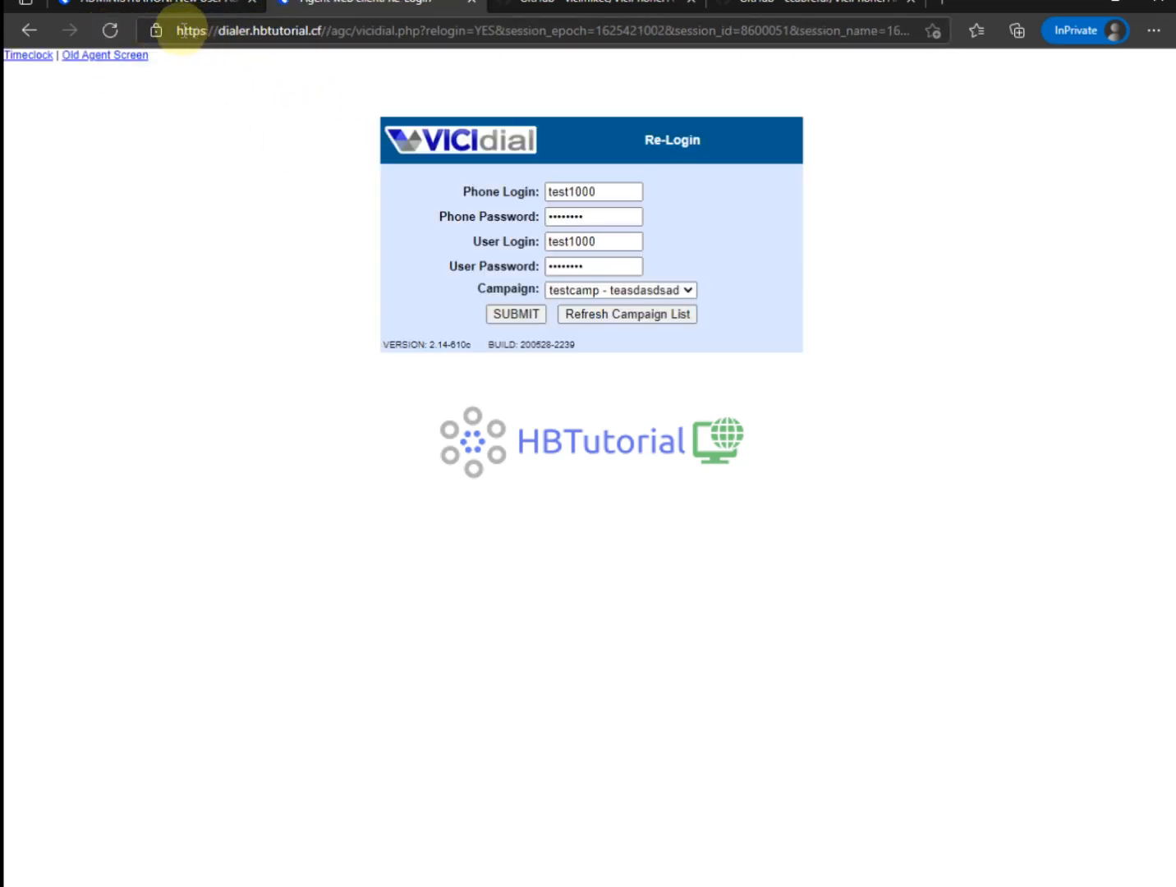
{"action": "left_click", "coordinate": [508, 315]}
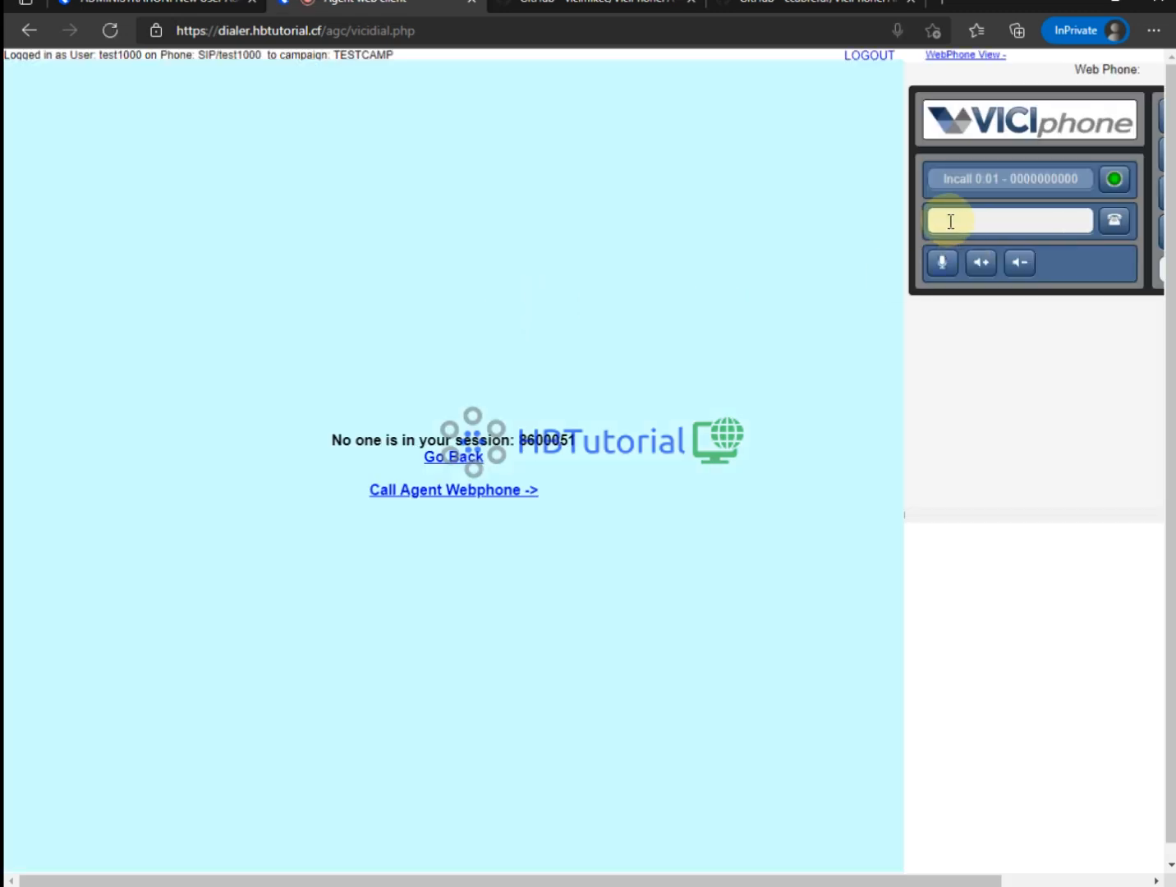
{"action": "left_click", "coordinate": [471, 490]}
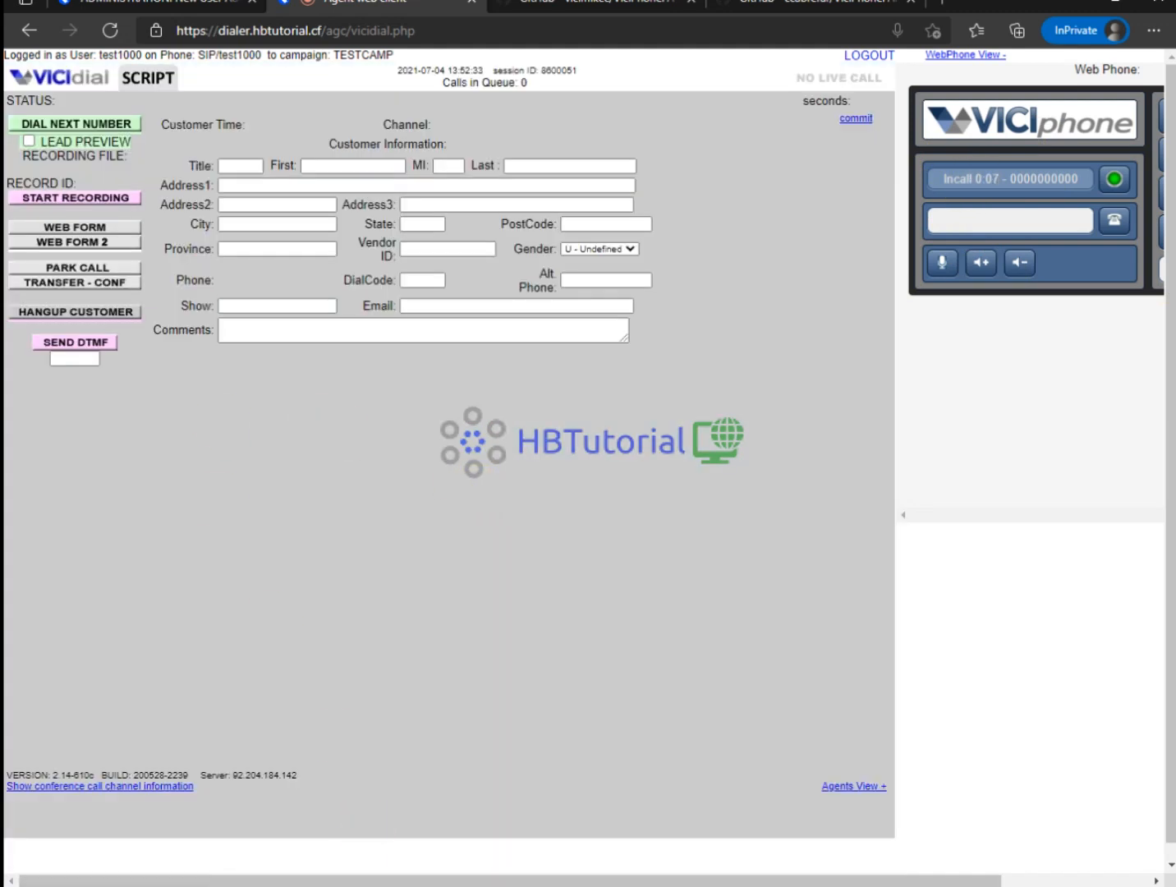
{"action": "left_click_drag", "start_coordinate": [546, 874], "coordinate": [462, 854]}
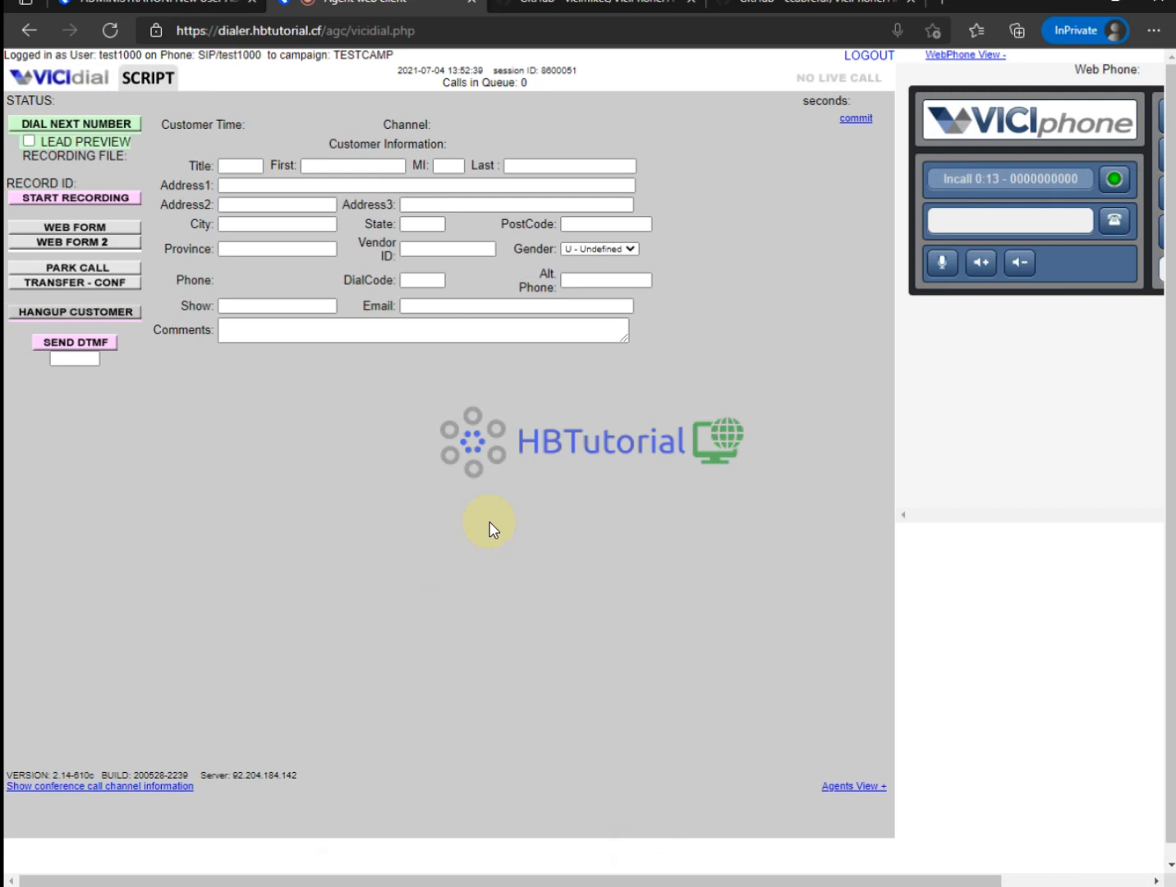